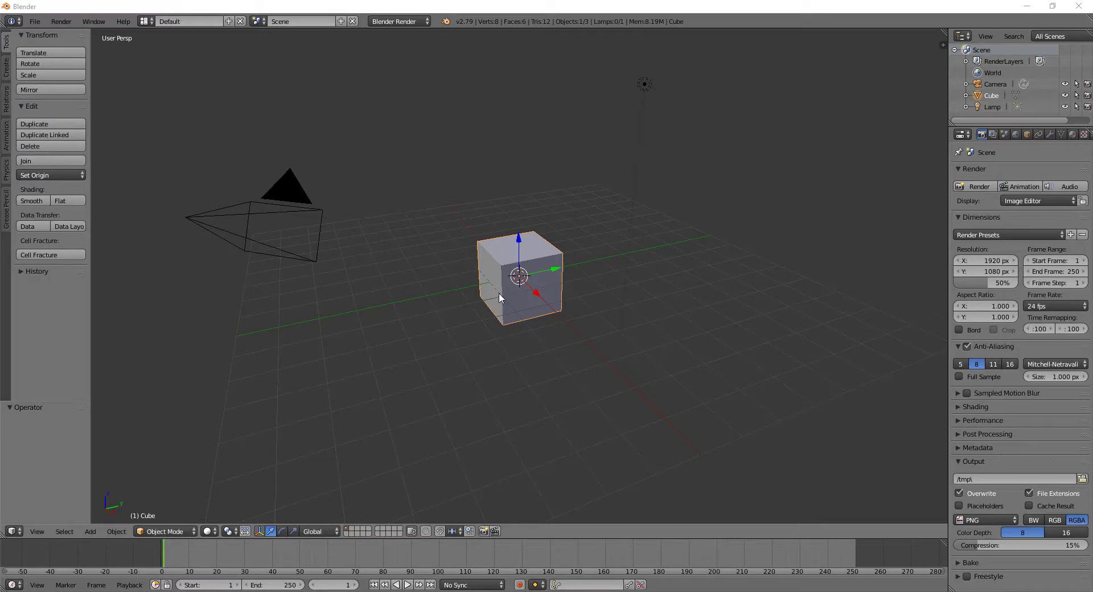
Step: Put the default cube into Edit Mode and start a three-loop vertical loop cut
{"action": "mouse_move", "coordinate": [552, 293]}
{"action": "middle_mouse_down"}
{"action": "mouse_move", "coordinate": [472, 251]}
{"action": "mouse_move", "coordinate": [534, 308]}
{"action": "mouse_move", "coordinate": [617, 234]}
{"action": "mouse_move", "coordinate": [606, 278]}
{"action": "middle_mouse_up"}
{"action": "key", "text": "Tab"}
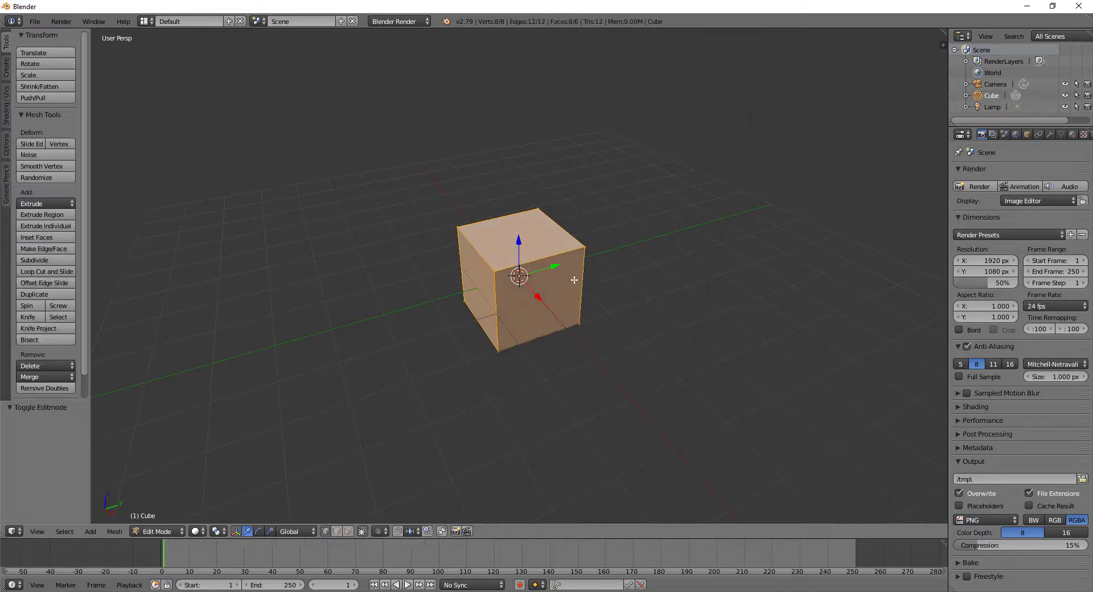
{"action": "mouse_move", "coordinate": [557, 289]}
{"action": "middle_mouse_down"}
{"action": "mouse_move", "coordinate": [637, 295]}
{"action": "mouse_move", "coordinate": [547, 277]}
{"action": "middle_mouse_up"}
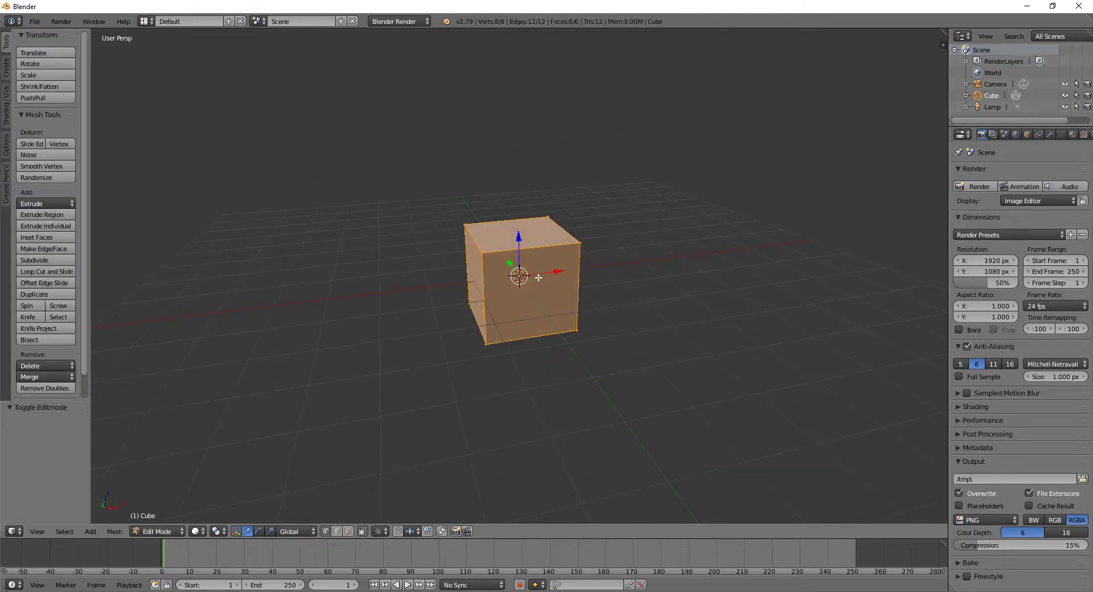
{"action": "key", "text": "ctrl+r"}
{"action": "scroll", "coordinate": [524, 243], "scroll_direction": "up", "scroll_amount": 3}
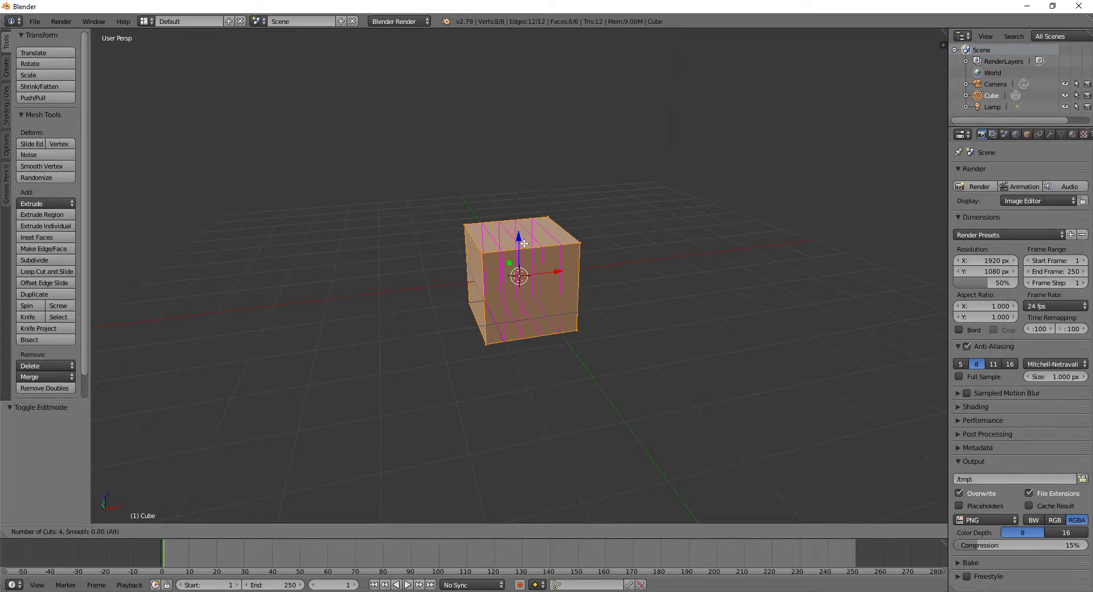
{"action": "scroll", "coordinate": [524, 243], "scroll_direction": "down", "scroll_amount": 1}
Step: Commit three vertical and three horizontal centred loop cuts on the cube
{"action": "left_click", "coordinate": [524, 243]}
{"action": "right_click", "coordinate": [525, 243]}
{"action": "key", "text": "ctrl+r"}
{"action": "scroll", "coordinate": [484, 285], "scroll_direction": "up", "scroll_amount": 1}
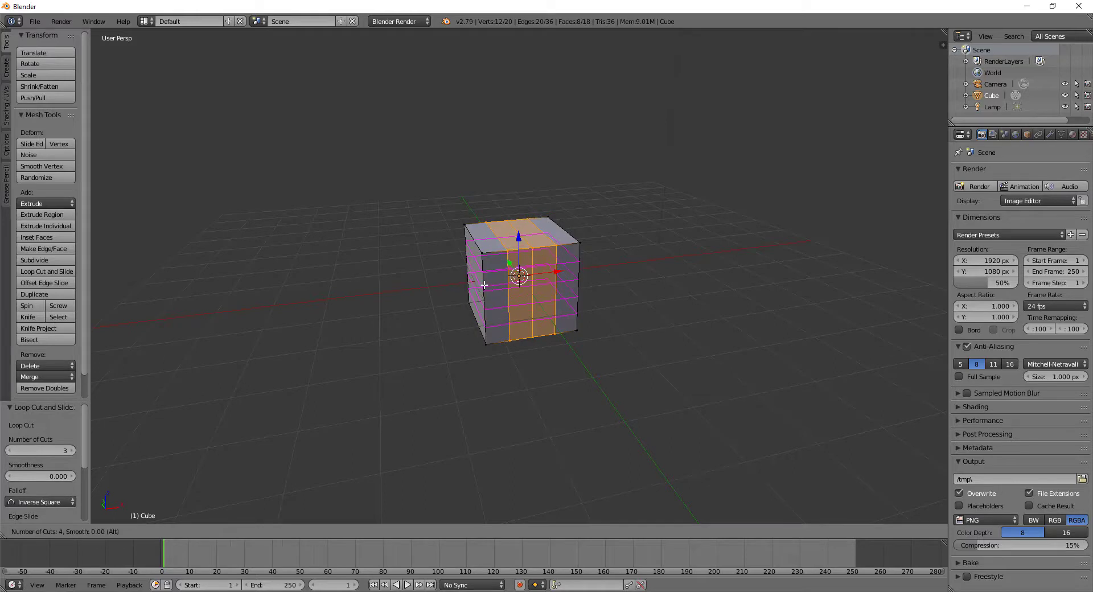
{"action": "scroll", "coordinate": [484, 284], "scroll_direction": "down", "scroll_amount": 1}
{"action": "left_click", "coordinate": [484, 285]}
{"action": "right_click", "coordinate": [484, 285]}
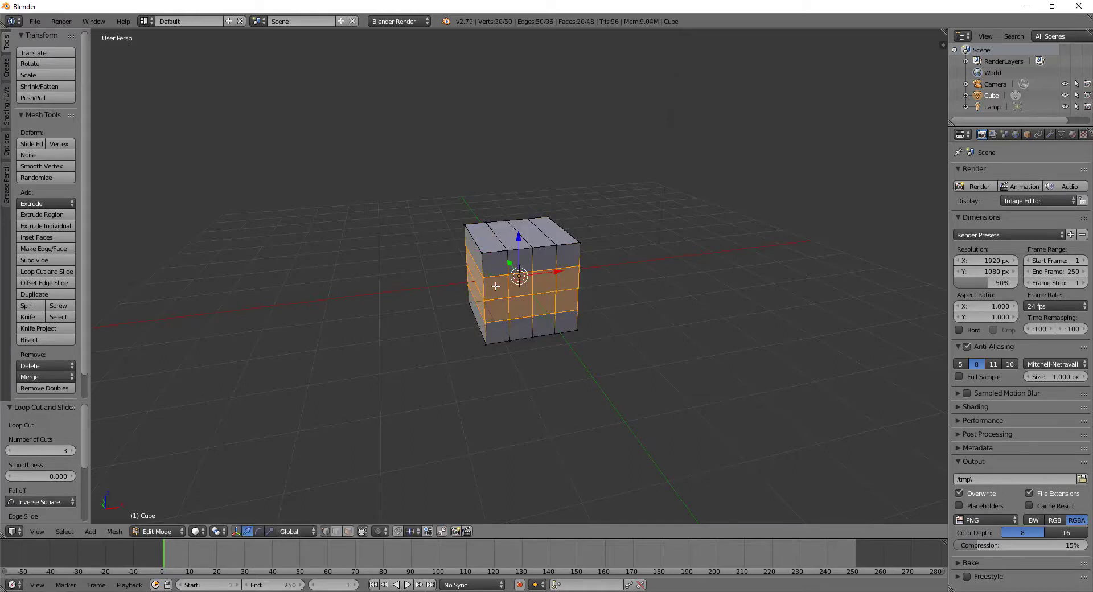
Step: Widen the middle loops 1.137 along X and scale the two middle column loops 1.124 along Z
{"action": "key", "text": "s"}
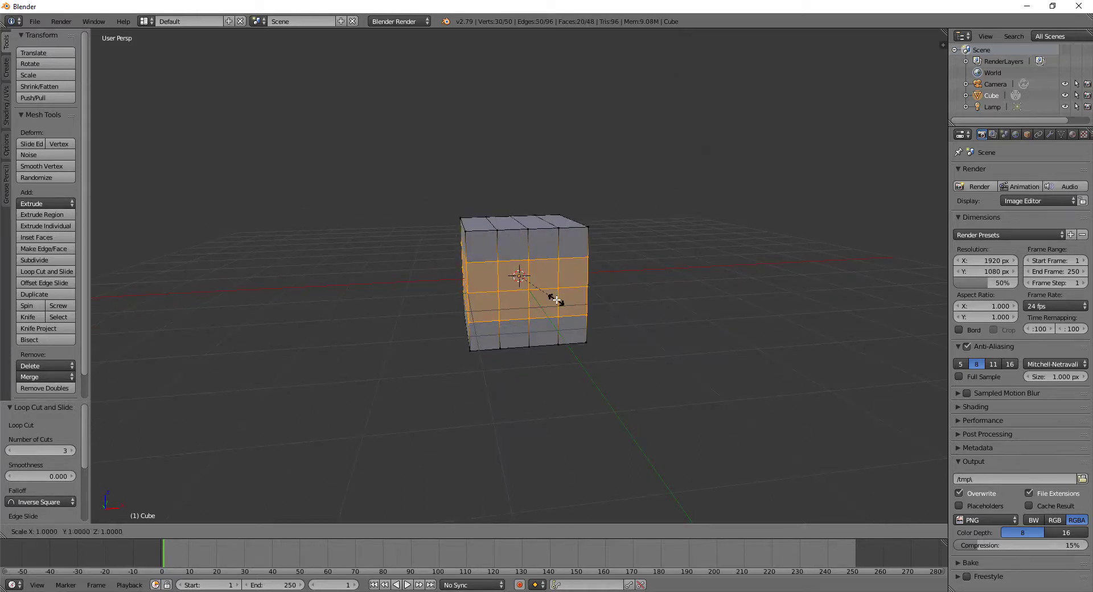
{"action": "key", "text": "x"}
{"action": "left_click", "coordinate": [563, 302]}
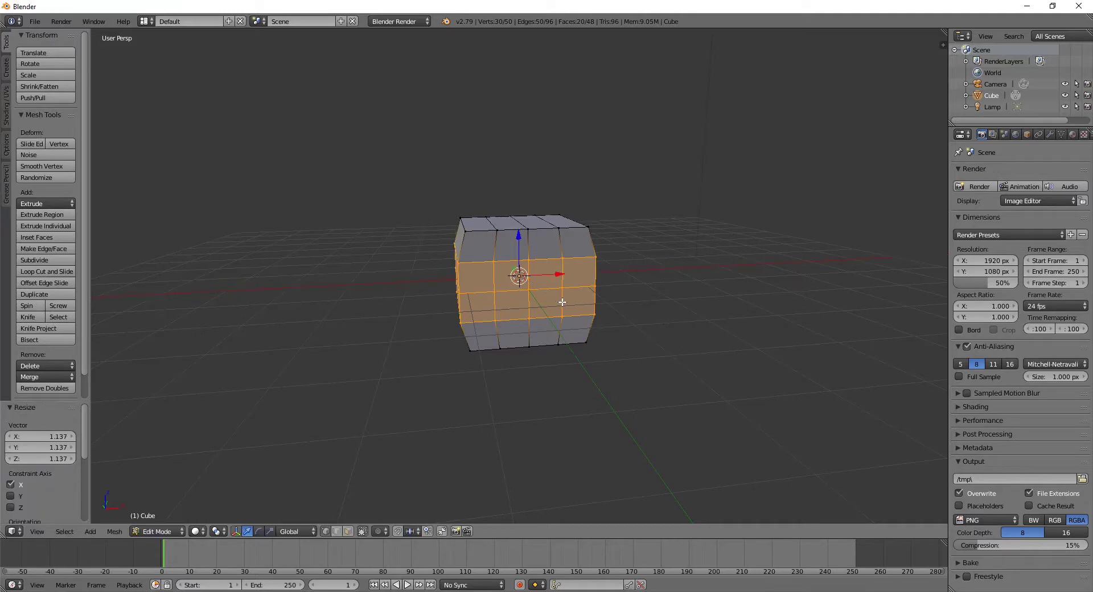
{"action": "right_click", "coordinate": [498, 229]}
{"action": "right_click", "coordinate": [501, 227], "text": "alt"}
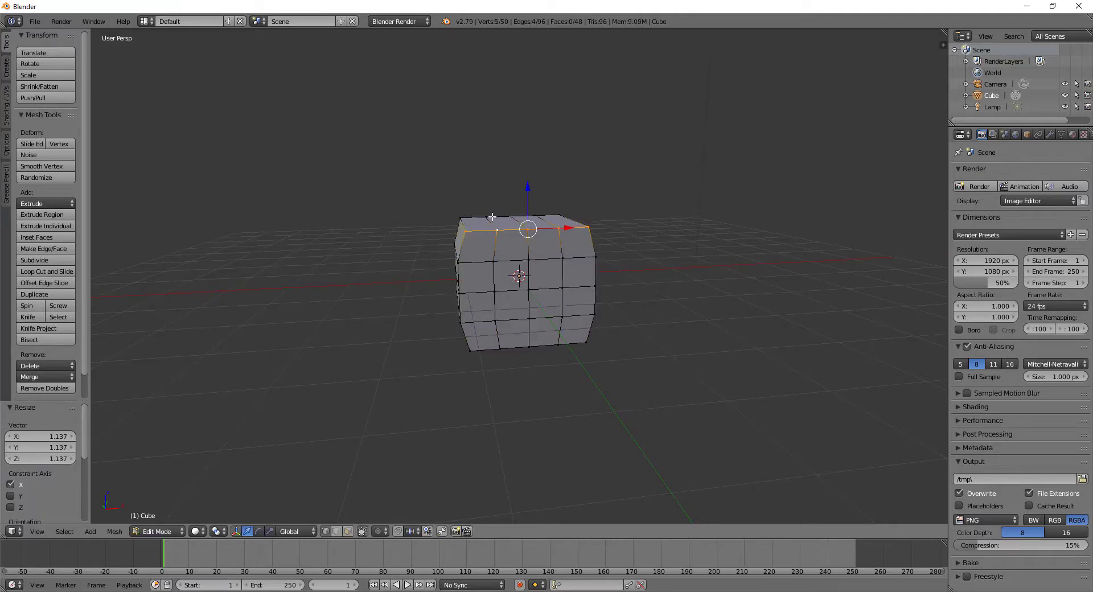
{"action": "right_click", "coordinate": [493, 227]}
{"action": "right_click", "coordinate": [492, 227], "text": "alt"}
{"action": "right_click", "coordinate": [517, 219], "text": "ctrl+alt"}
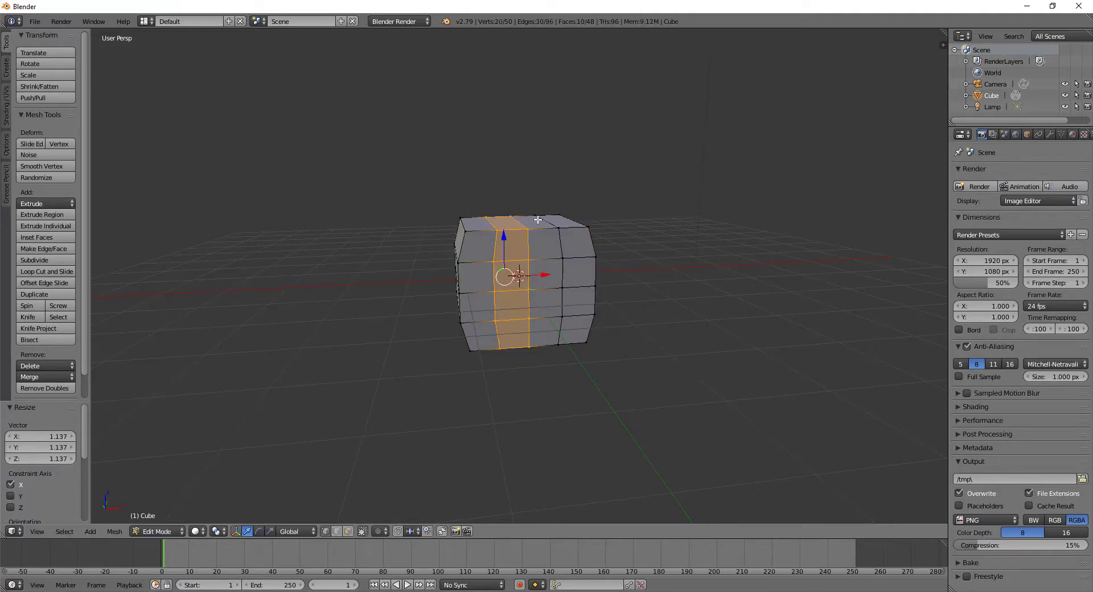
{"action": "right_click", "coordinate": [538, 219], "text": "ctrl+alt+shift"}
{"action": "key", "text": "s"}
{"action": "key", "text": "z"}
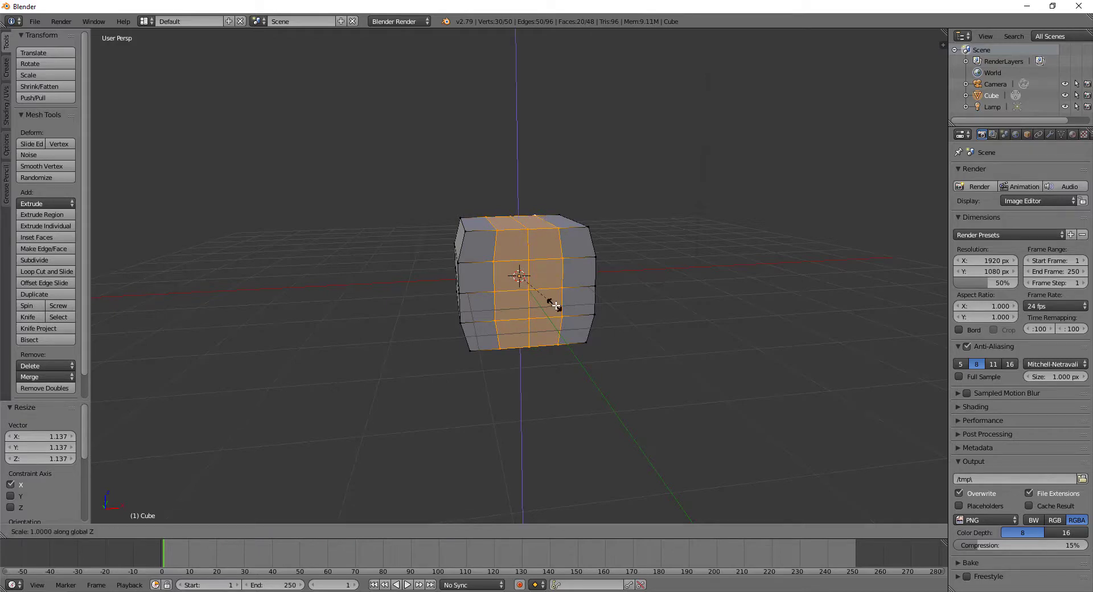
{"action": "left_click", "coordinate": [558, 308]}
Step: Select the horizontal middle edge loop and widen it along X
{"action": "mouse_move", "coordinate": [558, 308]}
{"action": "middle_mouse_down"}
{"action": "mouse_move", "coordinate": [565, 301]}
{"action": "mouse_move", "coordinate": [438, 303]}
{"action": "middle_mouse_up"}
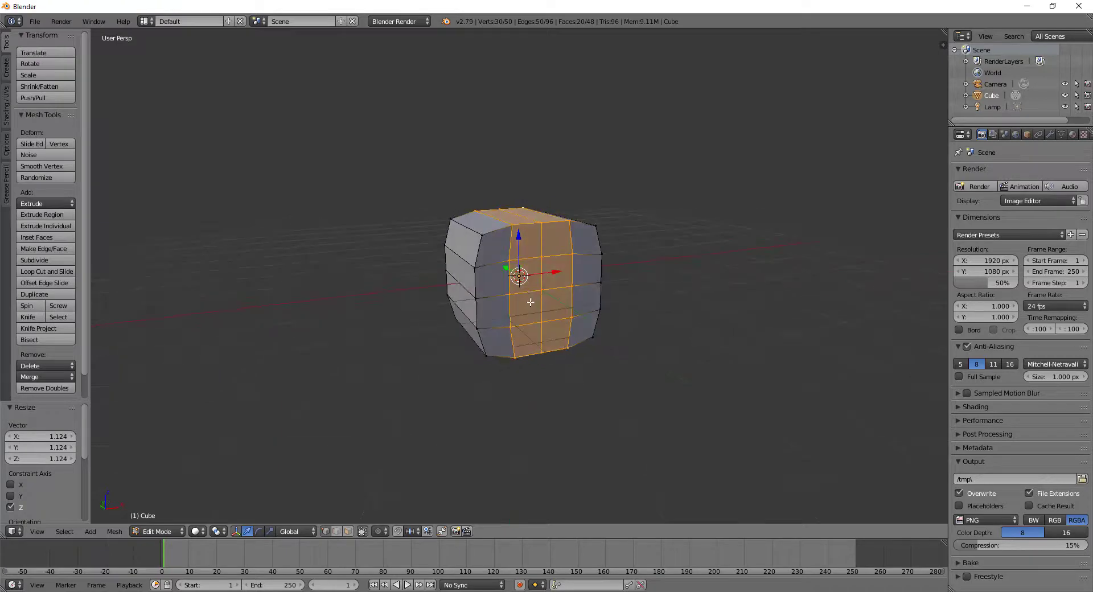
{"action": "right_click", "coordinate": [467, 283]}
{"action": "right_click", "coordinate": [466, 292]}
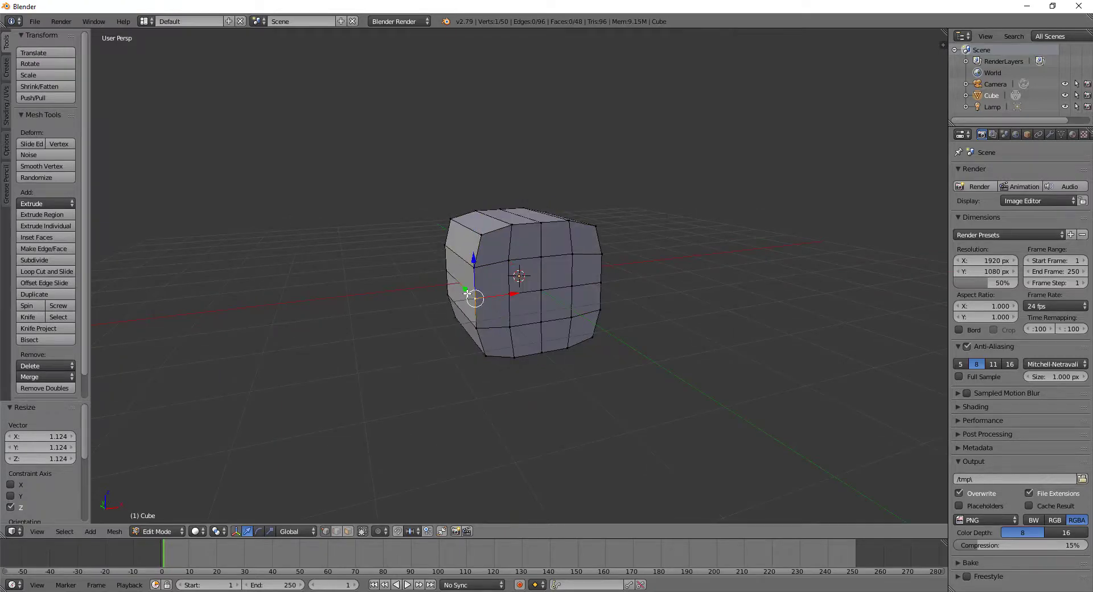
{"action": "right_click", "coordinate": [467, 293], "text": "alt"}
{"action": "key", "text": "s"}
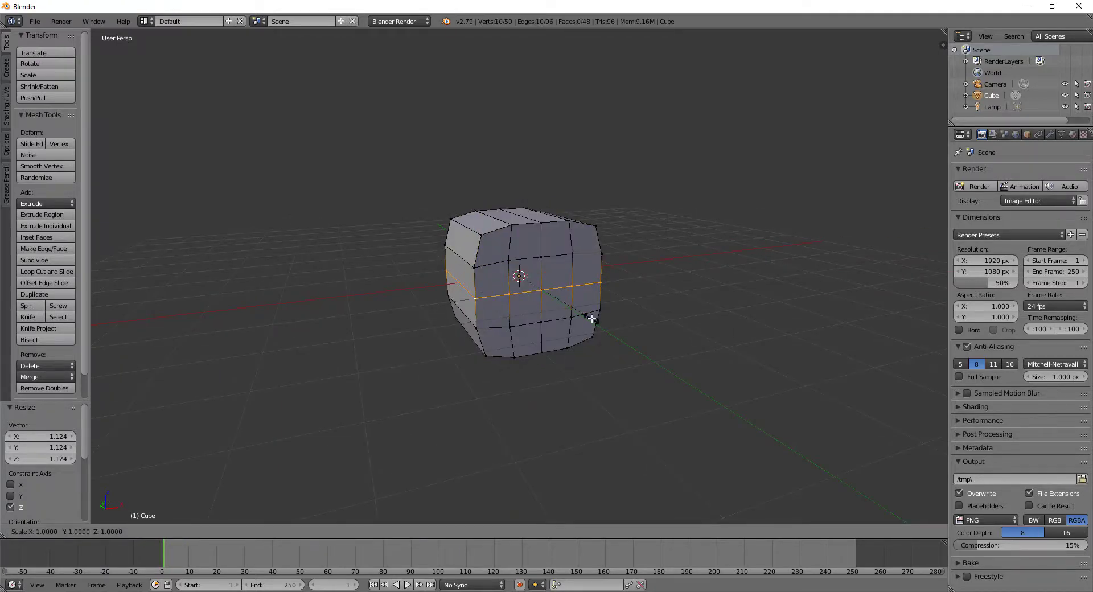
{"action": "key", "text": "x"}
{"action": "left_click", "coordinate": [592, 318]}
{"action": "scroll", "coordinate": [593, 317], "scroll_direction": "up", "scroll_amount": 1}
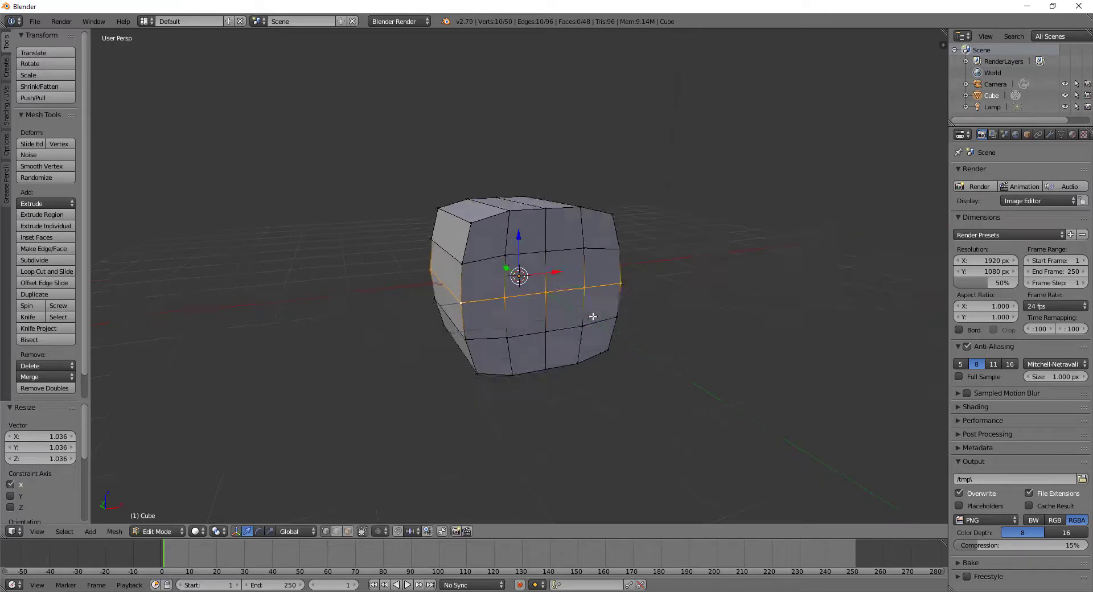
{"action": "middle_click_drag", "start_coordinate": [592, 317], "coordinate": [502, 312]}
{"action": "scroll", "coordinate": [501, 312], "scroll_direction": "down", "scroll_amount": 5}
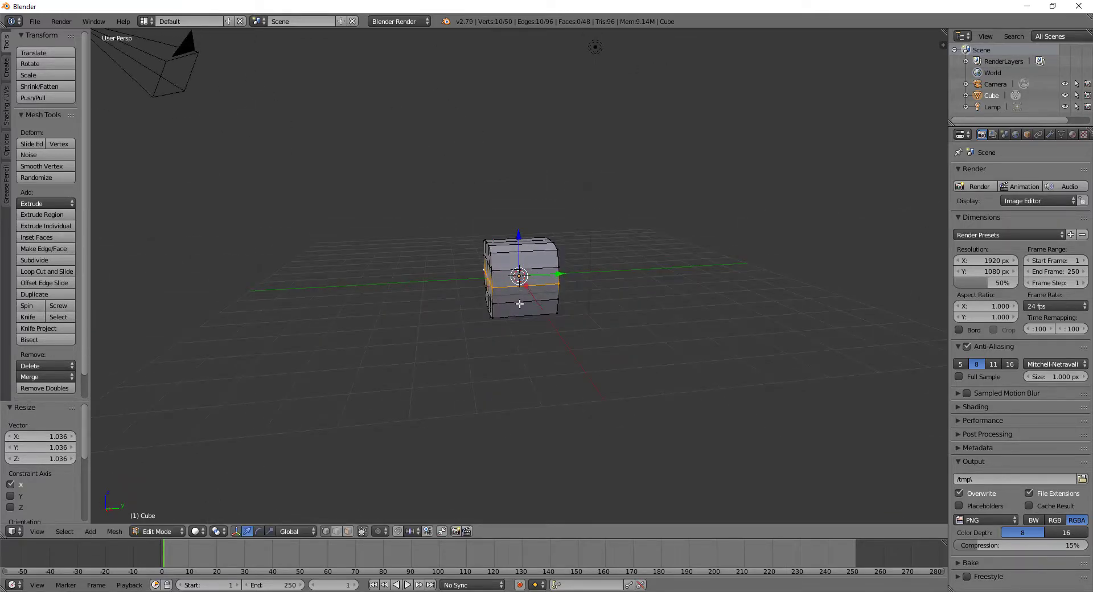
Step: Select the whole mesh and stretch it 4.755 times along Y into a long body
{"action": "key", "text": "a"}
{"action": "key", "text": "a"}
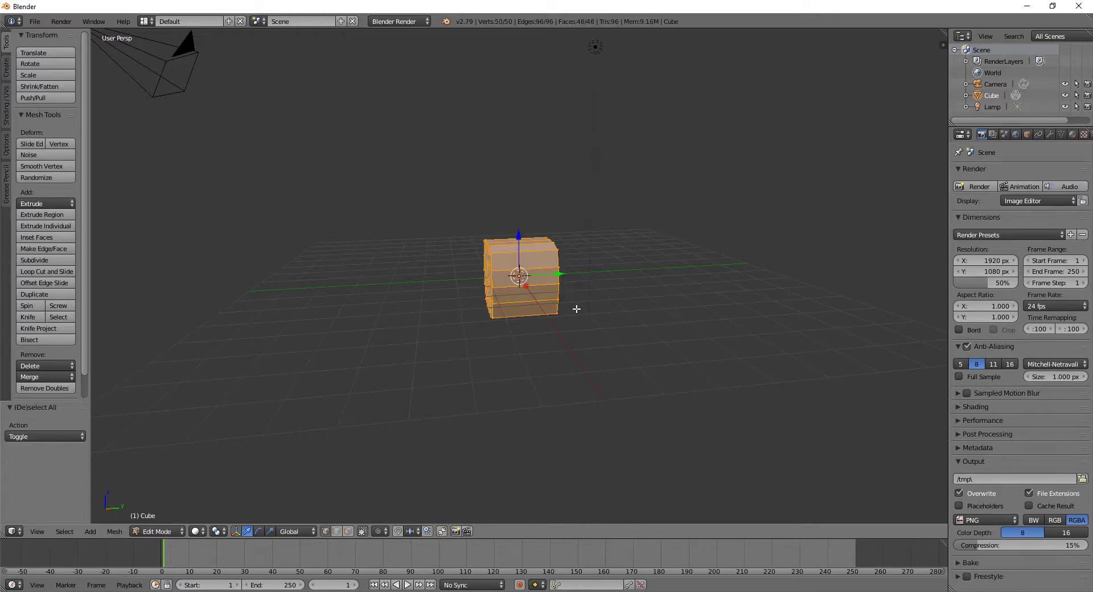
{"action": "key", "text": "s"}
{"action": "key", "text": "y"}
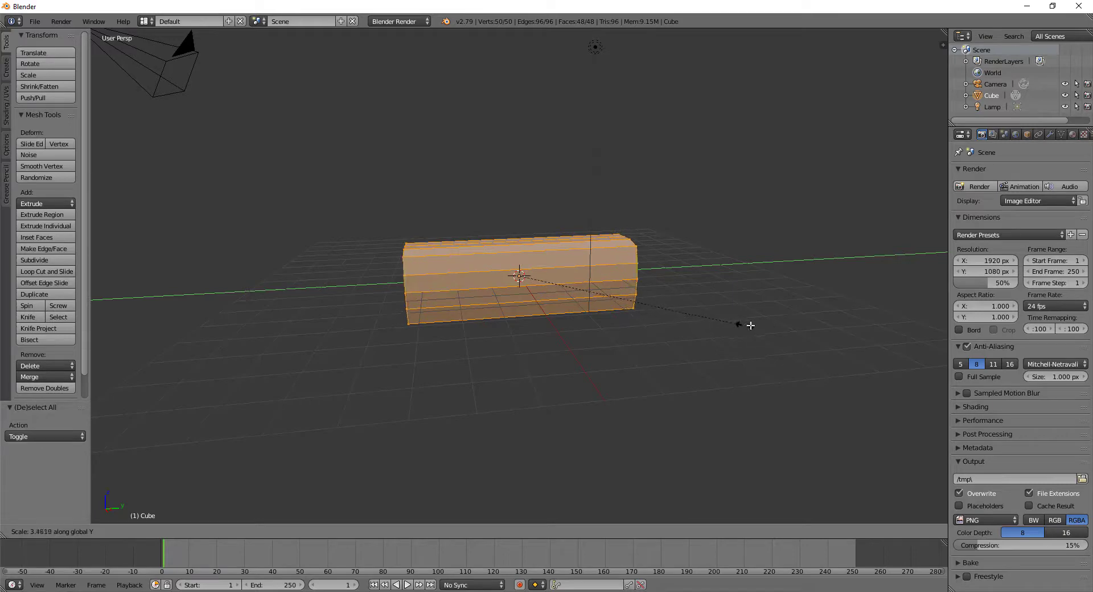
{"action": "left_click", "coordinate": [824, 337]}
{"action": "mouse_move", "coordinate": [549, 319]}
{"action": "middle_mouse_down"}
{"action": "mouse_move", "coordinate": [445, 283]}
{"action": "mouse_move", "coordinate": [564, 334]}
{"action": "mouse_move", "coordinate": [453, 329]}
{"action": "mouse_move", "coordinate": [427, 293]}
{"action": "mouse_move", "coordinate": [389, 291]}
{"action": "middle_mouse_up"}
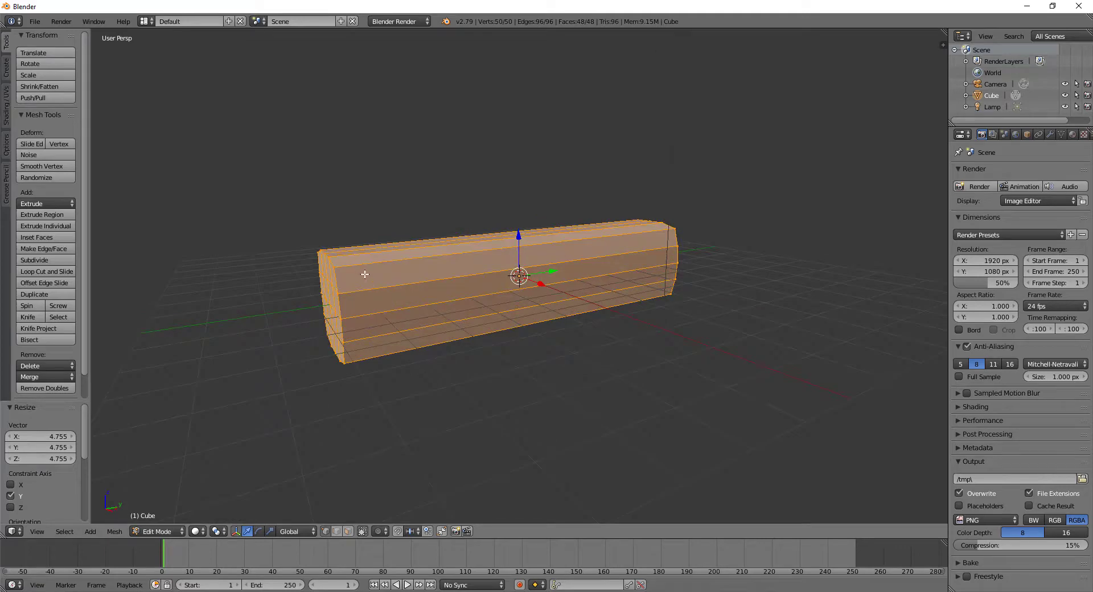
Step: Add an edge loop across the body and enlarge it to 1.121
{"action": "key", "text": "ctrl+r"}
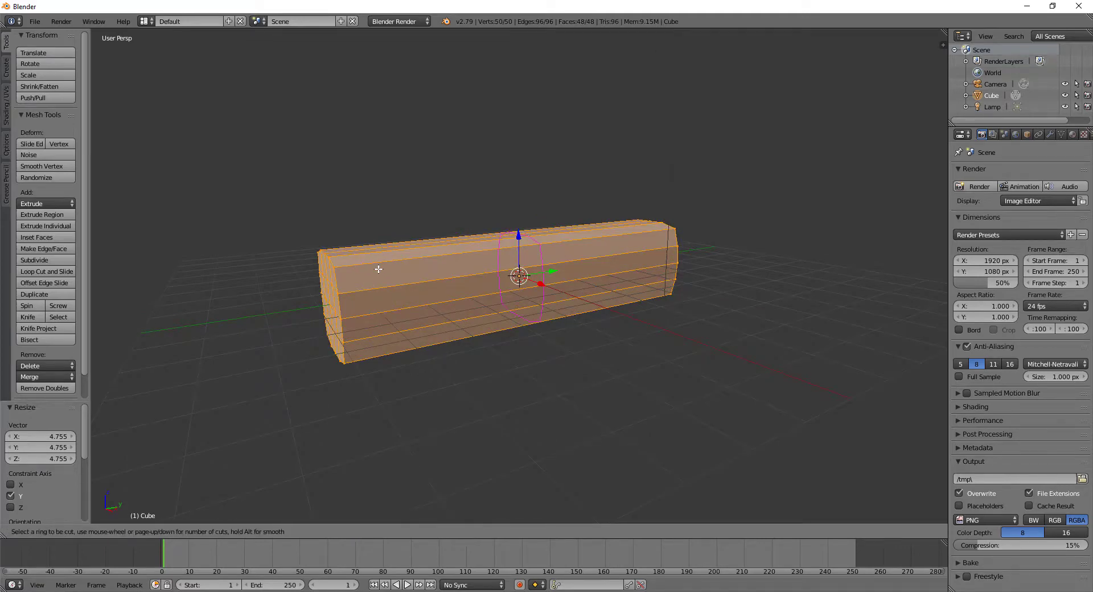
{"action": "left_click", "coordinate": [379, 270]}
{"action": "left_click", "coordinate": [357, 299]}
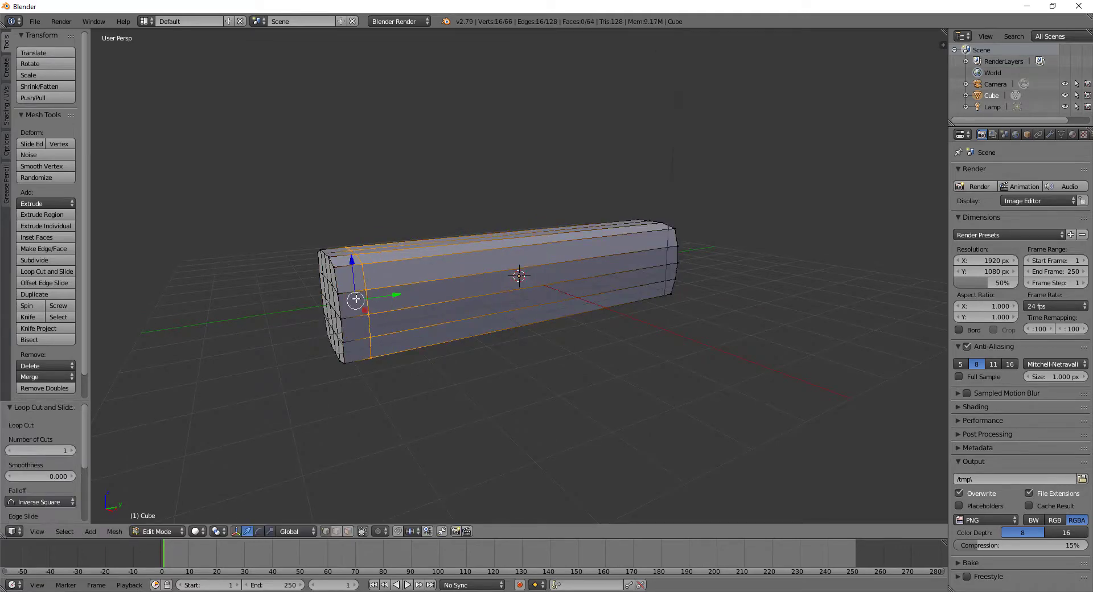
{"action": "key", "text": "s"}
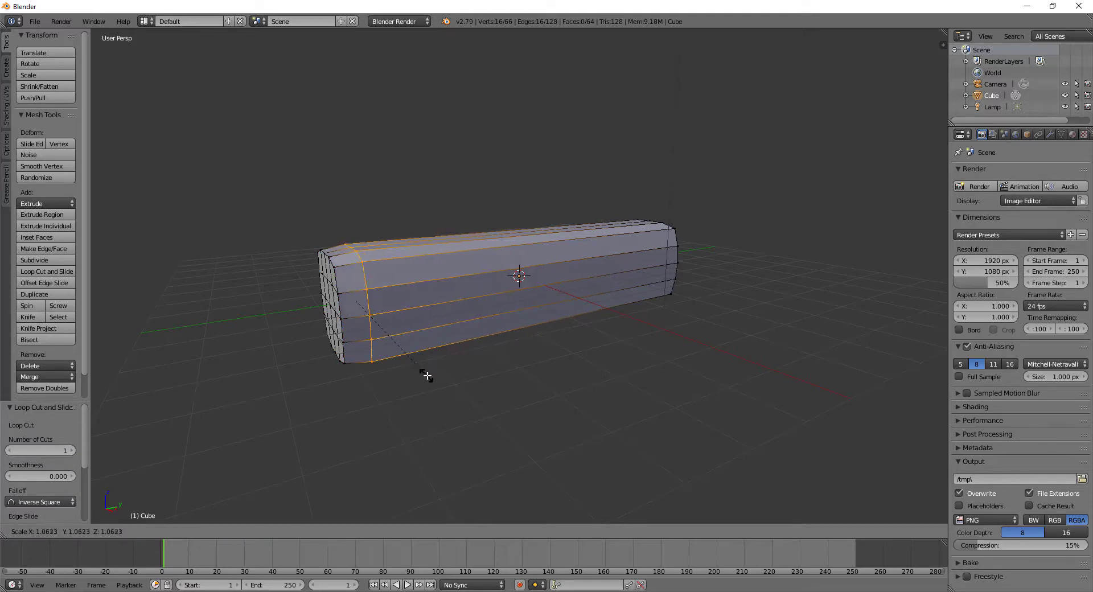
{"action": "left_click", "coordinate": [428, 374]}
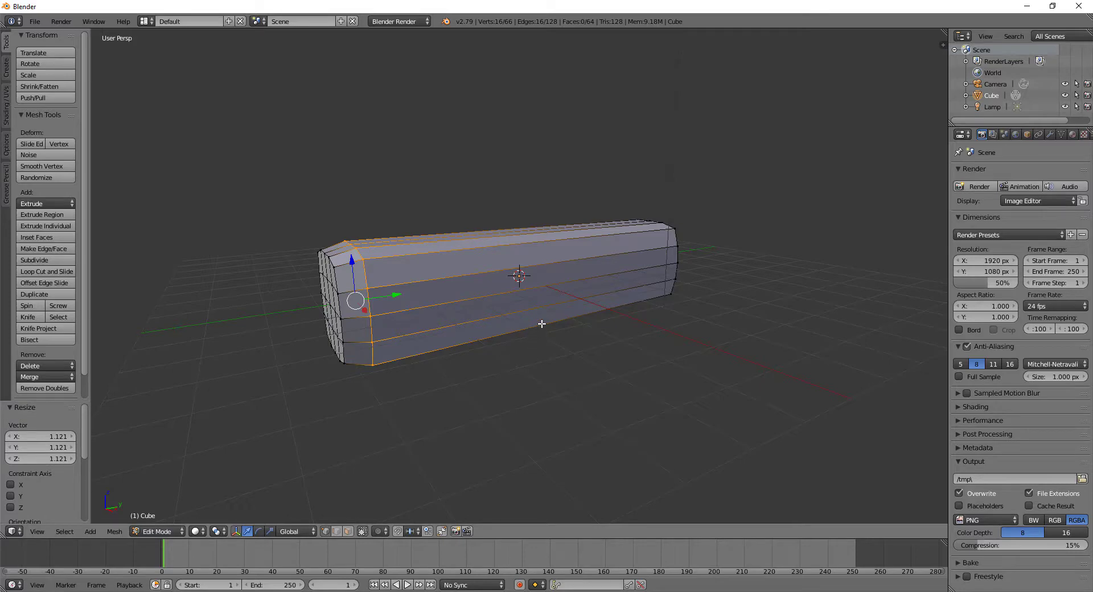
{"action": "middle_click_drag", "start_coordinate": [540, 319], "coordinate": [547, 271]}
Step: Cut another loop through the body and scale it to 1.097
{"action": "key", "text": "ctrl+r"}
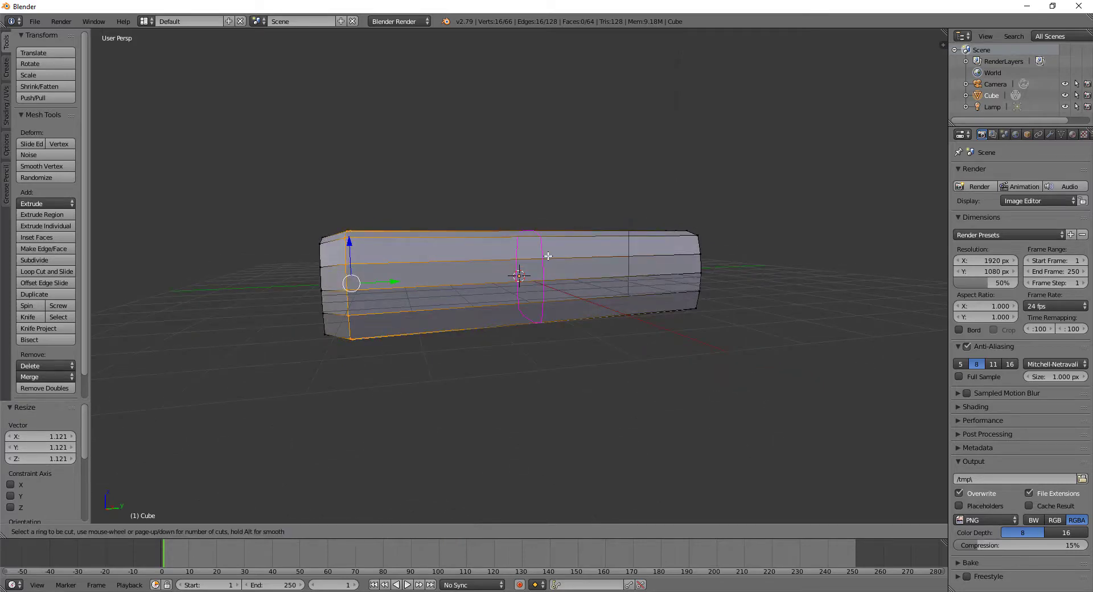
{"action": "left_click", "coordinate": [546, 258]}
{"action": "left_click", "coordinate": [585, 257]}
{"action": "key", "text": "s"}
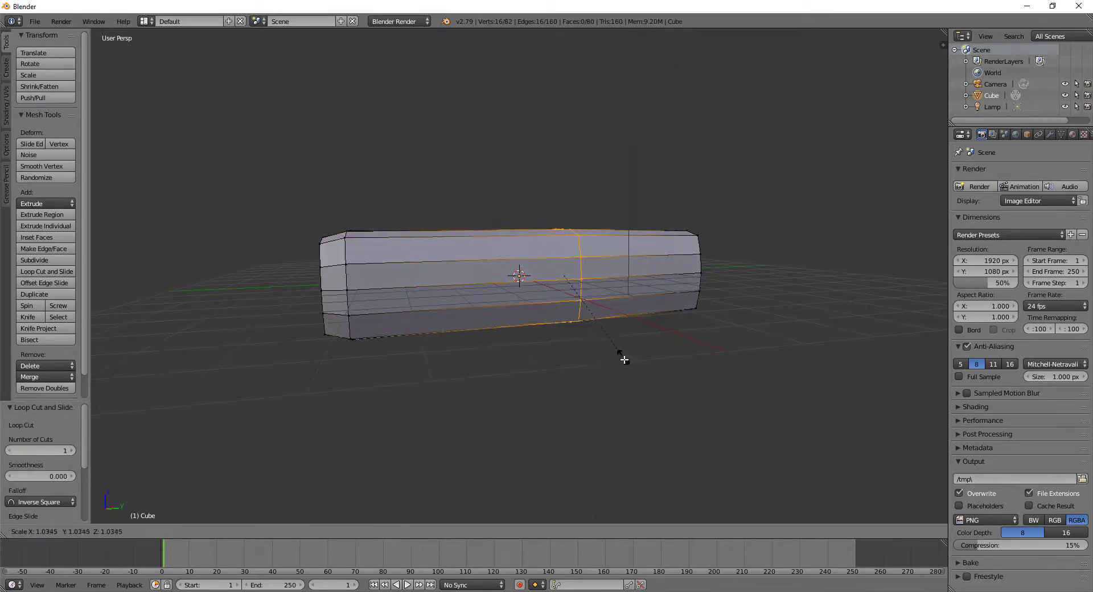
{"action": "left_click", "coordinate": [624, 364]}
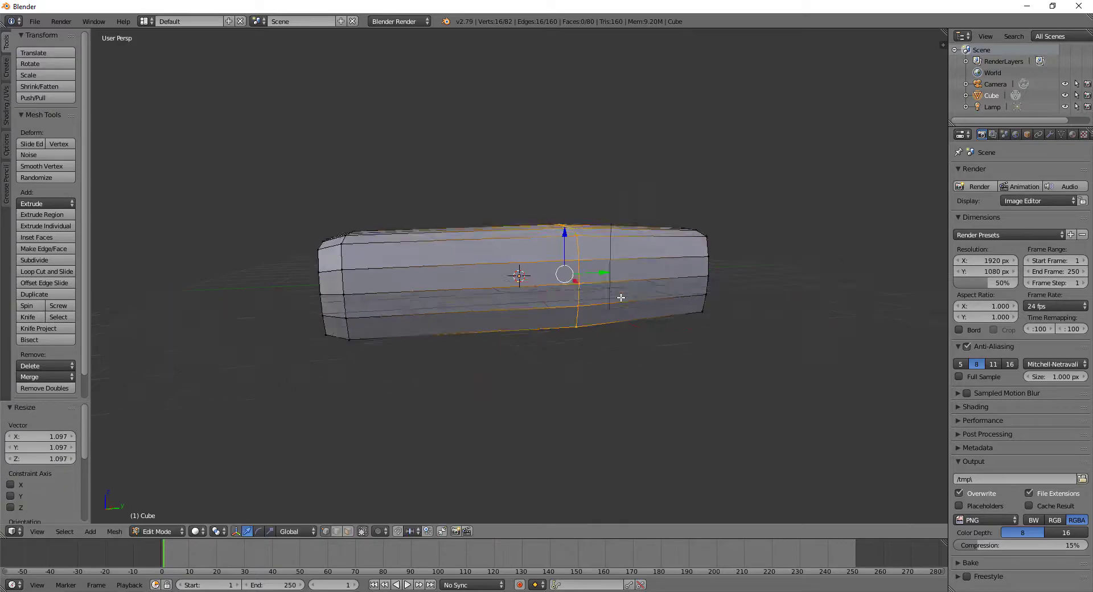
{"action": "mouse_move", "coordinate": [623, 298]}
{"action": "middle_mouse_down"}
{"action": "mouse_move", "coordinate": [505, 262]}
{"action": "mouse_move", "coordinate": [583, 381]}
{"action": "mouse_move", "coordinate": [488, 214]}
{"action": "middle_mouse_up"}
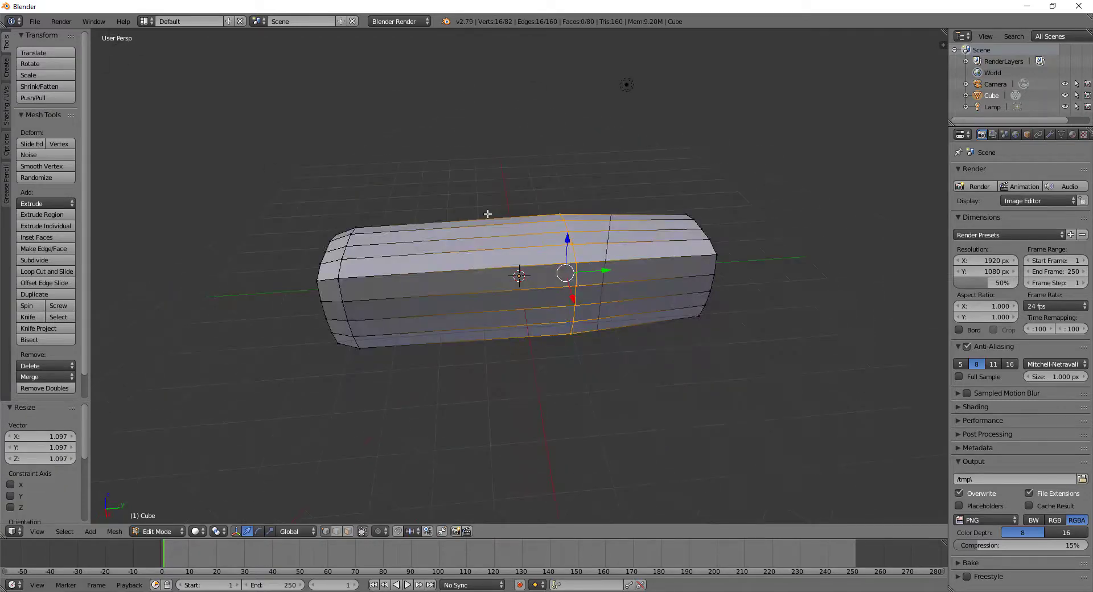
{"action": "mouse_move", "coordinate": [405, 244]}
{"action": "middle_mouse_down"}
{"action": "mouse_move", "coordinate": [478, 251]}
{"action": "mouse_move", "coordinate": [477, 229]}
{"action": "mouse_move", "coordinate": [474, 250]}
{"action": "mouse_move", "coordinate": [452, 256]}
{"action": "middle_mouse_up"}
Step: Add two more loop cuts across the body
{"action": "key", "text": "ctrl+r"}
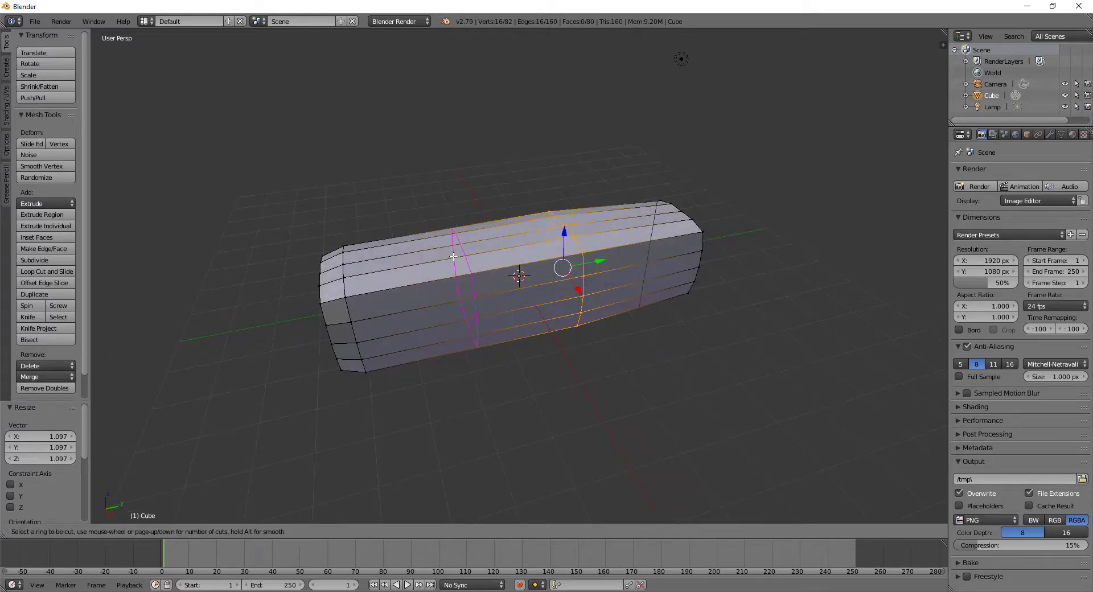
{"action": "scroll", "coordinate": [453, 257], "scroll_direction": "up", "scroll_amount": 2}
{"action": "scroll", "coordinate": [453, 257], "scroll_direction": "down", "scroll_amount": 1}
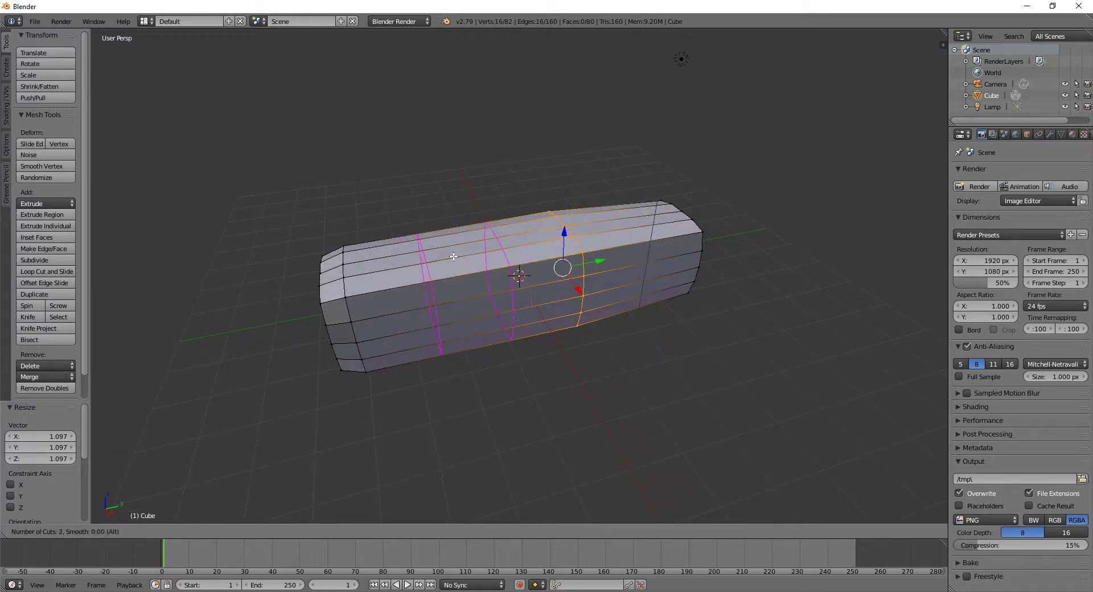
{"action": "left_click", "coordinate": [453, 256]}
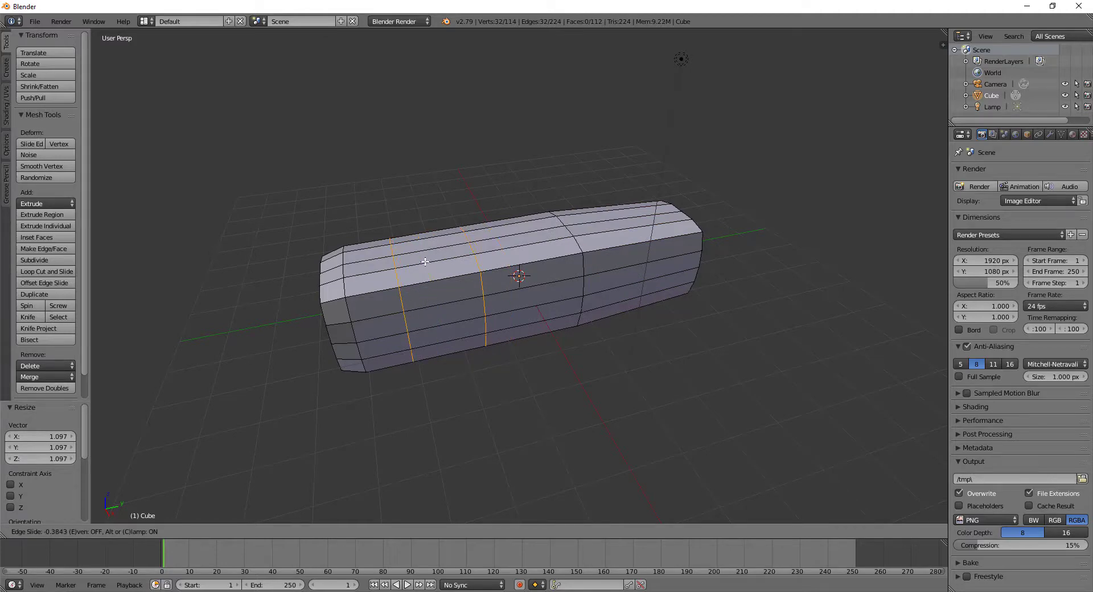
{"action": "left_click", "coordinate": [427, 263]}
Step: Add two centred loop cuts and scale them closer together along Y
{"action": "key", "text": "ctrl+r"}
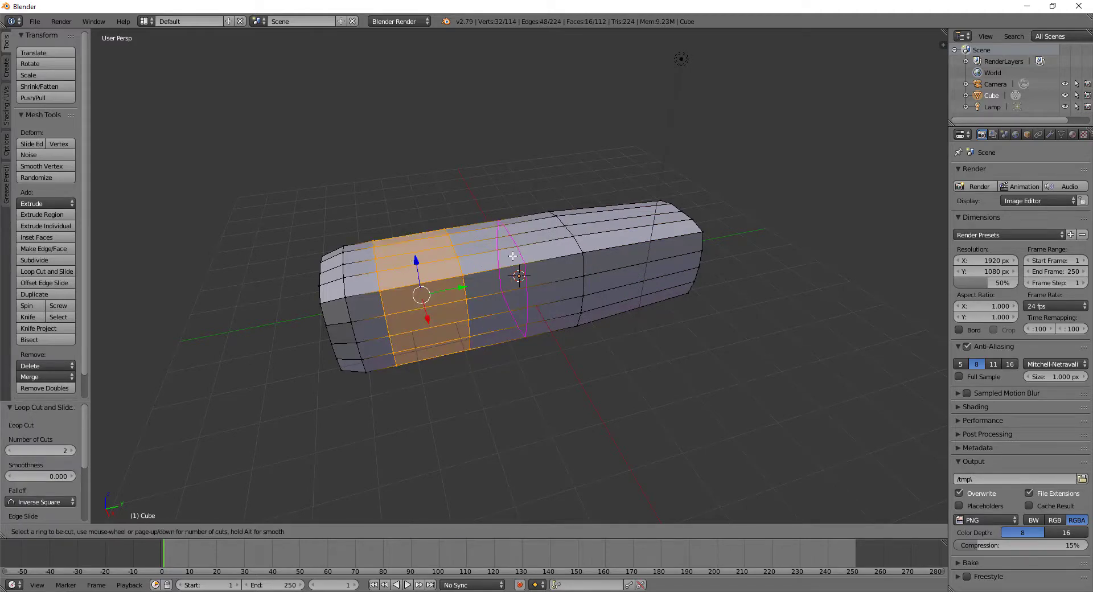
{"action": "scroll", "coordinate": [513, 256], "scroll_direction": "up", "scroll_amount": 1}
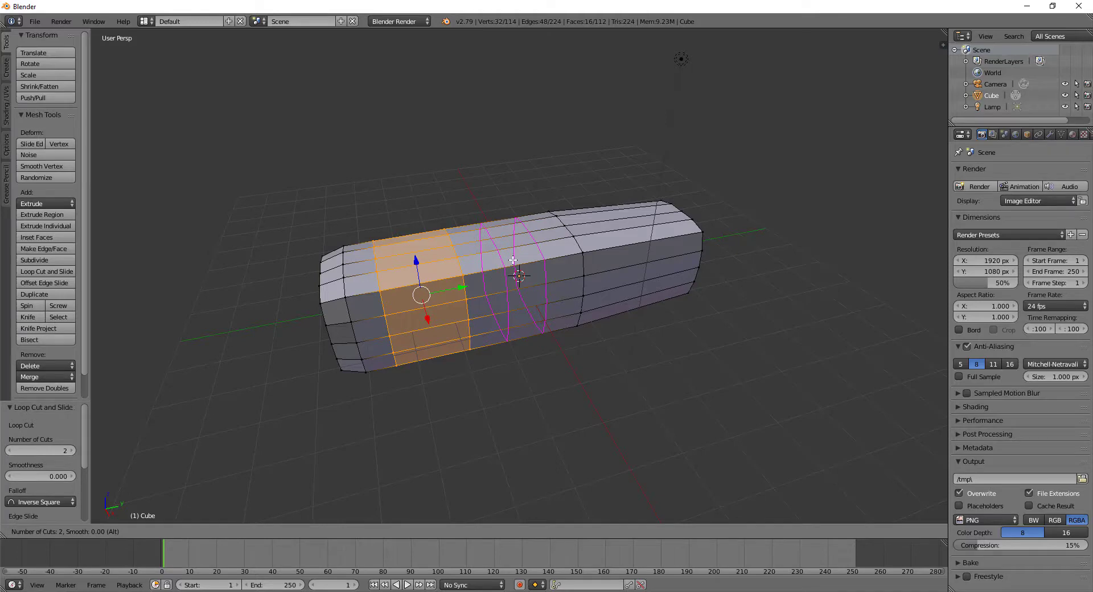
{"action": "left_click", "coordinate": [513, 259]}
{"action": "right_click", "coordinate": [513, 259]}
{"action": "key", "text": "s"}
{"action": "key", "text": "x"}
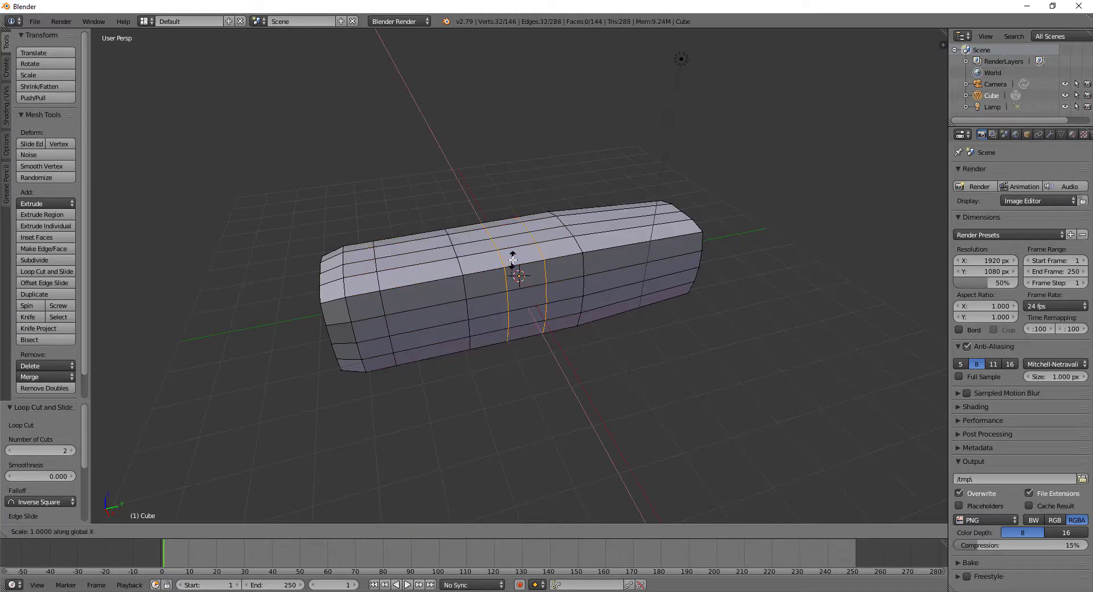
{"action": "key", "text": "y"}
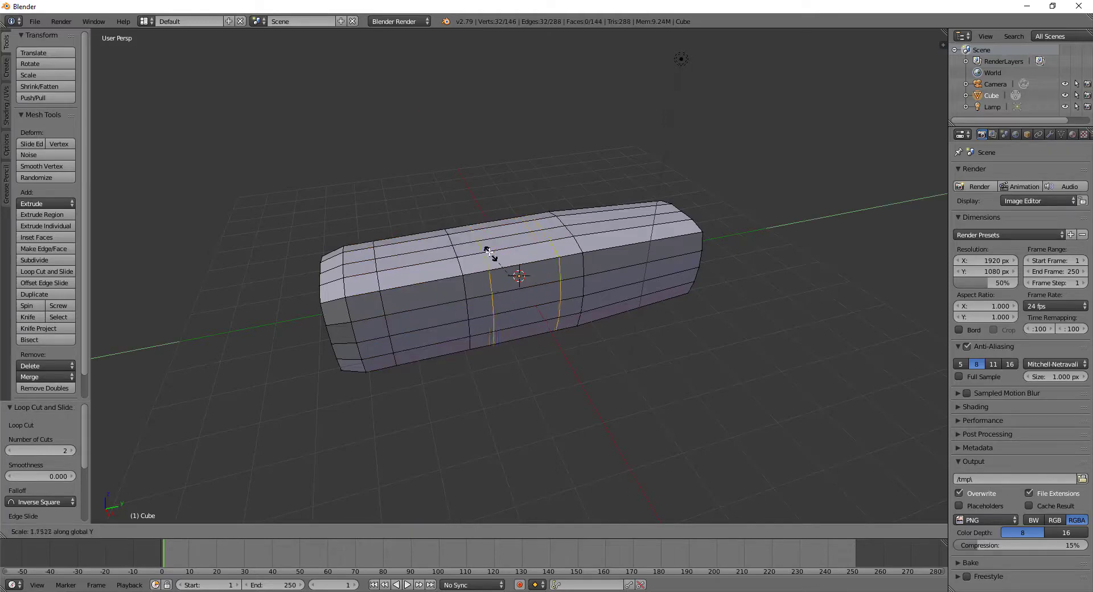
{"action": "left_click", "coordinate": [489, 251]}
Step: Select the top edges near the middle and widen them 1.452 along X
{"action": "middle_click_drag", "start_coordinate": [489, 251], "coordinate": [490, 319]}
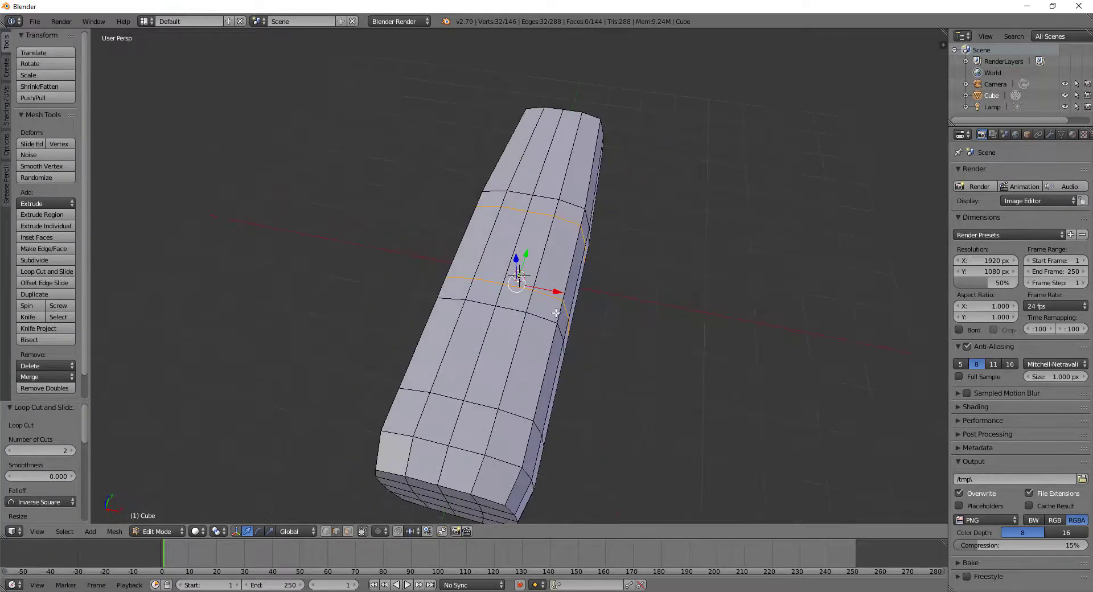
{"action": "right_click", "coordinate": [461, 320]}
{"action": "right_click", "coordinate": [478, 262], "text": "shift"}
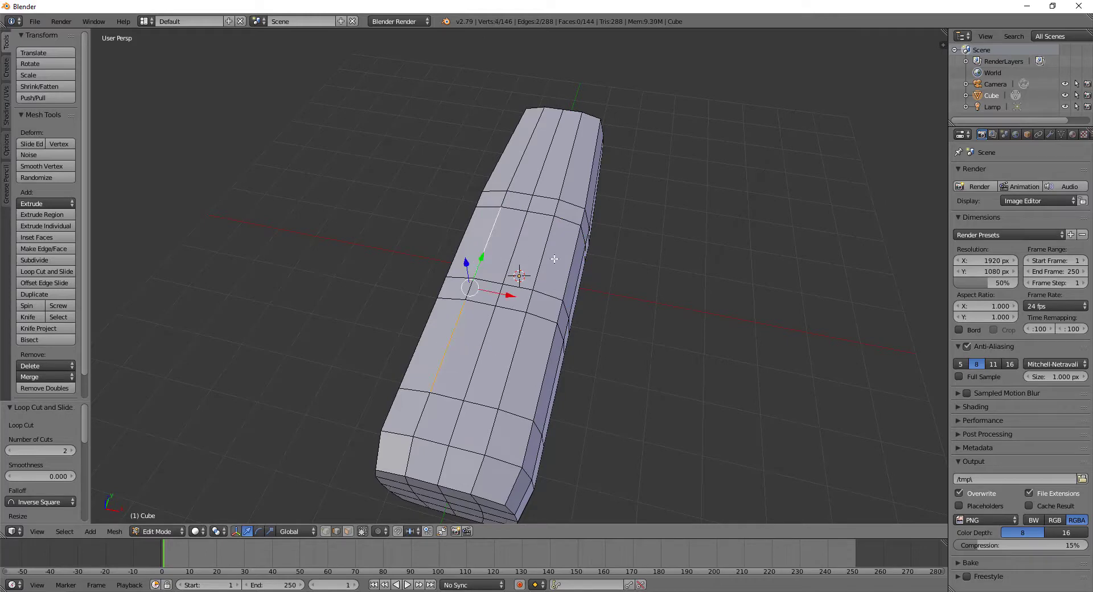
{"action": "right_click", "coordinate": [541, 247], "text": "shift"}
{"action": "right_click", "coordinate": [519, 344], "text": "shift"}
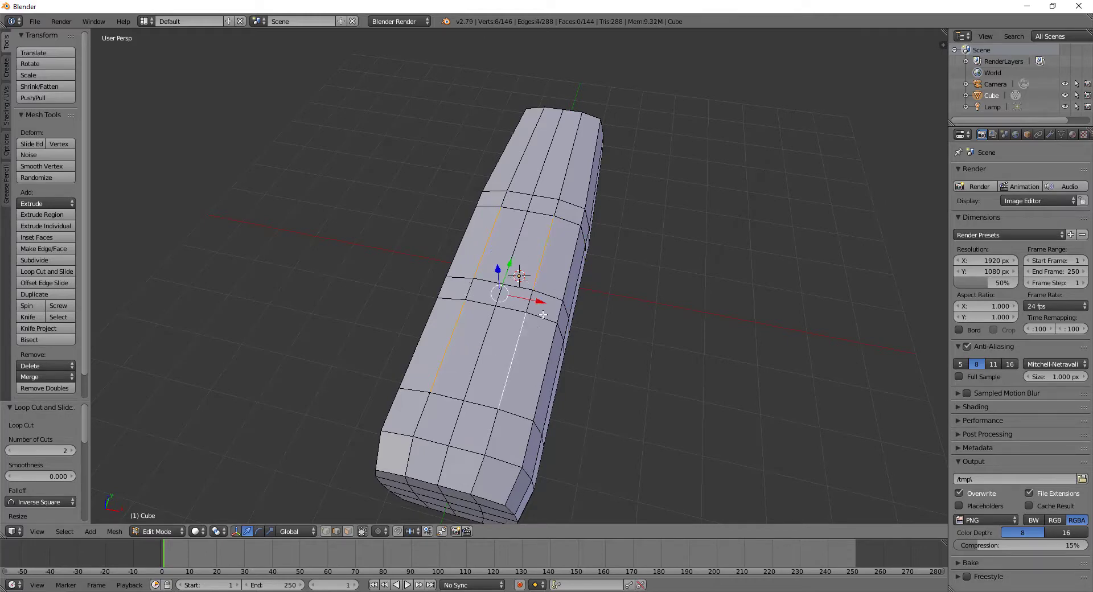
{"action": "key", "text": "s"}
{"action": "key", "text": "x"}
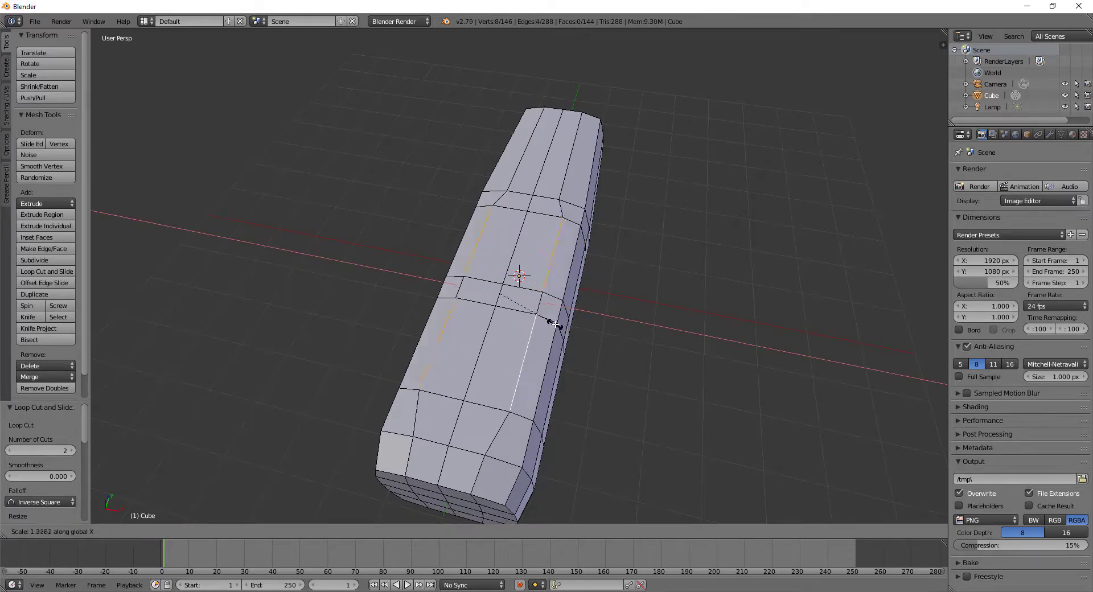
{"action": "left_click", "coordinate": [558, 329]}
{"action": "middle_click_drag", "start_coordinate": [558, 329], "coordinate": [433, 399]}
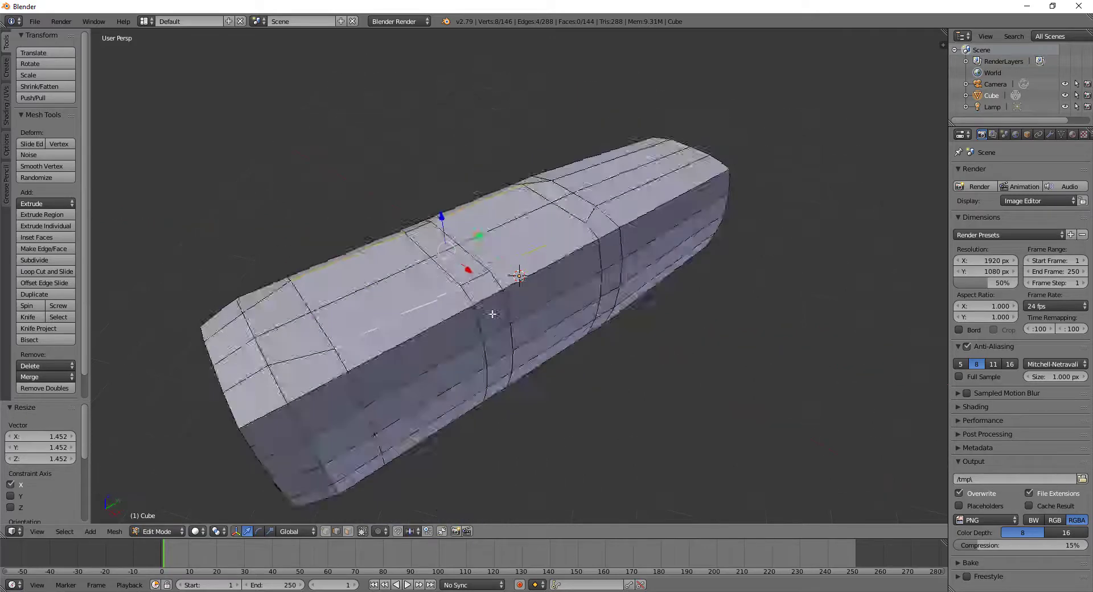
Step: Select four top faces and extrude them 1.361 down into the body as cockpits
{"action": "key", "text": "3"}
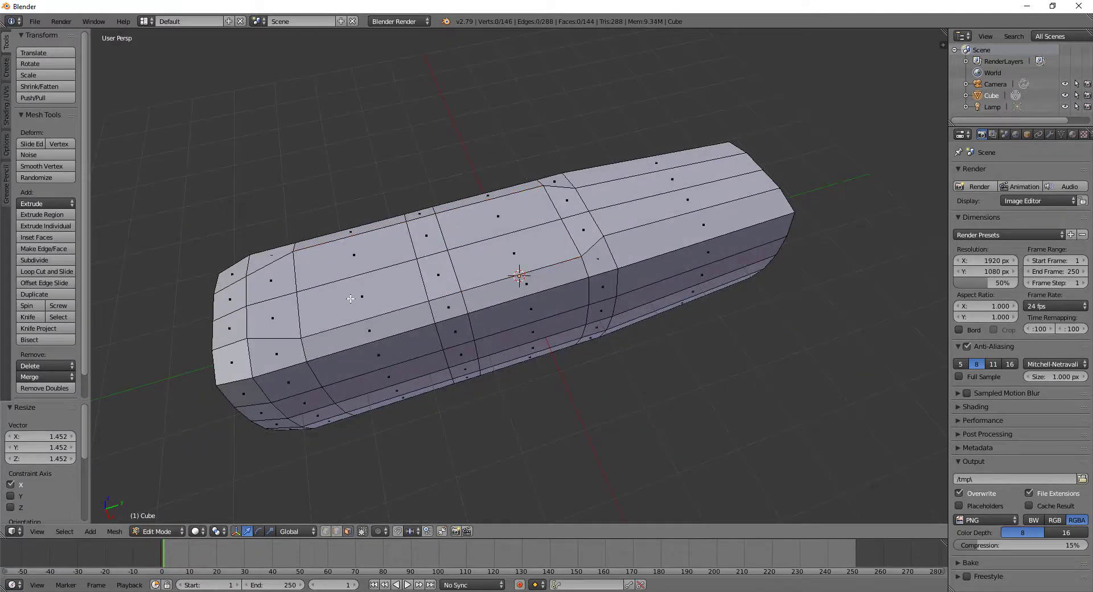
{"action": "left_click", "coordinate": [337, 268]}
{"action": "left_click", "coordinate": [393, 299], "text": "shift"}
{"action": "left_click", "coordinate": [485, 265], "text": "shift"}
{"action": "left_click", "coordinate": [496, 220], "text": "shift"}
{"action": "middle_click_drag", "start_coordinate": [488, 239], "coordinate": [489, 256]}
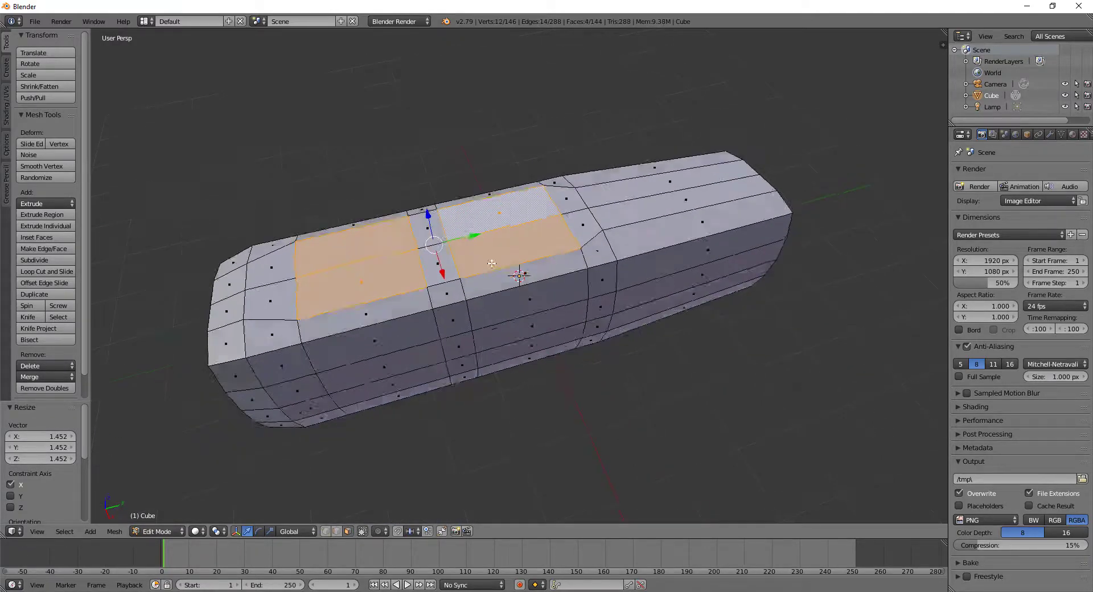
{"action": "key", "text": "e"}
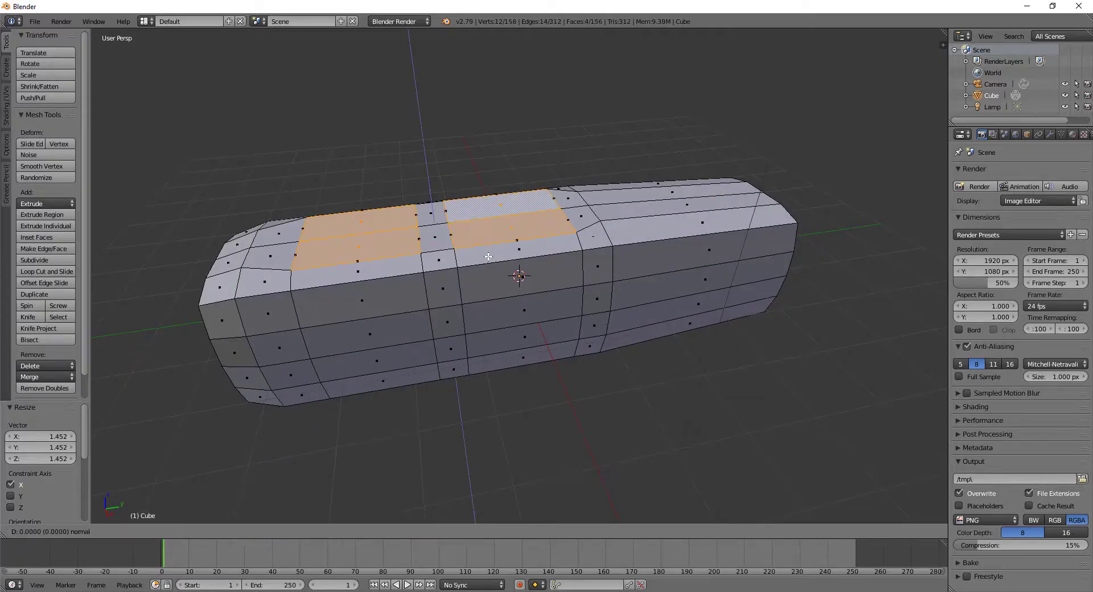
{"action": "left_click", "coordinate": [495, 323]}
{"action": "mouse_move", "coordinate": [495, 323]}
{"action": "middle_mouse_down"}
{"action": "mouse_move", "coordinate": [559, 300]}
{"action": "mouse_move", "coordinate": [550, 264]}
{"action": "mouse_move", "coordinate": [556, 316]}
{"action": "middle_mouse_up"}
Step: Check the recessed hull in Object Mode, then return to Edit Mode
{"action": "key", "text": "Tab"}
{"action": "mouse_move", "coordinate": [546, 372]}
{"action": "middle_mouse_down"}
{"action": "mouse_move", "coordinate": [695, 347]}
{"action": "mouse_move", "coordinate": [608, 344]}
{"action": "mouse_move", "coordinate": [644, 357]}
{"action": "mouse_move", "coordinate": [583, 350]}
{"action": "mouse_move", "coordinate": [561, 379]}
{"action": "middle_mouse_up"}
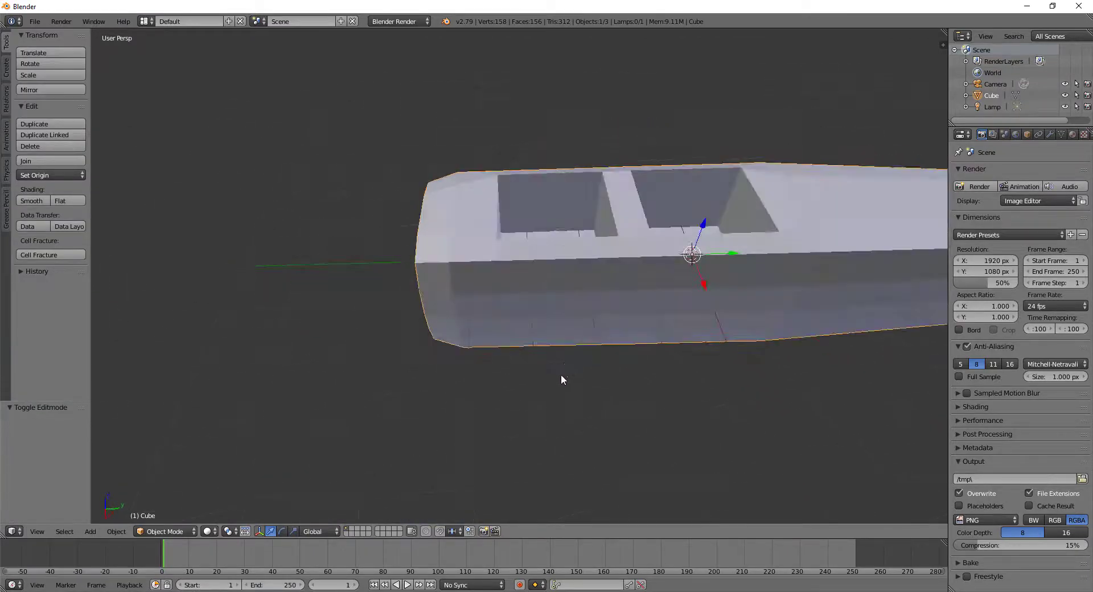
{"action": "key", "text": "Tab"}
{"action": "middle_click_drag", "start_coordinate": [613, 303], "coordinate": [556, 282]}
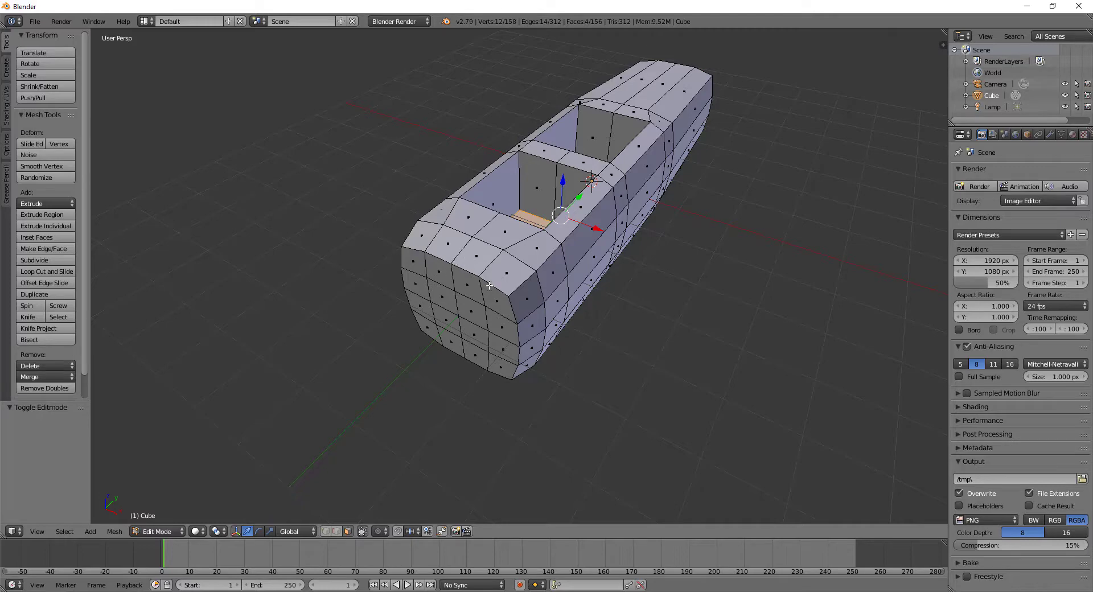
Step: Switch to vertex select and select the faces at the fuselage's front end
{"action": "left_click", "coordinate": [337, 531]}
{"action": "left_click", "coordinate": [301, 531]}
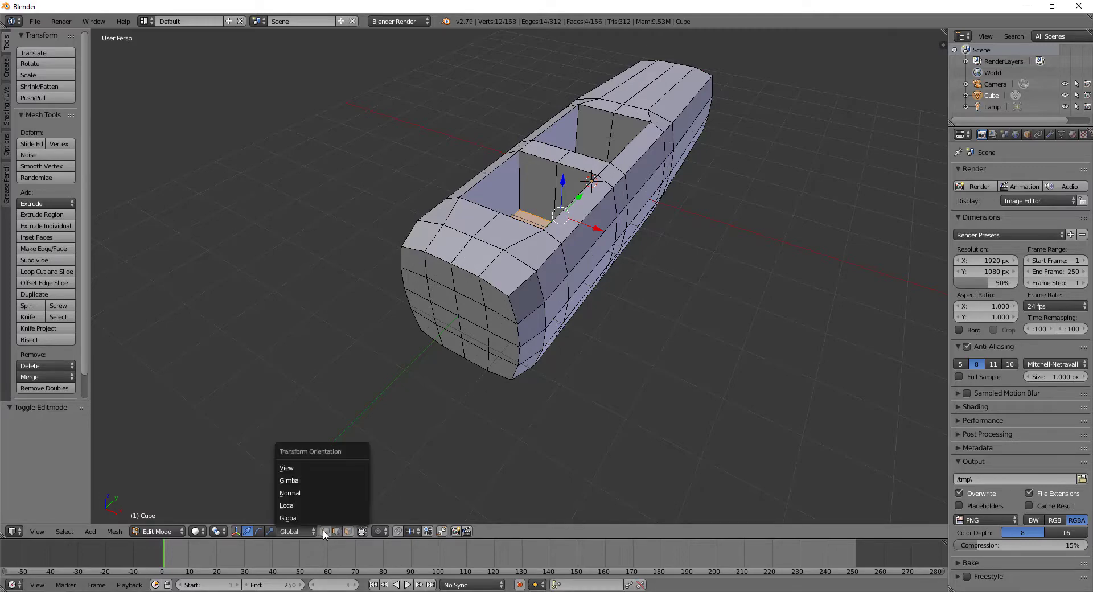
{"action": "left_click", "coordinate": [324, 532]}
{"action": "right_click", "coordinate": [459, 272]}
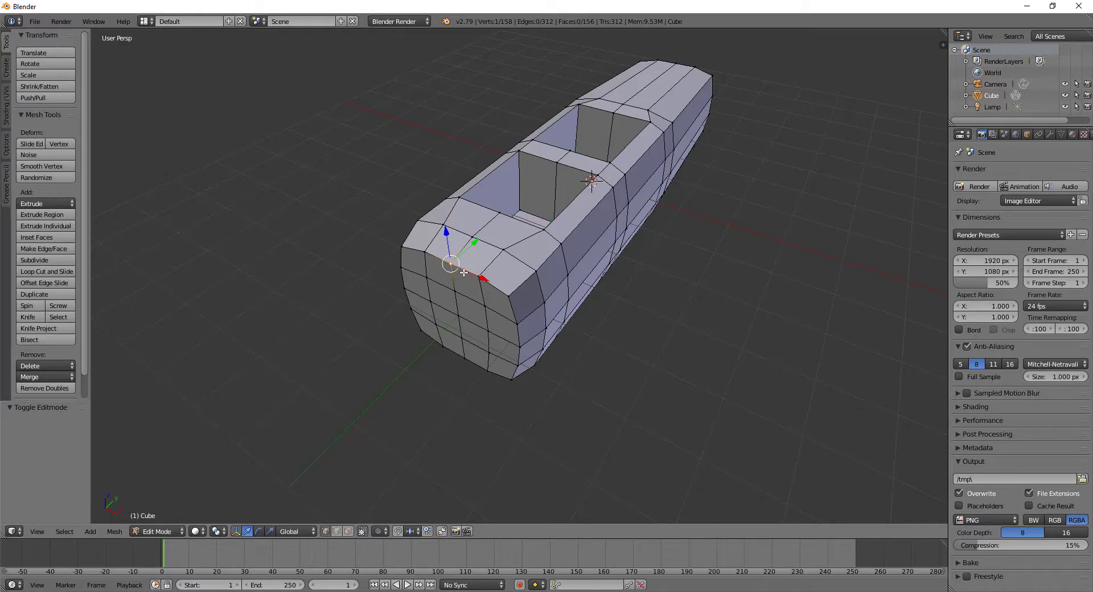
{"action": "right_click", "coordinate": [484, 249], "text": "alt"}
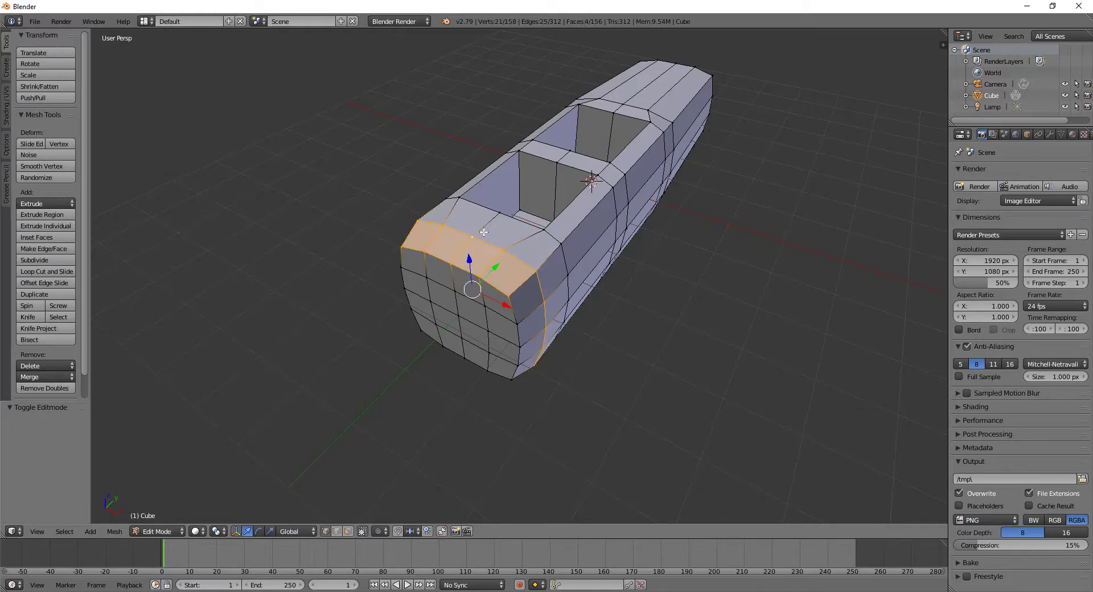
{"action": "right_click", "coordinate": [473, 300], "text": "alt+shift"}
{"action": "right_click", "coordinate": [468, 323], "text": "alt+shift"}
{"action": "key", "text": "ctrl+z"}
{"action": "right_click", "coordinate": [520, 338], "text": "alt+shift"}
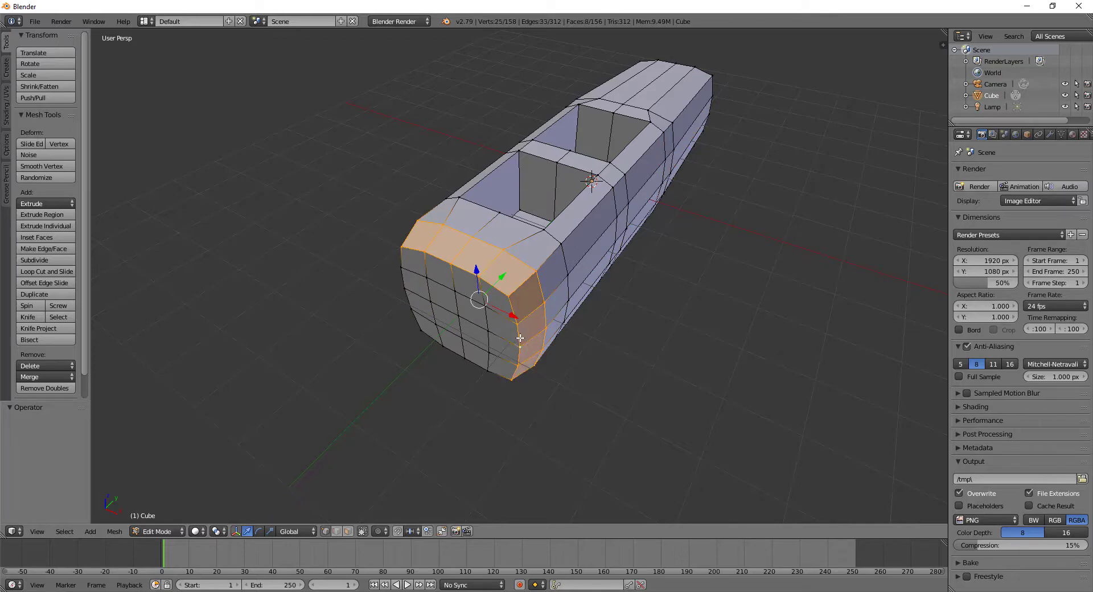
{"action": "right_click", "coordinate": [491, 327], "text": "alt+shift"}
{"action": "key", "text": "ctrl+z"}
{"action": "key", "text": "c"}
{"action": "mouse_move", "coordinate": [489, 352]}
{"action": "left_mouse_down"}
{"action": "mouse_move", "coordinate": [431, 268]}
{"action": "mouse_move", "coordinate": [419, 346]}
{"action": "left_mouse_up"}
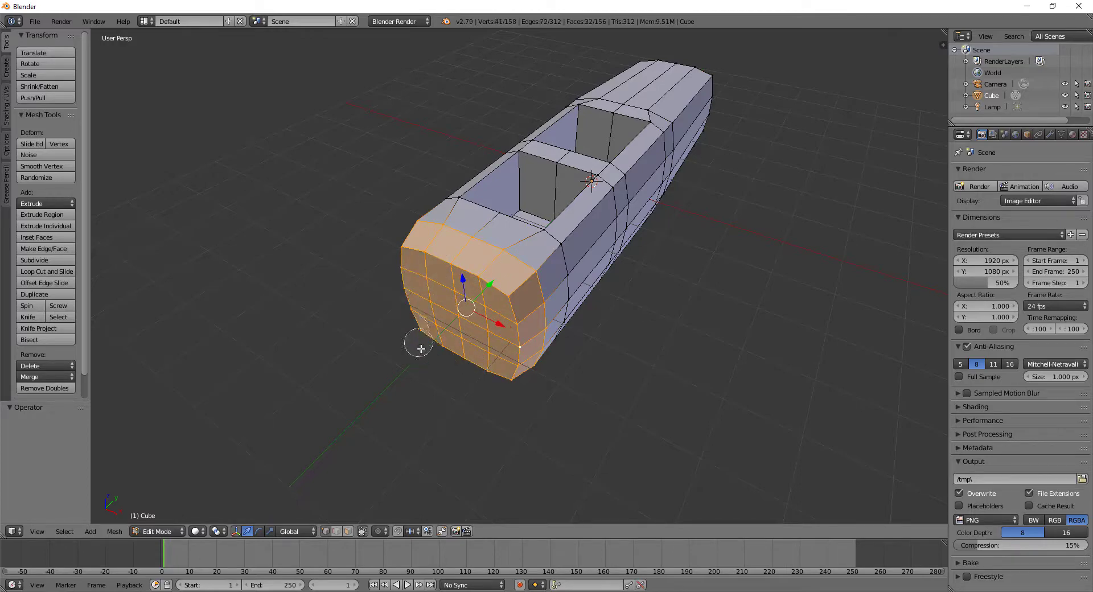
{"action": "key", "text": "Escape"}
{"action": "mouse_move", "coordinate": [410, 339]}
{"action": "middle_mouse_down"}
{"action": "mouse_move", "coordinate": [595, 336]}
{"action": "mouse_move", "coordinate": [336, 330]}
{"action": "middle_mouse_up"}
Step: Push the front end 1.037 along Y, scale it to 0.903 and raise it 0.089
{"action": "key", "text": "g"}
{"action": "key", "text": "y"}
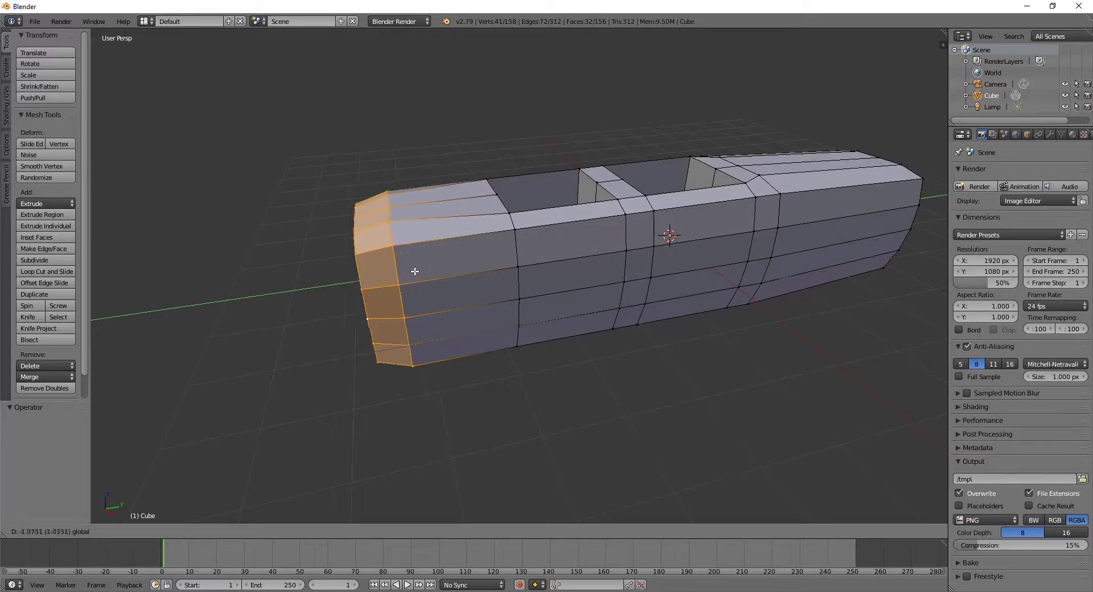
{"action": "left_click", "coordinate": [420, 270]}
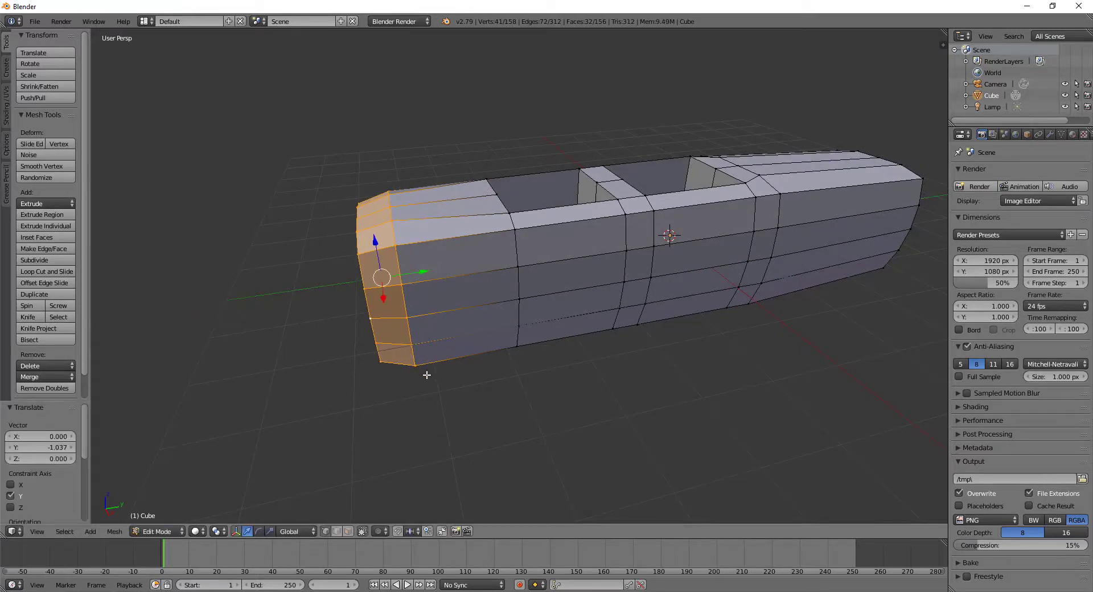
{"action": "key", "text": "s"}
{"action": "left_click", "coordinate": [462, 392]}
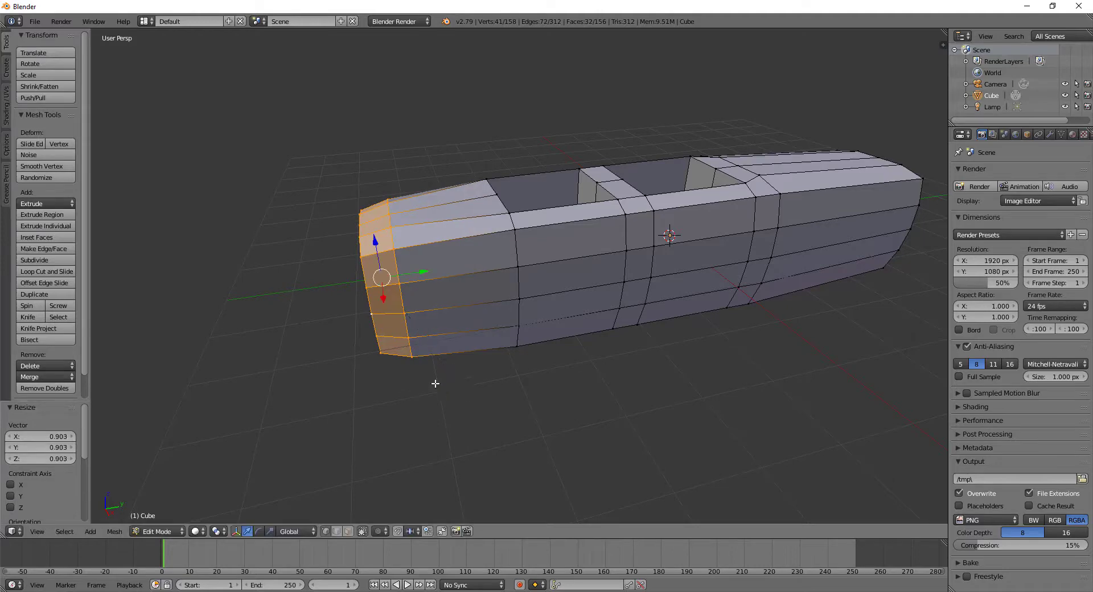
{"action": "middle_click_drag", "start_coordinate": [434, 381], "coordinate": [434, 468]}
{"action": "key", "text": "g"}
{"action": "key", "text": "z"}
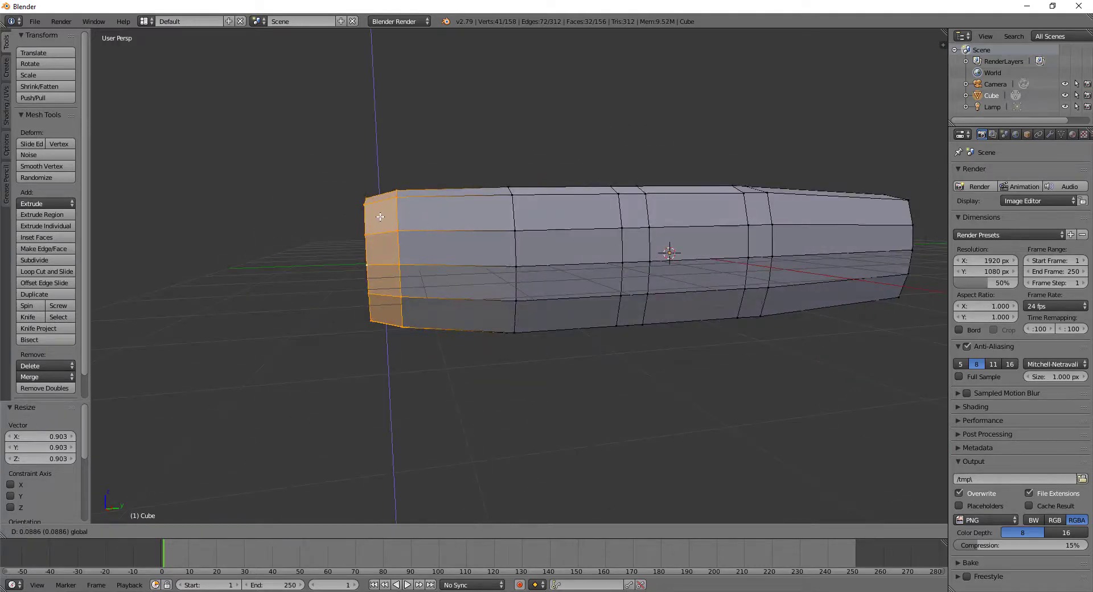
{"action": "left_click", "coordinate": [380, 225]}
{"action": "middle_click_drag", "start_coordinate": [463, 273], "coordinate": [429, 272]}
{"action": "right_click", "coordinate": [395, 269]}
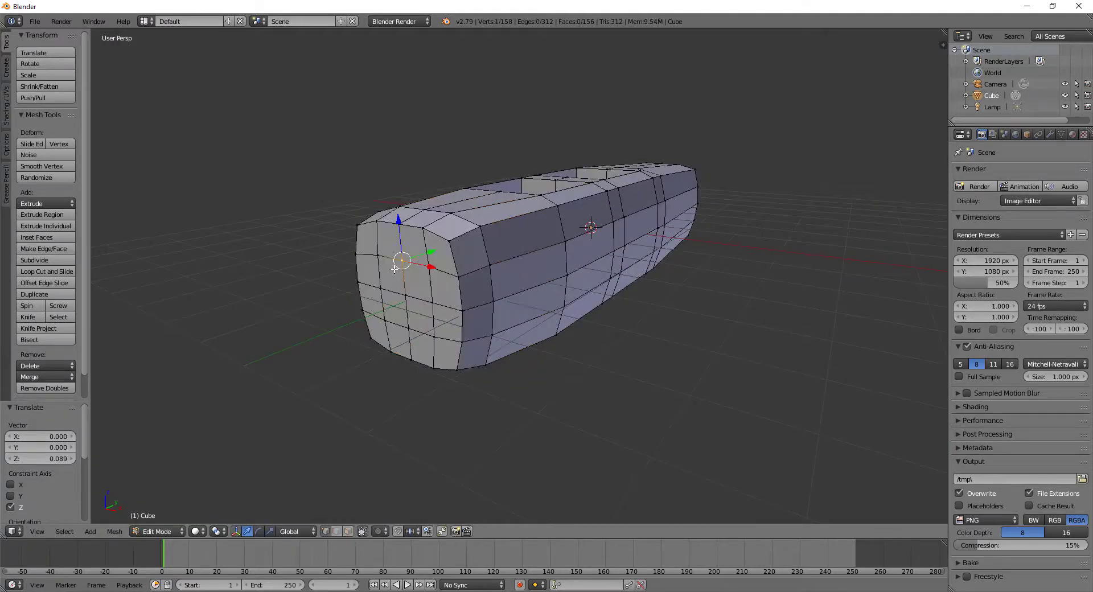
Step: Select the front end face loops and shrink the nose end slightly
{"action": "right_click", "coordinate": [386, 223], "text": "alt"}
{"action": "right_click", "coordinate": [402, 357], "text": "alt+shift"}
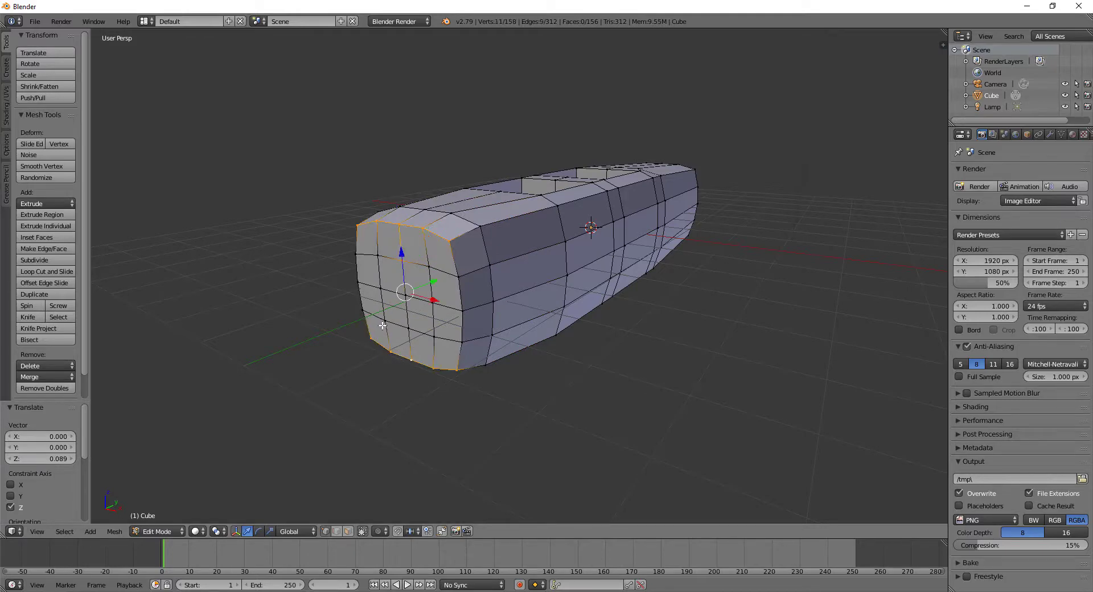
{"action": "mouse_move", "coordinate": [386, 328]}
{"action": "left_mouse_down"}
{"action": "mouse_move", "coordinate": [423, 312]}
{"action": "mouse_move", "coordinate": [458, 273]}
{"action": "left_mouse_up"}
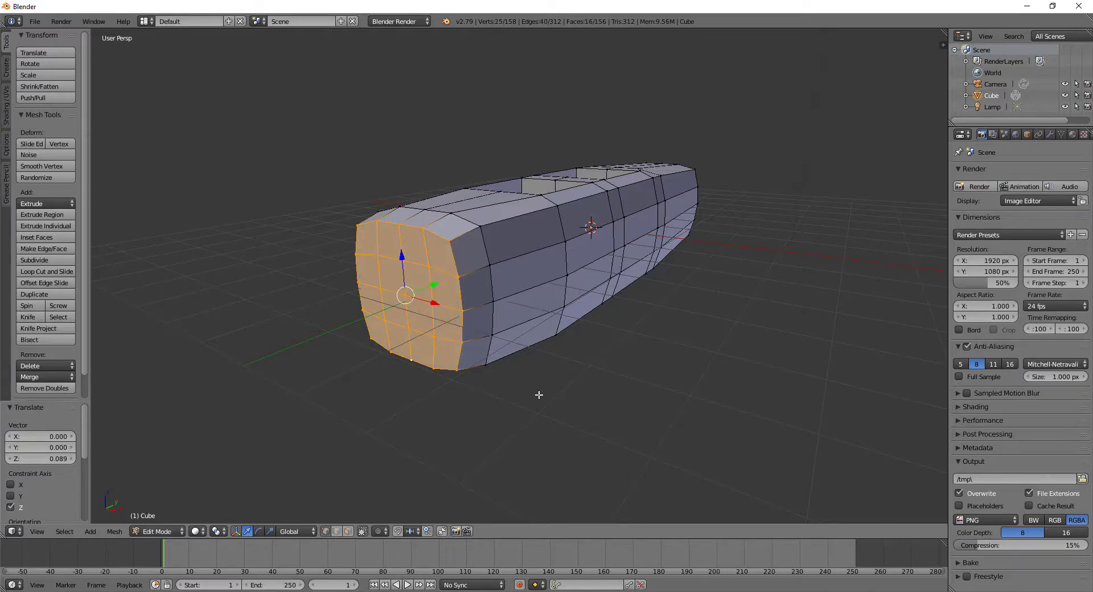
{"action": "mouse_move", "coordinate": [539, 393]}
{"action": "middle_mouse_down"}
{"action": "mouse_move", "coordinate": [485, 399]}
{"action": "mouse_move", "coordinate": [506, 424]}
{"action": "middle_mouse_up"}
{"action": "key", "text": "s"}
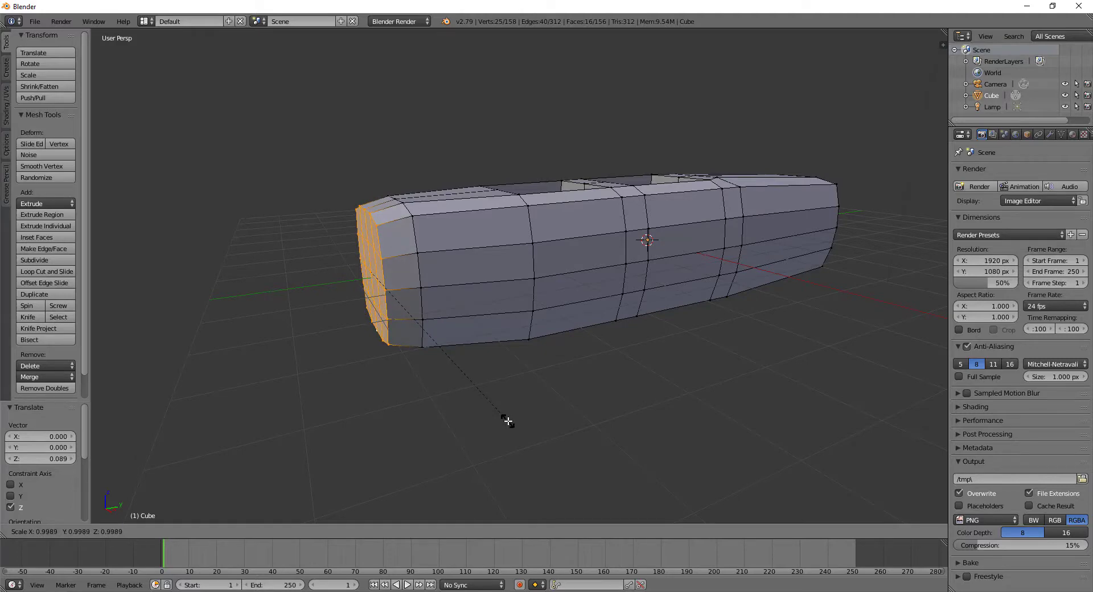
{"action": "left_click", "coordinate": [500, 413]}
{"action": "mouse_move", "coordinate": [500, 412]}
{"action": "middle_mouse_down"}
{"action": "mouse_move", "coordinate": [434, 371]}
{"action": "mouse_move", "coordinate": [434, 336]}
{"action": "middle_mouse_up"}
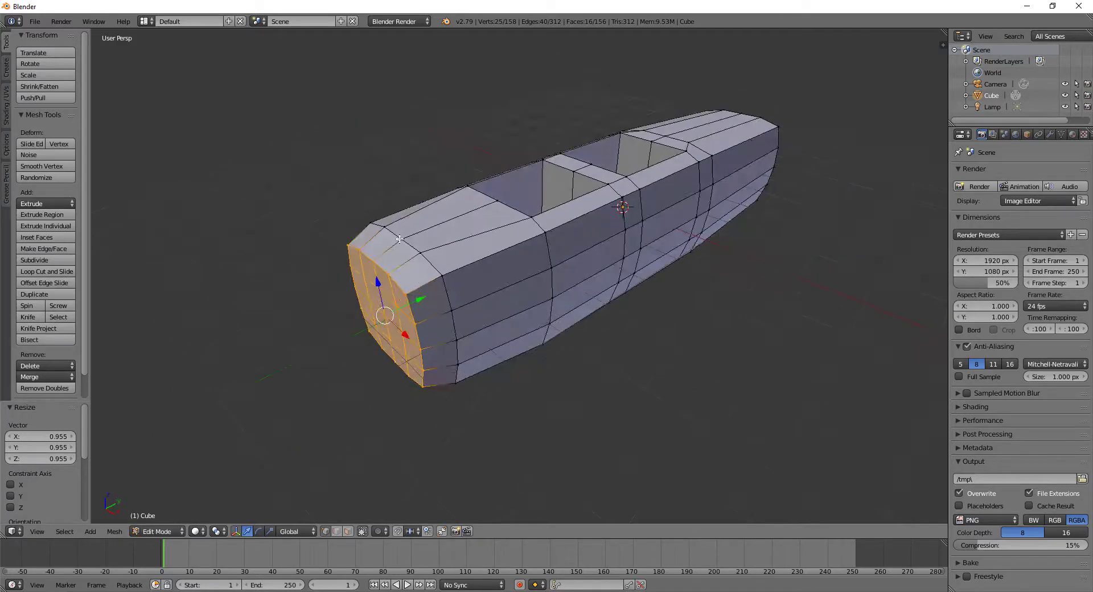
{"action": "mouse_move", "coordinate": [456, 377]}
{"action": "middle_mouse_down"}
{"action": "mouse_move", "coordinate": [421, 432]}
{"action": "mouse_move", "coordinate": [402, 341]}
{"action": "mouse_move", "coordinate": [512, 353]}
{"action": "middle_mouse_up"}
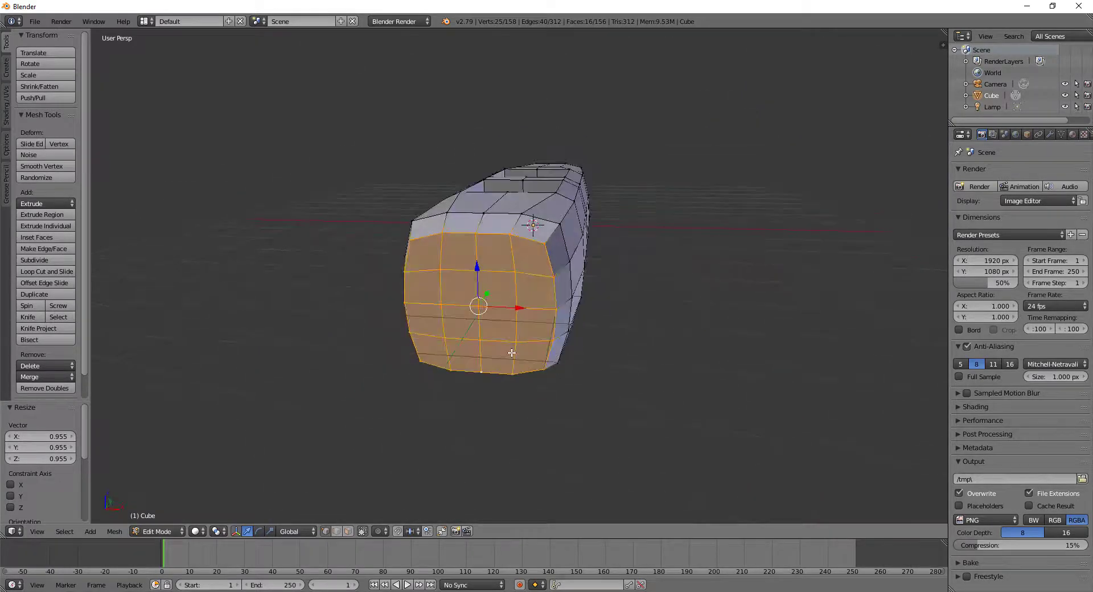
{"action": "middle_click_drag", "start_coordinate": [511, 304], "coordinate": [512, 335]}
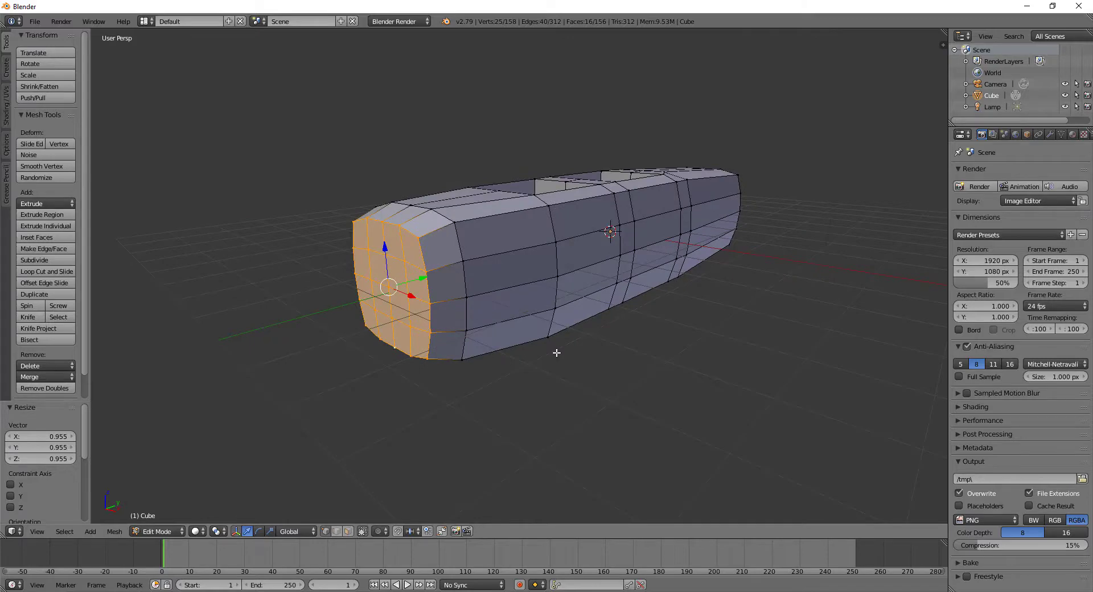
Step: Extrude the nose face twice, shrink the new end slightly, and return to Object Mode
{"action": "key", "text": "e"}
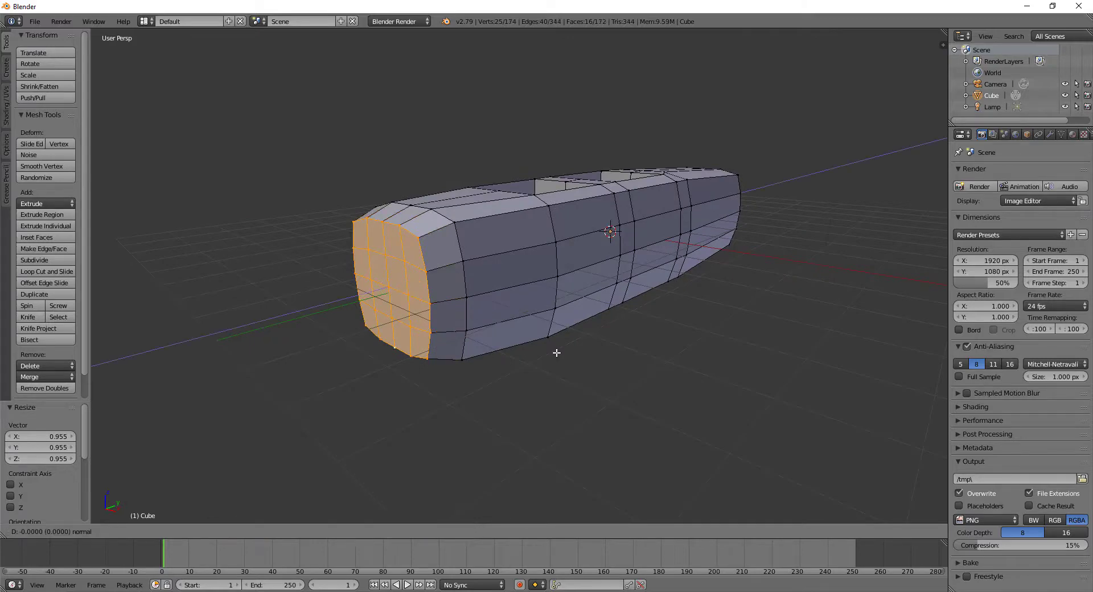
{"action": "left_click", "coordinate": [545, 364]}
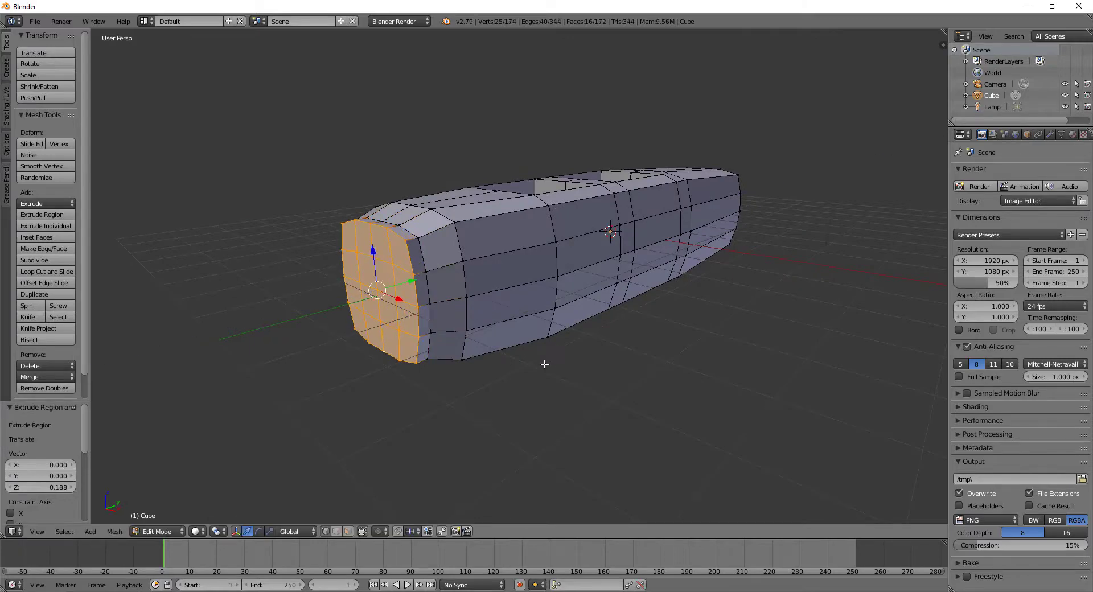
{"action": "key", "text": "e"}
{"action": "left_click", "coordinate": [548, 424]}
{"action": "key", "text": "s"}
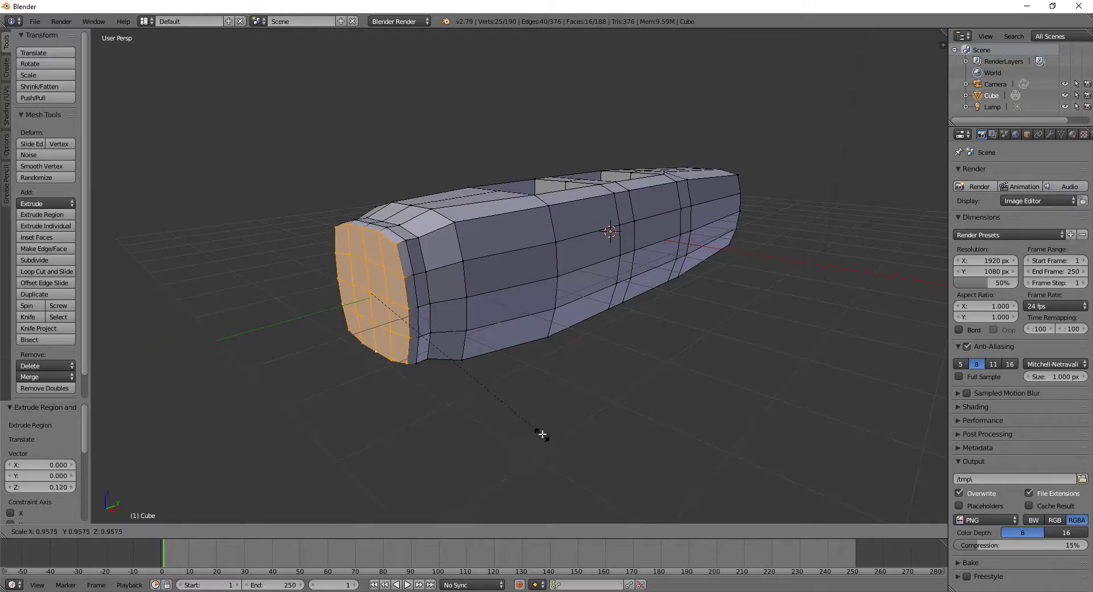
{"action": "left_click", "coordinate": [538, 420]}
{"action": "key", "text": "Tab"}
{"action": "mouse_move", "coordinate": [607, 381]}
{"action": "middle_mouse_down"}
{"action": "mouse_move", "coordinate": [565, 326]}
{"action": "mouse_move", "coordinate": [593, 347]}
{"action": "middle_mouse_up"}
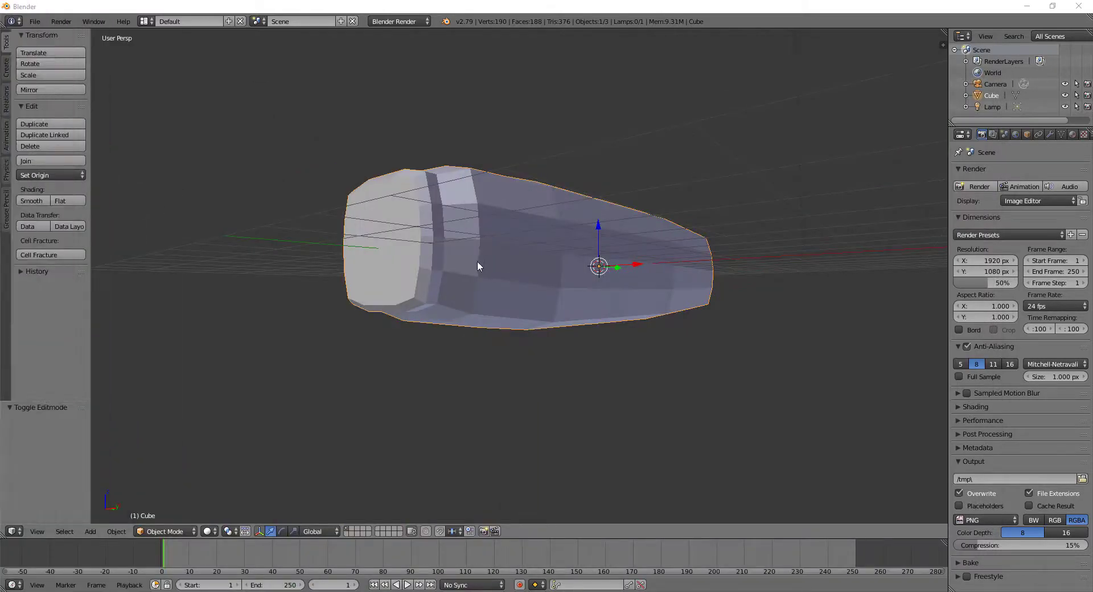
{"action": "mouse_move", "coordinate": [477, 266]}
{"action": "middle_mouse_down"}
{"action": "mouse_move", "coordinate": [417, 337]}
{"action": "mouse_move", "coordinate": [427, 373]}
{"action": "mouse_move", "coordinate": [620, 386]}
{"action": "mouse_move", "coordinate": [485, 380]}
{"action": "mouse_move", "coordinate": [452, 355]}
{"action": "mouse_move", "coordinate": [478, 379]}
{"action": "middle_mouse_up"}
Step: Enter Edit Mode and try edge-loop and vertex selections around the fuselage's rear end
{"action": "key", "text": "Tab"}
{"action": "mouse_move", "coordinate": [763, 456]}
{"action": "middle_mouse_down"}
{"action": "mouse_move", "coordinate": [586, 366]}
{"action": "mouse_move", "coordinate": [578, 377]}
{"action": "middle_mouse_up"}
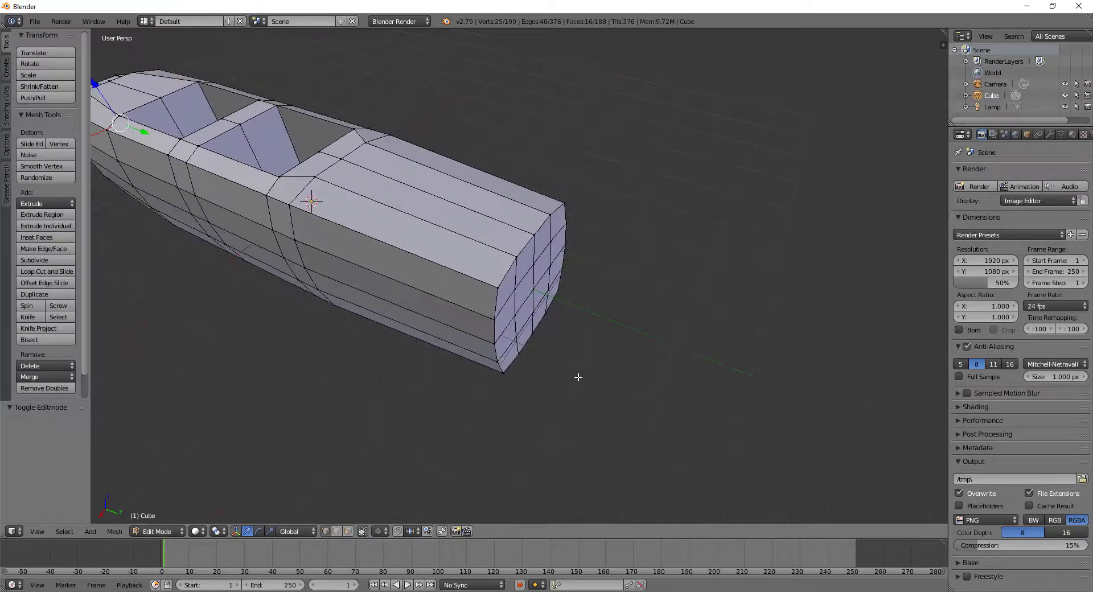
{"action": "mouse_move", "coordinate": [522, 271]}
{"action": "middle_mouse_down"}
{"action": "mouse_move", "coordinate": [488, 360]}
{"action": "mouse_move", "coordinate": [513, 254]}
{"action": "mouse_move", "coordinate": [480, 239]}
{"action": "middle_mouse_up"}
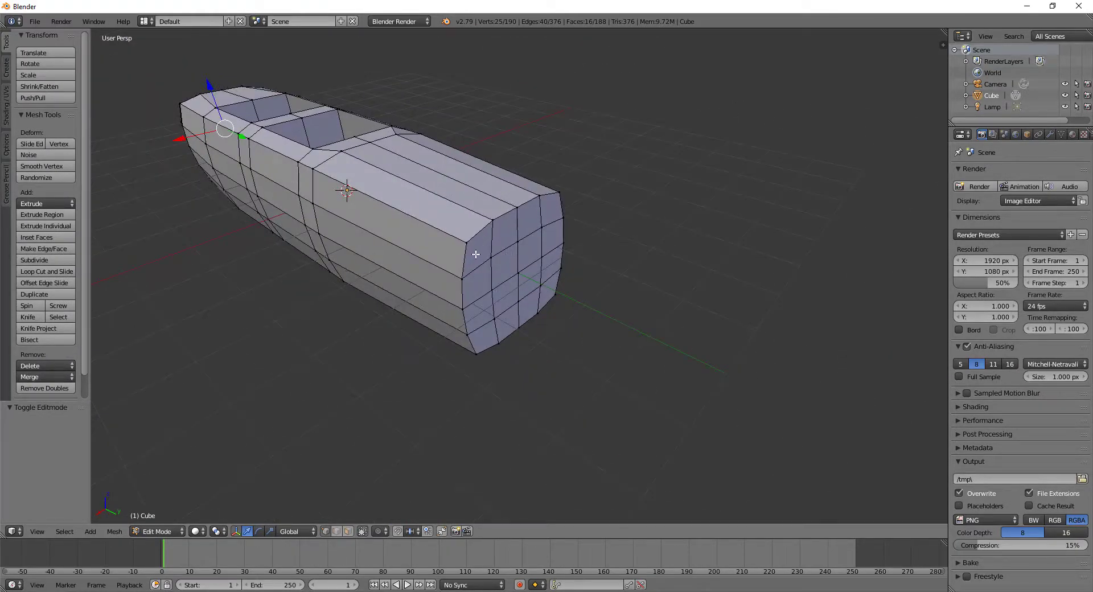
{"action": "right_click", "coordinate": [474, 230]}
{"action": "right_click", "coordinate": [485, 345]}
{"action": "scroll", "coordinate": [484, 344], "scroll_direction": "up", "scroll_amount": 5}
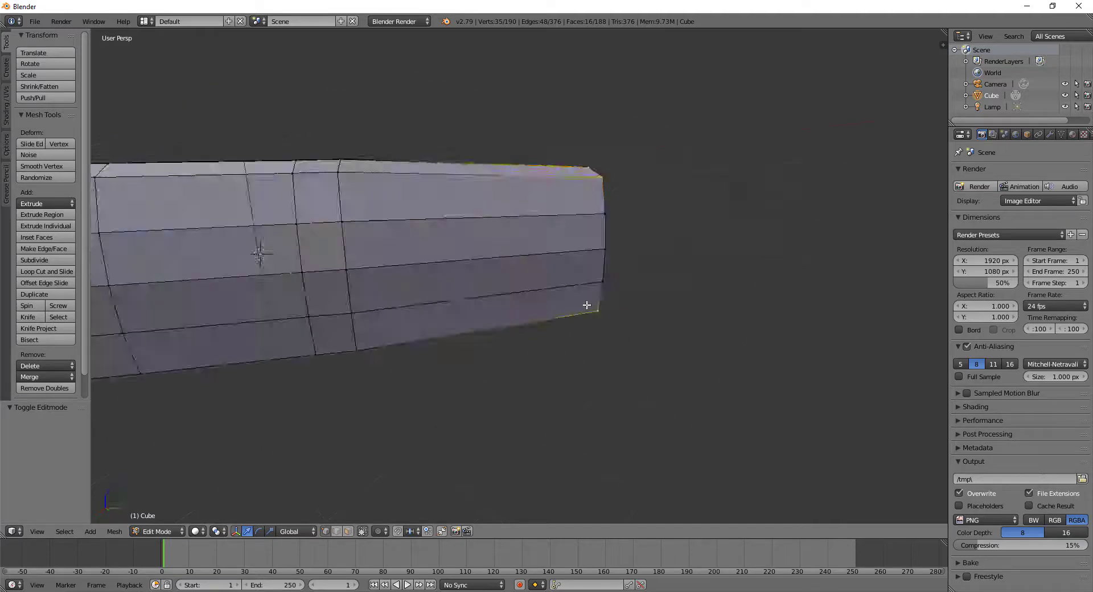
{"action": "mouse_move", "coordinate": [484, 344]}
{"action": "middle_mouse_down"}
{"action": "mouse_move", "coordinate": [625, 303]}
{"action": "mouse_move", "coordinate": [452, 330]}
{"action": "mouse_move", "coordinate": [450, 354]}
{"action": "middle_mouse_up"}
{"action": "scroll", "coordinate": [624, 303], "scroll_direction": "down", "scroll_amount": 5}
{"action": "scroll", "coordinate": [450, 355], "scroll_direction": "up", "scroll_amount": 2}
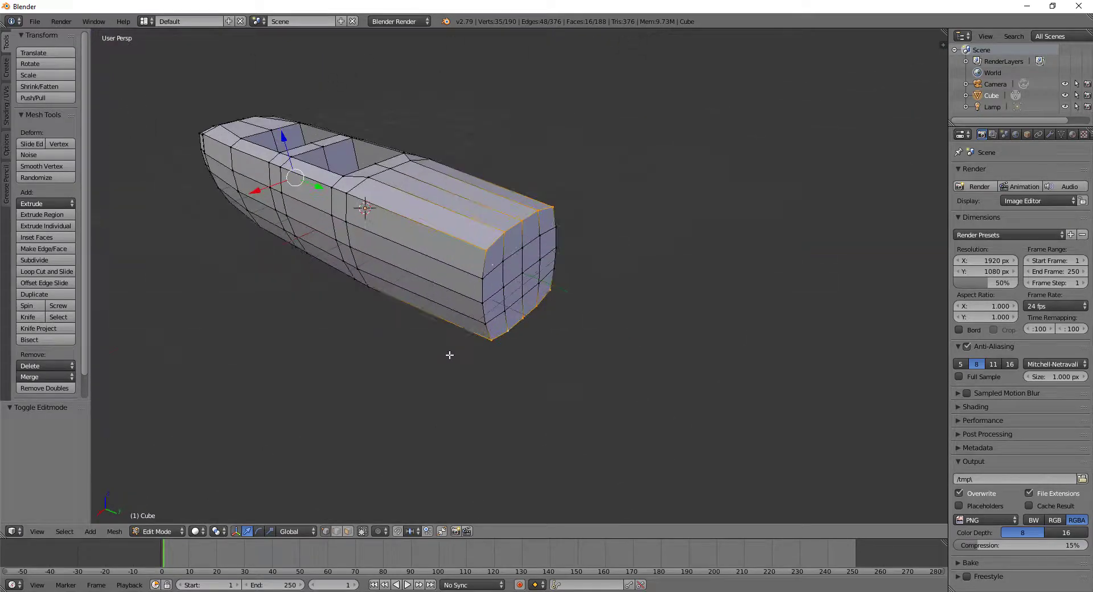
{"action": "right_click", "coordinate": [496, 243]}
{"action": "right_click", "coordinate": [494, 313], "text": "alt"}
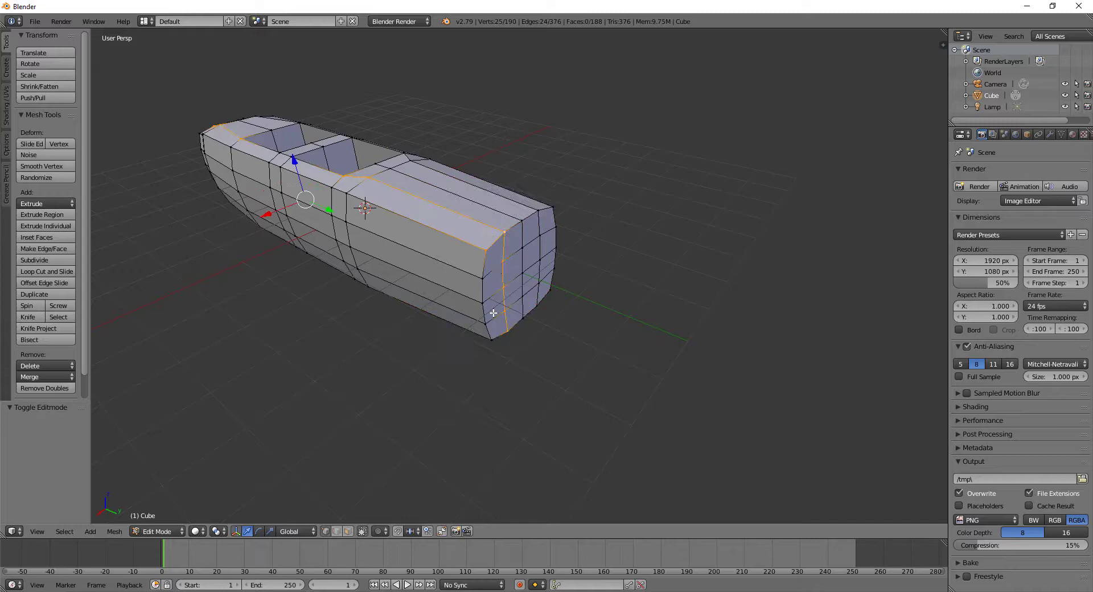
{"action": "right_click", "coordinate": [495, 250]}
{"action": "right_click", "coordinate": [494, 240], "text": "ctrl"}
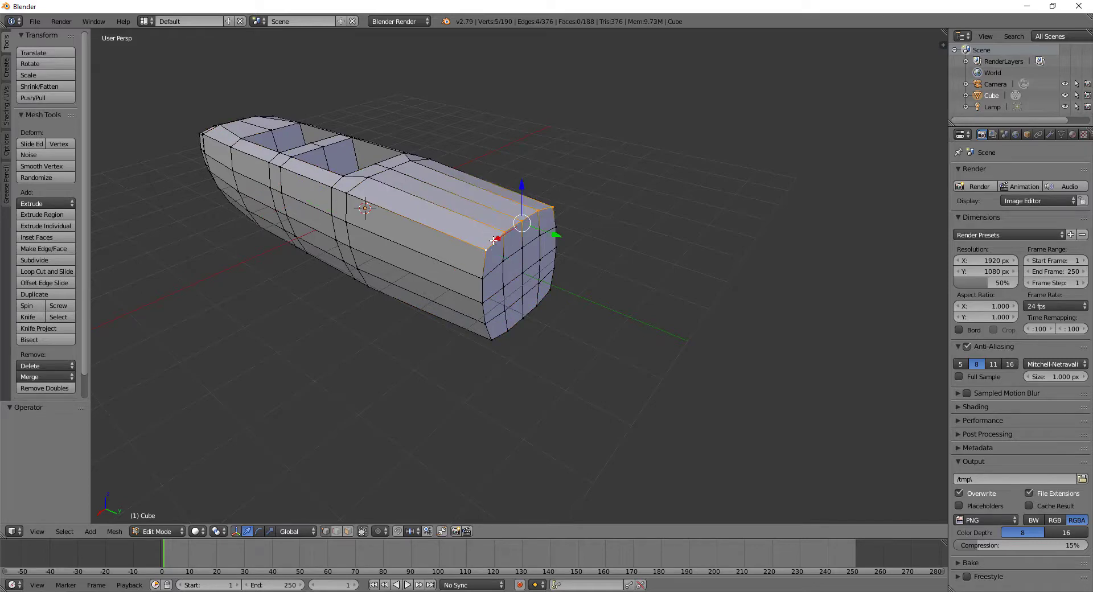
{"action": "right_click", "coordinate": [496, 334], "text": "ctrl"}
{"action": "middle_click_drag", "start_coordinate": [512, 296], "coordinate": [484, 283]}
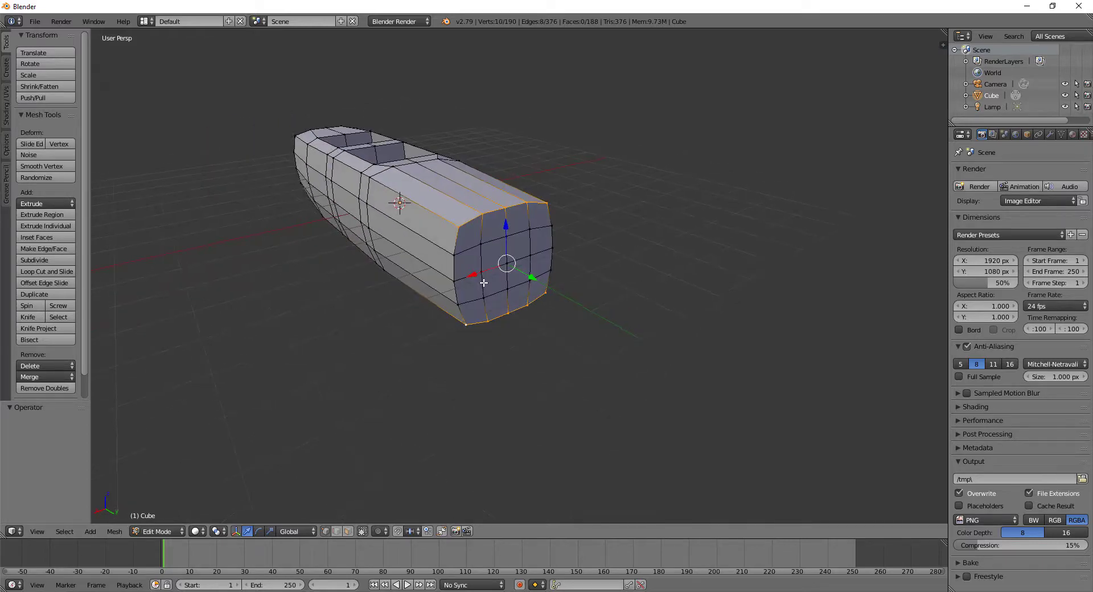
Step: Circle-select the faces of the fuselage's rear end
{"action": "key", "text": "c"}
{"action": "mouse_move", "coordinate": [466, 232]}
{"action": "left_mouse_down"}
{"action": "mouse_move", "coordinate": [535, 223]}
{"action": "mouse_move", "coordinate": [536, 302]}
{"action": "left_mouse_up"}
{"action": "key", "text": "Escape"}
{"action": "middle_click_drag", "start_coordinate": [593, 286], "coordinate": [592, 328]}
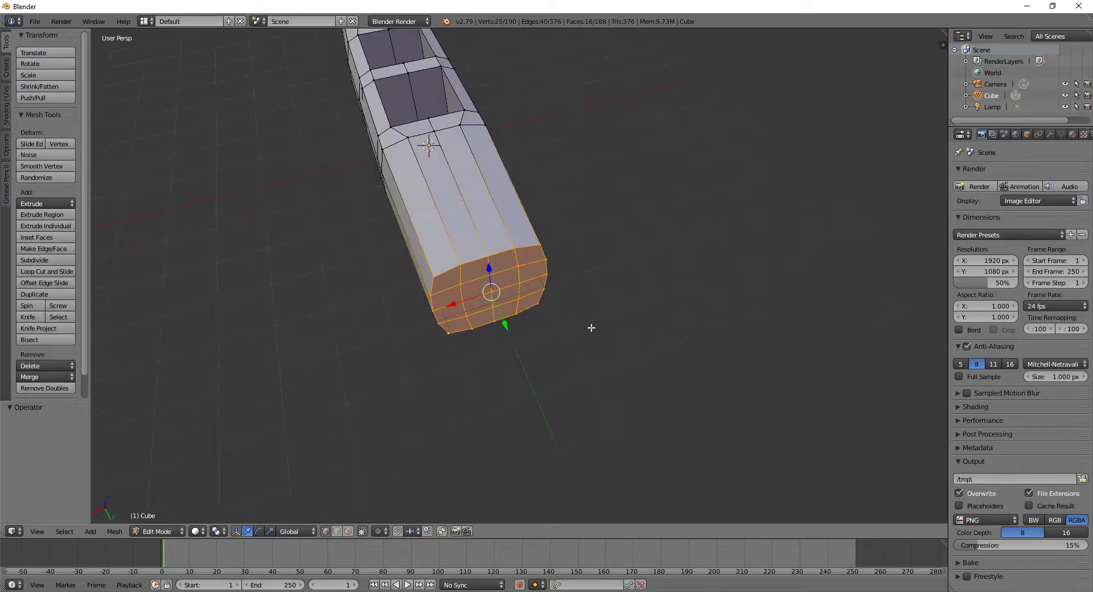
Step: Scale the rear end face to 0.62 along X and 0.807 along Z
{"action": "key", "text": "s"}
{"action": "key", "text": "x"}
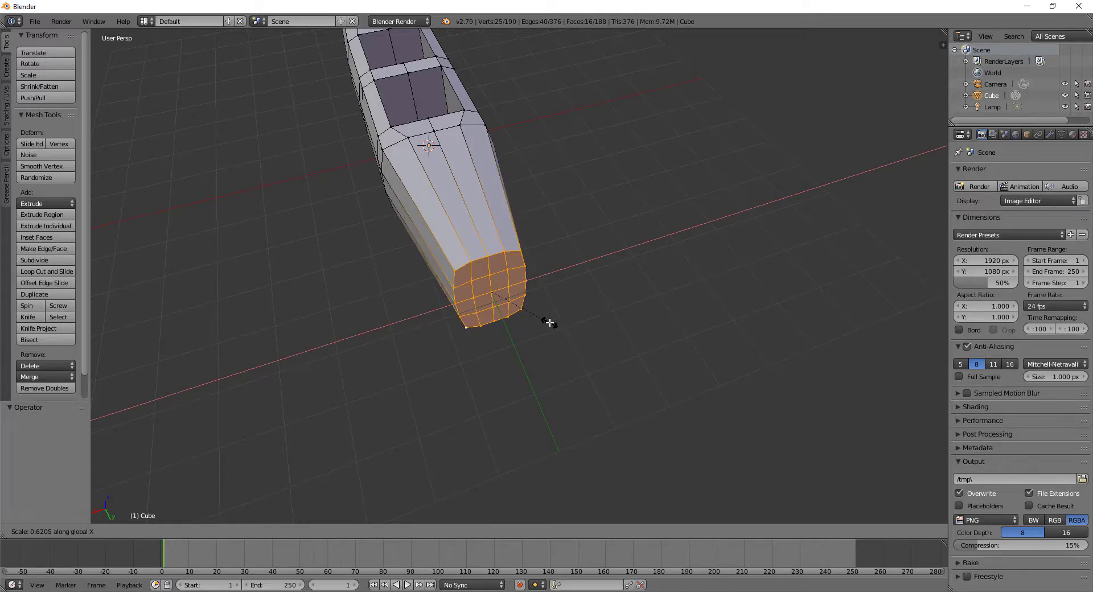
{"action": "left_click", "coordinate": [549, 323]}
{"action": "middle_click_drag", "start_coordinate": [550, 322], "coordinate": [570, 285]}
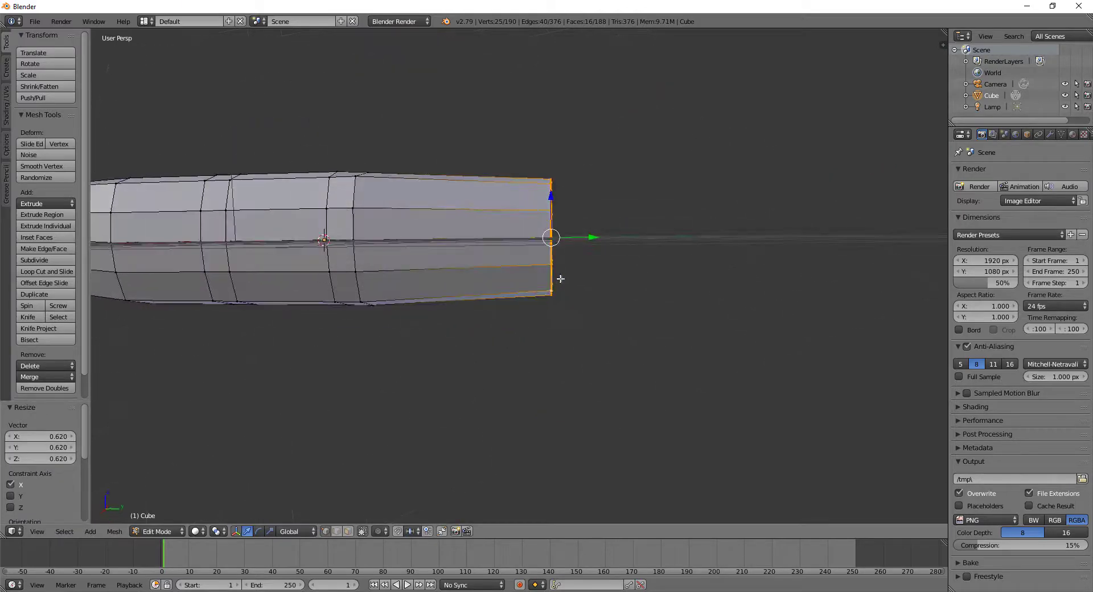
{"action": "key", "text": "s"}
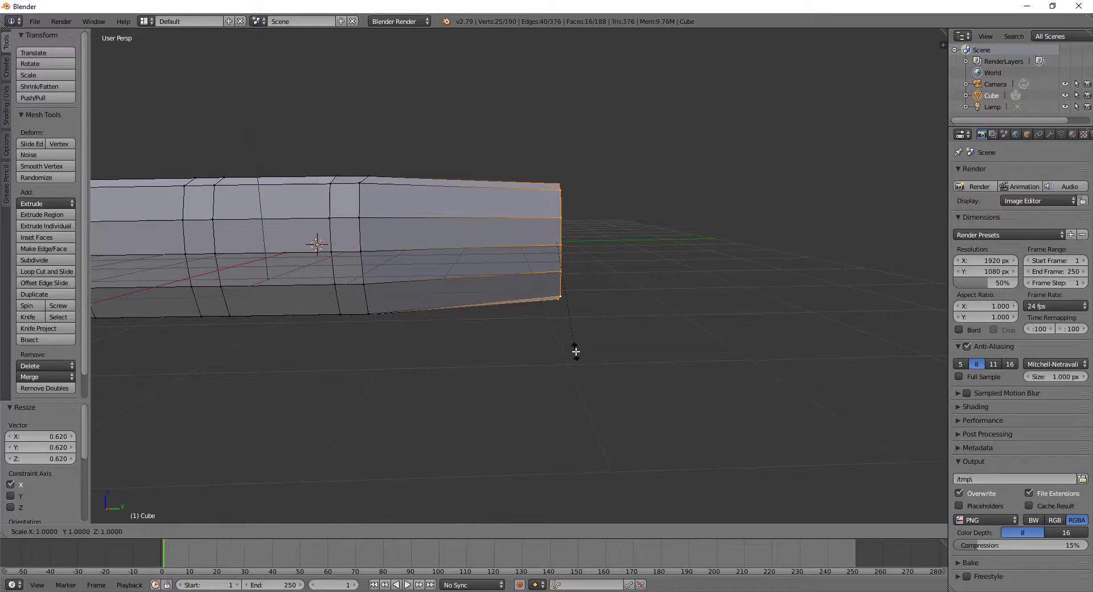
{"action": "key", "text": "z"}
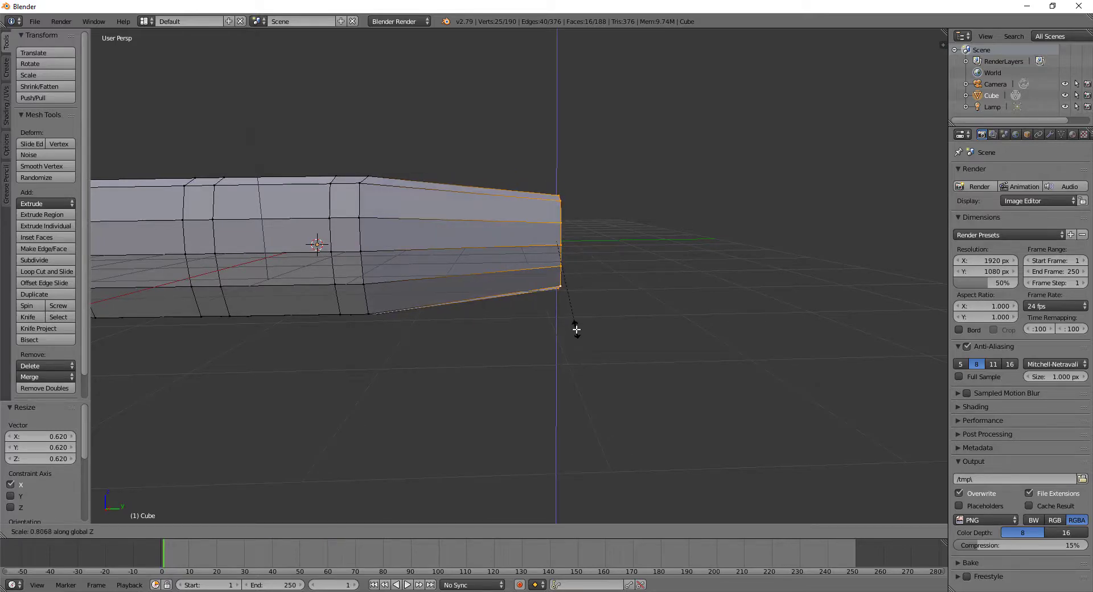
{"action": "left_click", "coordinate": [576, 332]}
{"action": "middle_click_drag", "start_coordinate": [566, 383], "coordinate": [530, 358]}
Step: Extrude the rear face into a tail section and shrink its end face (0.451, then 0.582)
{"action": "key", "text": "e"}
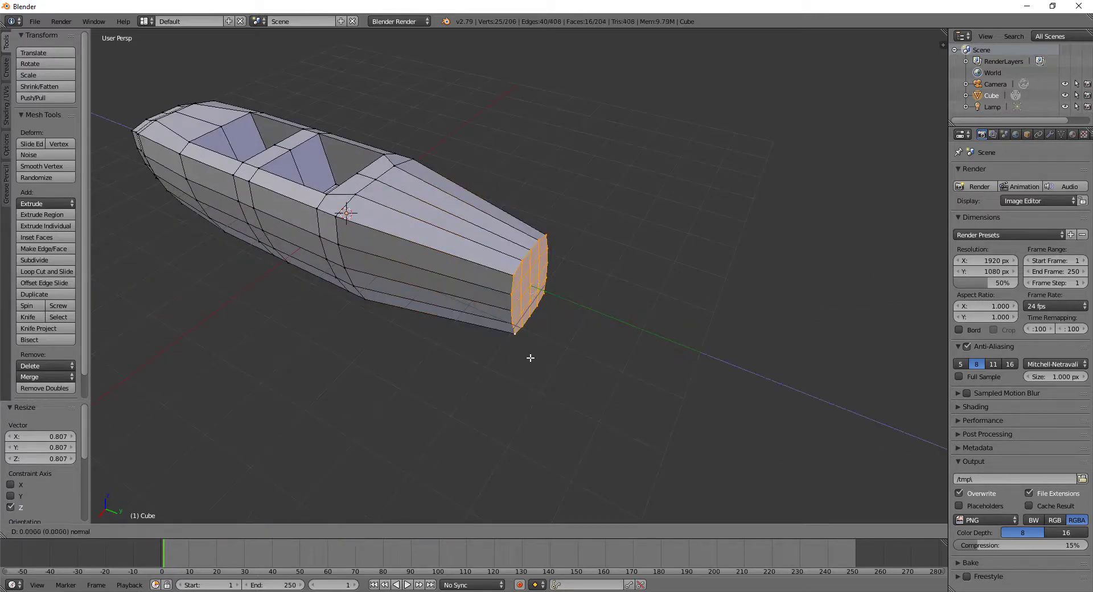
{"action": "left_click", "coordinate": [635, 417]}
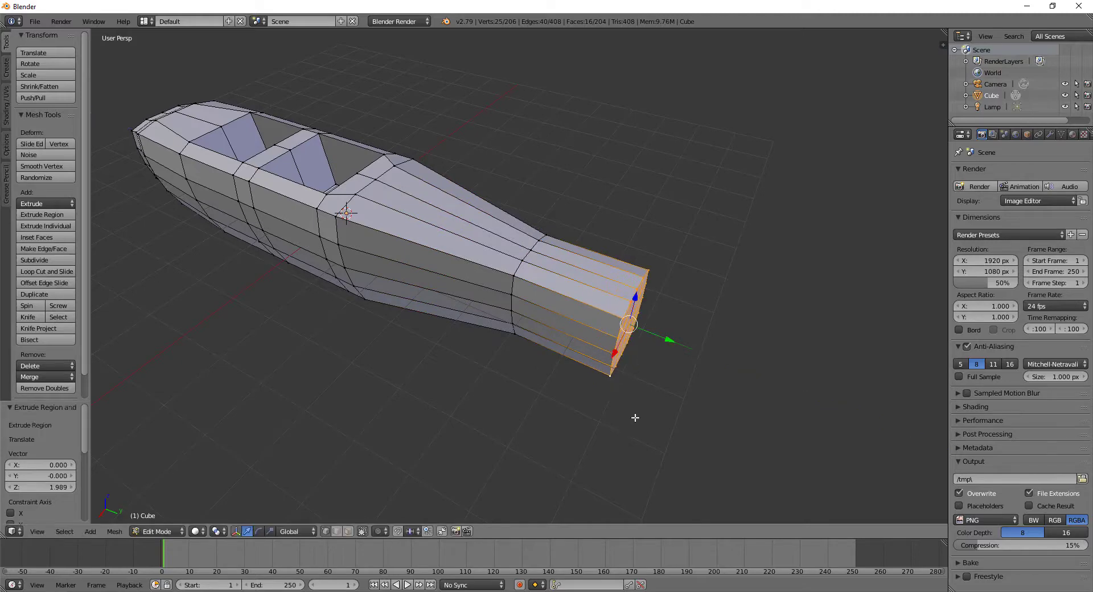
{"action": "key", "text": "s"}
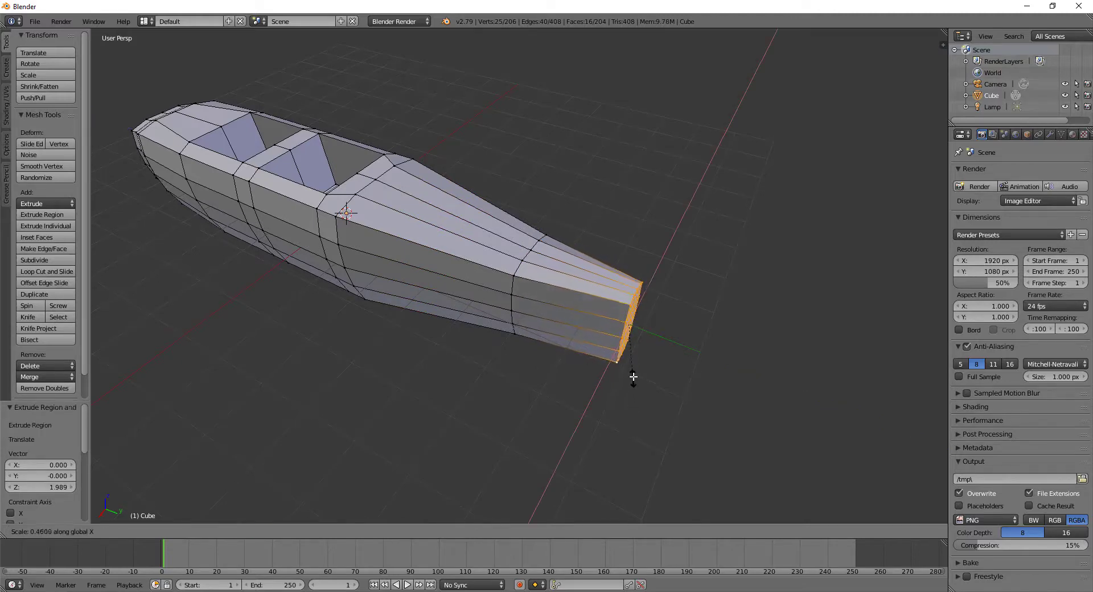
{"action": "left_click", "coordinate": [630, 373]}
{"action": "key", "text": "x"}
{"action": "key", "text": "Escape"}
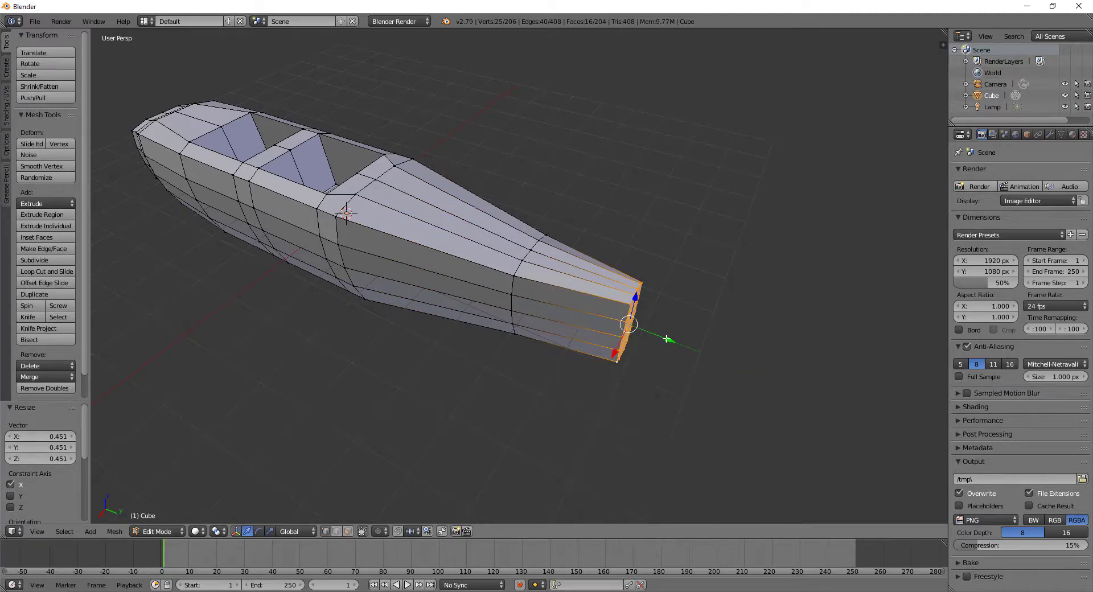
{"action": "key", "text": "s"}
{"action": "left_click", "coordinate": [660, 319]}
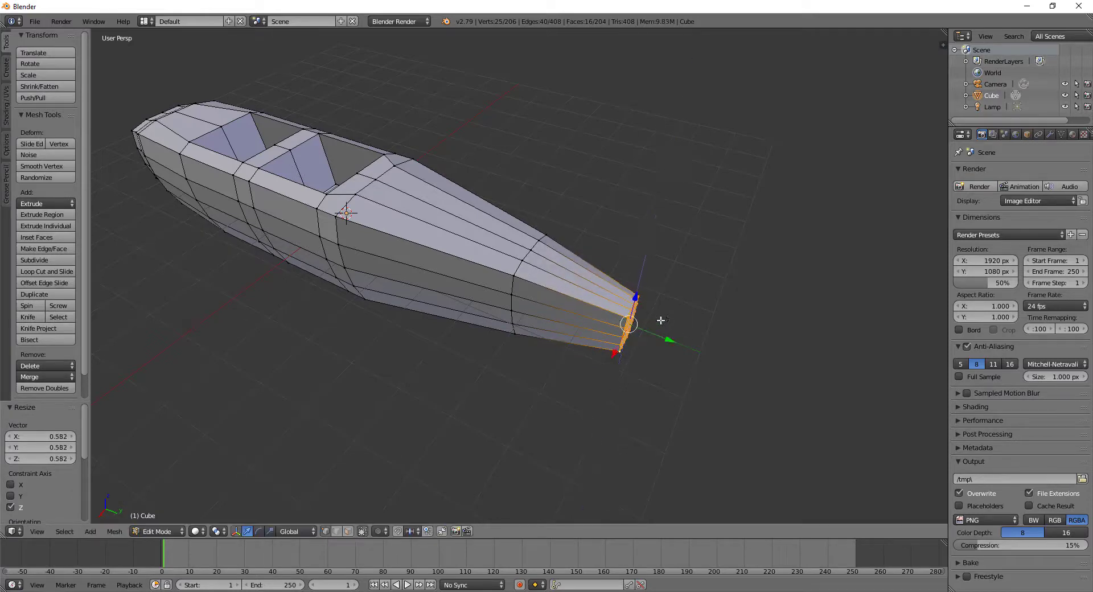
{"action": "mouse_move", "coordinate": [661, 333]}
{"action": "middle_mouse_down"}
{"action": "mouse_move", "coordinate": [705, 464]}
{"action": "mouse_move", "coordinate": [645, 340]}
{"action": "middle_mouse_up"}
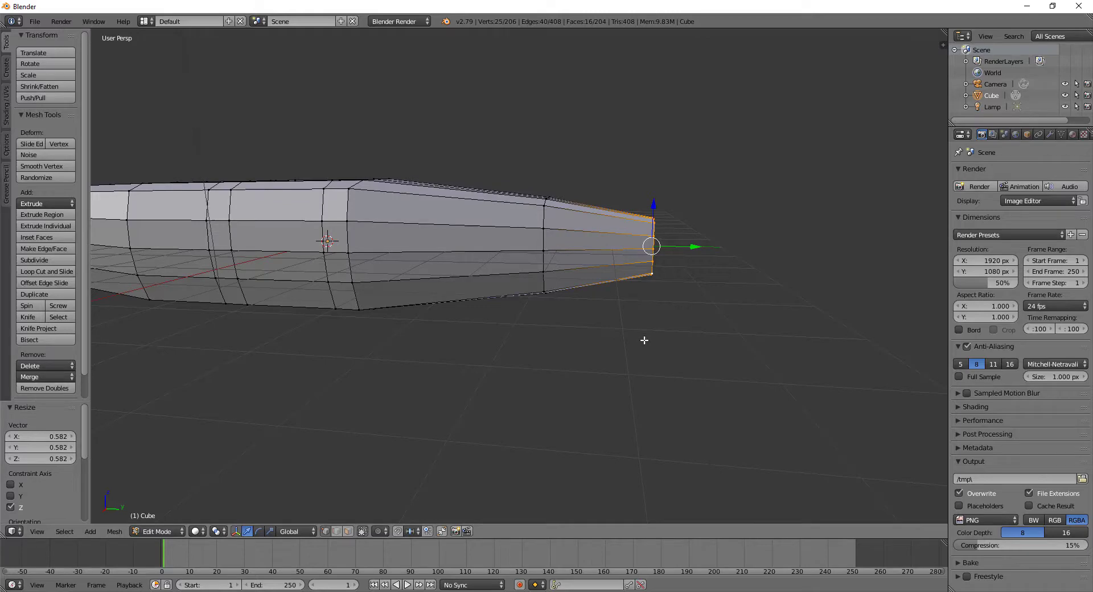
Step: Stretch the tail's end face to 1.261 along Z
{"action": "key", "text": "s"}
{"action": "key", "text": "z"}
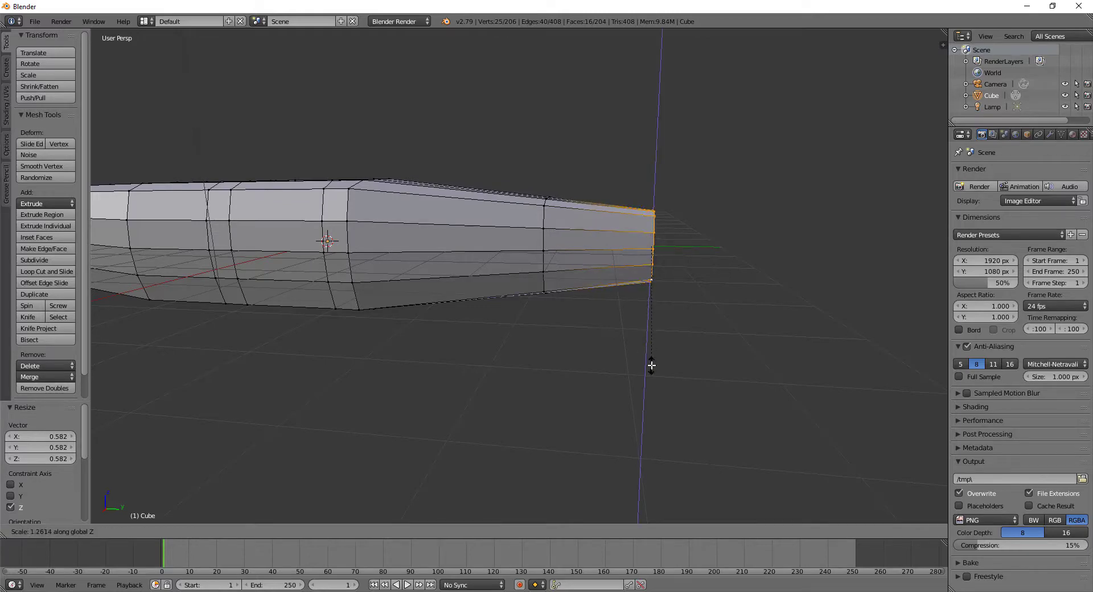
{"action": "left_click", "coordinate": [652, 365]}
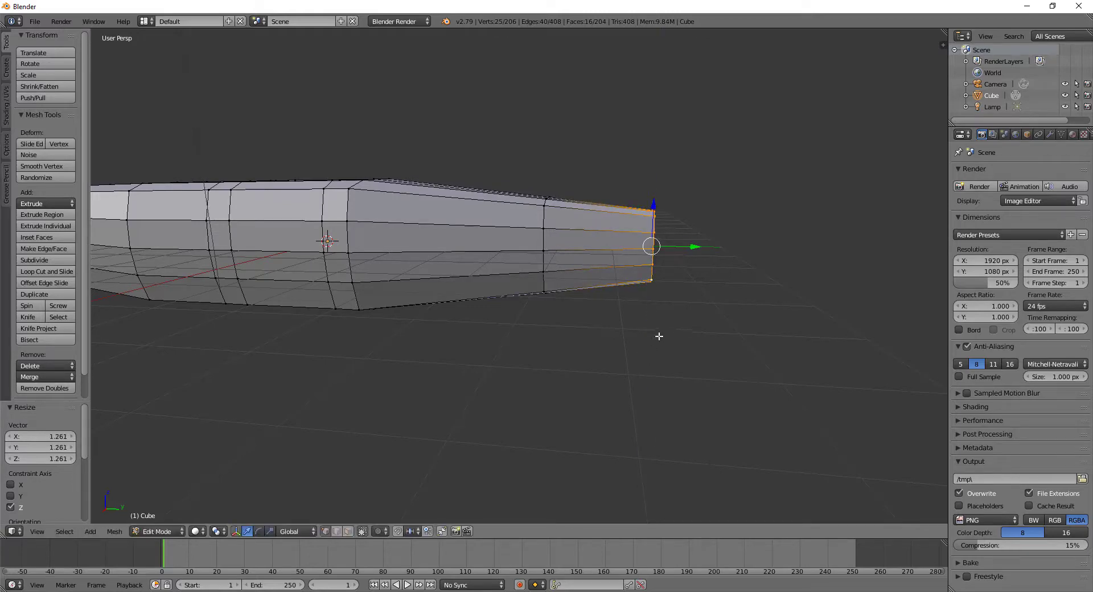
{"action": "mouse_move", "coordinate": [658, 337]}
{"action": "middle_mouse_down"}
{"action": "mouse_move", "coordinate": [566, 439]}
{"action": "mouse_move", "coordinate": [525, 361]}
{"action": "mouse_move", "coordinate": [559, 379]}
{"action": "mouse_move", "coordinate": [635, 381]}
{"action": "mouse_move", "coordinate": [663, 349]}
{"action": "mouse_move", "coordinate": [654, 448]}
{"action": "mouse_move", "coordinate": [630, 419]}
{"action": "mouse_move", "coordinate": [666, 361]}
{"action": "middle_mouse_up"}
Step: Zoom in on the tail end and select vertices and loops along its top edge
{"action": "scroll", "coordinate": [486, 327], "scroll_direction": "down", "scroll_amount": 3}
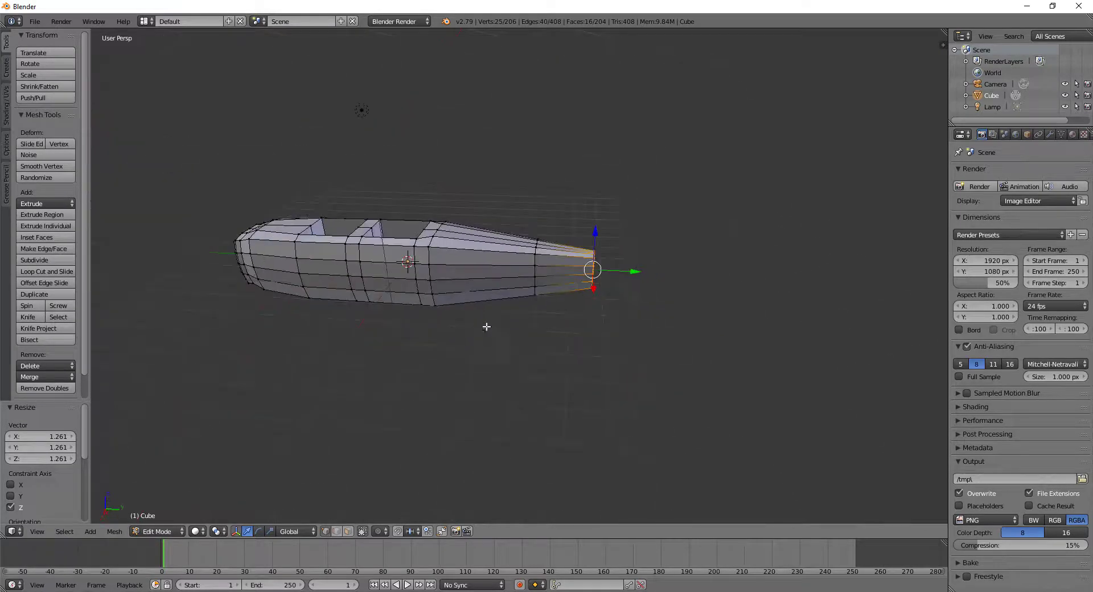
{"action": "mouse_move", "coordinate": [486, 327]}
{"action": "middle_mouse_down"}
{"action": "mouse_move", "coordinate": [583, 308]}
{"action": "mouse_move", "coordinate": [544, 344]}
{"action": "mouse_move", "coordinate": [485, 337]}
{"action": "middle_mouse_up"}
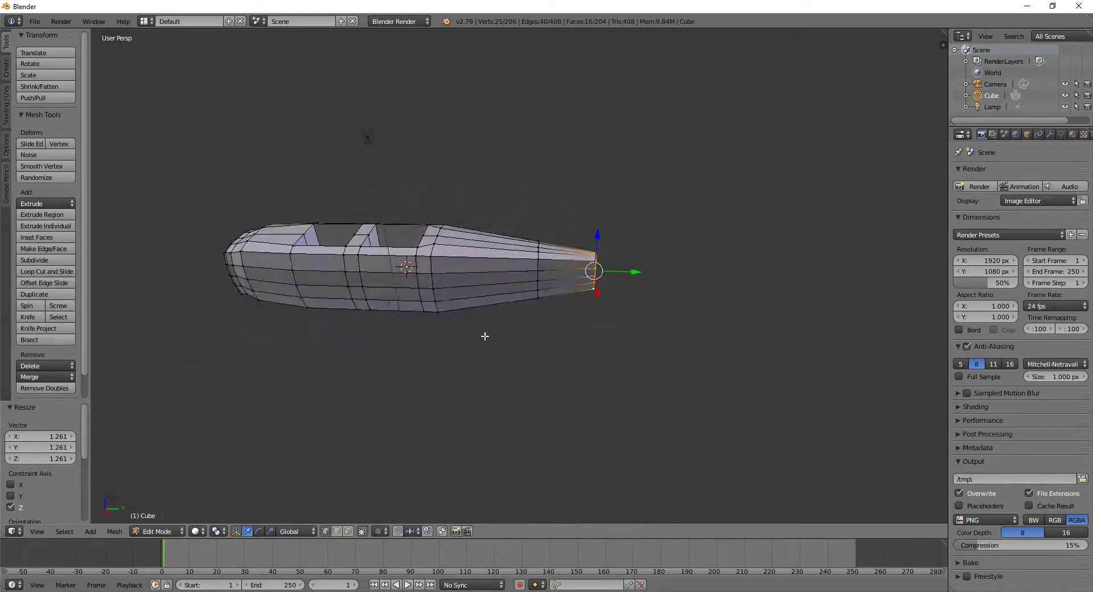
{"action": "middle_click_drag", "start_coordinate": [619, 340], "coordinate": [591, 327]}
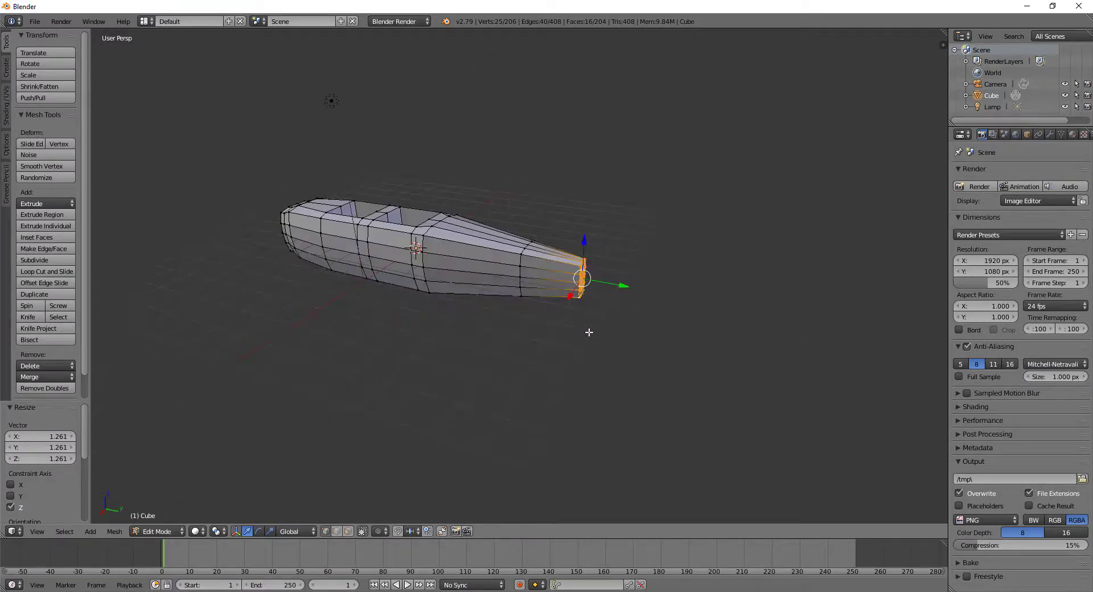
{"action": "scroll", "coordinate": [589, 332], "scroll_direction": "up", "scroll_amount": 2}
{"action": "mouse_move", "coordinate": [659, 322]}
{"action": "middle_mouse_down", "text": "shift"}
{"action": "mouse_move", "coordinate": [490, 364]}
{"action": "mouse_move", "coordinate": [493, 353]}
{"action": "middle_mouse_up", "text": "shift"}
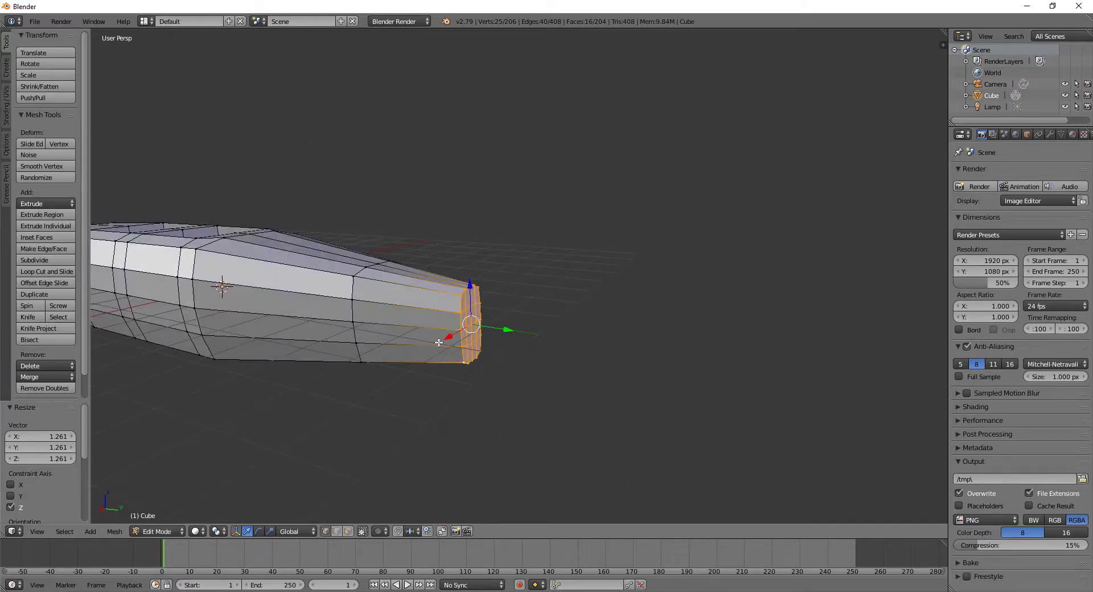
{"action": "middle_click_drag", "start_coordinate": [293, 385], "coordinate": [353, 398]}
{"action": "scroll", "coordinate": [418, 412], "scroll_direction": "up", "scroll_amount": 3}
{"action": "mouse_move", "coordinate": [418, 412]}
{"action": "middle_mouse_down"}
{"action": "mouse_move", "coordinate": [451, 383]}
{"action": "mouse_move", "coordinate": [394, 355]}
{"action": "middle_mouse_up"}
{"action": "right_click", "coordinate": [396, 349]}
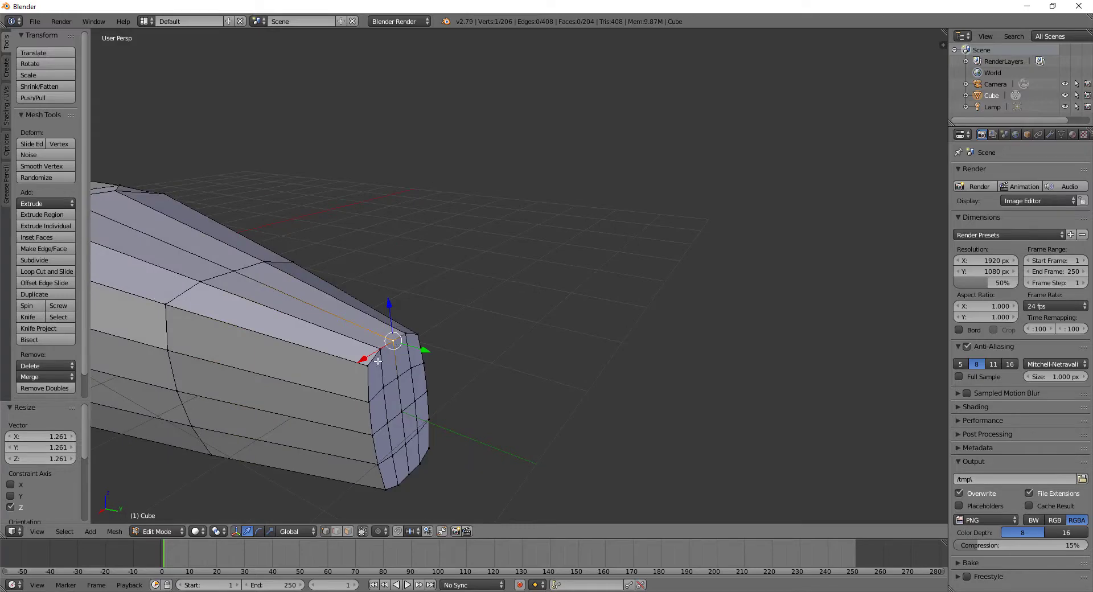
{"action": "right_click", "coordinate": [379, 355], "text": "alt"}
{"action": "right_click", "coordinate": [384, 354]}
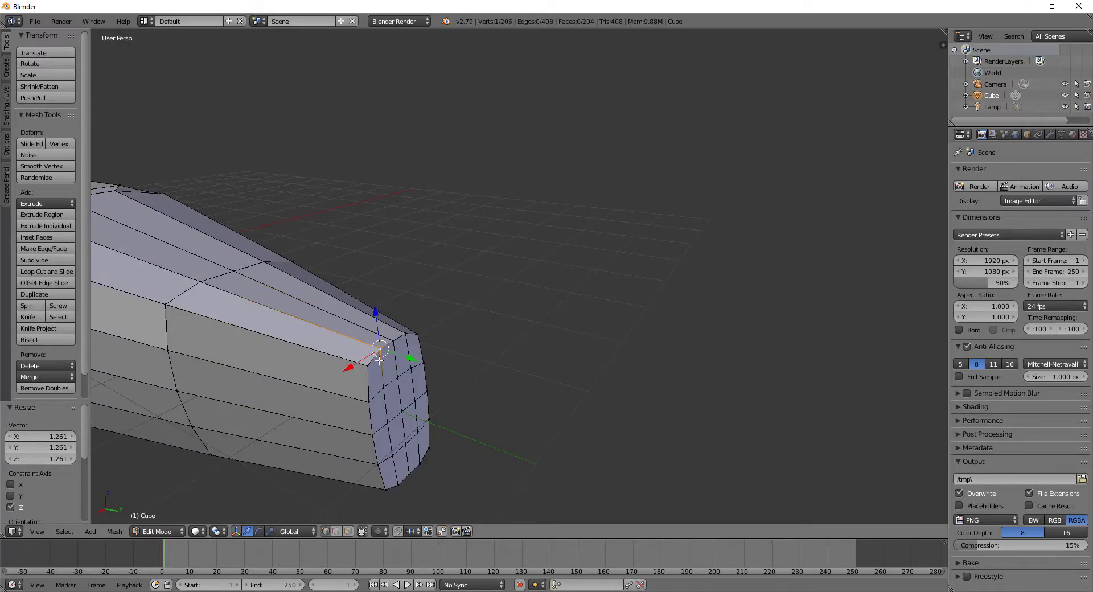
{"action": "right_click", "coordinate": [377, 359], "text": "ctrl"}
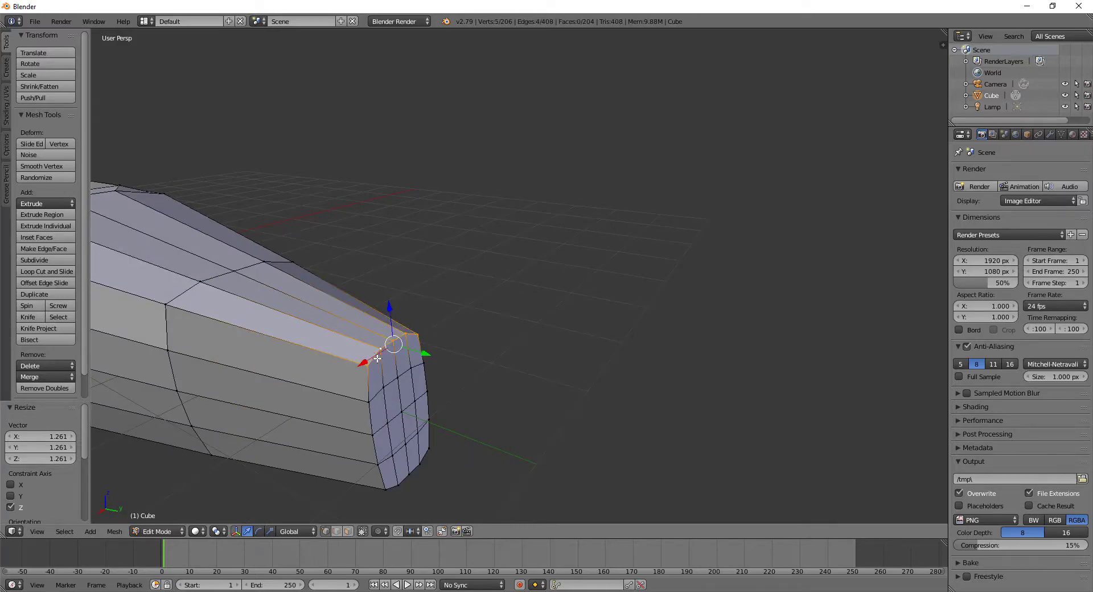
Step: Circle-select the whole tail end face
{"action": "right_click", "coordinate": [393, 484], "text": "ctrl"}
{"action": "right_click", "coordinate": [402, 482], "text": "ctrl"}
{"action": "key", "text": "c"}
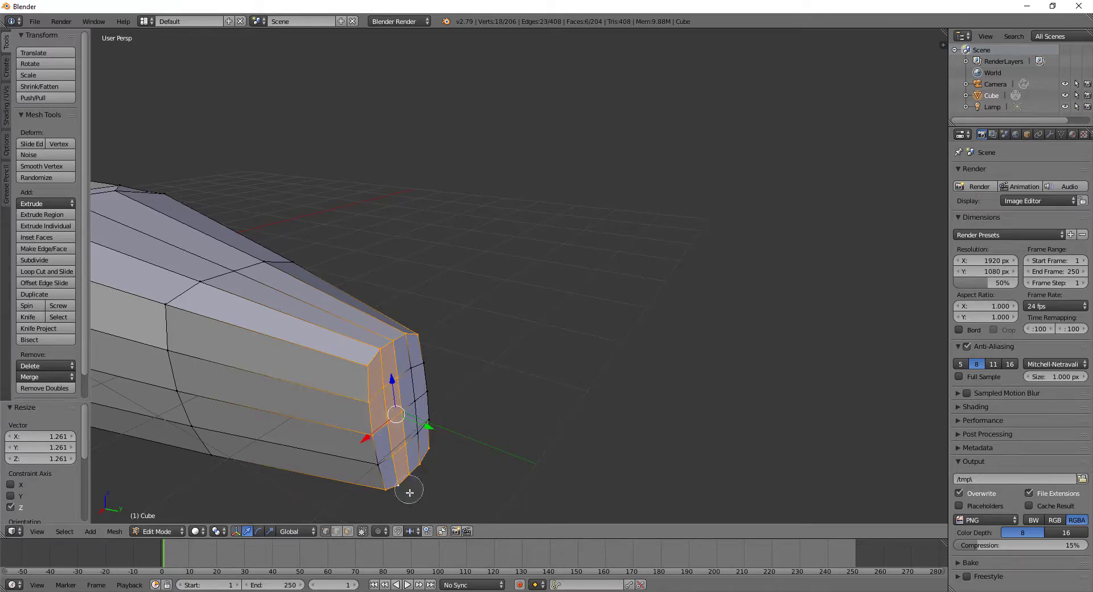
{"action": "left_click_drag", "start_coordinate": [409, 493], "coordinate": [378, 506]}
{"action": "right_click", "coordinate": [378, 505]}
Step: Extrude a short new section from the tail end and narrow it to 0.266 along X
{"action": "key", "text": "e"}
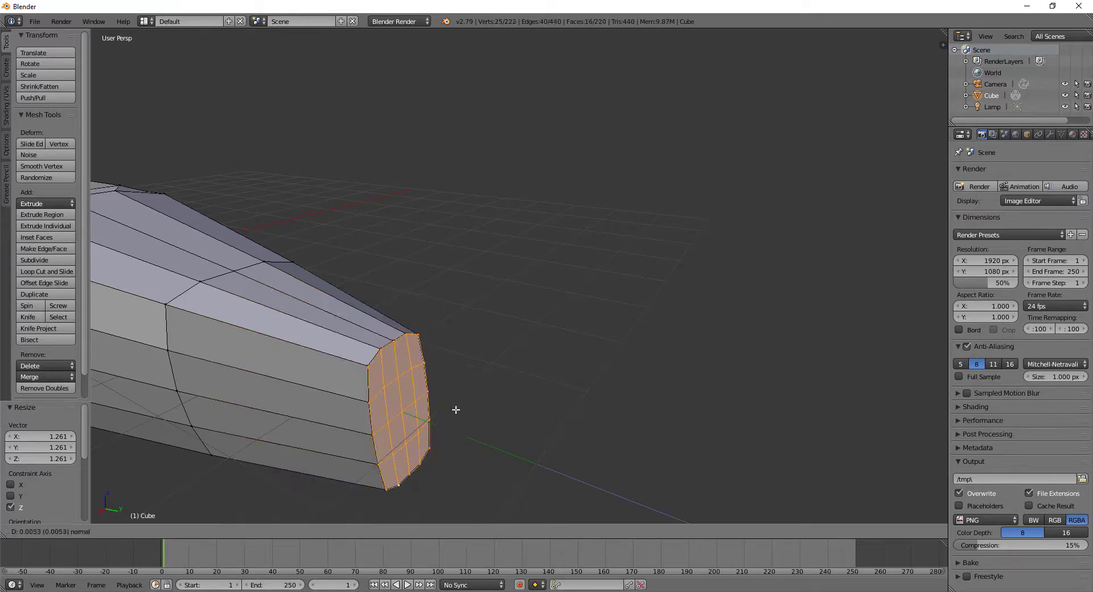
{"action": "left_click", "coordinate": [532, 441]}
{"action": "middle_click_drag", "start_coordinate": [532, 441], "coordinate": [500, 434]}
{"action": "key", "text": "s"}
{"action": "key", "text": "x"}
{"action": "left_click", "coordinate": [381, 358]}
{"action": "mouse_move", "coordinate": [381, 359]}
{"action": "middle_mouse_down"}
{"action": "mouse_move", "coordinate": [509, 400]}
{"action": "mouse_move", "coordinate": [509, 366]}
{"action": "middle_mouse_up"}
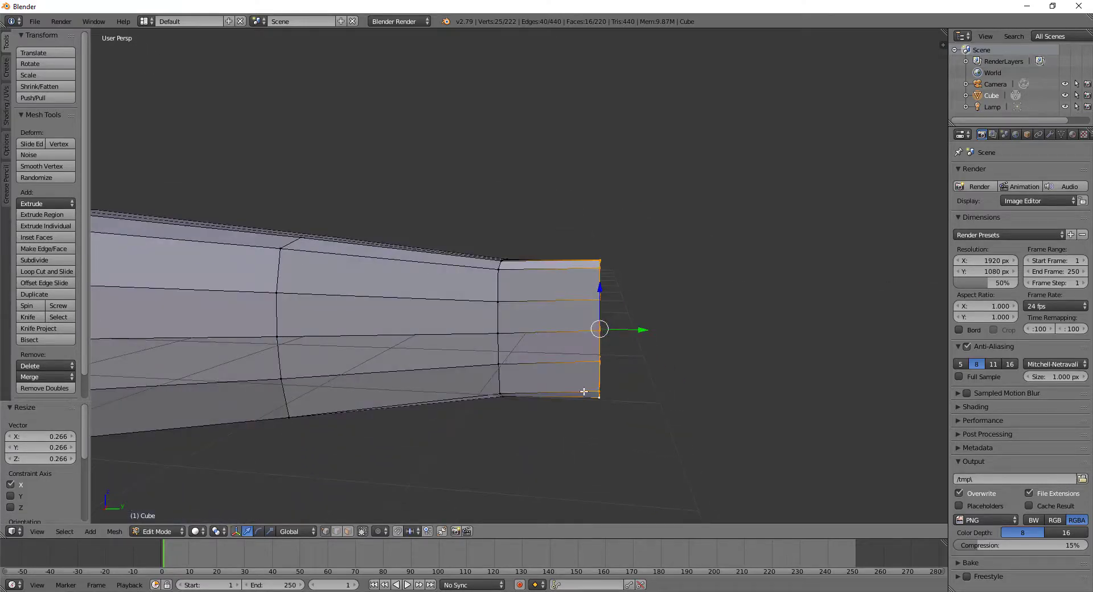
Step: Move the end face 0.645 outward along Y to lengthen the final section
{"action": "key", "text": "g"}
{"action": "key", "text": "x"}
{"action": "key", "text": "y"}
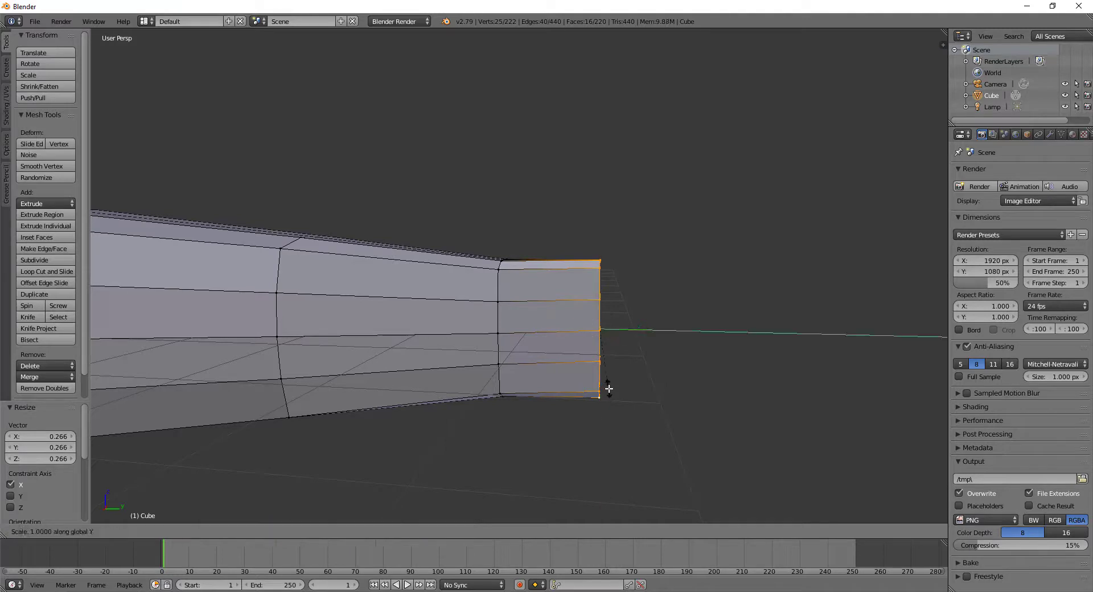
{"action": "key", "text": "Escape"}
{"action": "key", "text": "g"}
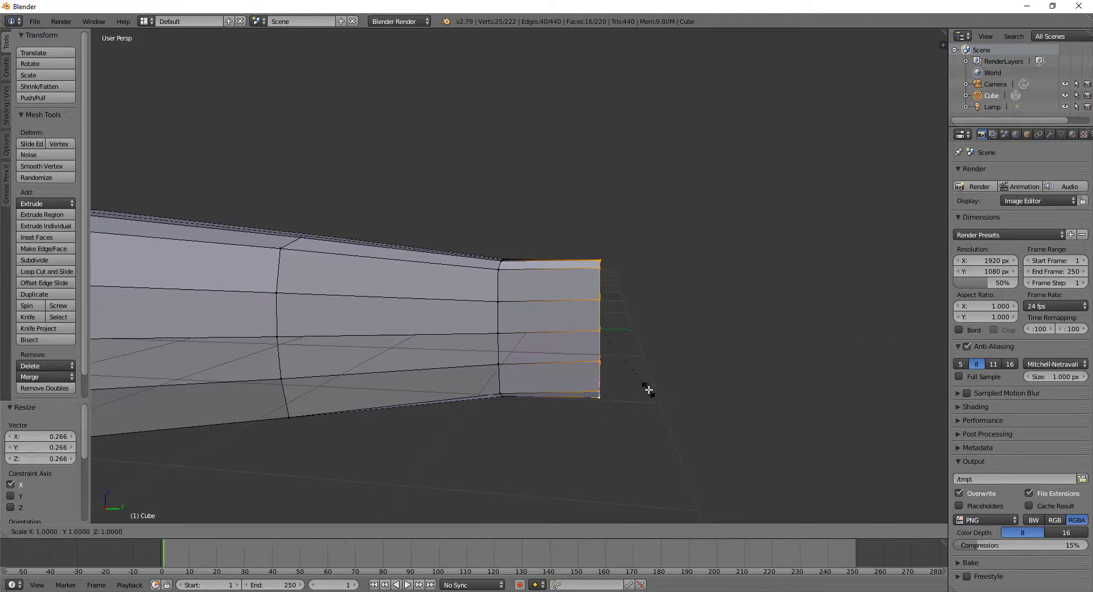
{"action": "key", "text": "Escape"}
{"action": "key", "text": "g"}
{"action": "key", "text": "y"}
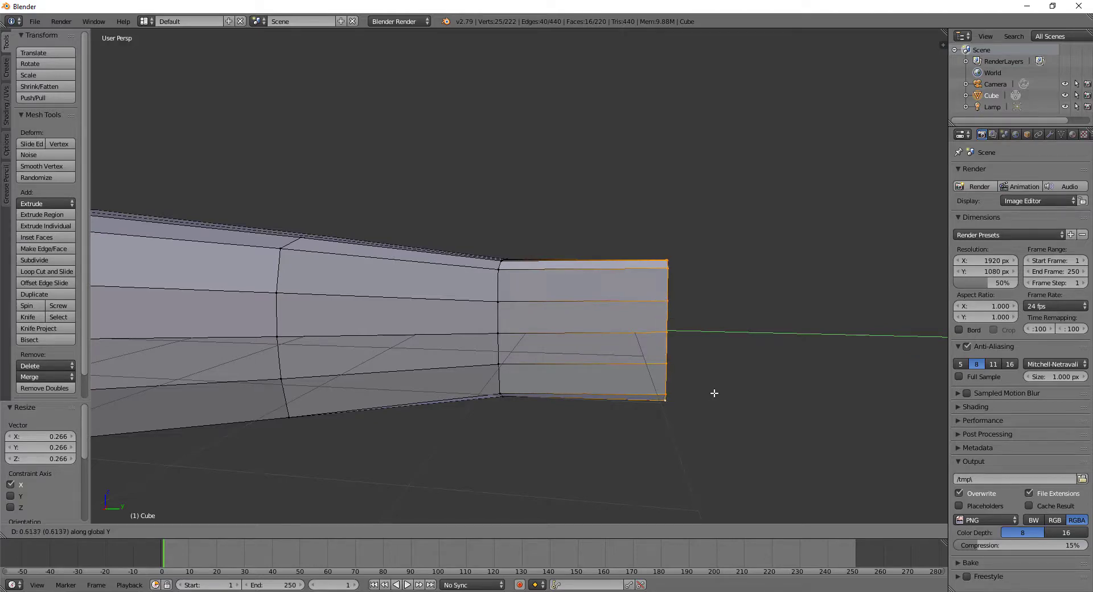
{"action": "left_click", "coordinate": [713, 394]}
{"action": "mouse_move", "coordinate": [715, 396]}
{"action": "middle_mouse_down"}
{"action": "mouse_move", "coordinate": [659, 378]}
{"action": "mouse_move", "coordinate": [670, 384]}
{"action": "mouse_move", "coordinate": [525, 441]}
{"action": "mouse_move", "coordinate": [524, 368]}
{"action": "middle_mouse_up"}
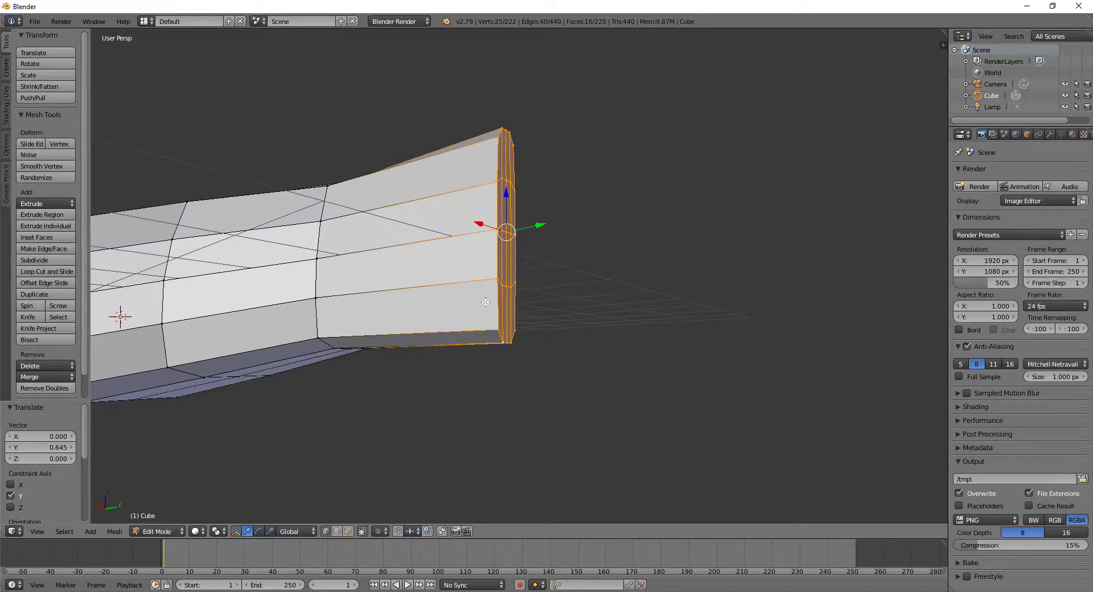
Step: Slide the wing tip's bottom edge loop inward along Y
{"action": "scroll", "coordinate": [492, 320], "scroll_direction": "up", "scroll_amount": 2}
{"action": "scroll", "coordinate": [496, 318], "scroll_direction": "up", "scroll_amount": 2}
{"action": "scroll", "coordinate": [499, 317], "scroll_direction": "up", "scroll_amount": 1}
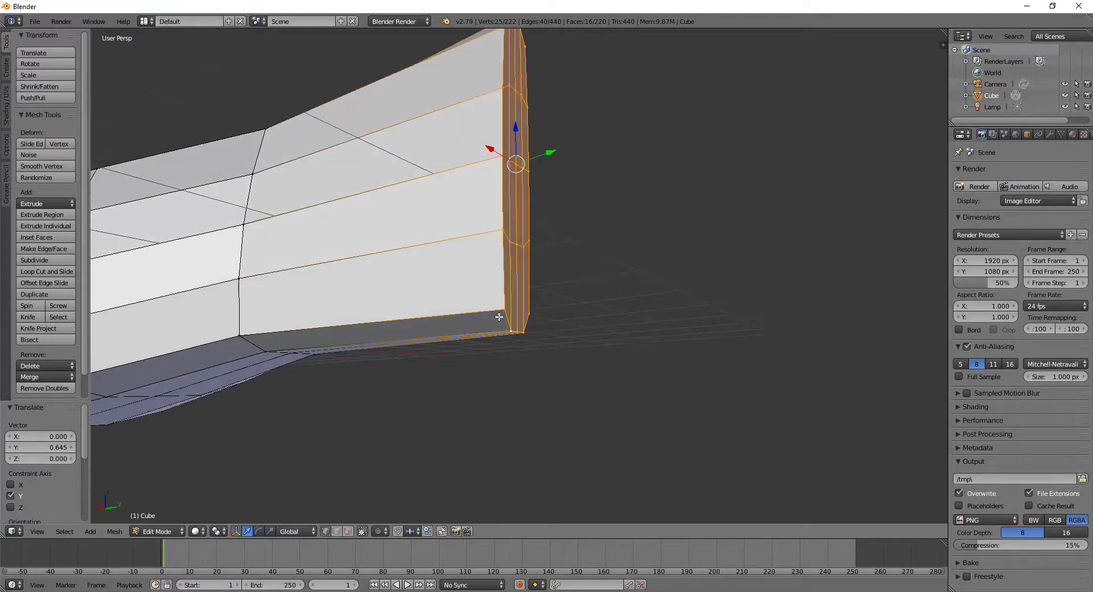
{"action": "right_click", "coordinate": [513, 330]}
{"action": "left_click", "coordinate": [511, 330], "text": "alt"}
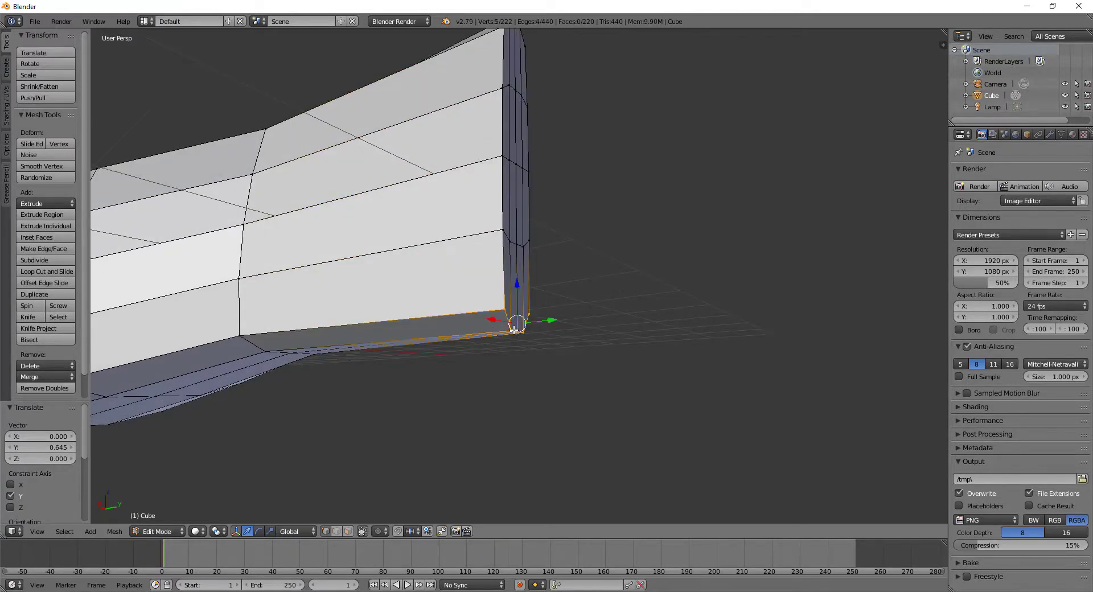
{"action": "middle_click_drag", "start_coordinate": [512, 330], "coordinate": [620, 417]}
{"action": "left_click_drag", "start_coordinate": [636, 460], "coordinate": [591, 438]}
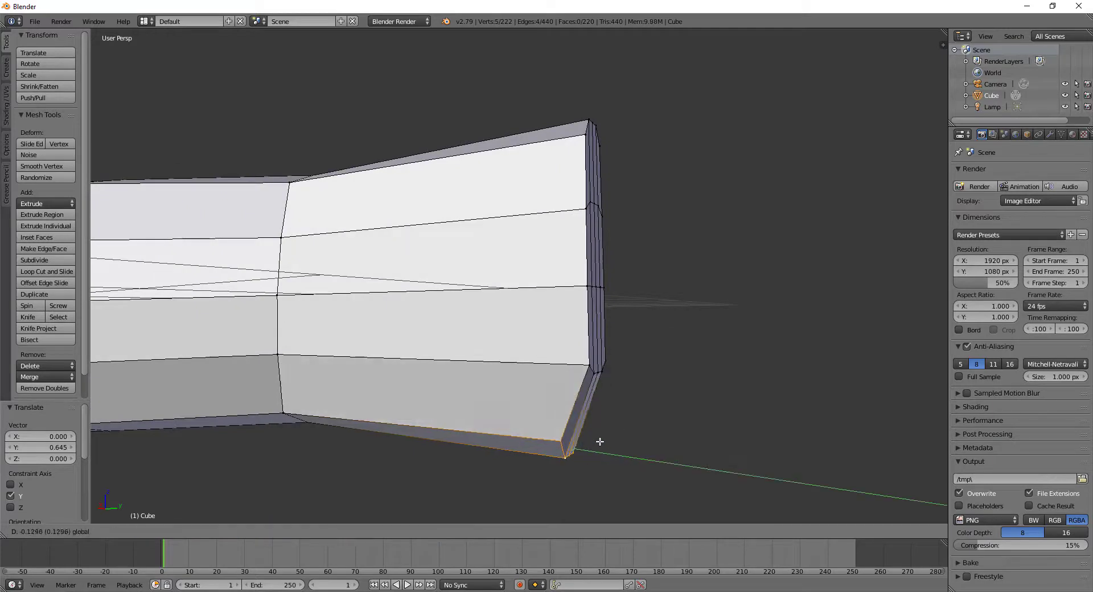
{"action": "left_click", "coordinate": [591, 438]}
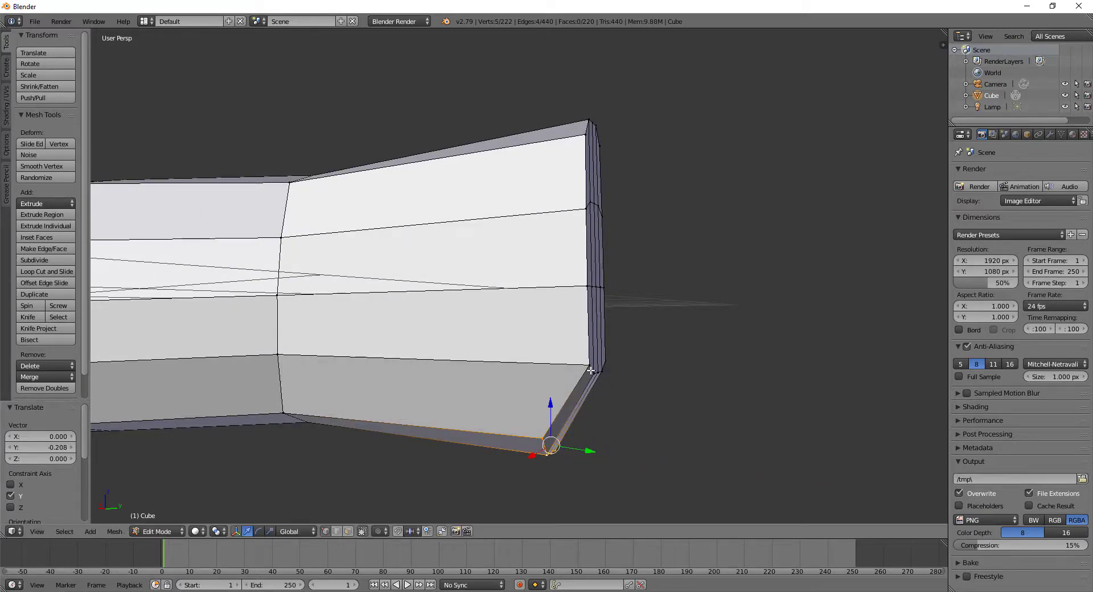
Step: Select the lower corner vertex and the long loop along the bottom edge
{"action": "right_click", "coordinate": [591, 371], "text": "alt"}
{"action": "right_click", "coordinate": [591, 371]}
{"action": "right_click", "coordinate": [591, 370], "text": "alt"}
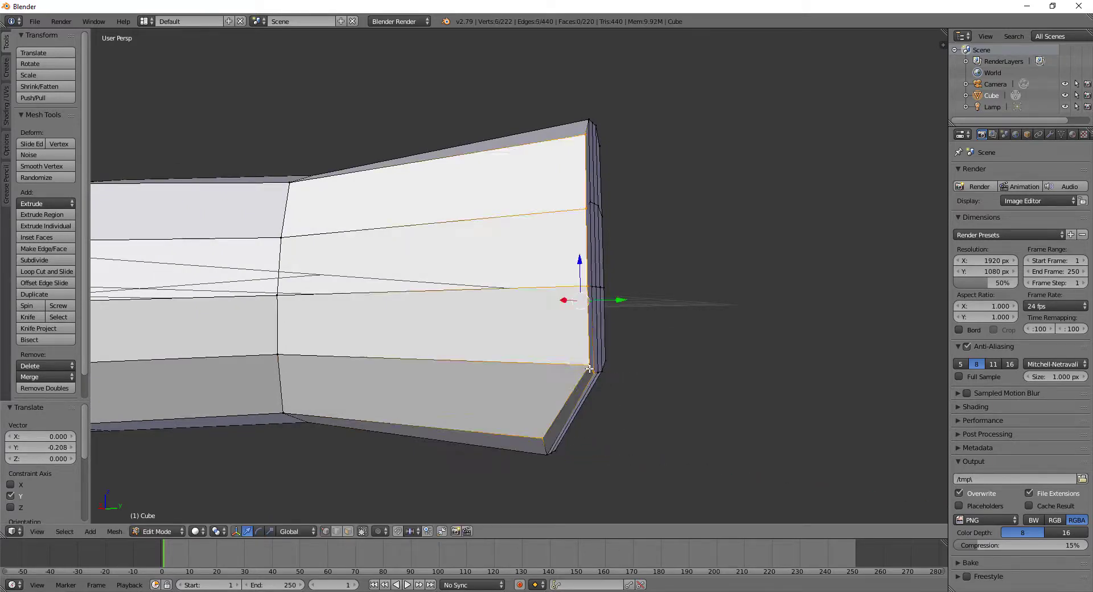
{"action": "right_click", "coordinate": [591, 371]}
{"action": "right_click", "coordinate": [591, 370], "text": "alt"}
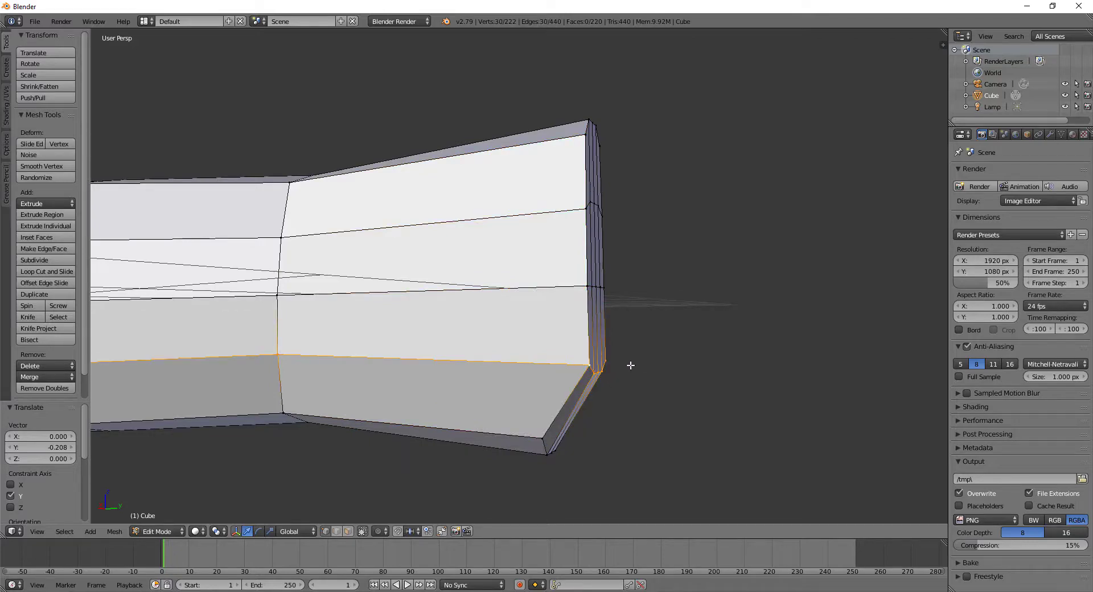
{"action": "scroll", "coordinate": [617, 366], "scroll_direction": "down", "scroll_amount": 2}
{"action": "scroll", "coordinate": [615, 369], "scroll_direction": "down", "scroll_amount": 3}
{"action": "scroll", "coordinate": [515, 376], "scroll_direction": "up", "scroll_amount": 3}
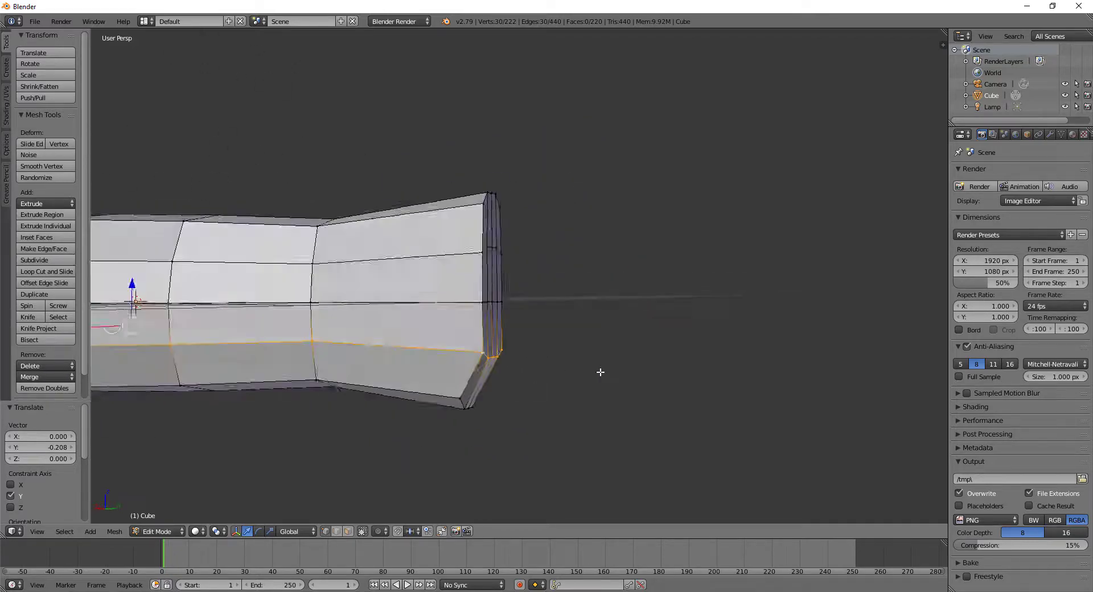
{"action": "scroll", "coordinate": [601, 371], "scroll_direction": "up", "scroll_amount": 2}
Step: Select the short corner loop and the vertical loop up the tip strip, undoing an extra loop
{"action": "right_click", "coordinate": [519, 399], "text": "alt"}
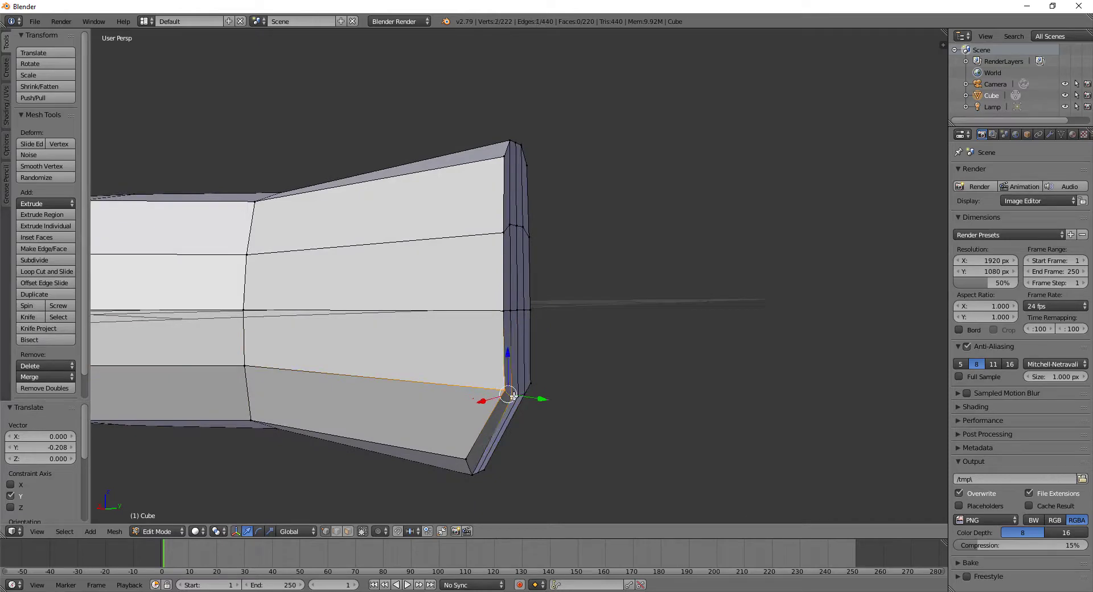
{"action": "right_click", "coordinate": [530, 385], "text": "alt"}
{"action": "right_click", "coordinate": [538, 397], "text": "alt"}
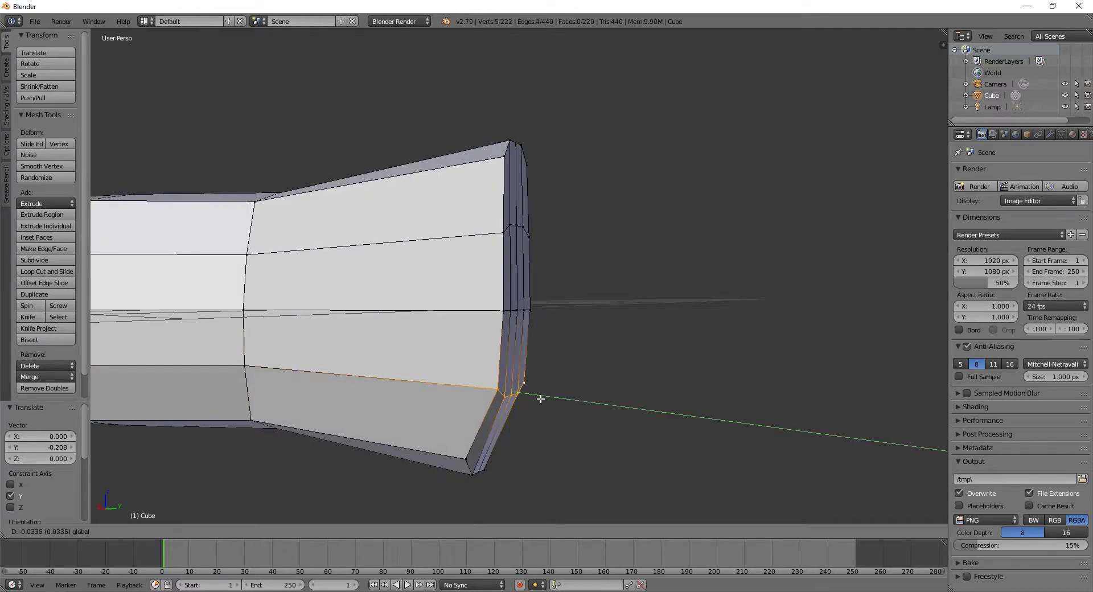
{"action": "mouse_move", "coordinate": [535, 424]}
{"action": "middle_mouse_down"}
{"action": "mouse_move", "coordinate": [562, 407]}
{"action": "mouse_move", "coordinate": [561, 420]}
{"action": "middle_mouse_up"}
{"action": "middle_click_drag", "start_coordinate": [700, 422], "coordinate": [700, 414]}
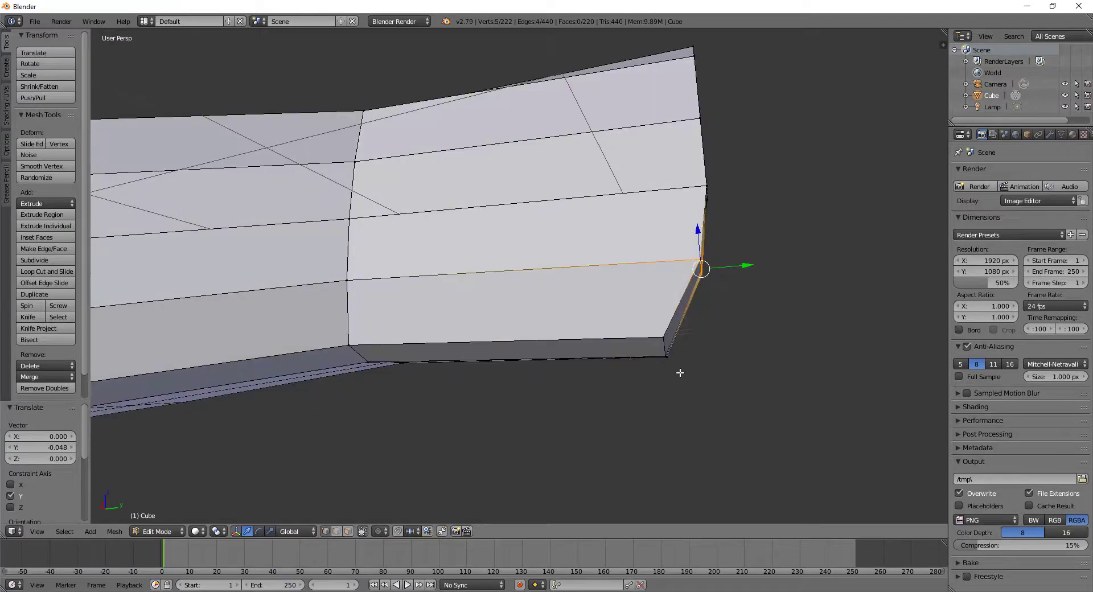
{"action": "right_click", "coordinate": [667, 347], "text": "alt+shift"}
{"action": "middle_click_drag", "start_coordinate": [666, 347], "coordinate": [500, 330]}
{"action": "key", "text": "ctrl+z"}
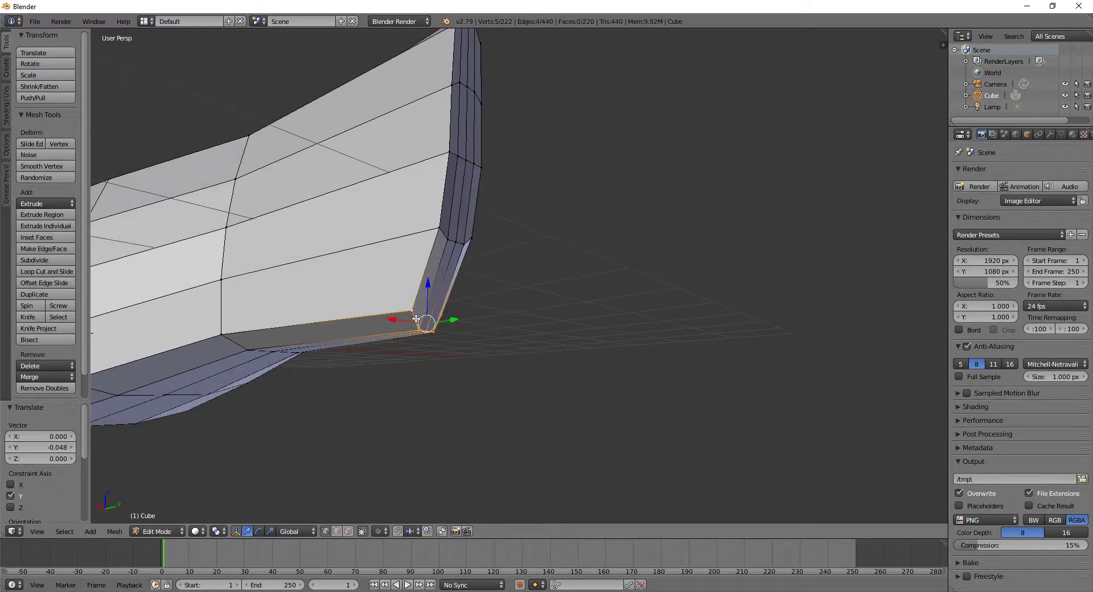
Step: Slide the corner vertices inward along Y and raise them 0.031 along Z
{"action": "left_click_drag", "start_coordinate": [449, 325], "coordinate": [402, 321]}
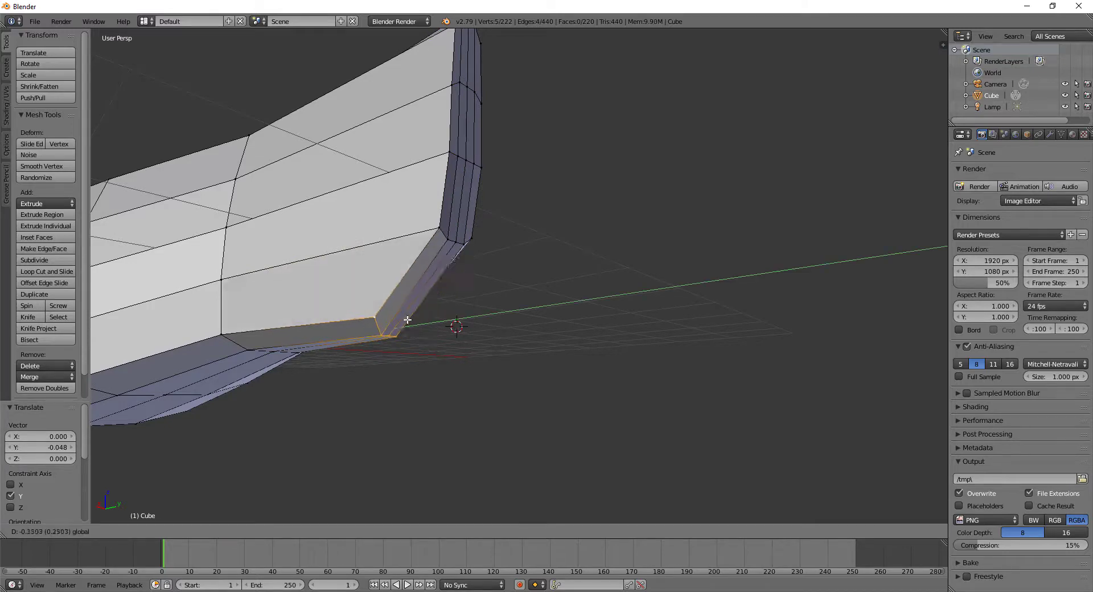
{"action": "middle_click_drag", "start_coordinate": [402, 321], "coordinate": [405, 339]}
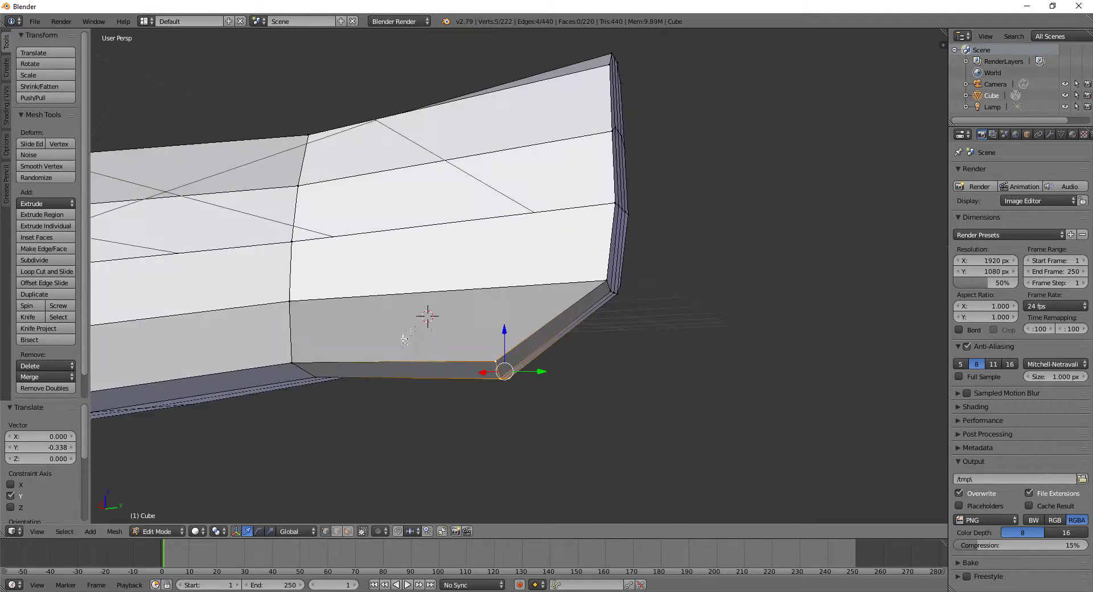
{"action": "left_click_drag", "start_coordinate": [503, 329], "coordinate": [506, 329]}
{"action": "left_click", "coordinate": [507, 326]}
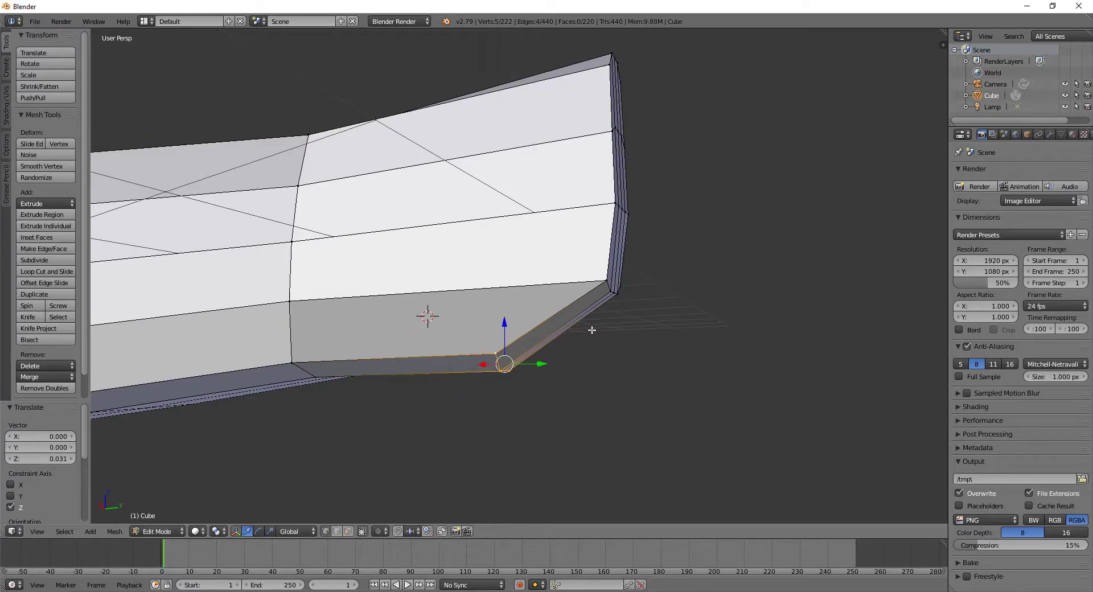
Step: Select the edge loop across the bevel and move it along Y
{"action": "mouse_move", "coordinate": [591, 327]}
{"action": "middle_mouse_down"}
{"action": "mouse_move", "coordinate": [614, 351]}
{"action": "mouse_move", "coordinate": [529, 360]}
{"action": "middle_mouse_up"}
{"action": "right_click", "coordinate": [617, 354]}
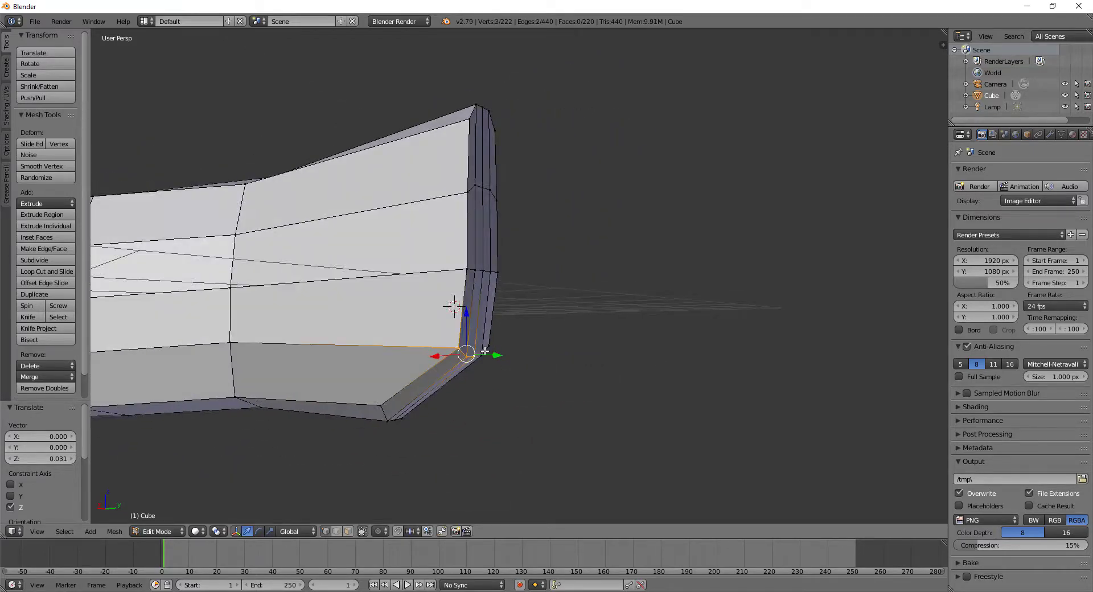
{"action": "right_click", "coordinate": [479, 354], "text": "alt"}
{"action": "key", "text": "g"}
{"action": "key", "text": "y"}
{"action": "left_click", "coordinate": [488, 283]}
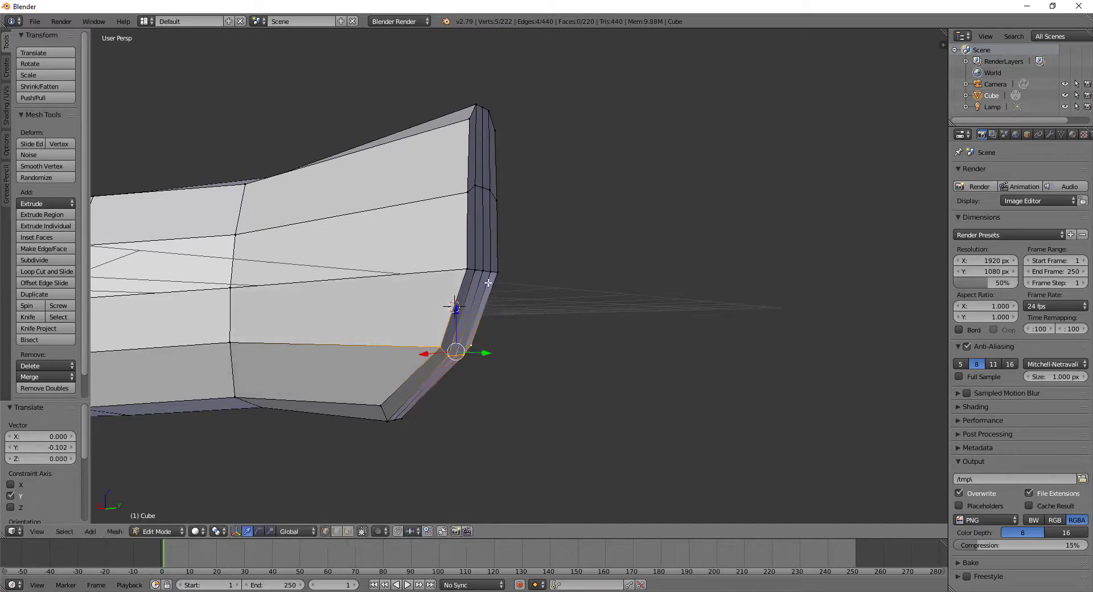
Step: Select the short vertical loop at the tip, cancel its move, and return to Object Mode
{"action": "right_click", "coordinate": [473, 269]}
{"action": "right_click", "coordinate": [470, 269], "text": "alt"}
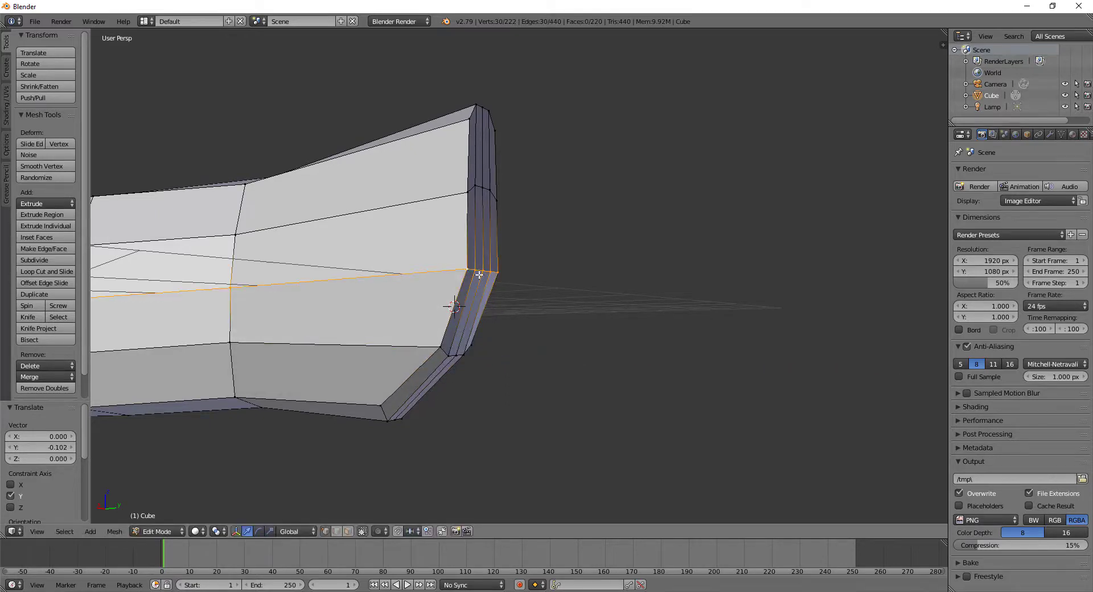
{"action": "right_click", "coordinate": [480, 275], "text": "alt"}
{"action": "right_click", "coordinate": [483, 273], "text": "alt"}
{"action": "right_click", "coordinate": [491, 272], "text": "alt"}
{"action": "right_click", "coordinate": [507, 271], "text": "alt"}
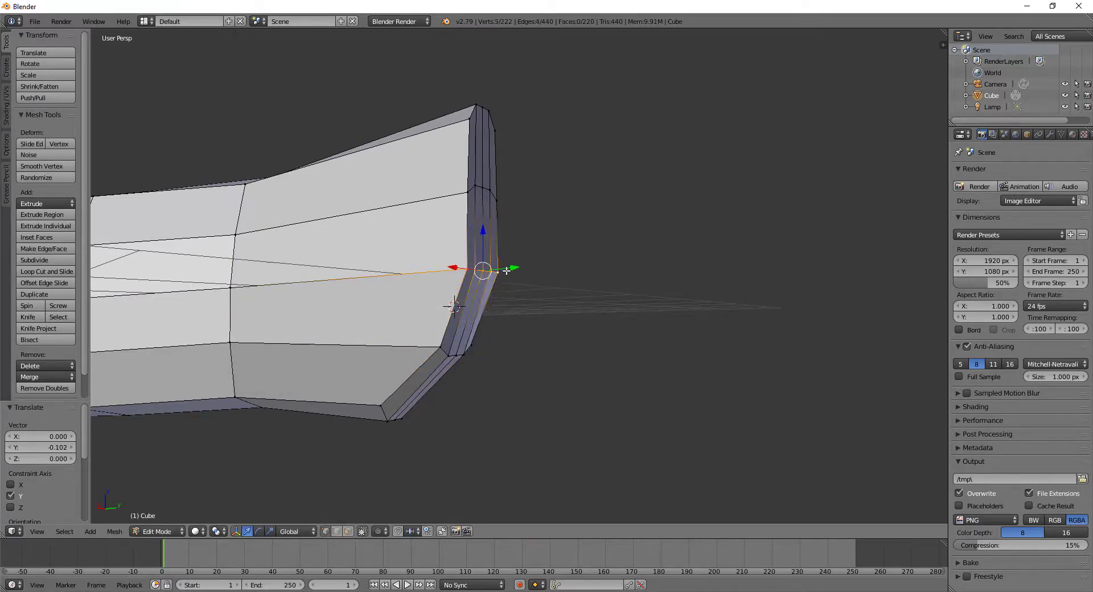
{"action": "key", "text": "g"}
{"action": "key", "text": "y"}
{"action": "key", "text": "Escape"}
{"action": "key", "text": "Tab"}
Step: Back in Edit Mode, nudge a vertex on the rear fuselage's top edge slightly
{"action": "scroll", "coordinate": [483, 338], "scroll_direction": "up", "scroll_amount": 3}
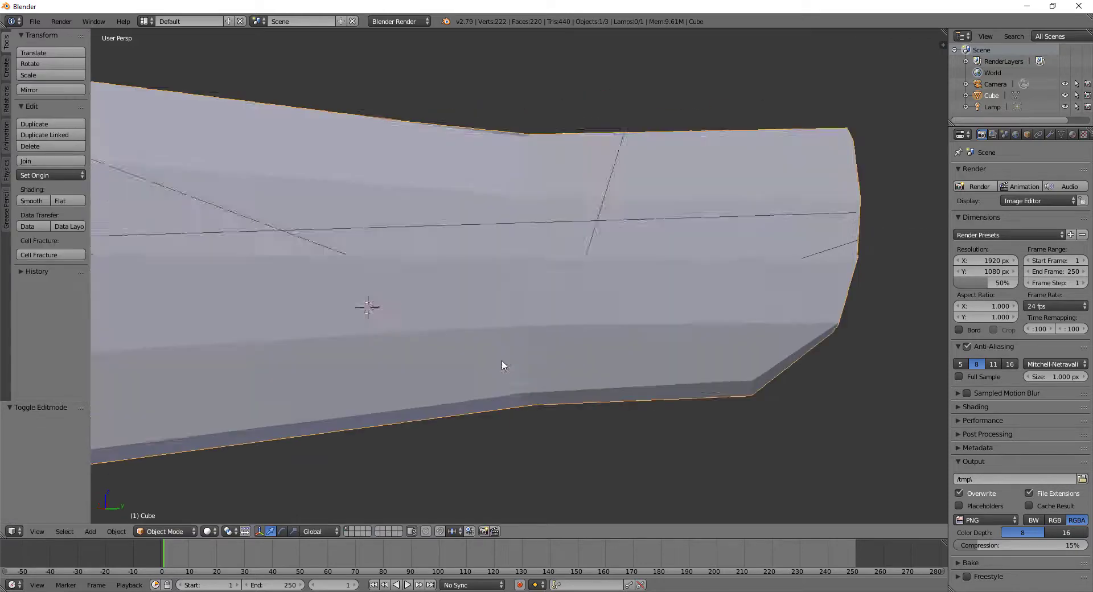
{"action": "scroll", "coordinate": [504, 365], "scroll_direction": "down", "scroll_amount": 3}
{"action": "mouse_move", "coordinate": [489, 354]}
{"action": "middle_mouse_down"}
{"action": "mouse_move", "coordinate": [574, 322]}
{"action": "mouse_move", "coordinate": [581, 354]}
{"action": "mouse_move", "coordinate": [636, 335]}
{"action": "mouse_move", "coordinate": [497, 379]}
{"action": "middle_mouse_up"}
{"action": "key", "text": "Tab"}
{"action": "right_click", "coordinate": [441, 375]}
{"action": "key", "text": "g"}
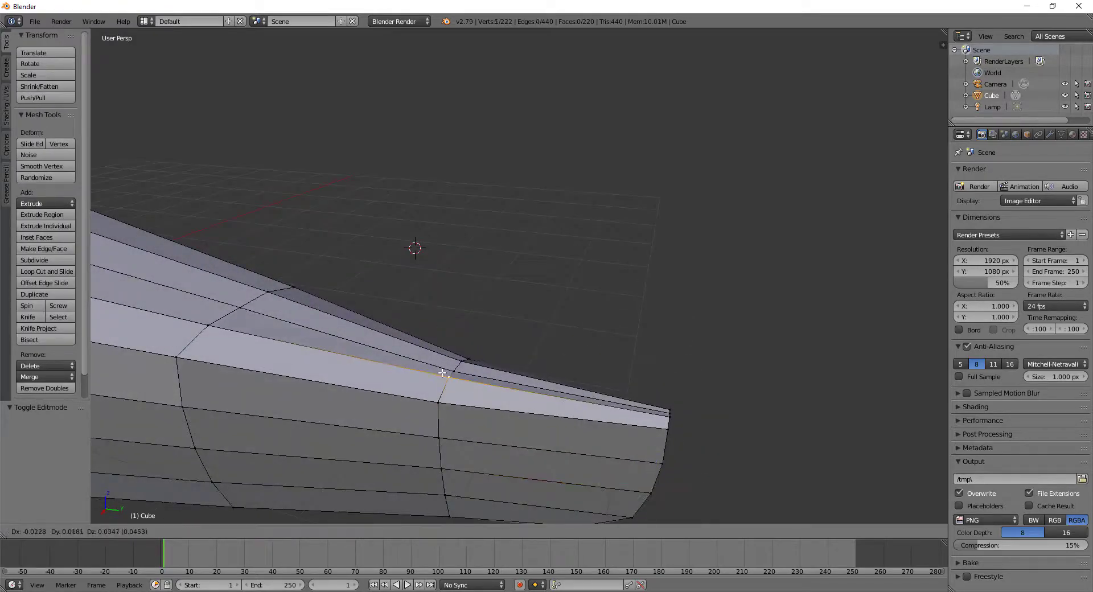
{"action": "left_click", "coordinate": [442, 373]}
Step: Select the neighbouring top-edge vertices and the faces at the fuselage's tail tip
{"action": "right_click", "coordinate": [467, 360], "text": "shift"}
{"action": "right_click", "coordinate": [564, 388], "text": "shift"}
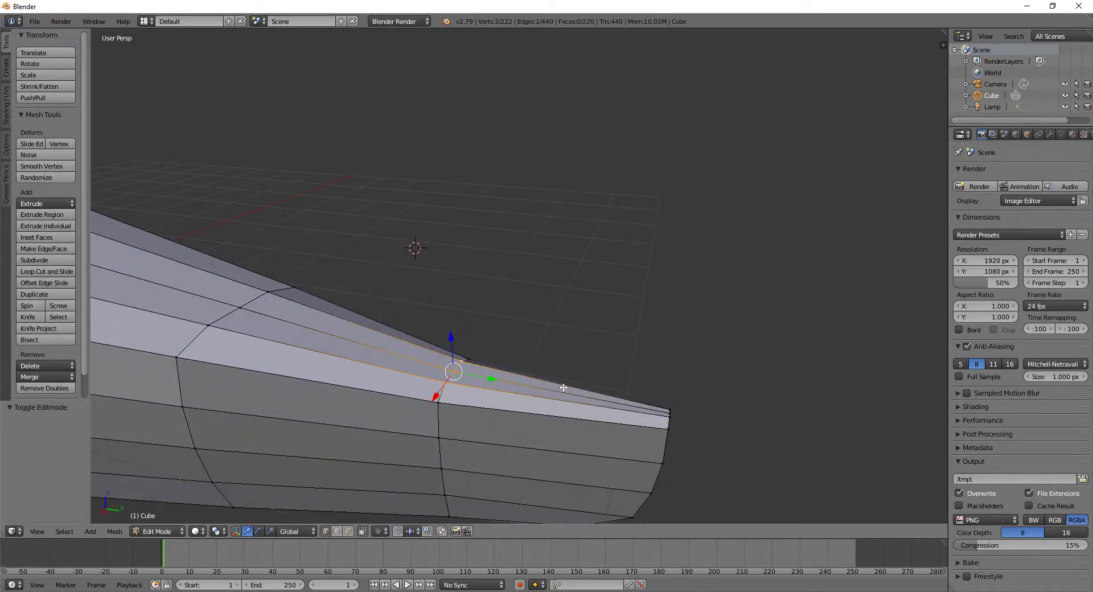
{"action": "right_click", "coordinate": [672, 409], "text": "shift"}
{"action": "right_click", "coordinate": [672, 409], "text": "shift"}
{"action": "right_click", "coordinate": [671, 410], "text": "shift"}
{"action": "right_click", "coordinate": [669, 414], "text": "shift"}
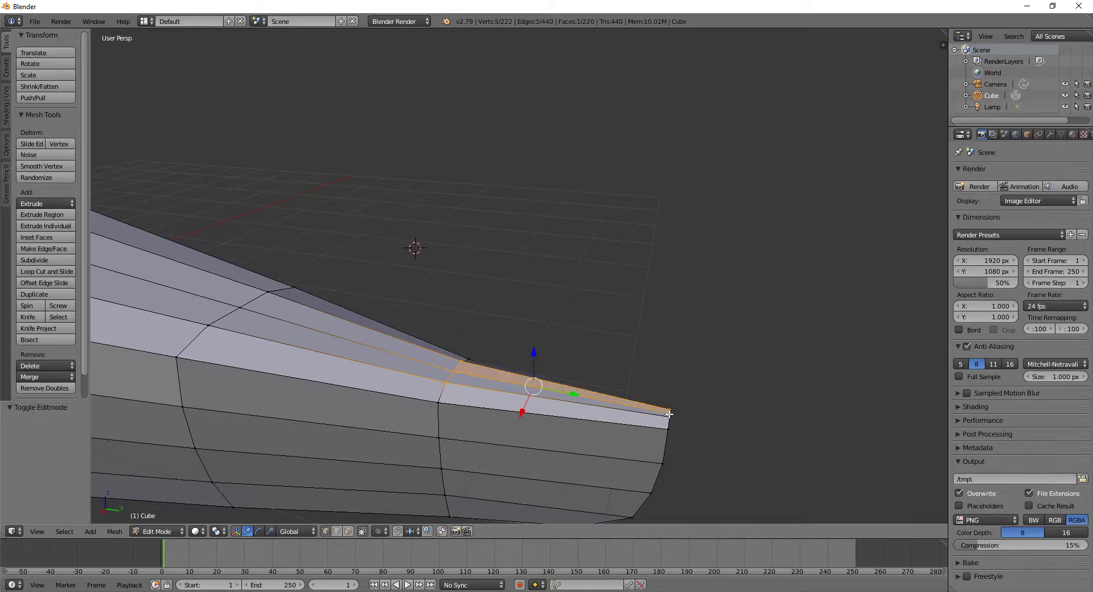
{"action": "scroll", "coordinate": [669, 414], "scroll_direction": "down", "scroll_amount": 3}
{"action": "middle_click_drag", "start_coordinate": [607, 414], "coordinate": [569, 416]}
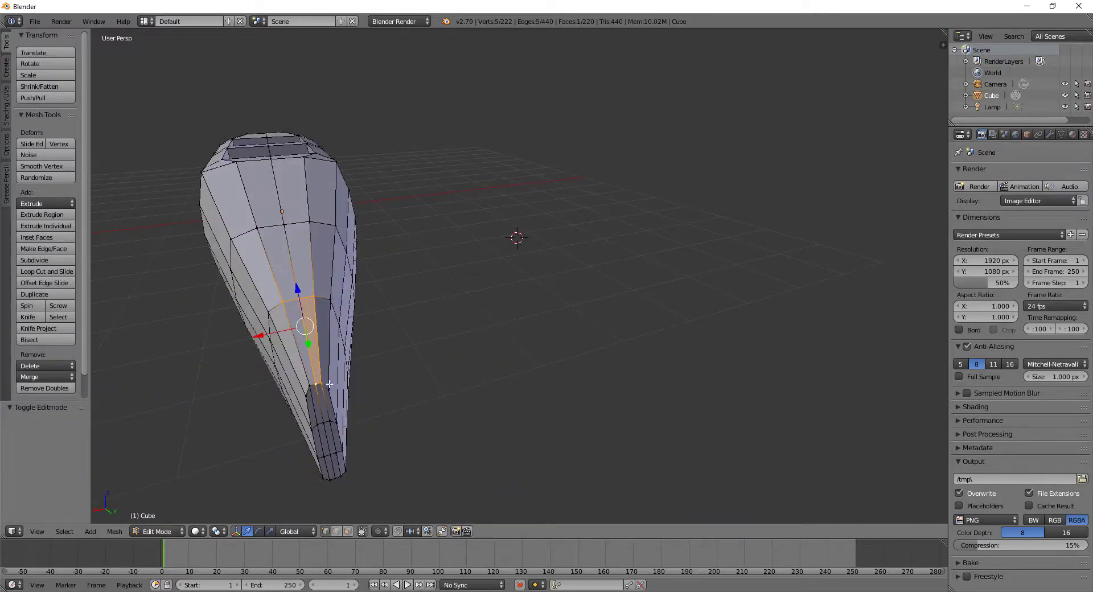
{"action": "right_click", "coordinate": [312, 385], "text": "shift"}
{"action": "right_click", "coordinate": [312, 386], "text": "shift"}
{"action": "right_click", "coordinate": [312, 385], "text": "shift"}
Step: Try extruding the rear top edge upward into a fin, then undo it
{"action": "scroll", "coordinate": [360, 407], "scroll_direction": "up", "scroll_amount": 2}
{"action": "mouse_move", "coordinate": [360, 407]}
{"action": "middle_mouse_down"}
{"action": "mouse_move", "coordinate": [415, 397]}
{"action": "mouse_move", "coordinate": [518, 286]}
{"action": "middle_mouse_up"}
{"action": "key", "text": "e"}
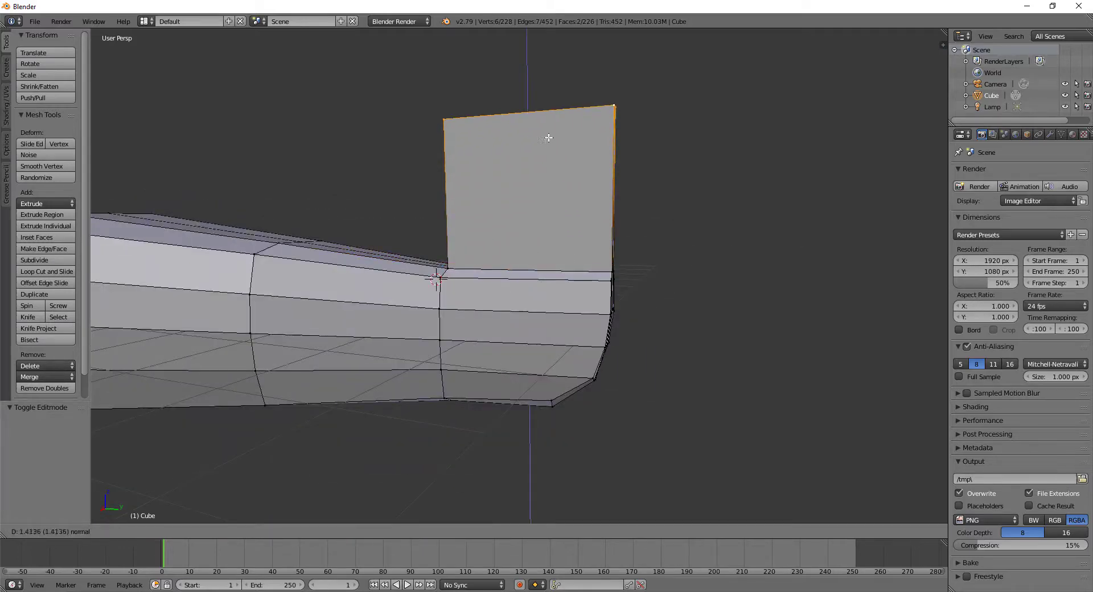
{"action": "left_click", "coordinate": [559, 90]}
{"action": "mouse_move", "coordinate": [591, 175]}
{"action": "middle_mouse_down"}
{"action": "mouse_move", "coordinate": [586, 234]}
{"action": "mouse_move", "coordinate": [621, 272]}
{"action": "middle_mouse_up"}
{"action": "mouse_move", "coordinate": [534, 283]}
{"action": "middle_mouse_down"}
{"action": "mouse_move", "coordinate": [571, 294]}
{"action": "mouse_move", "coordinate": [570, 276]}
{"action": "middle_mouse_up"}
{"action": "key", "text": "ctrl+z"}
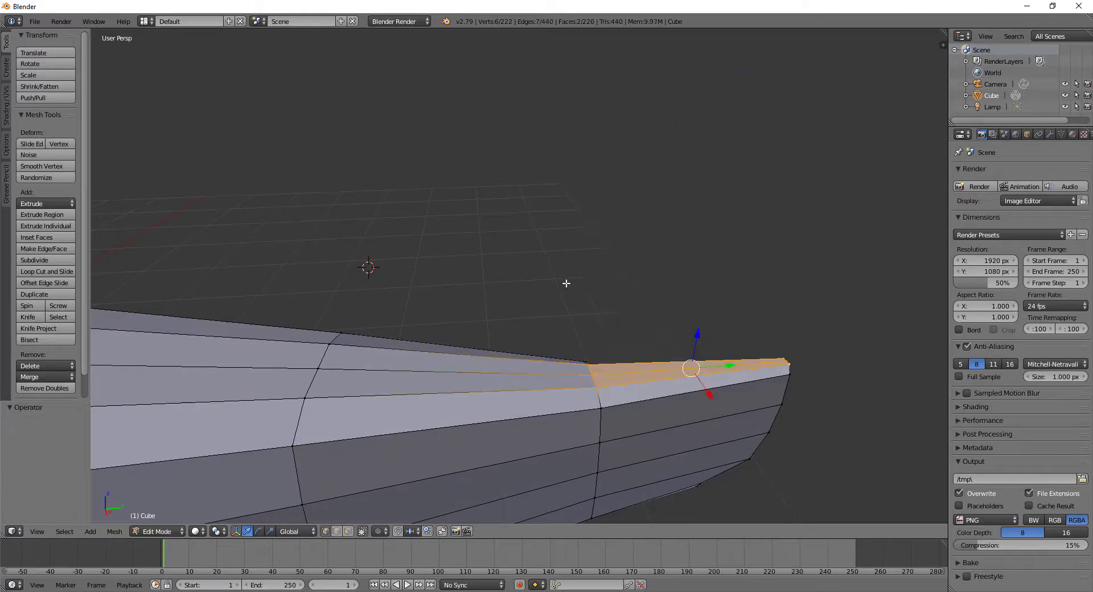
Step: Zoom around the tail and start a loop cut across the rear section
{"action": "scroll", "coordinate": [567, 329], "scroll_direction": "down", "scroll_amount": 2}
{"action": "scroll", "coordinate": [567, 331], "scroll_direction": "down", "scroll_amount": 3}
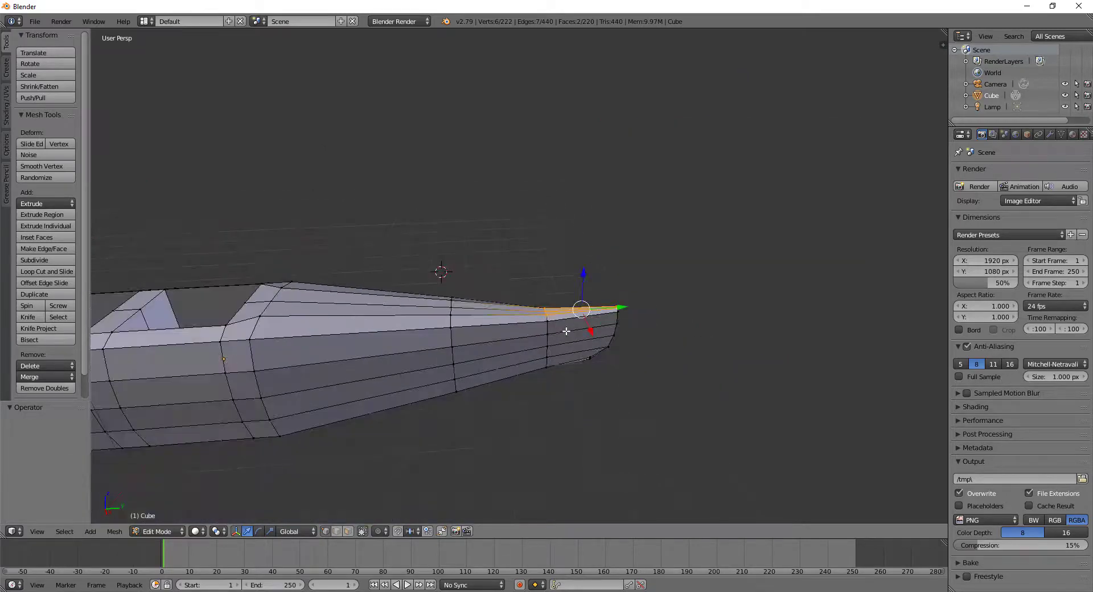
{"action": "scroll", "coordinate": [513, 321], "scroll_direction": "up", "scroll_amount": 2}
{"action": "scroll", "coordinate": [512, 322], "scroll_direction": "up", "scroll_amount": 2}
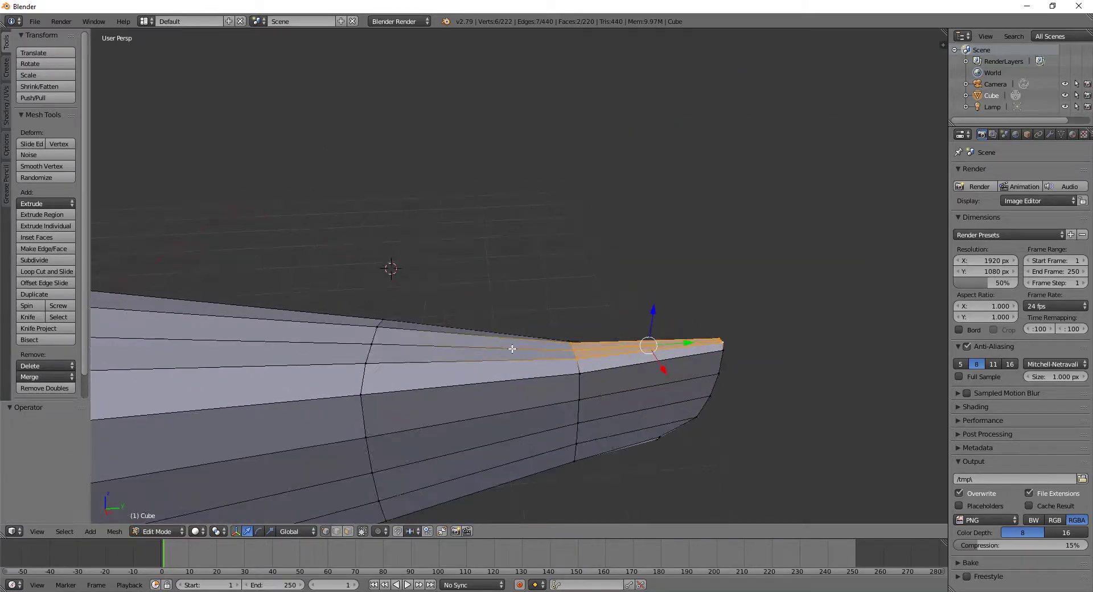
{"action": "key", "text": "ctrl+r"}
Step: Place and confirm the new edge loop across the fuselage's rear
{"action": "left_click", "coordinate": [512, 349]}
{"action": "left_click", "coordinate": [515, 375]}
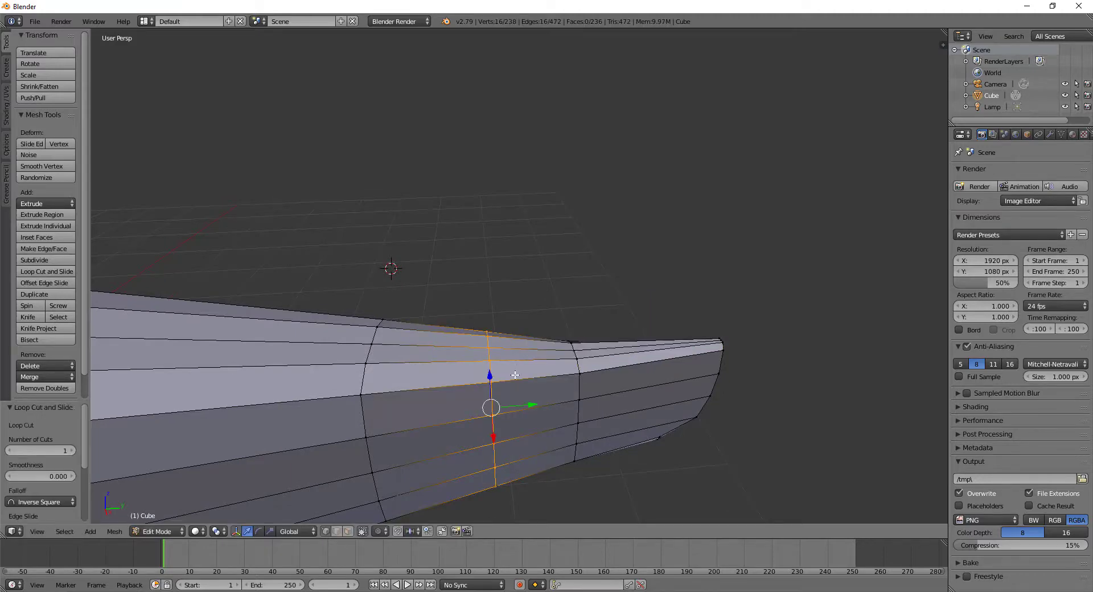
{"action": "scroll", "coordinate": [516, 376], "scroll_direction": "up", "scroll_amount": 2}
{"action": "scroll", "coordinate": [541, 398], "scroll_direction": "down", "scroll_amount": 1}
Step: Select the top rim faces running back to the tail end
{"action": "right_click", "coordinate": [436, 301]}
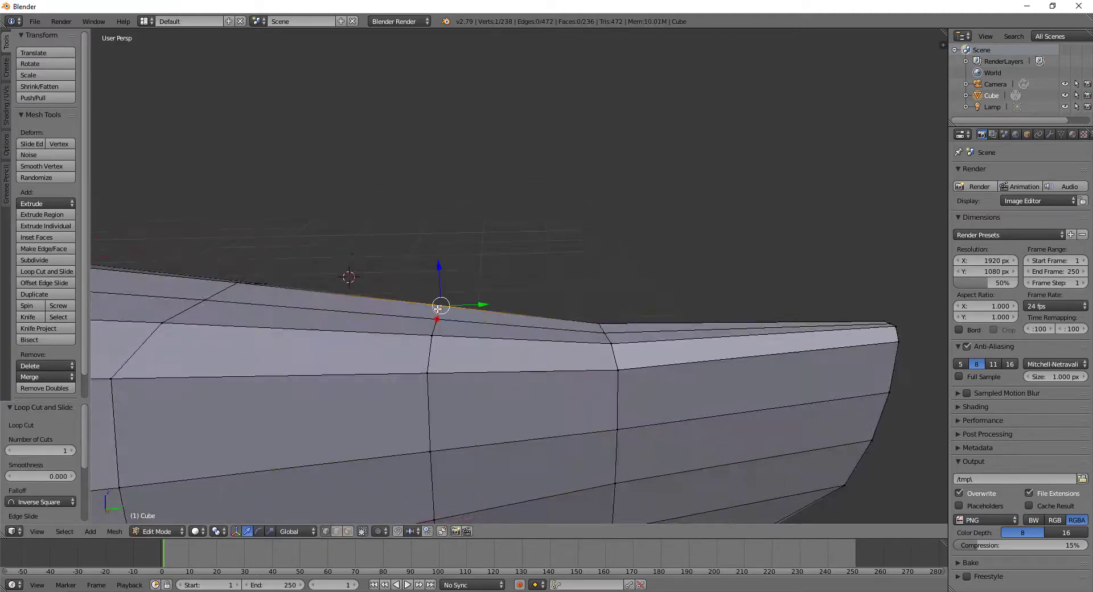
{"action": "right_click", "coordinate": [430, 331], "text": "shift"}
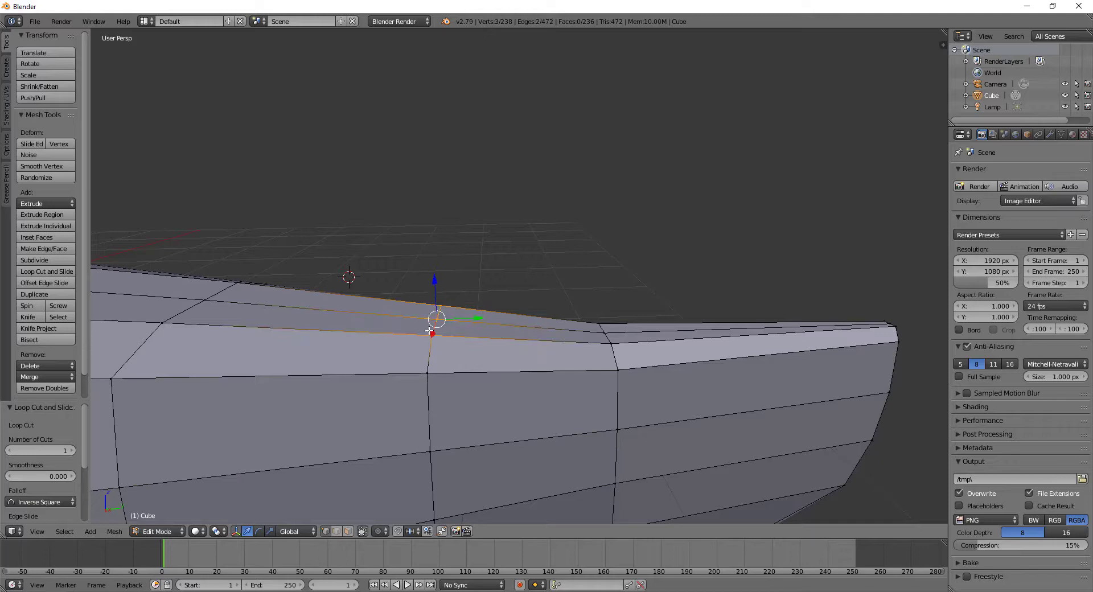
{"action": "right_click", "coordinate": [606, 335], "text": "shift"}
{"action": "right_click", "coordinate": [699, 359], "text": "shift"}
{"action": "middle_click_drag", "start_coordinate": [698, 359], "coordinate": [646, 381]}
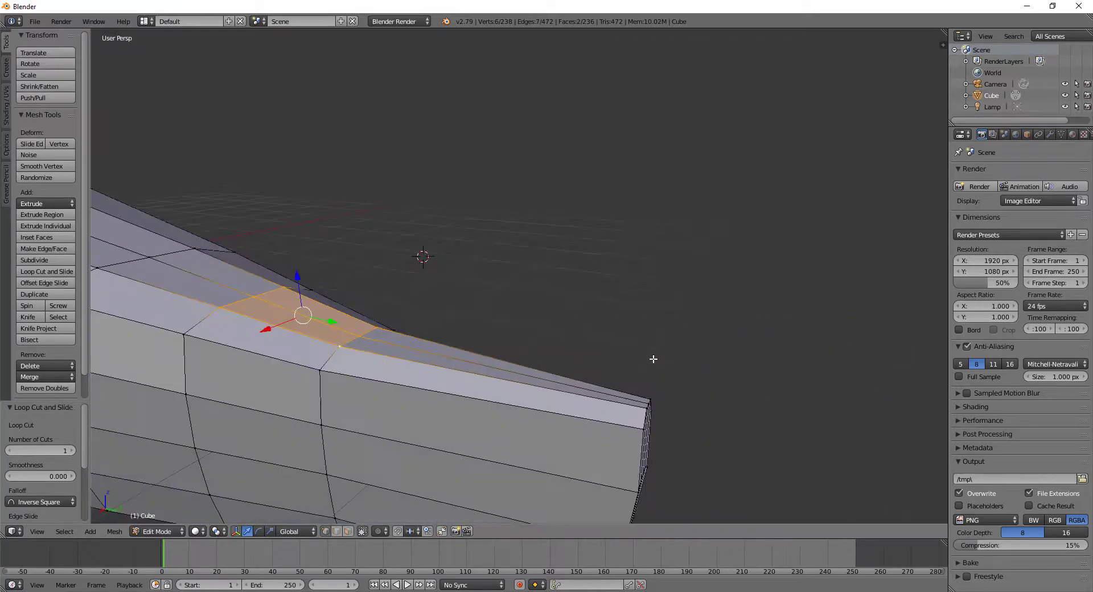
{"action": "right_click", "coordinate": [650, 391], "text": "shift"}
{"action": "right_click", "coordinate": [648, 395], "text": "shift"}
{"action": "right_click", "coordinate": [643, 400], "text": "shift"}
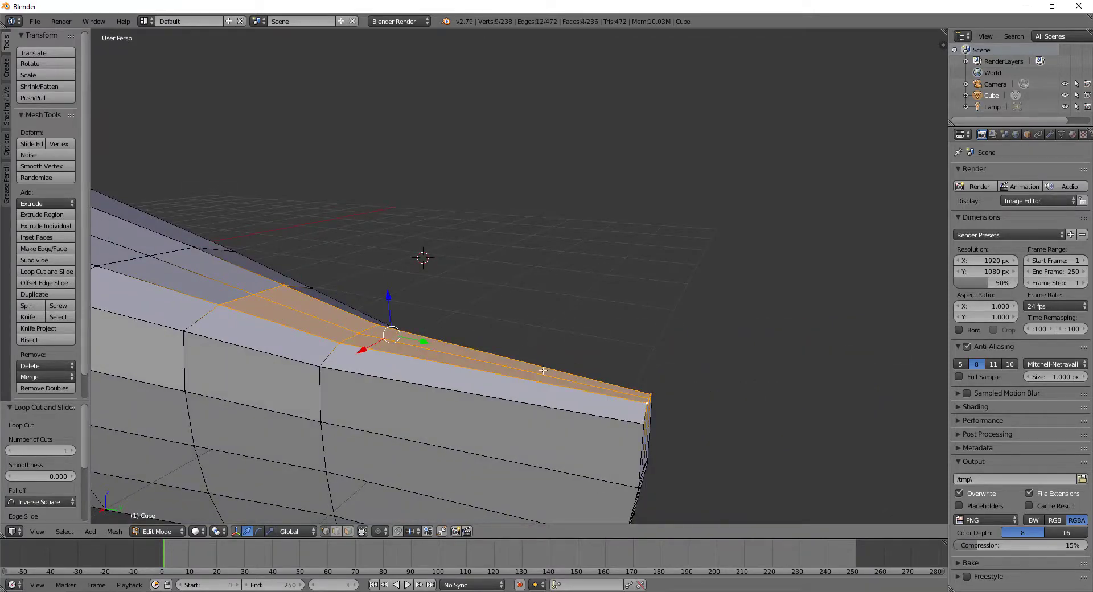
Step: Extrude the selected rim faces upward twice to raise a fin
{"action": "key", "text": "e"}
{"action": "left_click", "coordinate": [548, 110]}
{"action": "mouse_move", "coordinate": [547, 110]}
{"action": "middle_mouse_down"}
{"action": "mouse_move", "coordinate": [572, 187]}
{"action": "mouse_move", "coordinate": [556, 189]}
{"action": "middle_mouse_up"}
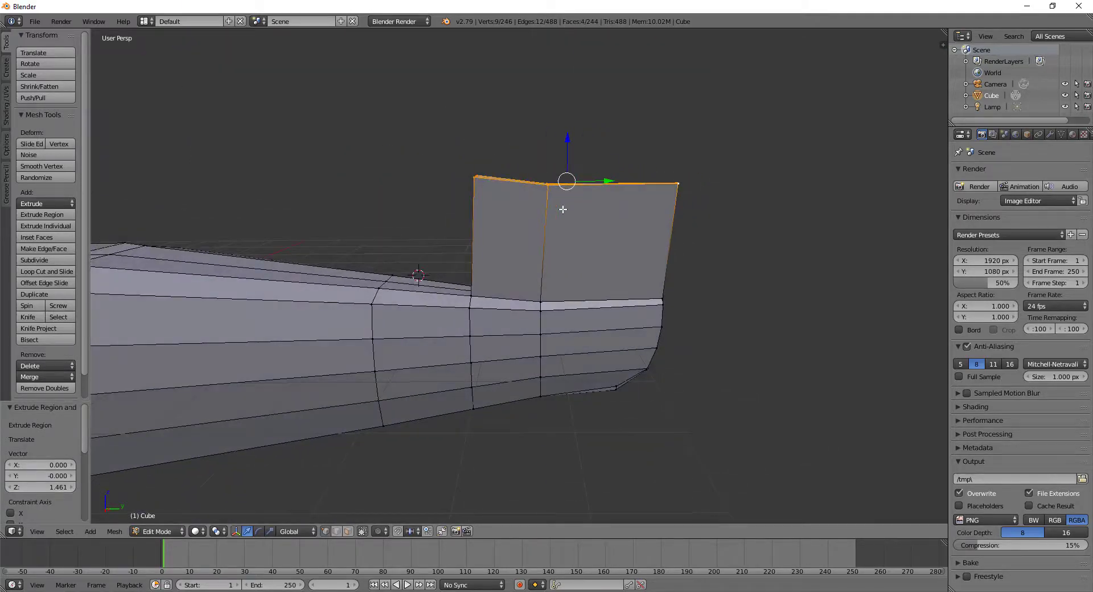
{"action": "key", "text": "e"}
{"action": "left_click", "coordinate": [578, 151]}
Step: Shrink the fin top to 0.644 and slide it back along the fuselage
{"action": "key", "text": "s"}
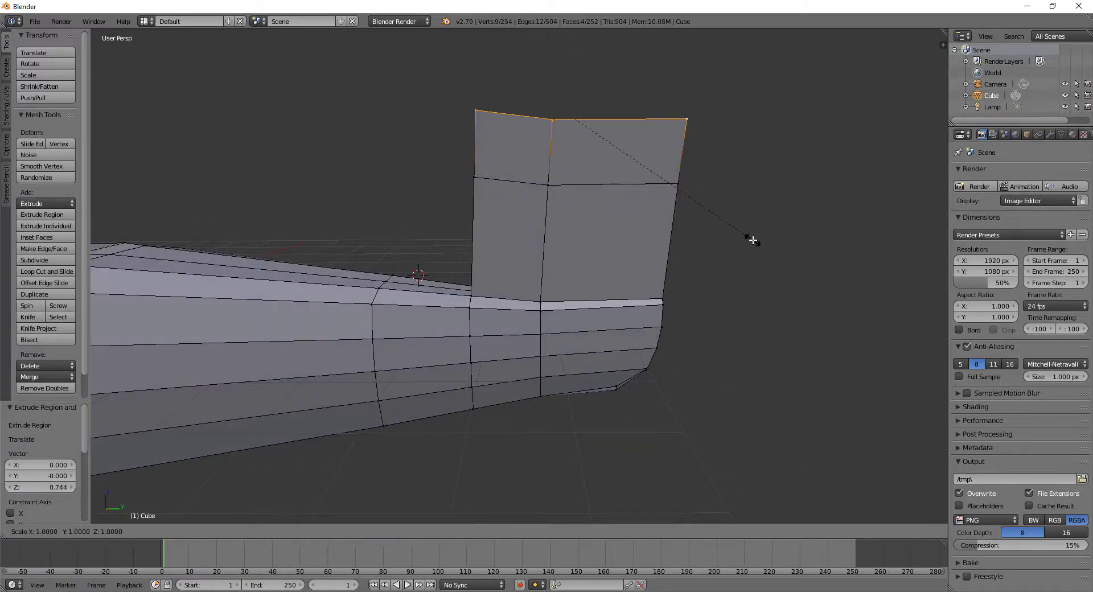
{"action": "left_click", "coordinate": [684, 203]}
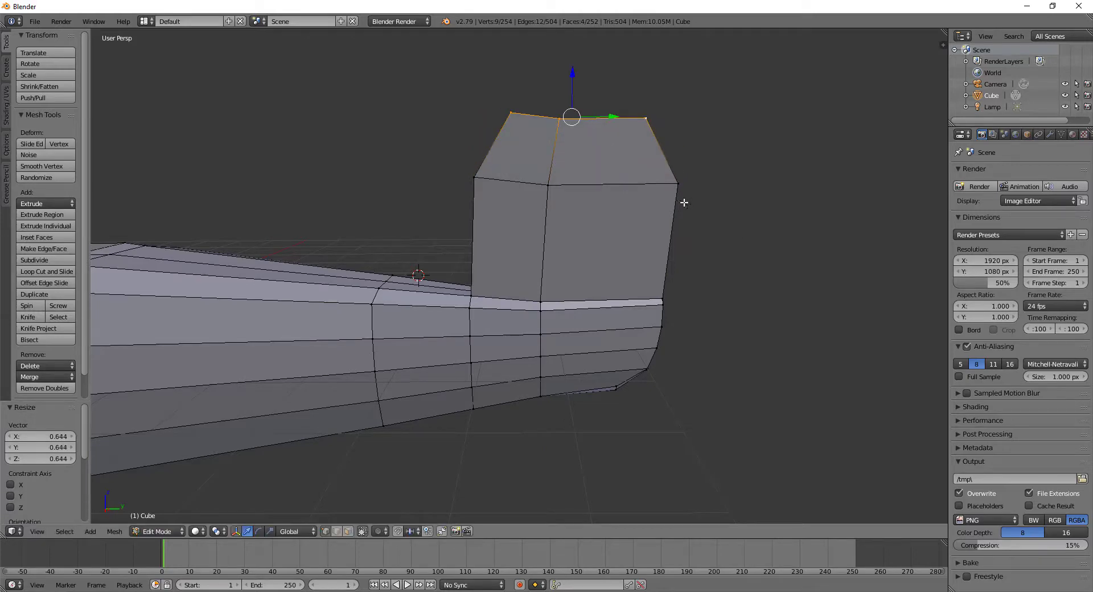
{"action": "left_click_drag", "start_coordinate": [607, 115], "coordinate": [637, 117]}
{"action": "left_click", "coordinate": [636, 117]}
{"action": "scroll", "coordinate": [523, 224], "scroll_direction": "up", "scroll_amount": 3}
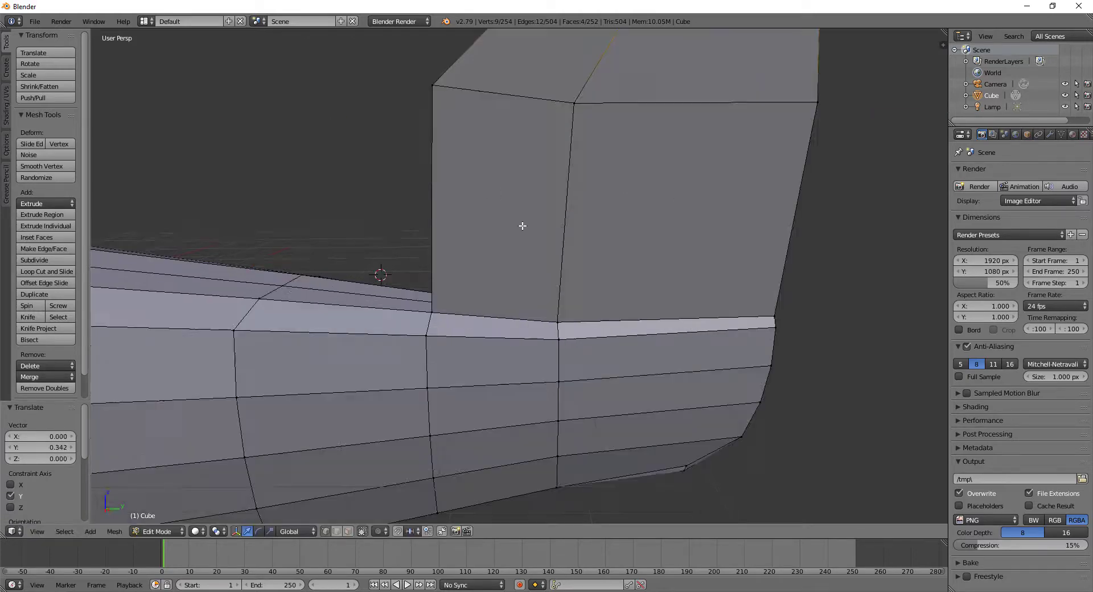
{"action": "mouse_move", "coordinate": [508, 198]}
{"action": "middle_mouse_down"}
{"action": "mouse_move", "coordinate": [556, 179]}
{"action": "mouse_move", "coordinate": [526, 213]}
{"action": "mouse_move", "coordinate": [557, 235]}
{"action": "mouse_move", "coordinate": [620, 241]}
{"action": "middle_mouse_up"}
Step: Select the fin's corner edges plus its lower front and top vertices
{"action": "right_click", "coordinate": [708, 239]}
{"action": "right_click", "coordinate": [734, 249]}
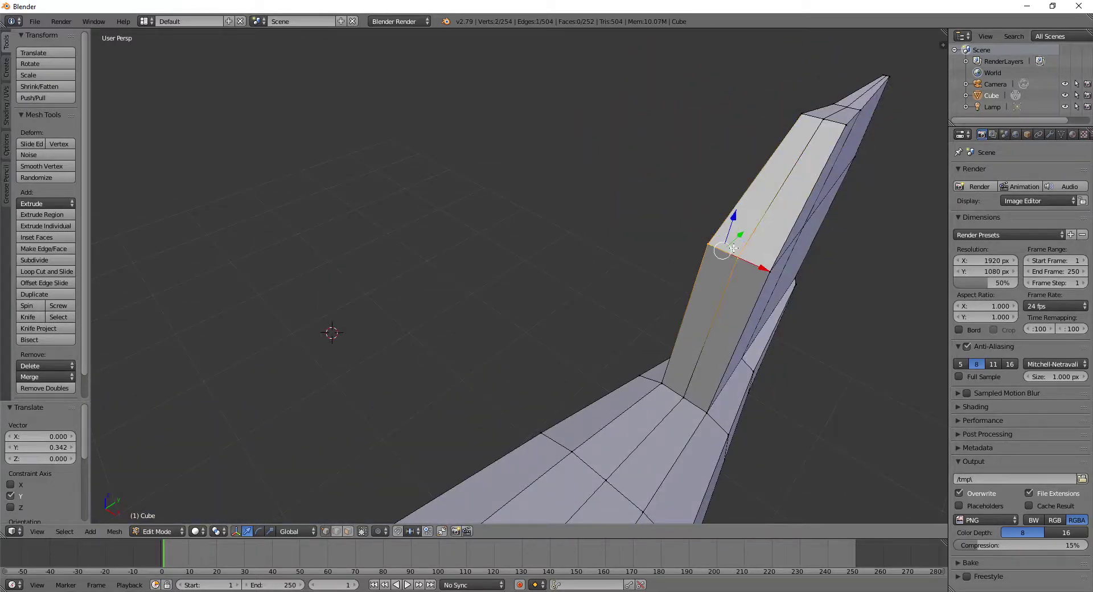
{"action": "right_click", "coordinate": [766, 263], "text": "shift"}
{"action": "right_click", "coordinate": [667, 385], "text": "shift"}
{"action": "right_click", "coordinate": [682, 395], "text": "shift"}
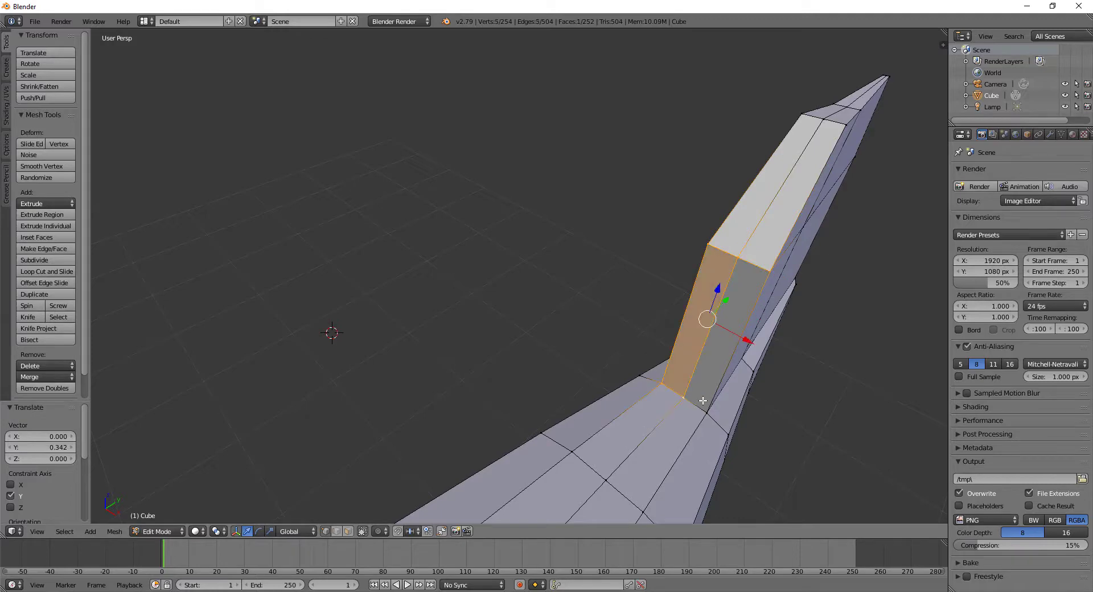
{"action": "right_click", "coordinate": [708, 406], "text": "shift"}
{"action": "right_click", "coordinate": [804, 114], "text": "shift"}
{"action": "right_click", "coordinate": [824, 120], "text": "shift"}
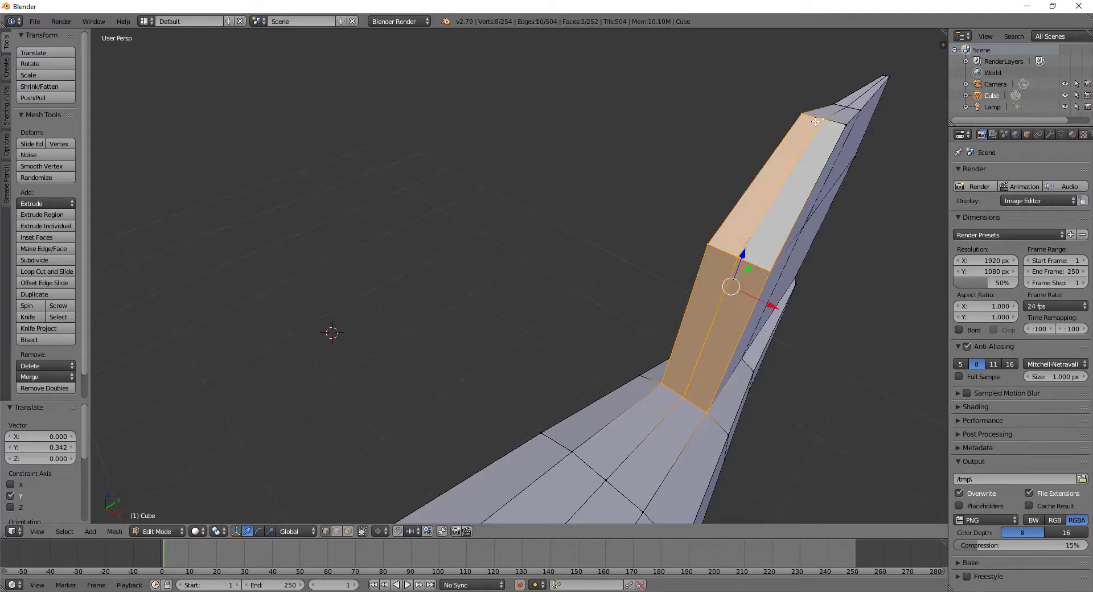
{"action": "right_click", "coordinate": [846, 123], "text": "shift"}
Step: Thin the selected fin faces to 0.102 along X
{"action": "scroll", "coordinate": [828, 312], "scroll_direction": "up", "scroll_amount": 3}
{"action": "middle_click_drag", "start_coordinate": [828, 312], "coordinate": [805, 387]}
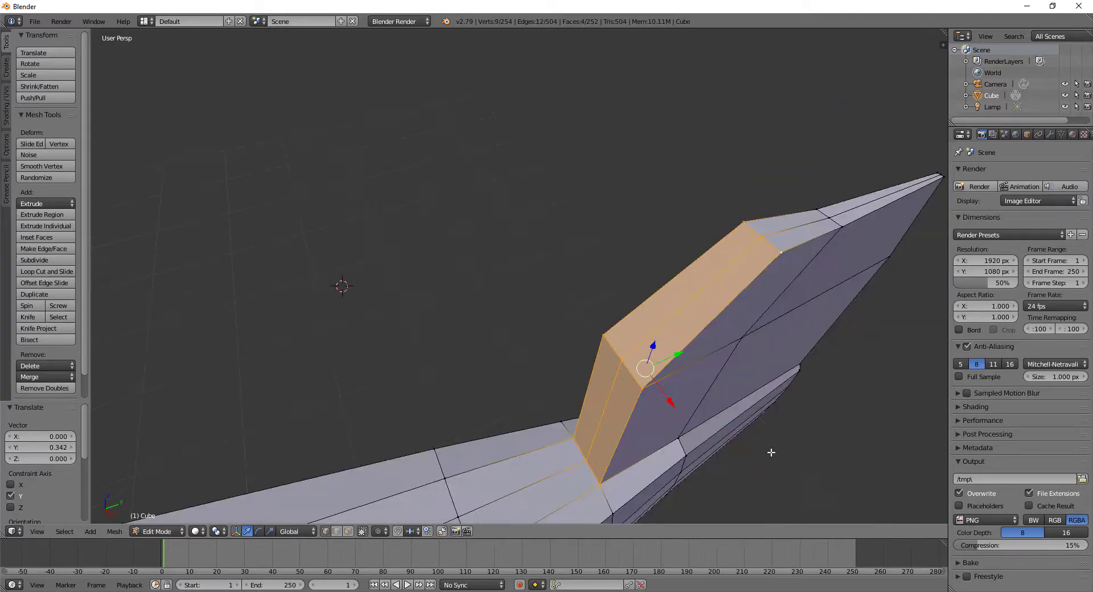
{"action": "key", "text": "s"}
{"action": "key", "text": "x"}
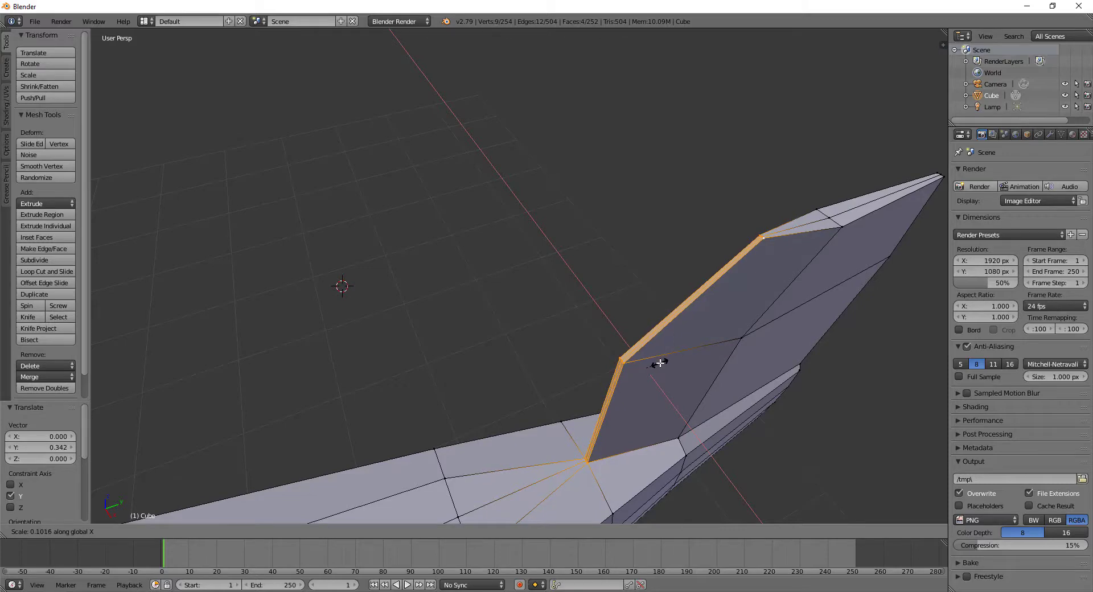
{"action": "left_click", "coordinate": [661, 362]}
Step: Narrow the fin's two top edges to 0.215 along X
{"action": "middle_click_drag", "start_coordinate": [684, 369], "coordinate": [645, 356]}
{"action": "scroll", "coordinate": [645, 357], "scroll_direction": "down", "scroll_amount": 2}
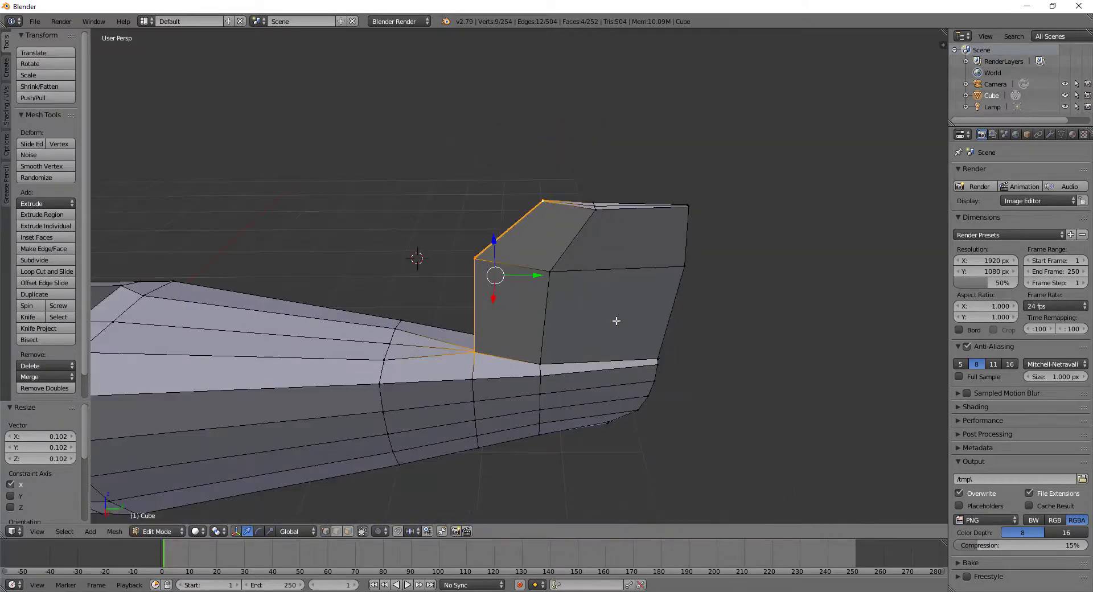
{"action": "mouse_move", "coordinate": [618, 320]}
{"action": "middle_mouse_down"}
{"action": "mouse_move", "coordinate": [613, 276]}
{"action": "mouse_move", "coordinate": [584, 248]}
{"action": "mouse_move", "coordinate": [578, 310]}
{"action": "middle_mouse_up"}
{"action": "scroll", "coordinate": [579, 310], "scroll_direction": "up", "scroll_amount": 4}
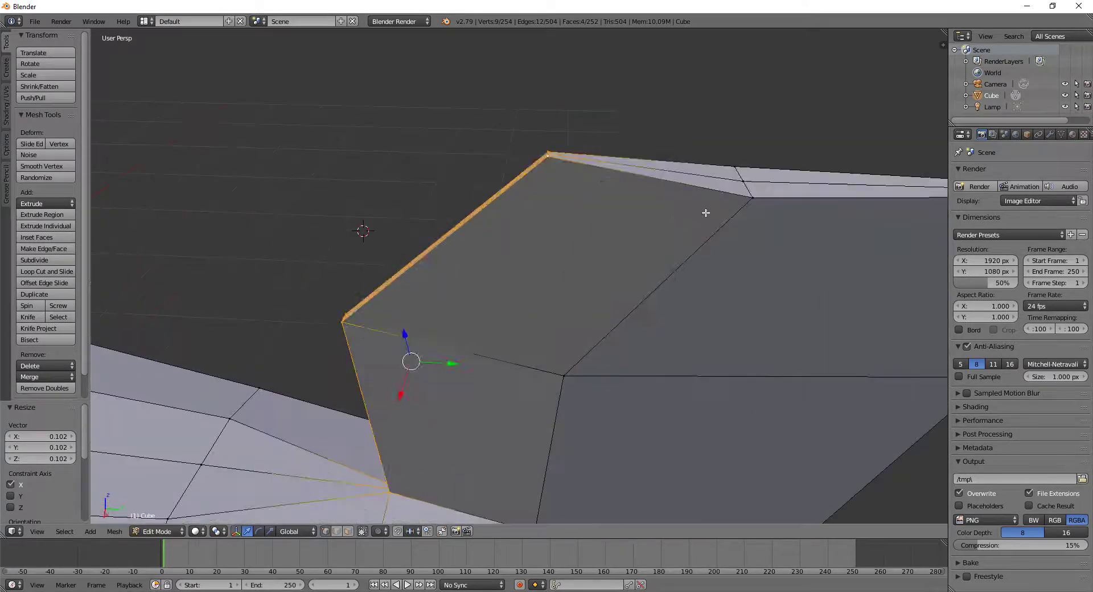
{"action": "right_click", "coordinate": [743, 178]}
{"action": "right_click", "coordinate": [744, 177], "text": "shift"}
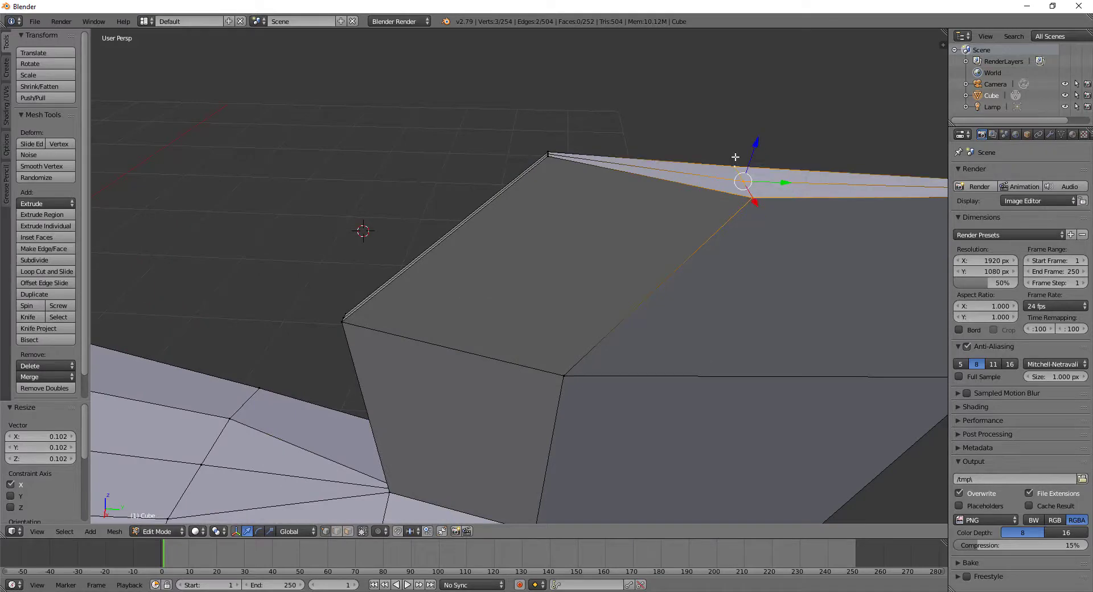
{"action": "scroll", "coordinate": [780, 339], "scroll_direction": "down", "scroll_amount": 3}
{"action": "middle_click_drag", "start_coordinate": [780, 339], "coordinate": [695, 380]}
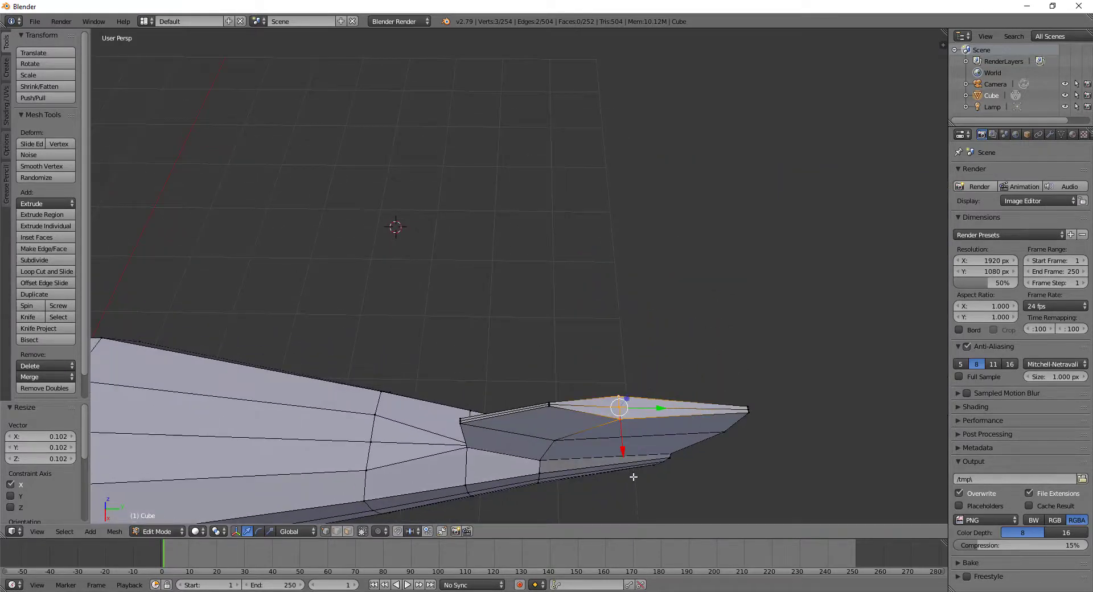
{"action": "key", "text": "s"}
{"action": "key", "text": "x"}
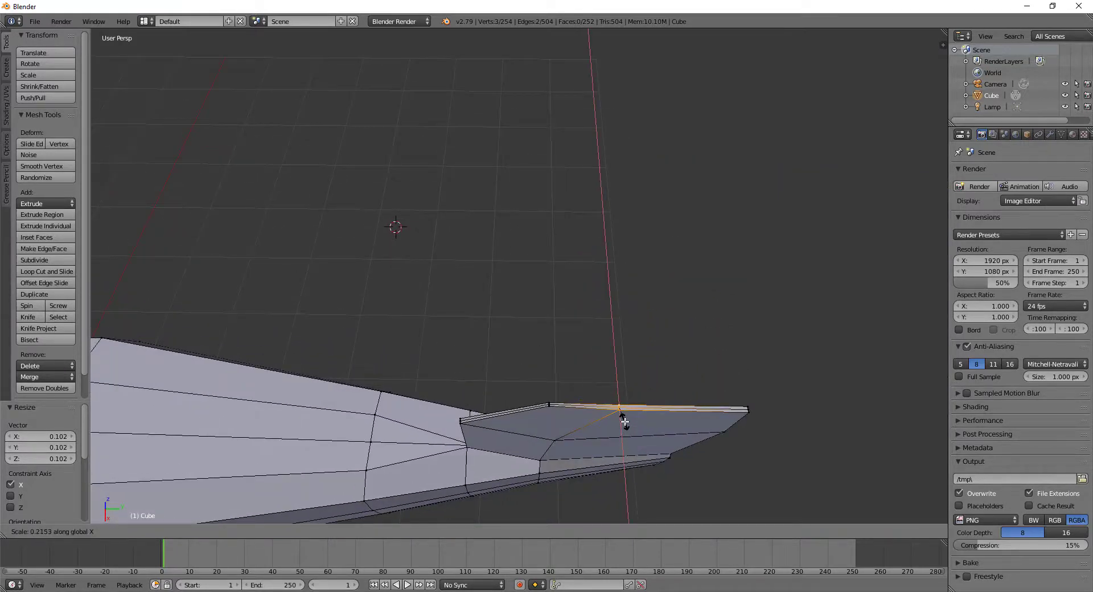
{"action": "left_click", "coordinate": [555, 422]}
Step: Select the fin's front edge and sweep it backward
{"action": "mouse_move", "coordinate": [555, 421]}
{"action": "middle_mouse_down"}
{"action": "mouse_move", "coordinate": [601, 398]}
{"action": "mouse_move", "coordinate": [512, 420]}
{"action": "mouse_move", "coordinate": [527, 360]}
{"action": "mouse_move", "coordinate": [624, 372]}
{"action": "middle_mouse_up"}
{"action": "scroll", "coordinate": [527, 360], "scroll_direction": "up", "scroll_amount": 4}
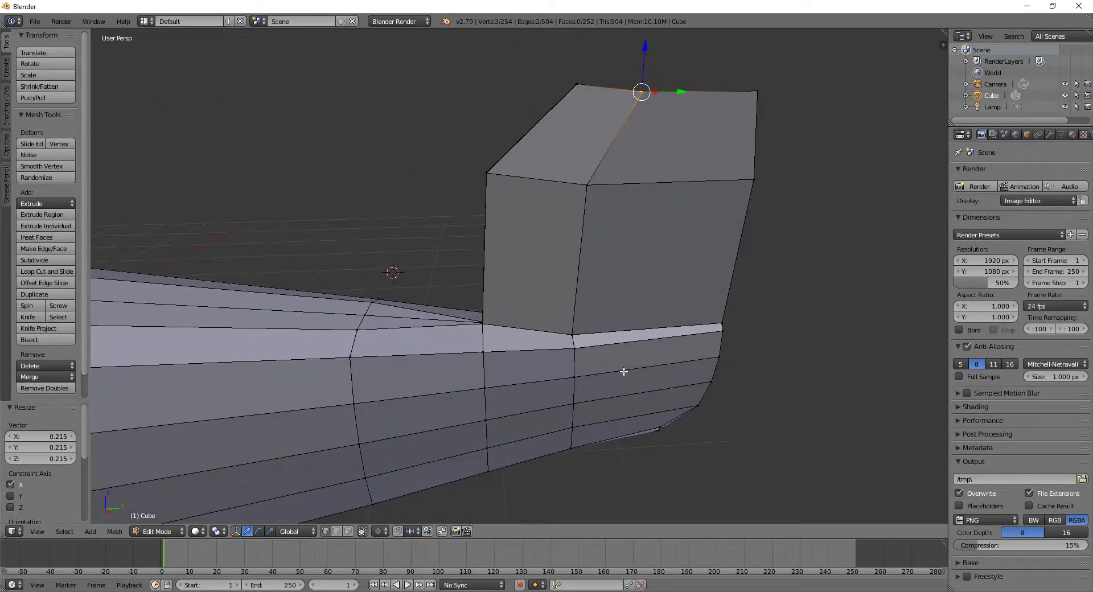
{"action": "right_click", "coordinate": [486, 173]}
{"action": "mouse_move", "coordinate": [520, 224]}
{"action": "middle_mouse_down"}
{"action": "mouse_move", "coordinate": [597, 217]}
{"action": "mouse_move", "coordinate": [612, 285]}
{"action": "middle_mouse_up"}
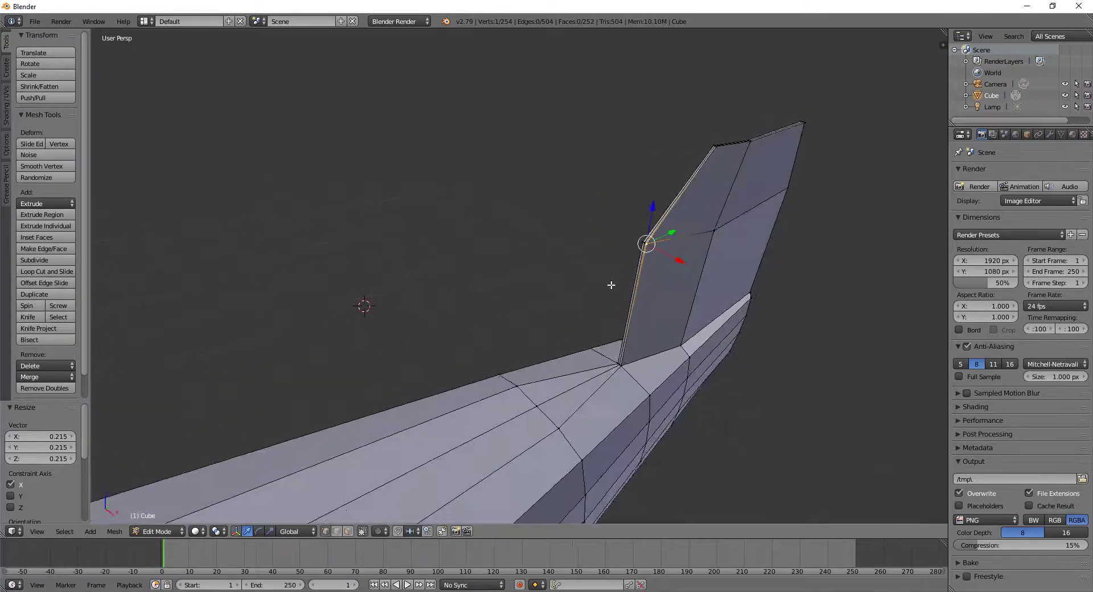
{"action": "scroll", "coordinate": [612, 285], "scroll_direction": "up", "scroll_amount": 3}
{"action": "right_click", "coordinate": [771, 203], "text": "alt"}
{"action": "mouse_move", "coordinate": [782, 208]}
{"action": "middle_mouse_down"}
{"action": "mouse_move", "coordinate": [825, 239]}
{"action": "mouse_move", "coordinate": [618, 225]}
{"action": "mouse_move", "coordinate": [542, 254]}
{"action": "middle_mouse_up"}
{"action": "left_click_drag", "start_coordinate": [501, 250], "coordinate": [571, 273]}
{"action": "middle_click_drag", "start_coordinate": [556, 261], "coordinate": [579, 247]}
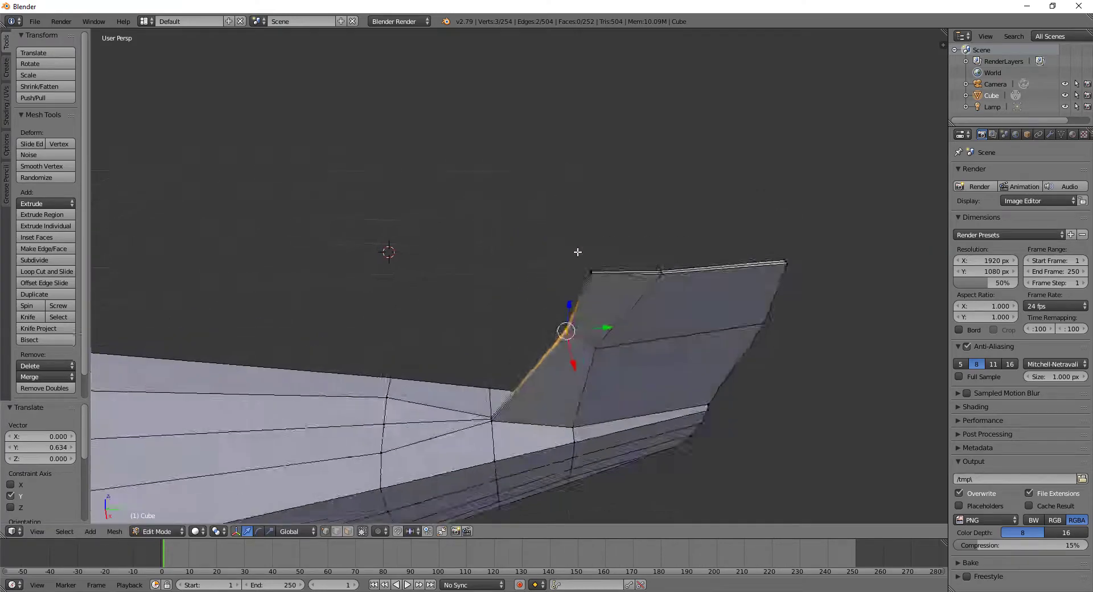
Step: Slide the fin's top front corner back and lower it slightly
{"action": "scroll", "coordinate": [578, 247], "scroll_direction": "up", "scroll_amount": 3}
{"action": "right_click", "coordinate": [716, 262], "text": "shift"}
{"action": "right_click", "coordinate": [706, 260]}
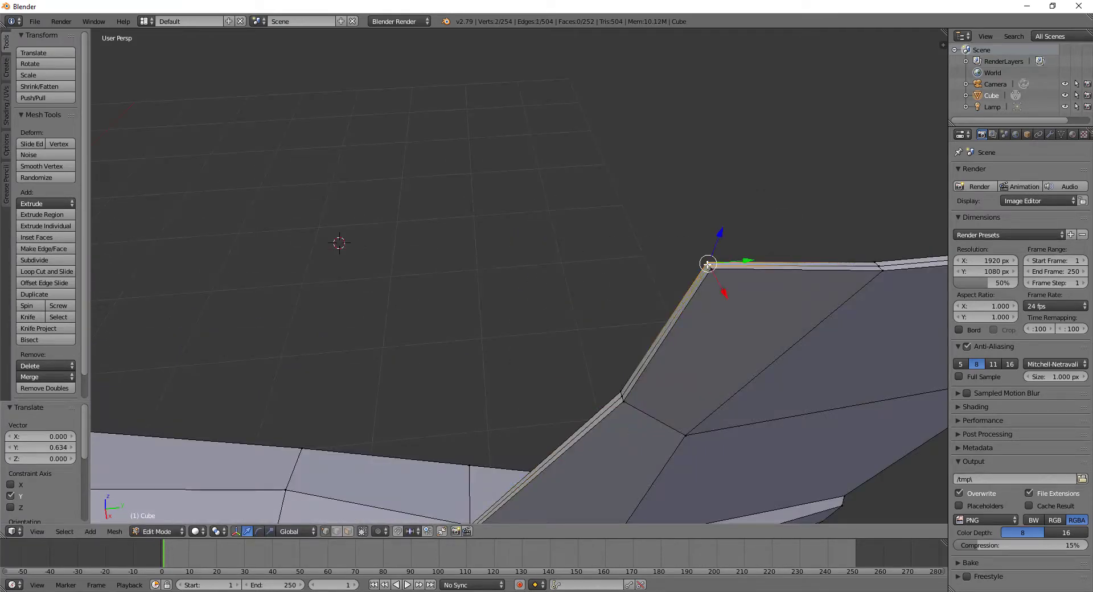
{"action": "right_click", "coordinate": [706, 261], "text": "shift"}
{"action": "right_click", "coordinate": [706, 261], "text": "shift"}
{"action": "right_click", "coordinate": [708, 263], "text": "alt"}
{"action": "scroll", "coordinate": [712, 243], "scroll_direction": "down", "scroll_amount": 2}
{"action": "middle_click_drag", "start_coordinate": [713, 243], "coordinate": [727, 261]}
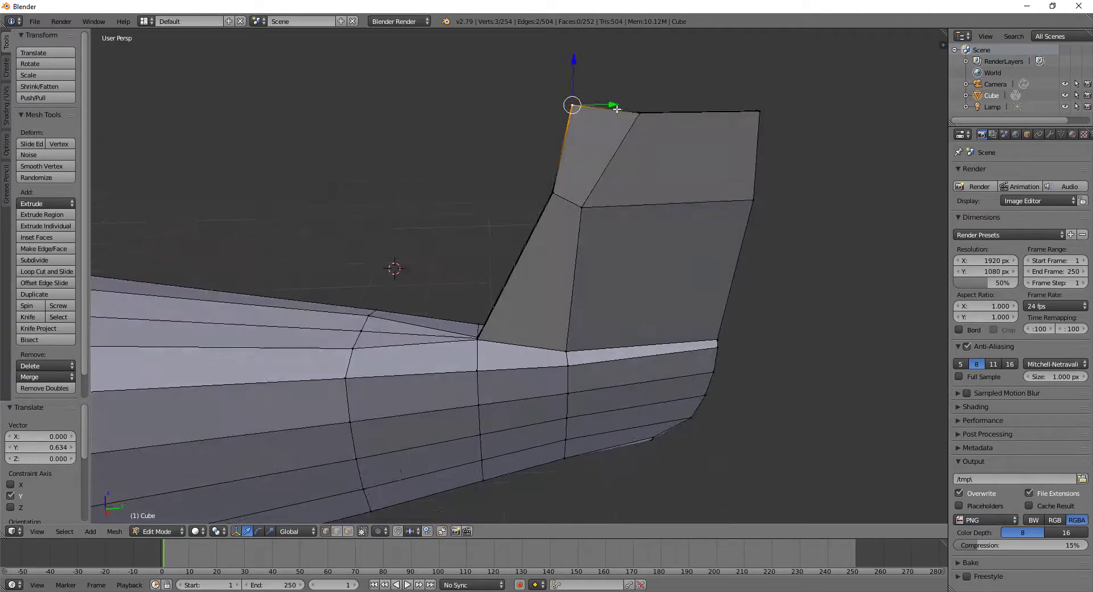
{"action": "left_click_drag", "start_coordinate": [617, 108], "coordinate": [658, 114]}
{"action": "left_click_drag", "start_coordinate": [614, 61], "coordinate": [619, 72]}
{"action": "mouse_move", "coordinate": [618, 72]}
{"action": "middle_mouse_down"}
{"action": "mouse_move", "coordinate": [701, 237]}
{"action": "mouse_move", "coordinate": [702, 225]}
{"action": "mouse_move", "coordinate": [693, 258]}
{"action": "mouse_move", "coordinate": [759, 247]}
{"action": "mouse_move", "coordinate": [769, 275]}
{"action": "middle_mouse_up"}
Step: Scale the front-edge vertices to 0.516 along X, move them back 0.347 on Y, and exit Edit Mode
{"action": "right_click", "coordinate": [740, 273], "text": "shift"}
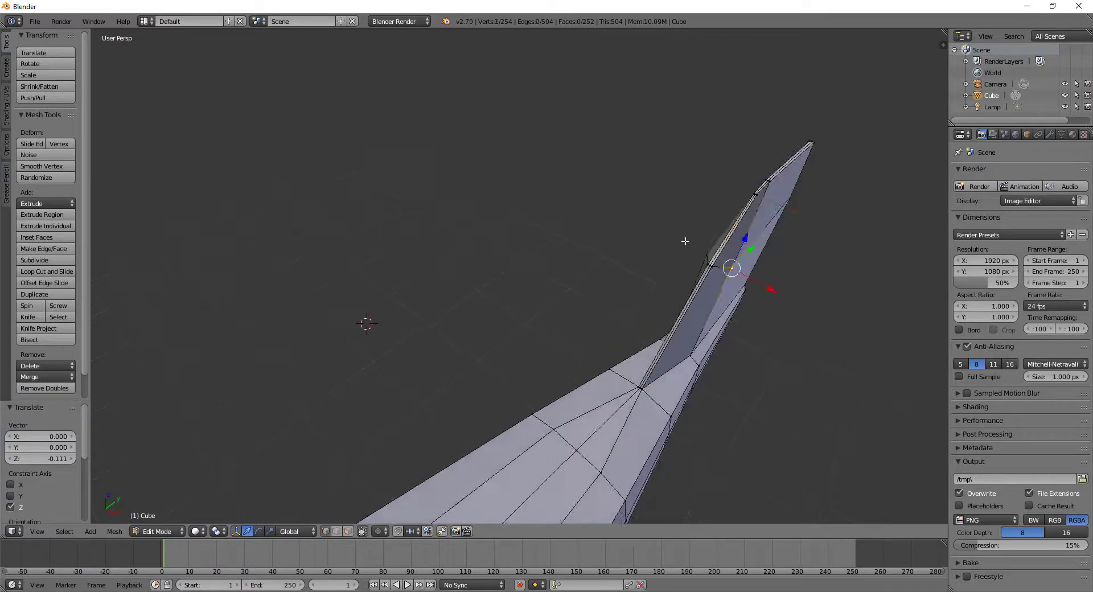
{"action": "key", "text": "s"}
{"action": "key", "text": "x"}
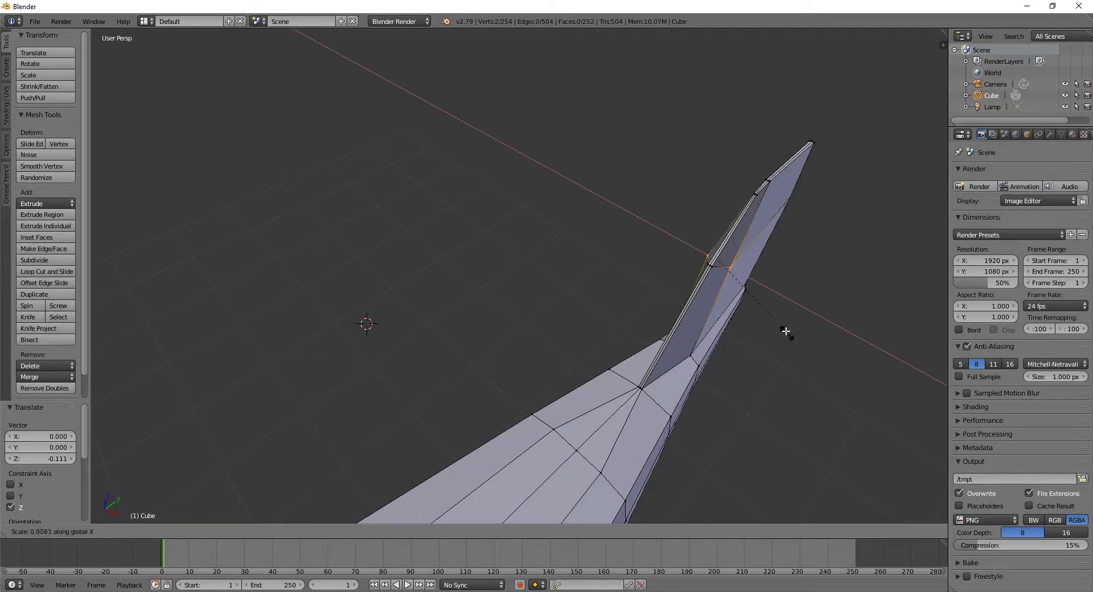
{"action": "left_click", "coordinate": [763, 296]}
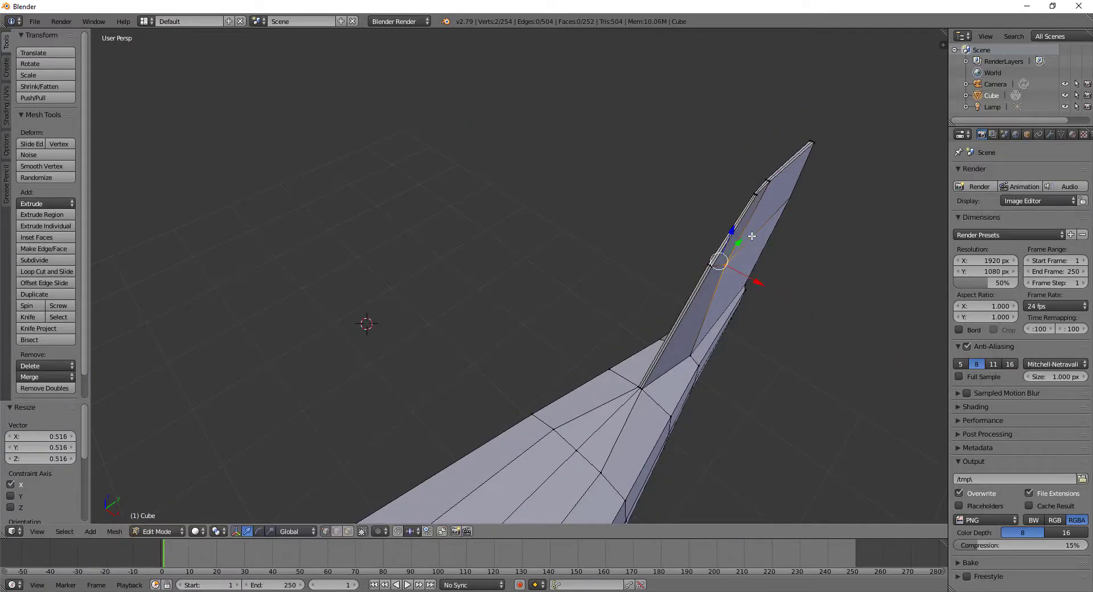
{"action": "key", "text": "g"}
{"action": "key", "text": "y"}
{"action": "left_click", "coordinate": [817, 286]}
{"action": "middle_click_drag", "start_coordinate": [818, 285], "coordinate": [771, 251]}
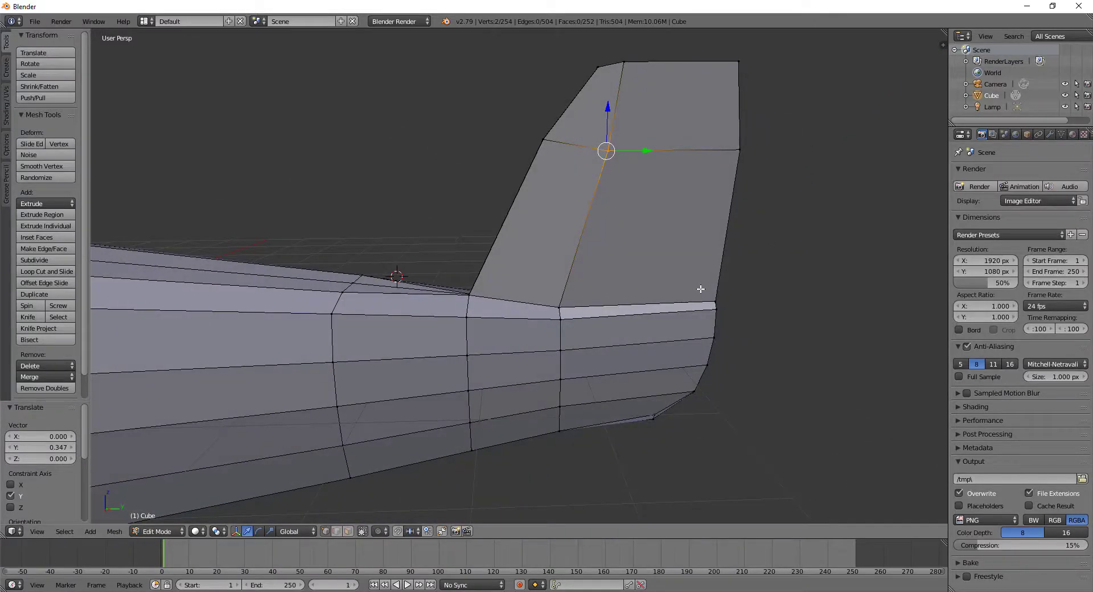
{"action": "key", "text": "Tab"}
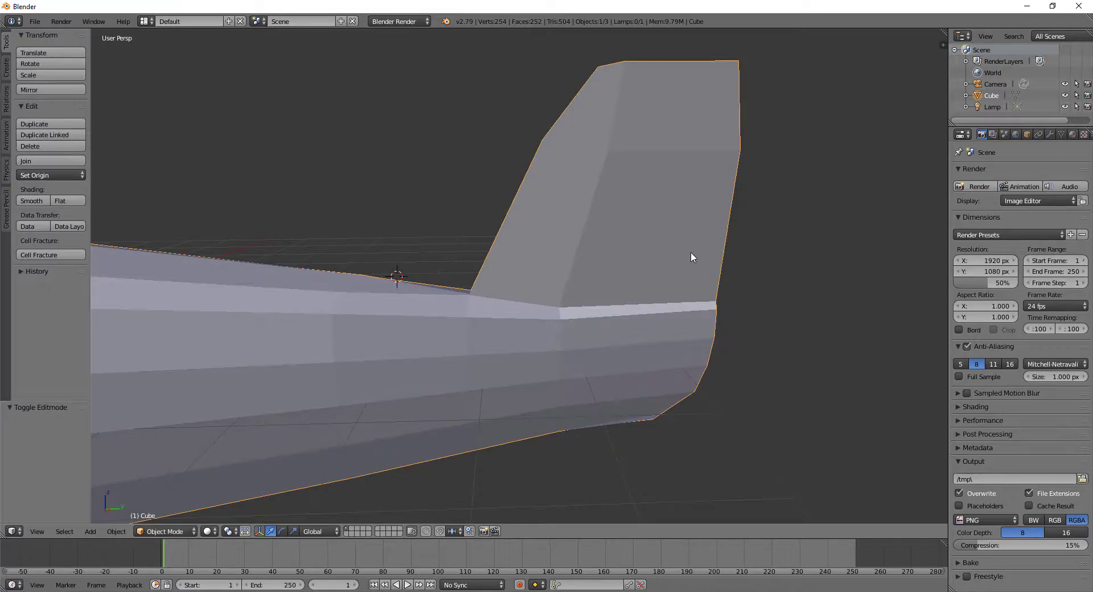
Step: Select the fin's top corner region and slide its top edge back along Y
{"action": "key", "text": "Tab"}
{"action": "middle_click_drag", "start_coordinate": [693, 250], "coordinate": [673, 287]}
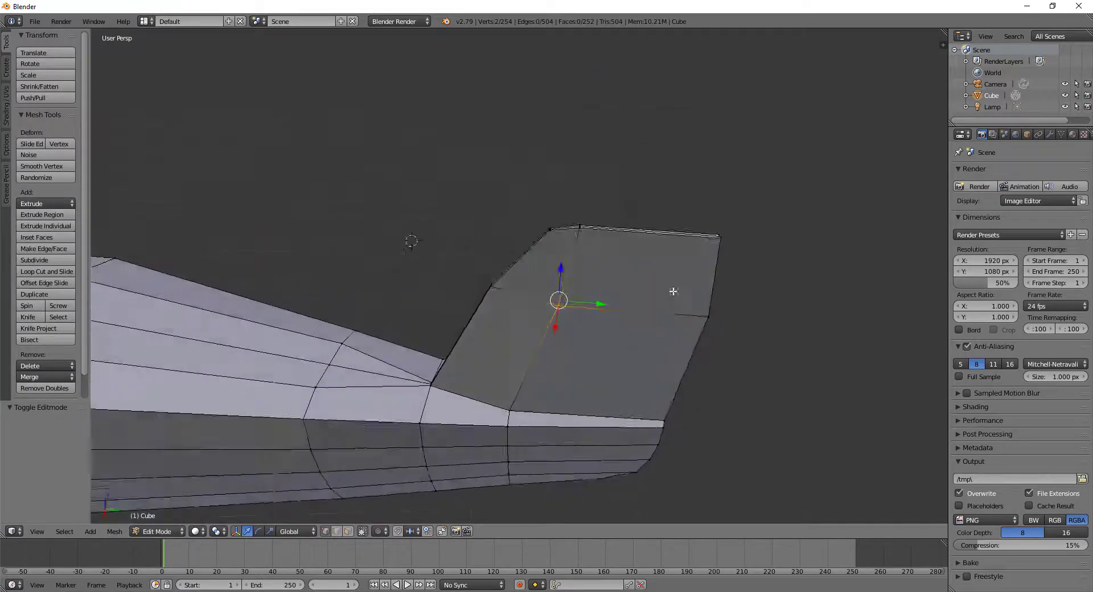
{"action": "right_click", "coordinate": [707, 237]}
{"action": "key", "text": "ctrl+KP_Add"}
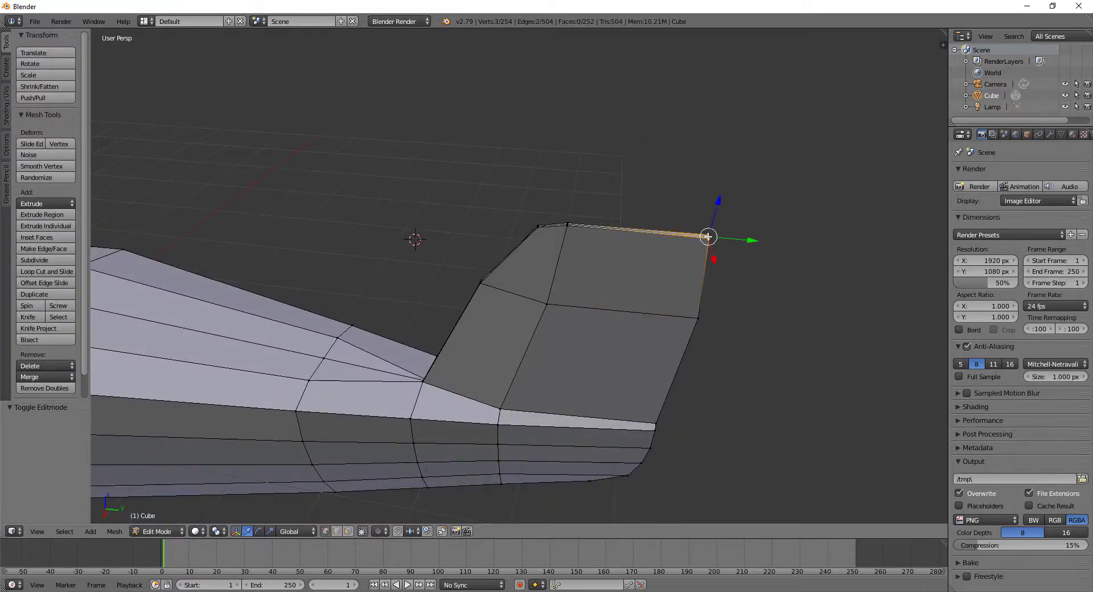
{"action": "left_click_drag", "start_coordinate": [762, 242], "coordinate": [688, 228]}
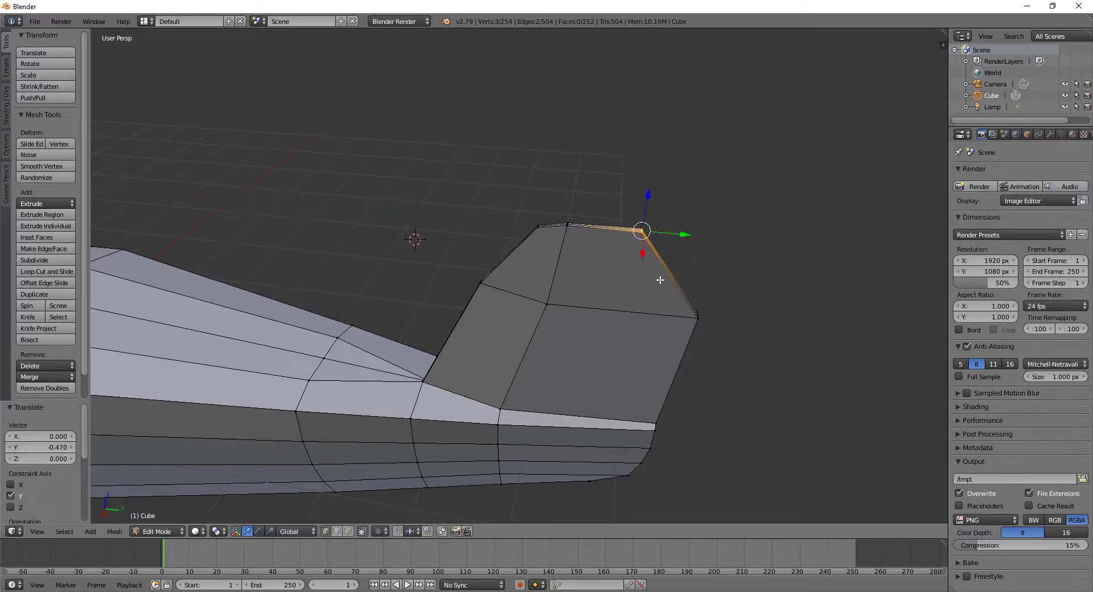
Step: Add two loop cuts near the fin top and widen the new band 1.113 along Y
{"action": "key", "text": "ctrl+r"}
{"action": "left_click", "coordinate": [659, 279]}
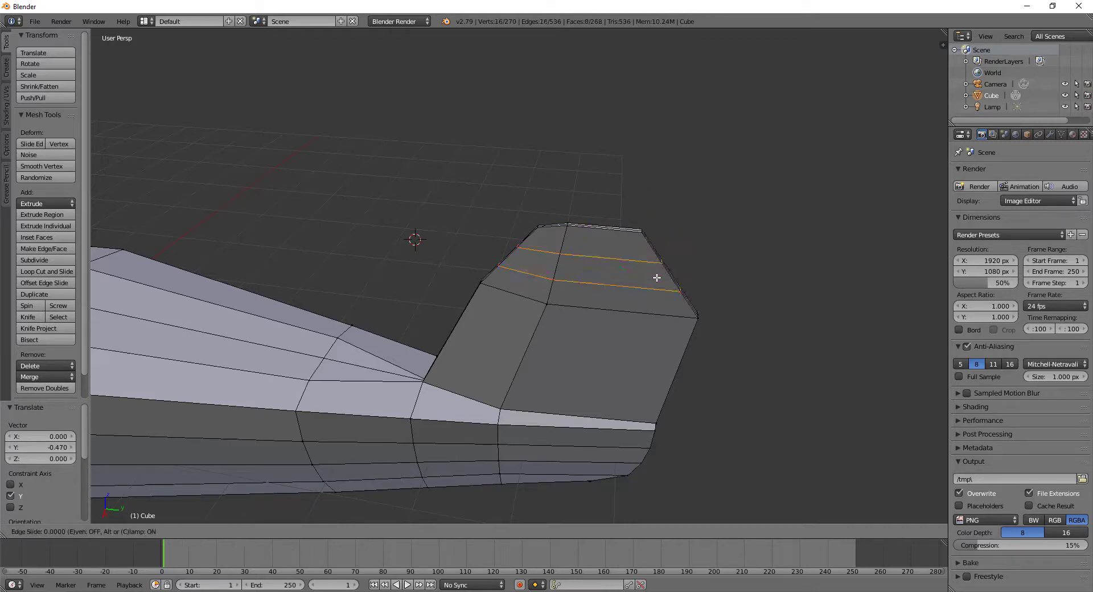
{"action": "left_click", "coordinate": [659, 278]}
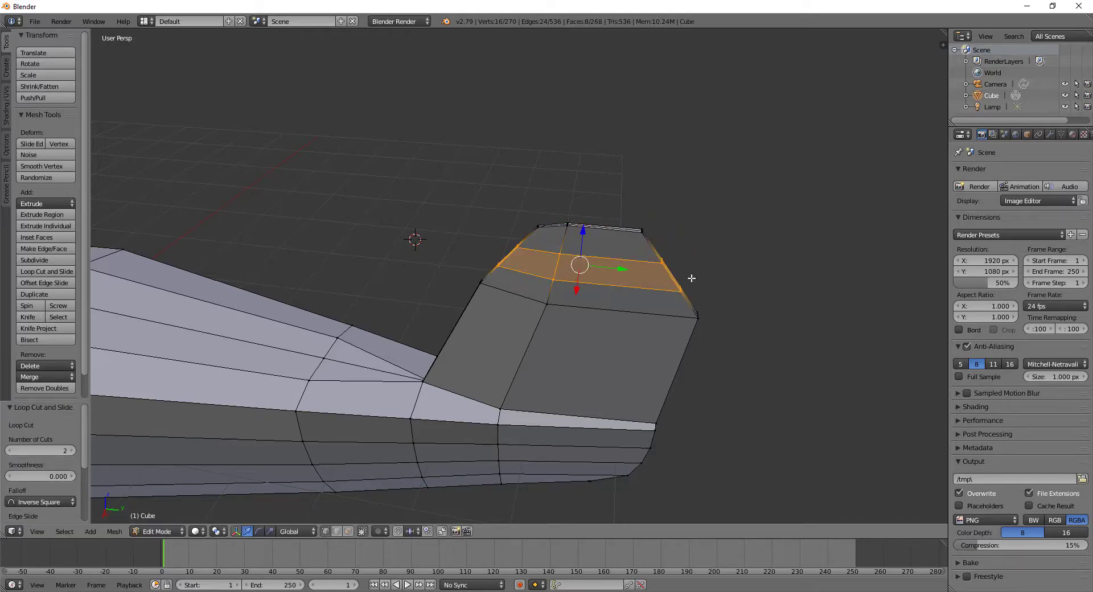
{"action": "scroll", "coordinate": [665, 276], "scroll_direction": "up", "scroll_amount": 2}
{"action": "key", "text": "s"}
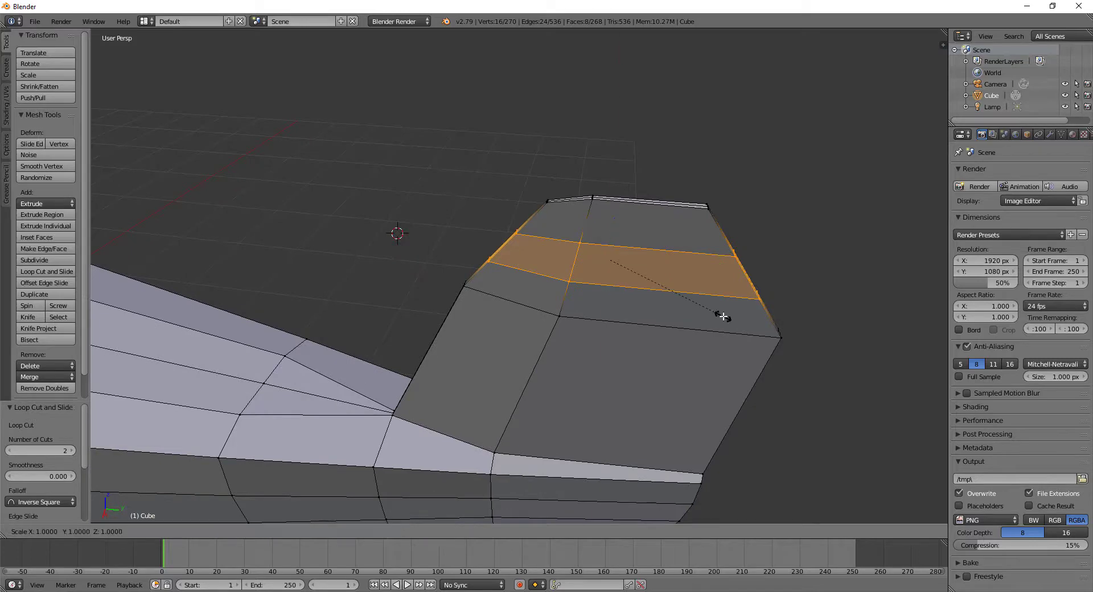
{"action": "key", "text": "y"}
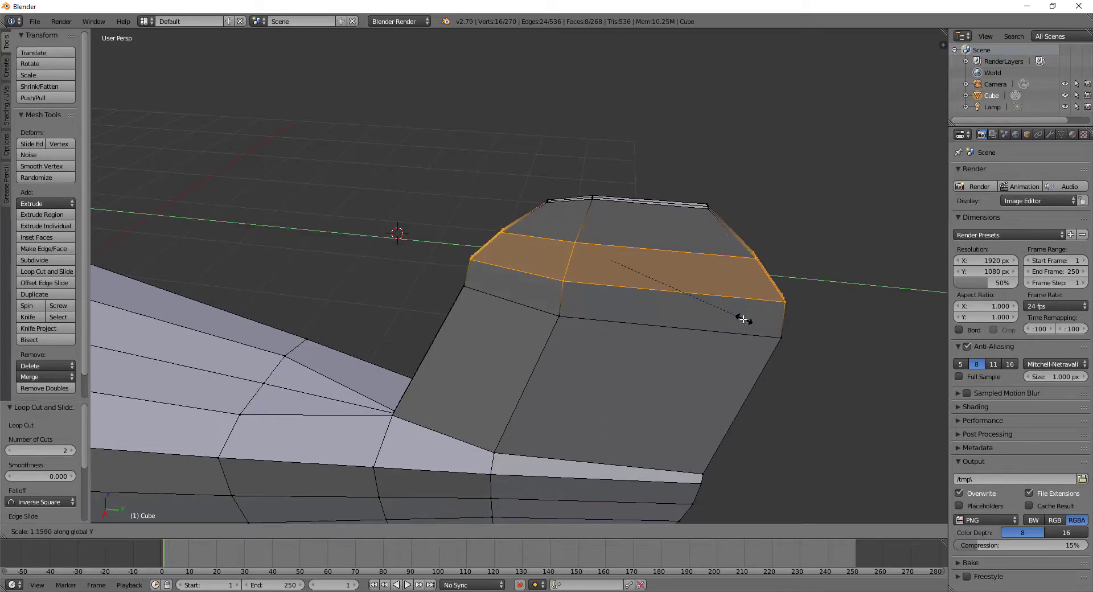
{"action": "left_click", "coordinate": [736, 318]}
Step: Shift the selected fin-band vertices along Y, then return to Object Mode
{"action": "mouse_move", "coordinate": [672, 319]}
{"action": "middle_mouse_down"}
{"action": "mouse_move", "coordinate": [678, 303]}
{"action": "mouse_move", "coordinate": [696, 309]}
{"action": "mouse_move", "coordinate": [687, 324]}
{"action": "middle_mouse_up"}
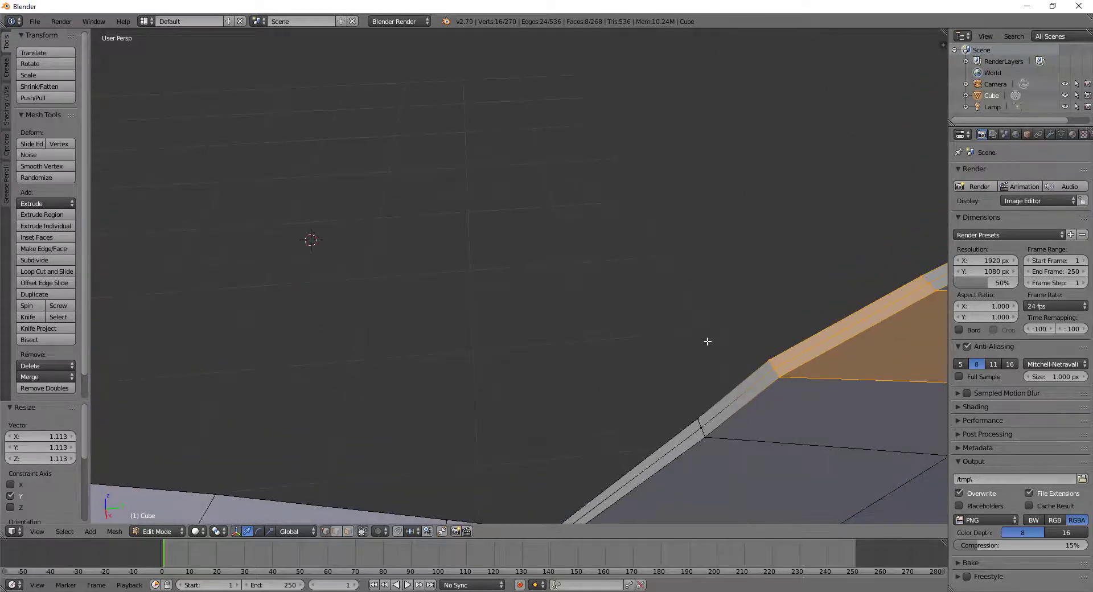
{"action": "right_click", "coordinate": [770, 361]}
{"action": "right_click", "coordinate": [778, 376], "text": "shift"}
{"action": "right_click", "coordinate": [919, 278], "text": "shift"}
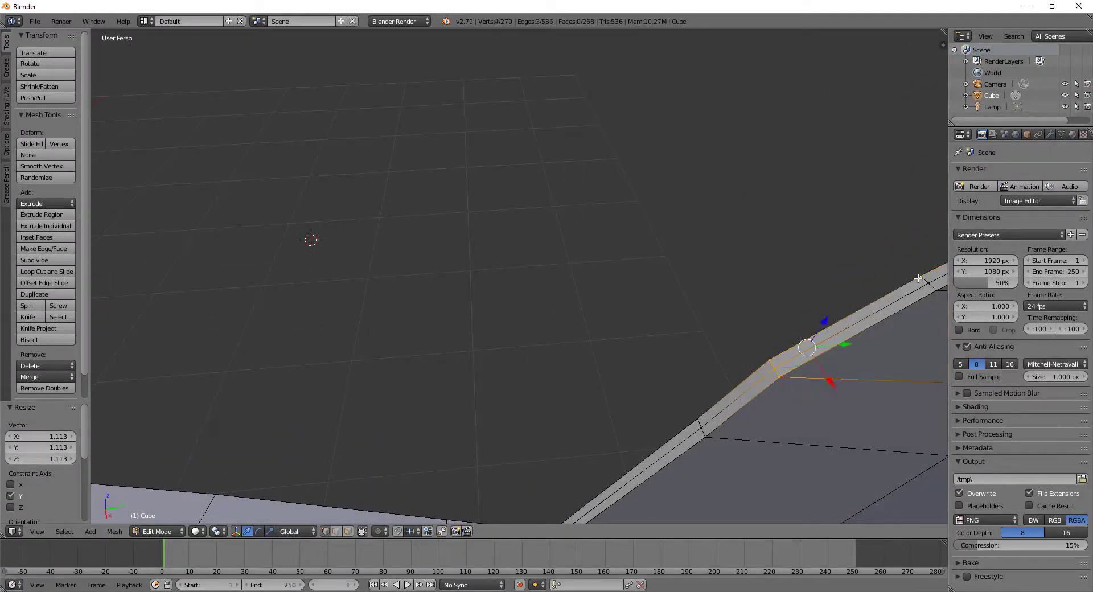
{"action": "right_click", "coordinate": [922, 282], "text": "shift"}
{"action": "right_click", "coordinate": [935, 296], "text": "shift"}
{"action": "key", "text": "KP_Decimal"}
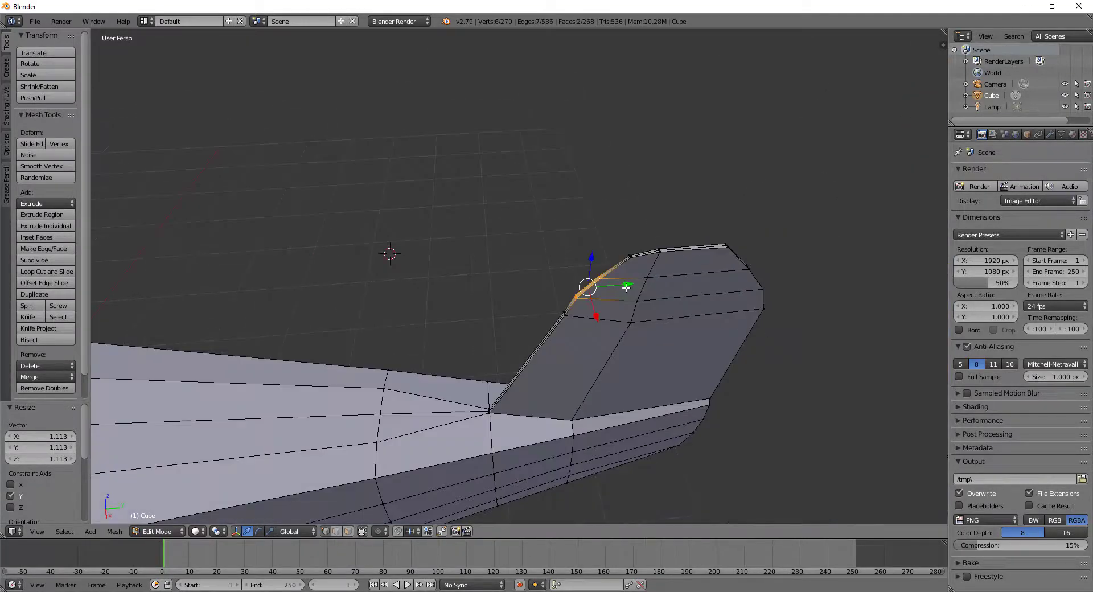
{"action": "left_click_drag", "start_coordinate": [626, 287], "coordinate": [633, 289]}
{"action": "left_click", "coordinate": [633, 288]}
{"action": "mouse_move", "coordinate": [633, 288]}
{"action": "middle_mouse_down"}
{"action": "mouse_move", "coordinate": [665, 340]}
{"action": "mouse_move", "coordinate": [521, 323]}
{"action": "middle_mouse_up"}
{"action": "key", "text": "Tab"}
Step: Back in Edit Mode, add a horizontal loop cut along the lower fuselage
{"action": "scroll", "coordinate": [417, 318], "scroll_direction": "down", "scroll_amount": 3}
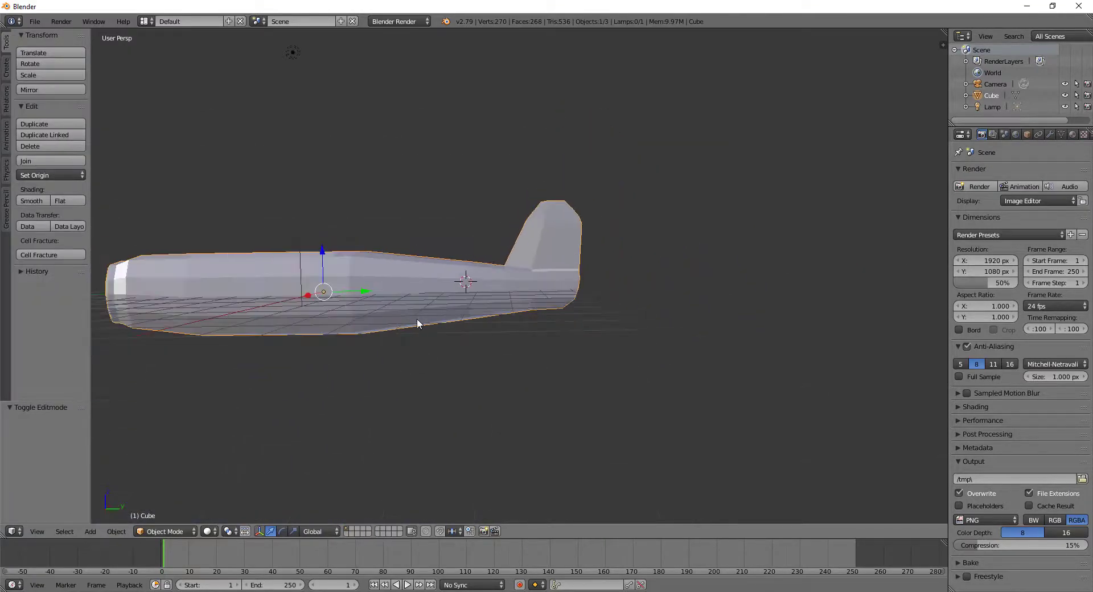
{"action": "scroll", "coordinate": [417, 319], "scroll_direction": "up", "scroll_amount": 3}
{"action": "mouse_move", "coordinate": [416, 319]}
{"action": "middle_mouse_down"}
{"action": "mouse_move", "coordinate": [464, 330]}
{"action": "mouse_move", "coordinate": [438, 399]}
{"action": "mouse_move", "coordinate": [644, 361]}
{"action": "mouse_move", "coordinate": [696, 378]}
{"action": "mouse_move", "coordinate": [774, 363]}
{"action": "mouse_move", "coordinate": [532, 356]}
{"action": "mouse_move", "coordinate": [534, 367]}
{"action": "mouse_move", "coordinate": [393, 339]}
{"action": "mouse_move", "coordinate": [451, 350]}
{"action": "mouse_move", "coordinate": [397, 304]}
{"action": "mouse_move", "coordinate": [410, 320]}
{"action": "mouse_move", "coordinate": [449, 320]}
{"action": "mouse_move", "coordinate": [475, 284]}
{"action": "mouse_move", "coordinate": [454, 304]}
{"action": "mouse_move", "coordinate": [427, 256]}
{"action": "middle_mouse_up"}
{"action": "scroll", "coordinate": [439, 399], "scroll_direction": "down", "scroll_amount": 3}
{"action": "key", "text": "Tab"}
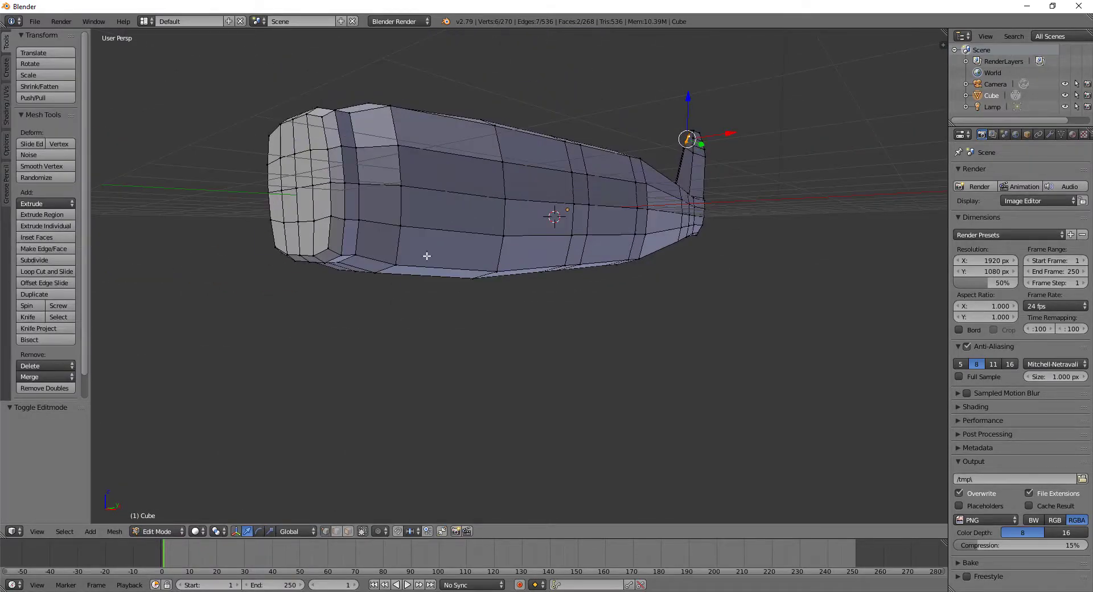
{"action": "key", "text": "ctrl+r"}
{"action": "left_click", "coordinate": [402, 243]}
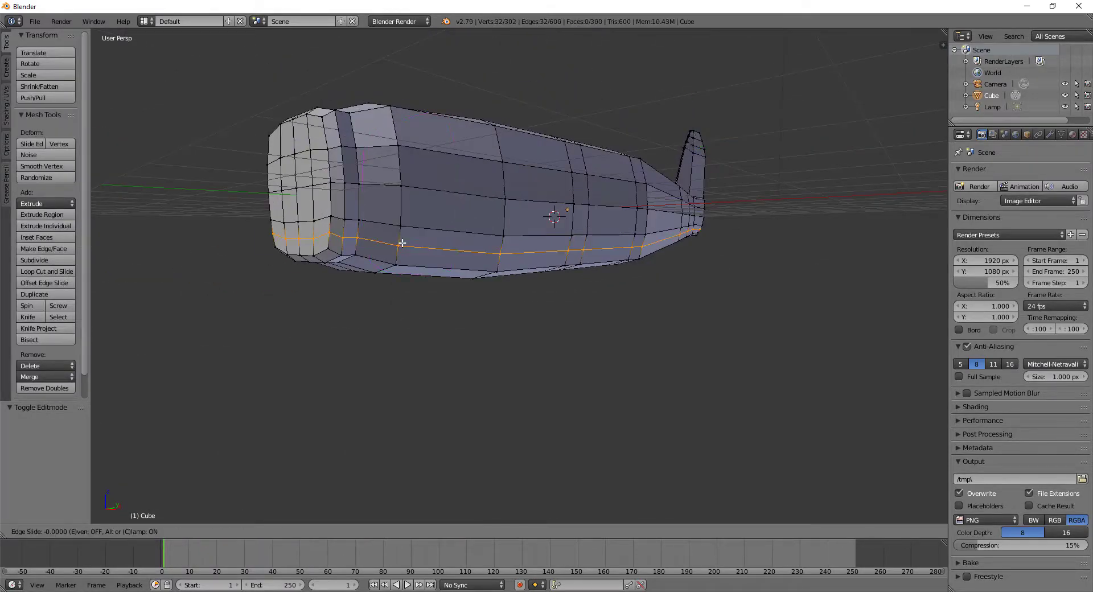
{"action": "left_click", "coordinate": [403, 243]}
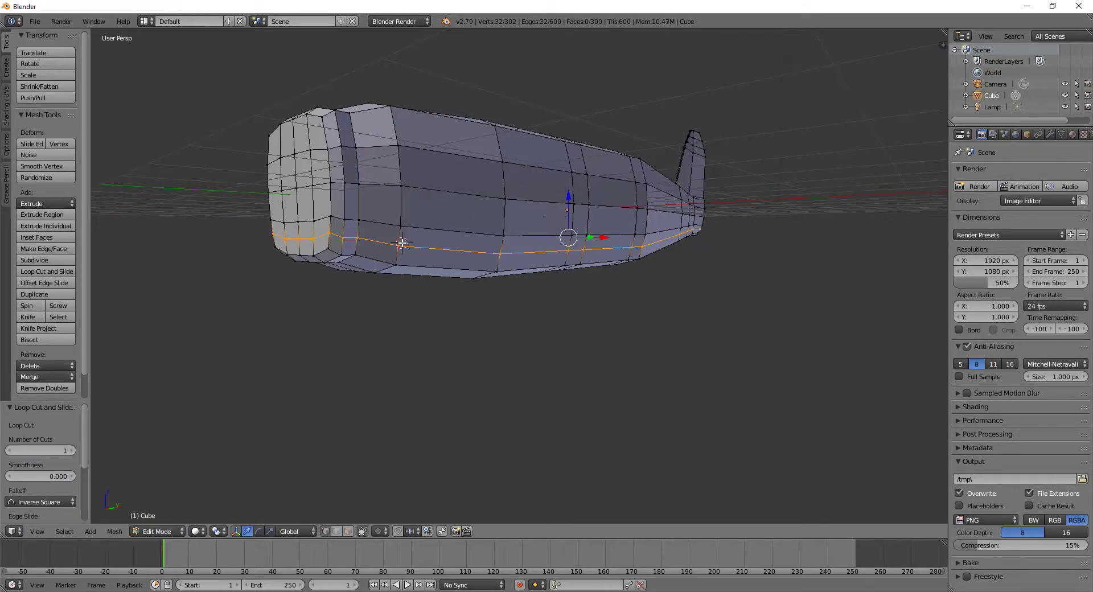
Step: Cut a second horizontal loop below the first, then switch to the biplane reference photo
{"action": "mouse_move", "coordinate": [514, 315]}
{"action": "middle_mouse_down"}
{"action": "mouse_move", "coordinate": [454, 308]}
{"action": "mouse_move", "coordinate": [490, 330]}
{"action": "middle_mouse_up"}
{"action": "scroll", "coordinate": [501, 330], "scroll_direction": "up", "scroll_amount": 3}
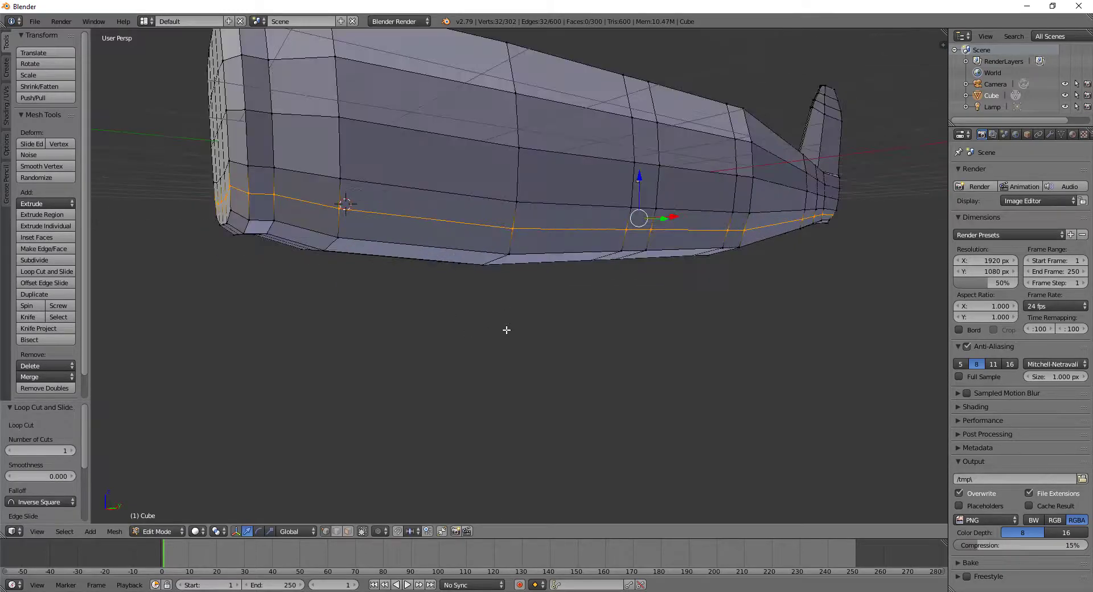
{"action": "key", "text": "ctrl+r"}
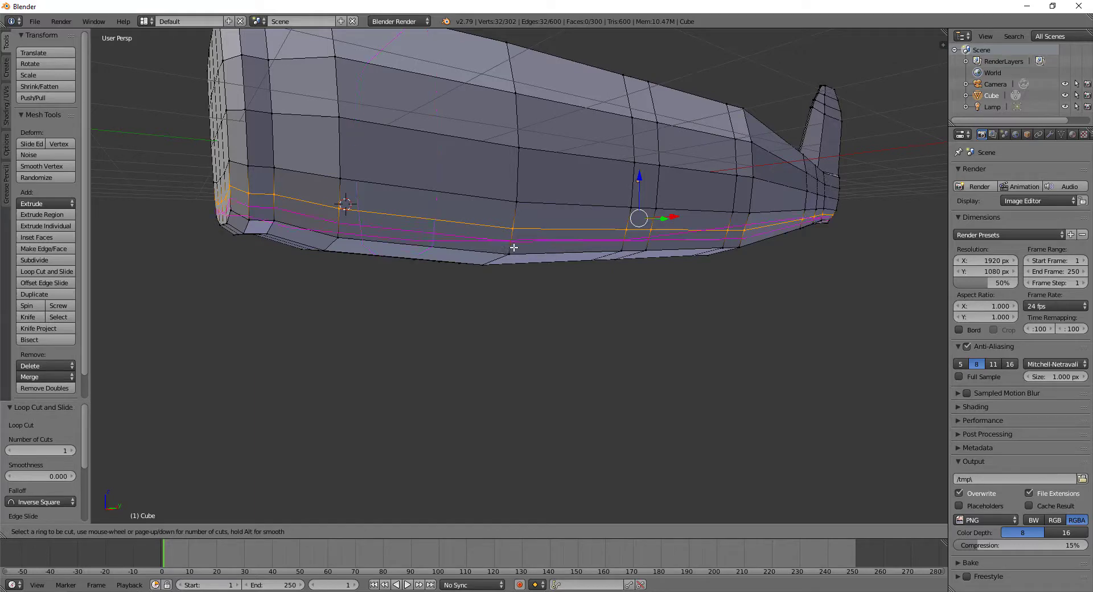
{"action": "left_click", "coordinate": [513, 249]}
{"action": "left_click", "coordinate": [520, 256]}
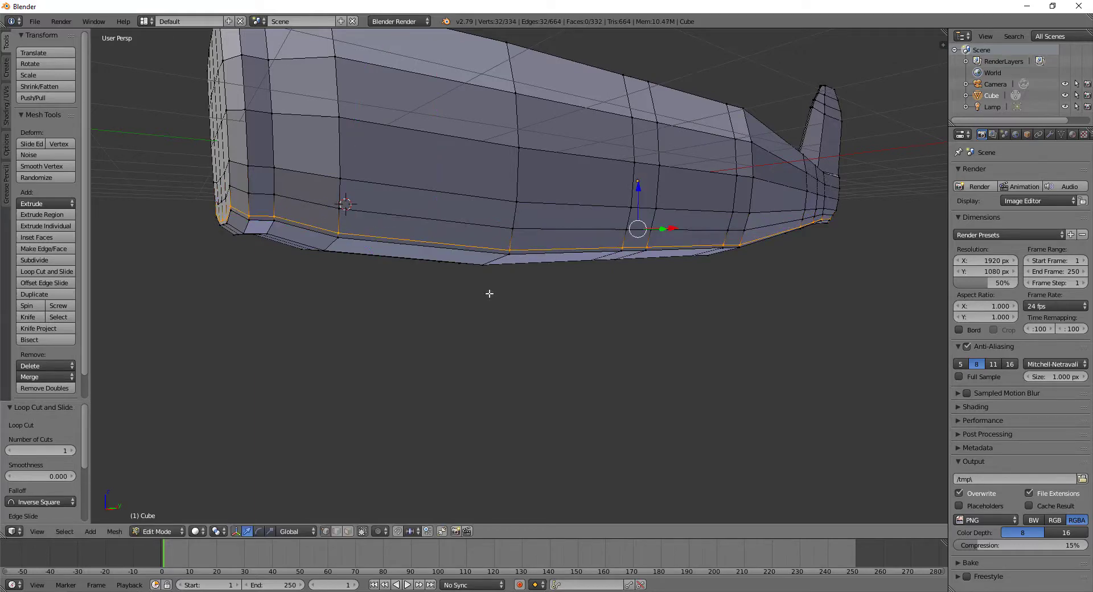
{"action": "scroll", "coordinate": [490, 302], "scroll_direction": "up", "scroll_amount": 2}
{"action": "scroll", "coordinate": [490, 305], "scroll_direction": "up", "scroll_amount": 2}
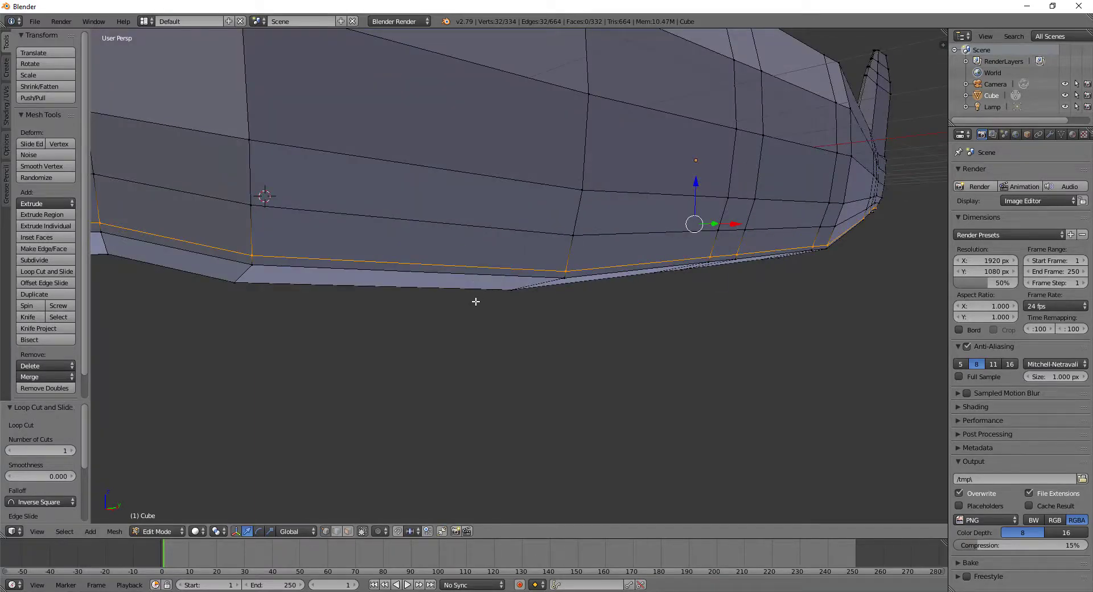
{"action": "scroll", "coordinate": [476, 302], "scroll_direction": "down", "scroll_amount": 3}
{"action": "scroll", "coordinate": [454, 308], "scroll_direction": "down", "scroll_amount": 2}
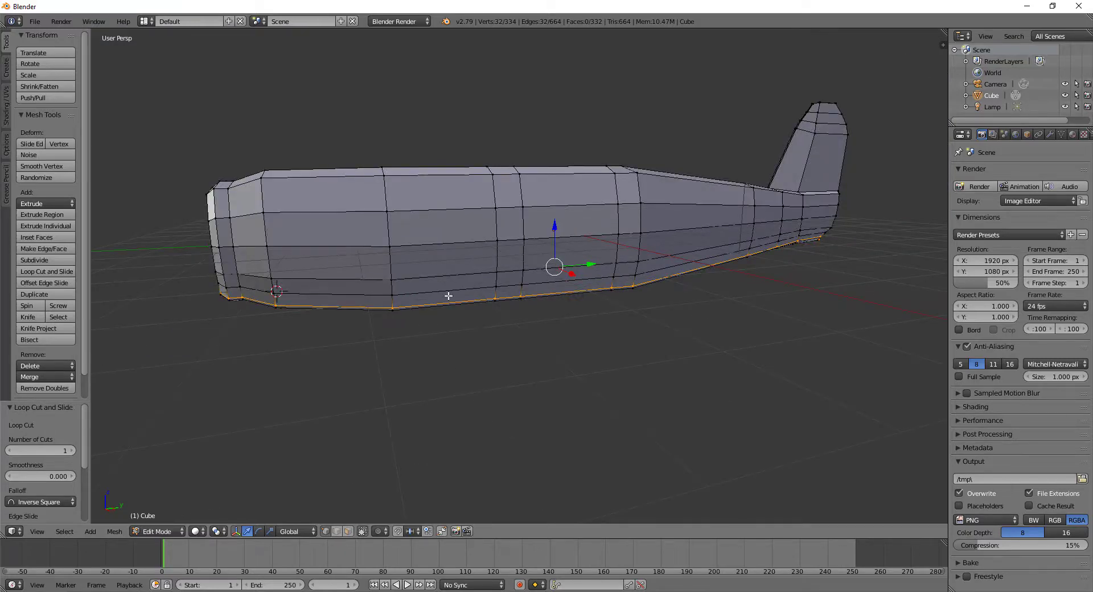
{"action": "mouse_move", "coordinate": [448, 296]}
{"action": "middle_mouse_down"}
{"action": "mouse_move", "coordinate": [442, 324]}
{"action": "mouse_move", "coordinate": [453, 316]}
{"action": "middle_mouse_up"}
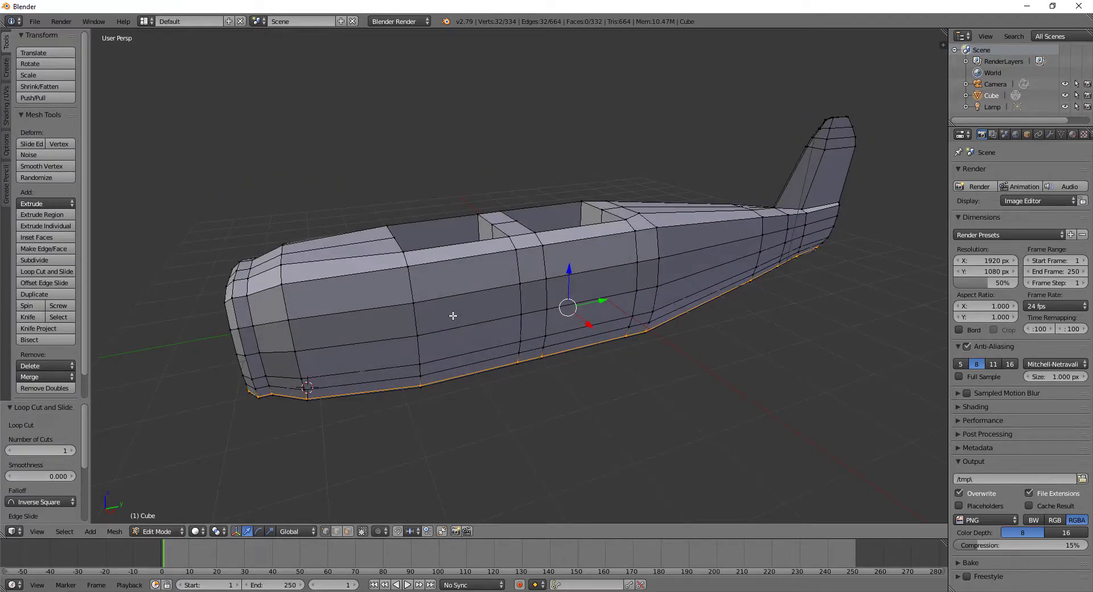
{"action": "key", "text": "alt+Tab"}
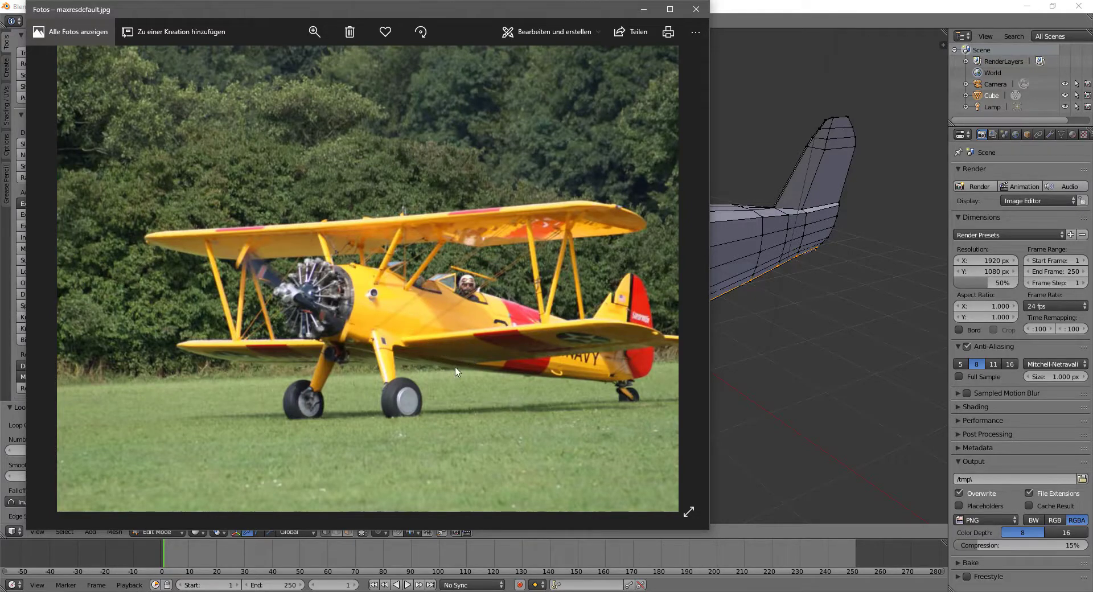
Step: Close the reference photo and add a centred vertical loop cut across the mid-fuselage
{"action": "key", "text": "alt+F4"}
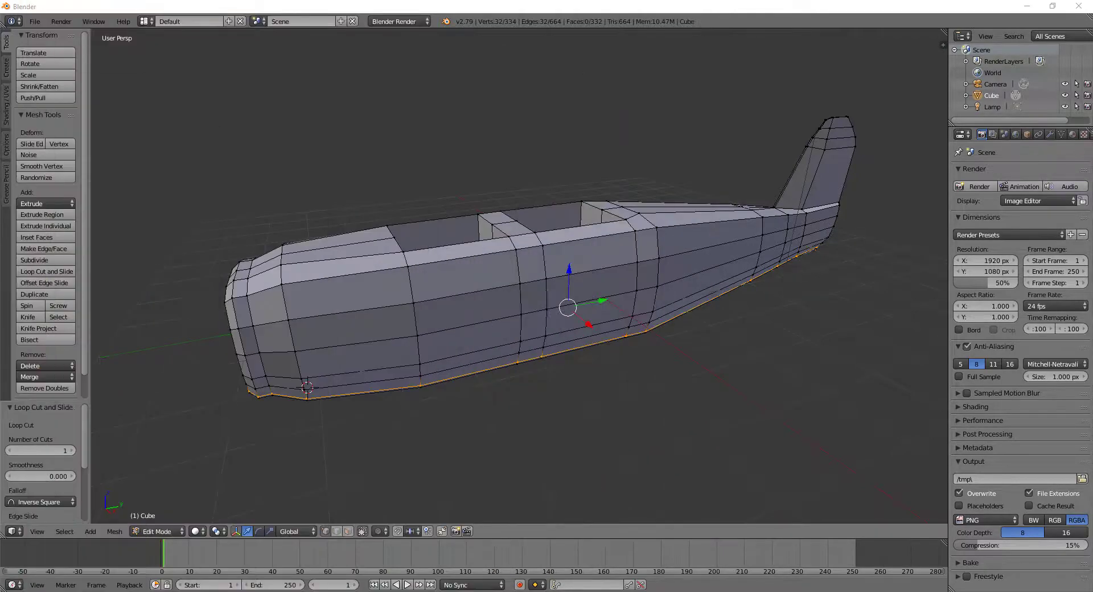
{"action": "middle_click_drag", "start_coordinate": [664, 196], "coordinate": [356, 353]}
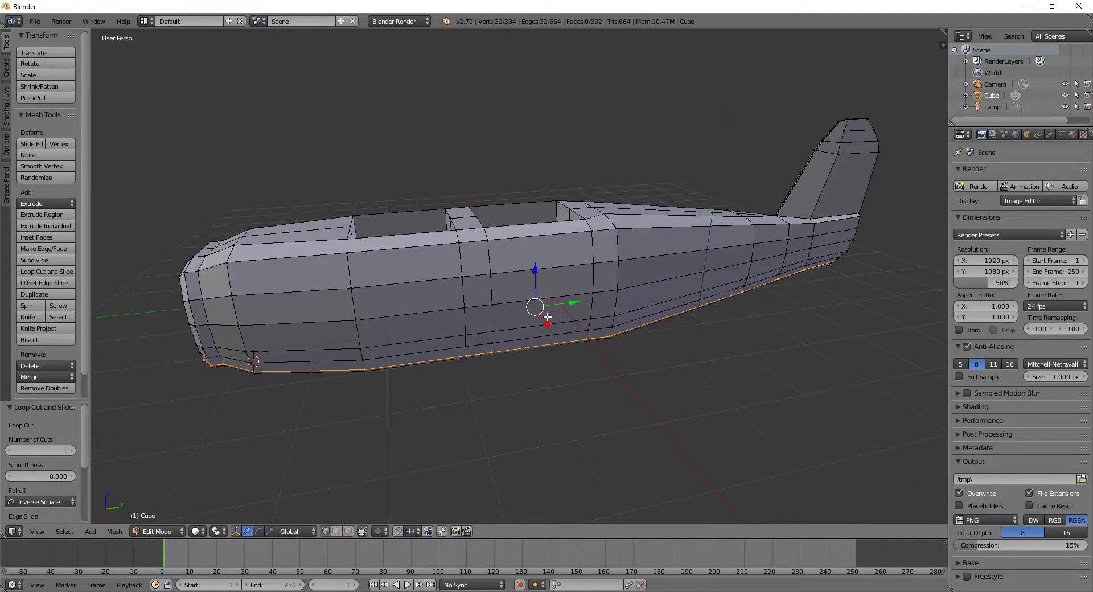
{"action": "key", "text": "ctrl+r"}
{"action": "left_click", "coordinate": [531, 313]}
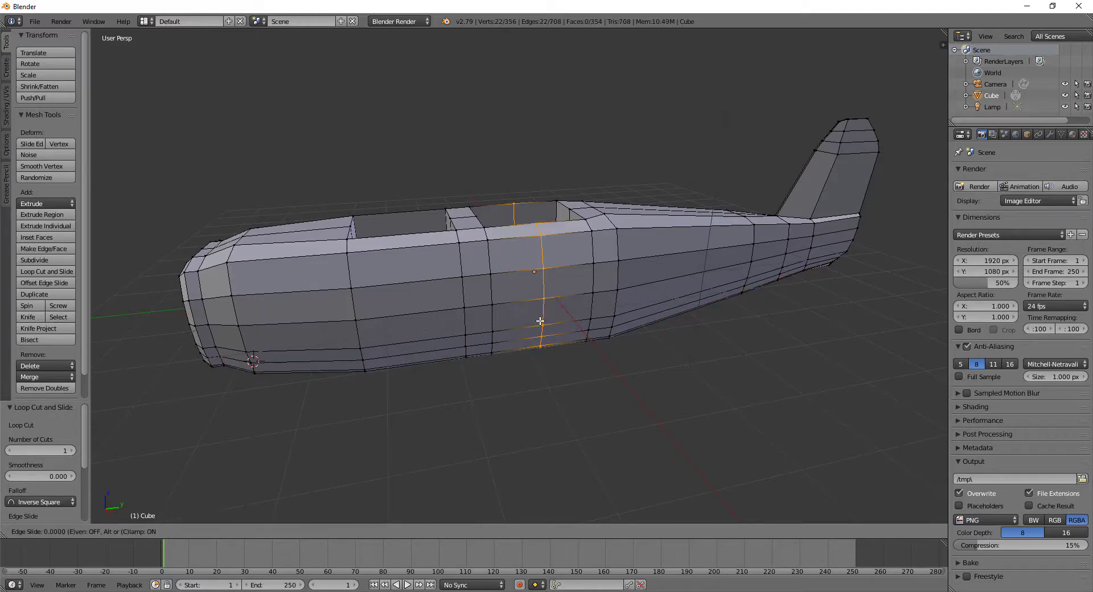
{"action": "right_click", "coordinate": [532, 359]}
{"action": "middle_click_drag", "start_coordinate": [532, 361], "coordinate": [527, 339]}
{"action": "scroll", "coordinate": [527, 338], "scroll_direction": "up", "scroll_amount": 3}
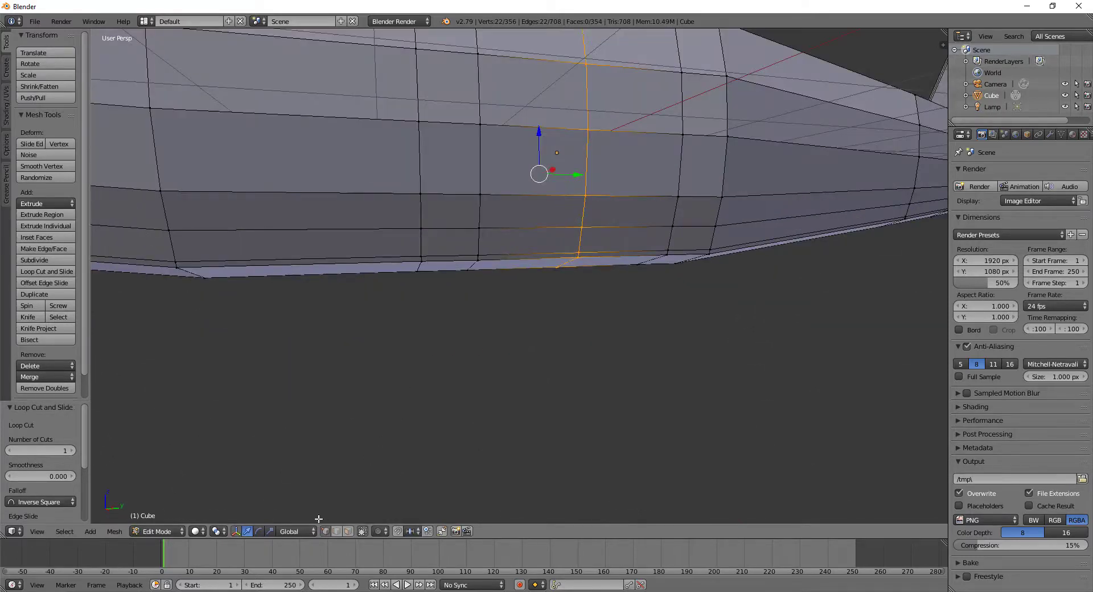
Step: In face select mode, pick three lower side faces as the wing root
{"action": "left_click", "coordinate": [348, 531]}
{"action": "left_click", "coordinate": [276, 255]}
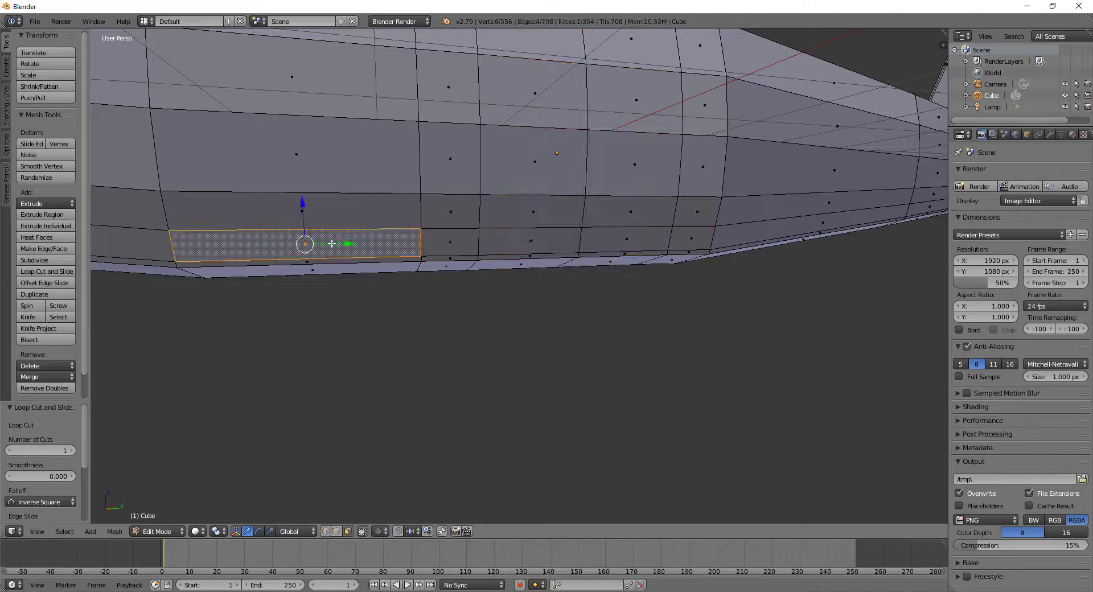
{"action": "left_click", "coordinate": [413, 236], "text": "shift"}
{"action": "left_click", "coordinate": [516, 246], "text": "shift"}
{"action": "scroll", "coordinate": [516, 246], "scroll_direction": "down", "scroll_amount": 5}
{"action": "middle_click_drag", "start_coordinate": [422, 332], "coordinate": [545, 421]}
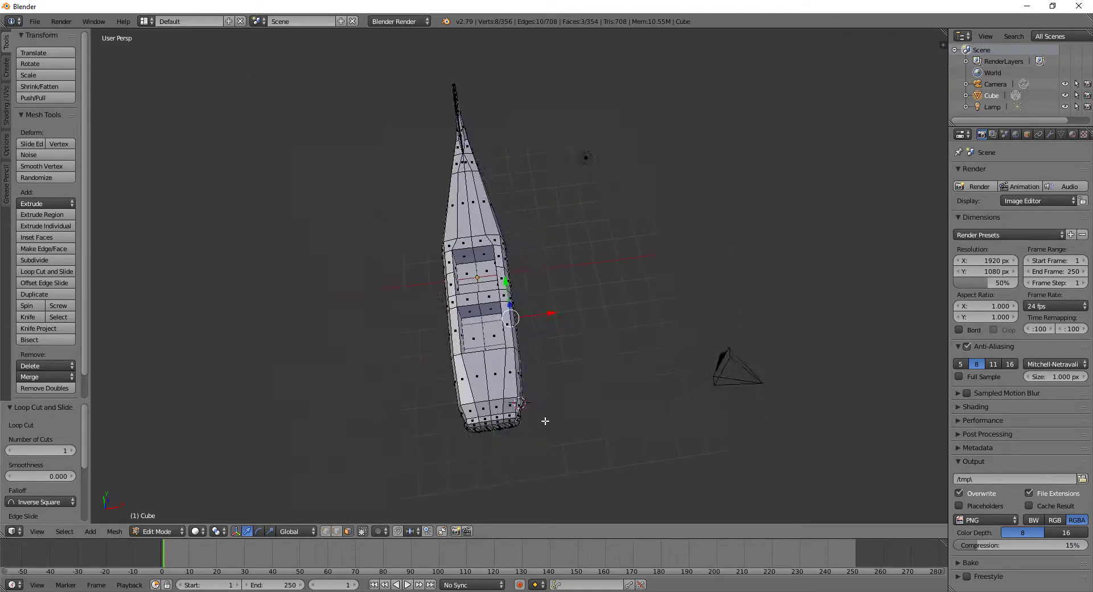
Step: Extrude the lower faces along X into one wing and shift its tip along X
{"action": "key", "text": "e"}
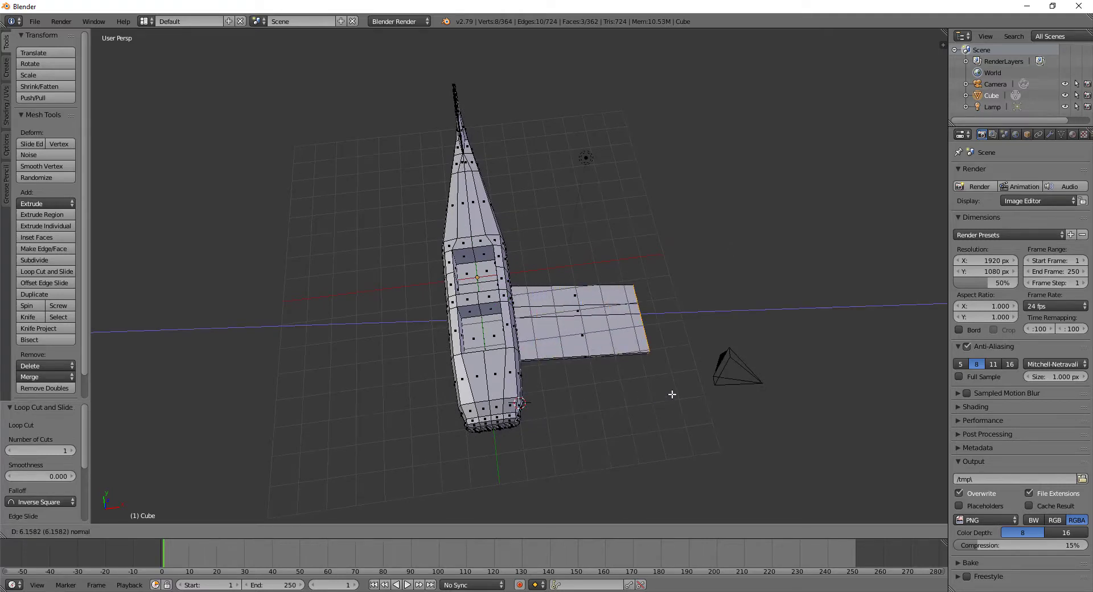
{"action": "key", "text": "y"}
{"action": "key", "text": "x"}
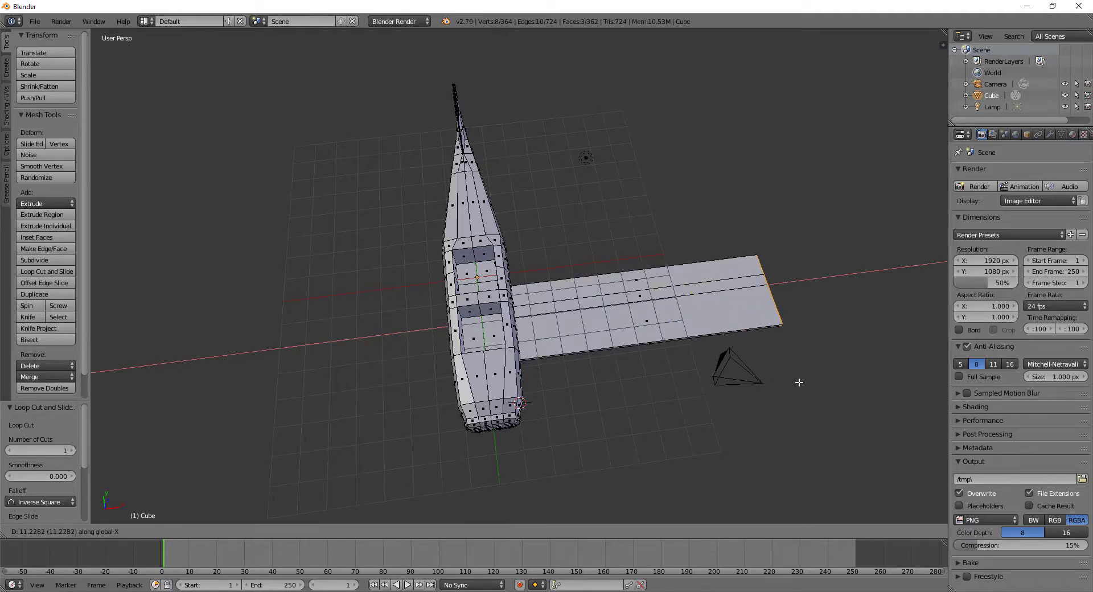
{"action": "left_click", "coordinate": [802, 386]}
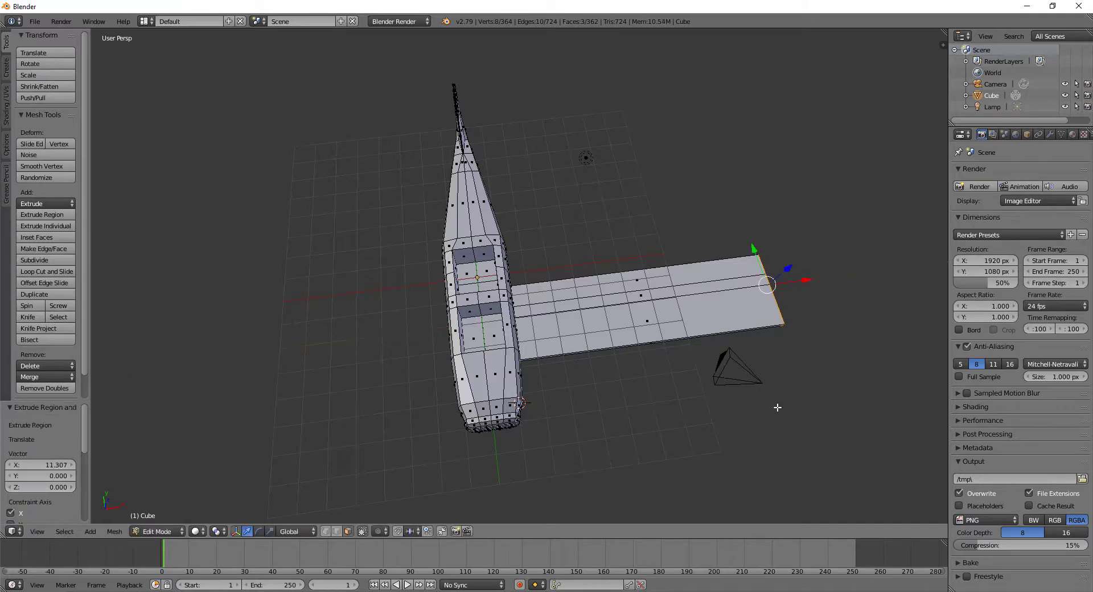
{"action": "mouse_move", "coordinate": [776, 405]}
{"action": "middle_mouse_down"}
{"action": "mouse_move", "coordinate": [686, 296]}
{"action": "mouse_move", "coordinate": [736, 249]}
{"action": "mouse_move", "coordinate": [744, 316]}
{"action": "mouse_move", "coordinate": [823, 293]}
{"action": "middle_mouse_up"}
{"action": "left_click_drag", "start_coordinate": [828, 285], "coordinate": [800, 285]}
{"action": "mouse_move", "coordinate": [716, 349]}
{"action": "middle_mouse_down"}
{"action": "mouse_move", "coordinate": [672, 278]}
{"action": "mouse_move", "coordinate": [715, 371]}
{"action": "mouse_move", "coordinate": [547, 386]}
{"action": "mouse_move", "coordinate": [563, 398]}
{"action": "mouse_move", "coordinate": [805, 344]}
{"action": "mouse_move", "coordinate": [598, 344]}
{"action": "mouse_move", "coordinate": [624, 375]}
{"action": "middle_mouse_up"}
{"action": "scroll", "coordinate": [625, 375], "scroll_direction": "up", "scroll_amount": 3}
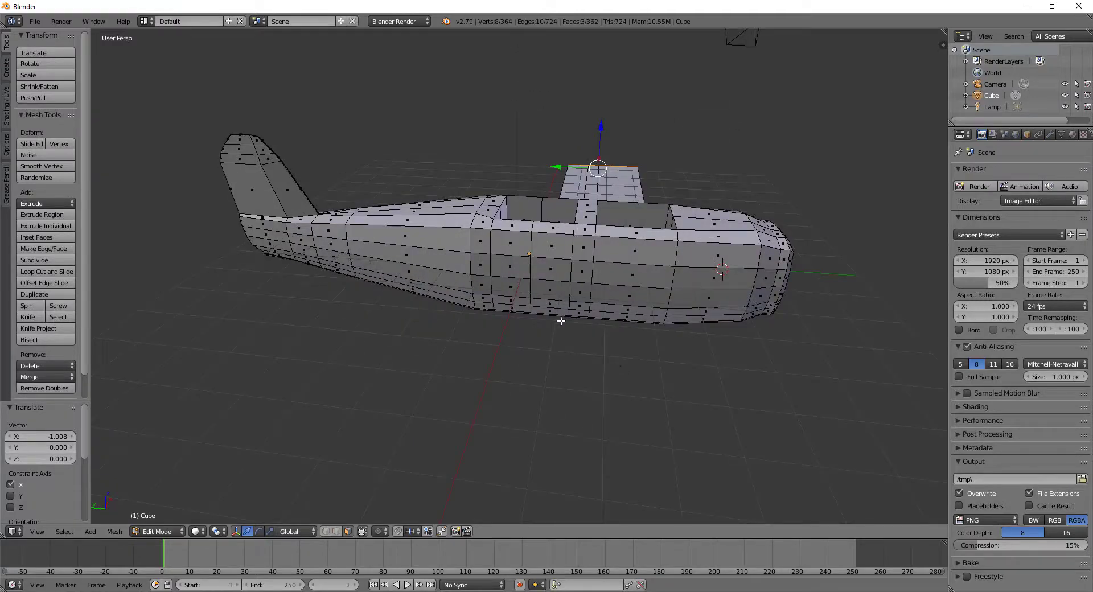
{"action": "mouse_move", "coordinate": [560, 321]}
{"action": "middle_mouse_down"}
{"action": "mouse_move", "coordinate": [566, 302]}
{"action": "mouse_move", "coordinate": [542, 265]}
{"action": "mouse_move", "coordinate": [535, 358]}
{"action": "mouse_move", "coordinate": [596, 410]}
{"action": "mouse_move", "coordinate": [538, 405]}
{"action": "mouse_move", "coordinate": [558, 379]}
{"action": "mouse_move", "coordinate": [545, 403]}
{"action": "middle_mouse_up"}
Step: Extrude the wing out along X on the other side and slide its tip edge
{"action": "key", "text": "e"}
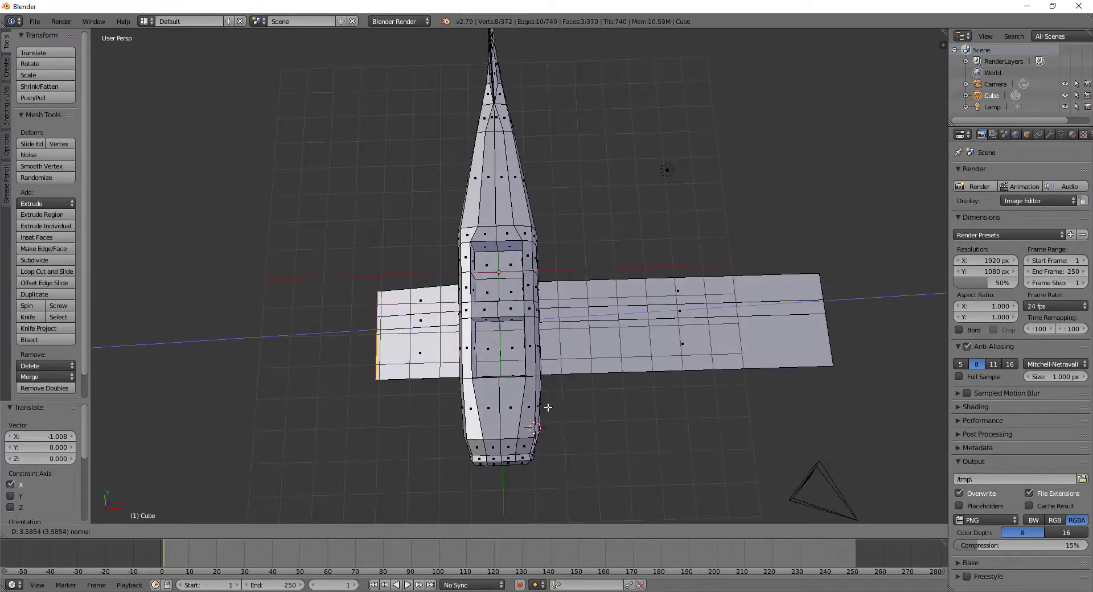
{"action": "key", "text": "x"}
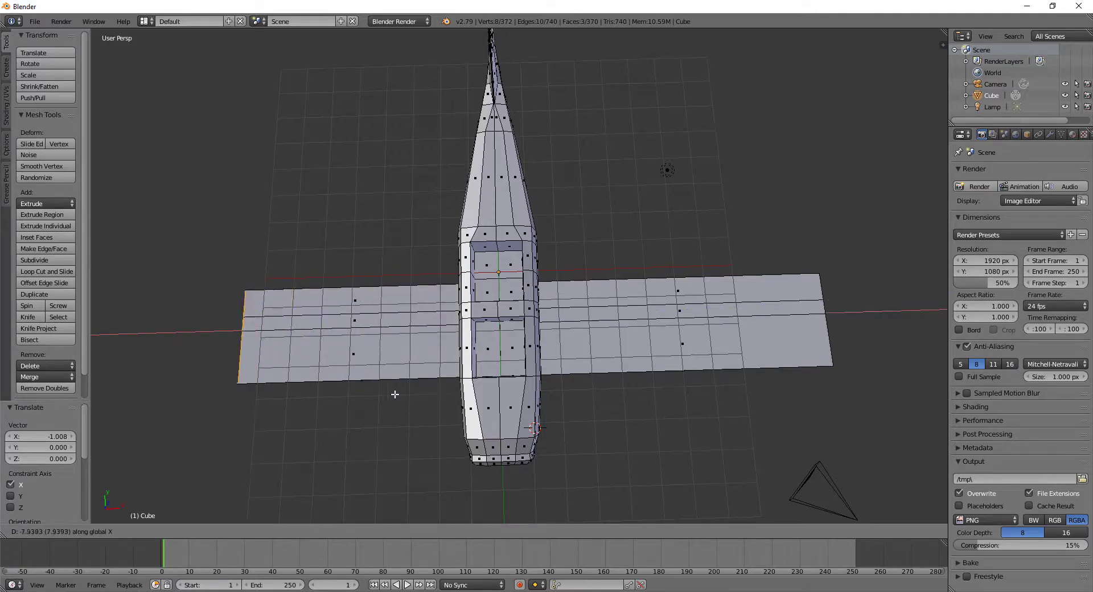
{"action": "left_click", "coordinate": [346, 389]}
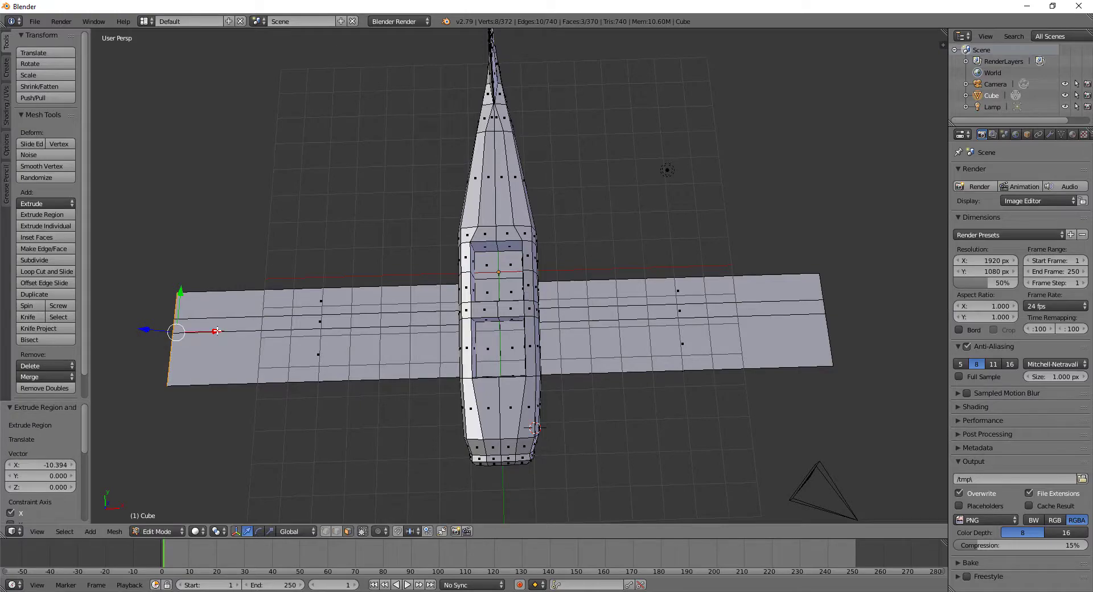
{"action": "left_click_drag", "start_coordinate": [217, 331], "coordinate": [219, 331]}
{"action": "mouse_move", "coordinate": [410, 413]}
{"action": "middle_mouse_down"}
{"action": "mouse_move", "coordinate": [421, 264]}
{"action": "mouse_move", "coordinate": [445, 398]}
{"action": "mouse_move", "coordinate": [413, 362]}
{"action": "mouse_move", "coordinate": [501, 354]}
{"action": "mouse_move", "coordinate": [502, 306]}
{"action": "mouse_move", "coordinate": [499, 414]}
{"action": "middle_mouse_up"}
{"action": "left_click_drag", "start_coordinate": [321, 306], "coordinate": [323, 306]}
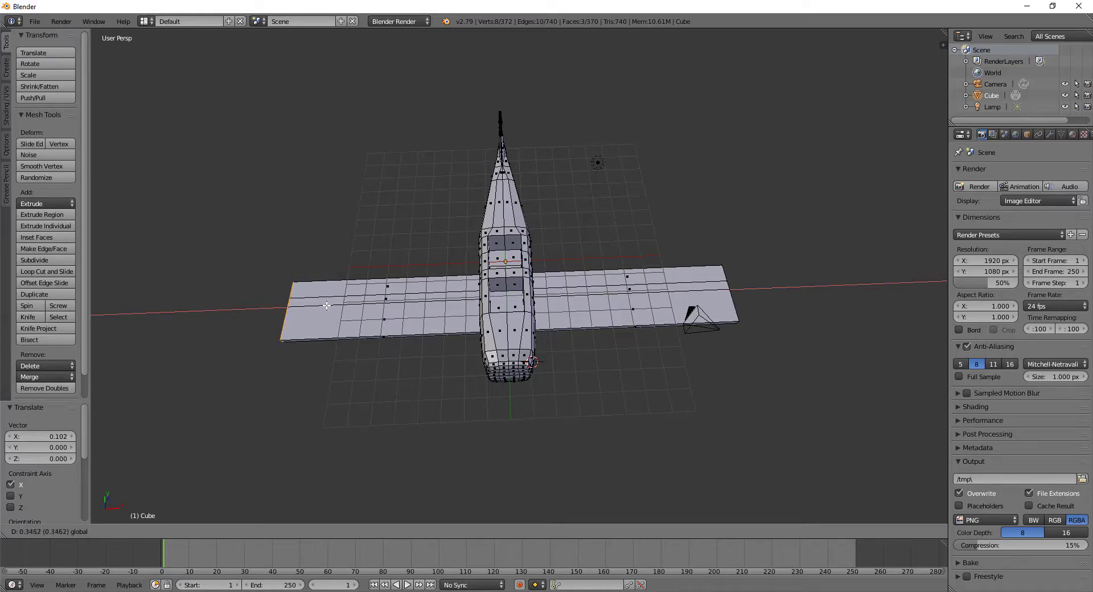
{"action": "left_click", "coordinate": [324, 306]}
{"action": "mouse_move", "coordinate": [324, 306]}
{"action": "middle_mouse_down"}
{"action": "mouse_move", "coordinate": [425, 296]}
{"action": "mouse_move", "coordinate": [445, 246]}
{"action": "mouse_move", "coordinate": [439, 378]}
{"action": "mouse_move", "coordinate": [495, 392]}
{"action": "mouse_move", "coordinate": [493, 312]}
{"action": "mouse_move", "coordinate": [490, 332]}
{"action": "mouse_move", "coordinate": [576, 368]}
{"action": "mouse_move", "coordinate": [629, 363]}
{"action": "mouse_move", "coordinate": [540, 329]}
{"action": "middle_mouse_up"}
Step: Select both wing tip end faces and raise them upward along Z
{"action": "right_click", "coordinate": [553, 417], "text": "shift"}
{"action": "key", "text": "ctrl+r"}
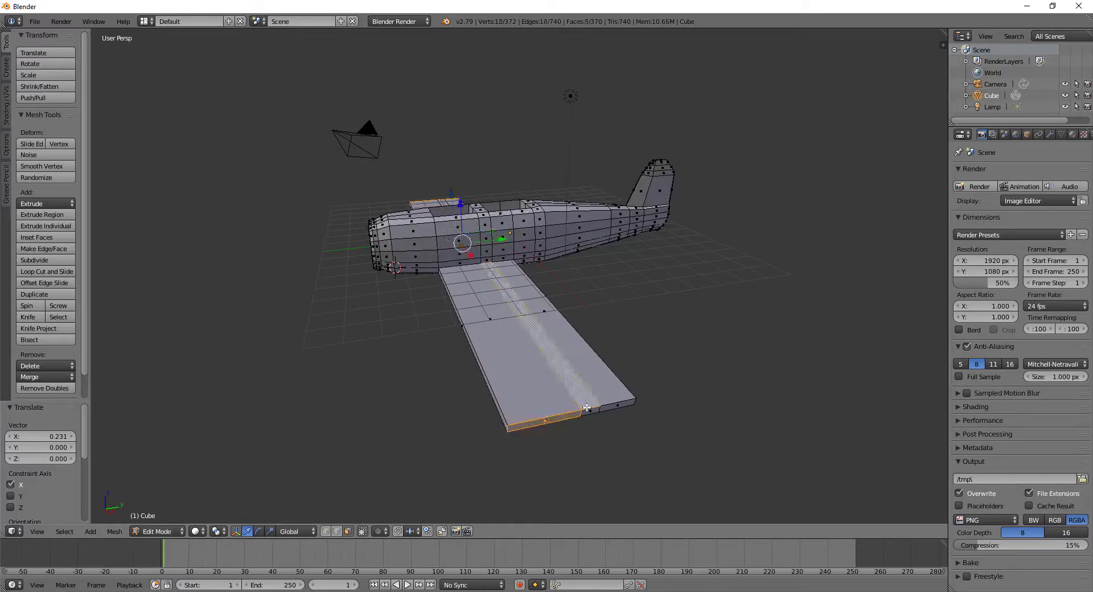
{"action": "right_click", "coordinate": [615, 405], "text": "shift"}
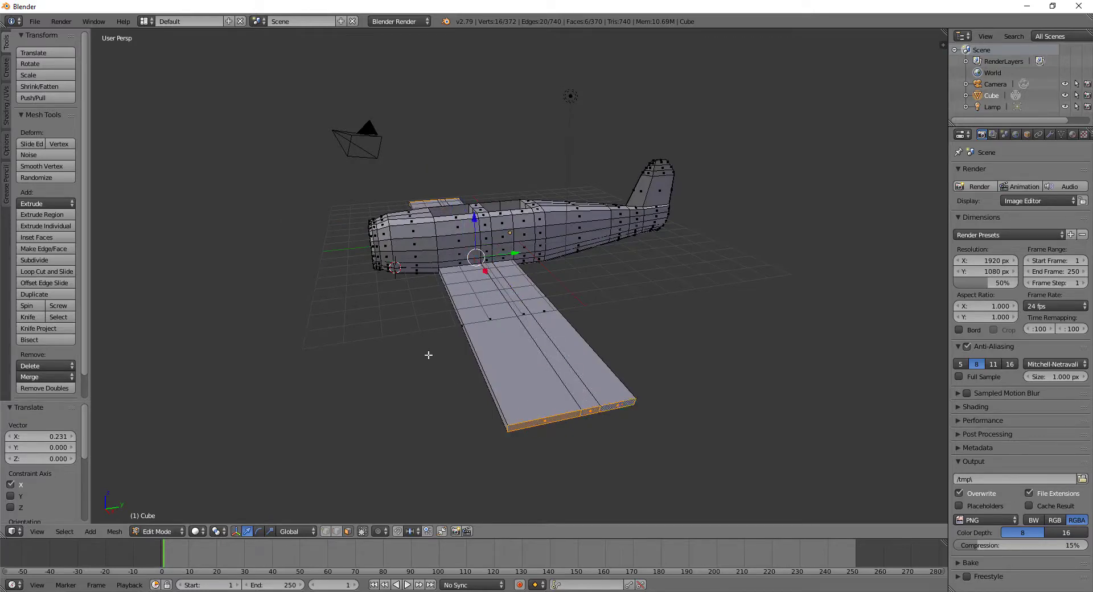
{"action": "middle_click_drag", "start_coordinate": [427, 356], "coordinate": [540, 347]}
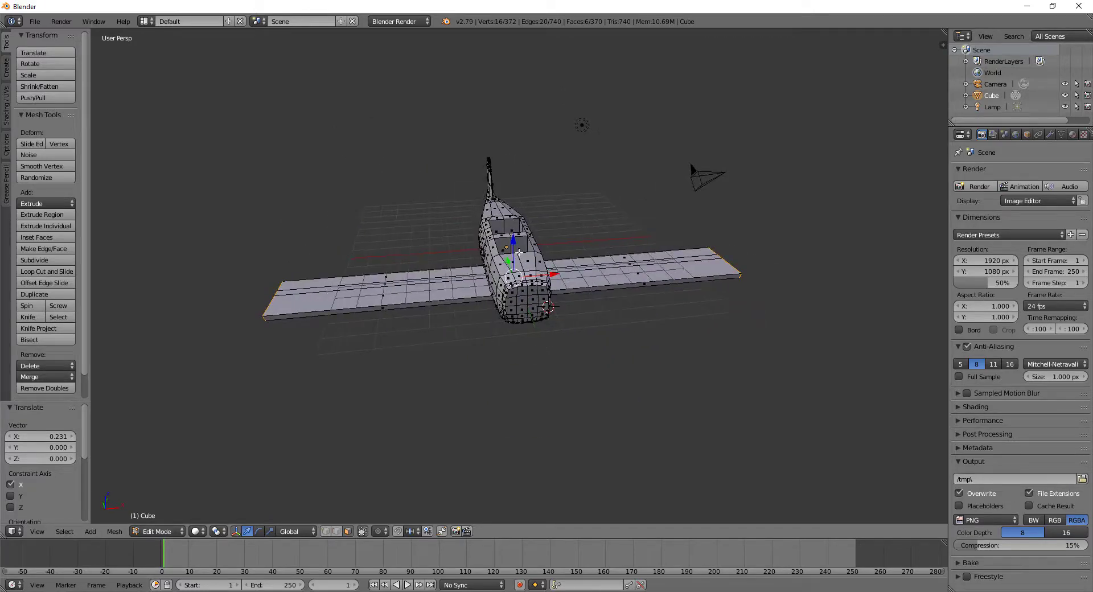
{"action": "key", "text": "g"}
{"action": "key", "text": "z"}
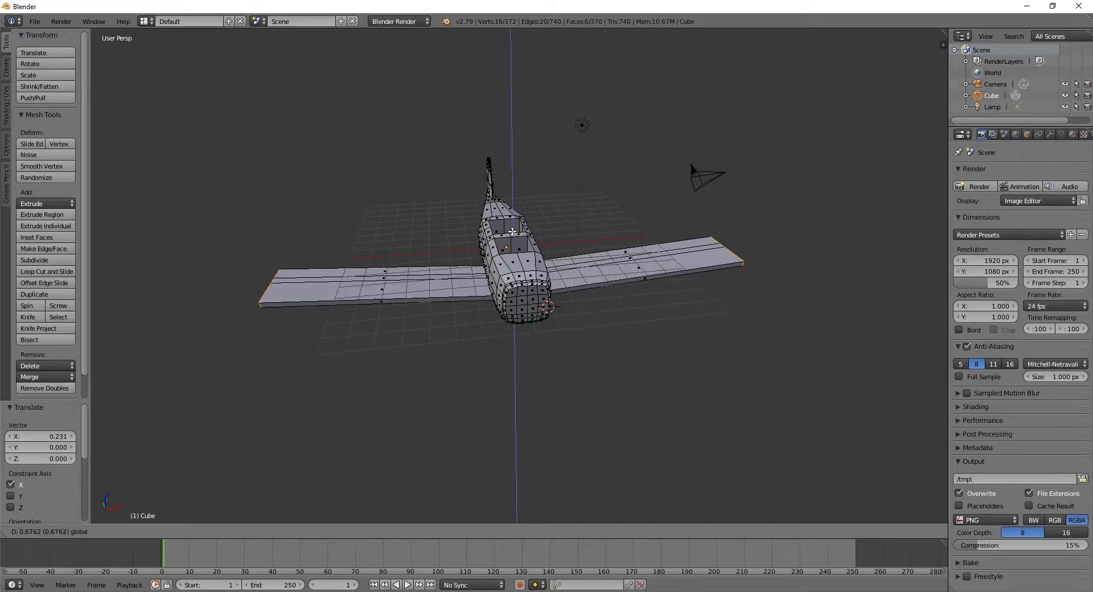
{"action": "left_click", "coordinate": [512, 232]}
{"action": "mouse_move", "coordinate": [512, 232]}
{"action": "middle_mouse_down"}
{"action": "mouse_move", "coordinate": [591, 300]}
{"action": "mouse_move", "coordinate": [525, 442]}
{"action": "mouse_move", "coordinate": [410, 329]}
{"action": "mouse_move", "coordinate": [554, 341]}
{"action": "middle_mouse_up"}
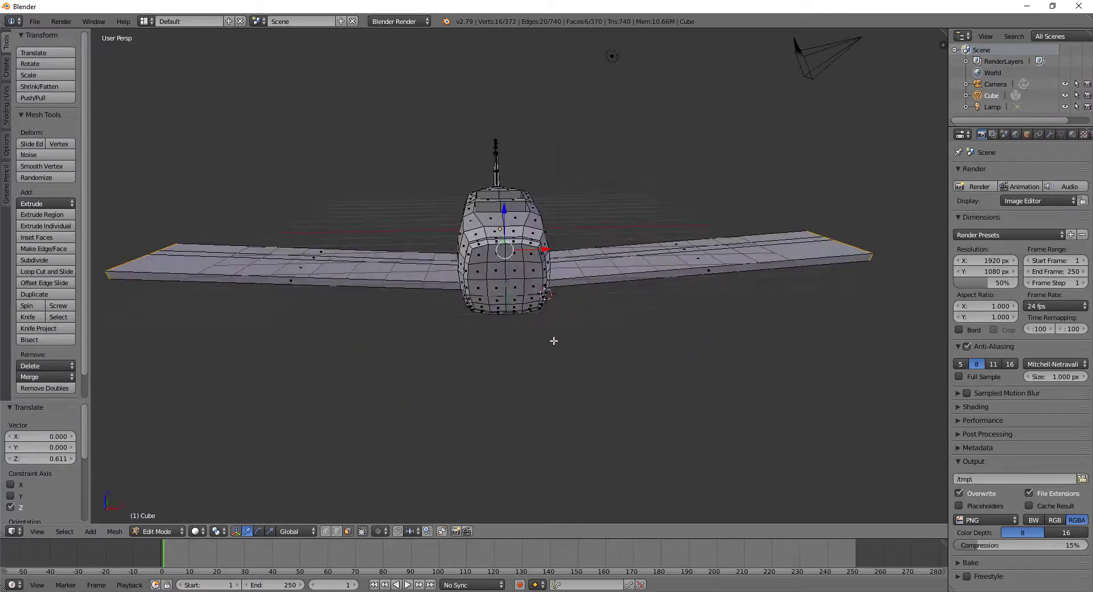
{"action": "mouse_move", "coordinate": [808, 364]}
{"action": "middle_mouse_down"}
{"action": "mouse_move", "coordinate": [534, 490]}
{"action": "mouse_move", "coordinate": [581, 426]}
{"action": "middle_mouse_up"}
Step: Inspect the whole plane in Object Mode, then return to Edit Mode zoomed in
{"action": "key", "text": "Tab"}
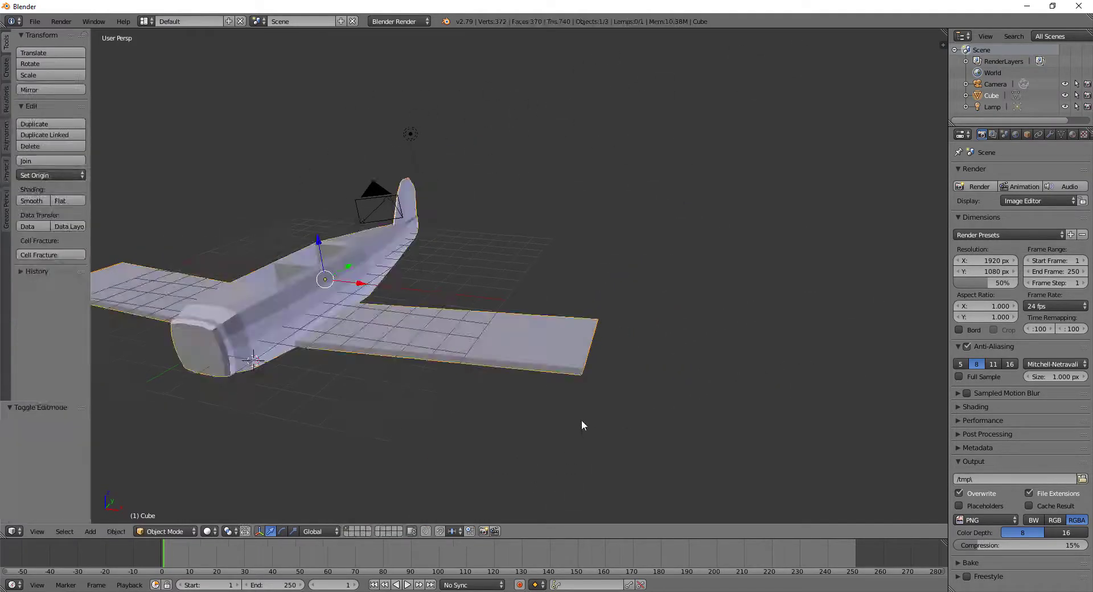
{"action": "mouse_move", "coordinate": [554, 377]}
{"action": "middle_mouse_down"}
{"action": "mouse_move", "coordinate": [497, 389]}
{"action": "mouse_move", "coordinate": [457, 444]}
{"action": "mouse_move", "coordinate": [561, 391]}
{"action": "mouse_move", "coordinate": [489, 398]}
{"action": "mouse_move", "coordinate": [469, 424]}
{"action": "mouse_move", "coordinate": [547, 397]}
{"action": "mouse_move", "coordinate": [668, 389]}
{"action": "mouse_move", "coordinate": [395, 398]}
{"action": "mouse_move", "coordinate": [369, 388]}
{"action": "mouse_move", "coordinate": [412, 422]}
{"action": "mouse_move", "coordinate": [527, 402]}
{"action": "mouse_move", "coordinate": [621, 367]}
{"action": "mouse_move", "coordinate": [549, 313]}
{"action": "mouse_move", "coordinate": [446, 370]}
{"action": "middle_mouse_up"}
{"action": "key", "text": "Tab"}
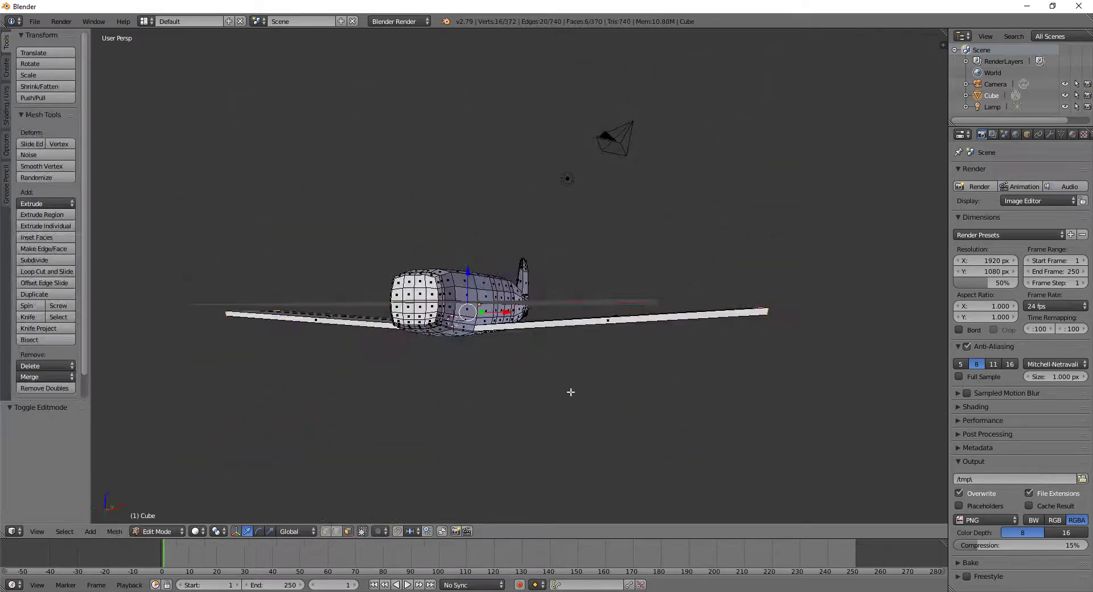
{"action": "mouse_move", "coordinate": [571, 391]}
{"action": "middle_mouse_down"}
{"action": "mouse_move", "coordinate": [586, 444]}
{"action": "mouse_move", "coordinate": [515, 447]}
{"action": "mouse_move", "coordinate": [496, 465]}
{"action": "mouse_move", "coordinate": [557, 455]}
{"action": "mouse_move", "coordinate": [607, 398]}
{"action": "mouse_move", "coordinate": [586, 439]}
{"action": "middle_mouse_up"}
{"action": "scroll", "coordinate": [557, 456], "scroll_direction": "up", "scroll_amount": 4}
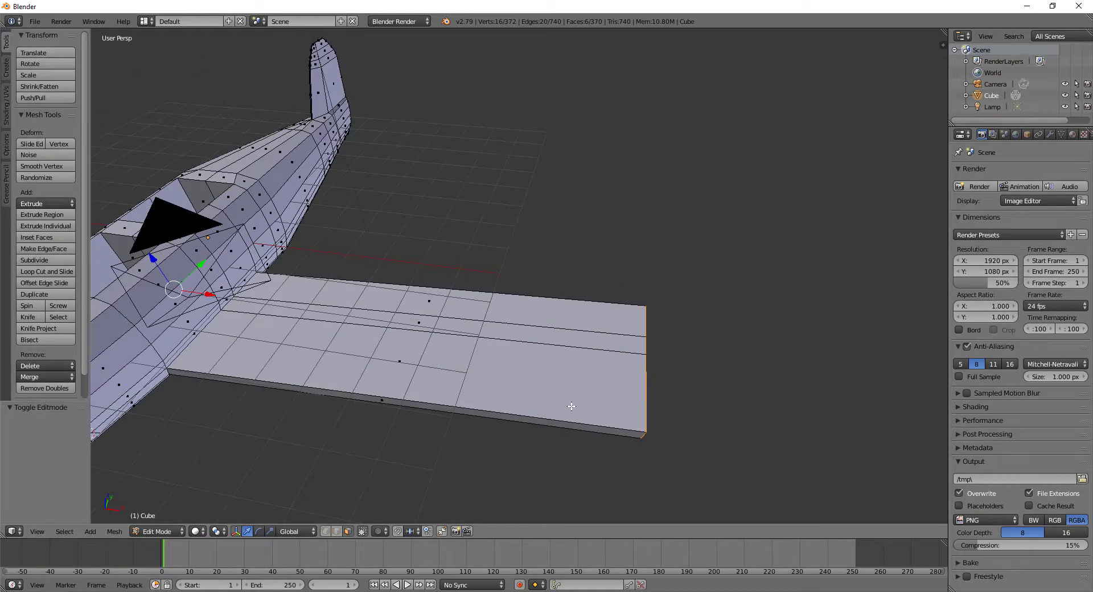
{"action": "middle_click_drag", "start_coordinate": [563, 420], "coordinate": [456, 426]}
Step: Check the biplane reference photo, then select the wing's long front side face
{"action": "key", "text": "alt+Tab"}
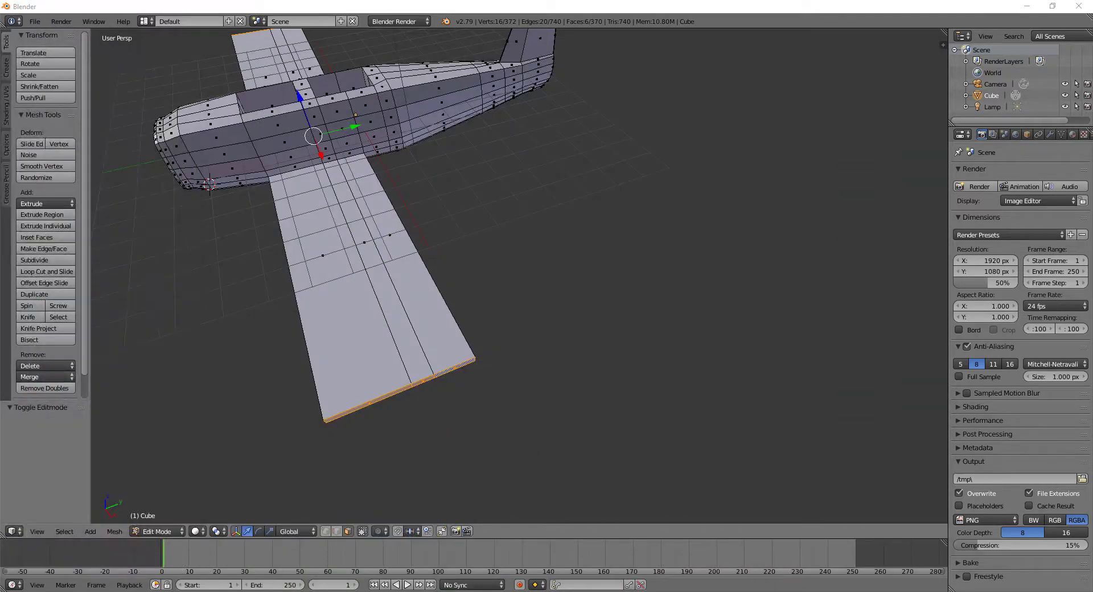
{"action": "mouse_move", "coordinate": [251, 279]}
{"action": "middle_mouse_down"}
{"action": "mouse_move", "coordinate": [361, 260]}
{"action": "mouse_move", "coordinate": [344, 254]}
{"action": "mouse_move", "coordinate": [271, 253]}
{"action": "mouse_move", "coordinate": [388, 295]}
{"action": "mouse_move", "coordinate": [465, 307]}
{"action": "mouse_move", "coordinate": [473, 319]}
{"action": "mouse_move", "coordinate": [497, 292]}
{"action": "middle_mouse_up"}
{"action": "right_click", "coordinate": [497, 292]}
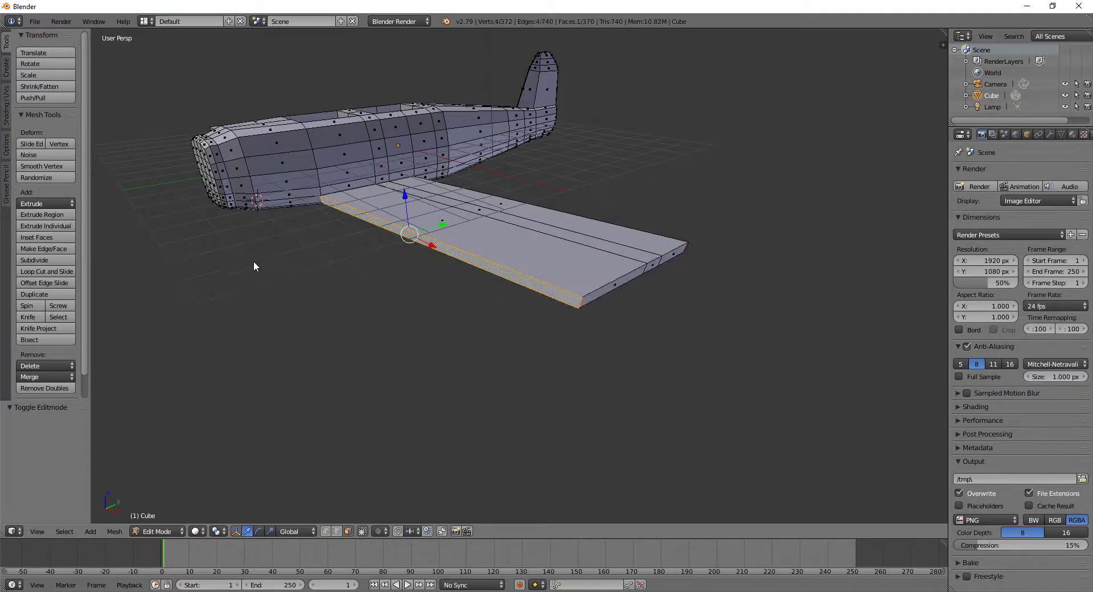
Step: Add the other wing's front face and scale both front faces 1.52 along Z
{"action": "middle_click_drag", "start_coordinate": [256, 262], "coordinate": [337, 349]}
{"action": "right_click", "coordinate": [251, 375], "text": "shift"}
{"action": "mouse_move", "coordinate": [251, 374]}
{"action": "middle_mouse_down"}
{"action": "mouse_move", "coordinate": [428, 384]}
{"action": "mouse_move", "coordinate": [402, 350]}
{"action": "middle_mouse_up"}
{"action": "key", "text": "s"}
{"action": "key", "text": "z"}
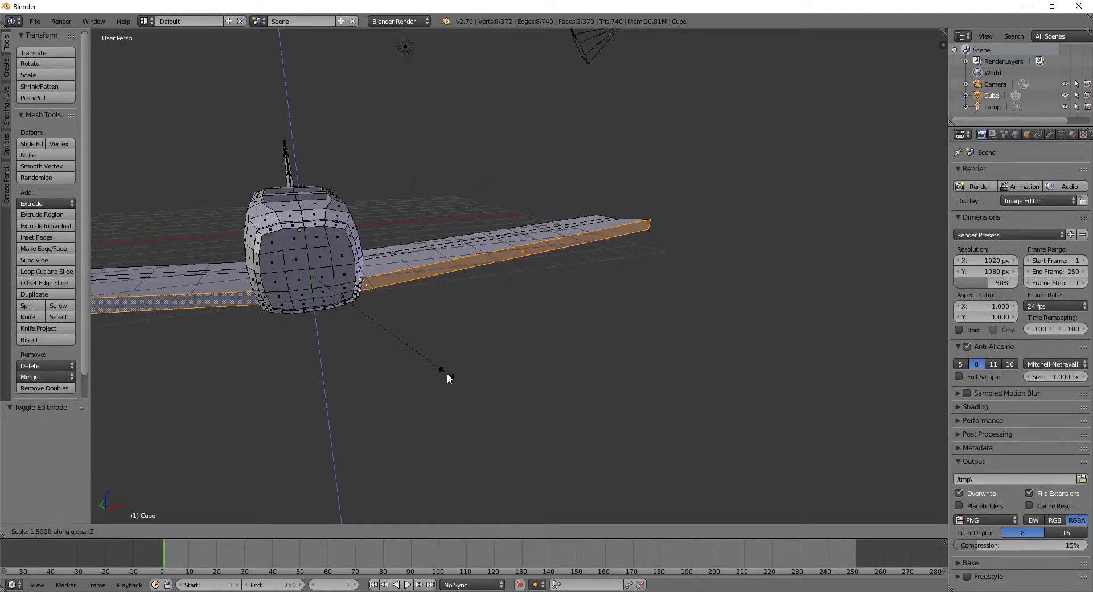
{"action": "left_click", "coordinate": [446, 373]}
{"action": "mouse_move", "coordinate": [443, 364]}
{"action": "middle_mouse_down"}
{"action": "mouse_move", "coordinate": [335, 295]}
{"action": "mouse_move", "coordinate": [290, 305]}
{"action": "mouse_move", "coordinate": [412, 307]}
{"action": "mouse_move", "coordinate": [354, 279]}
{"action": "mouse_move", "coordinate": [369, 271]}
{"action": "middle_mouse_up"}
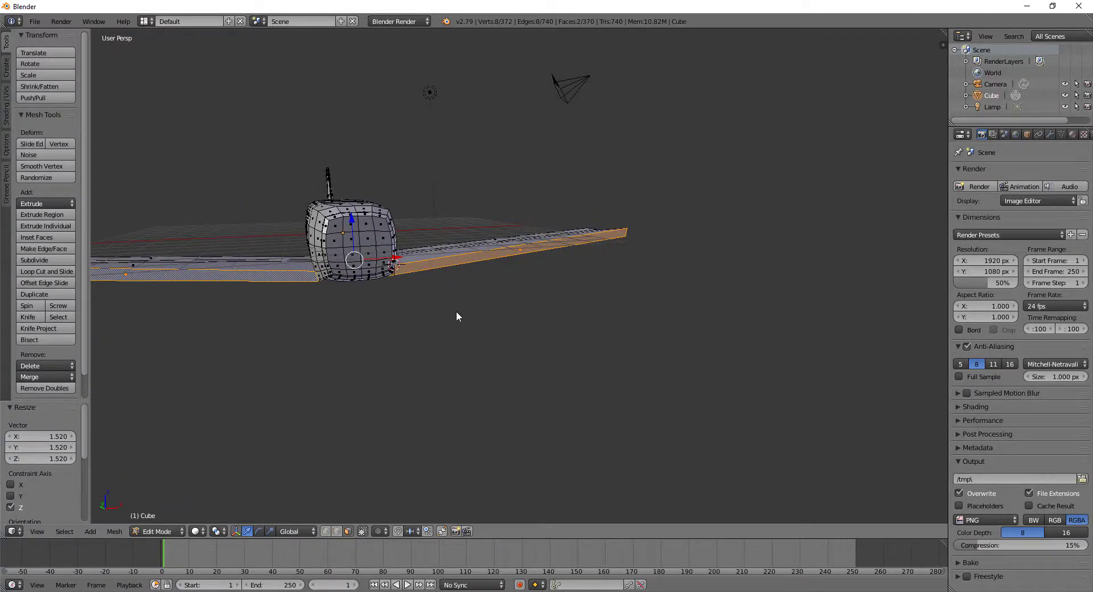
Step: Start rotating the selected wing faces, then cancel the rotation
{"action": "key", "text": "r"}
{"action": "key", "text": "x"}
{"action": "key", "text": "y"}
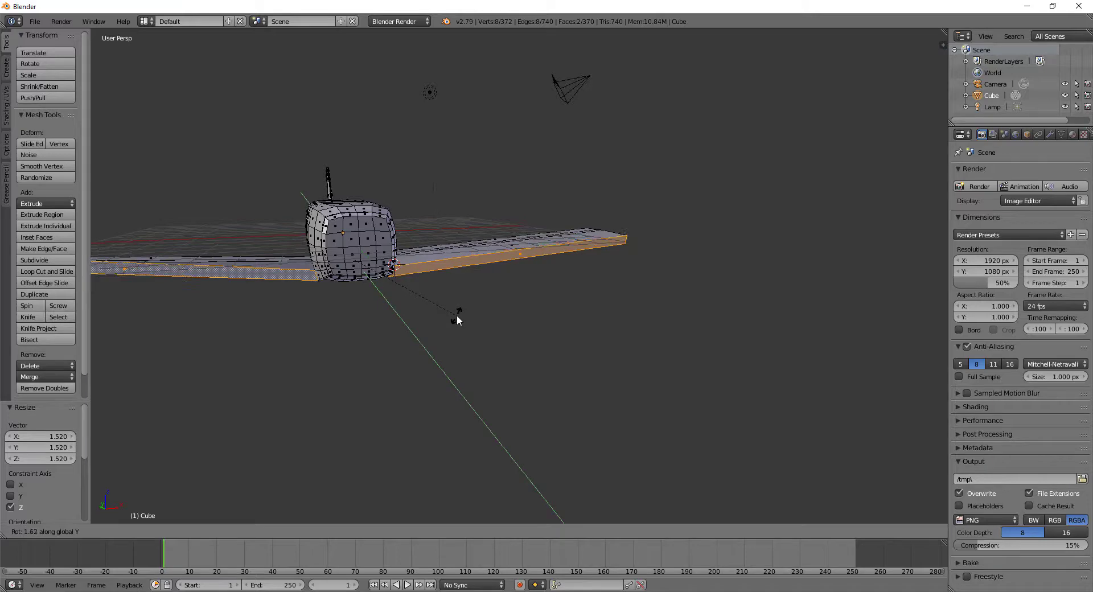
{"action": "key", "text": "Escape"}
{"action": "mouse_move", "coordinate": [456, 315]}
{"action": "middle_mouse_down"}
{"action": "mouse_move", "coordinate": [378, 326]}
{"action": "mouse_move", "coordinate": [381, 387]}
{"action": "mouse_move", "coordinate": [500, 334]}
{"action": "mouse_move", "coordinate": [251, 358]}
{"action": "mouse_move", "coordinate": [450, 326]}
{"action": "mouse_move", "coordinate": [436, 326]}
{"action": "middle_mouse_up"}
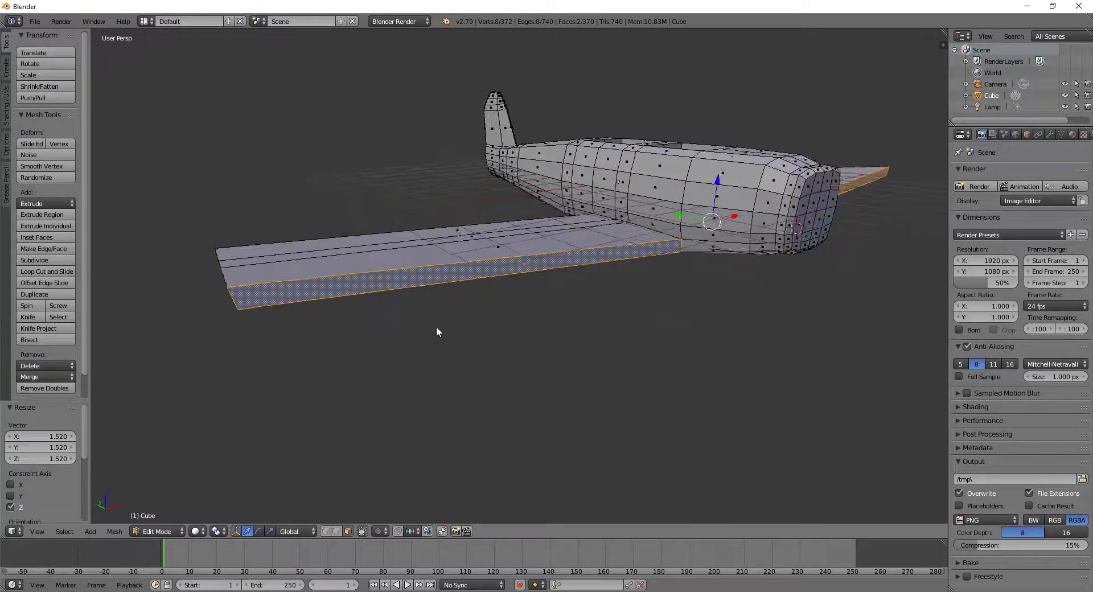
Step: Reselect both wings' front edge faces and raise them 0.083 along Z
{"action": "right_click", "coordinate": [425, 287]}
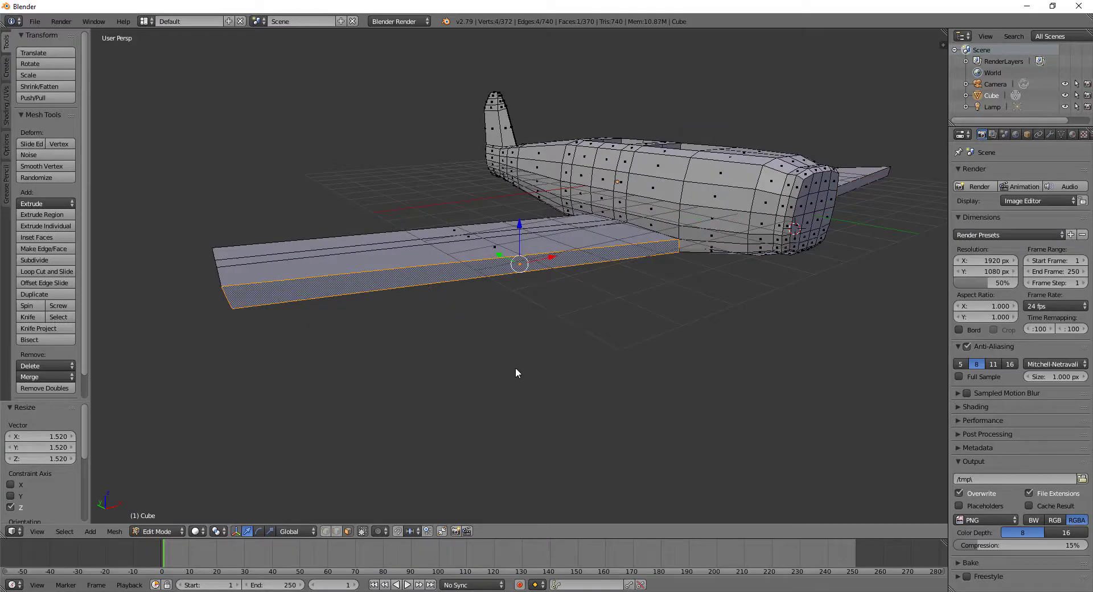
{"action": "mouse_move", "coordinate": [593, 349]}
{"action": "middle_mouse_down"}
{"action": "mouse_move", "coordinate": [579, 364]}
{"action": "mouse_move", "coordinate": [492, 335]}
{"action": "middle_mouse_up"}
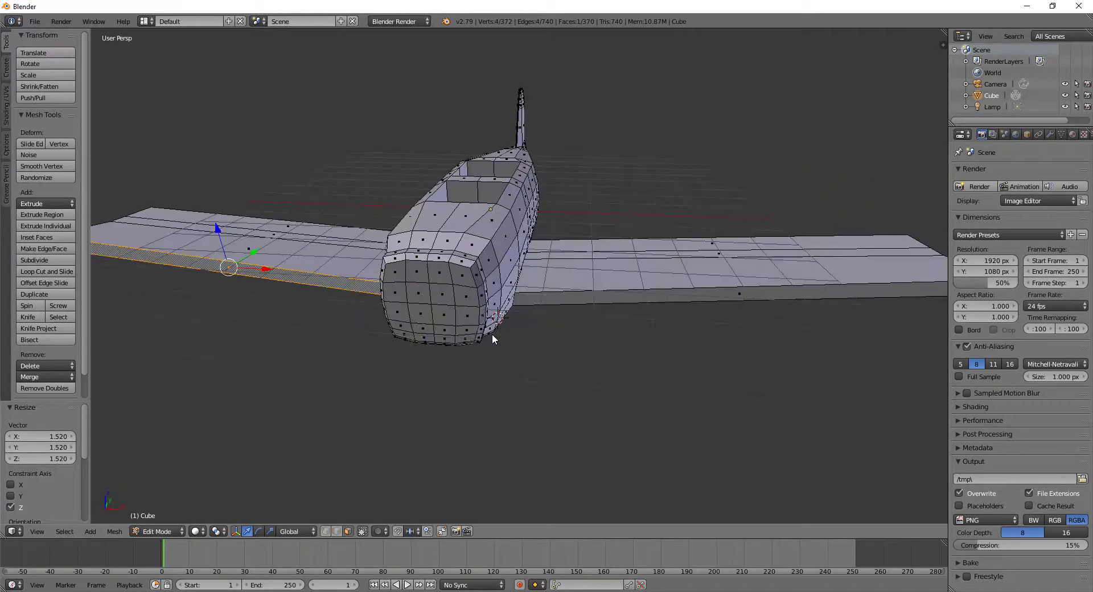
{"action": "right_click", "coordinate": [560, 298]}
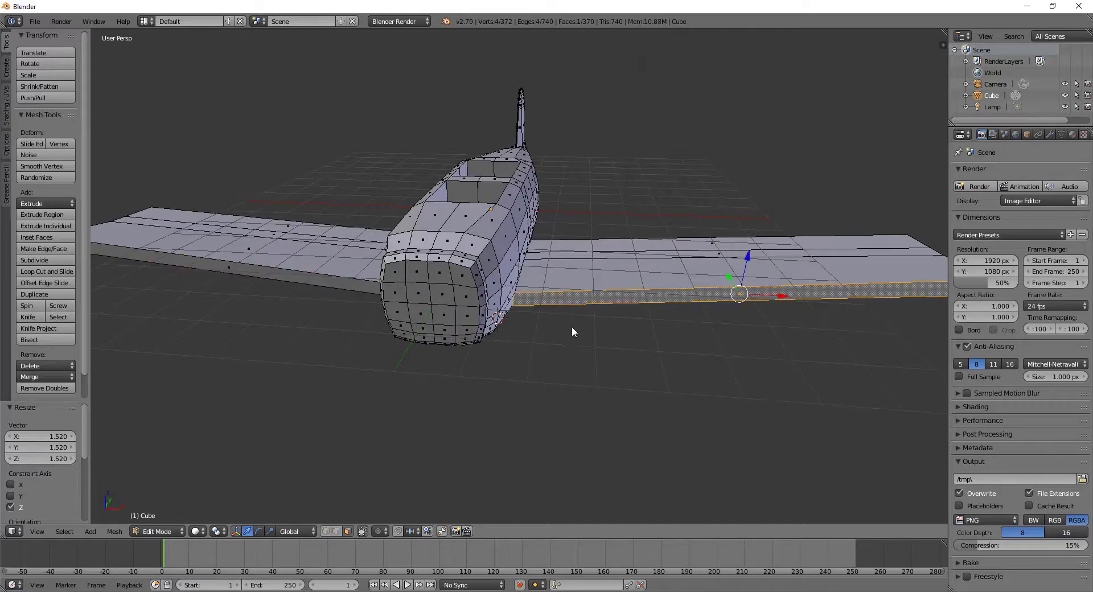
{"action": "right_click", "coordinate": [349, 289], "text": "shift"}
{"action": "middle_click_drag", "start_coordinate": [349, 289], "coordinate": [496, 327]}
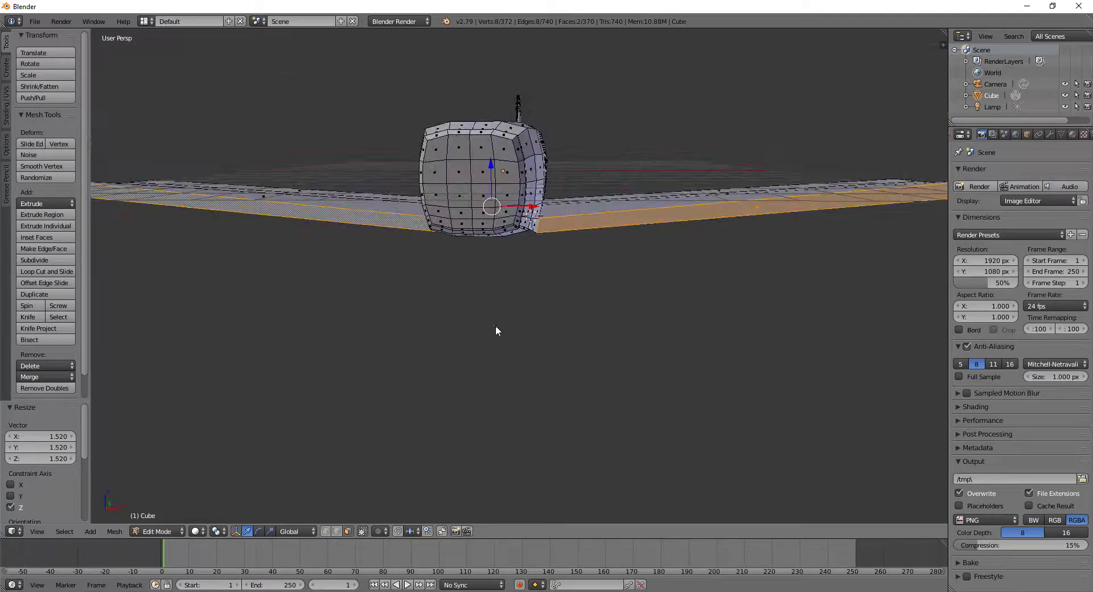
{"action": "key", "text": "g"}
{"action": "key", "text": "z"}
{"action": "left_click", "coordinate": [491, 162]}
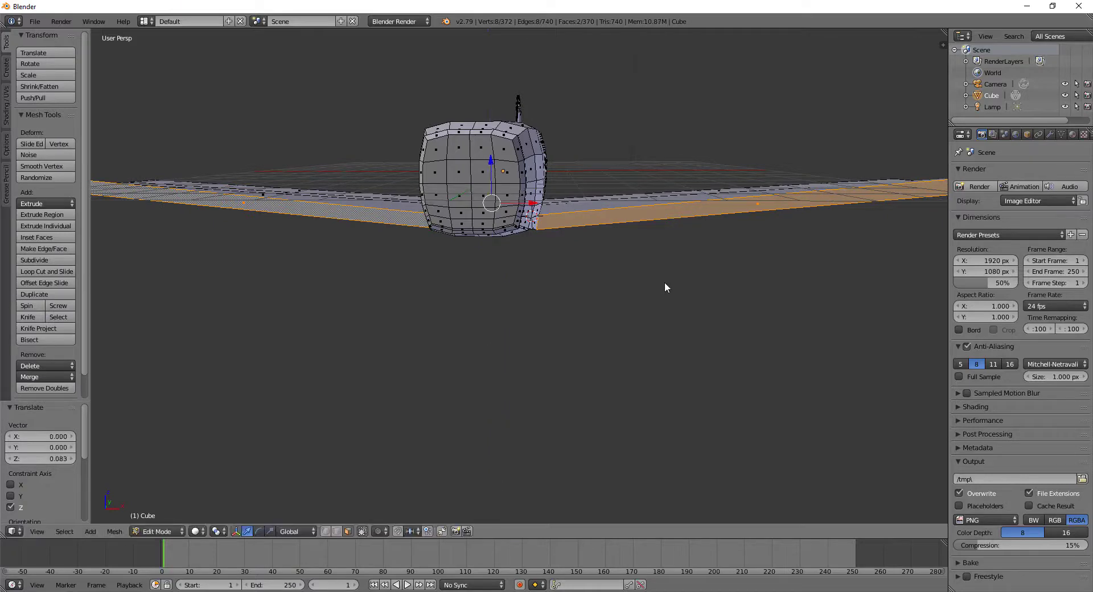
{"action": "mouse_move", "coordinate": [665, 282]}
{"action": "middle_mouse_down"}
{"action": "mouse_move", "coordinate": [658, 248]}
{"action": "mouse_move", "coordinate": [583, 279]}
{"action": "mouse_move", "coordinate": [564, 275]}
{"action": "middle_mouse_up"}
{"action": "mouse_move", "coordinate": [250, 262]}
{"action": "middle_mouse_down"}
{"action": "mouse_move", "coordinate": [276, 294]}
{"action": "mouse_move", "coordinate": [309, 294]}
{"action": "middle_mouse_up"}
Step: Select both wings' rear edge faces and begin scaling them along Z
{"action": "right_click", "coordinate": [312, 247]}
{"action": "middle_click_drag", "start_coordinate": [312, 247], "coordinate": [433, 432]}
{"action": "right_click", "coordinate": [475, 299], "text": "shift"}
{"action": "middle_click_drag", "start_coordinate": [475, 298], "coordinate": [454, 430]}
{"action": "key", "text": "s"}
{"action": "key", "text": "z"}
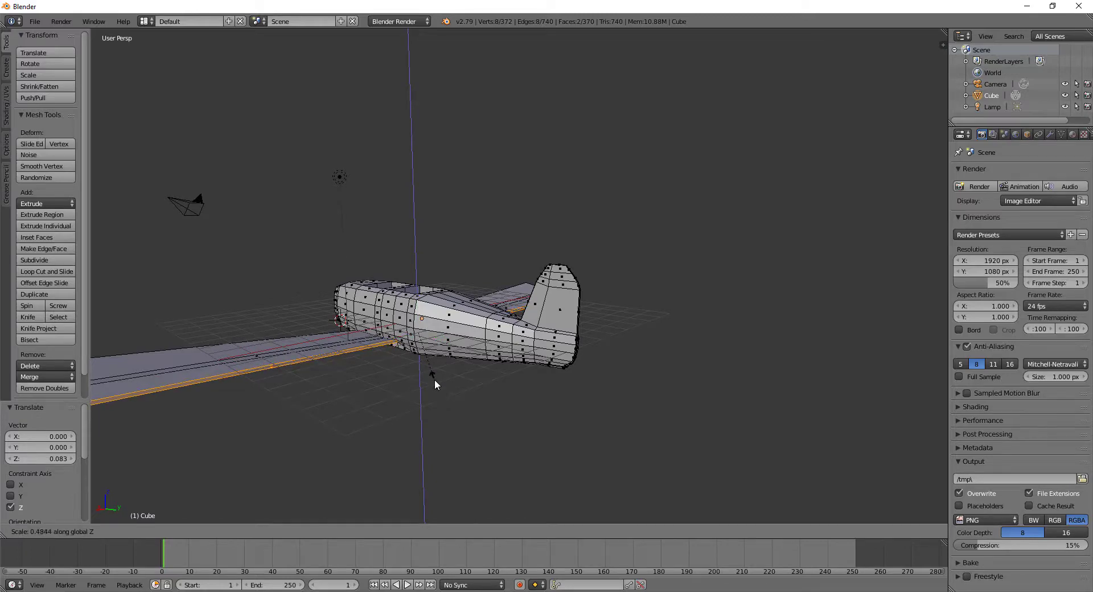
Step: Squash the wings' rear edge faces to 0.309 of their height along Z
{"action": "left_click", "coordinate": [428, 364]}
{"action": "mouse_move", "coordinate": [425, 372]}
{"action": "middle_mouse_down"}
{"action": "mouse_move", "coordinate": [369, 411]}
{"action": "mouse_move", "coordinate": [607, 414]}
{"action": "mouse_move", "coordinate": [573, 433]}
{"action": "mouse_move", "coordinate": [588, 406]}
{"action": "mouse_move", "coordinate": [573, 394]}
{"action": "middle_mouse_up"}
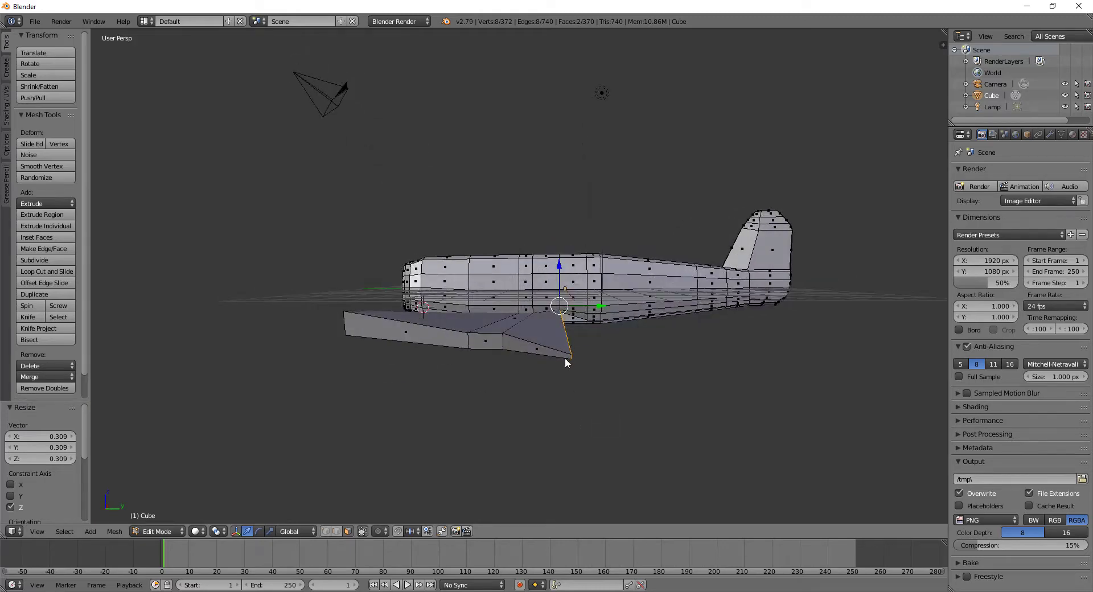
{"action": "mouse_move", "coordinate": [565, 358]}
{"action": "middle_mouse_down"}
{"action": "mouse_move", "coordinate": [516, 359]}
{"action": "mouse_move", "coordinate": [561, 365]}
{"action": "mouse_move", "coordinate": [556, 392]}
{"action": "middle_mouse_up"}
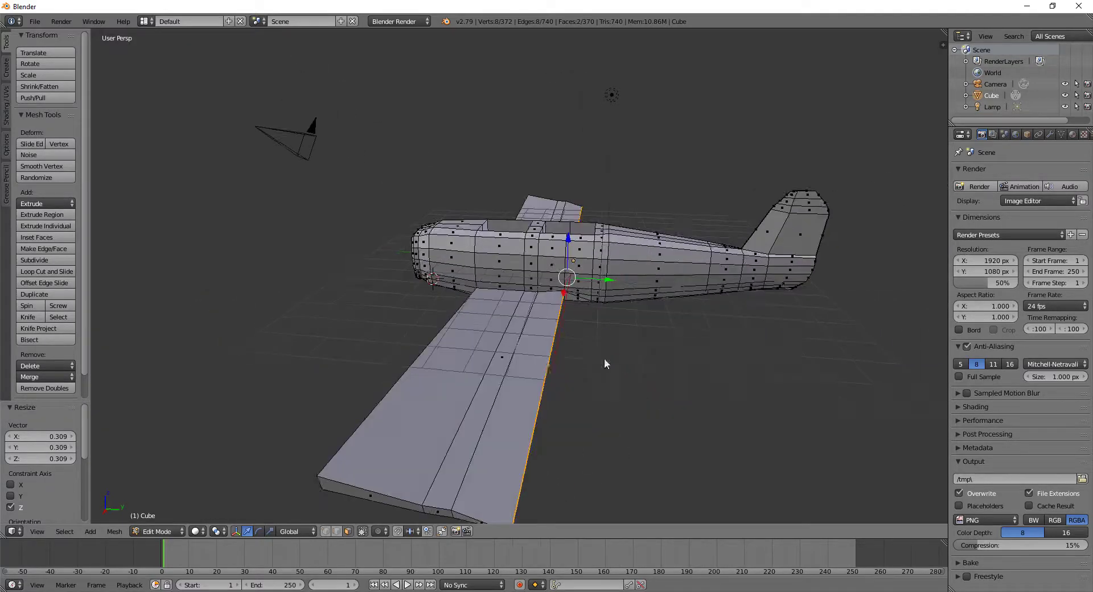
{"action": "mouse_move", "coordinate": [605, 364]}
{"action": "middle_mouse_down"}
{"action": "mouse_move", "coordinate": [529, 344]}
{"action": "mouse_move", "coordinate": [520, 310]}
{"action": "mouse_move", "coordinate": [488, 358]}
{"action": "mouse_move", "coordinate": [603, 398]}
{"action": "mouse_move", "coordinate": [729, 339]}
{"action": "mouse_move", "coordinate": [672, 365]}
{"action": "mouse_move", "coordinate": [730, 361]}
{"action": "middle_mouse_up"}
Step: Select the right wing's front edge face and undo back to the level wings
{"action": "right_click", "coordinate": [730, 361]}
{"action": "right_click", "coordinate": [731, 365]}
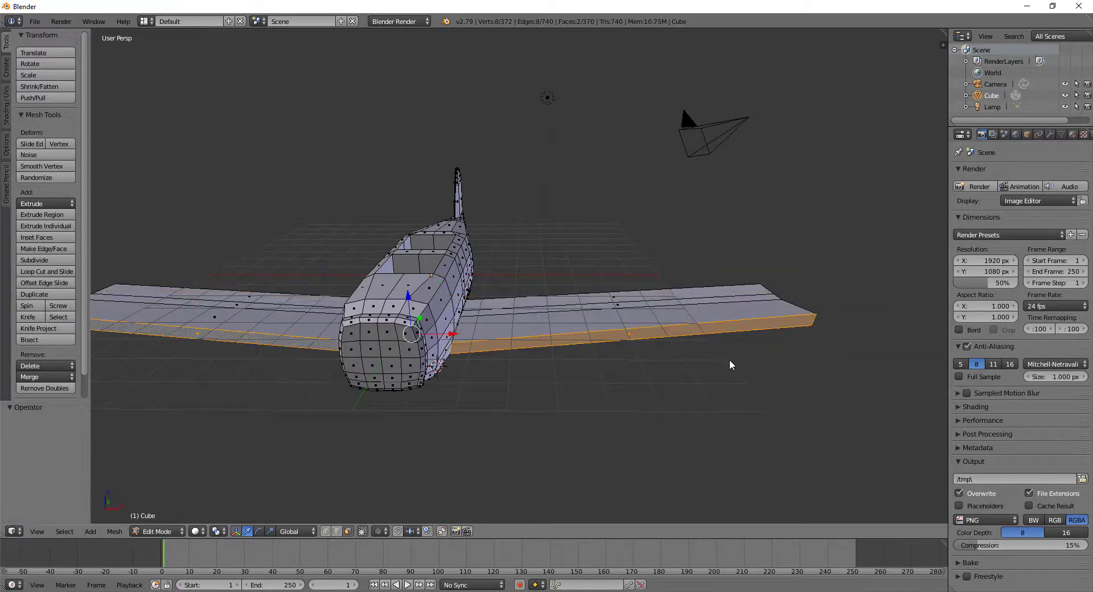
{"action": "key", "text": "ctrl+shift+m"}
{"action": "right_click", "coordinate": [731, 365], "text": "shift"}
{"action": "key", "text": "ctrl+z"}
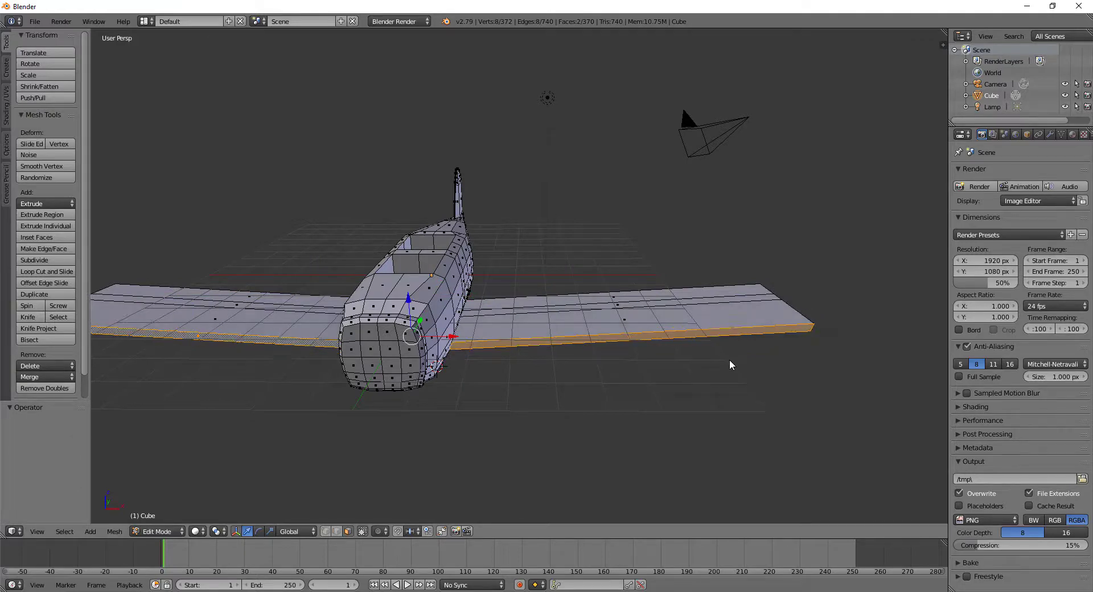
{"action": "key", "text": "ctrl+z"}
{"action": "key", "text": "ctrl+z"}
{"action": "key", "text": "ctrl+z"}
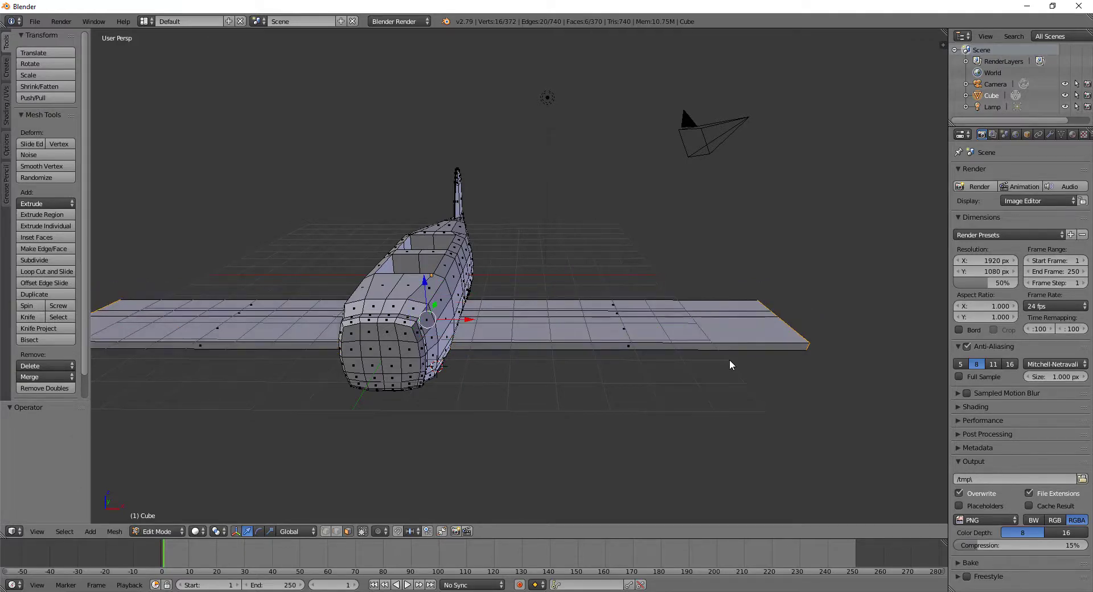
{"action": "mouse_move", "coordinate": [730, 365]}
{"action": "middle_mouse_down"}
{"action": "mouse_move", "coordinate": [671, 356]}
{"action": "mouse_move", "coordinate": [710, 341]}
{"action": "middle_mouse_up"}
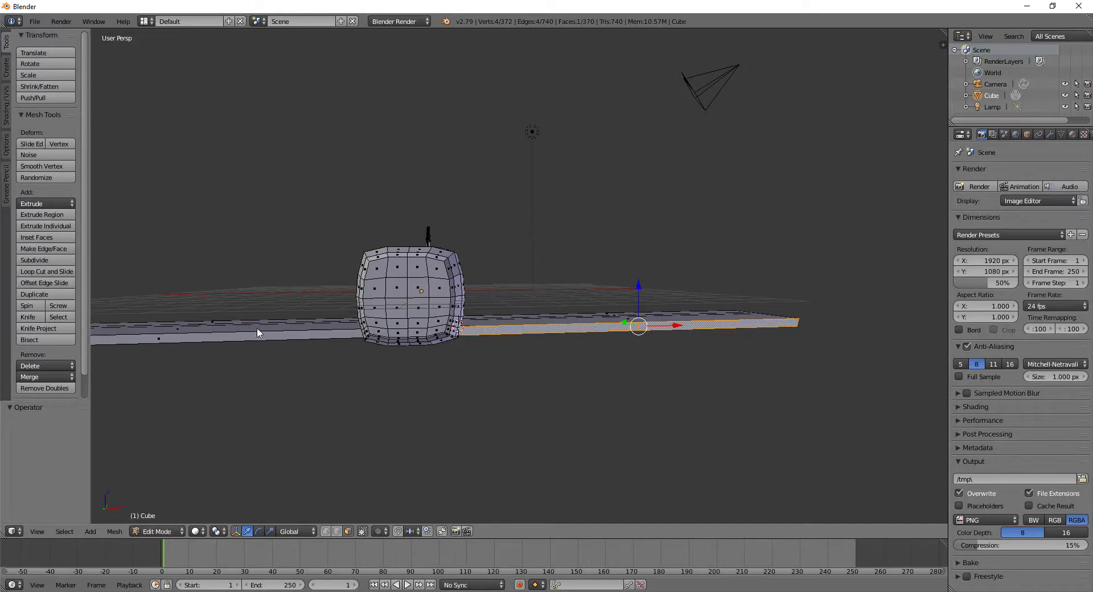
Step: Add the left wing's front face and scale both front faces 1.565 along Z
{"action": "right_click", "coordinate": [261, 341], "text": "shift"}
{"action": "key", "text": "s"}
{"action": "key", "text": "z"}
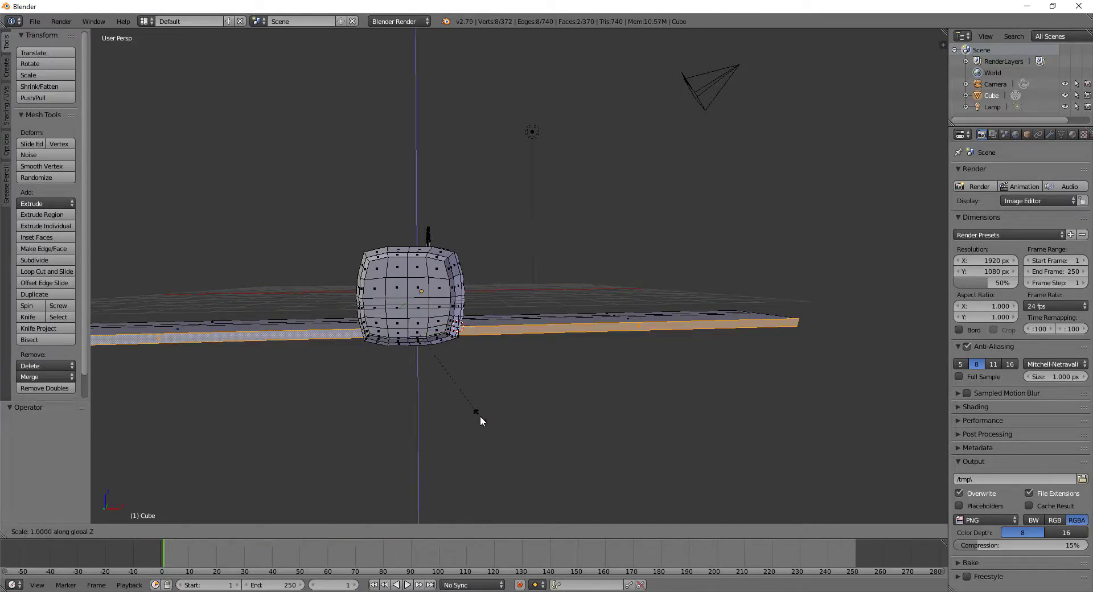
{"action": "left_click", "coordinate": [518, 460]}
{"action": "mouse_move", "coordinate": [519, 460]}
{"action": "middle_mouse_down"}
{"action": "mouse_move", "coordinate": [461, 347]}
{"action": "mouse_move", "coordinate": [471, 299]}
{"action": "mouse_move", "coordinate": [453, 400]}
{"action": "mouse_move", "coordinate": [487, 401]}
{"action": "mouse_move", "coordinate": [483, 367]}
{"action": "mouse_move", "coordinate": [449, 378]}
{"action": "middle_mouse_up"}
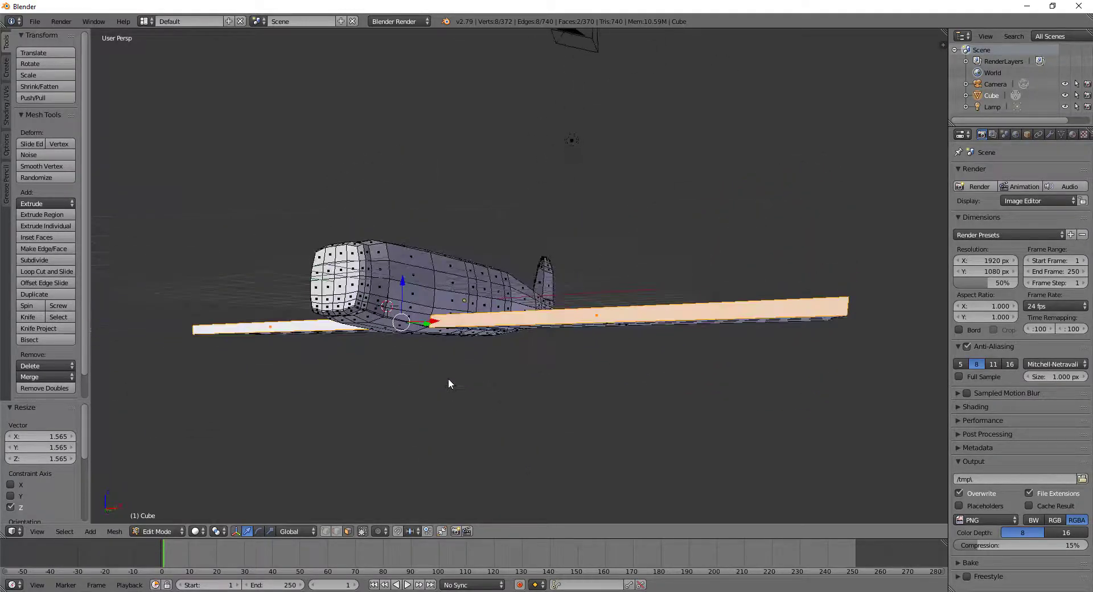
Step: Raise the selected wing faces 0.053 along Z
{"action": "key", "text": "g"}
{"action": "key", "text": "z"}
{"action": "left_click", "coordinate": [402, 282]}
Step: Flatten the two trailing-side wing faces vertically to a Z scale of 0.128
{"action": "middle_click_drag", "start_coordinate": [446, 344], "coordinate": [312, 360]}
{"action": "right_click", "coordinate": [371, 349]}
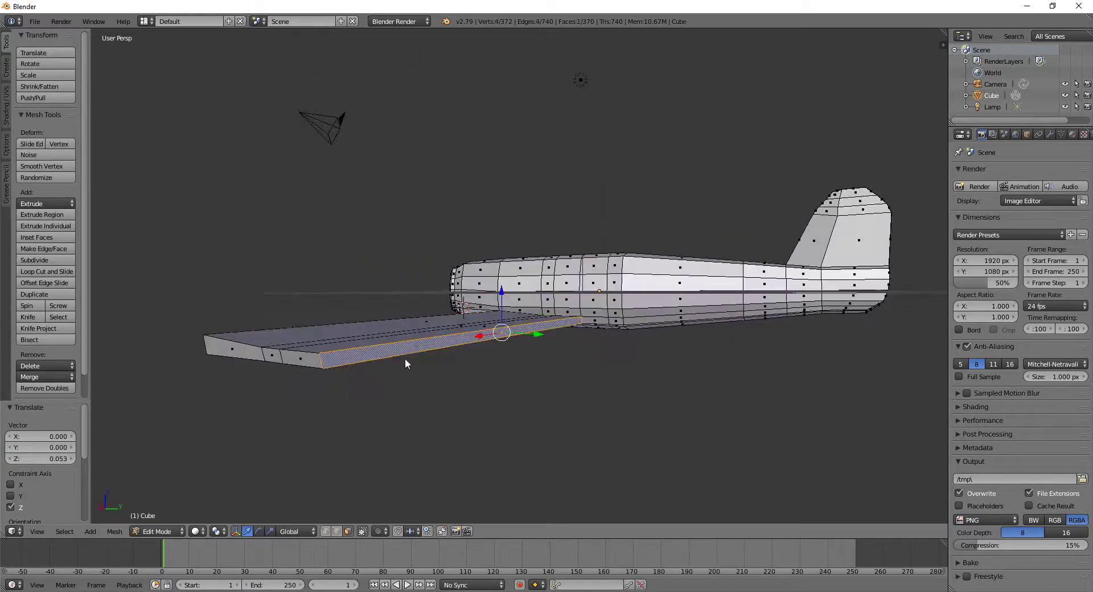
{"action": "mouse_move", "coordinate": [405, 358]}
{"action": "middle_mouse_down"}
{"action": "mouse_move", "coordinate": [436, 381]}
{"action": "mouse_move", "coordinate": [484, 374]}
{"action": "middle_mouse_up"}
{"action": "right_click", "coordinate": [726, 364], "text": "shift"}
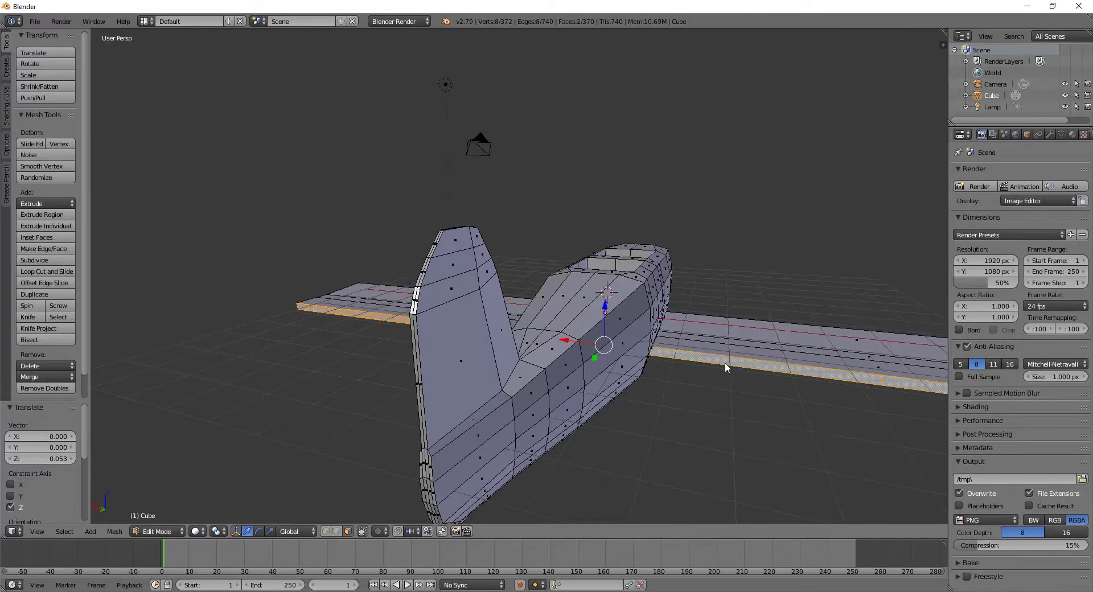
{"action": "mouse_move", "coordinate": [726, 365]}
{"action": "middle_mouse_down"}
{"action": "mouse_move", "coordinate": [472, 404]}
{"action": "mouse_move", "coordinate": [586, 385]}
{"action": "mouse_move", "coordinate": [557, 431]}
{"action": "middle_mouse_up"}
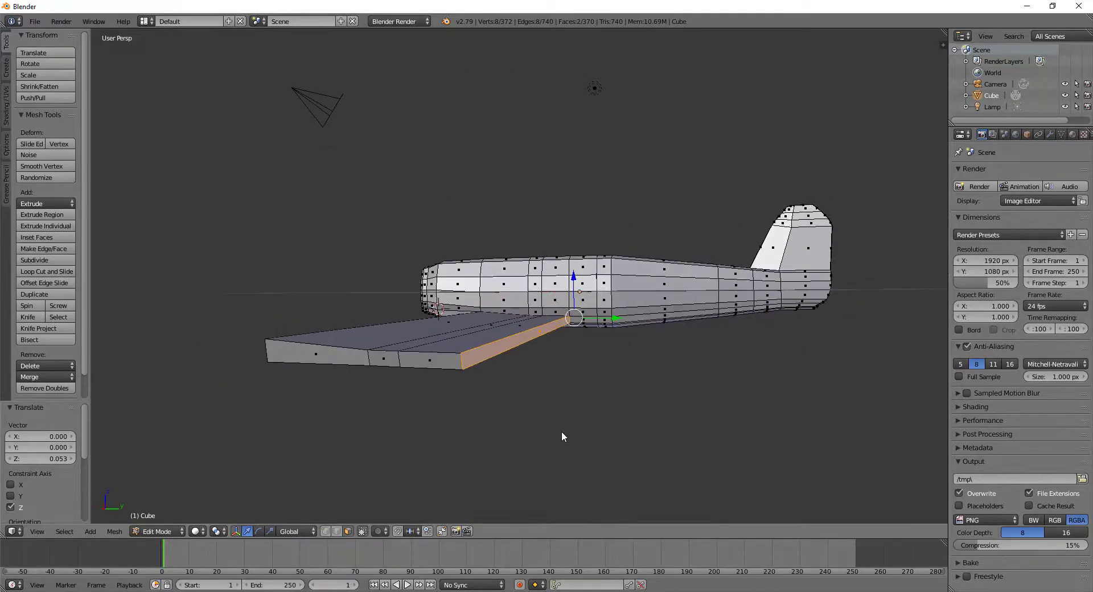
{"action": "key", "text": "s"}
{"action": "key", "text": "z"}
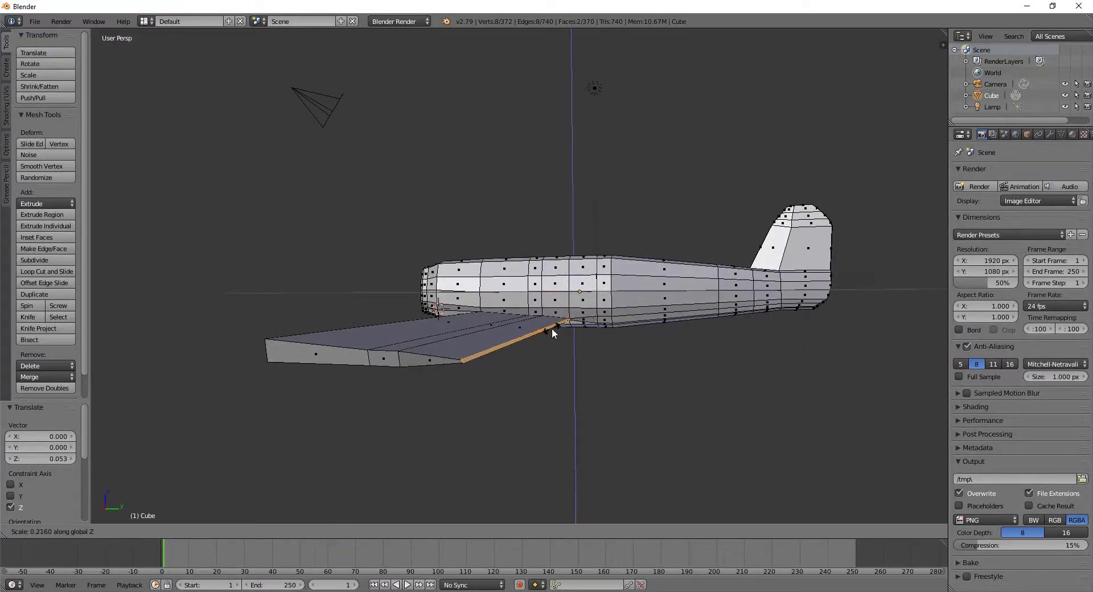
{"action": "left_click", "coordinate": [578, 330]}
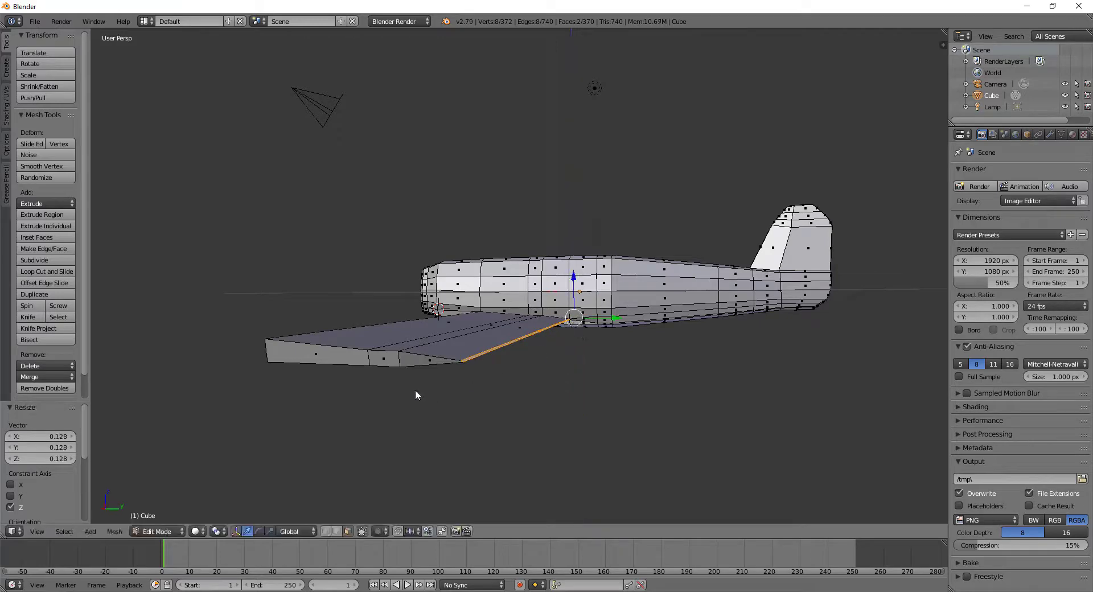
Step: In edge select mode, select the wing's centre edge loop and several other wing edges
{"action": "mouse_move", "coordinate": [415, 390]}
{"action": "middle_mouse_down"}
{"action": "mouse_move", "coordinate": [449, 379]}
{"action": "mouse_move", "coordinate": [439, 385]}
{"action": "mouse_move", "coordinate": [461, 390]}
{"action": "middle_mouse_up"}
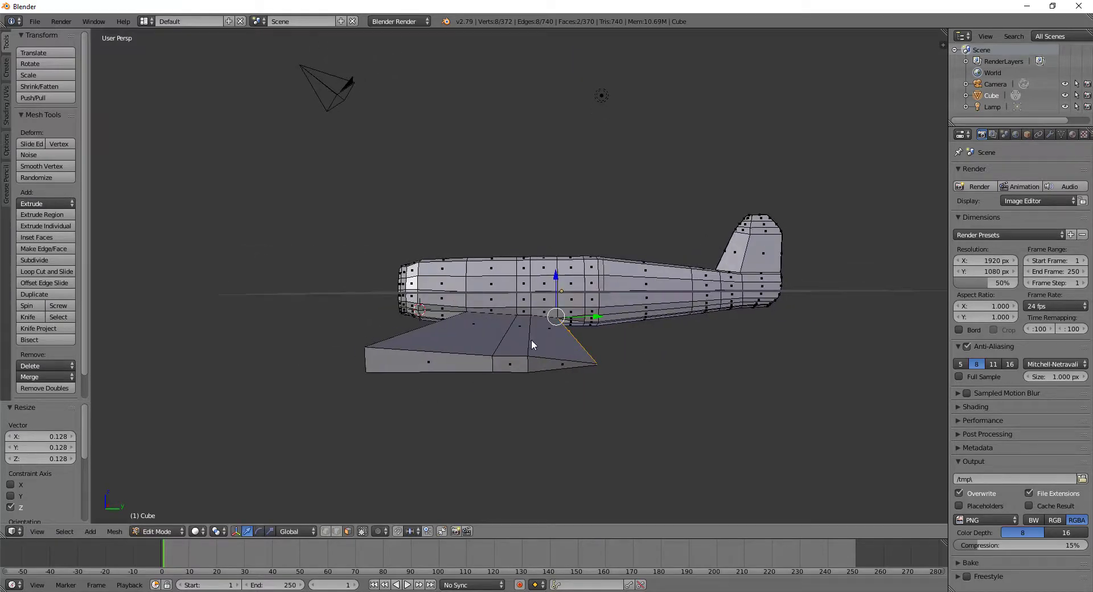
{"action": "left_click", "coordinate": [336, 531]}
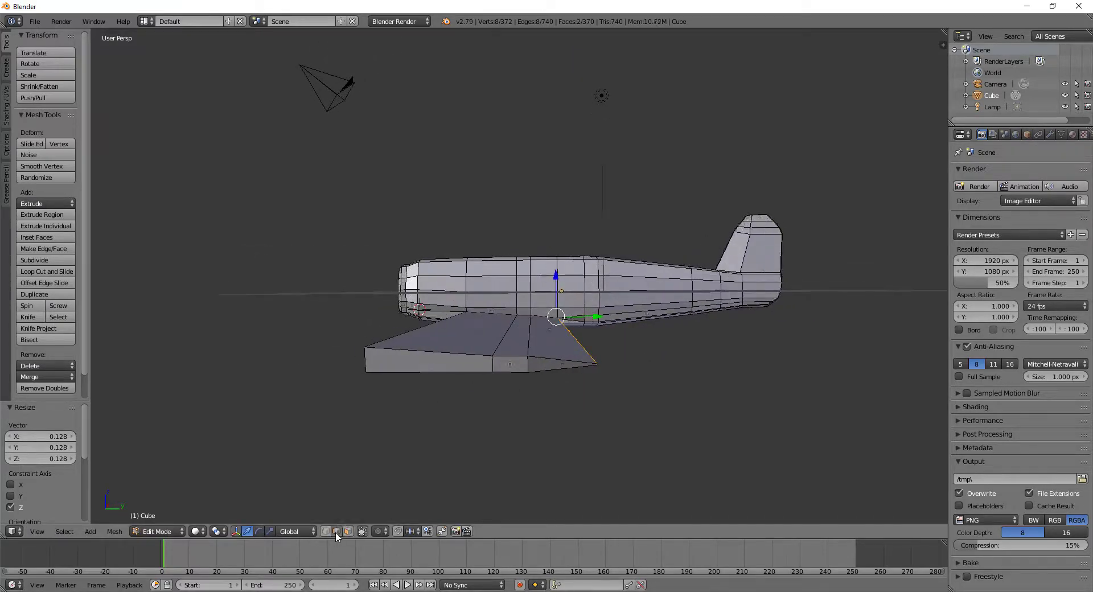
{"action": "left_click", "coordinate": [528, 367], "text": "alt"}
{"action": "mouse_move", "coordinate": [585, 323]}
{"action": "middle_mouse_down"}
{"action": "mouse_move", "coordinate": [534, 353]}
{"action": "mouse_move", "coordinate": [521, 420]}
{"action": "mouse_move", "coordinate": [547, 442]}
{"action": "mouse_move", "coordinate": [515, 388]}
{"action": "middle_mouse_up"}
{"action": "left_click", "coordinate": [504, 388]}
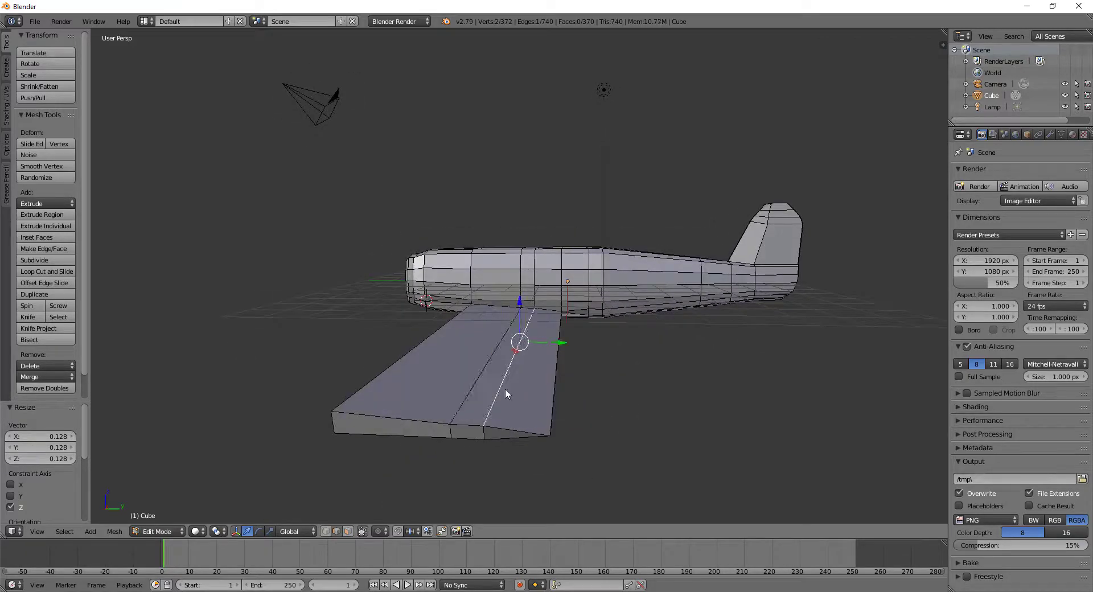
{"action": "left_click", "coordinate": [483, 435], "text": "shift"}
{"action": "mouse_move", "coordinate": [482, 436]}
{"action": "middle_mouse_down"}
{"action": "mouse_move", "coordinate": [541, 436]}
{"action": "mouse_move", "coordinate": [531, 326]}
{"action": "middle_mouse_up"}
{"action": "left_click", "coordinate": [530, 284], "text": "shift"}
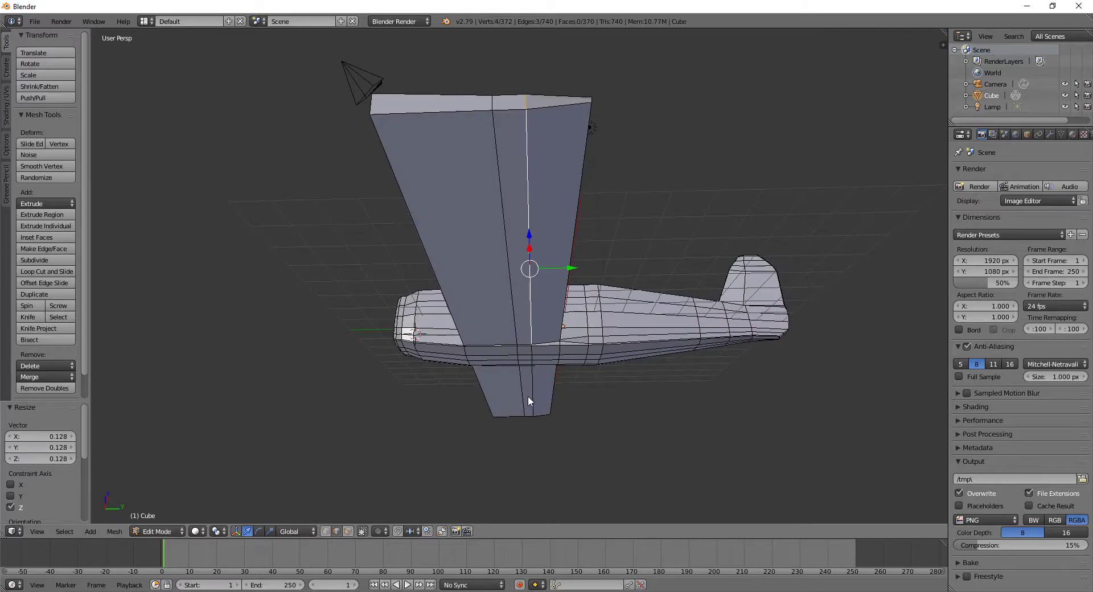
{"action": "left_click", "coordinate": [528, 395], "text": "shift"}
{"action": "mouse_move", "coordinate": [590, 394]}
{"action": "middle_mouse_down"}
{"action": "mouse_move", "coordinate": [369, 430]}
{"action": "mouse_move", "coordinate": [337, 422]}
{"action": "middle_mouse_up"}
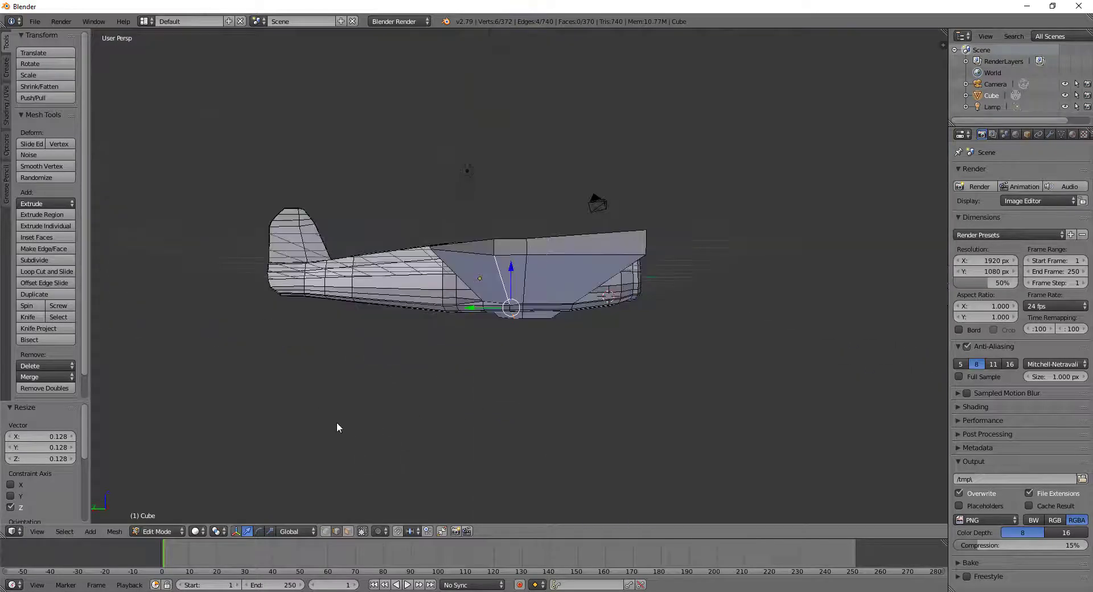
{"action": "left_click", "coordinate": [500, 272], "text": "shift"}
{"action": "mouse_move", "coordinate": [500, 272]}
{"action": "middle_mouse_down"}
{"action": "mouse_move", "coordinate": [524, 360]}
{"action": "mouse_move", "coordinate": [554, 371]}
{"action": "mouse_move", "coordinate": [544, 409]}
{"action": "middle_mouse_up"}
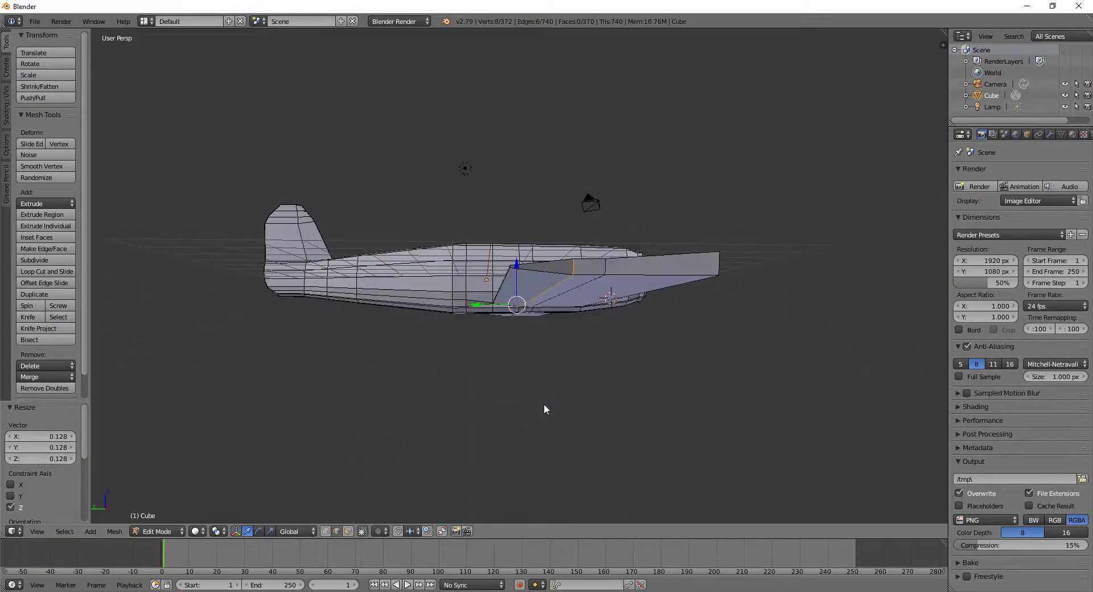
Step: Scale the selected wing edges vertically to 0.762 and toggle back into Edit Mode
{"action": "key", "text": "s"}
{"action": "key", "text": "z"}
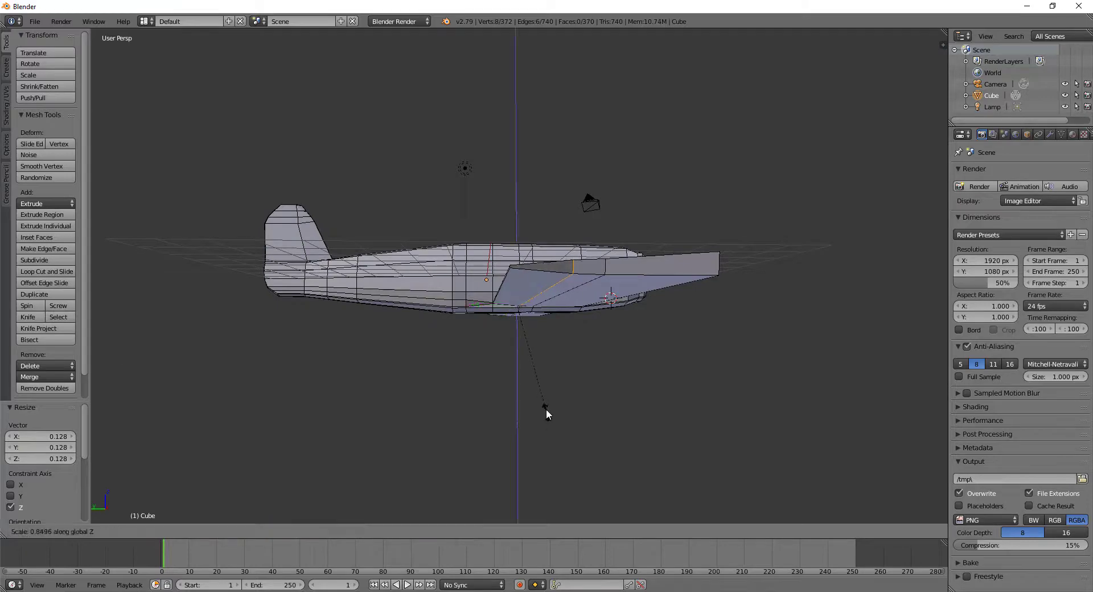
{"action": "left_click", "coordinate": [545, 402]}
{"action": "mouse_move", "coordinate": [530, 402]}
{"action": "middle_mouse_down"}
{"action": "mouse_move", "coordinate": [503, 419]}
{"action": "mouse_move", "coordinate": [688, 436]}
{"action": "mouse_move", "coordinate": [582, 415]}
{"action": "mouse_move", "coordinate": [635, 412]}
{"action": "mouse_move", "coordinate": [596, 410]}
{"action": "mouse_move", "coordinate": [667, 424]}
{"action": "mouse_move", "coordinate": [376, 347]}
{"action": "mouse_move", "coordinate": [401, 372]}
{"action": "middle_mouse_up"}
{"action": "key", "text": "Tab"}
{"action": "key", "text": "Tab"}
{"action": "scroll", "coordinate": [376, 347], "scroll_direction": "up", "scroll_amount": 2}
{"action": "scroll", "coordinate": [411, 360], "scroll_direction": "up", "scroll_amount": 3}
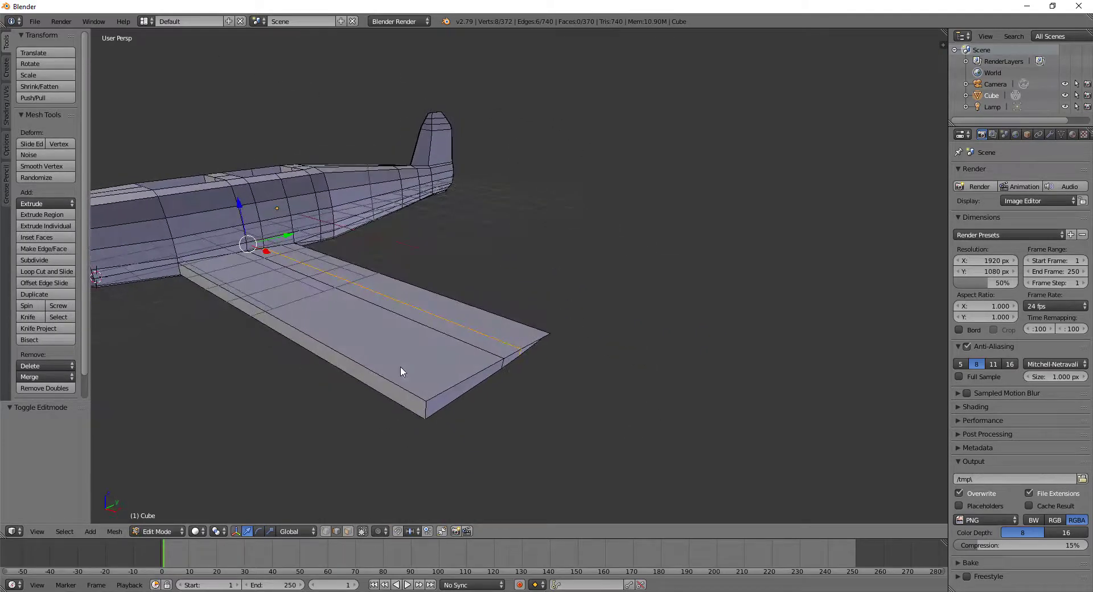
Step: In face select mode, select the wing-tip end face plus several underside wing faces
{"action": "right_click", "coordinate": [426, 402]}
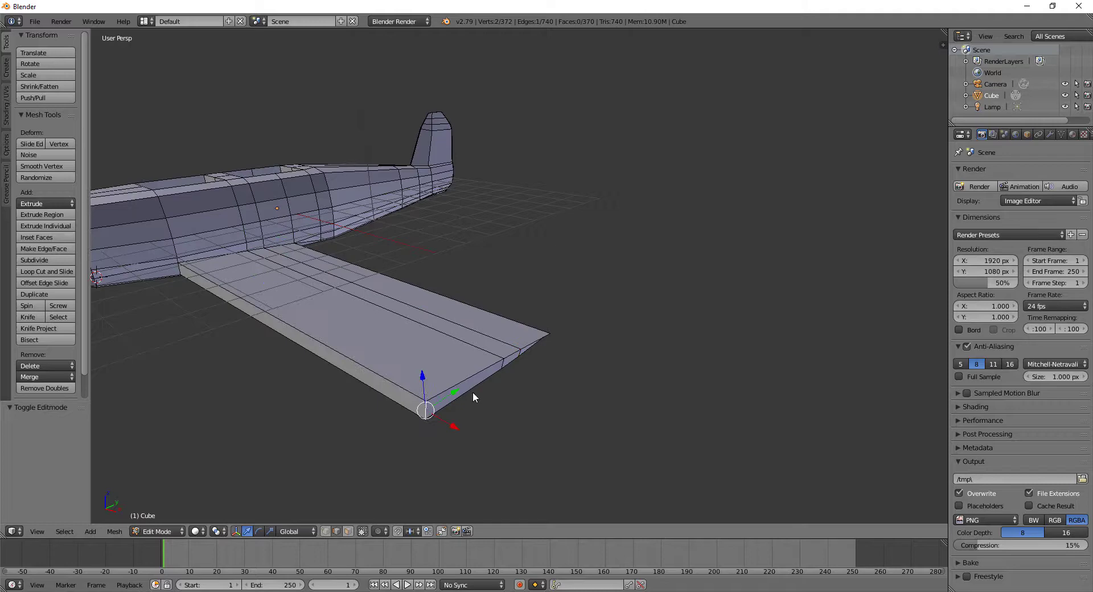
{"action": "right_click", "coordinate": [504, 364], "text": "shift"}
{"action": "left_click", "coordinate": [346, 532]}
{"action": "right_click", "coordinate": [483, 383]}
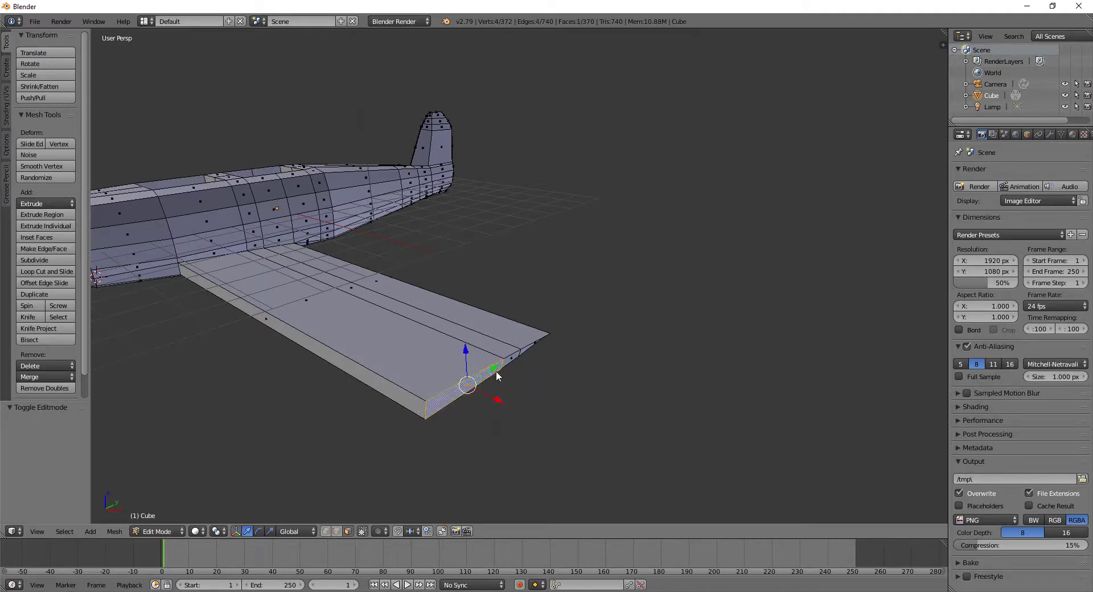
{"action": "middle_click_drag", "start_coordinate": [394, 411], "coordinate": [456, 398]}
{"action": "scroll", "coordinate": [525, 382], "scroll_direction": "down", "scroll_amount": 4}
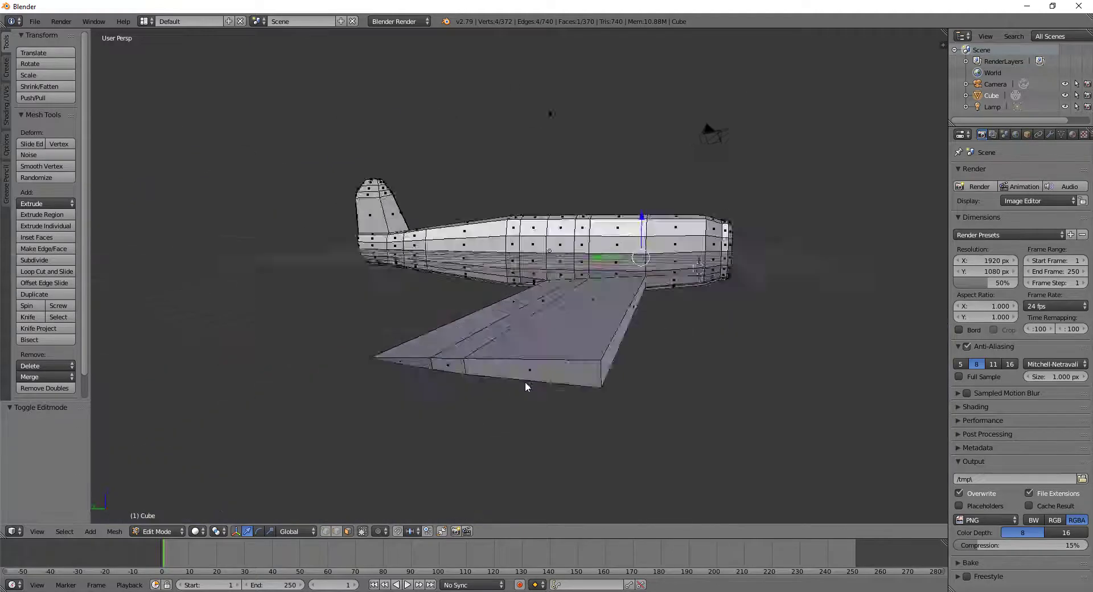
{"action": "middle_click_drag", "start_coordinate": [525, 382], "coordinate": [486, 398]}
{"action": "right_click", "coordinate": [441, 398], "text": "shift"}
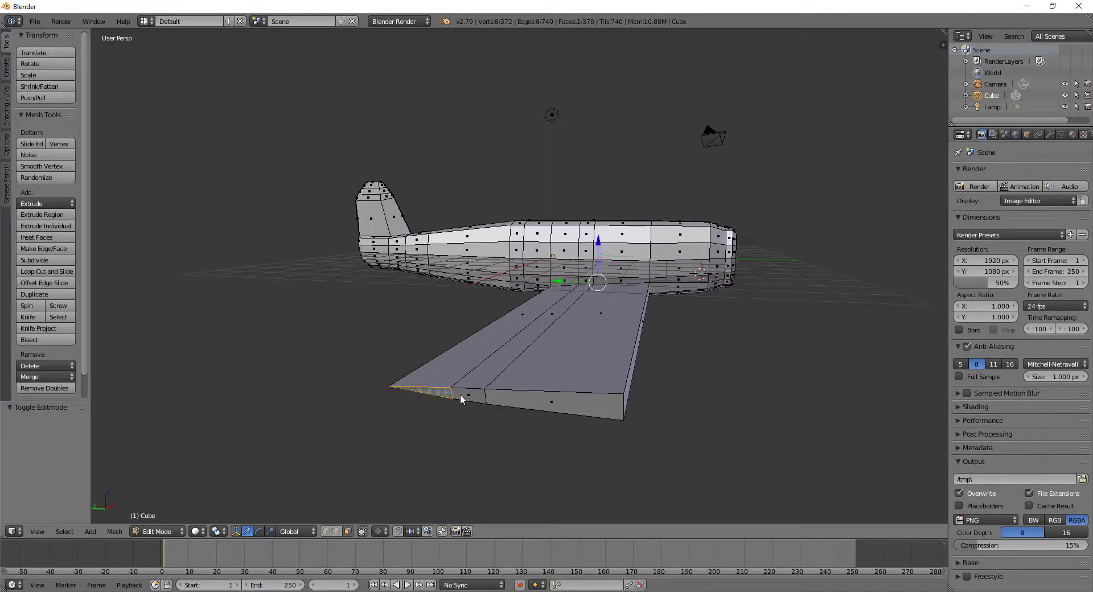
{"action": "right_click", "coordinate": [462, 395], "text": "shift"}
{"action": "right_click", "coordinate": [535, 398], "text": "shift"}
{"action": "mouse_move", "coordinate": [699, 373]}
{"action": "middle_mouse_down"}
{"action": "mouse_move", "coordinate": [522, 385]}
{"action": "mouse_move", "coordinate": [467, 313]}
{"action": "mouse_move", "coordinate": [389, 341]}
{"action": "middle_mouse_up"}
{"action": "right_click", "coordinate": [394, 338], "text": "shift"}
{"action": "right_click", "coordinate": [404, 332], "text": "shift"}
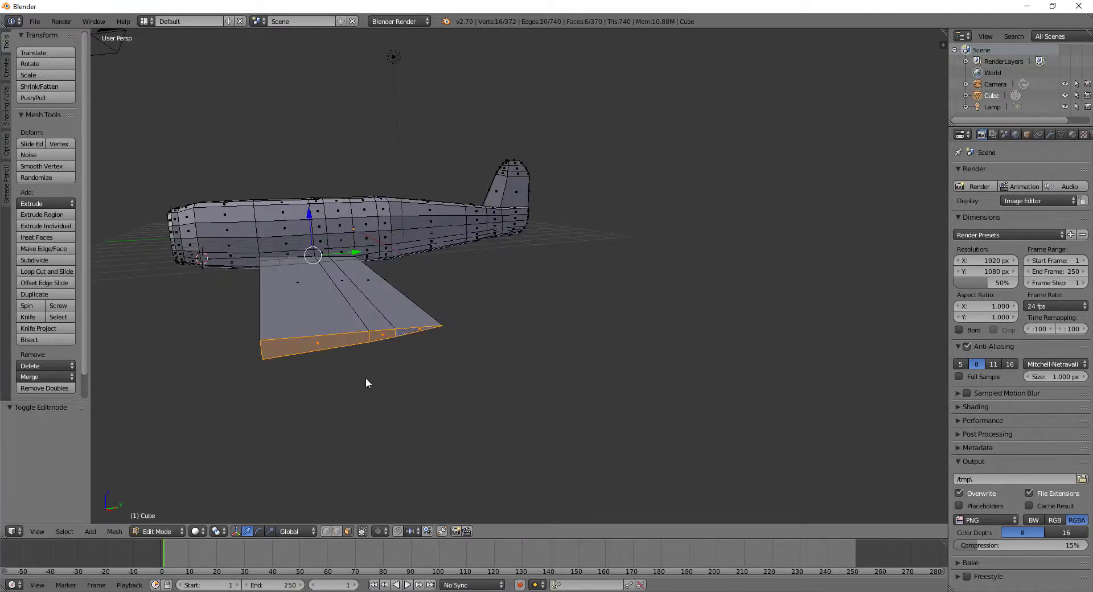
{"action": "mouse_move", "coordinate": [366, 382]}
{"action": "middle_mouse_down"}
{"action": "mouse_move", "coordinate": [490, 377]}
{"action": "mouse_move", "coordinate": [480, 366]}
{"action": "middle_mouse_up"}
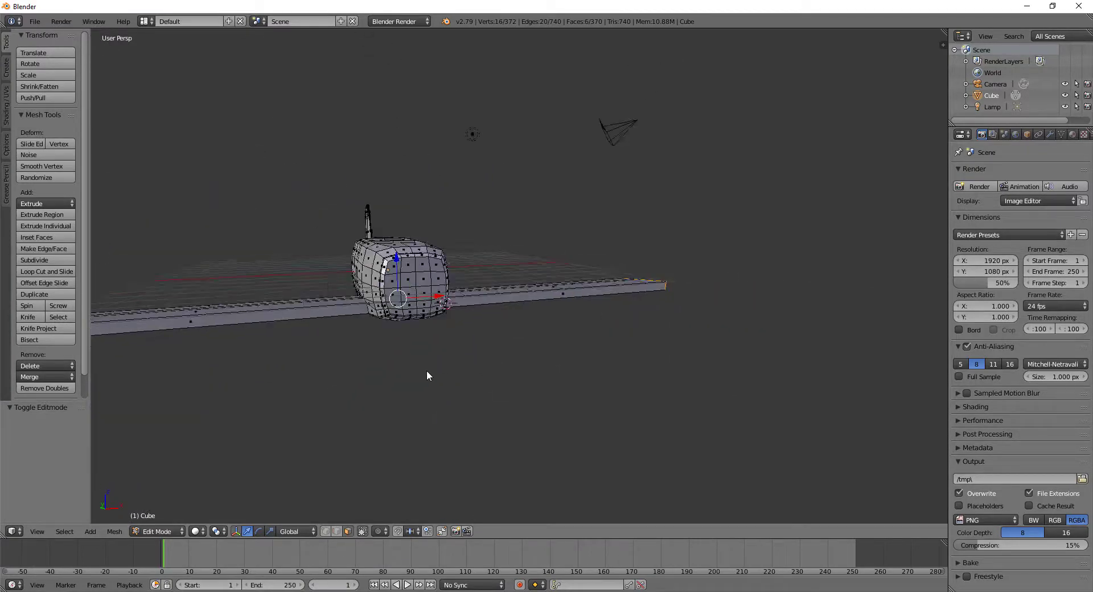
Step: Raise the selected wing faces 0.452 along Z, then toggle out of and back into Edit Mode
{"action": "key", "text": "g"}
{"action": "key", "text": "z"}
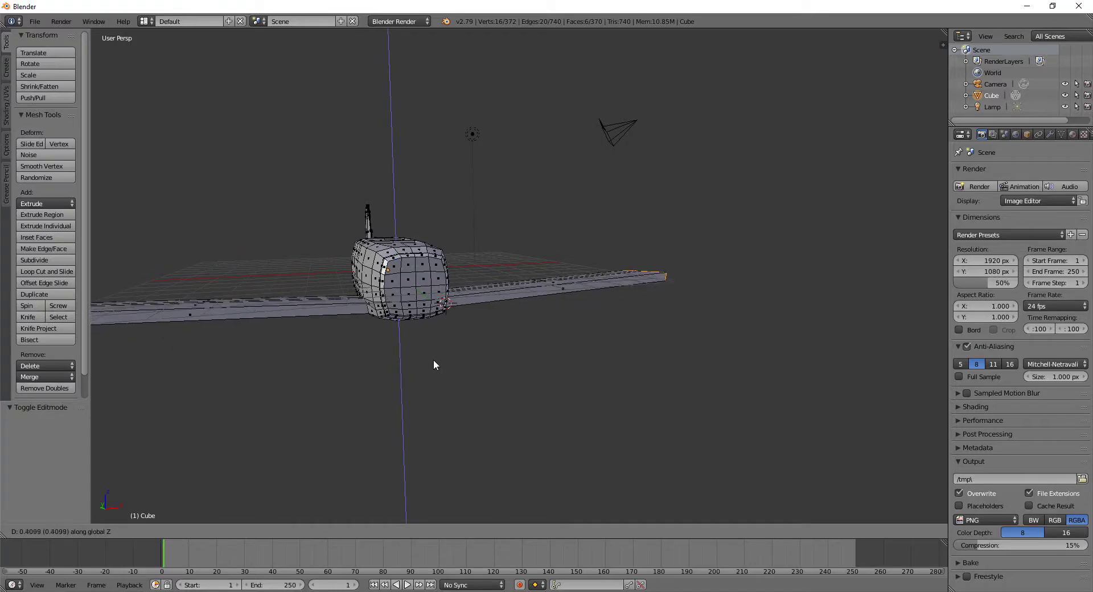
{"action": "left_click", "coordinate": [435, 363]}
{"action": "mouse_move", "coordinate": [435, 363]}
{"action": "middle_mouse_down"}
{"action": "mouse_move", "coordinate": [576, 373]}
{"action": "mouse_move", "coordinate": [402, 388]}
{"action": "mouse_move", "coordinate": [365, 427]}
{"action": "mouse_move", "coordinate": [514, 411]}
{"action": "middle_mouse_up"}
{"action": "key", "text": "Tab"}
{"action": "scroll", "coordinate": [513, 392], "scroll_direction": "up", "scroll_amount": 4}
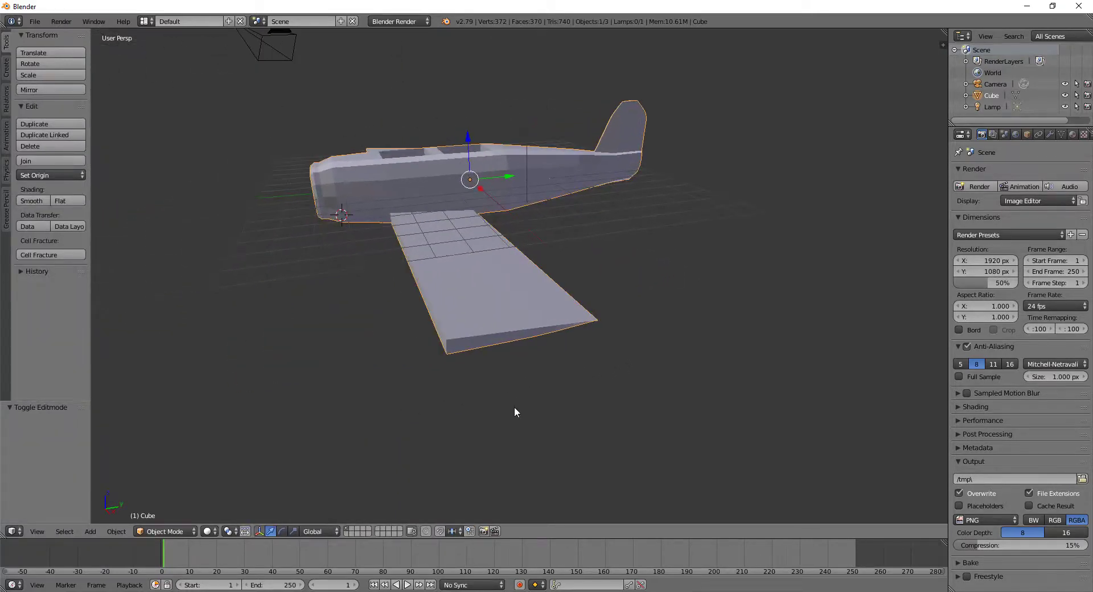
{"action": "key", "text": "Tab"}
Step: Add a loop cut across the wing near the tip face
{"action": "scroll", "coordinate": [534, 395], "scroll_direction": "up", "scroll_amount": 3}
{"action": "right_click", "coordinate": [493, 399]}
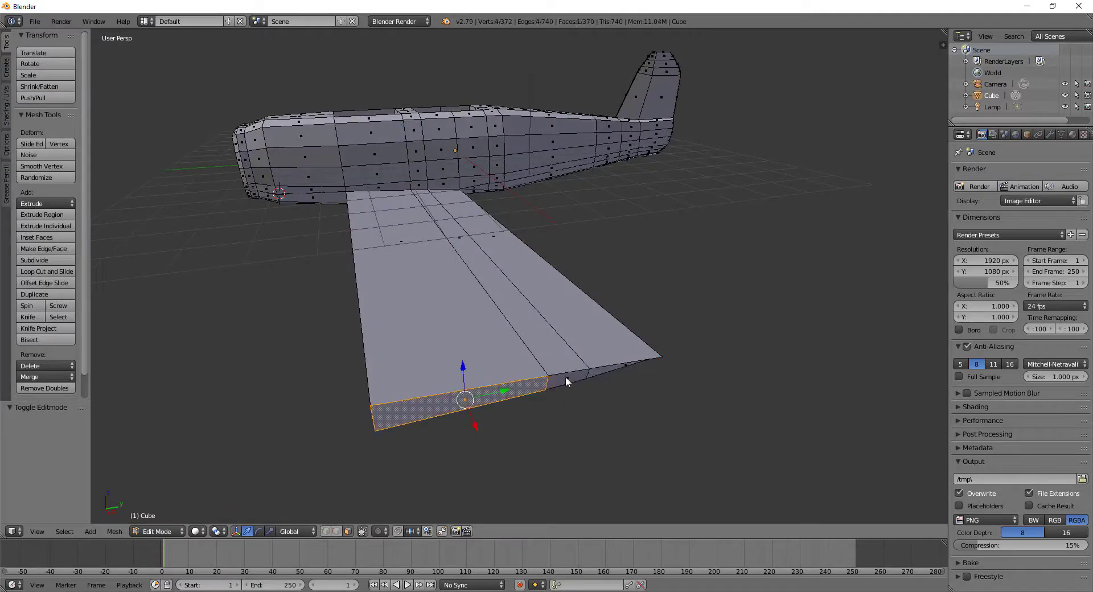
{"action": "key", "text": "ctrl+r"}
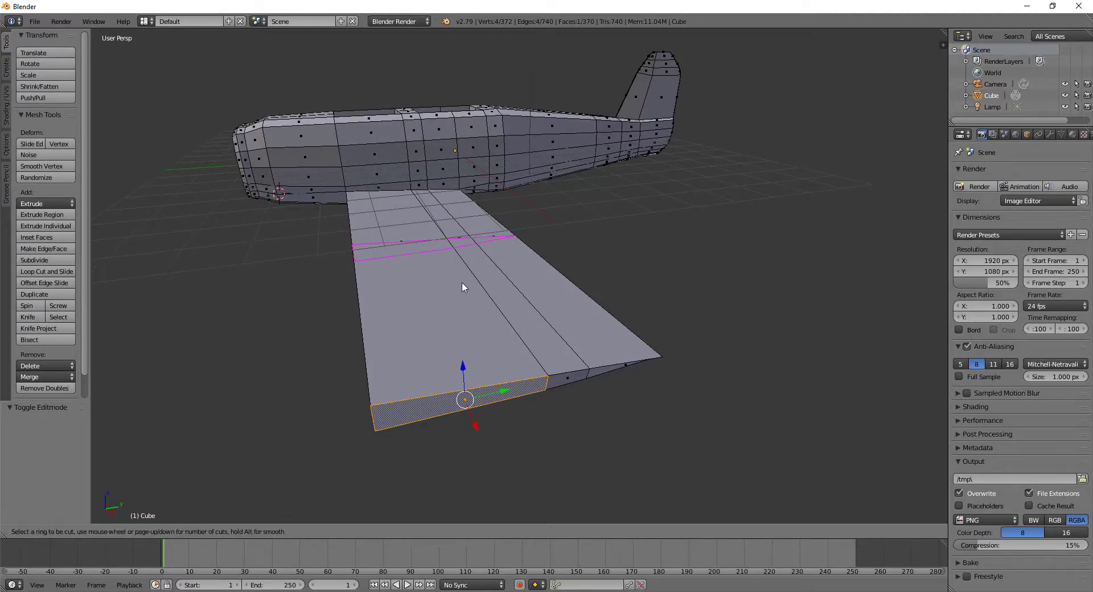
{"action": "left_click", "coordinate": [472, 297]}
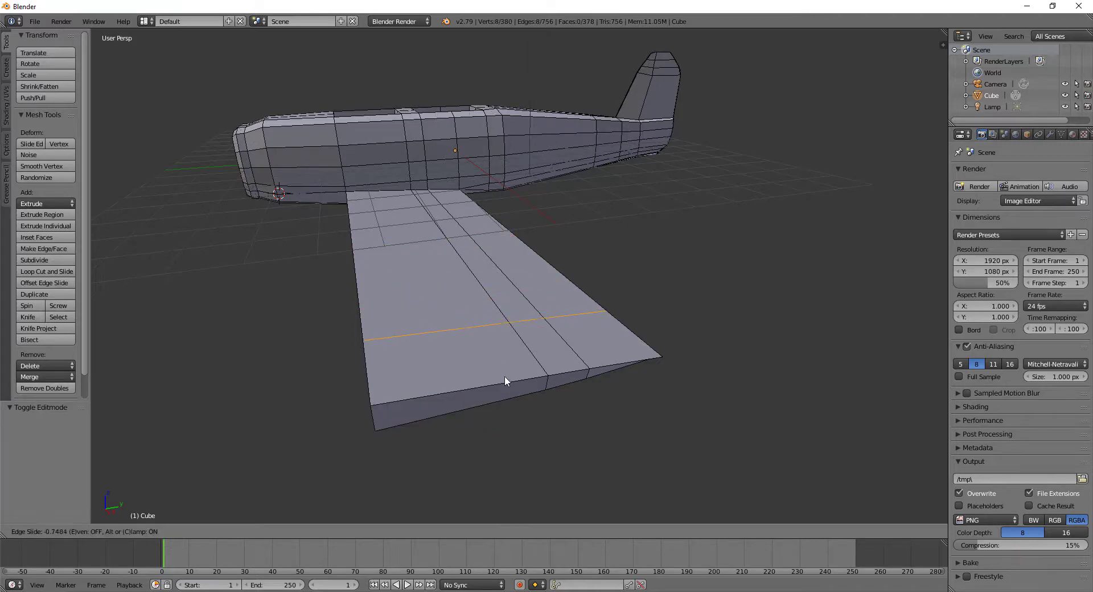
{"action": "left_click", "coordinate": [505, 376]}
Step: Select the wing-tip edges, working from both sides of the wing
{"action": "right_click", "coordinate": [374, 416]}
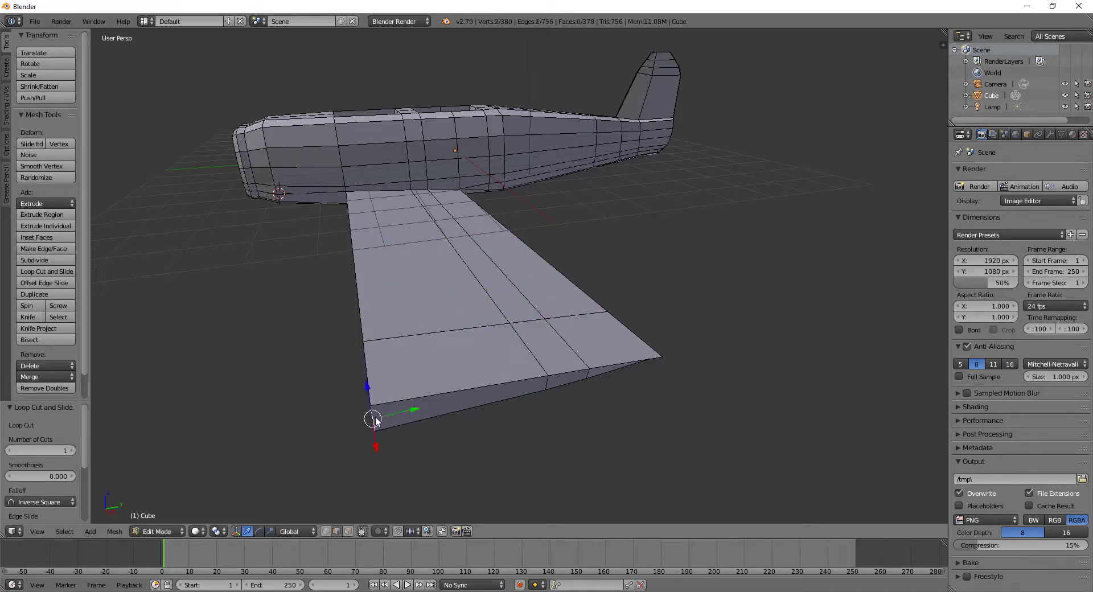
{"action": "right_click", "coordinate": [552, 379], "text": "shift"}
{"action": "right_click", "coordinate": [586, 371], "text": "shift"}
{"action": "right_click", "coordinate": [664, 354], "text": "shift"}
{"action": "right_click", "coordinate": [662, 355], "text": "shift"}
{"action": "middle_click_drag", "start_coordinate": [662, 356], "coordinate": [641, 352]}
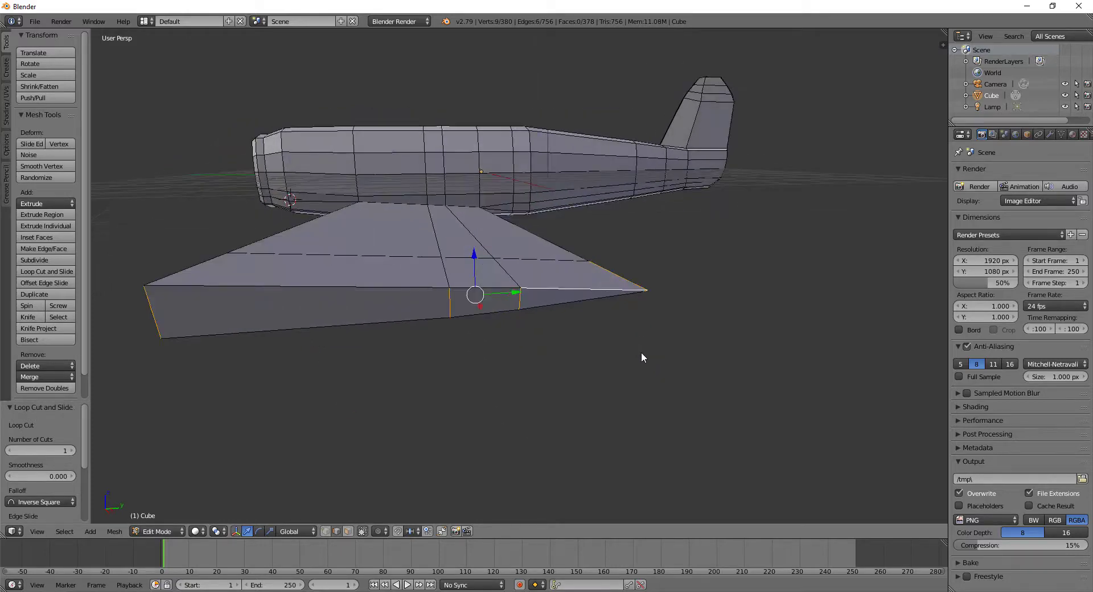
{"action": "scroll", "coordinate": [641, 352], "scroll_direction": "up", "scroll_amount": 4}
{"action": "scroll", "coordinate": [654, 347], "scroll_direction": "down", "scroll_amount": 3}
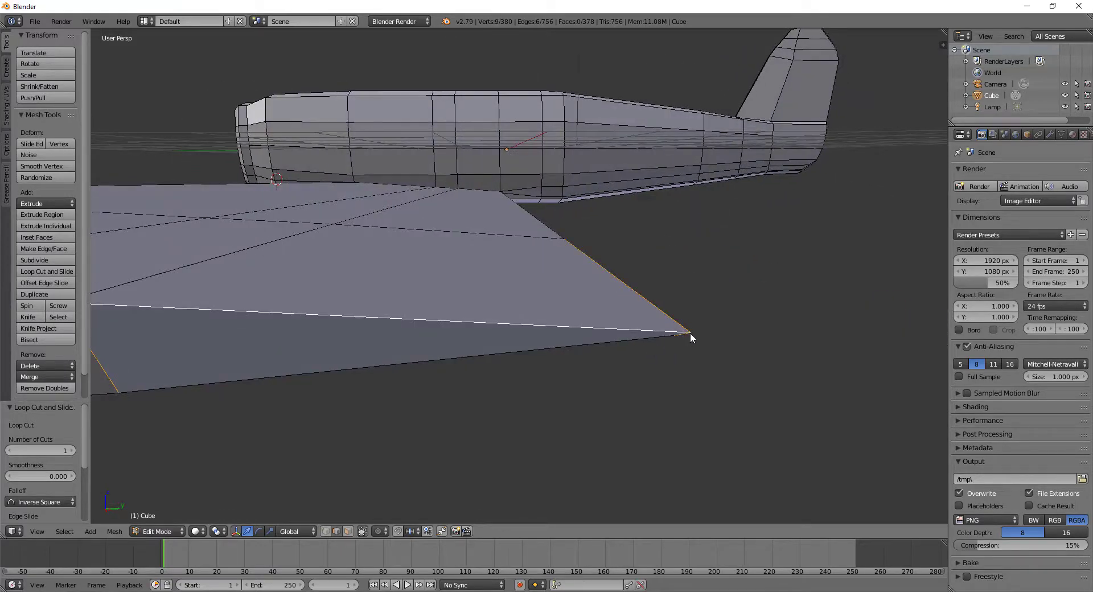
{"action": "right_click", "coordinate": [690, 333]}
{"action": "scroll", "coordinate": [691, 371], "scroll_direction": "down", "scroll_amount": 2}
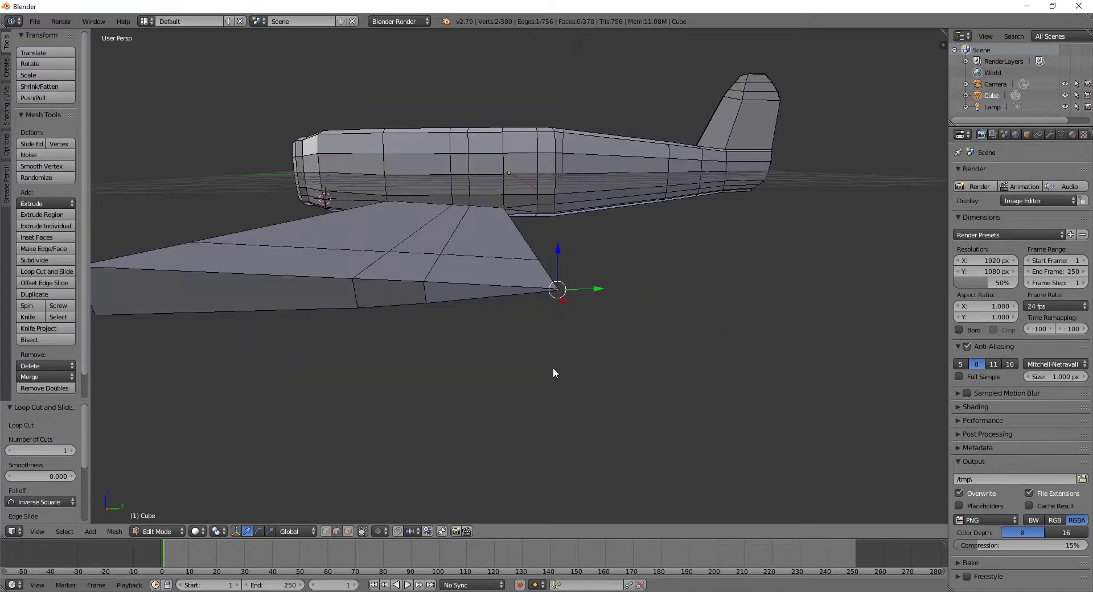
{"action": "mouse_move", "coordinate": [552, 367]}
{"action": "middle_mouse_down"}
{"action": "mouse_move", "coordinate": [497, 353]}
{"action": "mouse_move", "coordinate": [477, 333]}
{"action": "mouse_move", "coordinate": [530, 359]}
{"action": "mouse_move", "coordinate": [548, 272]}
{"action": "middle_mouse_up"}
{"action": "right_click", "coordinate": [566, 252], "text": "shift"}
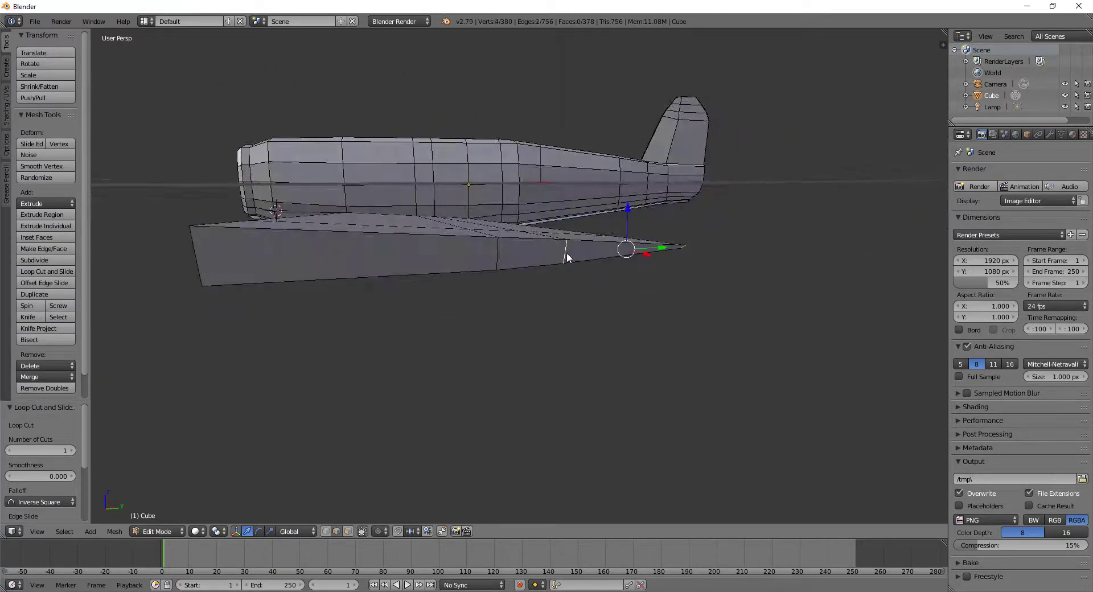
{"action": "right_click", "coordinate": [495, 261], "text": "shift"}
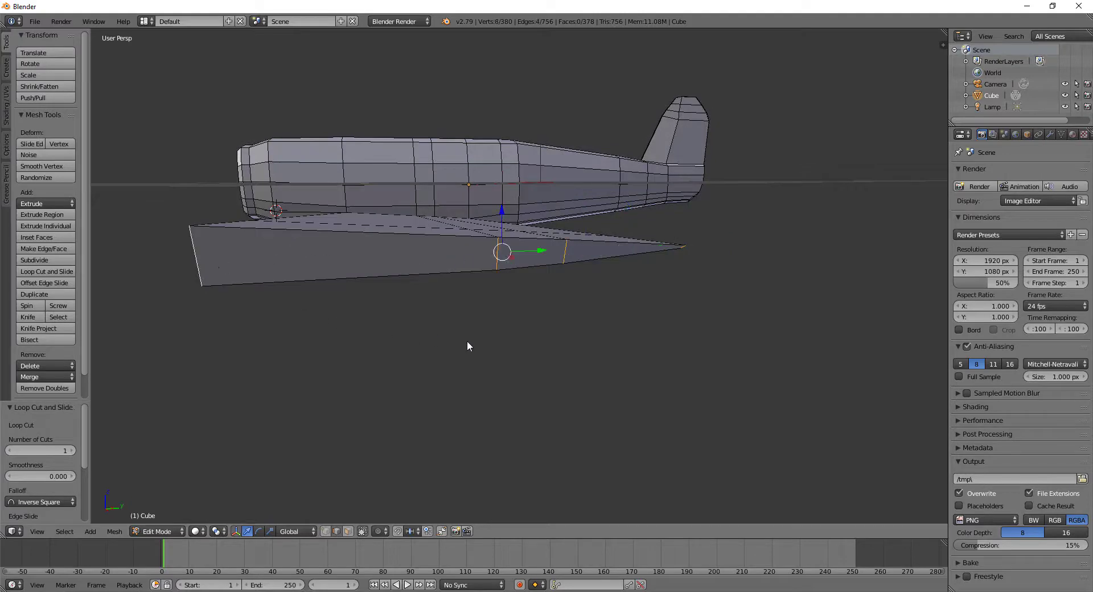
Step: Shrink the wing tip to 0.642 and shift it back -0.517 along X
{"action": "key", "text": "s"}
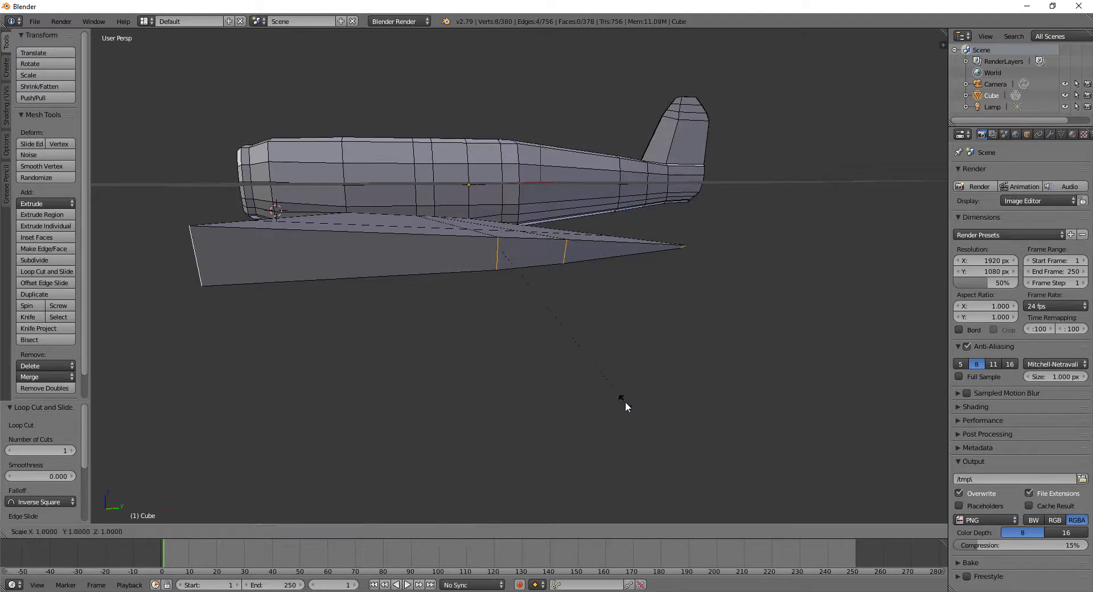
{"action": "key", "text": "x"}
{"action": "key", "text": "Escape"}
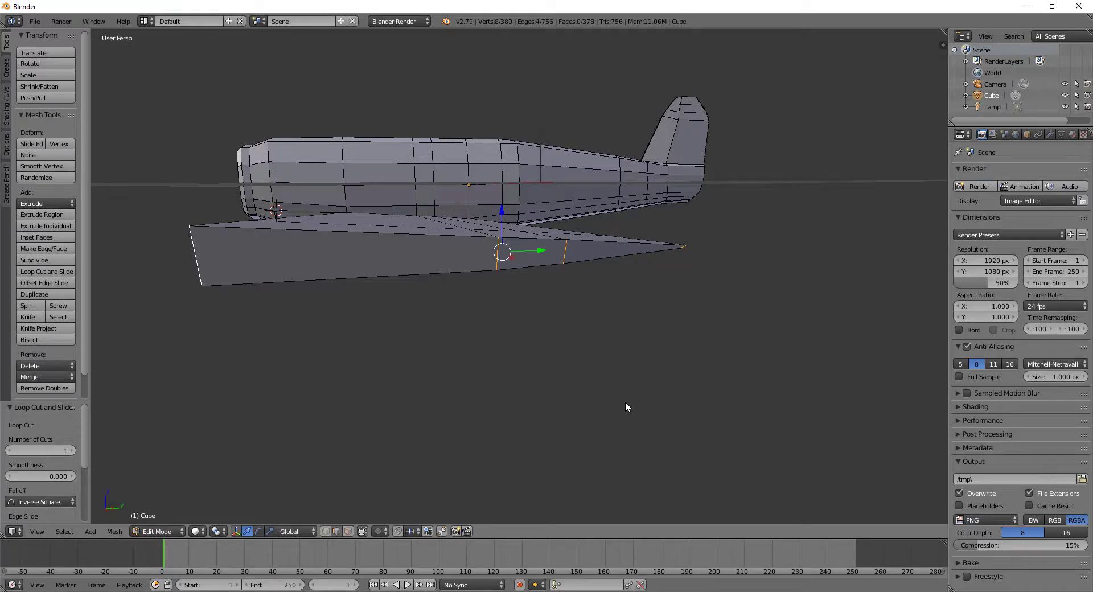
{"action": "key", "text": "s"}
{"action": "left_click", "coordinate": [549, 364]}
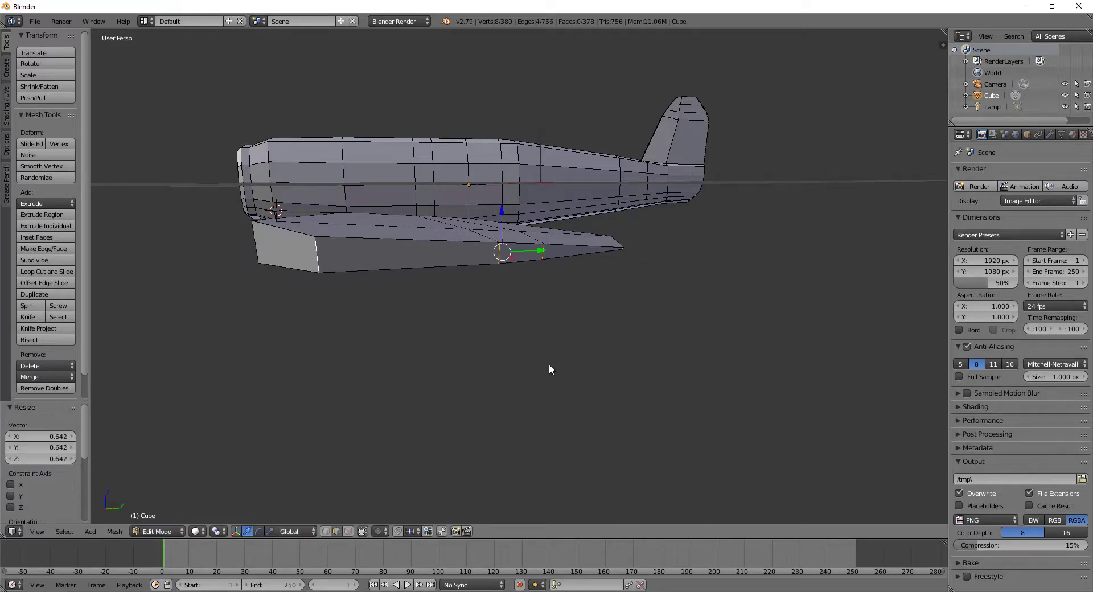
{"action": "mouse_move", "coordinate": [550, 365]}
{"action": "middle_mouse_down"}
{"action": "mouse_move", "coordinate": [471, 371]}
{"action": "mouse_move", "coordinate": [470, 381]}
{"action": "middle_mouse_up"}
{"action": "scroll", "coordinate": [470, 371], "scroll_direction": "down", "scroll_amount": 3}
{"action": "scroll", "coordinate": [581, 497], "scroll_direction": "up", "scroll_amount": 2}
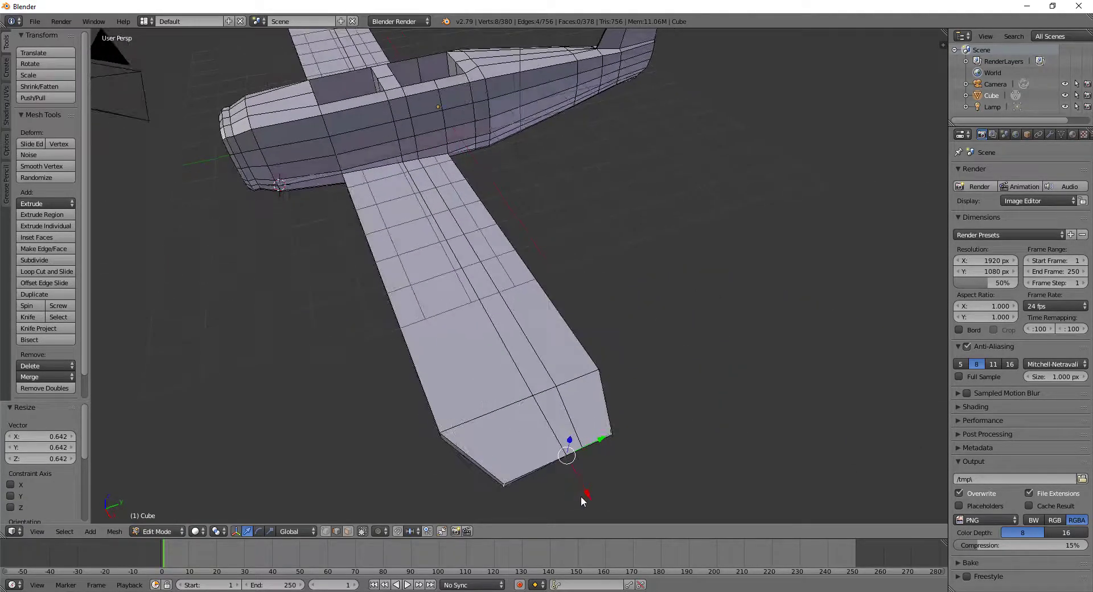
{"action": "left_click_drag", "start_coordinate": [589, 502], "coordinate": [578, 470]}
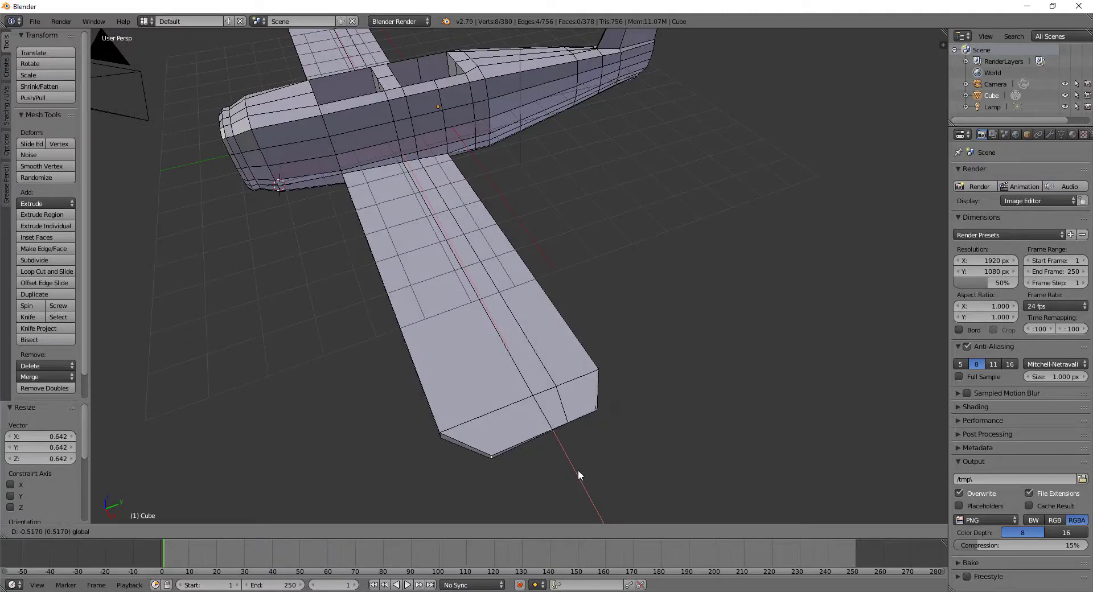
{"action": "mouse_move", "coordinate": [411, 404]}
{"action": "middle_mouse_down"}
{"action": "mouse_move", "coordinate": [503, 408]}
{"action": "mouse_move", "coordinate": [544, 429]}
{"action": "mouse_move", "coordinate": [599, 330]}
{"action": "mouse_move", "coordinate": [556, 358]}
{"action": "mouse_move", "coordinate": [562, 375]}
{"action": "mouse_move", "coordinate": [504, 311]}
{"action": "mouse_move", "coordinate": [685, 274]}
{"action": "mouse_move", "coordinate": [661, 310]}
{"action": "mouse_move", "coordinate": [623, 304]}
{"action": "middle_mouse_up"}
Step: Select a set of edges running along the wing's length
{"action": "scroll", "coordinate": [686, 274], "scroll_direction": "up", "scroll_amount": 3}
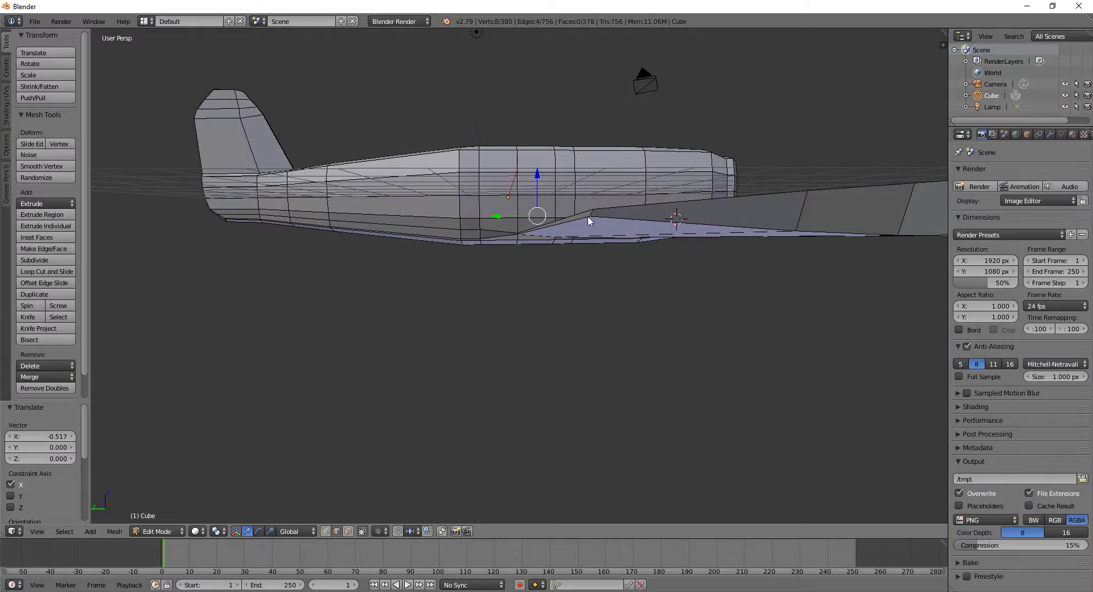
{"action": "right_click", "coordinate": [807, 192], "text": "shift"}
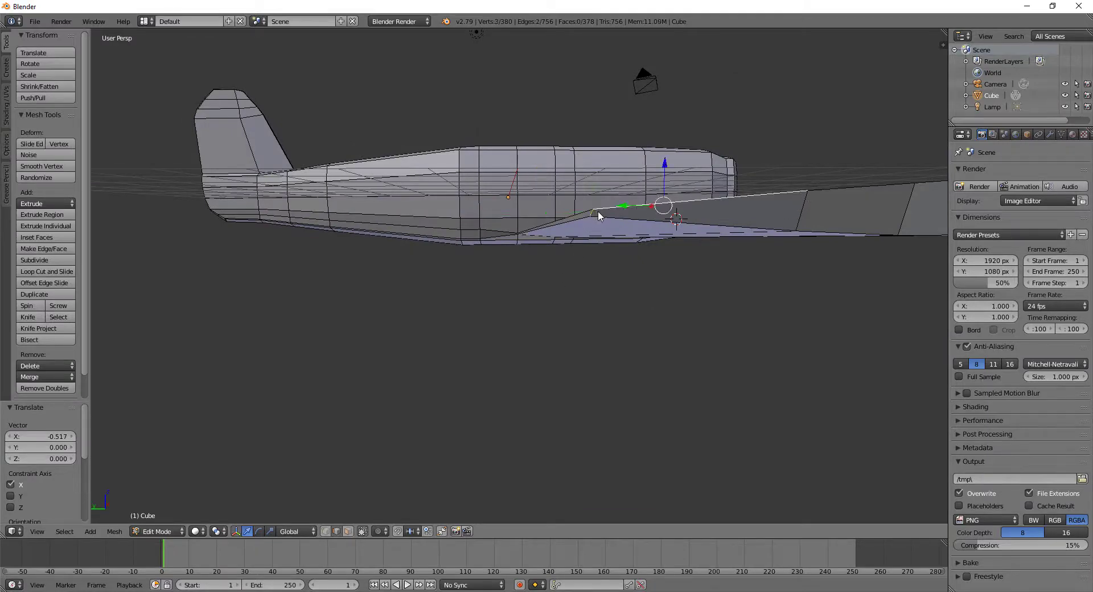
{"action": "right_click", "coordinate": [590, 213]}
{"action": "right_click", "coordinate": [805, 215], "text": "shift"}
{"action": "right_click", "coordinate": [906, 209], "text": "shift"}
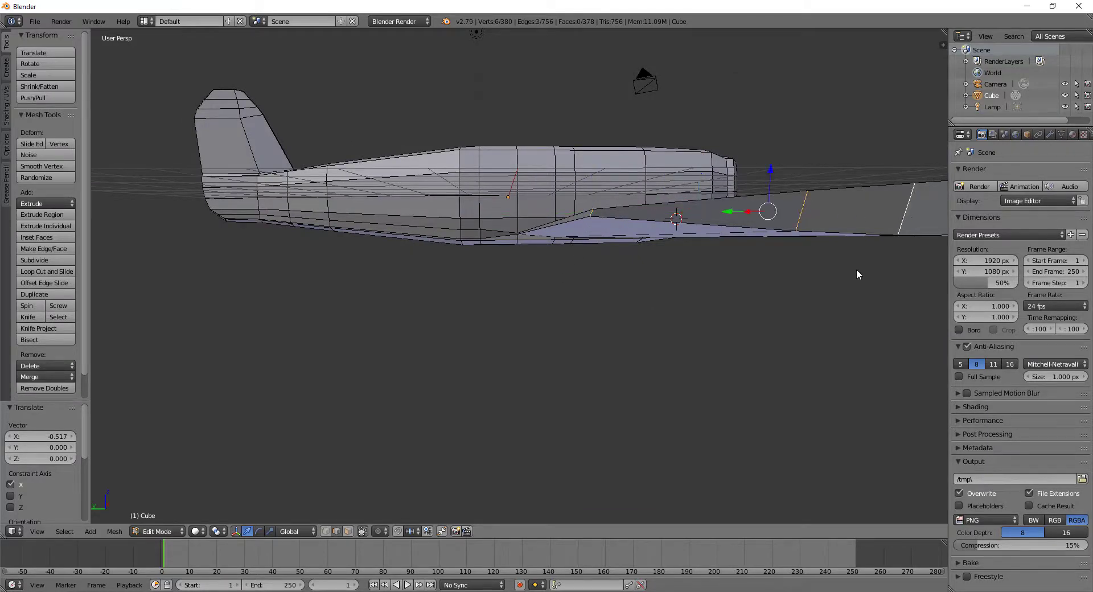
{"action": "scroll", "coordinate": [720, 259], "scroll_direction": "down", "scroll_amount": 2}
{"action": "middle_click_drag", "start_coordinate": [720, 260], "coordinate": [601, 347]}
{"action": "right_click", "coordinate": [665, 285], "text": "shift"}
Step: Cut a new edge loop across the wing and slide it toward the outer end
{"action": "key", "text": "ctrl+r"}
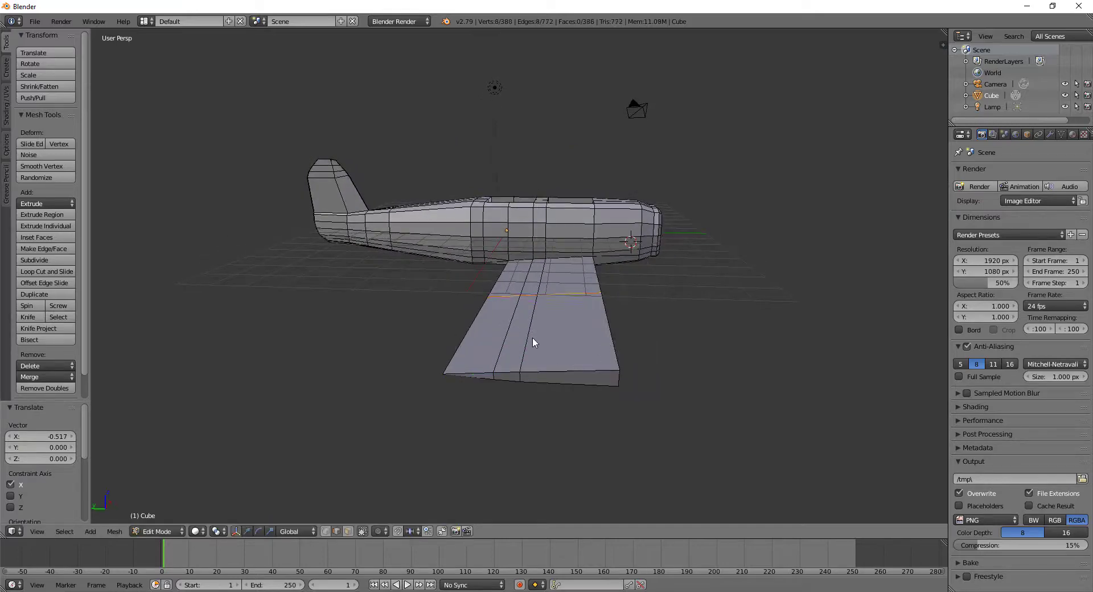
{"action": "left_click", "coordinate": [532, 338]}
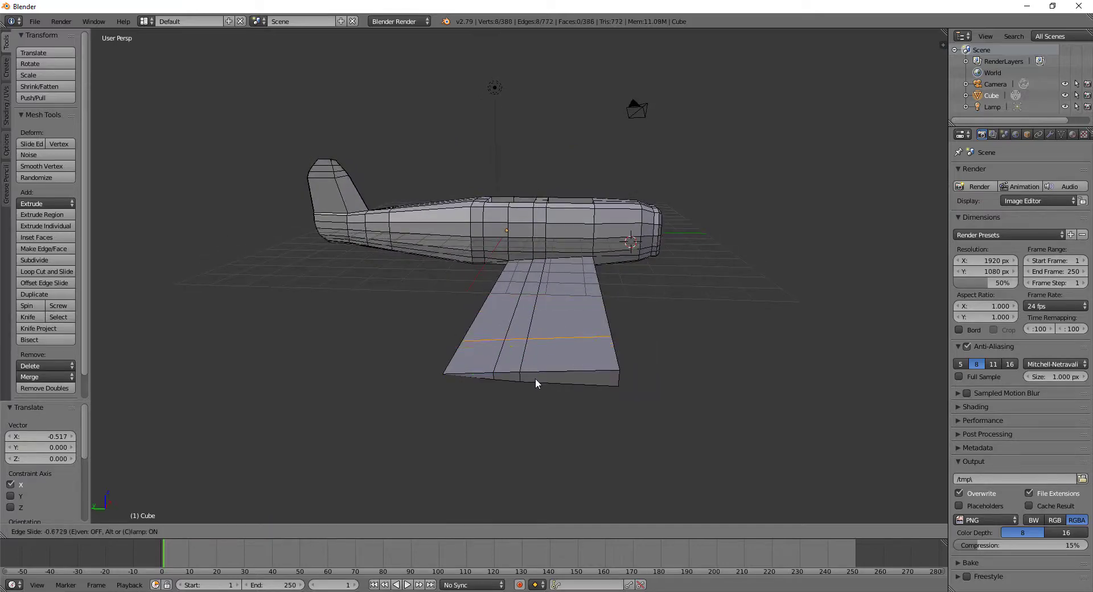
{"action": "left_click", "coordinate": [542, 365]}
{"action": "mouse_move", "coordinate": [540, 366]}
{"action": "middle_mouse_down"}
{"action": "mouse_move", "coordinate": [436, 416]}
{"action": "mouse_move", "coordinate": [317, 356]}
{"action": "middle_mouse_up"}
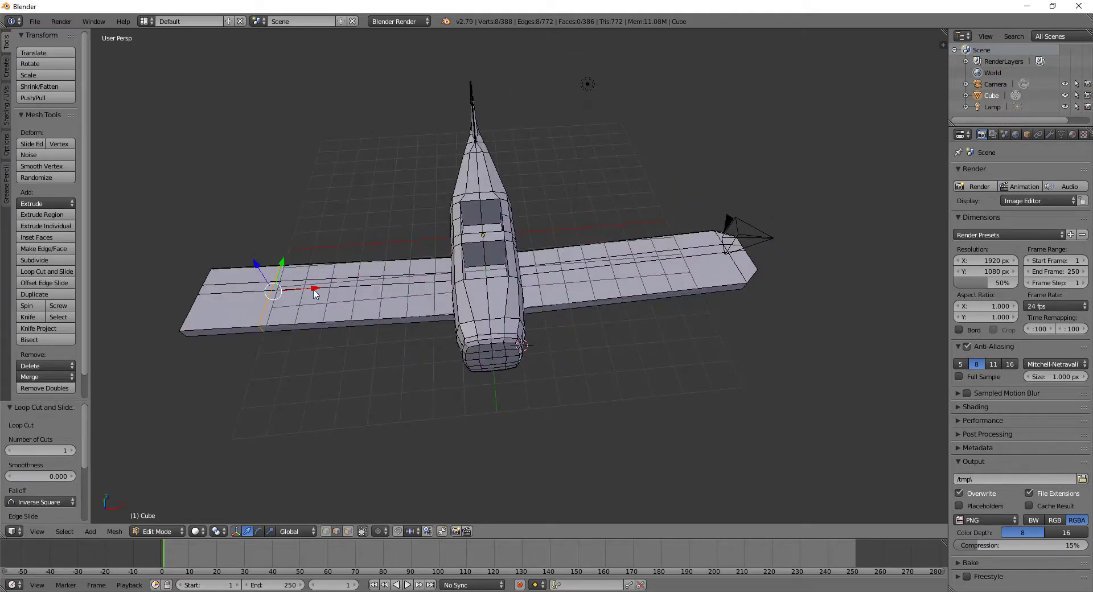
{"action": "left_click_drag", "start_coordinate": [315, 294], "coordinate": [269, 293]}
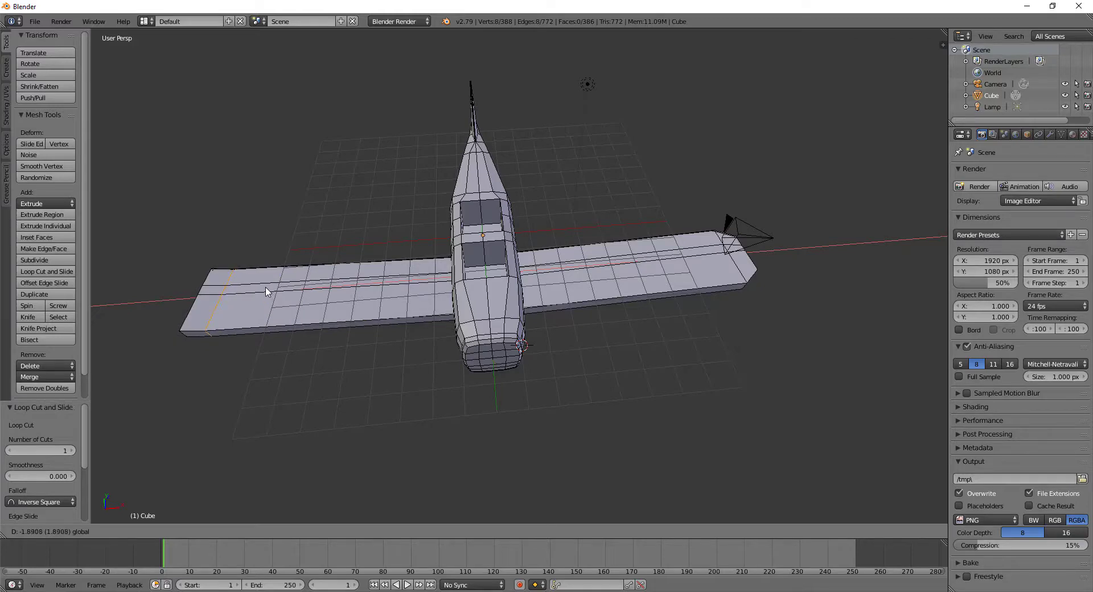
{"action": "left_click_drag", "start_coordinate": [262, 290], "coordinate": [265, 290]}
{"action": "middle_click_drag", "start_coordinate": [265, 291], "coordinate": [335, 272]}
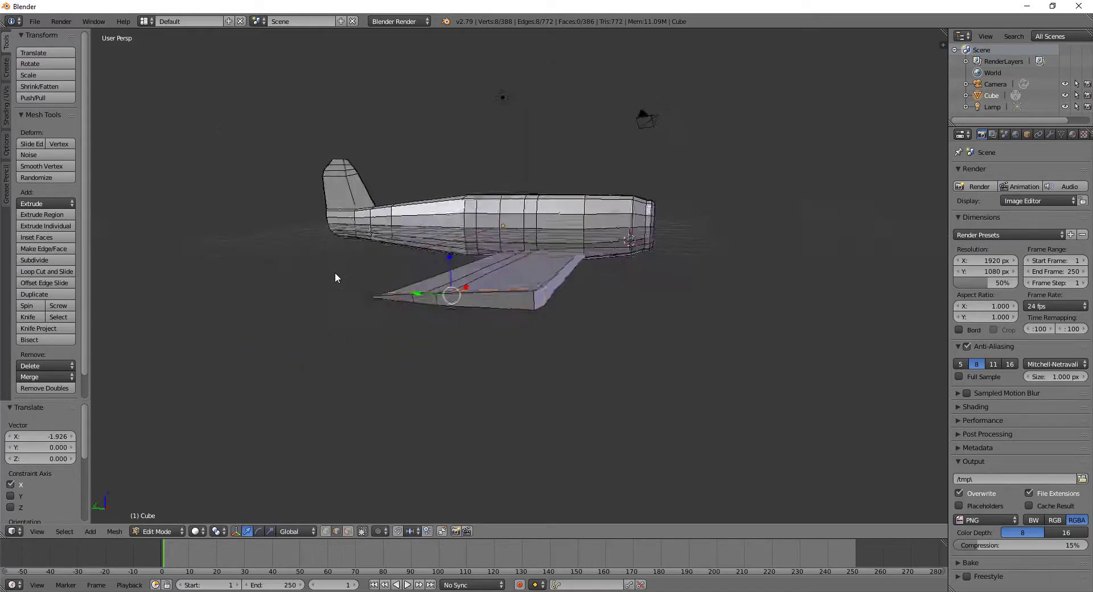
{"action": "scroll", "coordinate": [466, 322], "scroll_direction": "up", "scroll_amount": 3}
{"action": "middle_click_drag", "start_coordinate": [466, 323], "coordinate": [469, 315]}
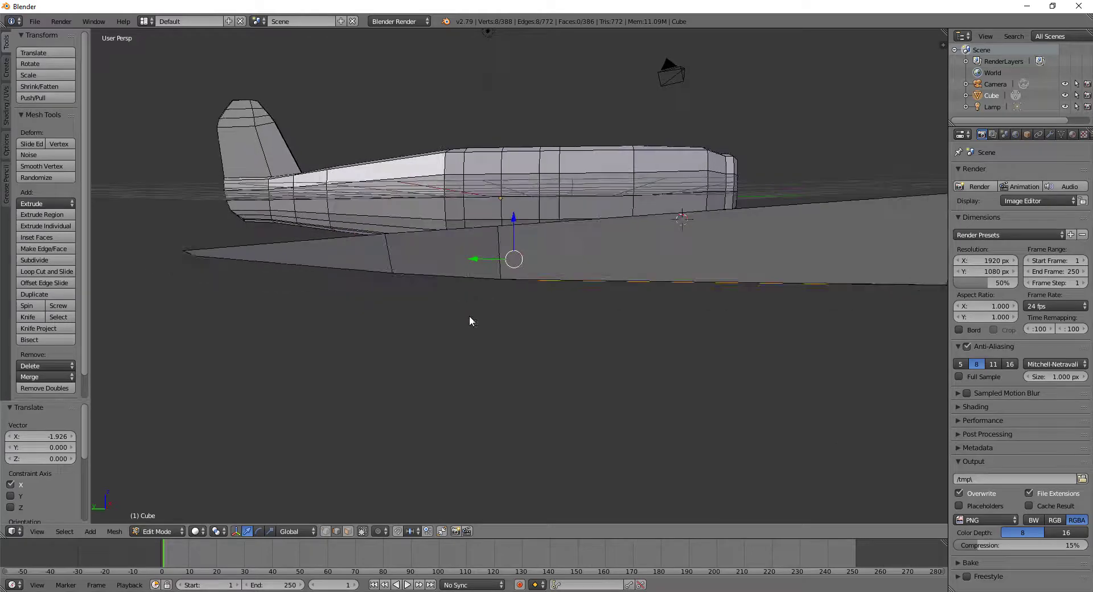
Step: Select the four edges around the wingtip
{"action": "left_click", "coordinate": [192, 254]}
{"action": "left_click", "coordinate": [388, 251], "text": "shift"}
{"action": "left_click", "coordinate": [495, 255], "text": "shift"}
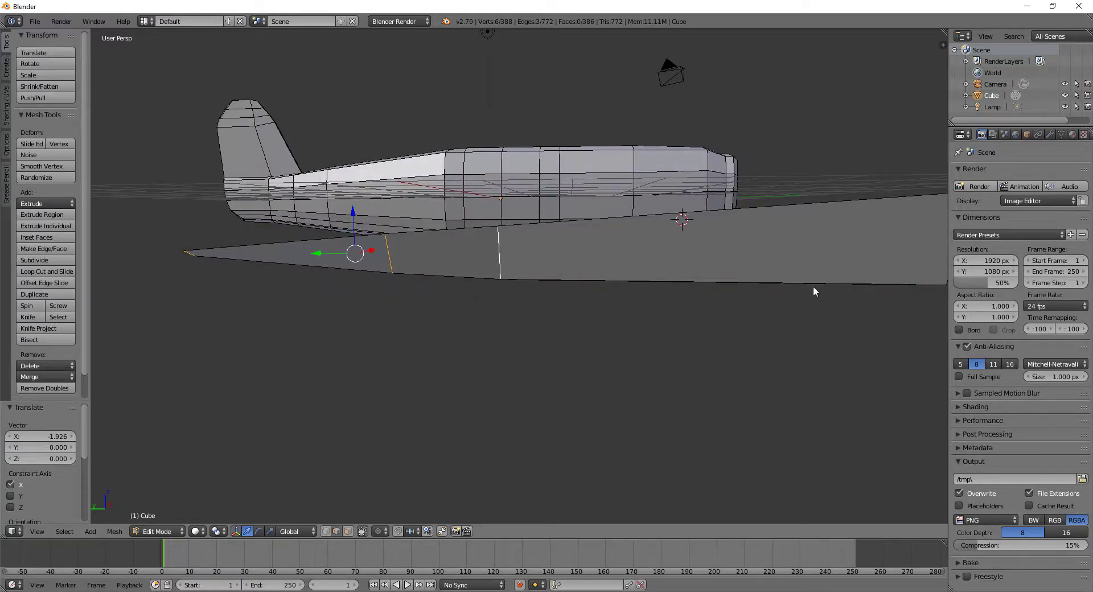
{"action": "scroll", "coordinate": [807, 286], "scroll_direction": "down", "scroll_amount": 3}
{"action": "left_click", "coordinate": [675, 269], "text": "shift"}
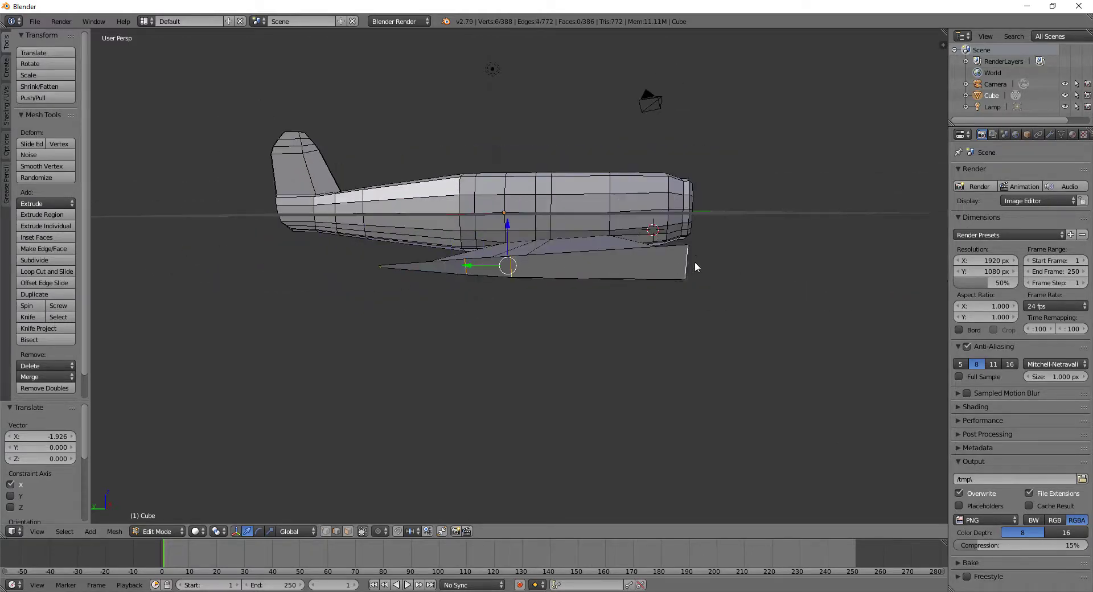
{"action": "middle_click_drag", "start_coordinate": [695, 263], "coordinate": [772, 331]}
Step: Narrow the wingtip to 0.524, readjust it to 1.066, and nudge it 0.024 along X
{"action": "key", "text": "s"}
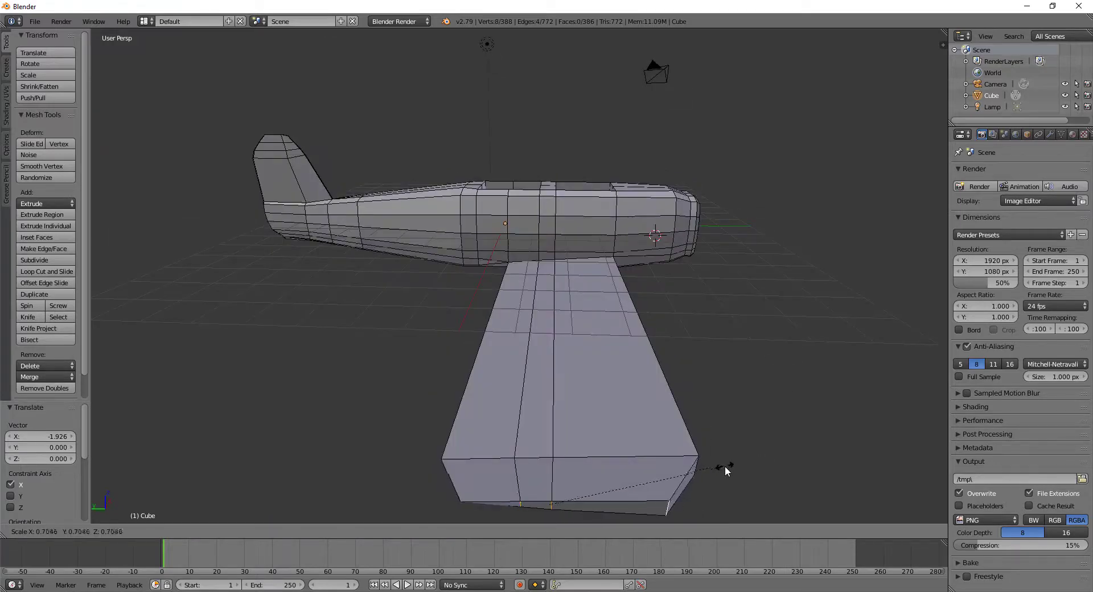
{"action": "left_click", "coordinate": [678, 466]}
{"action": "mouse_move", "coordinate": [678, 426]}
{"action": "middle_mouse_down"}
{"action": "mouse_move", "coordinate": [549, 446]}
{"action": "mouse_move", "coordinate": [624, 442]}
{"action": "mouse_move", "coordinate": [634, 490]}
{"action": "middle_mouse_up"}
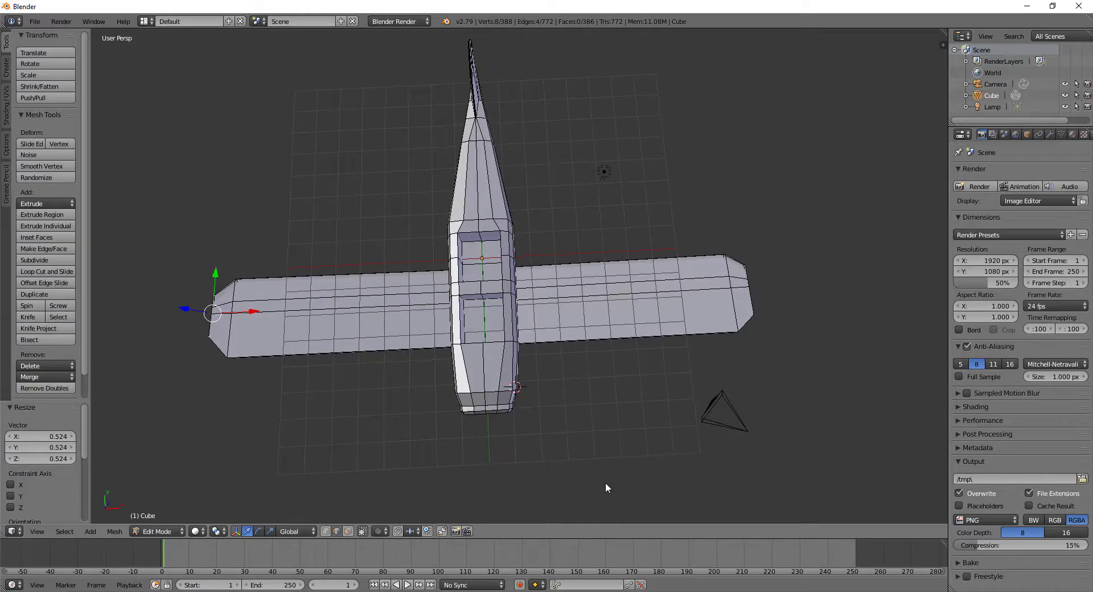
{"action": "key", "text": "s"}
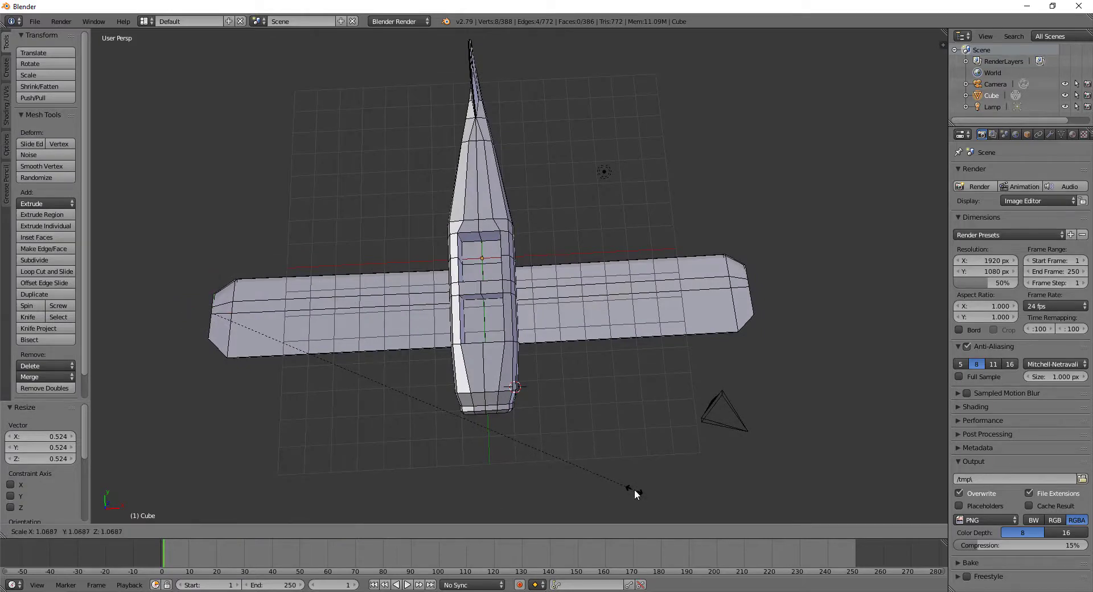
{"action": "left_click", "coordinate": [634, 490]}
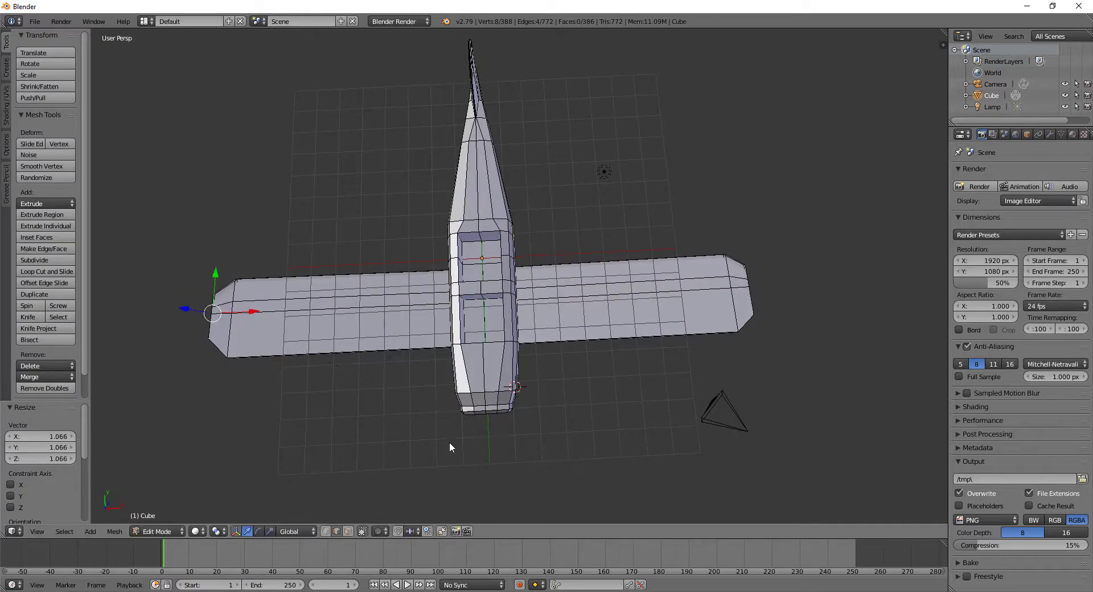
{"action": "left_click_drag", "start_coordinate": [255, 312], "coordinate": [254, 313]}
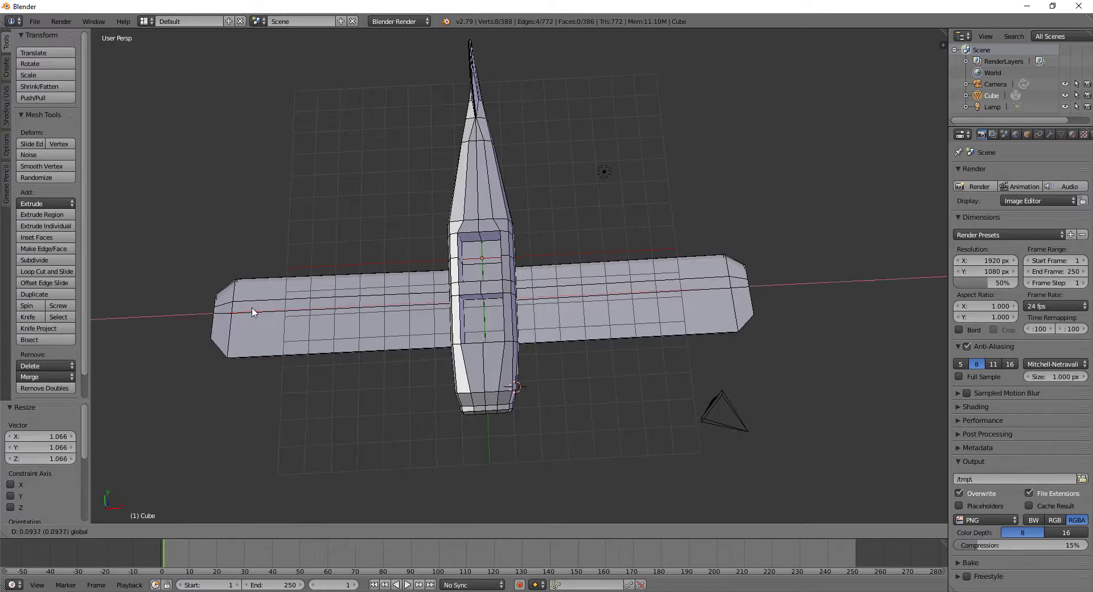
{"action": "left_click", "coordinate": [253, 312]}
{"action": "mouse_move", "coordinate": [254, 311]}
{"action": "middle_mouse_down"}
{"action": "mouse_move", "coordinate": [415, 222]}
{"action": "mouse_move", "coordinate": [422, 309]}
{"action": "mouse_move", "coordinate": [579, 356]}
{"action": "mouse_move", "coordinate": [521, 424]}
{"action": "mouse_move", "coordinate": [444, 391]}
{"action": "mouse_move", "coordinate": [439, 369]}
{"action": "mouse_move", "coordinate": [537, 381]}
{"action": "mouse_move", "coordinate": [558, 342]}
{"action": "mouse_move", "coordinate": [636, 314]}
{"action": "mouse_move", "coordinate": [423, 389]}
{"action": "middle_mouse_up"}
Step: In Object Mode, add a Subdivision Surface modifier to the plane
{"action": "key", "text": "Tab"}
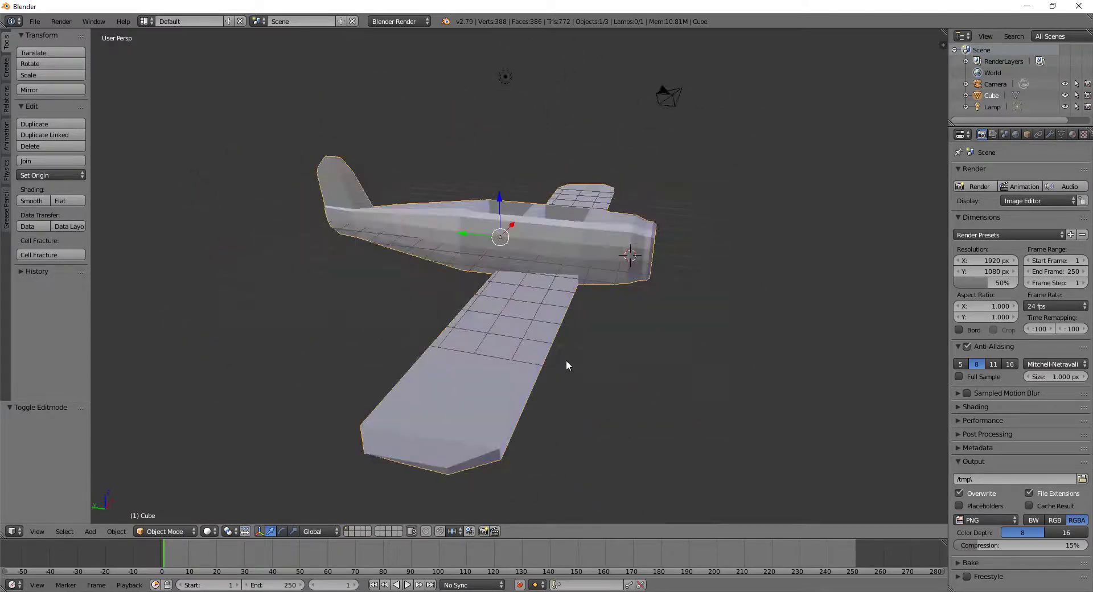
{"action": "mouse_move", "coordinate": [566, 366]}
{"action": "middle_mouse_down"}
{"action": "mouse_move", "coordinate": [481, 393]}
{"action": "mouse_move", "coordinate": [456, 416]}
{"action": "middle_mouse_up"}
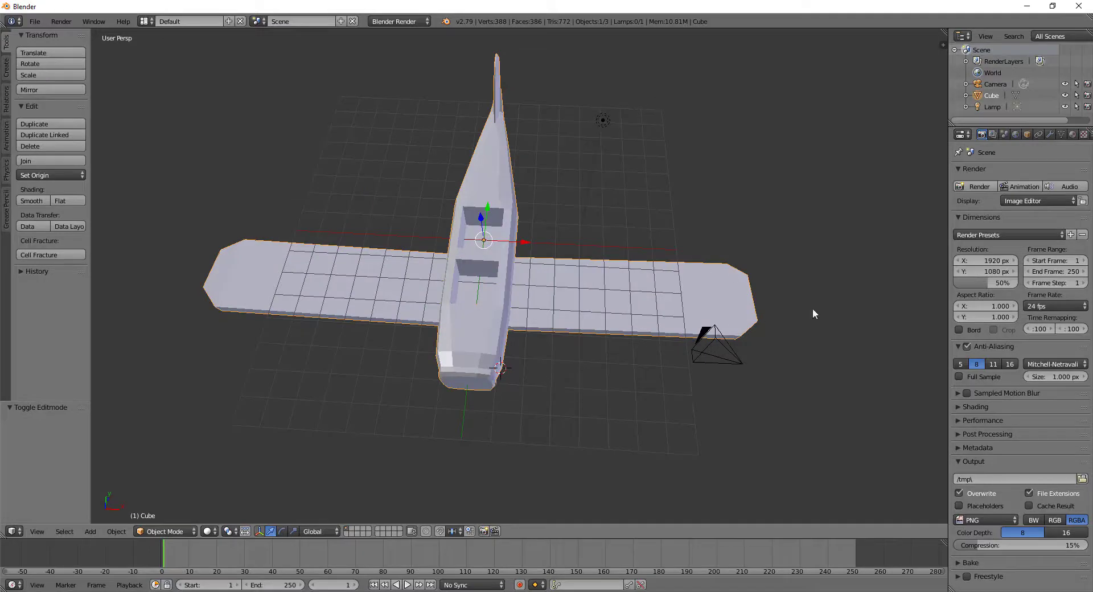
{"action": "left_click", "coordinate": [1050, 134]}
{"action": "left_click", "coordinate": [1016, 172]}
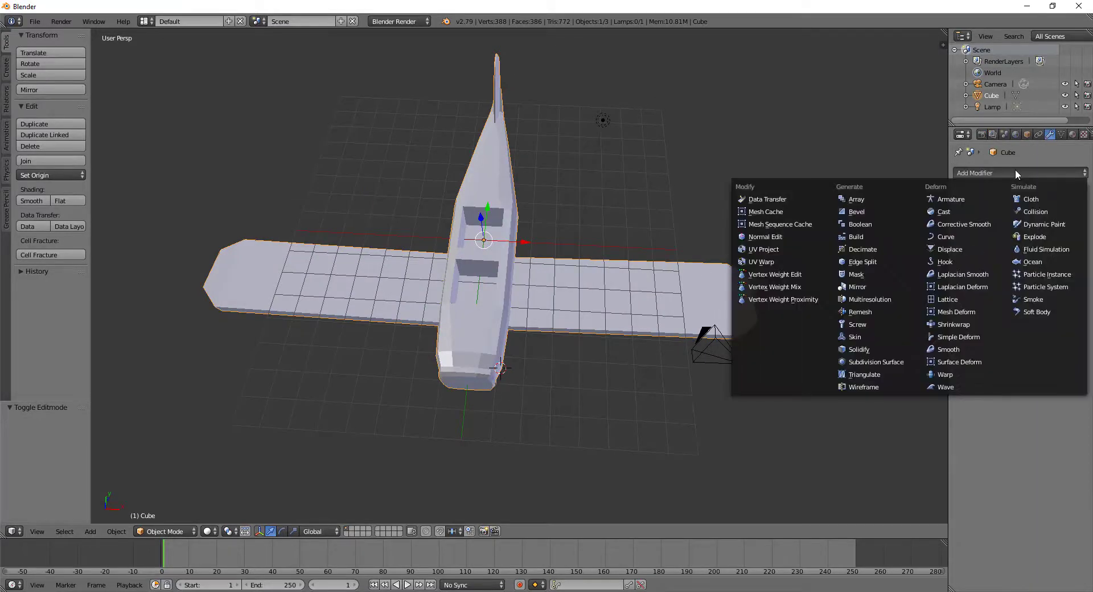
{"action": "left_click", "coordinate": [896, 367]}
Step: Inspect the smoothed plane from several angles, then remove the Subdivision Surface modifier
{"action": "mouse_move", "coordinate": [871, 348]}
{"action": "middle_mouse_down"}
{"action": "mouse_move", "coordinate": [750, 327]}
{"action": "mouse_move", "coordinate": [571, 268]}
{"action": "mouse_move", "coordinate": [696, 261]}
{"action": "mouse_move", "coordinate": [776, 306]}
{"action": "mouse_move", "coordinate": [678, 195]}
{"action": "middle_mouse_up"}
{"action": "scroll", "coordinate": [534, 305], "scroll_direction": "up", "scroll_amount": 1}
{"action": "mouse_move", "coordinate": [533, 305]}
{"action": "middle_mouse_down"}
{"action": "mouse_move", "coordinate": [625, 267]}
{"action": "mouse_move", "coordinate": [647, 268]}
{"action": "mouse_move", "coordinate": [559, 288]}
{"action": "mouse_move", "coordinate": [488, 285]}
{"action": "mouse_move", "coordinate": [454, 197]}
{"action": "mouse_move", "coordinate": [578, 288]}
{"action": "mouse_move", "coordinate": [604, 289]}
{"action": "middle_mouse_up"}
{"action": "scroll", "coordinate": [481, 281], "scroll_direction": "down", "scroll_amount": 2}
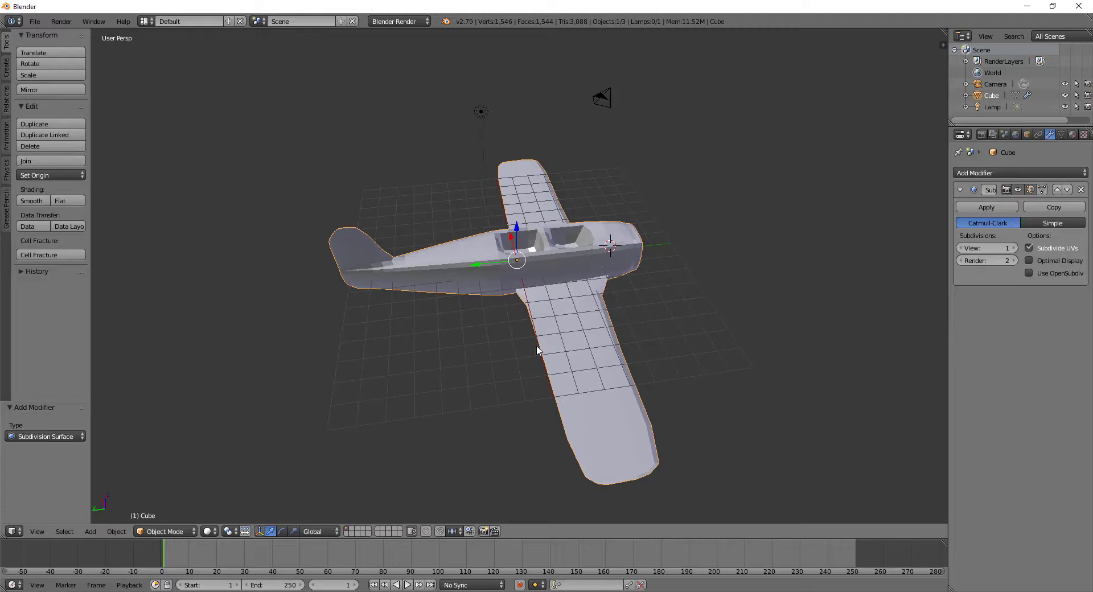
{"action": "mouse_move", "coordinate": [538, 349]}
{"action": "middle_mouse_down"}
{"action": "mouse_move", "coordinate": [559, 347]}
{"action": "mouse_move", "coordinate": [448, 381]}
{"action": "mouse_move", "coordinate": [336, 298]}
{"action": "mouse_move", "coordinate": [503, 328]}
{"action": "mouse_move", "coordinate": [620, 332]}
{"action": "middle_mouse_up"}
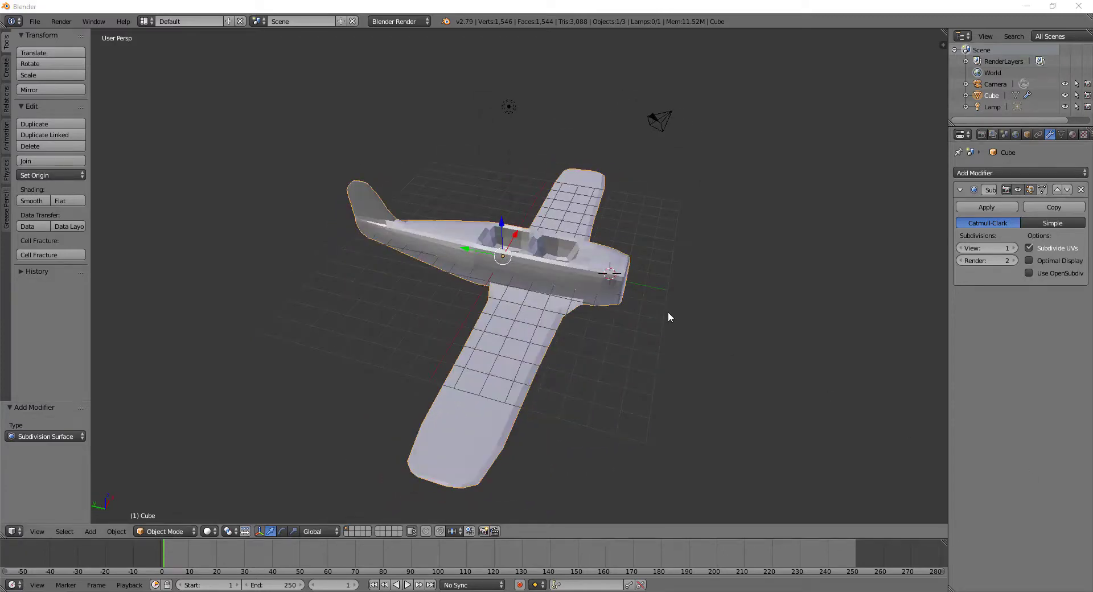
{"action": "middle_click_drag", "start_coordinate": [716, 327], "coordinate": [657, 323]}
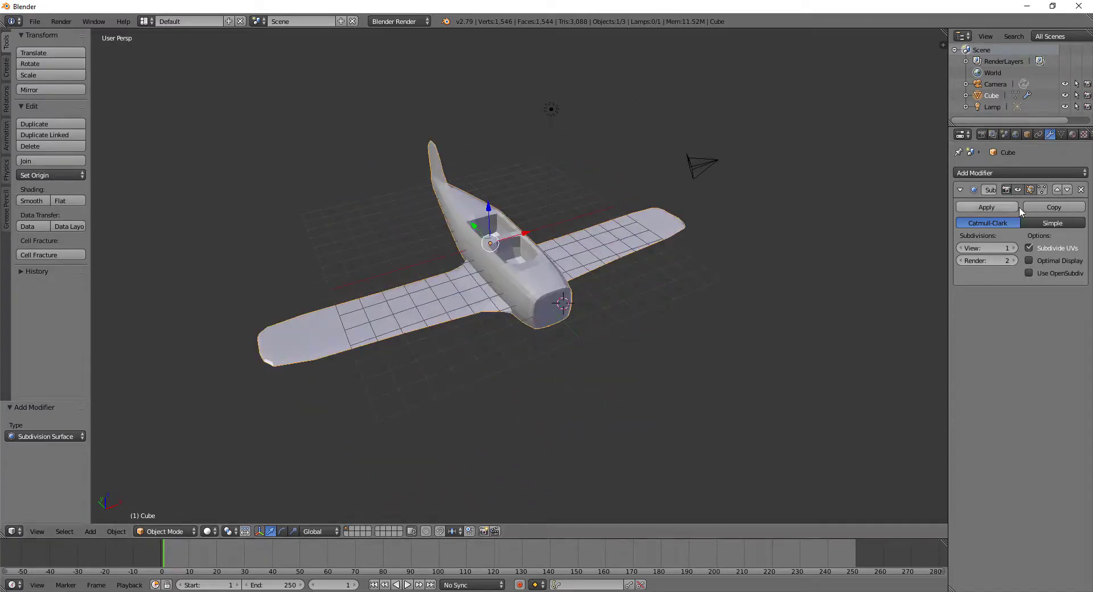
{"action": "left_click", "coordinate": [1081, 190]}
{"action": "mouse_move", "coordinate": [709, 363]}
{"action": "middle_mouse_down"}
{"action": "mouse_move", "coordinate": [680, 372]}
{"action": "mouse_move", "coordinate": [494, 346]}
{"action": "mouse_move", "coordinate": [504, 394]}
{"action": "mouse_move", "coordinate": [487, 363]}
{"action": "mouse_move", "coordinate": [507, 329]}
{"action": "mouse_move", "coordinate": [555, 330]}
{"action": "mouse_move", "coordinate": [490, 342]}
{"action": "mouse_move", "coordinate": [568, 309]}
{"action": "mouse_move", "coordinate": [531, 326]}
{"action": "mouse_move", "coordinate": [561, 326]}
{"action": "middle_mouse_up"}
{"action": "scroll", "coordinate": [504, 336], "scroll_direction": "up", "scroll_amount": 3}
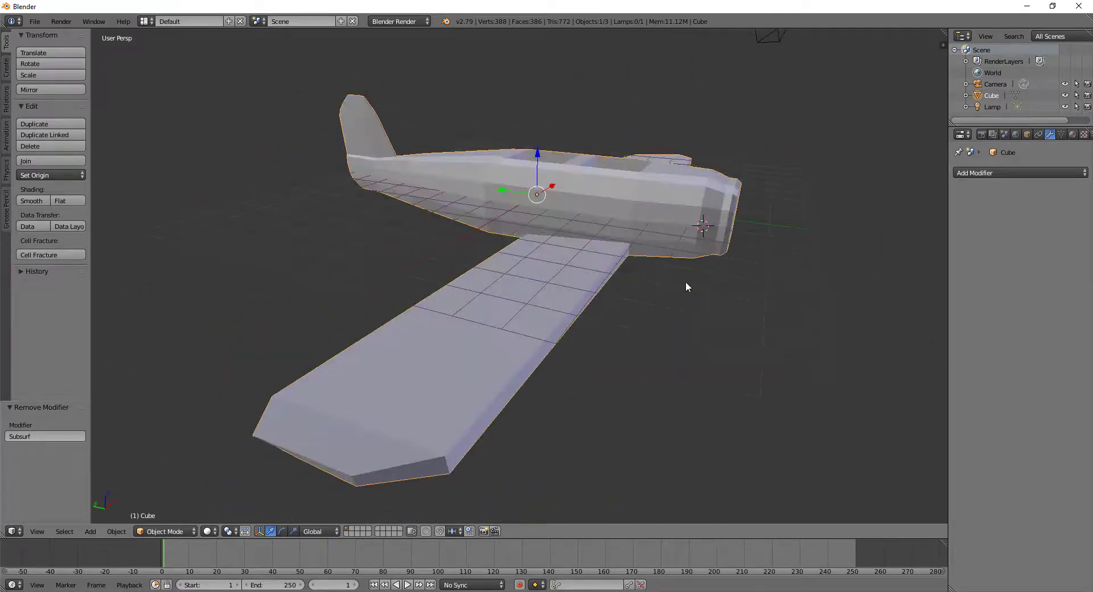
Step: Orbit around the plane from low angles, then switch to the maxresdefault.jpg biplane photo
{"action": "mouse_move", "coordinate": [685, 283]}
{"action": "middle_mouse_down"}
{"action": "mouse_move", "coordinate": [657, 299]}
{"action": "mouse_move", "coordinate": [707, 248]}
{"action": "mouse_move", "coordinate": [743, 249]}
{"action": "mouse_move", "coordinate": [689, 295]}
{"action": "mouse_move", "coordinate": [546, 307]}
{"action": "mouse_move", "coordinate": [439, 334]}
{"action": "mouse_move", "coordinate": [444, 283]}
{"action": "mouse_move", "coordinate": [528, 306]}
{"action": "middle_mouse_up"}
{"action": "mouse_move", "coordinate": [533, 354]}
{"action": "middle_mouse_down"}
{"action": "mouse_move", "coordinate": [607, 369]}
{"action": "mouse_move", "coordinate": [501, 378]}
{"action": "mouse_move", "coordinate": [398, 361]}
{"action": "mouse_move", "coordinate": [510, 365]}
{"action": "middle_mouse_up"}
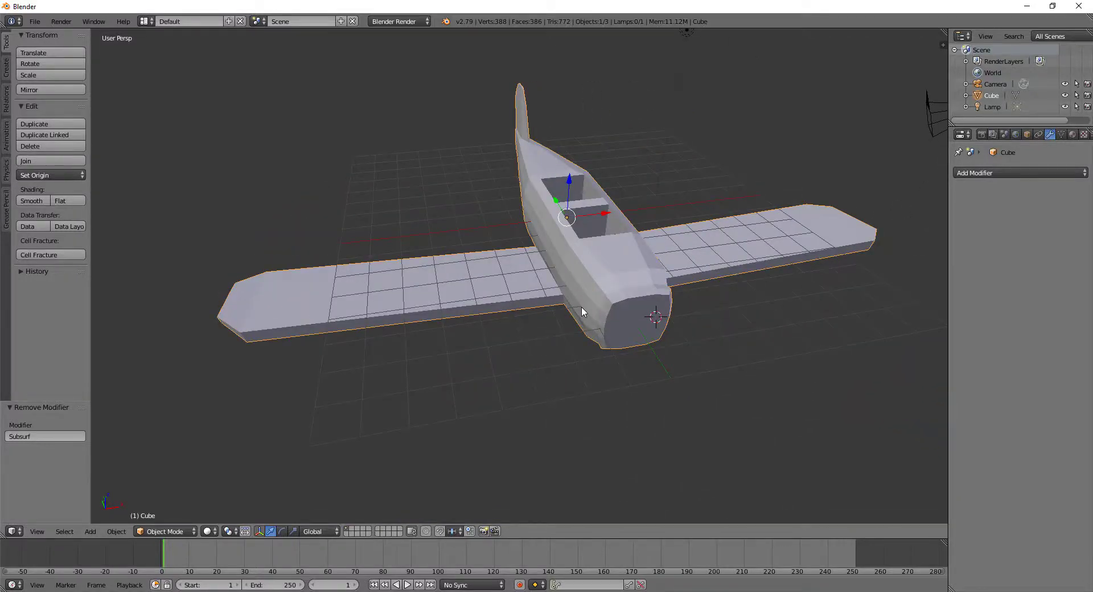
{"action": "mouse_move", "coordinate": [510, 364]}
{"action": "middle_mouse_down"}
{"action": "mouse_move", "coordinate": [673, 268]}
{"action": "mouse_move", "coordinate": [674, 180]}
{"action": "mouse_move", "coordinate": [717, 166]}
{"action": "mouse_move", "coordinate": [556, 281]}
{"action": "mouse_move", "coordinate": [582, 272]}
{"action": "mouse_move", "coordinate": [512, 292]}
{"action": "mouse_move", "coordinate": [536, 340]}
{"action": "middle_mouse_up"}
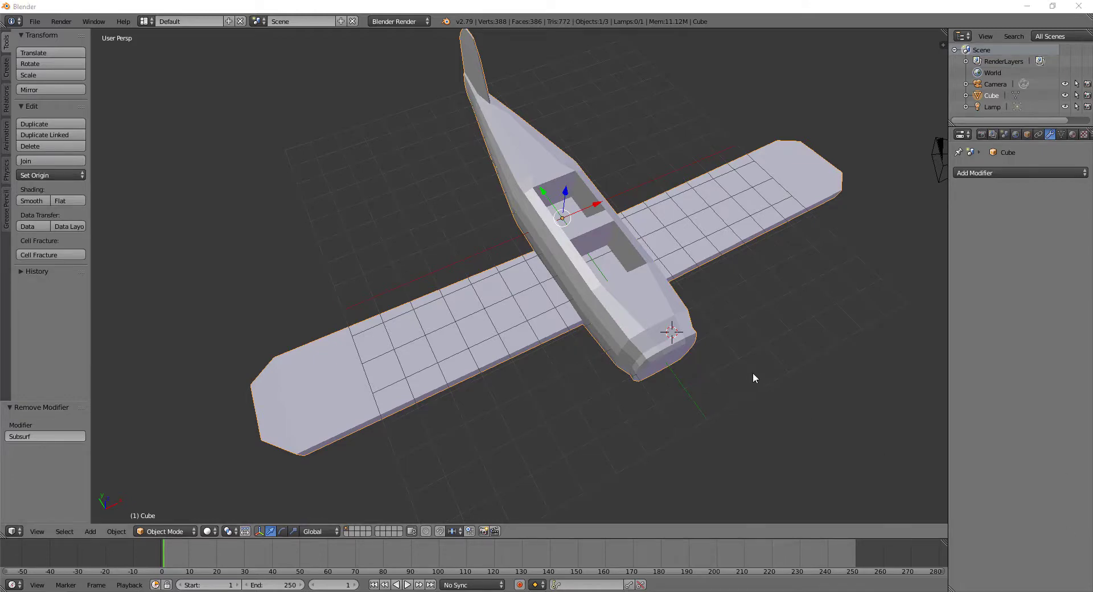
{"action": "middle_click_drag", "start_coordinate": [753, 371], "coordinate": [514, 302]}
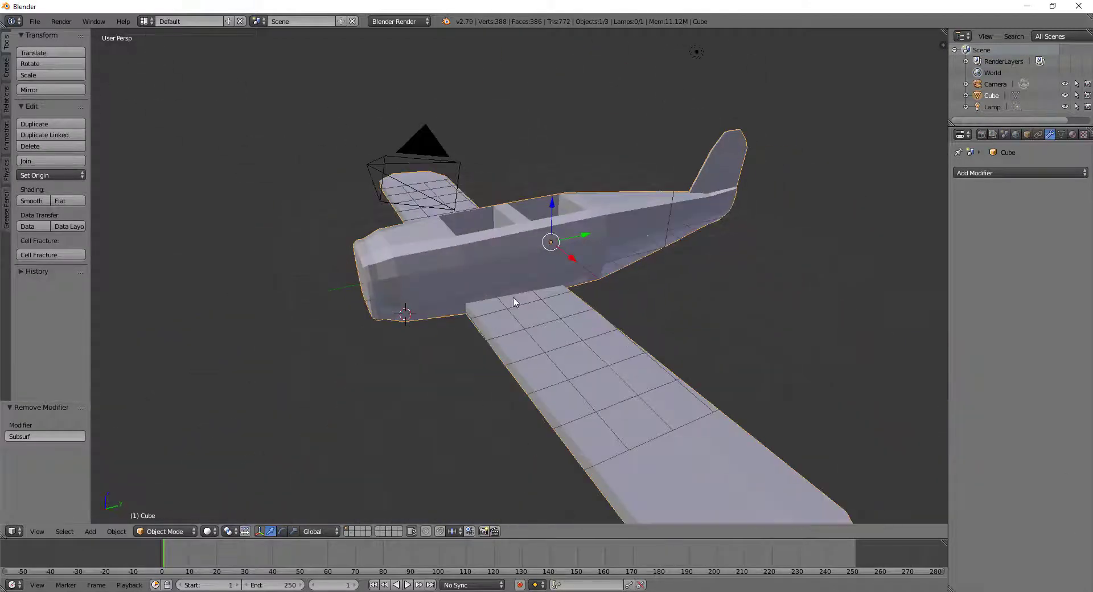
{"action": "key", "text": "alt+Tab"}
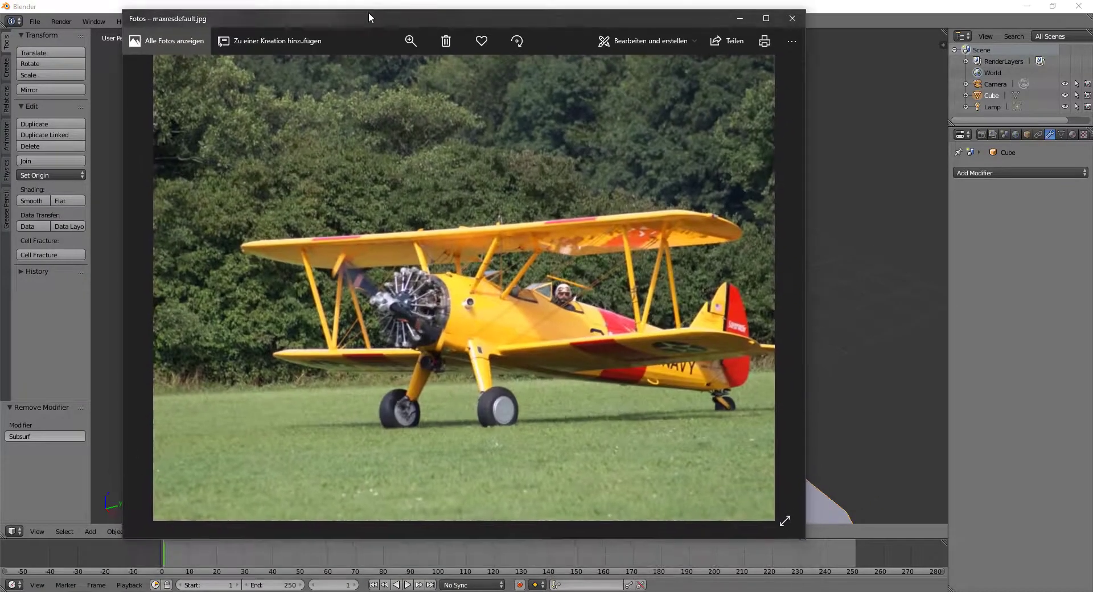
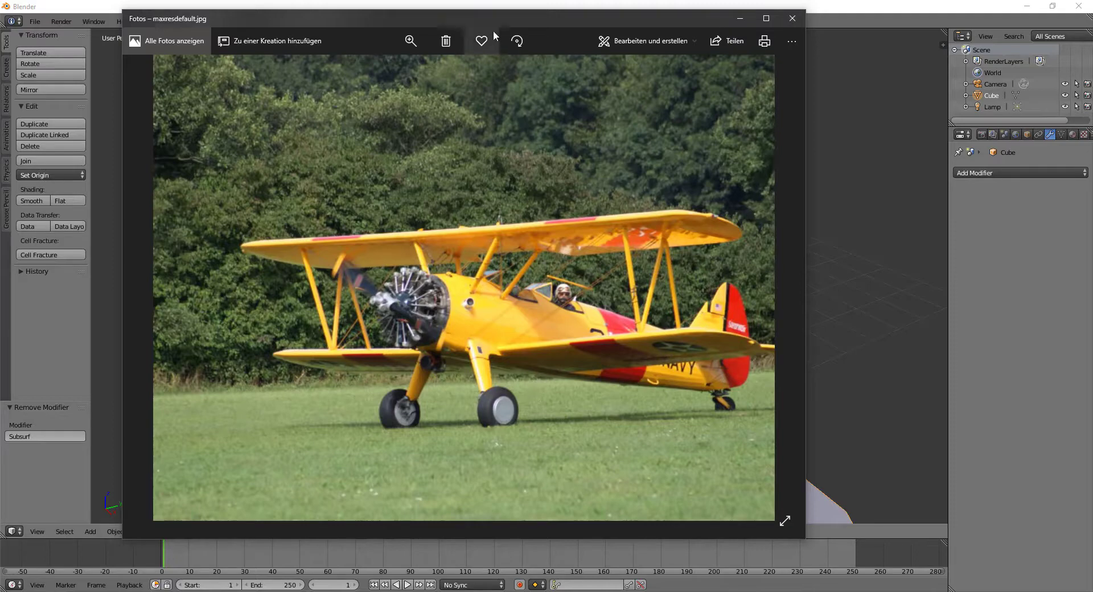
Step: Leave the yellow biplane reference photo and return to the Blender airplane model
{"action": "key", "text": "alt+Tab"}
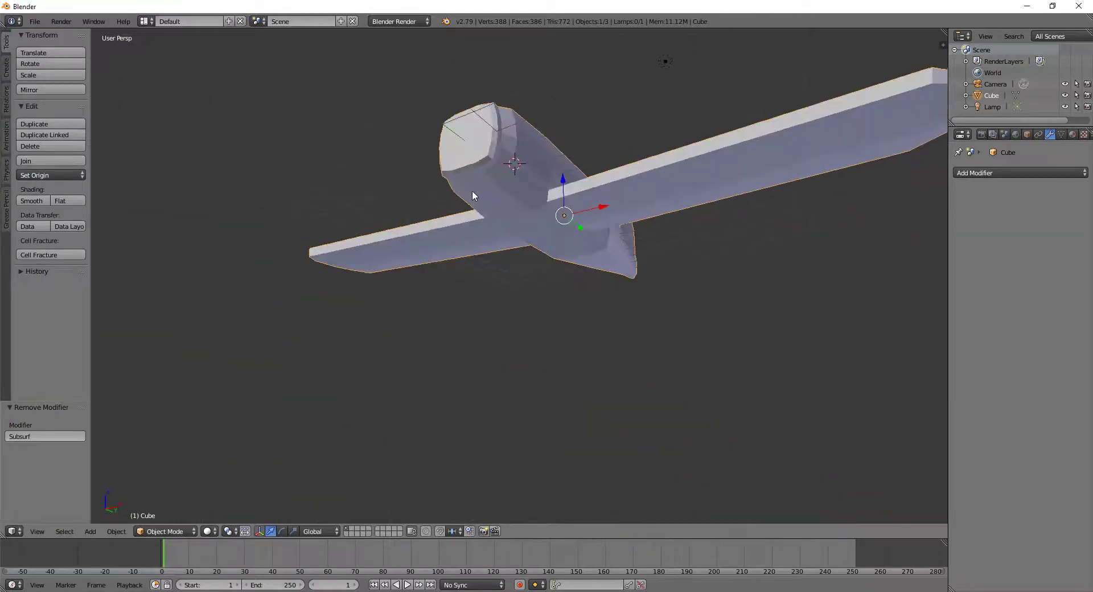
Step: In Edit Mode, add centred loop cuts around the fuselage
{"action": "mouse_move", "coordinate": [473, 190]}
{"action": "middle_mouse_down"}
{"action": "mouse_move", "coordinate": [532, 212]}
{"action": "mouse_move", "coordinate": [519, 199]}
{"action": "middle_mouse_up"}
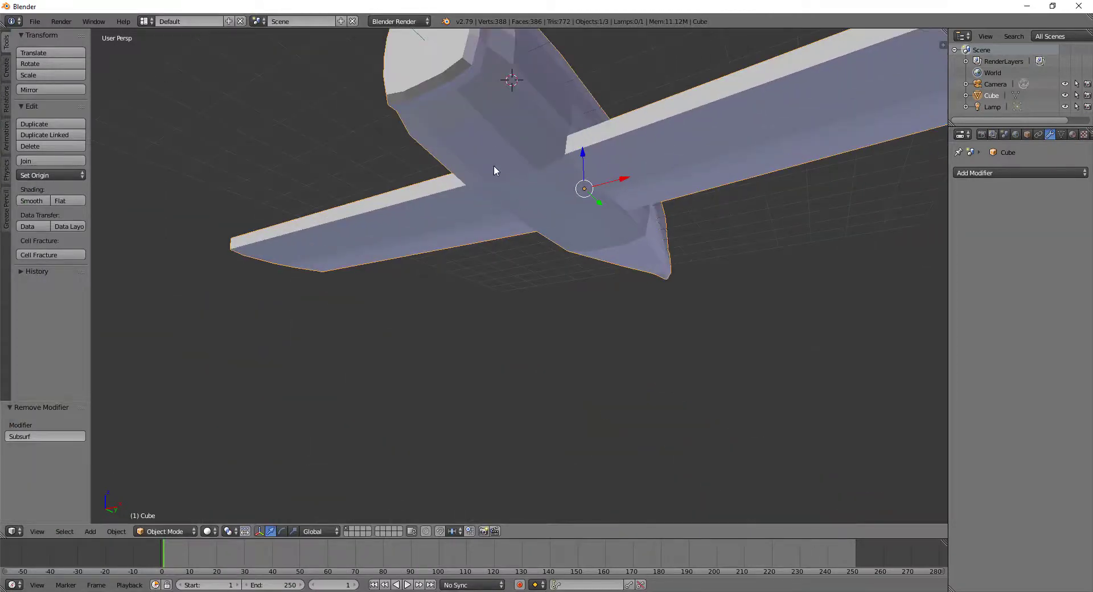
{"action": "key", "text": "Tab"}
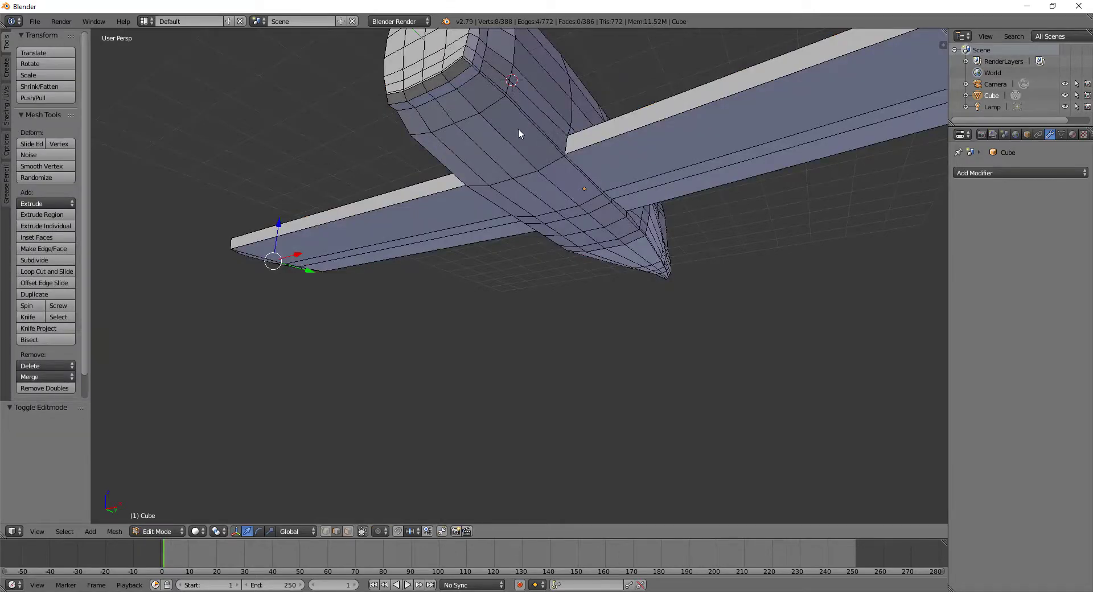
{"action": "key", "text": "ctrl+r"}
{"action": "scroll", "coordinate": [518, 128], "scroll_direction": "up", "scroll_amount": 1}
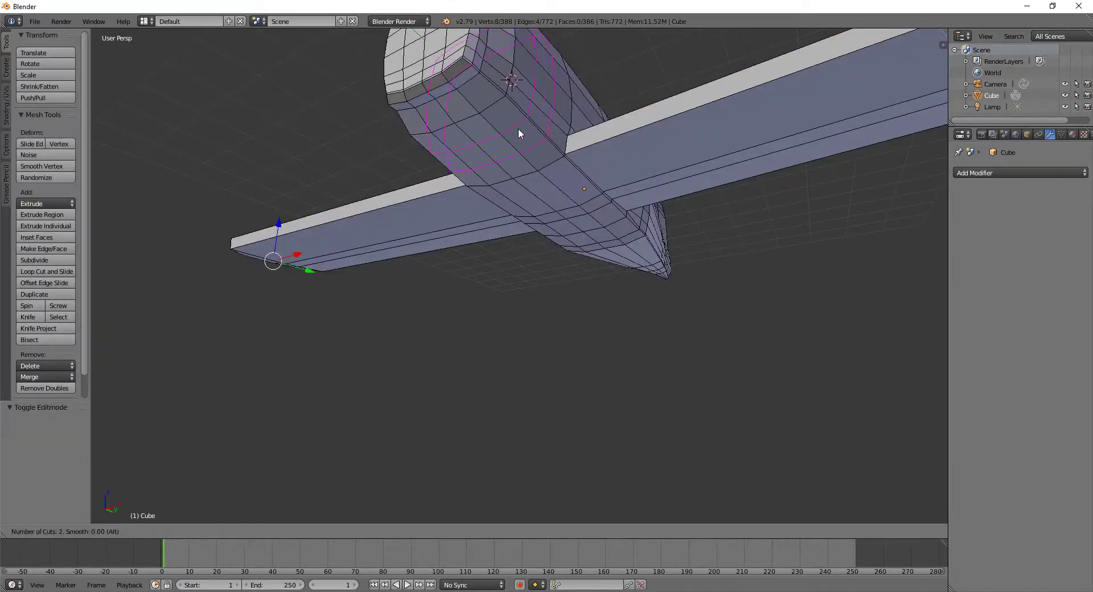
{"action": "left_click", "coordinate": [518, 128]}
{"action": "right_click", "coordinate": [518, 128]}
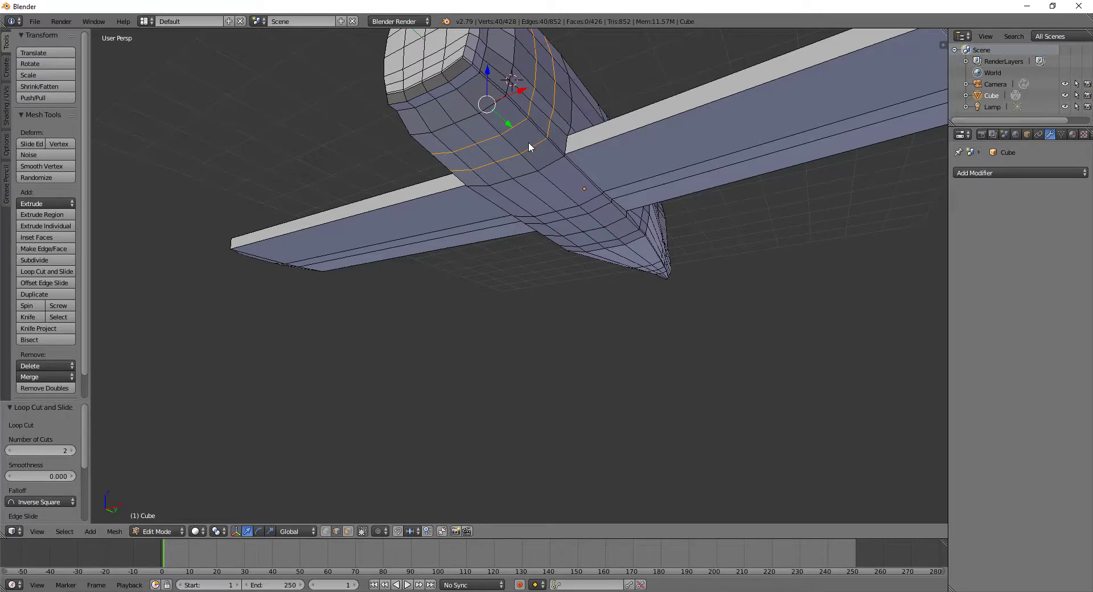
Step: Add two centred lengthwise loop cuts along the fuselage, then switch to face select mode
{"action": "middle_click_drag", "start_coordinate": [524, 138], "coordinate": [531, 143]}
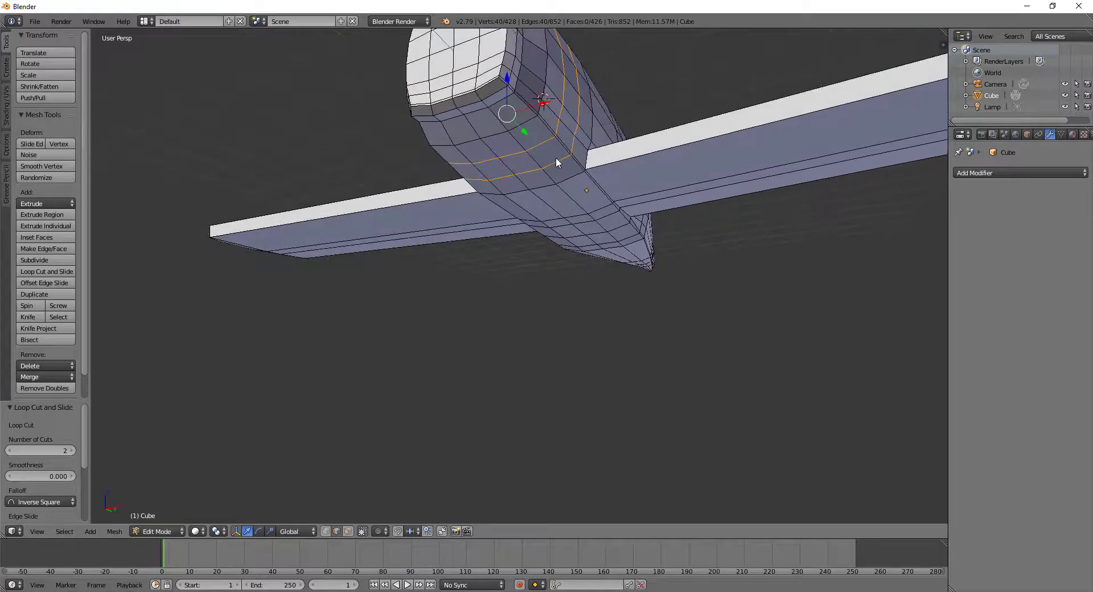
{"action": "key", "text": "ctrl+r"}
{"action": "left_click", "coordinate": [555, 157]}
{"action": "right_click", "coordinate": [554, 158]}
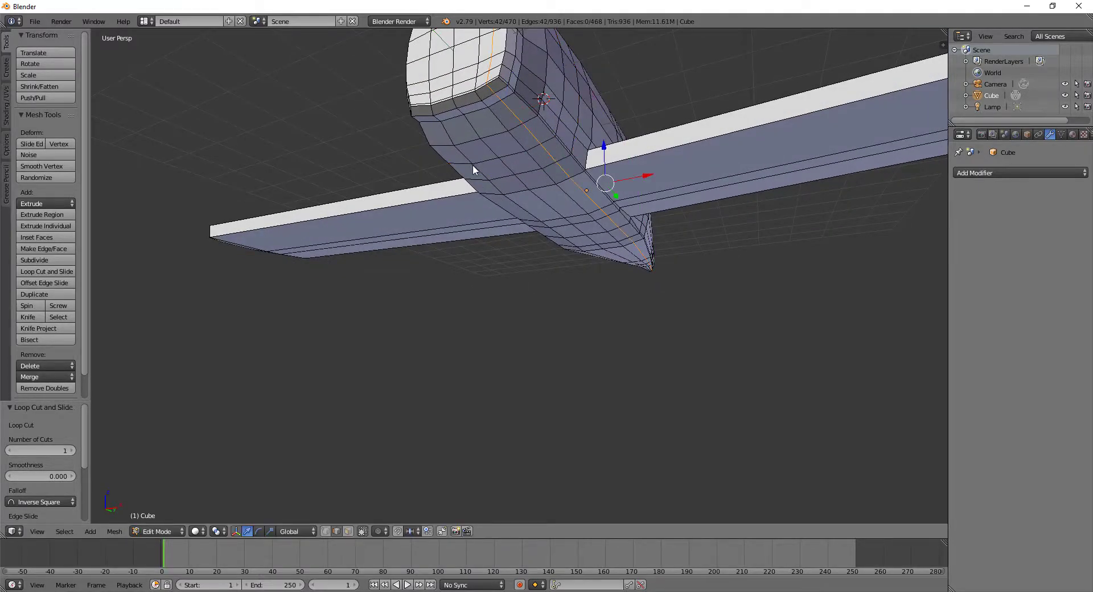
{"action": "key", "text": "ctrl+r"}
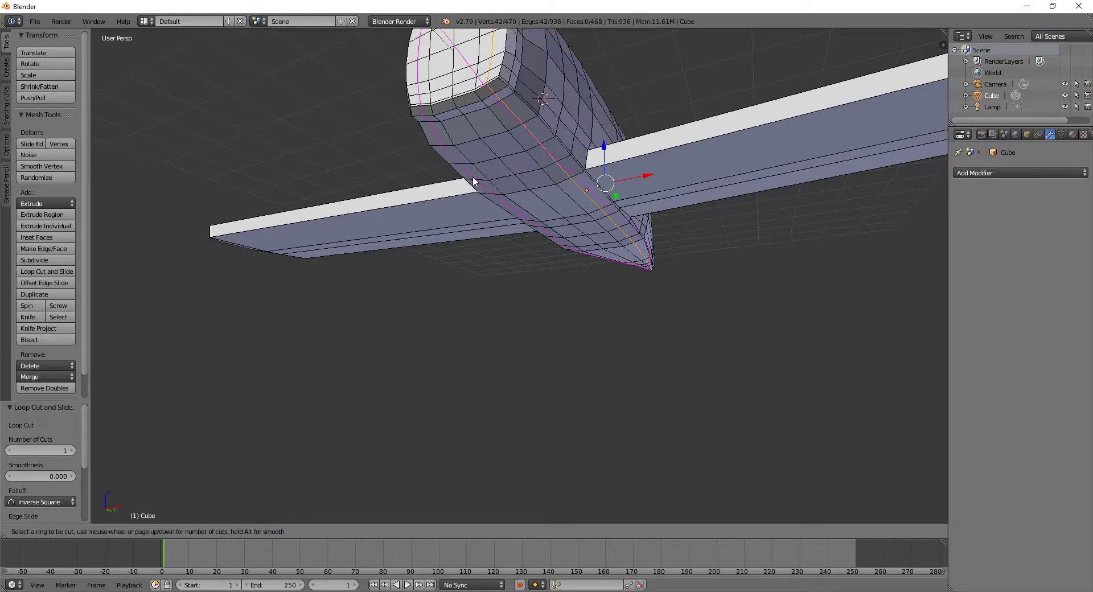
{"action": "left_click", "coordinate": [473, 176]}
{"action": "right_click", "coordinate": [473, 176]}
{"action": "middle_click_drag", "start_coordinate": [473, 175], "coordinate": [500, 164]}
{"action": "scroll", "coordinate": [607, 194], "scroll_direction": "up", "scroll_amount": 3}
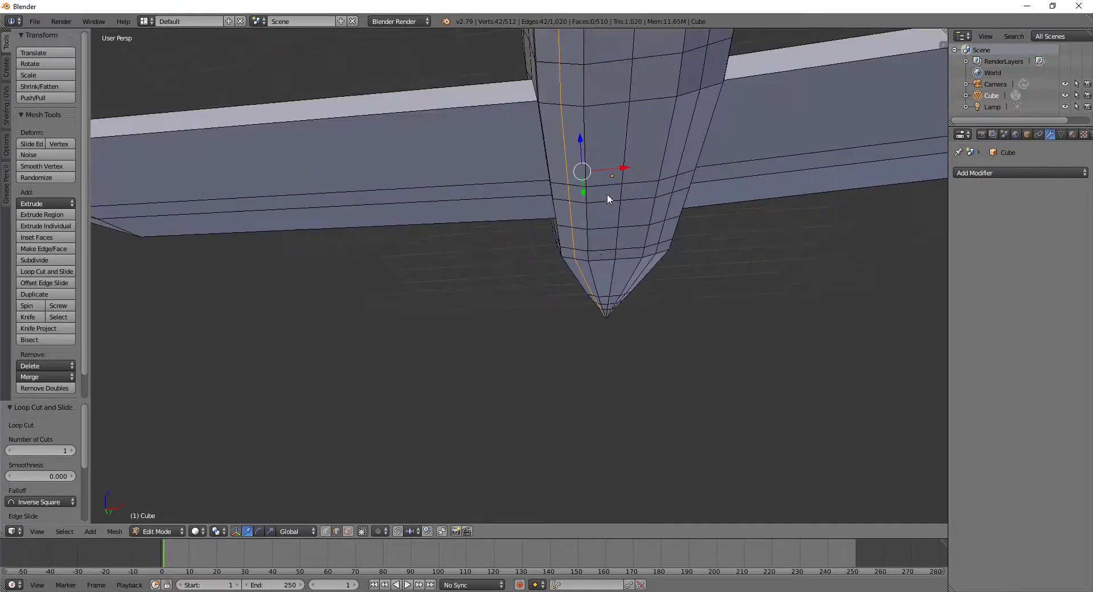
{"action": "mouse_move", "coordinate": [647, 222]}
{"action": "middle_mouse_down"}
{"action": "mouse_move", "coordinate": [600, 272]}
{"action": "mouse_move", "coordinate": [529, 234]}
{"action": "mouse_move", "coordinate": [574, 209]}
{"action": "mouse_move", "coordinate": [573, 226]}
{"action": "middle_mouse_up"}
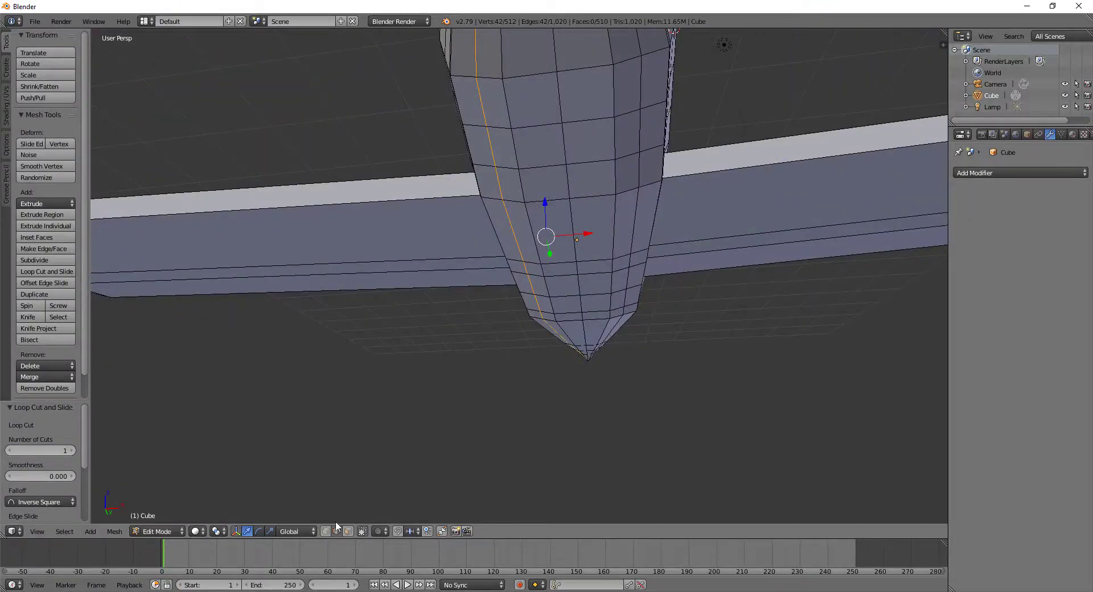
{"action": "left_click", "coordinate": [348, 532]}
Step: Extrude two underside fuselage faces downward into legs and spread their ends apart along X
{"action": "right_click", "coordinate": [641, 128], "text": "shift"}
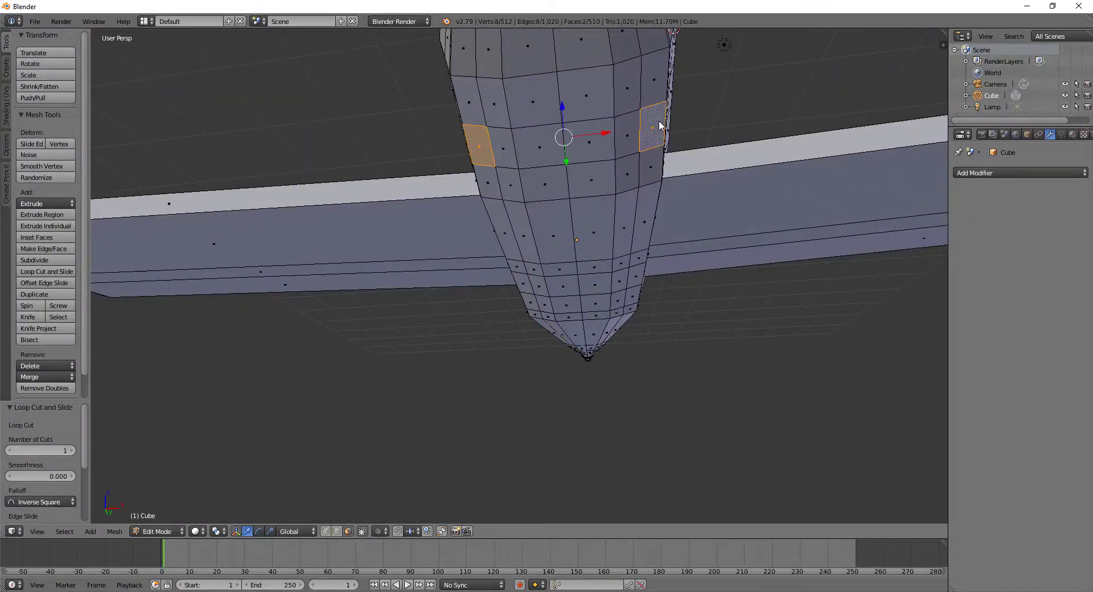
{"action": "middle_click_drag", "start_coordinate": [641, 129], "coordinate": [575, 268]}
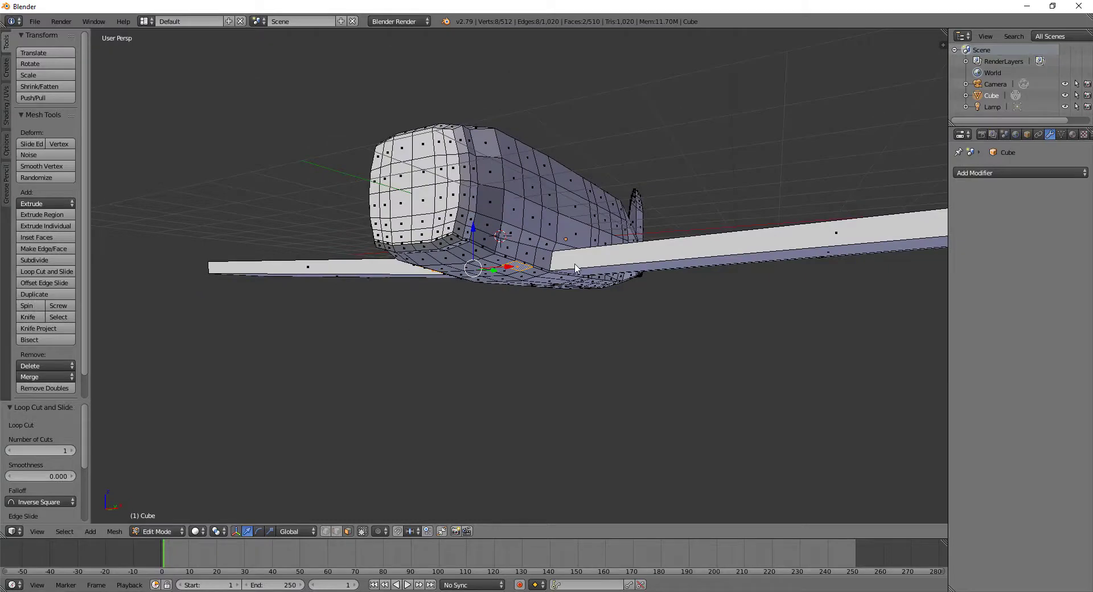
{"action": "key", "text": "e"}
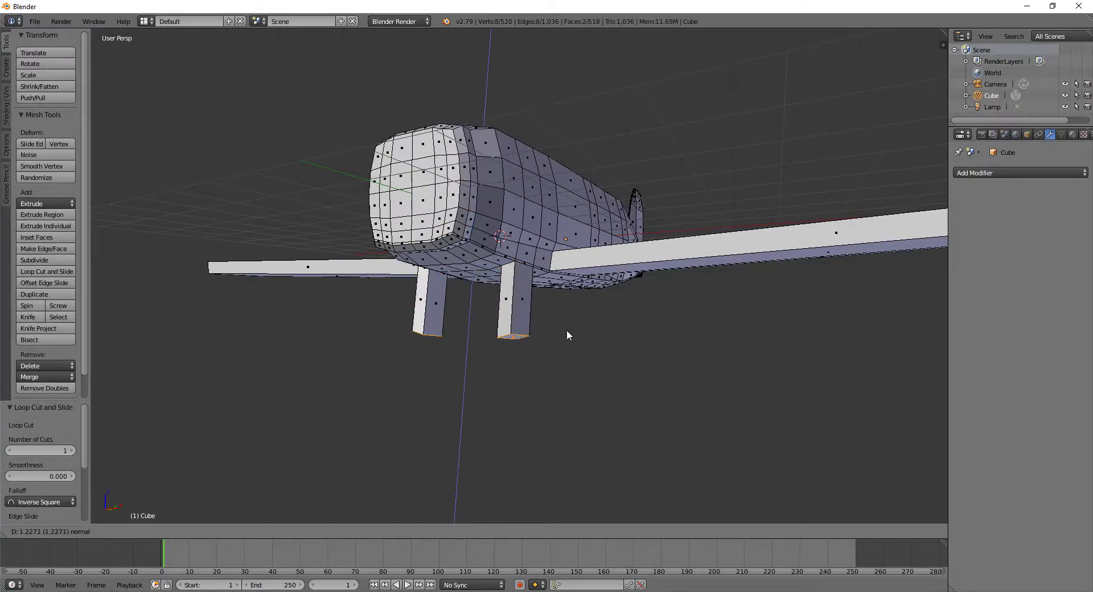
{"action": "left_click", "coordinate": [566, 330]}
{"action": "middle_click_drag", "start_coordinate": [566, 330], "coordinate": [604, 323]}
{"action": "key", "text": "s"}
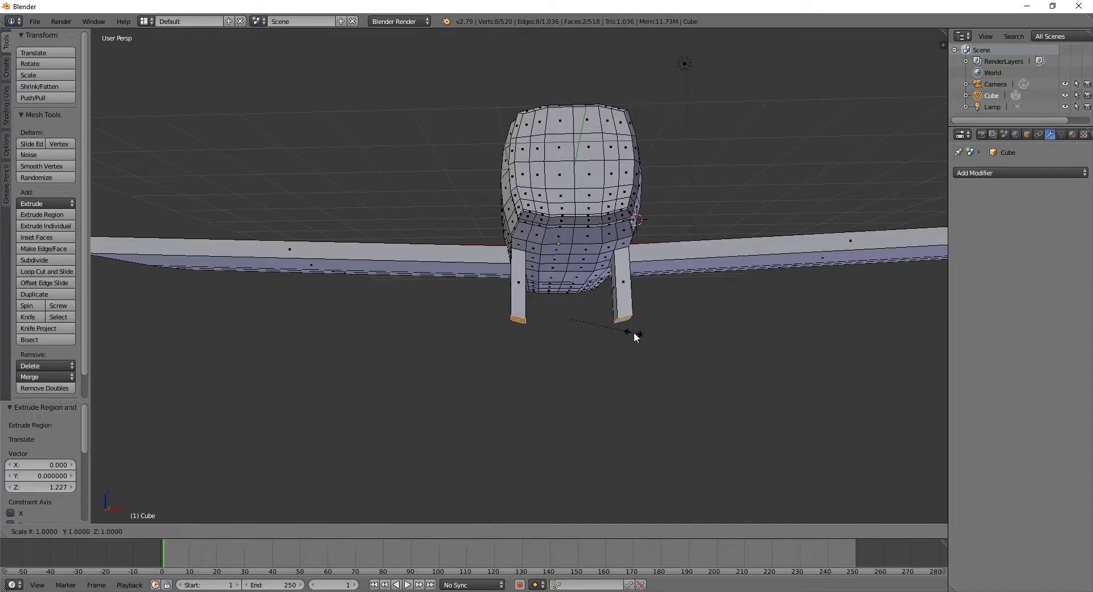
{"action": "key", "text": "x"}
{"action": "left_click", "coordinate": [664, 348]}
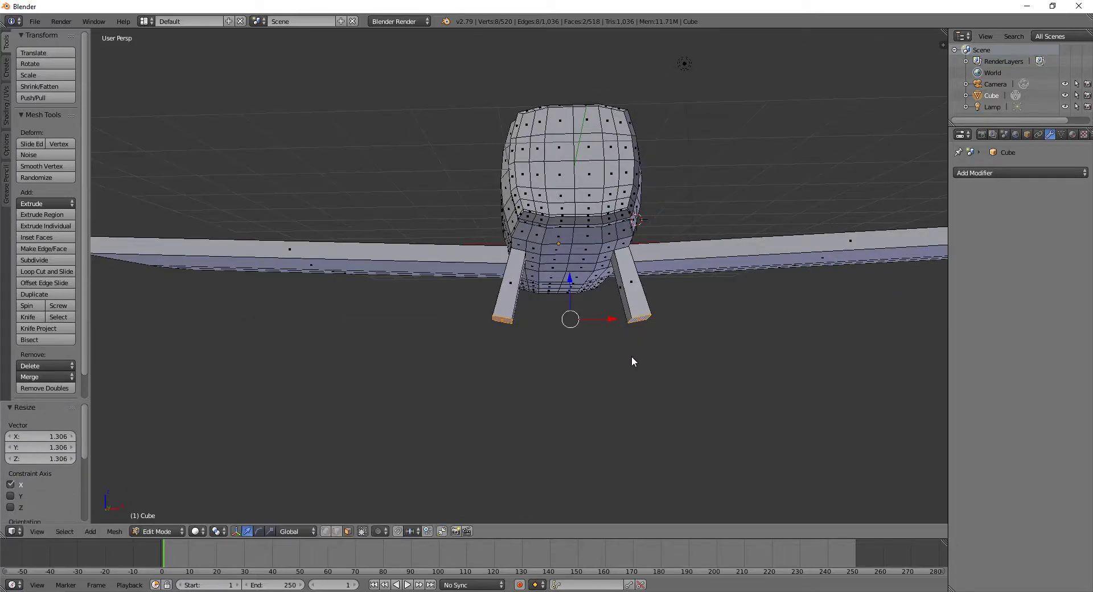
Step: Narrow the left and right leg end faces along the X axis
{"action": "middle_click_drag", "start_coordinate": [632, 360], "coordinate": [521, 237]}
{"action": "right_click", "coordinate": [525, 186]}
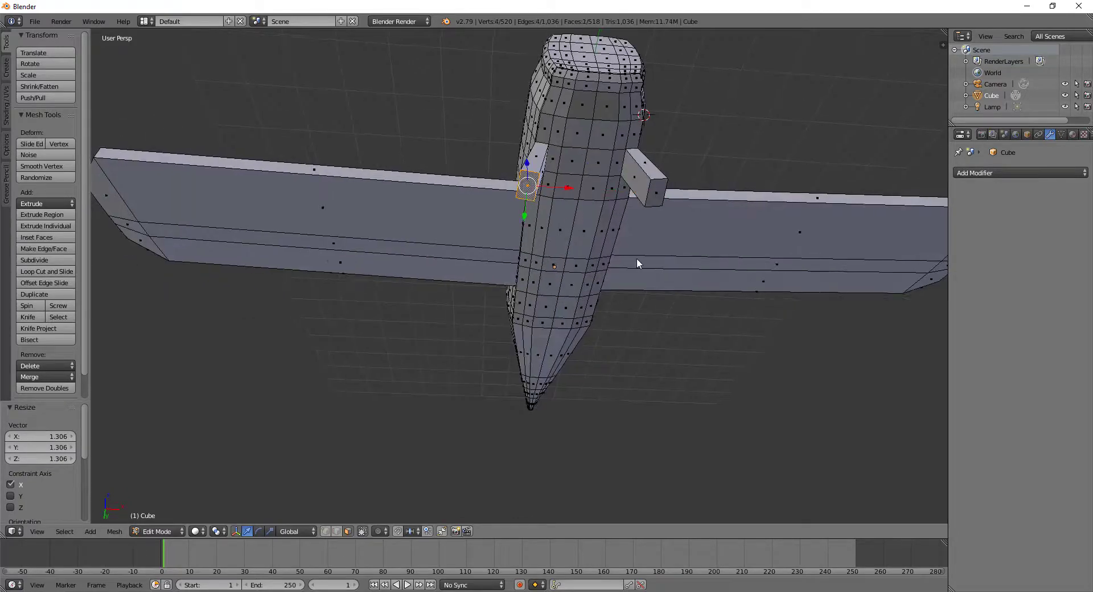
{"action": "key", "text": "s"}
{"action": "key", "text": "x"}
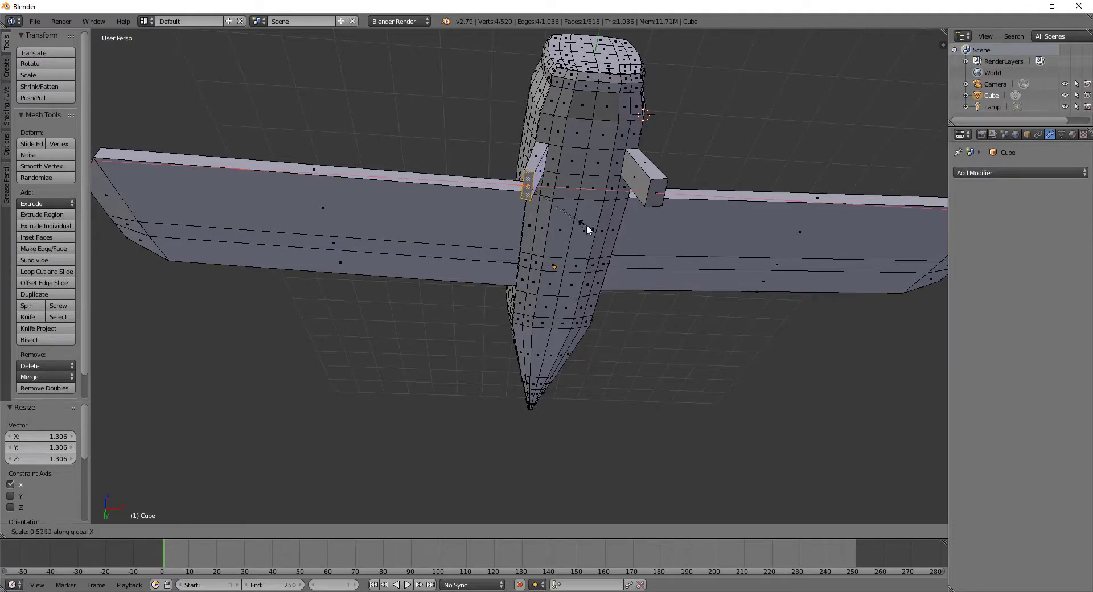
{"action": "left_click", "coordinate": [570, 220]}
{"action": "right_click", "coordinate": [657, 195]}
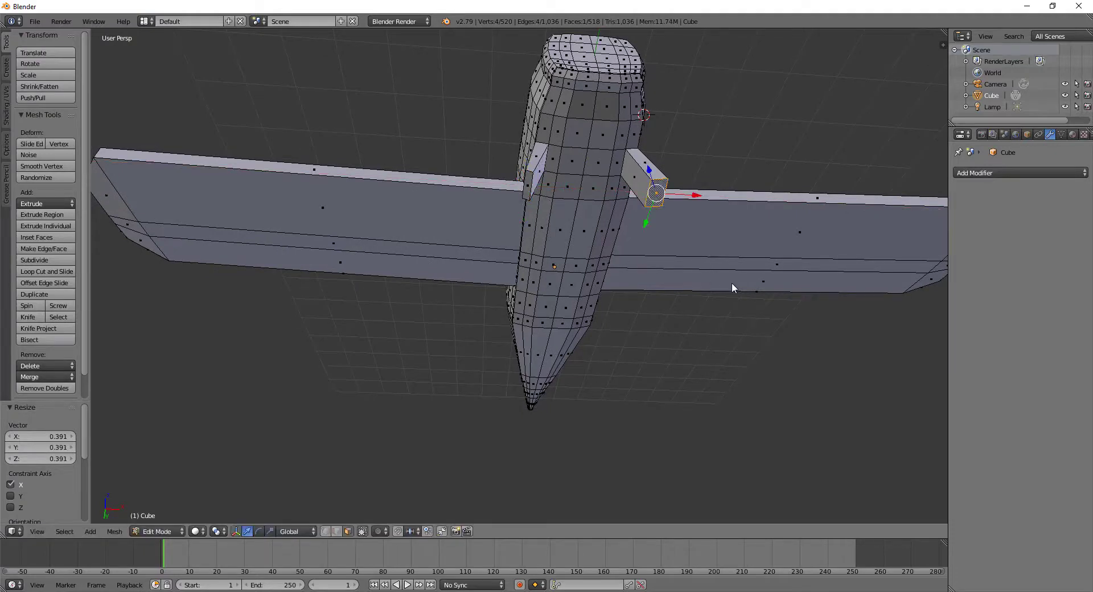
{"action": "key", "text": "s"}
{"action": "key", "text": "x"}
{"action": "left_click", "coordinate": [679, 240]}
Step: Shrink both leg ends front to back along Y and return to Object Mode
{"action": "mouse_move", "coordinate": [679, 240]}
{"action": "middle_mouse_down"}
{"action": "mouse_move", "coordinate": [562, 262]}
{"action": "mouse_move", "coordinate": [480, 258]}
{"action": "mouse_move", "coordinate": [480, 335]}
{"action": "middle_mouse_up"}
{"action": "scroll", "coordinate": [481, 335], "scroll_direction": "up", "scroll_amount": 2}
{"action": "scroll", "coordinate": [478, 333], "scroll_direction": "up", "scroll_amount": 2}
{"action": "scroll", "coordinate": [477, 332], "scroll_direction": "up", "scroll_amount": 1}
{"action": "key", "text": "s"}
{"action": "key", "text": "x"}
{"action": "key", "text": "y"}
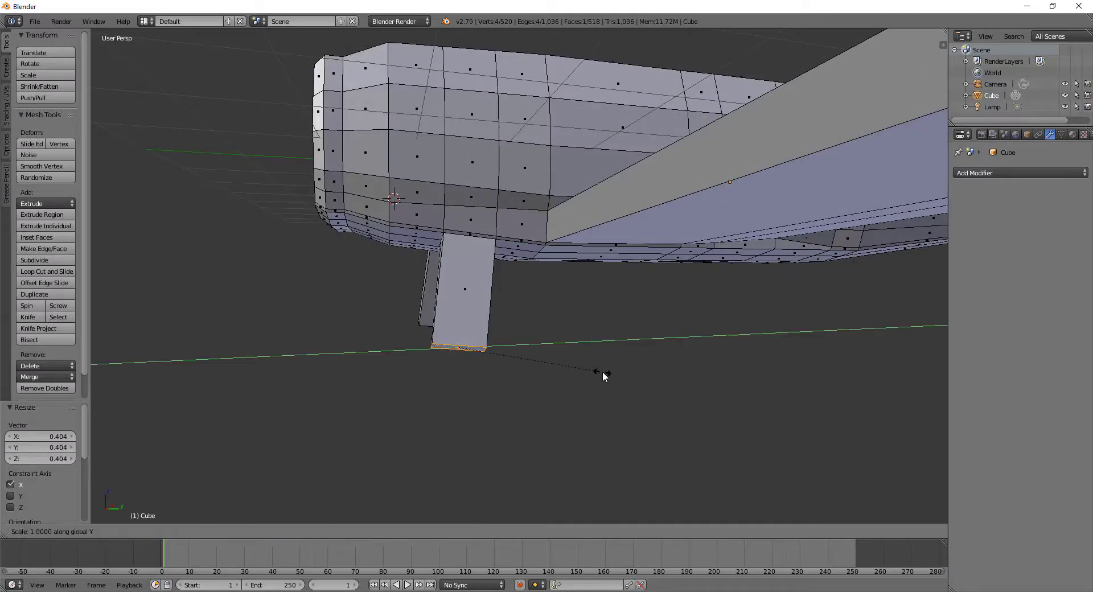
{"action": "left_click", "coordinate": [539, 352]}
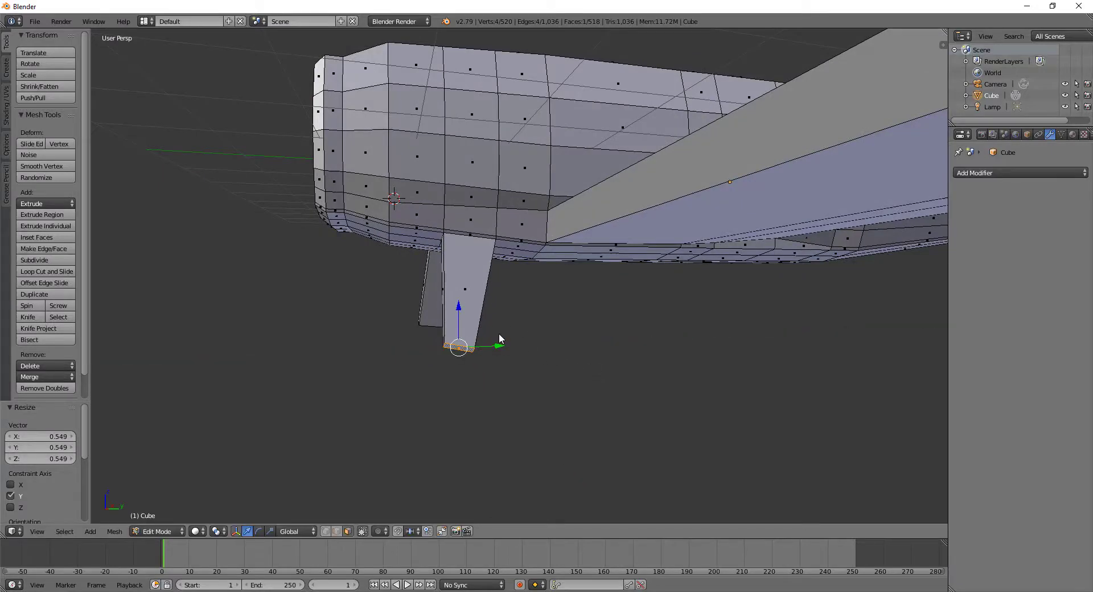
{"action": "mouse_move", "coordinate": [499, 333]}
{"action": "middle_mouse_down"}
{"action": "mouse_move", "coordinate": [563, 260]}
{"action": "mouse_move", "coordinate": [558, 273]}
{"action": "middle_mouse_up"}
{"action": "scroll", "coordinate": [558, 274], "scroll_direction": "up", "scroll_amount": 4}
{"action": "key", "text": "s"}
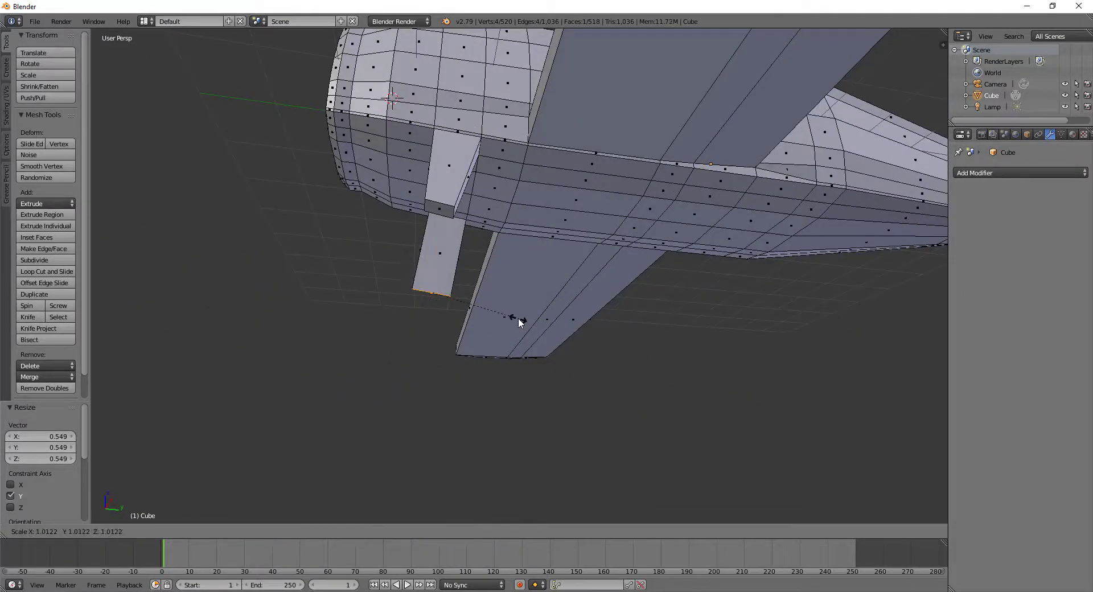
{"action": "key", "text": "x"}
{"action": "key", "text": "y"}
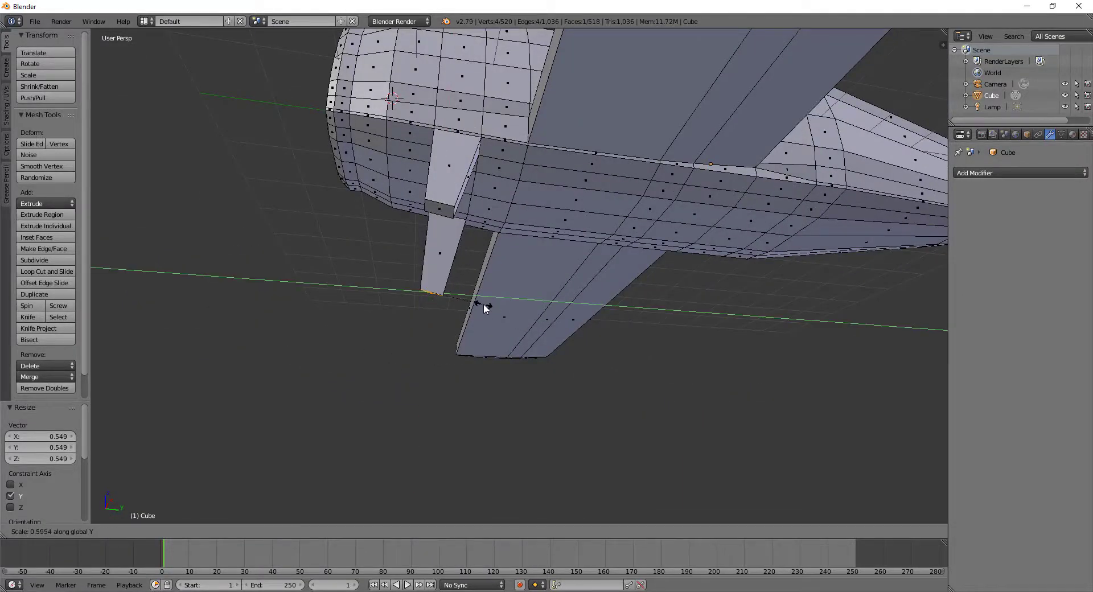
{"action": "left_click", "coordinate": [478, 301]}
{"action": "scroll", "coordinate": [549, 306], "scroll_direction": "down", "scroll_amount": 3}
{"action": "mouse_move", "coordinate": [463, 282]}
{"action": "middle_mouse_down"}
{"action": "mouse_move", "coordinate": [549, 305]}
{"action": "mouse_move", "coordinate": [566, 325]}
{"action": "mouse_move", "coordinate": [549, 330]}
{"action": "mouse_move", "coordinate": [625, 330]}
{"action": "mouse_move", "coordinate": [645, 348]}
{"action": "mouse_move", "coordinate": [641, 328]}
{"action": "mouse_move", "coordinate": [659, 322]}
{"action": "mouse_move", "coordinate": [692, 338]}
{"action": "mouse_move", "coordinate": [537, 344]}
{"action": "mouse_move", "coordinate": [613, 319]}
{"action": "mouse_move", "coordinate": [647, 316]}
{"action": "mouse_move", "coordinate": [608, 359]}
{"action": "mouse_move", "coordinate": [549, 379]}
{"action": "mouse_move", "coordinate": [573, 343]}
{"action": "mouse_move", "coordinate": [656, 296]}
{"action": "mouse_move", "coordinate": [659, 253]}
{"action": "mouse_move", "coordinate": [723, 283]}
{"action": "mouse_move", "coordinate": [549, 313]}
{"action": "mouse_move", "coordinate": [548, 324]}
{"action": "mouse_move", "coordinate": [525, 332]}
{"action": "mouse_move", "coordinate": [535, 302]}
{"action": "mouse_move", "coordinate": [546, 312]}
{"action": "middle_mouse_up"}
{"action": "key", "text": "Tab"}
Step: Re-enter Edit Mode and add a centred loop cut around the tail
{"action": "scroll", "coordinate": [547, 312], "scroll_direction": "up", "scroll_amount": 4}
{"action": "key", "text": "Tab"}
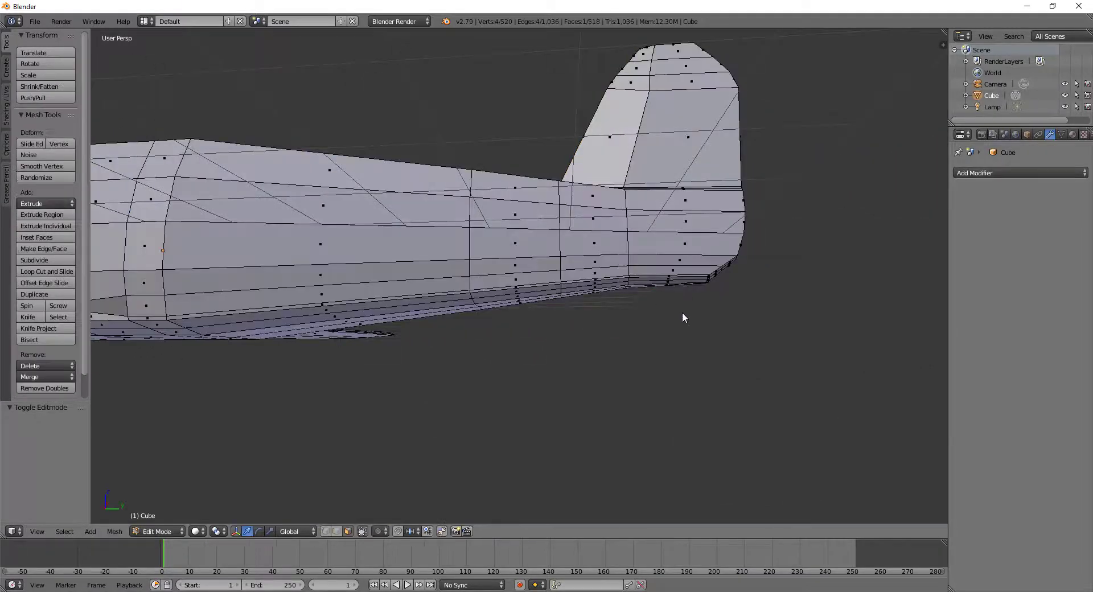
{"action": "mouse_move", "coordinate": [683, 313]}
{"action": "middle_mouse_down"}
{"action": "mouse_move", "coordinate": [664, 279]}
{"action": "mouse_move", "coordinate": [700, 267]}
{"action": "middle_mouse_up"}
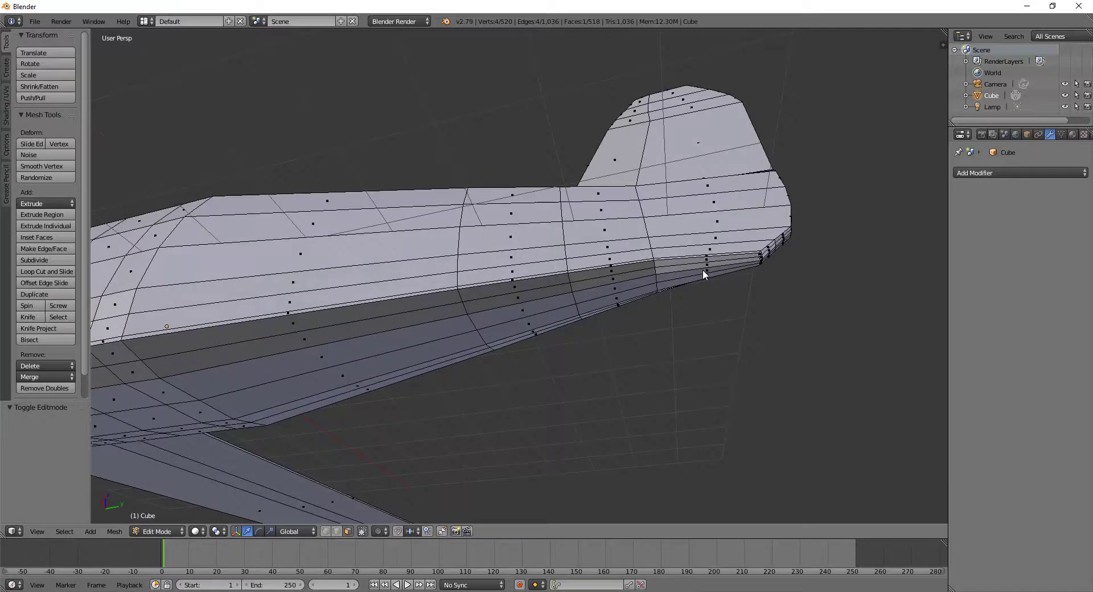
{"action": "key", "text": "ctrl+r"}
{"action": "left_click", "coordinate": [701, 269]}
{"action": "right_click", "coordinate": [702, 268]}
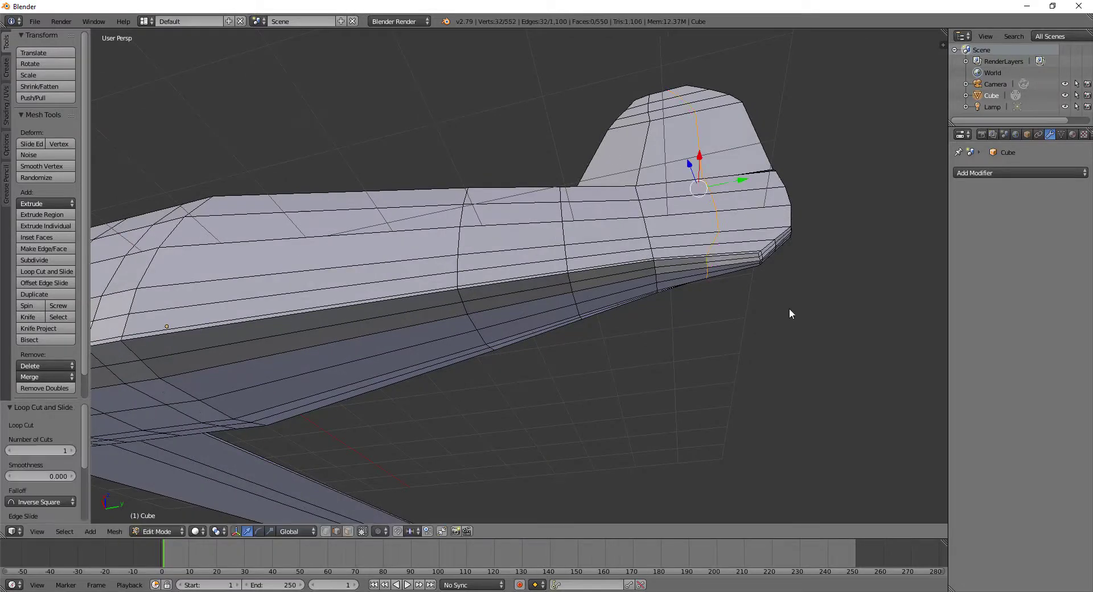
Step: Select two adjacent faces on the tail underside in face mode
{"action": "mouse_move", "coordinate": [789, 309]}
{"action": "middle_mouse_down"}
{"action": "mouse_move", "coordinate": [626, 313]}
{"action": "mouse_move", "coordinate": [646, 276]}
{"action": "middle_mouse_up"}
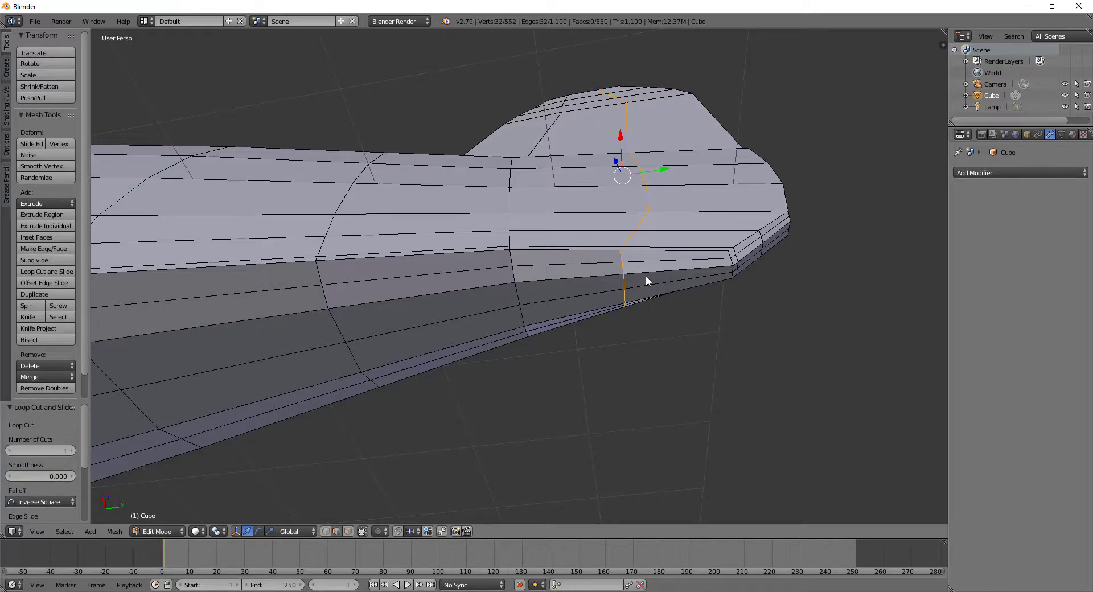
{"action": "right_click", "coordinate": [566, 299]}
{"action": "left_click", "coordinate": [346, 532]}
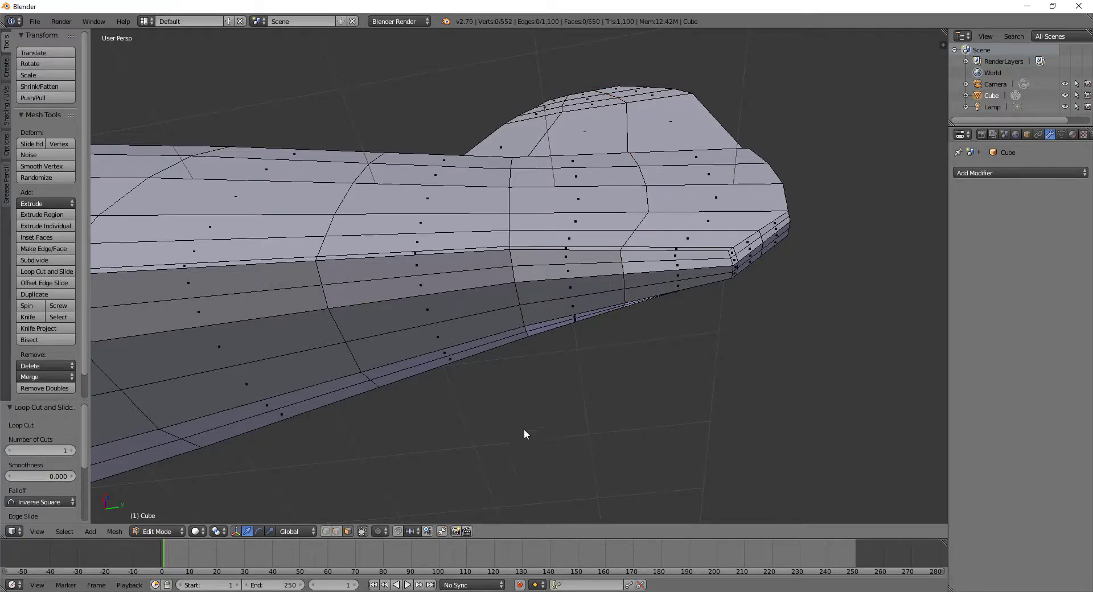
{"action": "middle_click_drag", "start_coordinate": [525, 435], "coordinate": [532, 212]}
{"action": "right_click", "coordinate": [538, 241]}
{"action": "right_click", "coordinate": [555, 245], "text": "shift"}
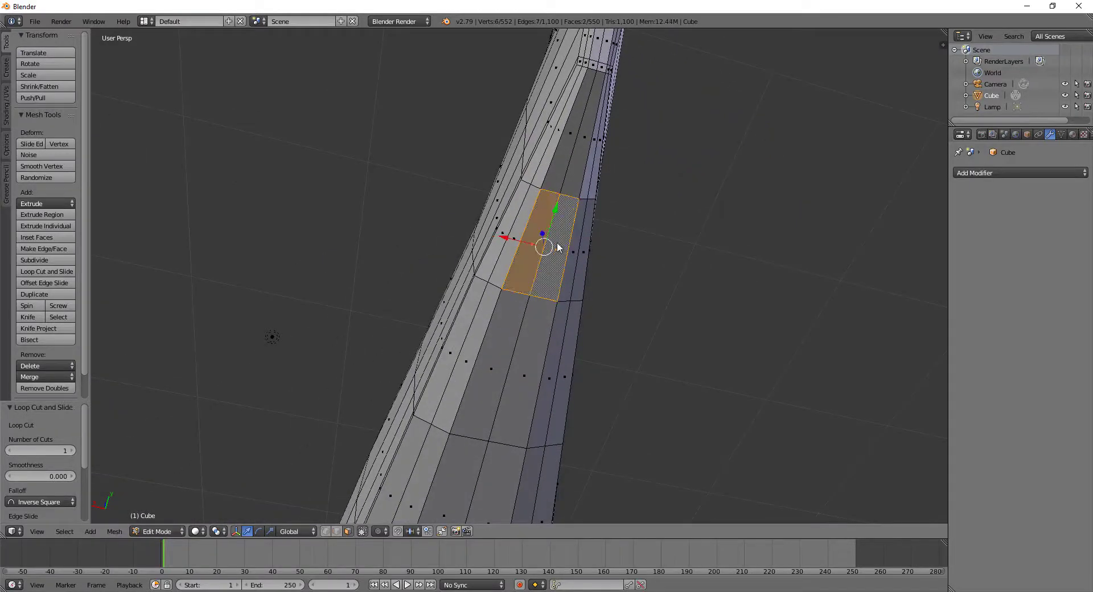
{"action": "mouse_move", "coordinate": [558, 247]}
{"action": "middle_mouse_down"}
{"action": "mouse_move", "coordinate": [620, 312]}
{"action": "mouse_move", "coordinate": [672, 335]}
{"action": "middle_mouse_up"}
Step: Extrude the two tail faces down, narrow them along X into a skid, and exit Edit Mode
{"action": "key", "text": "e"}
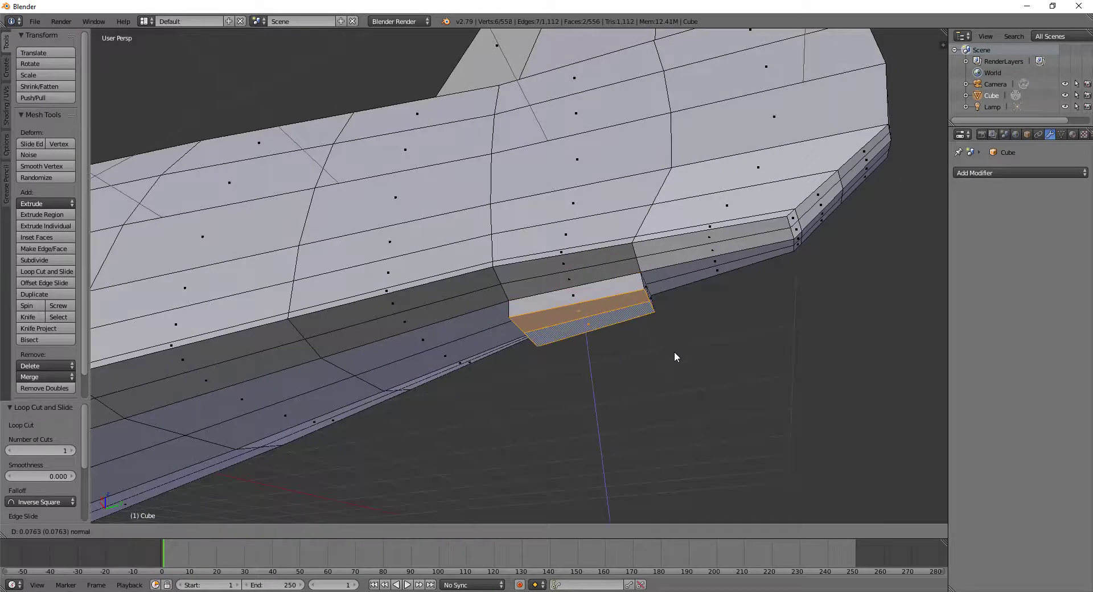
{"action": "left_click", "coordinate": [674, 351]}
{"action": "key", "text": "s"}
{"action": "key", "text": "x"}
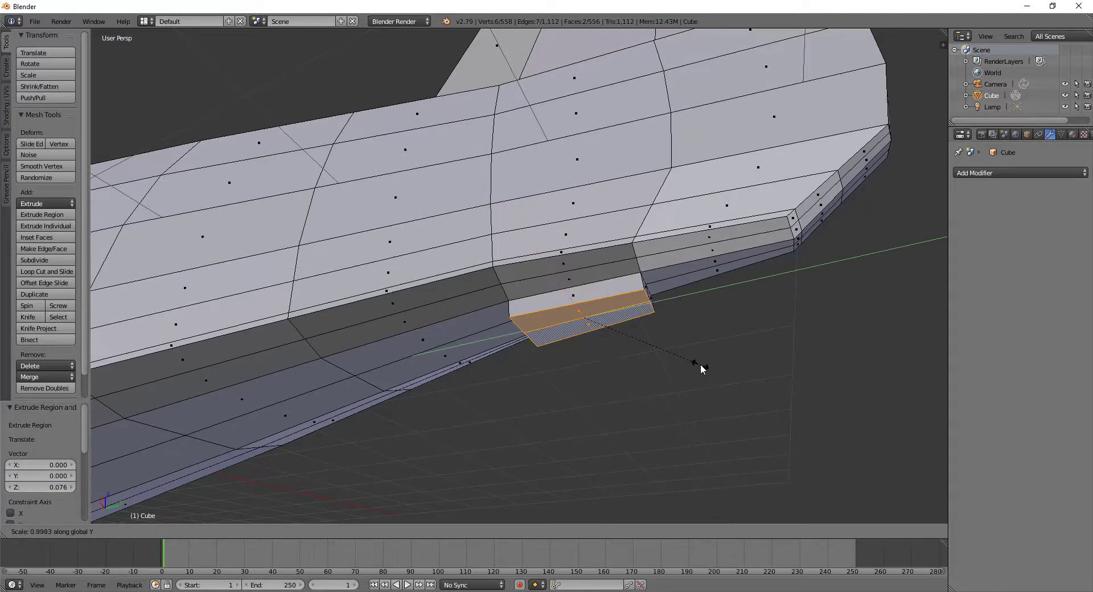
{"action": "left_click", "coordinate": [645, 354]}
{"action": "key", "text": "Tab"}
{"action": "middle_click_drag", "start_coordinate": [556, 338], "coordinate": [586, 390]}
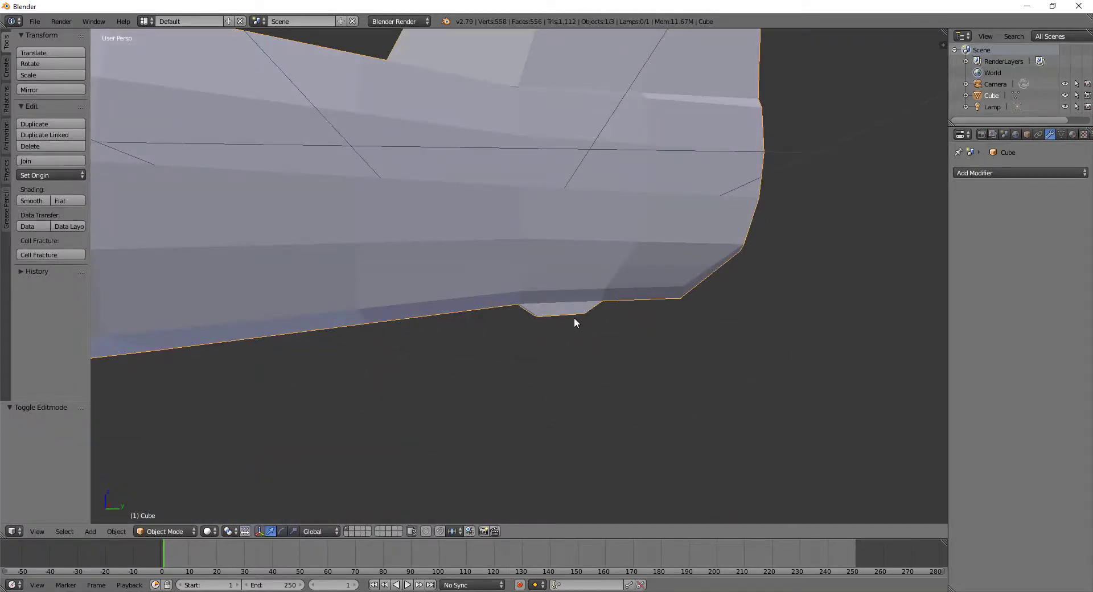
{"action": "scroll", "coordinate": [574, 316], "scroll_direction": "down", "scroll_amount": 3}
{"action": "scroll", "coordinate": [289, 322], "scroll_direction": "down", "scroll_amount": 3}
{"action": "middle_click_drag", "start_coordinate": [300, 303], "coordinate": [369, 296]}
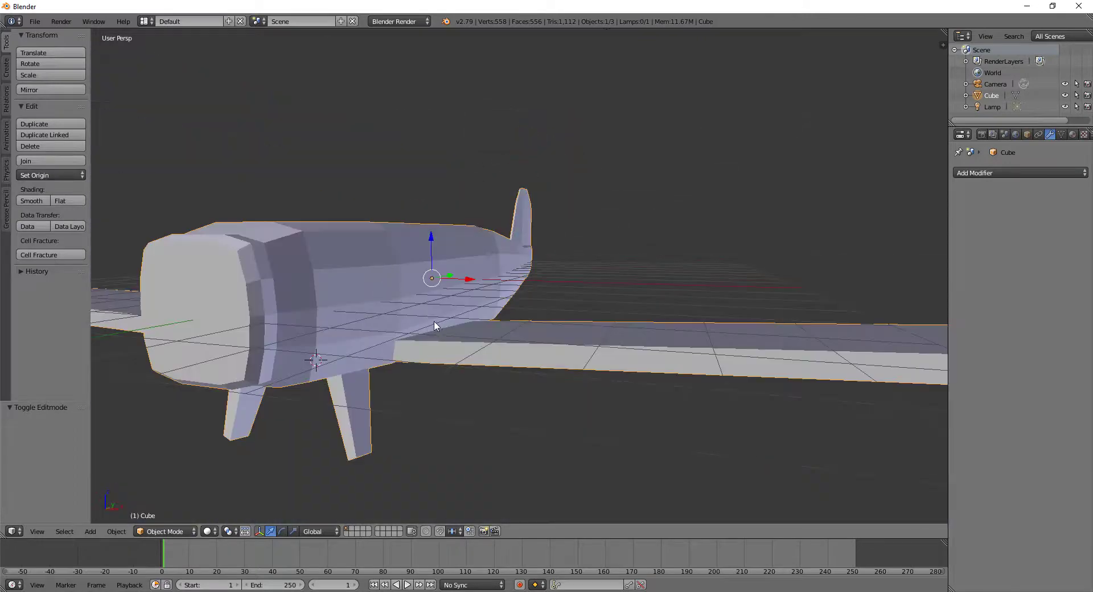
{"action": "mouse_move", "coordinate": [435, 326]}
{"action": "middle_mouse_down"}
{"action": "mouse_move", "coordinate": [436, 311]}
{"action": "mouse_move", "coordinate": [397, 361]}
{"action": "mouse_move", "coordinate": [504, 341]}
{"action": "middle_mouse_up"}
{"action": "scroll", "coordinate": [504, 342], "scroll_direction": "up", "scroll_amount": 2}
{"action": "scroll", "coordinate": [504, 342], "scroll_direction": "down", "scroll_amount": 2}
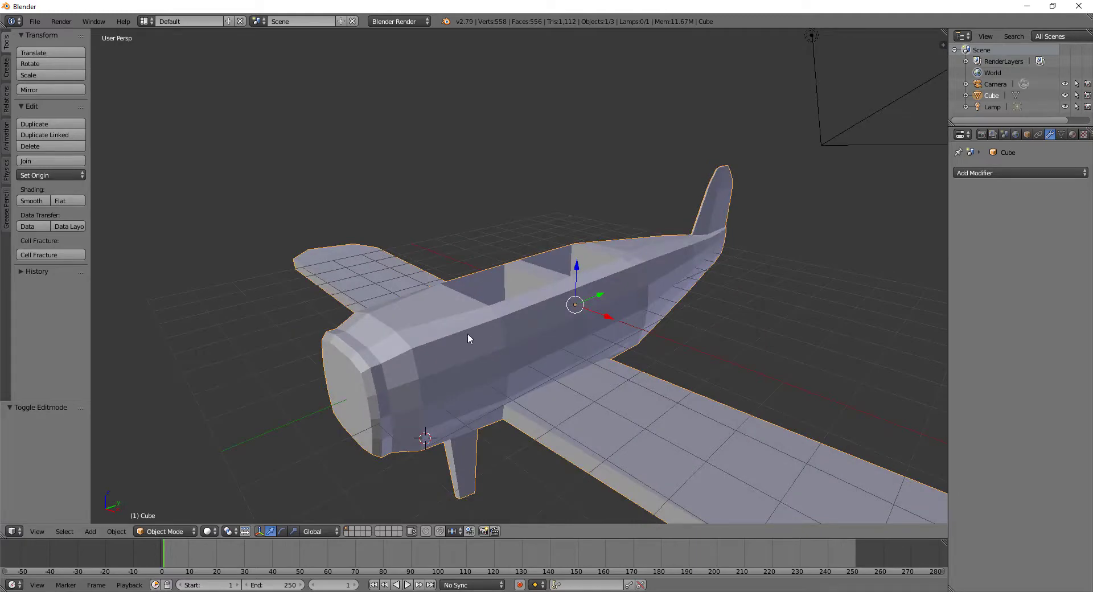
{"action": "scroll", "coordinate": [459, 335], "scroll_direction": "up", "scroll_amount": 2}
{"action": "mouse_move", "coordinate": [472, 344]}
{"action": "middle_mouse_down"}
{"action": "mouse_move", "coordinate": [504, 339]}
{"action": "mouse_move", "coordinate": [464, 359]}
{"action": "middle_mouse_up"}
{"action": "scroll", "coordinate": [465, 361], "scroll_direction": "up", "scroll_amount": 2}
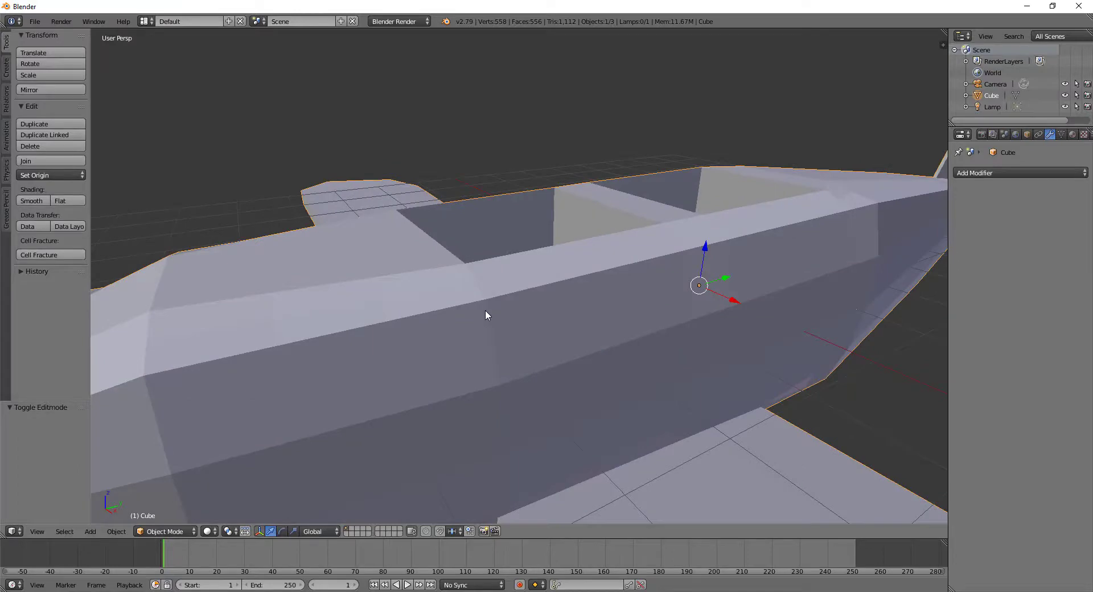
{"action": "scroll", "coordinate": [485, 310], "scroll_direction": "down", "scroll_amount": 2}
Step: Raise the six cockpit rim and cross-beam top faces 0.157 along Z
{"action": "middle_click_drag", "start_coordinate": [486, 309], "coordinate": [480, 314]}
{"action": "key", "text": "Tab"}
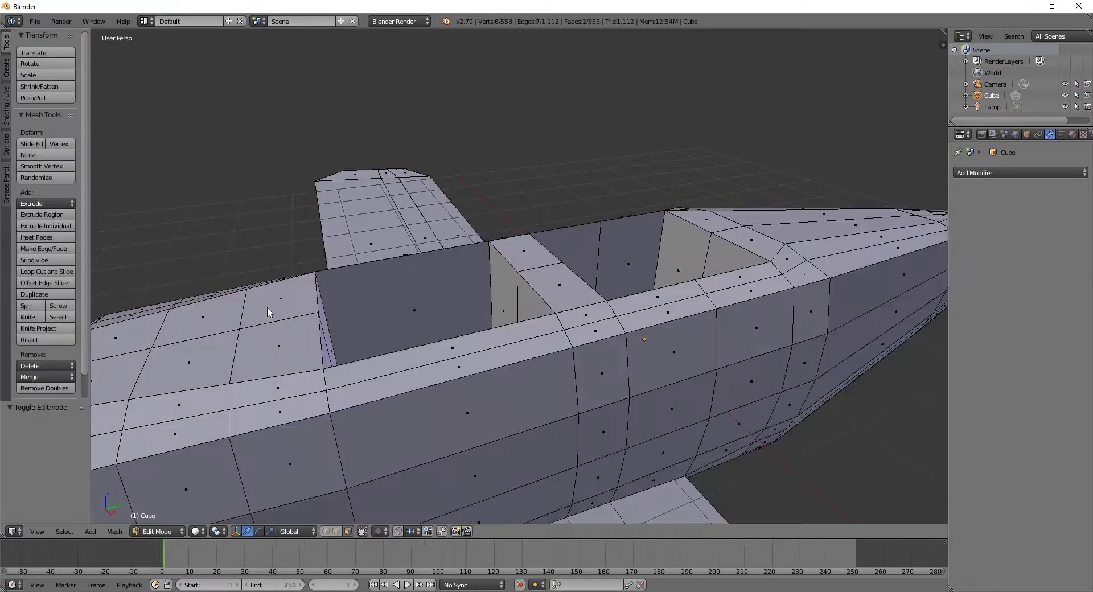
{"action": "left_click", "coordinate": [268, 312]}
{"action": "left_click", "coordinate": [276, 363], "text": "shift"}
{"action": "left_click", "coordinate": [522, 254], "text": "shift"}
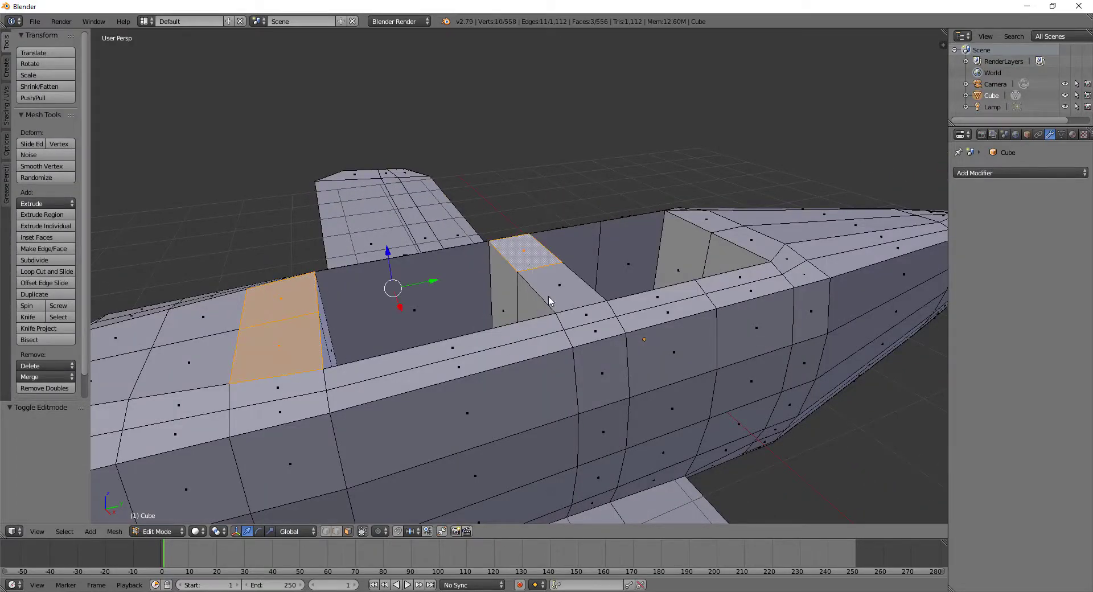
{"action": "left_click", "coordinate": [555, 287], "text": "shift"}
{"action": "left_click", "coordinate": [716, 222], "text": "shift"}
{"action": "left_click", "coordinate": [729, 236], "text": "shift"}
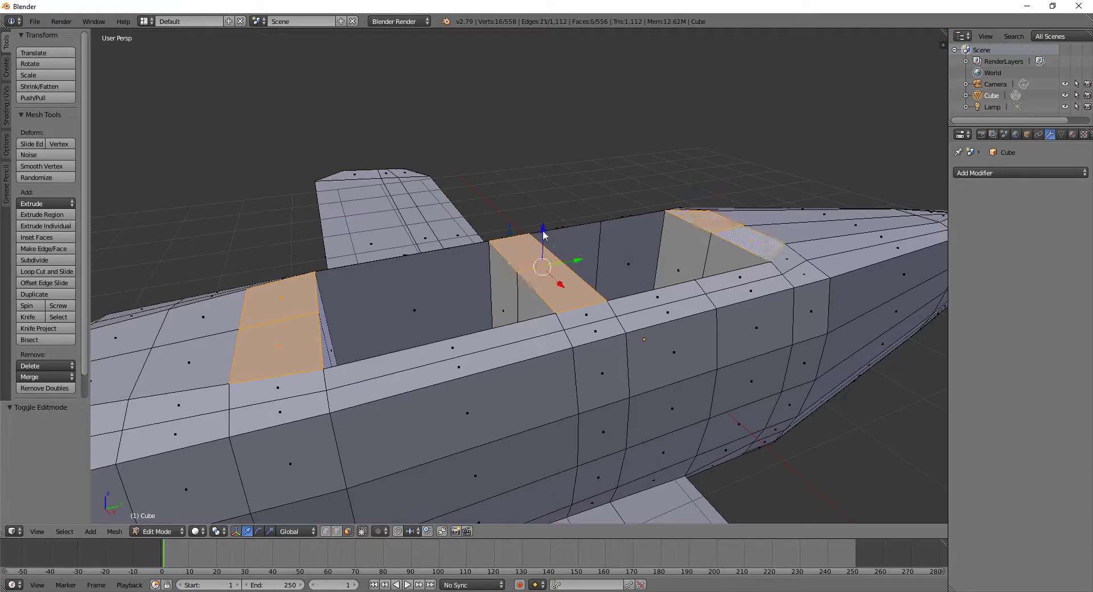
{"action": "left_click_drag", "start_coordinate": [543, 234], "coordinate": [549, 216]}
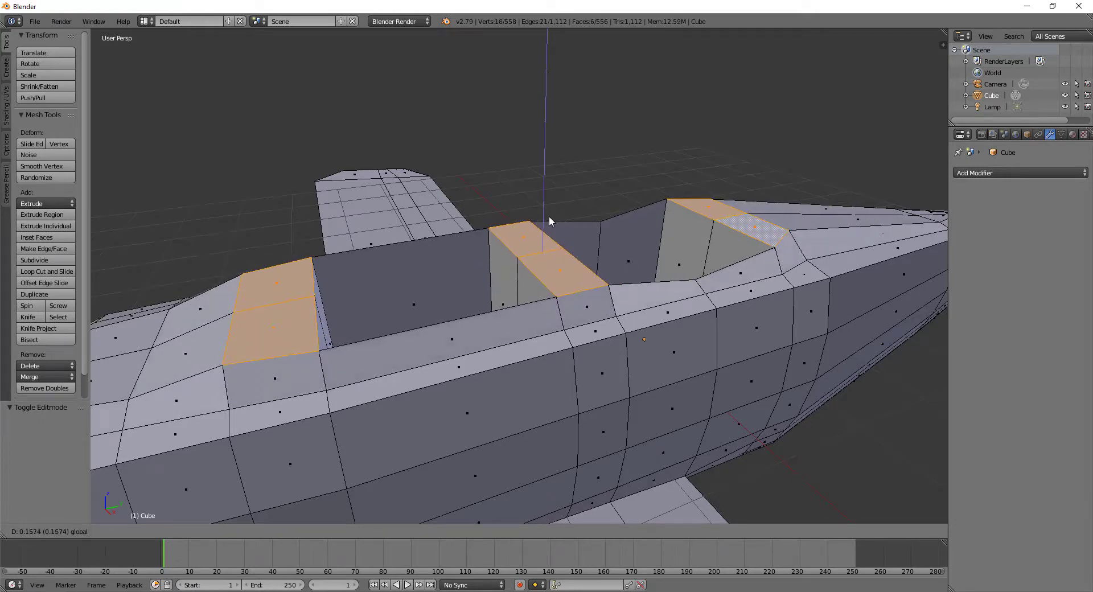
{"action": "mouse_move", "coordinate": [549, 216]}
{"action": "middle_mouse_down"}
{"action": "mouse_move", "coordinate": [593, 269]}
{"action": "mouse_move", "coordinate": [559, 285]}
{"action": "middle_mouse_up"}
Step: Lift the rear cockpit wall's top-edge vertices upward, then view the whole airplane in Object Mode
{"action": "key", "text": "Tab"}
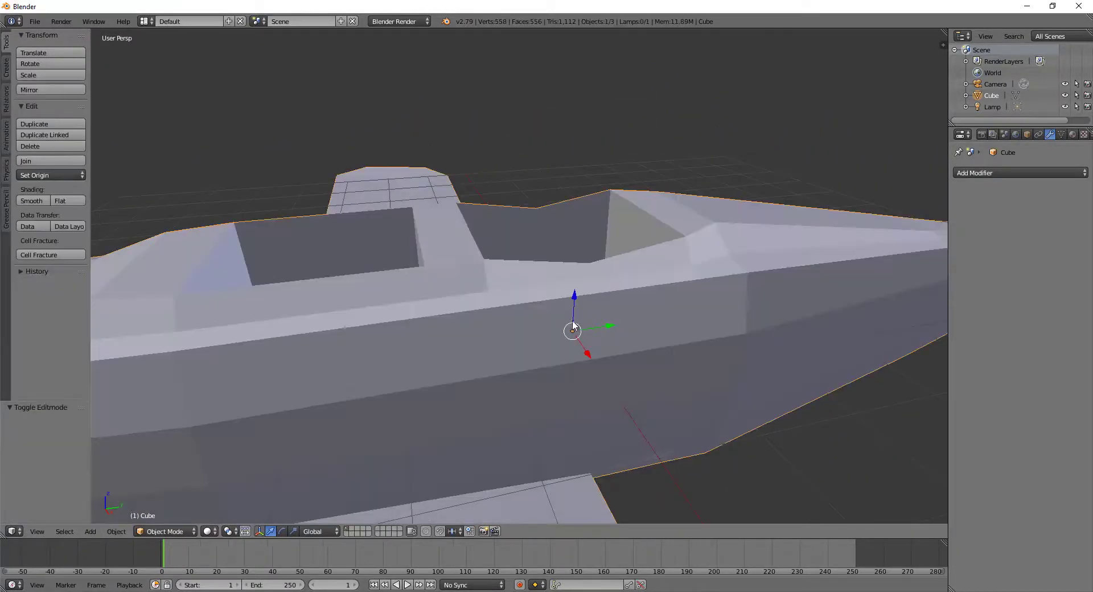
{"action": "key", "text": "Tab"}
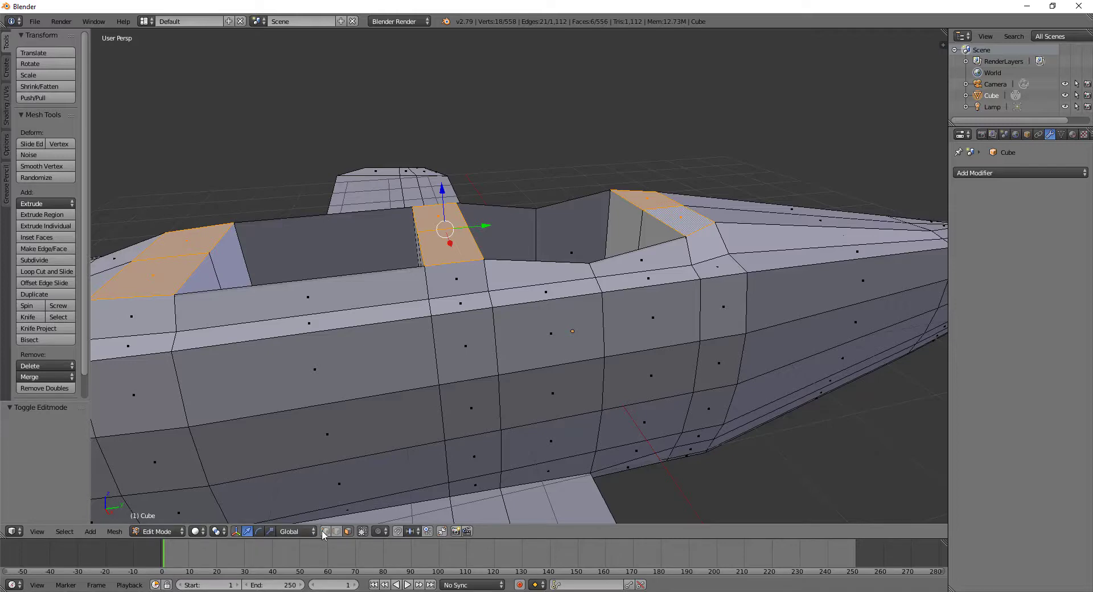
{"action": "left_click", "coordinate": [325, 531]}
{"action": "right_click", "coordinate": [537, 211]}
{"action": "right_click", "coordinate": [585, 276], "text": "shift"}
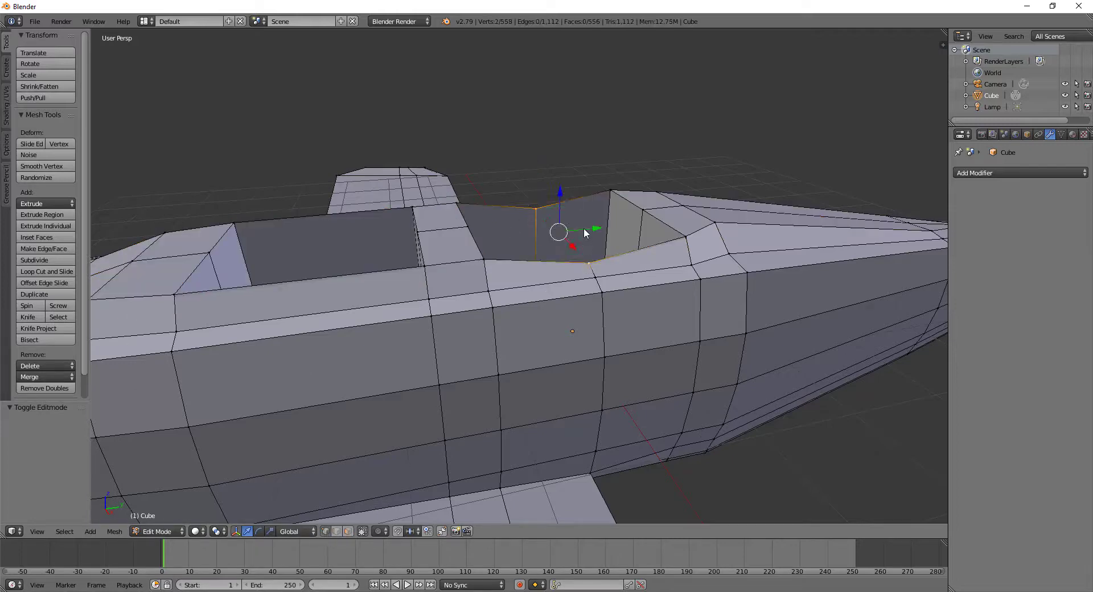
{"action": "left_click_drag", "start_coordinate": [565, 198], "coordinate": [560, 185]}
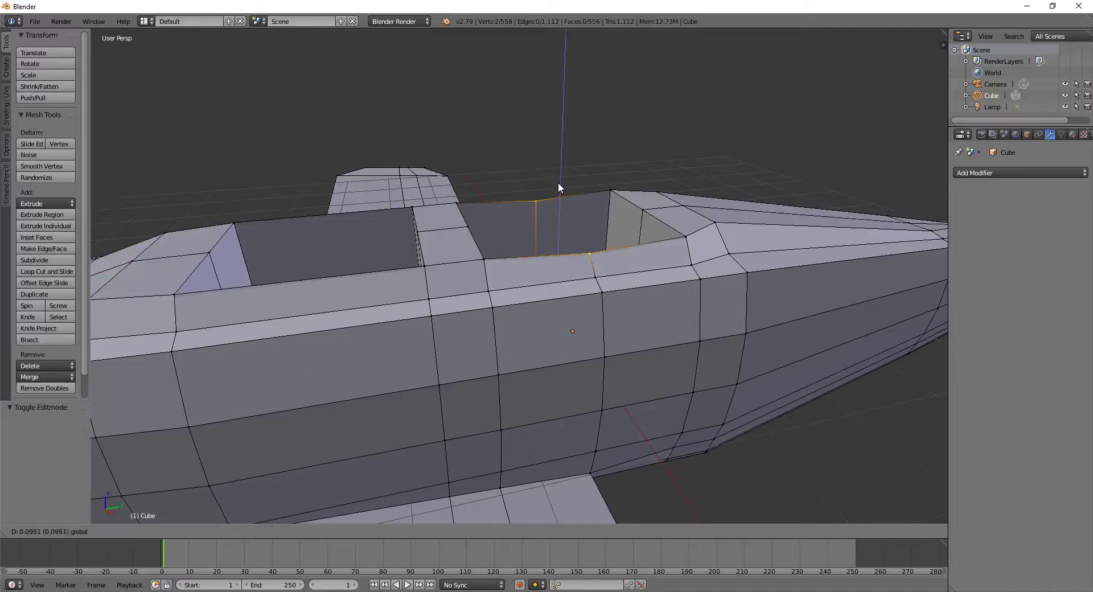
{"action": "key", "text": "Tab"}
{"action": "scroll", "coordinate": [524, 316], "scroll_direction": "down", "scroll_amount": 5}
{"action": "mouse_move", "coordinate": [524, 317]}
{"action": "middle_mouse_down"}
{"action": "mouse_move", "coordinate": [453, 350]}
{"action": "mouse_move", "coordinate": [477, 344]}
{"action": "mouse_move", "coordinate": [487, 362]}
{"action": "mouse_move", "coordinate": [442, 349]}
{"action": "middle_mouse_up"}
{"action": "scroll", "coordinate": [487, 362], "scroll_direction": "up", "scroll_amount": 4}
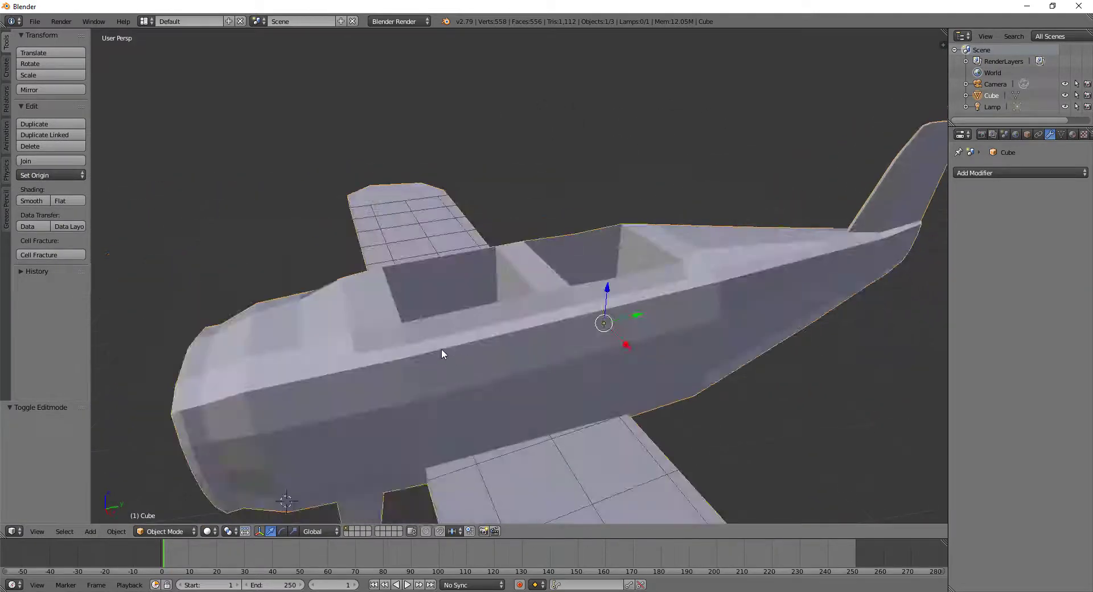
Step: Add a loop cut across the fuselage ahead of the cockpit and select two faces beside it
{"action": "key", "text": "Tab"}
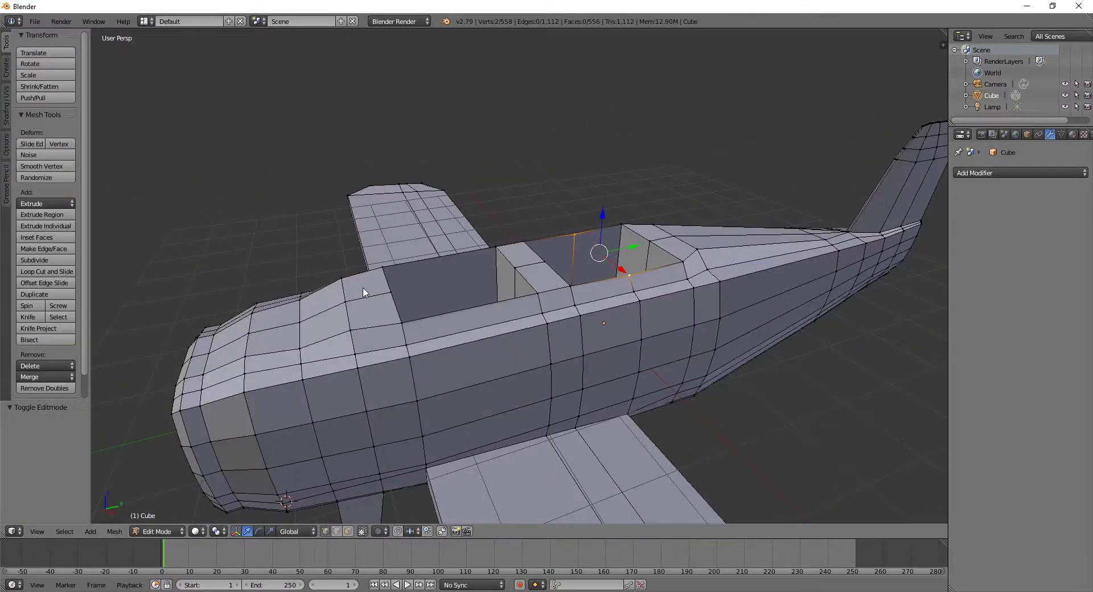
{"action": "key", "text": "ctrl+r"}
{"action": "left_click", "coordinate": [363, 292]}
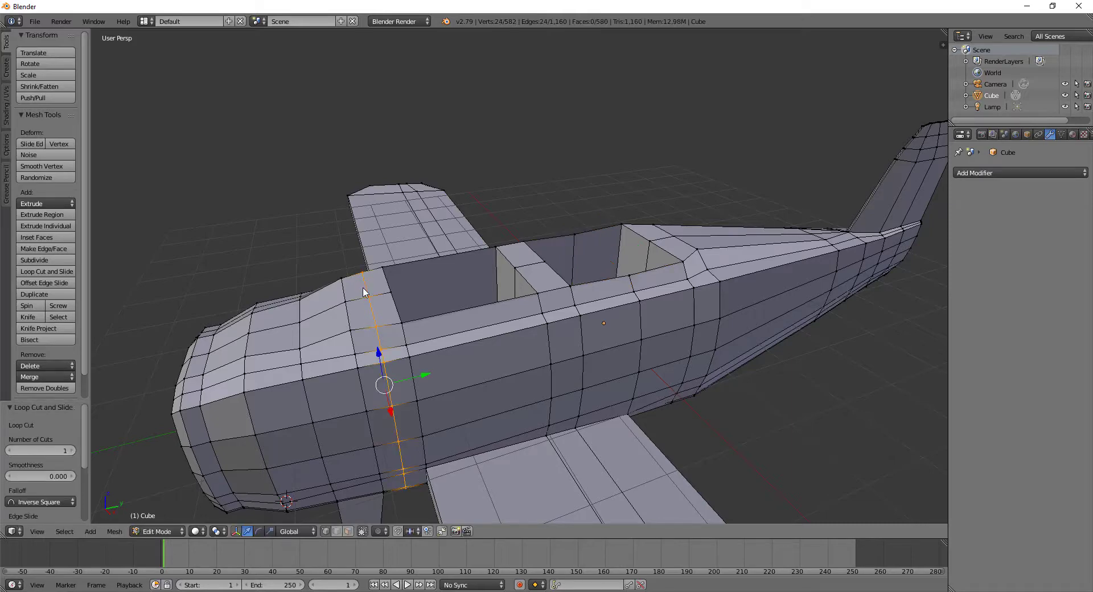
{"action": "right_click", "coordinate": [370, 282]}
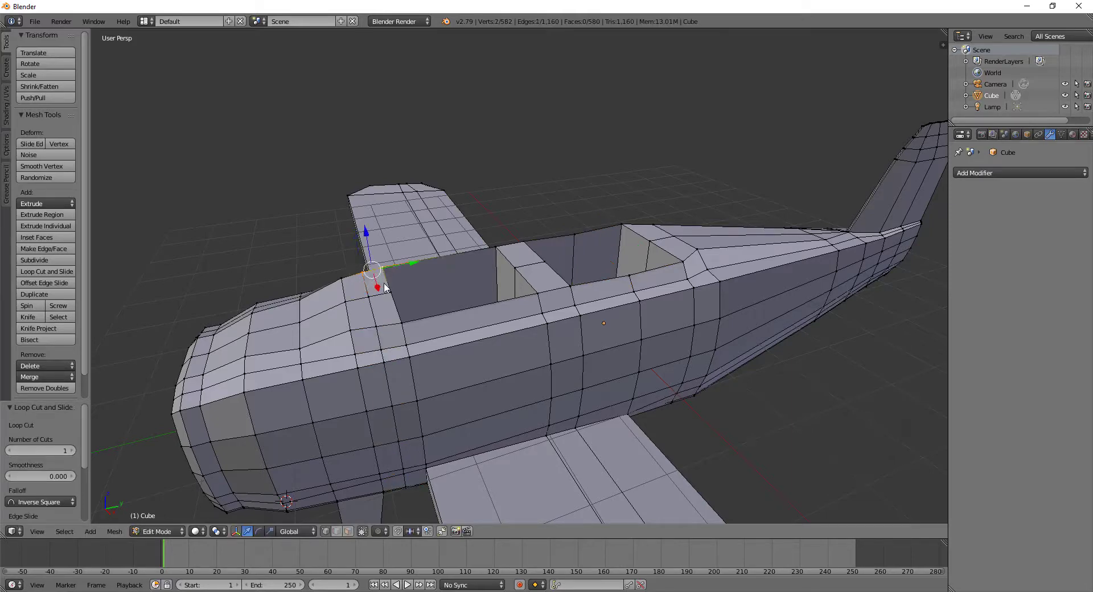
{"action": "right_click", "coordinate": [397, 329], "text": "shift"}
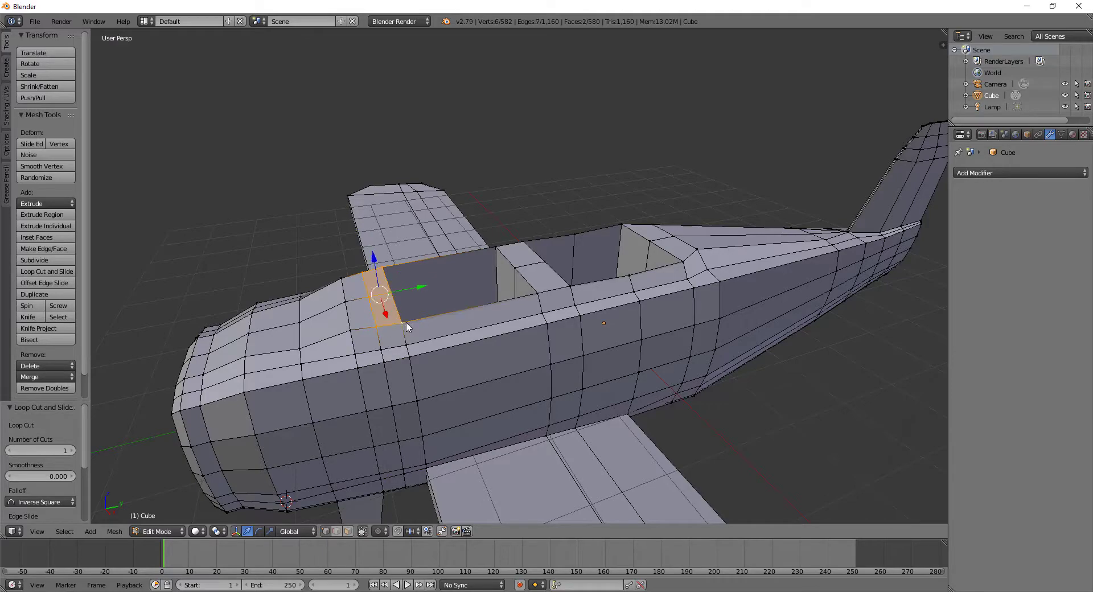
{"action": "mouse_move", "coordinate": [406, 322]}
{"action": "middle_mouse_down"}
{"action": "mouse_move", "coordinate": [715, 347]}
{"action": "mouse_move", "coordinate": [501, 366]}
{"action": "mouse_move", "coordinate": [409, 348]}
{"action": "mouse_move", "coordinate": [538, 356]}
{"action": "mouse_move", "coordinate": [496, 369]}
{"action": "mouse_move", "coordinate": [513, 368]}
{"action": "middle_mouse_up"}
{"action": "scroll", "coordinate": [513, 368], "scroll_direction": "up", "scroll_amount": 3}
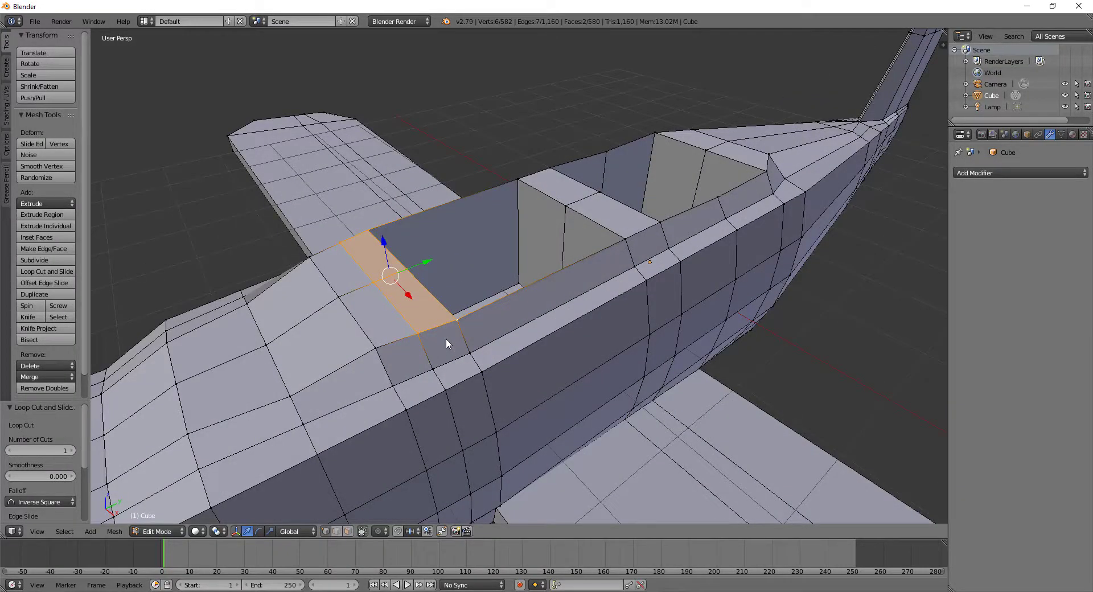
Step: Add two more centred loop cuts lengthwise along the fuselage
{"action": "key", "text": "ctrl+r"}
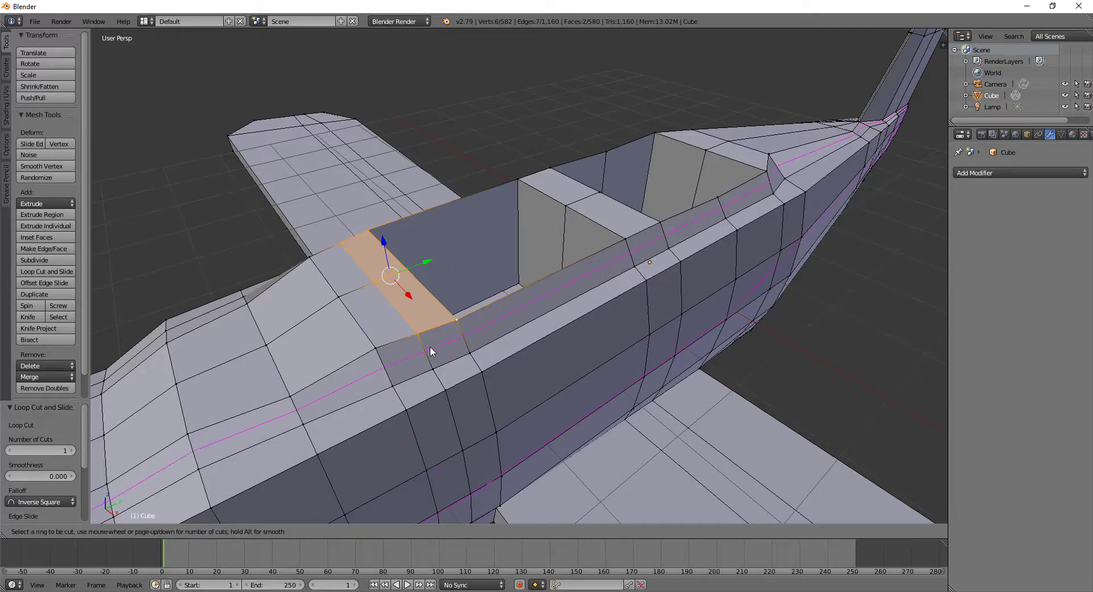
{"action": "left_click", "coordinate": [430, 346]}
{"action": "right_click", "coordinate": [429, 346]}
{"action": "middle_click_drag", "start_coordinate": [429, 346], "coordinate": [714, 319]}
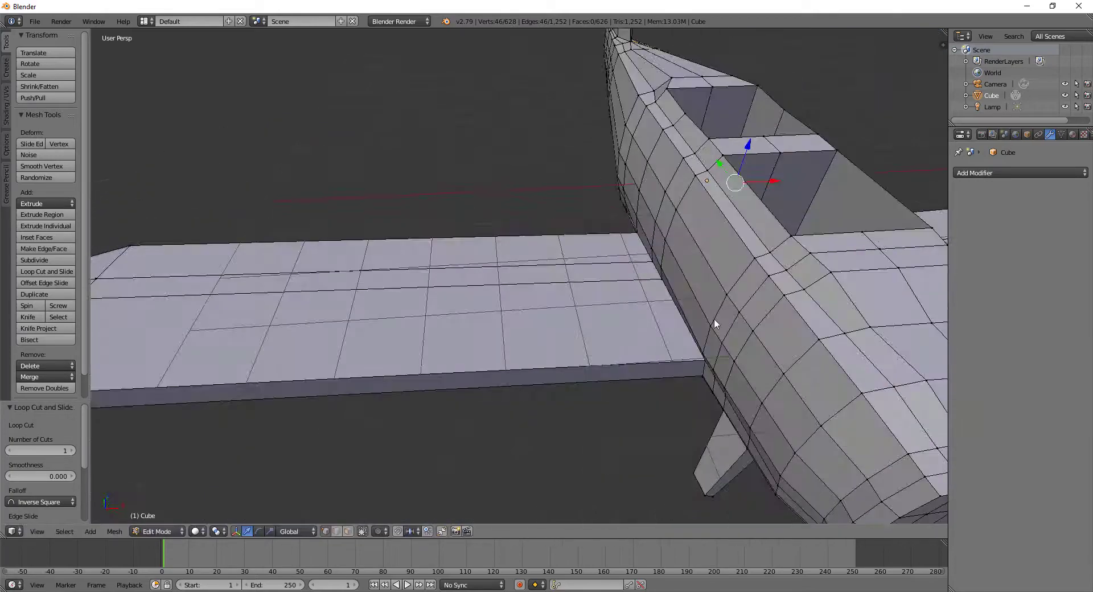
{"action": "key", "text": "ctrl+r"}
{"action": "left_click", "coordinate": [793, 257]}
{"action": "right_click", "coordinate": [793, 256]}
{"action": "mouse_move", "coordinate": [814, 265]}
{"action": "middle_mouse_down"}
{"action": "mouse_move", "coordinate": [739, 272]}
{"action": "mouse_move", "coordinate": [764, 264]}
{"action": "middle_mouse_up"}
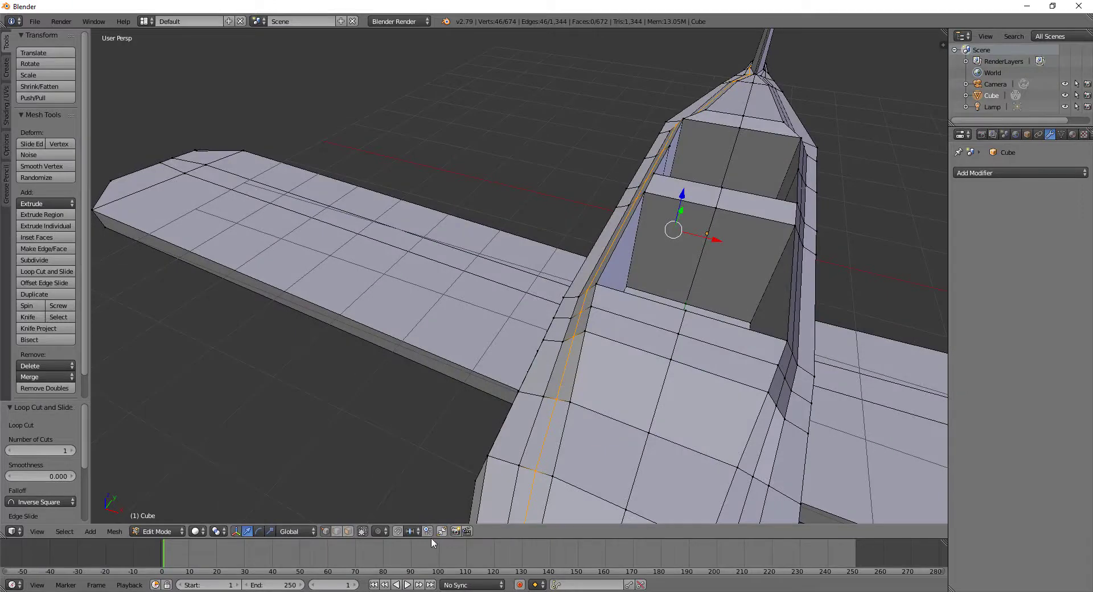
Step: Select a strip of four faces ahead of the cockpit in face mode
{"action": "left_click", "coordinate": [353, 530]}
{"action": "right_click", "coordinate": [586, 305]}
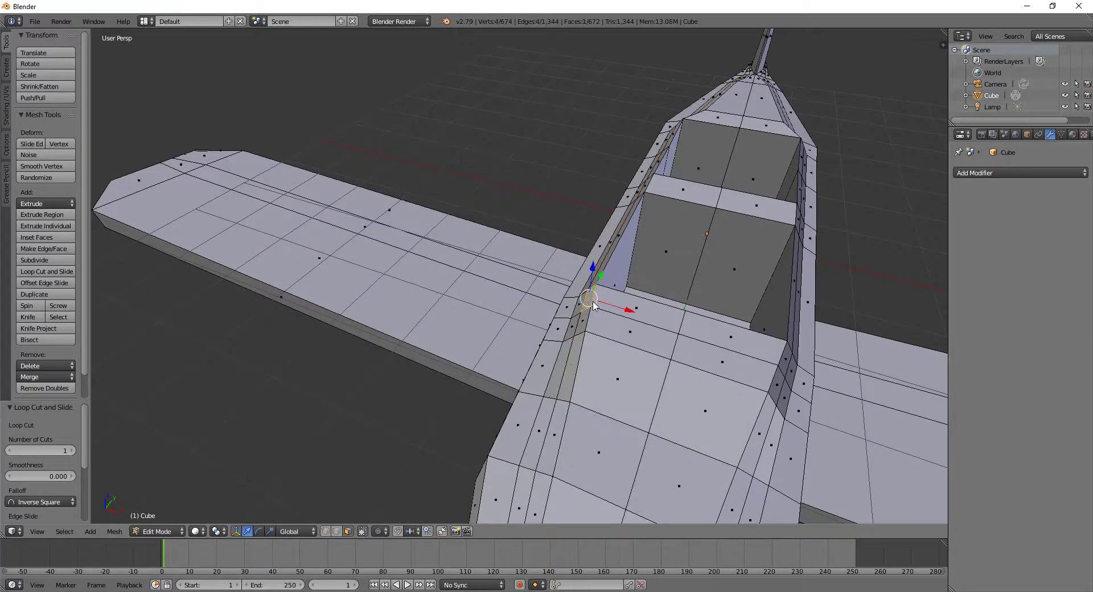
{"action": "right_click", "coordinate": [619, 307], "text": "shift"}
{"action": "right_click", "coordinate": [746, 331], "text": "shift"}
{"action": "right_click", "coordinate": [786, 361], "text": "shift"}
{"action": "mouse_move", "coordinate": [786, 360]}
{"action": "middle_mouse_down"}
{"action": "mouse_move", "coordinate": [702, 343]}
{"action": "mouse_move", "coordinate": [688, 351]}
{"action": "middle_mouse_up"}
Step: Extrude the face strip up 0.65, tilt it 32.2° about X, and move it 0.374 along Y
{"action": "key", "text": "e"}
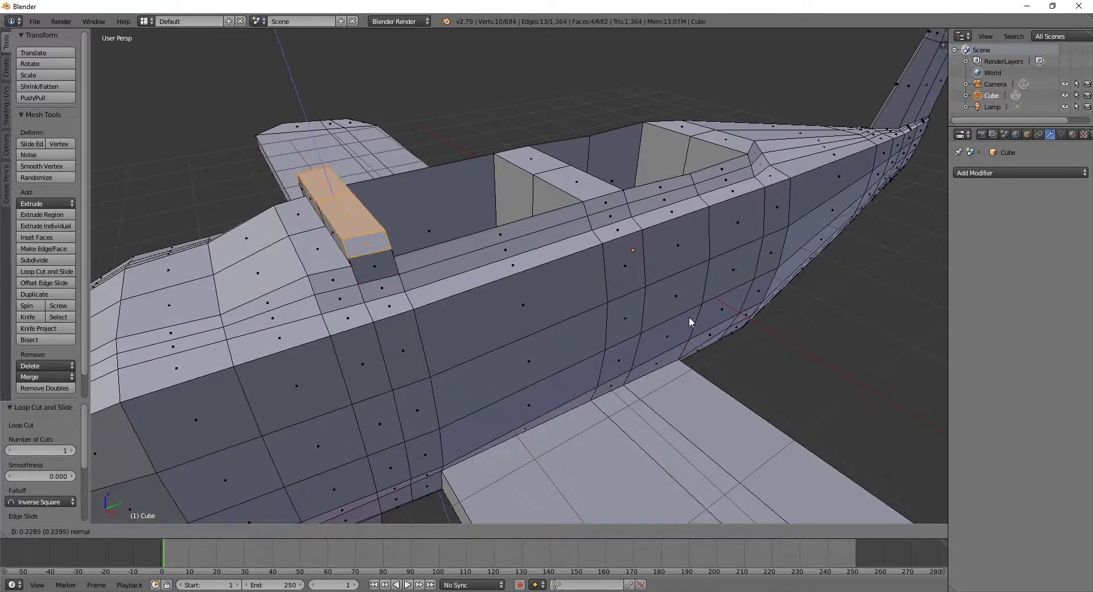
{"action": "left_click", "coordinate": [694, 271]}
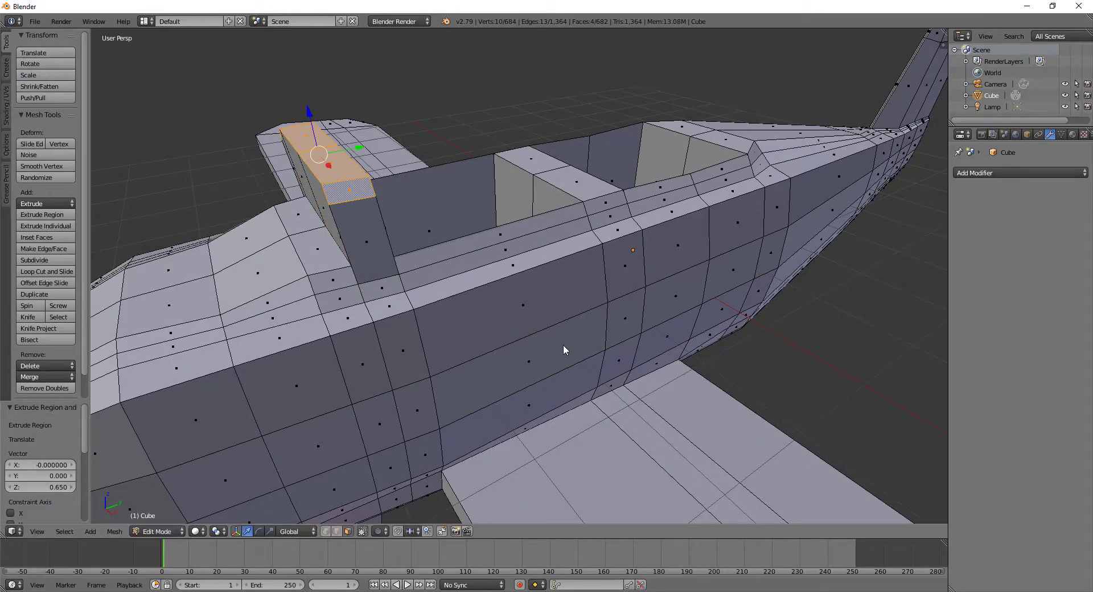
{"action": "key", "text": "r"}
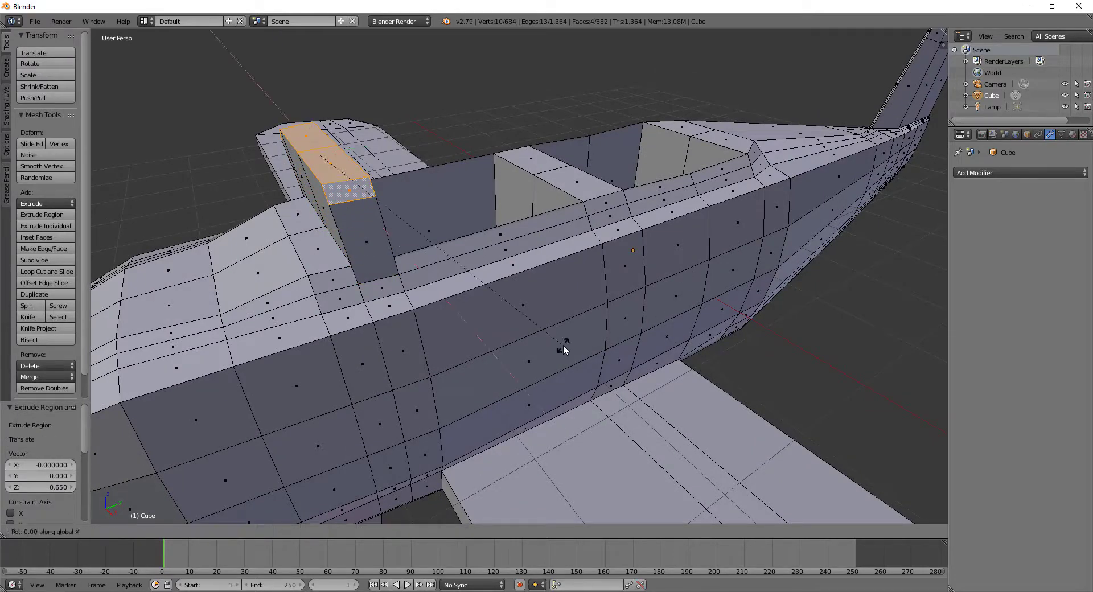
{"action": "key", "text": "x"}
{"action": "left_click", "coordinate": [483, 170]}
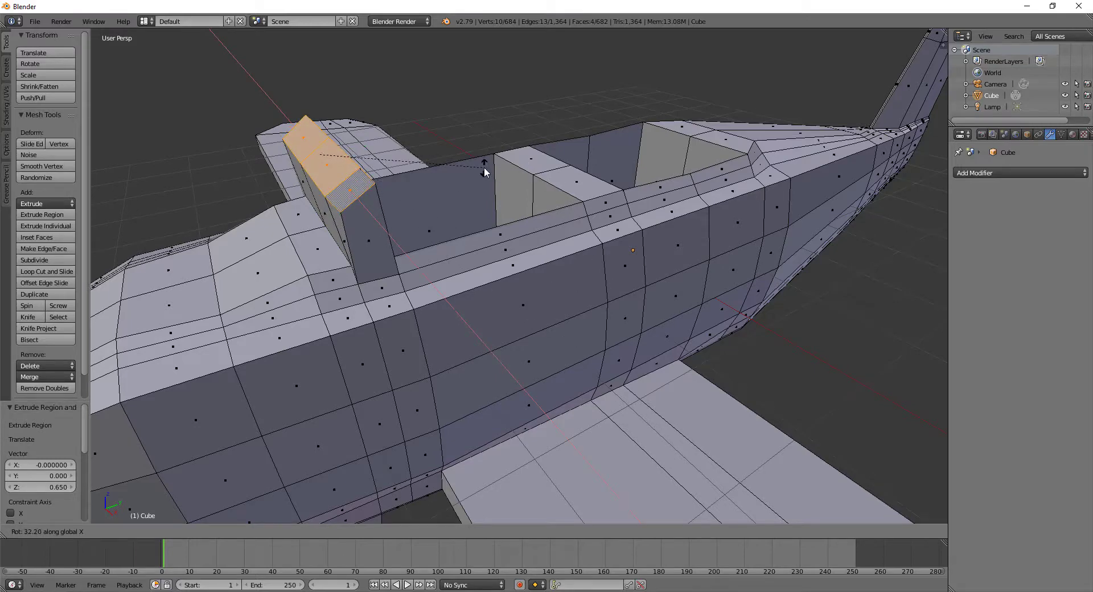
{"action": "left_click_drag", "start_coordinate": [366, 154], "coordinate": [425, 153]}
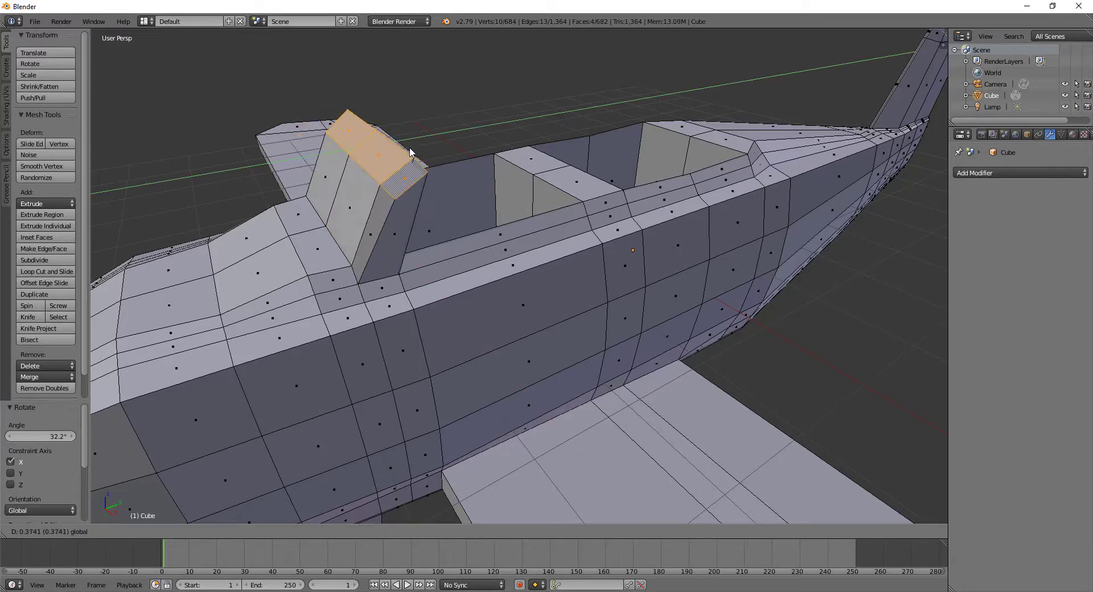
{"action": "middle_click_drag", "start_coordinate": [440, 230], "coordinate": [405, 228]}
{"action": "mouse_move", "coordinate": [417, 249]}
{"action": "middle_mouse_down"}
{"action": "mouse_move", "coordinate": [429, 325]}
{"action": "mouse_move", "coordinate": [376, 316]}
{"action": "middle_mouse_up"}
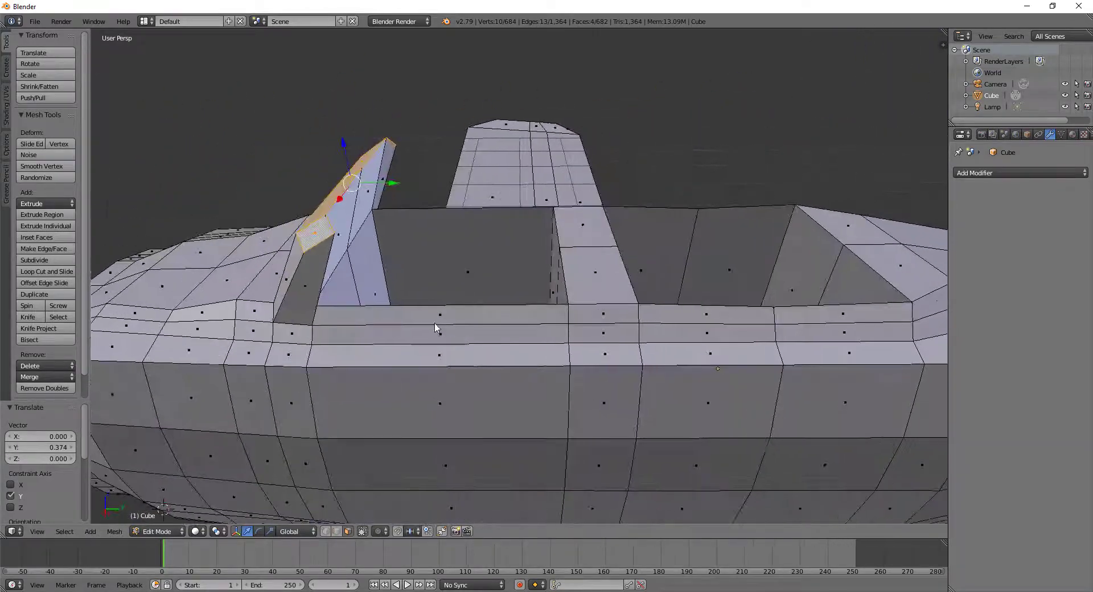
Step: Nudge one windshield block face slightly along X
{"action": "right_click", "coordinate": [314, 279]}
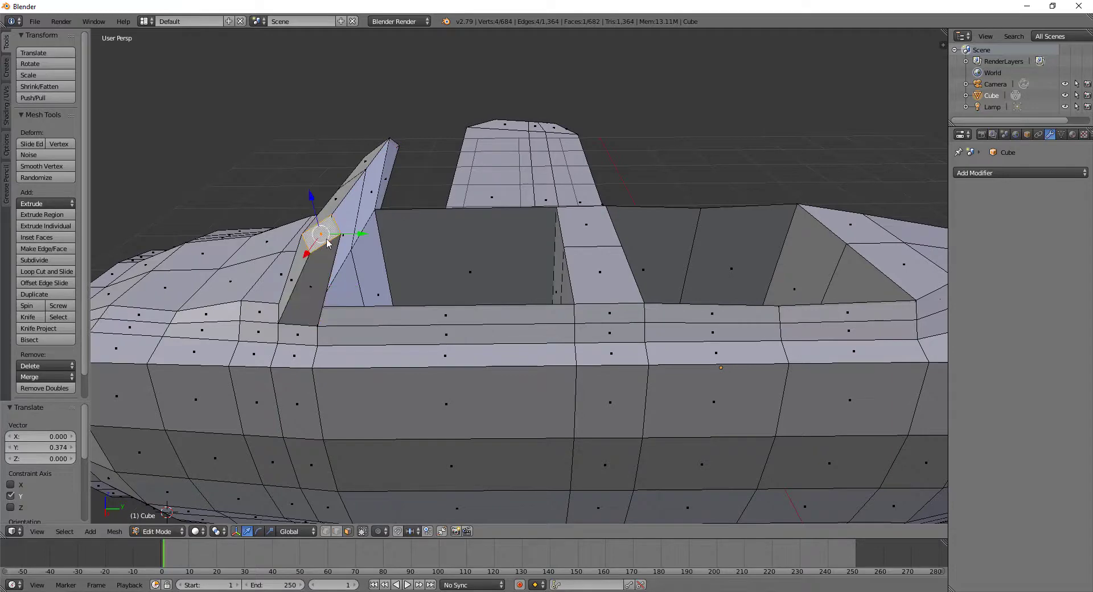
{"action": "scroll", "coordinate": [358, 291], "scroll_direction": "up", "scroll_amount": 3}
{"action": "middle_click_drag", "start_coordinate": [302, 282], "coordinate": [367, 307]}
{"action": "left_click_drag", "start_coordinate": [499, 379], "coordinate": [542, 388]}
{"action": "mouse_move", "coordinate": [542, 387]}
{"action": "middle_mouse_down"}
{"action": "mouse_move", "coordinate": [316, 426]}
{"action": "mouse_move", "coordinate": [575, 405]}
{"action": "mouse_move", "coordinate": [496, 416]}
{"action": "mouse_move", "coordinate": [495, 427]}
{"action": "middle_mouse_up"}
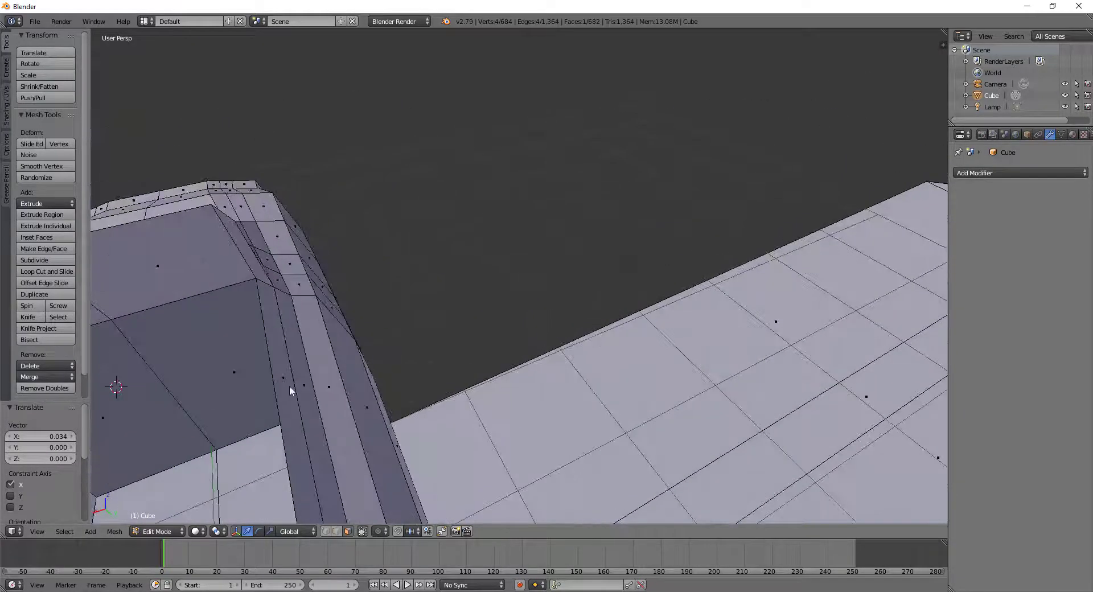
{"action": "mouse_move", "coordinate": [290, 391]}
{"action": "middle_mouse_down"}
{"action": "mouse_move", "coordinate": [434, 397]}
{"action": "mouse_move", "coordinate": [413, 407]}
{"action": "middle_mouse_up"}
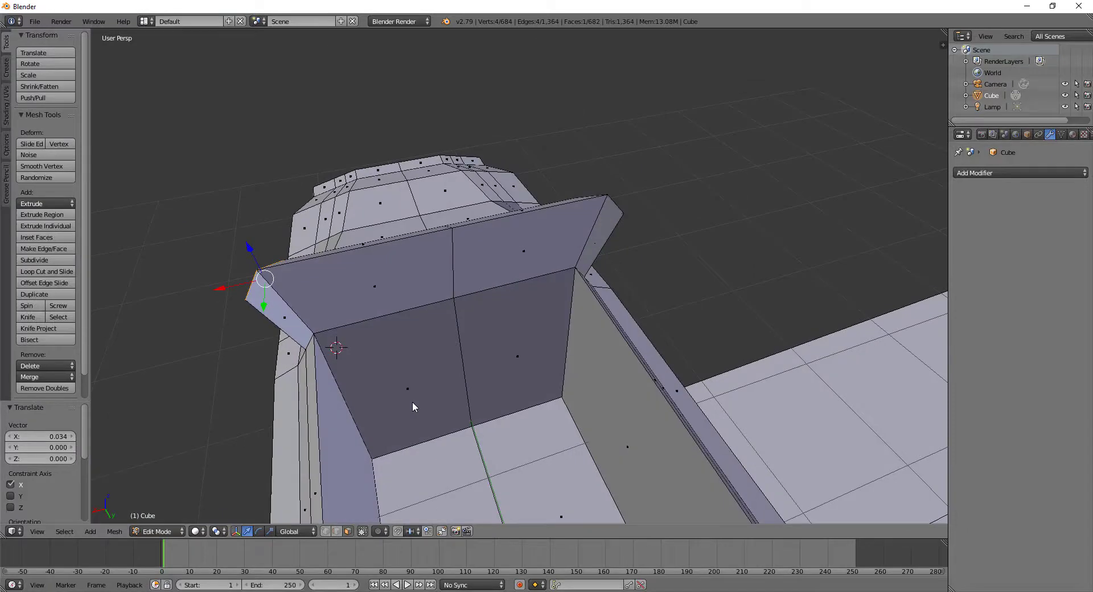
Step: Undo the last sideways move and add an edge loop near the top of the front cockpit wall
{"action": "key", "text": "ctrl+z"}
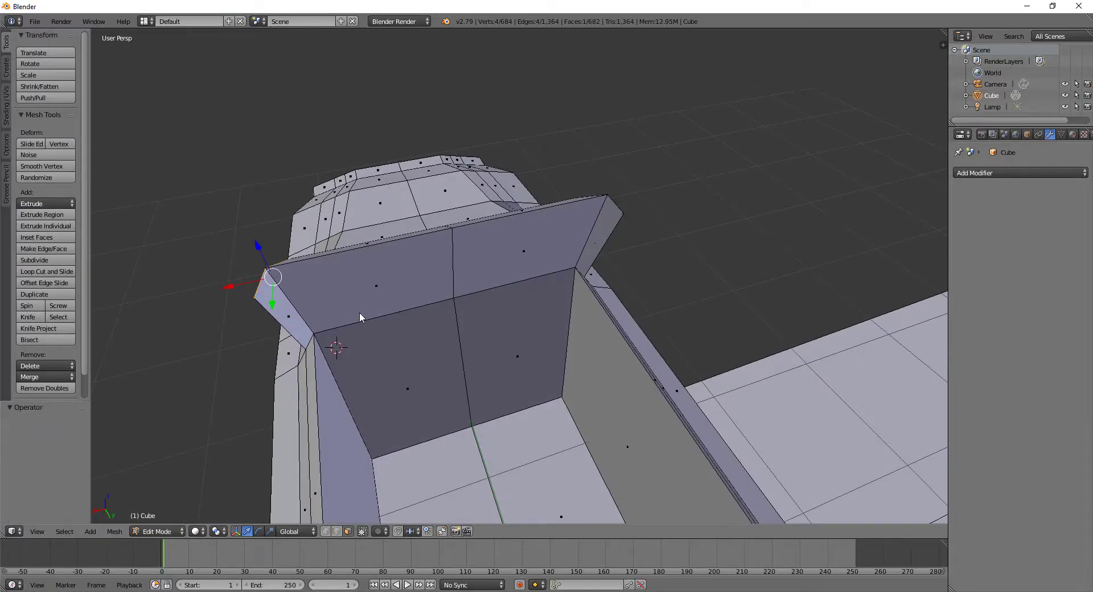
{"action": "key", "text": "ctrl+r"}
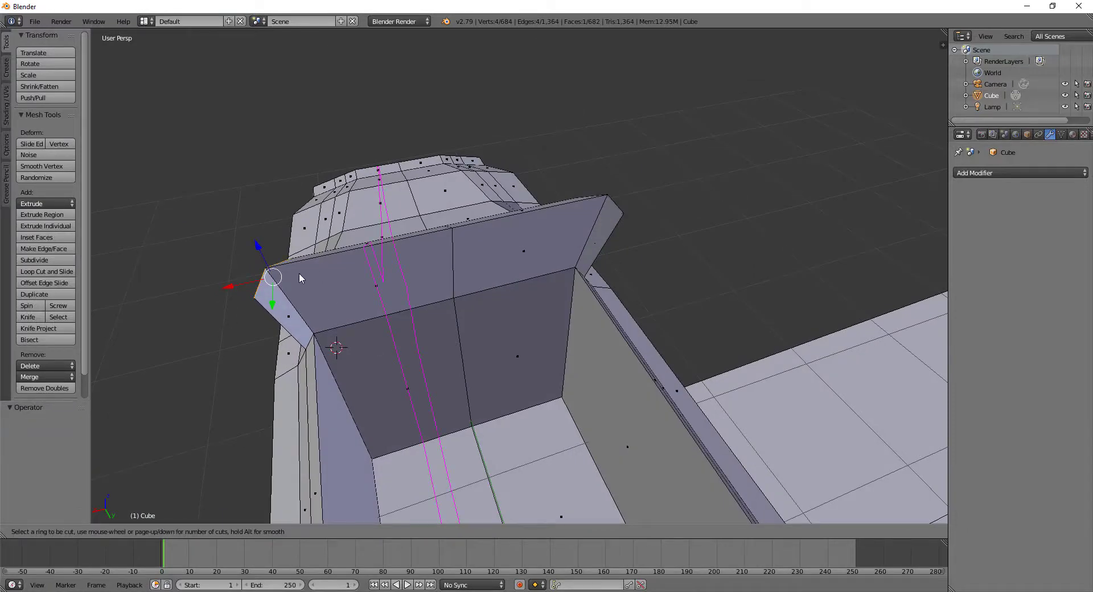
{"action": "left_click", "coordinate": [288, 263]}
{"action": "left_click", "coordinate": [277, 248]}
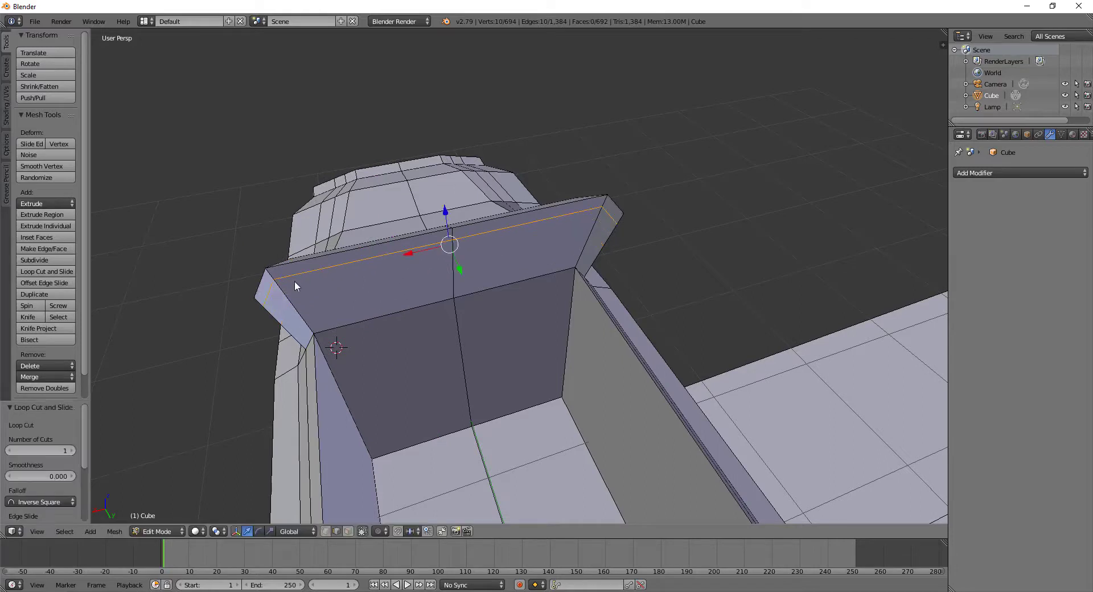
Step: Select all the top rim faces along the cockpit wall, including both end faces
{"action": "right_click", "coordinate": [260, 287]}
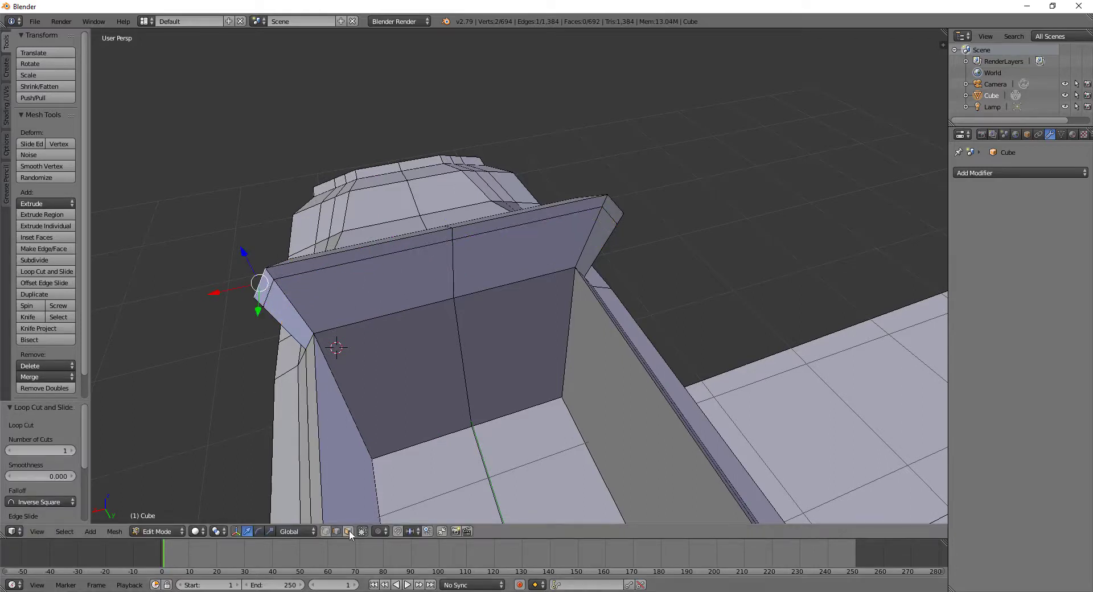
{"action": "right_click", "coordinate": [265, 287]}
{"action": "right_click", "coordinate": [365, 254], "text": "shift"}
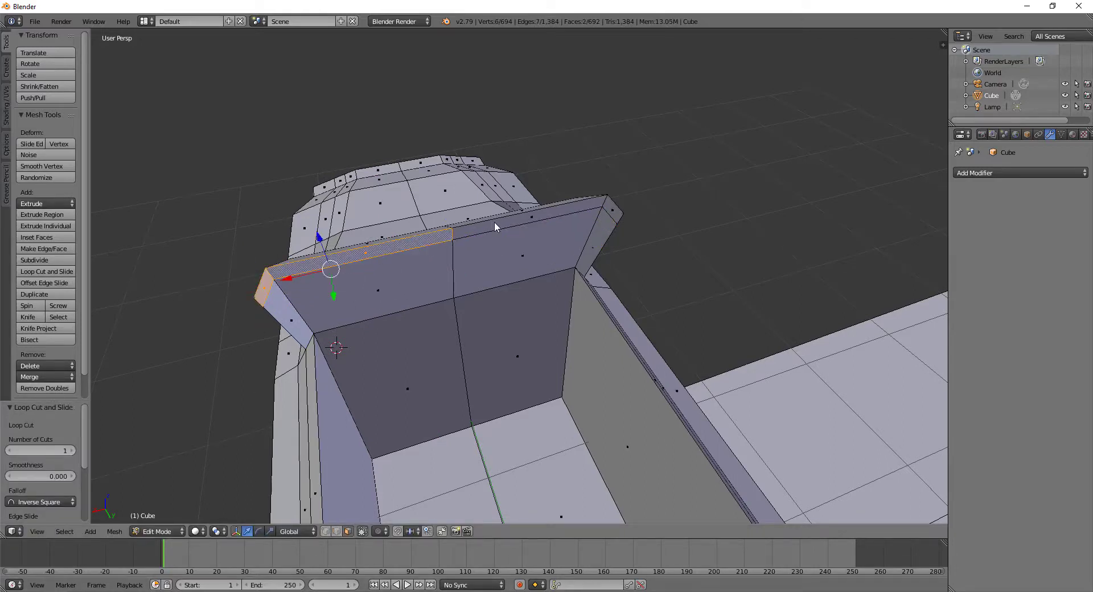
{"action": "right_click", "coordinate": [512, 222], "text": "shift"}
{"action": "right_click", "coordinate": [607, 210], "text": "shift"}
{"action": "mouse_move", "coordinate": [585, 223]}
{"action": "middle_mouse_down"}
{"action": "mouse_move", "coordinate": [722, 316]}
{"action": "mouse_move", "coordinate": [501, 340]}
{"action": "mouse_move", "coordinate": [377, 380]}
{"action": "middle_mouse_up"}
{"action": "right_click", "coordinate": [433, 405], "text": "shift"}
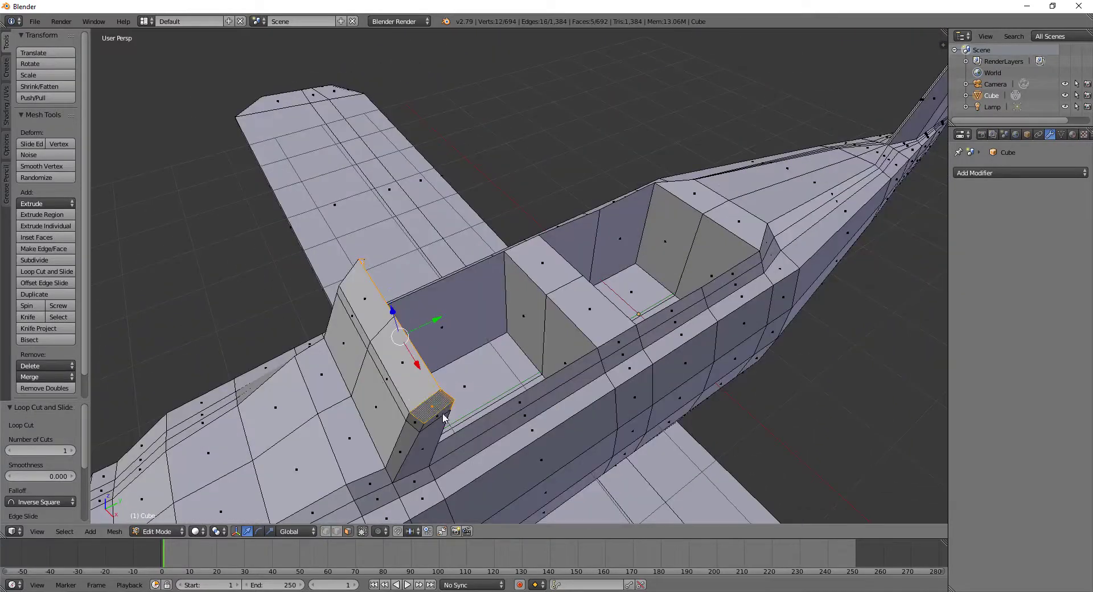
{"action": "right_click", "coordinate": [438, 416], "text": "shift"}
{"action": "right_click", "coordinate": [402, 353], "text": "shift"}
{"action": "right_click", "coordinate": [363, 286], "text": "shift"}
{"action": "mouse_move", "coordinate": [364, 287]}
{"action": "middle_mouse_down"}
{"action": "mouse_move", "coordinate": [712, 242]}
{"action": "mouse_move", "coordinate": [792, 301]}
{"action": "mouse_move", "coordinate": [694, 292]}
{"action": "mouse_move", "coordinate": [541, 316]}
{"action": "mouse_move", "coordinate": [685, 317]}
{"action": "mouse_move", "coordinate": [597, 314]}
{"action": "mouse_move", "coordinate": [509, 328]}
{"action": "middle_mouse_up"}
{"action": "right_click", "coordinate": [713, 239], "text": "shift"}
{"action": "right_click", "coordinate": [708, 245], "text": "shift"}
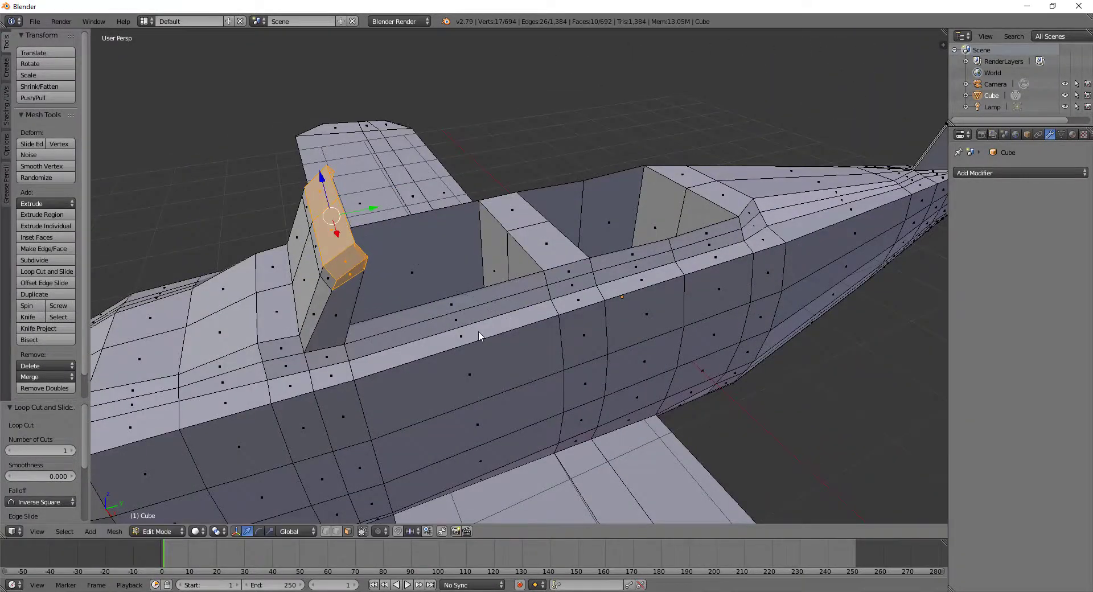
Step: Extrude the rim faces up 0.037 into a cap and widen it 1.064 along X
{"action": "key", "text": "e"}
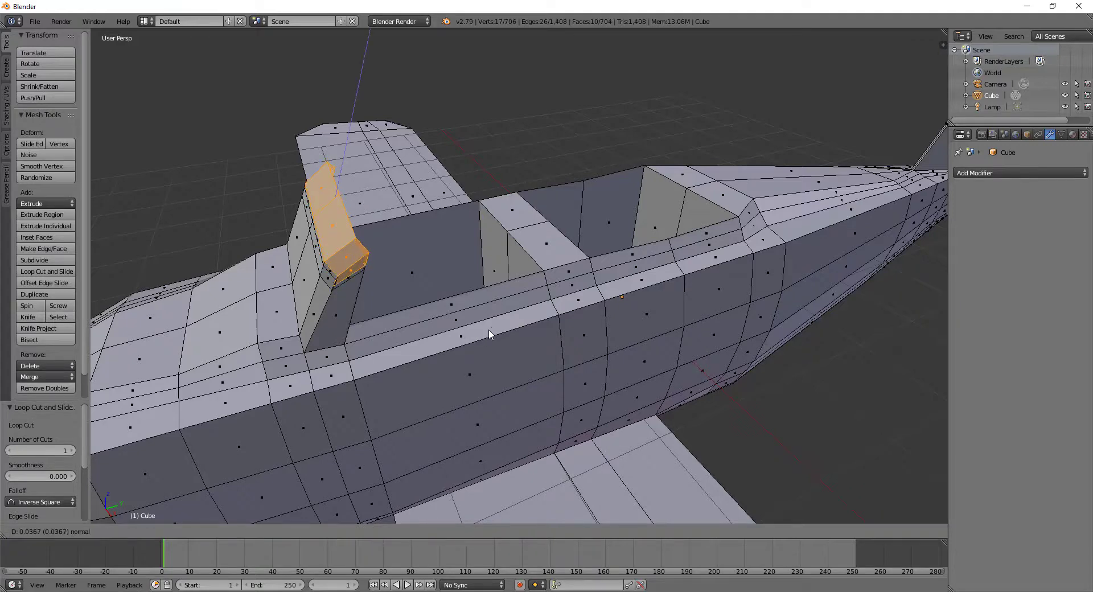
{"action": "left_click", "coordinate": [490, 335]}
{"action": "key", "text": "s"}
{"action": "key", "text": "x"}
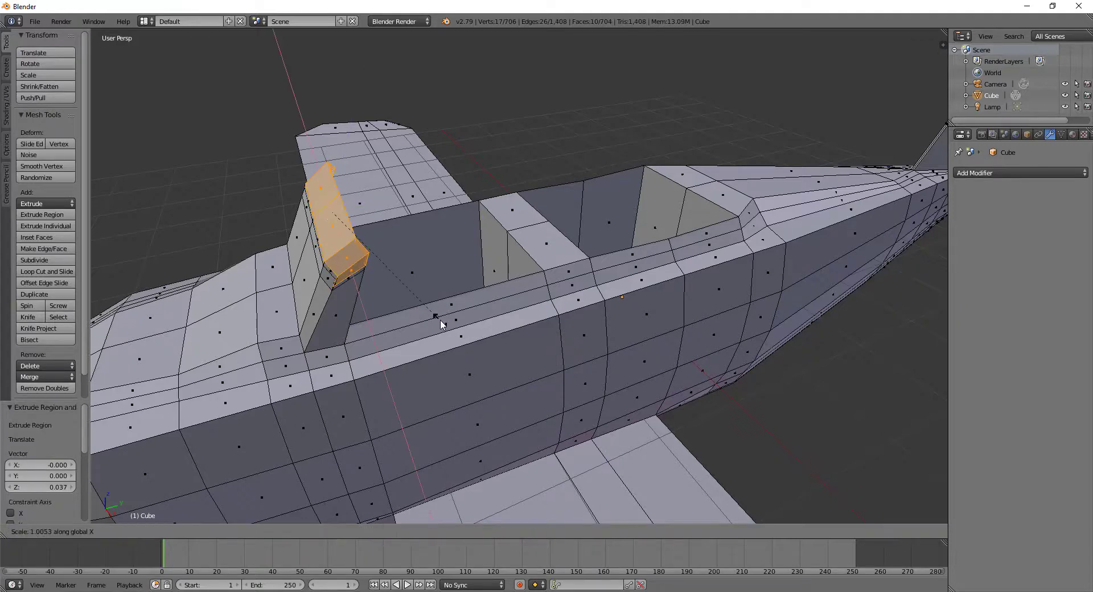
{"action": "left_click", "coordinate": [447, 321]}
{"action": "middle_click_drag", "start_coordinate": [447, 321], "coordinate": [508, 316]}
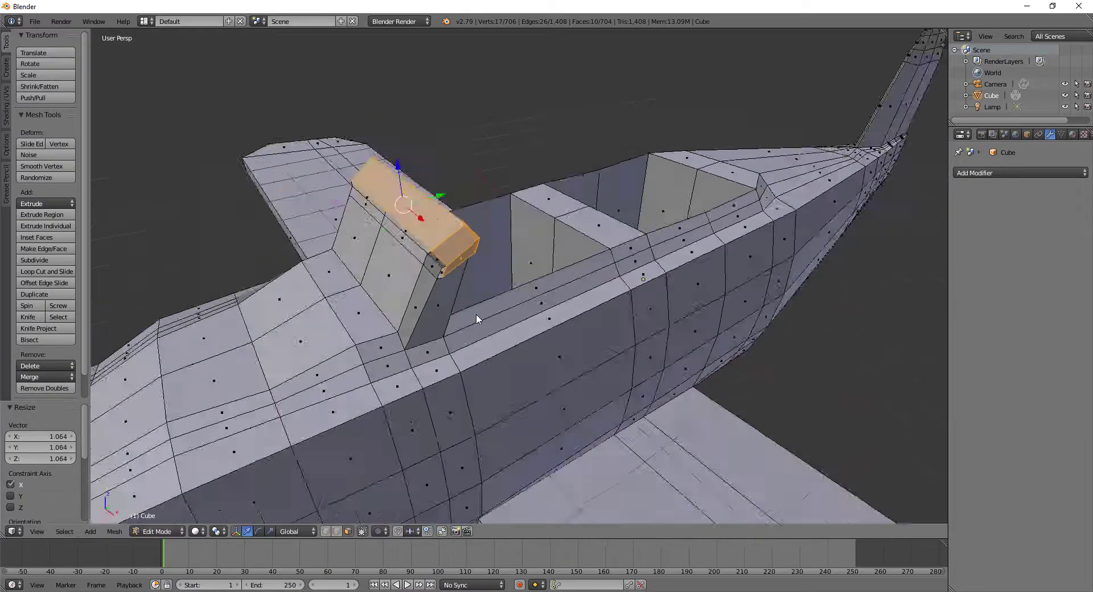
{"action": "mouse_move", "coordinate": [591, 308]}
{"action": "middle_mouse_down"}
{"action": "mouse_move", "coordinate": [396, 339]}
{"action": "mouse_move", "coordinate": [605, 294]}
{"action": "middle_mouse_up"}
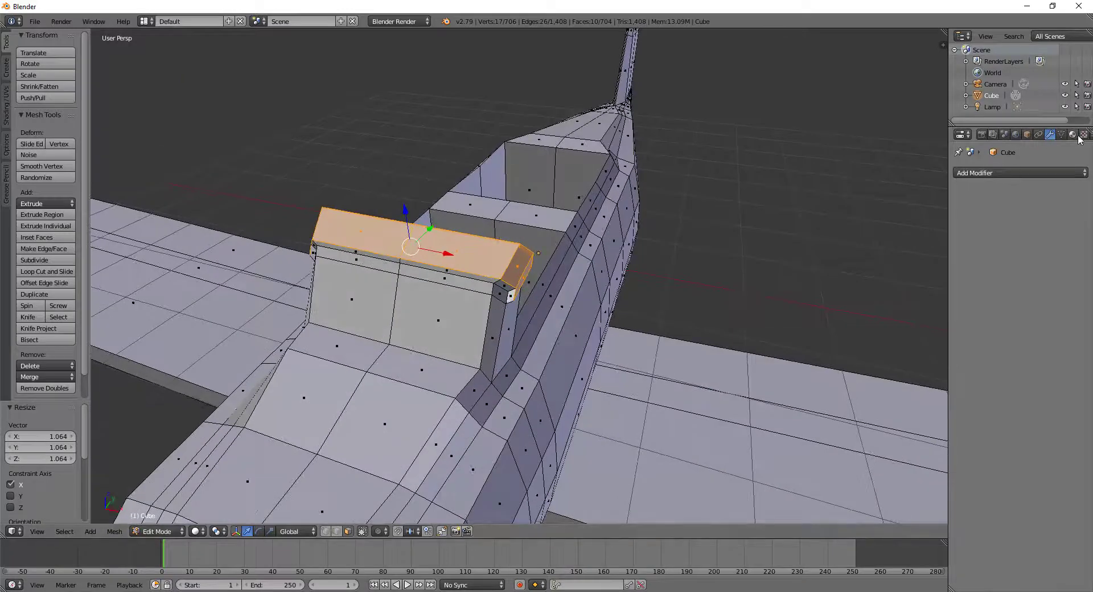
Step: Pick a new diffuse colour for the mesh's existing material
{"action": "left_click", "coordinate": [1075, 135]}
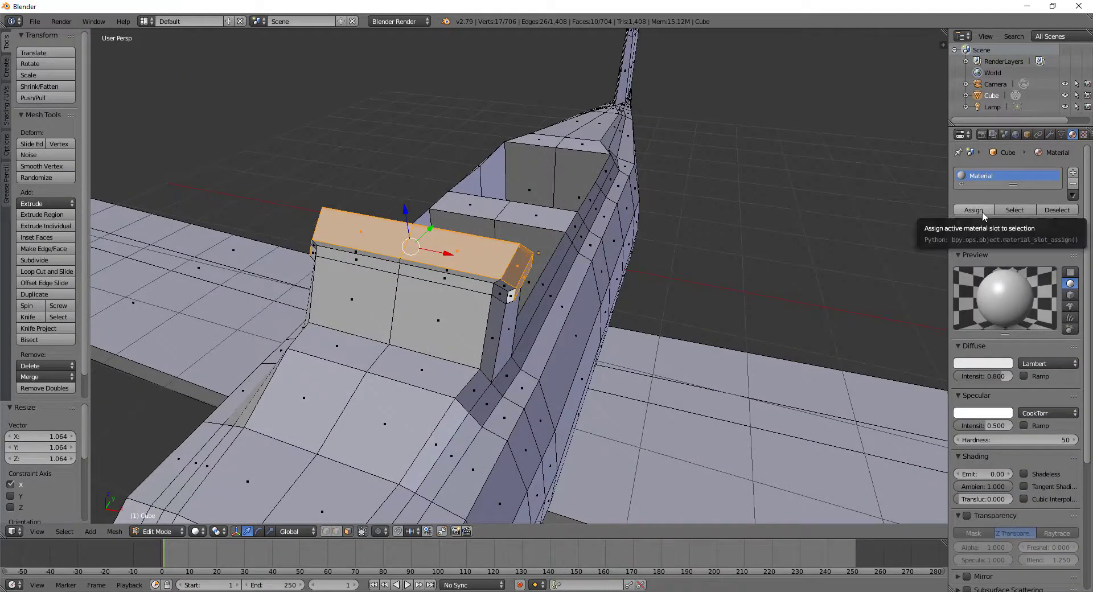
{"action": "left_click", "coordinate": [977, 367]}
{"action": "mouse_move", "coordinate": [943, 269]}
{"action": "left_mouse_down"}
{"action": "mouse_move", "coordinate": [930, 277]}
{"action": "mouse_move", "coordinate": [962, 252]}
{"action": "mouse_move", "coordinate": [955, 259]}
{"action": "left_mouse_up"}
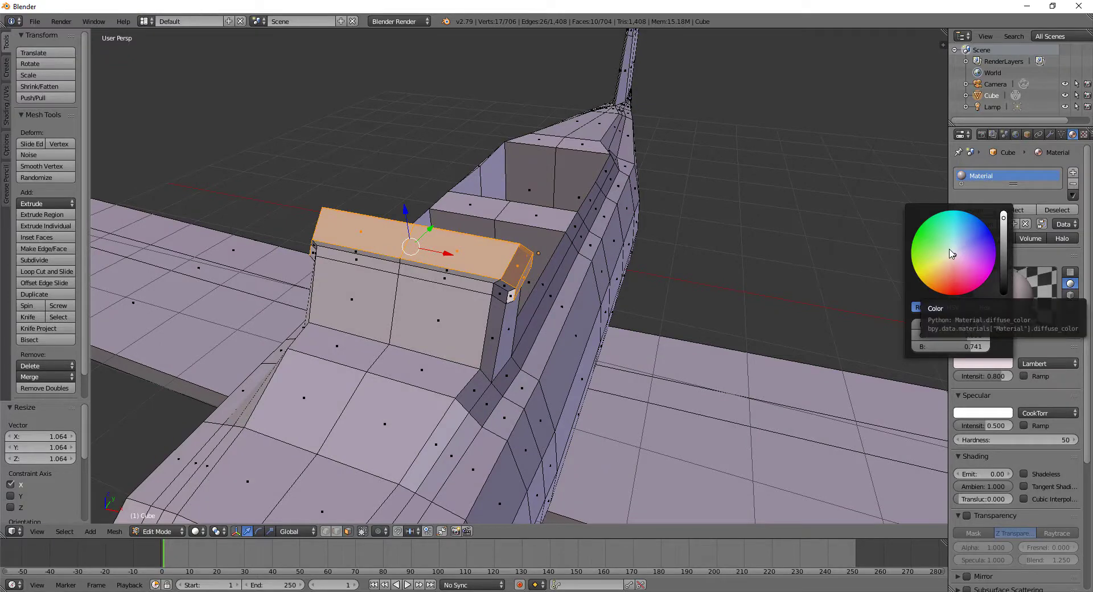
{"action": "left_click", "coordinate": [986, 365]}
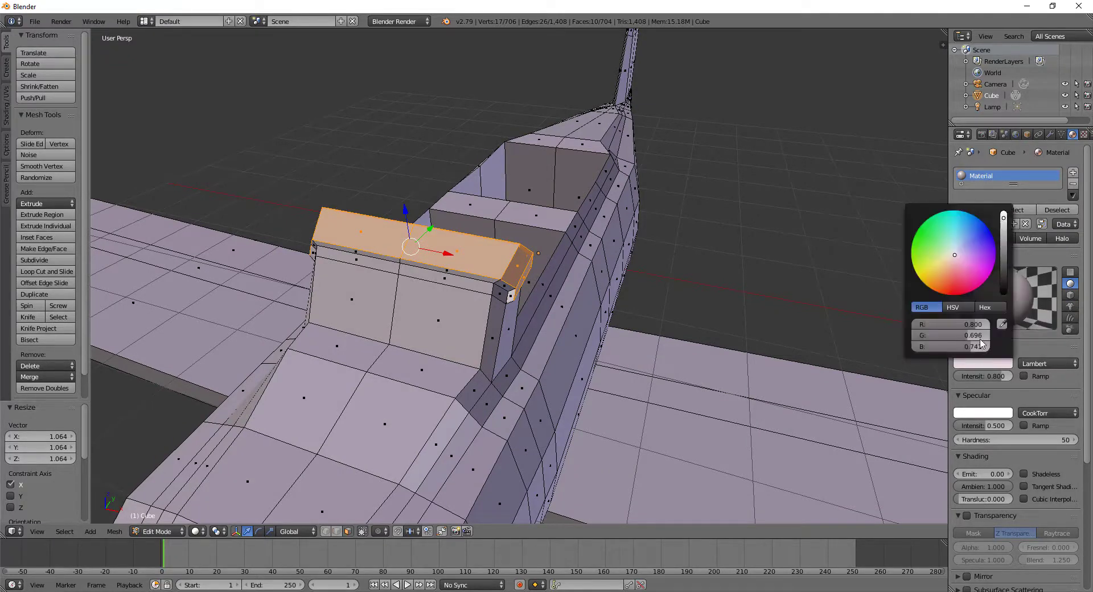
Step: Add a slot with new Material.001 and assign it to the whole mesh
{"action": "left_click", "coordinate": [1074, 183]}
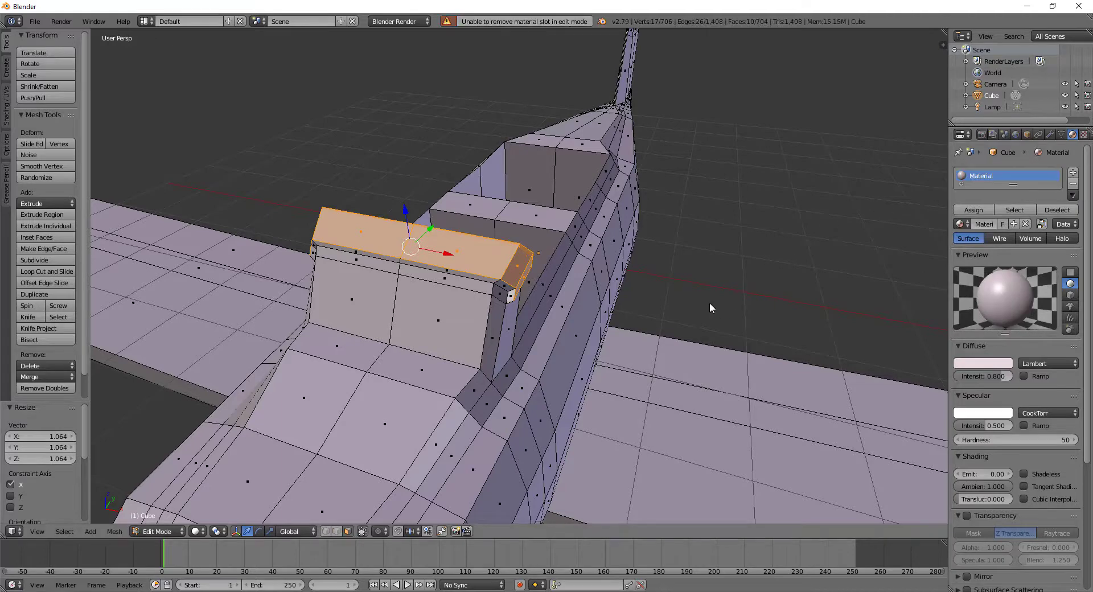
{"action": "left_click", "coordinate": [1073, 172]}
{"action": "left_click", "coordinate": [995, 251]}
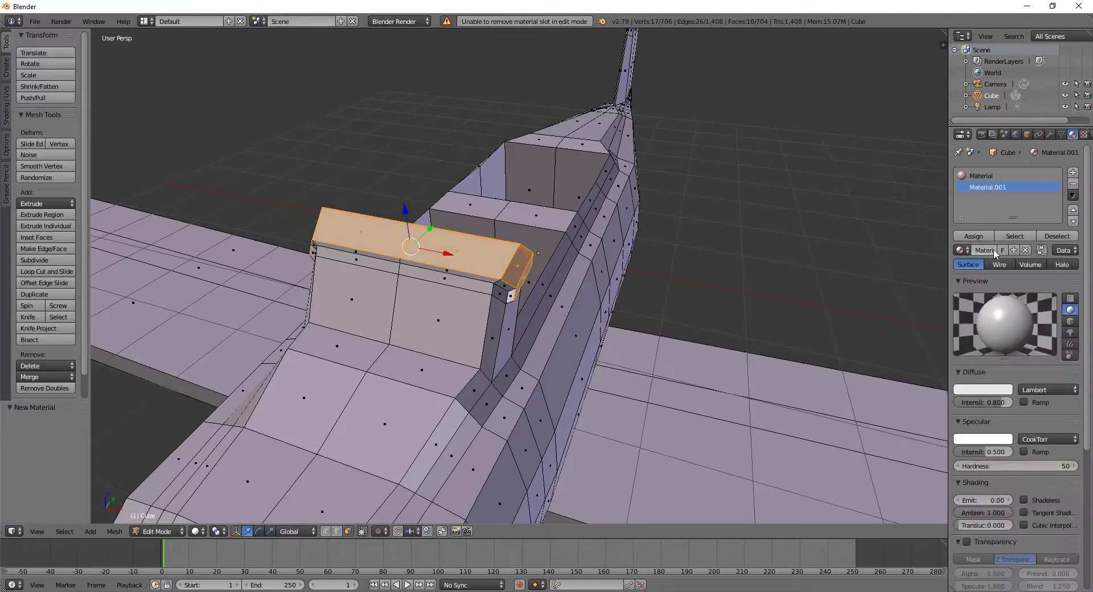
{"action": "left_click", "coordinate": [1002, 176]}
{"action": "left_click", "coordinate": [1074, 184]}
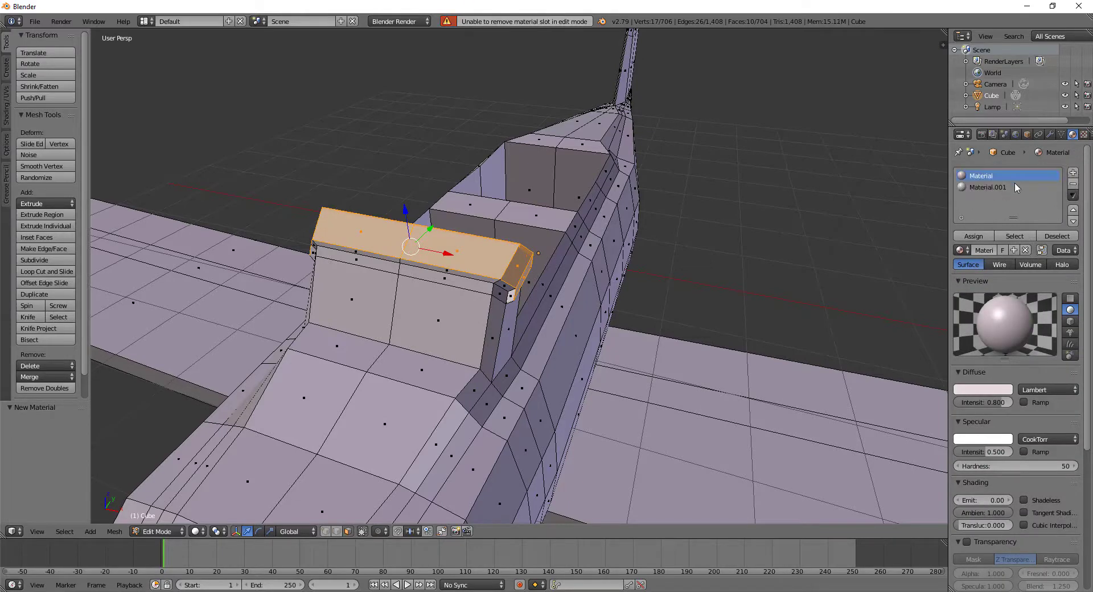
{"action": "left_click", "coordinate": [1005, 188]}
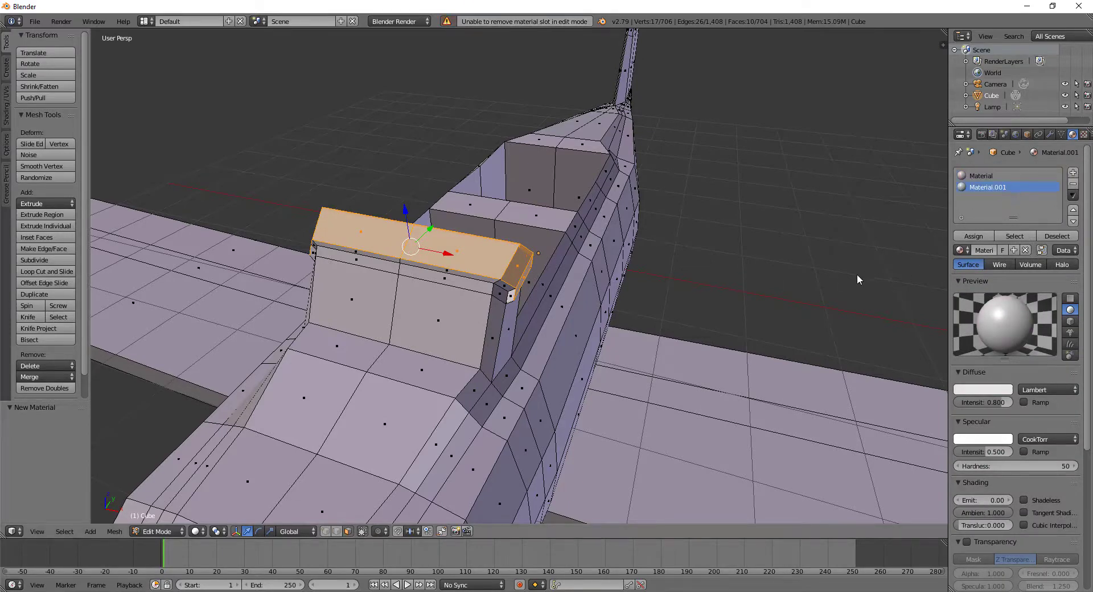
{"action": "key", "text": "a"}
{"action": "key", "text": "a"}
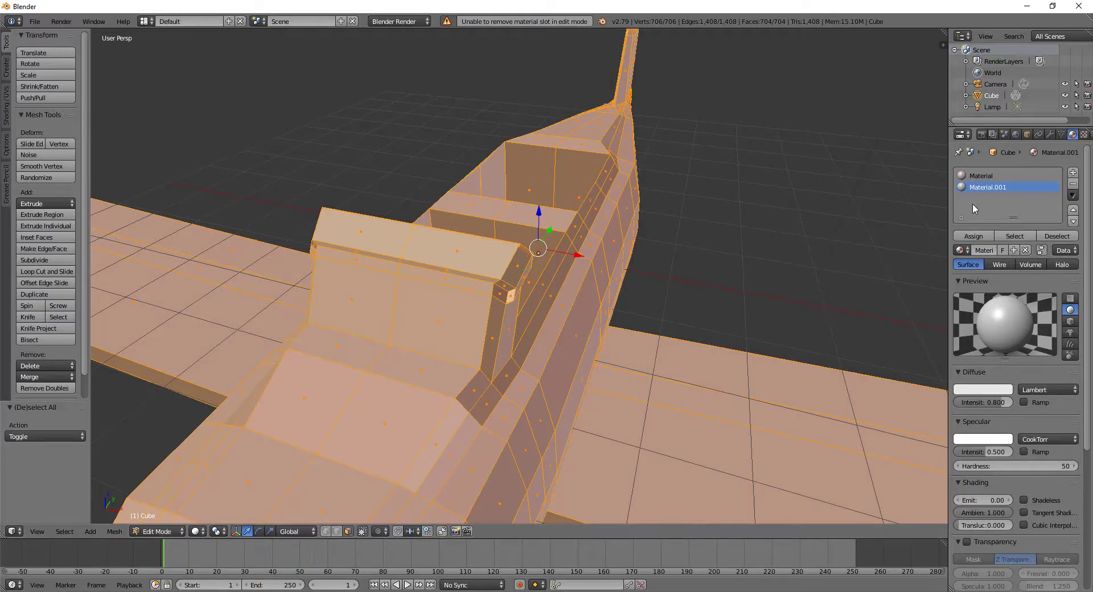
{"action": "left_click", "coordinate": [968, 236]}
{"action": "left_click", "coordinate": [1002, 176]}
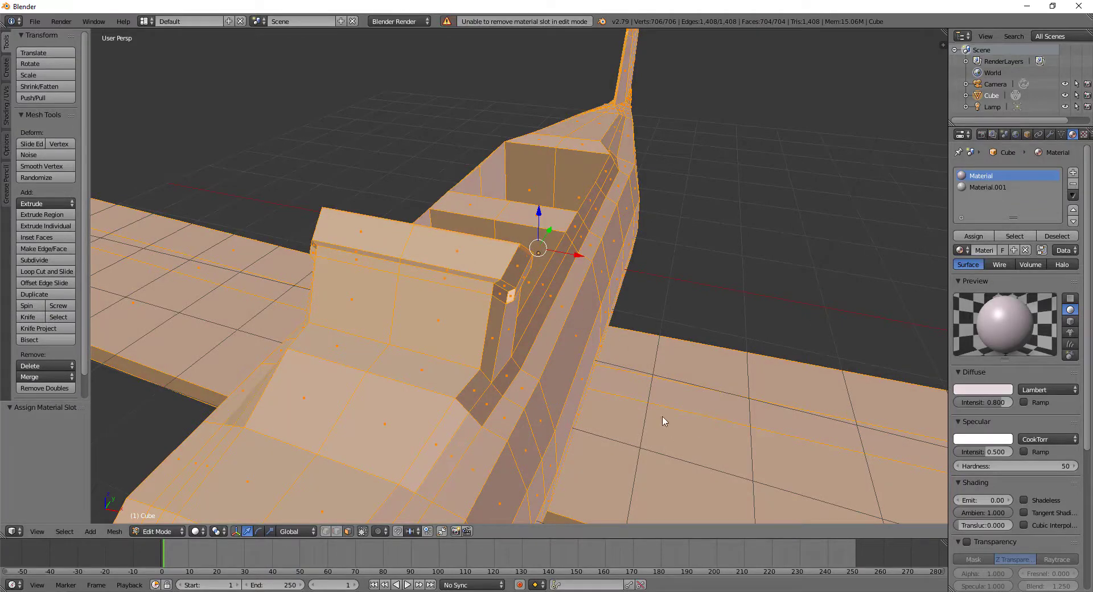
Step: Return to Object Mode and remove the original Material slot
{"action": "scroll", "coordinate": [663, 422], "scroll_direction": "down", "scroll_amount": 5}
{"action": "middle_click_drag", "start_coordinate": [547, 394], "coordinate": [499, 405]}
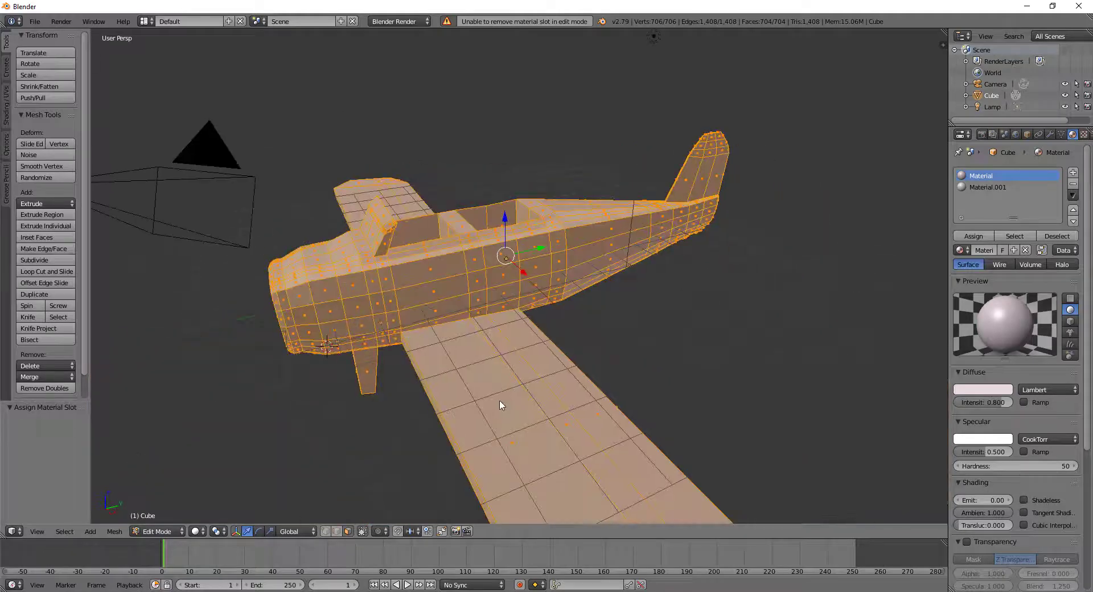
{"action": "key", "text": "Tab"}
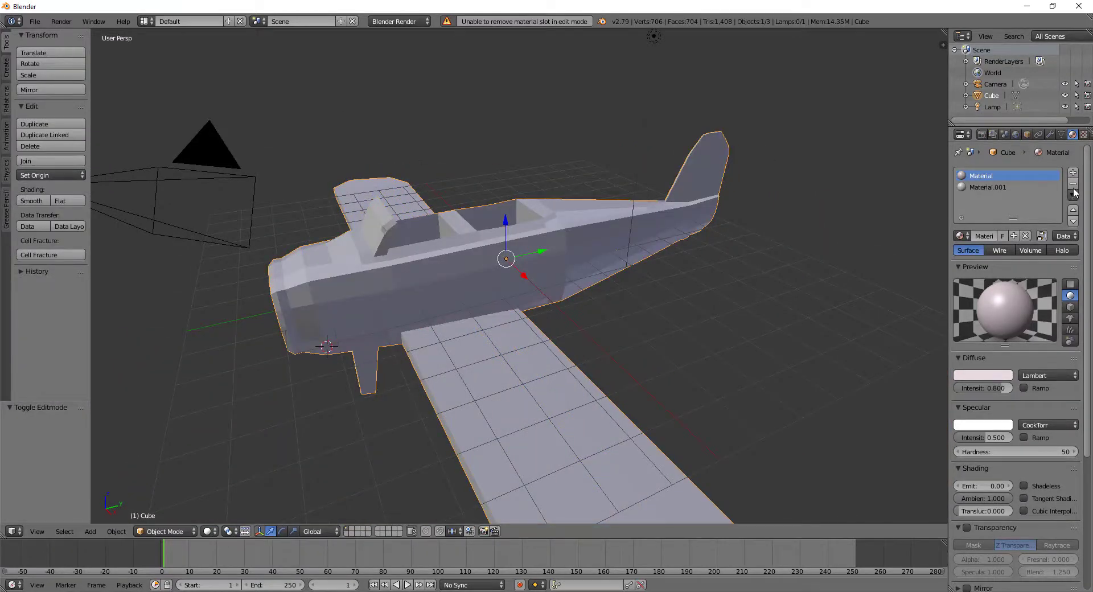
{"action": "left_click", "coordinate": [1074, 188]}
Step: Add another slot with a new Material.002 and go back to Edit Mode
{"action": "key", "text": "Tab"}
{"action": "key", "text": "Tab"}
{"action": "mouse_move", "coordinate": [446, 303]}
{"action": "middle_mouse_down"}
{"action": "mouse_move", "coordinate": [501, 314]}
{"action": "mouse_move", "coordinate": [512, 330]}
{"action": "mouse_move", "coordinate": [720, 295]}
{"action": "middle_mouse_up"}
{"action": "scroll", "coordinate": [501, 314], "scroll_direction": "up", "scroll_amount": 5}
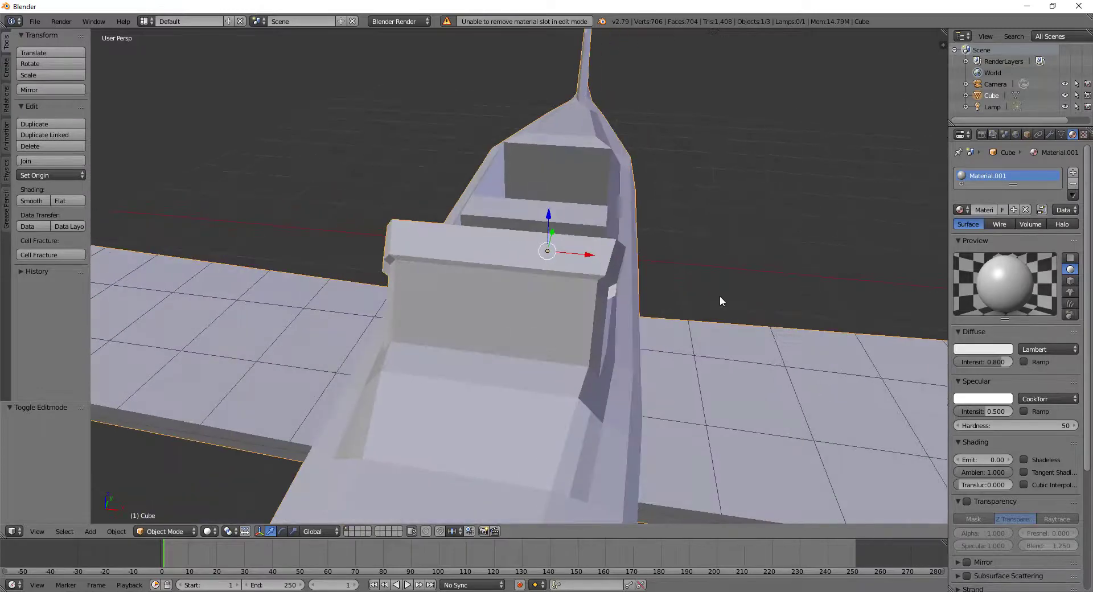
{"action": "left_click", "coordinate": [1072, 173]}
{"action": "left_click", "coordinate": [1002, 235]}
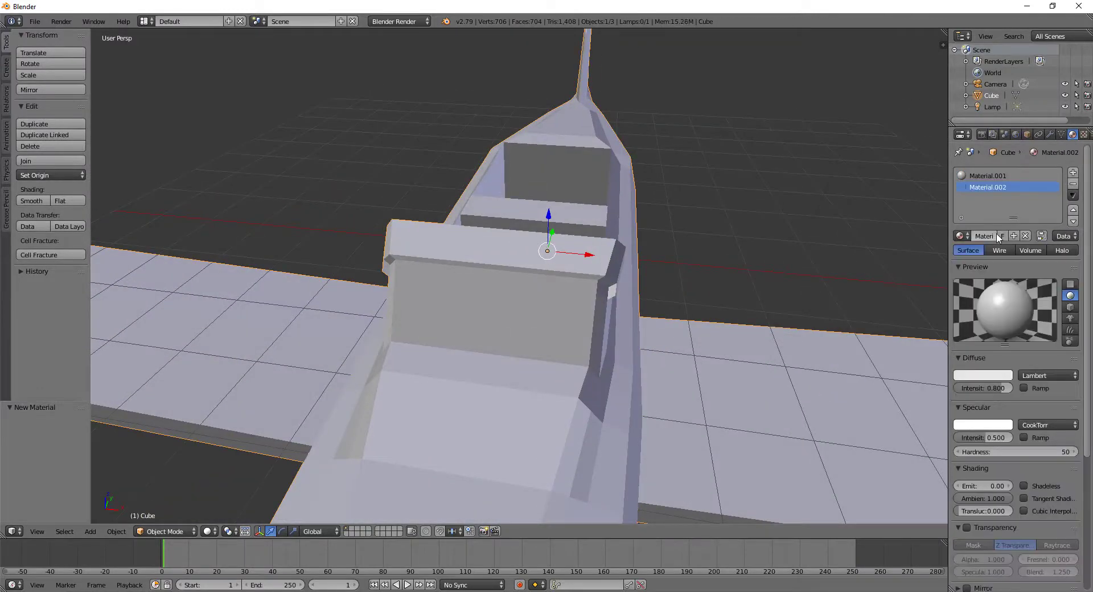
{"action": "key", "text": "Tab"}
Step: Select the cockpit cap's top, bevel, corner and end-cap faces
{"action": "right_click", "coordinate": [470, 262]}
{"action": "middle_click_drag", "start_coordinate": [469, 262], "coordinate": [541, 255]}
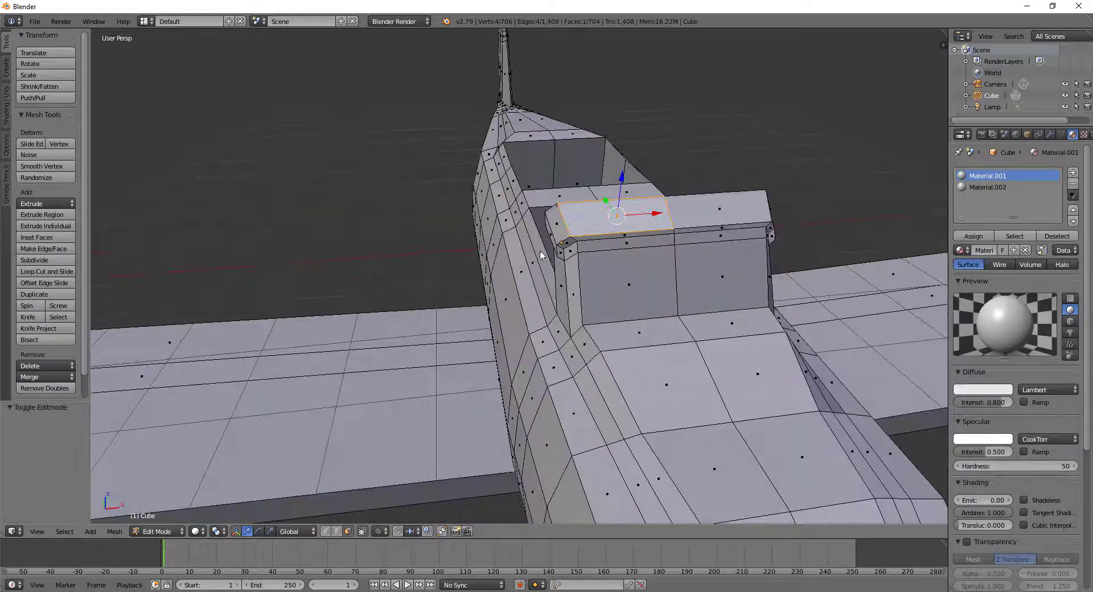
{"action": "right_click", "coordinate": [556, 241], "text": "shift"}
{"action": "right_click", "coordinate": [561, 251], "text": "shift"}
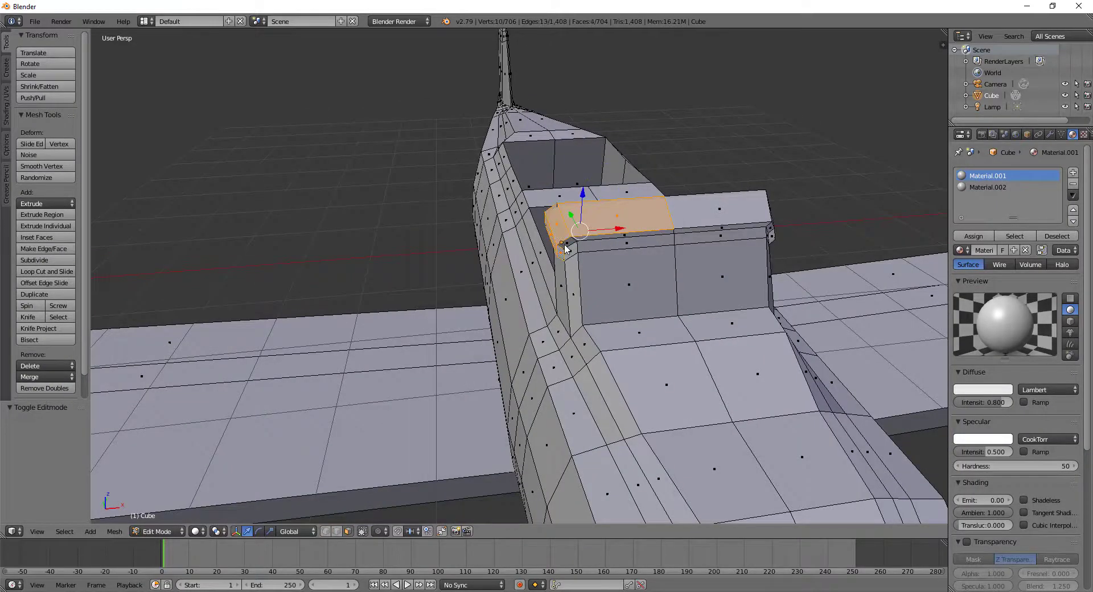
{"action": "right_click", "coordinate": [602, 235], "text": "shift"}
{"action": "right_click", "coordinate": [723, 224], "text": "shift"}
{"action": "right_click", "coordinate": [738, 233], "text": "shift"}
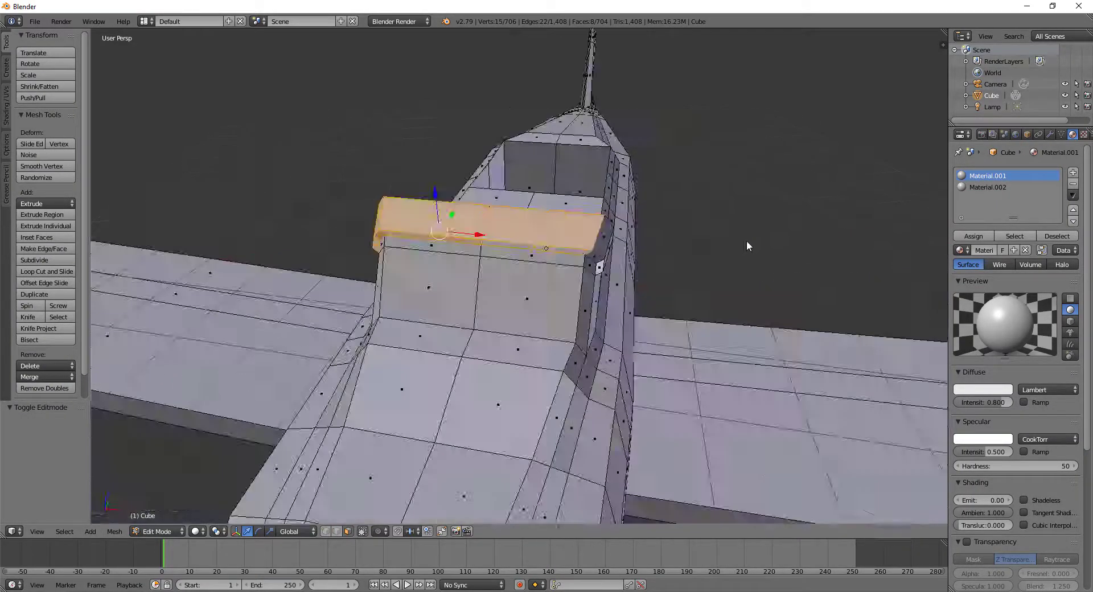
{"action": "middle_click_drag", "start_coordinate": [746, 240], "coordinate": [427, 244]}
{"action": "right_click", "coordinate": [318, 242], "text": "shift"}
{"action": "right_click", "coordinate": [328, 242], "text": "shift"}
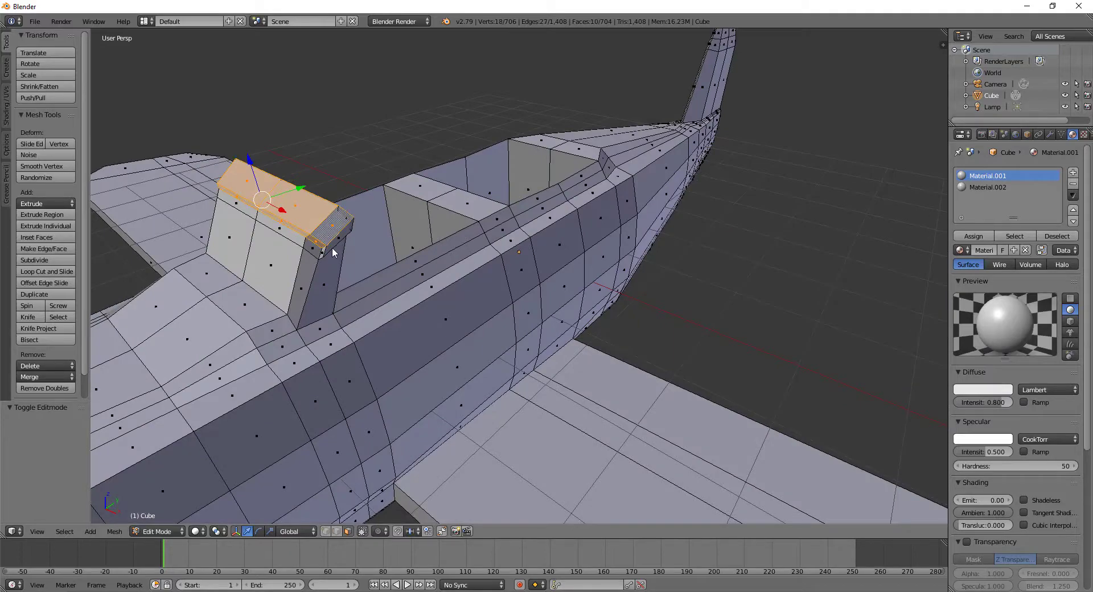
{"action": "right_click", "coordinate": [326, 251], "text": "shift"}
{"action": "right_click", "coordinate": [324, 258], "text": "shift"}
Step: Extend the selection with the wall's top strip, corner end piece and side faces
{"action": "mouse_move", "coordinate": [323, 258]}
{"action": "middle_mouse_down"}
{"action": "mouse_move", "coordinate": [278, 264]}
{"action": "mouse_move", "coordinate": [418, 323]}
{"action": "mouse_move", "coordinate": [516, 404]}
{"action": "mouse_move", "coordinate": [458, 373]}
{"action": "middle_mouse_up"}
{"action": "scroll", "coordinate": [515, 405], "scroll_direction": "up", "scroll_amount": 3}
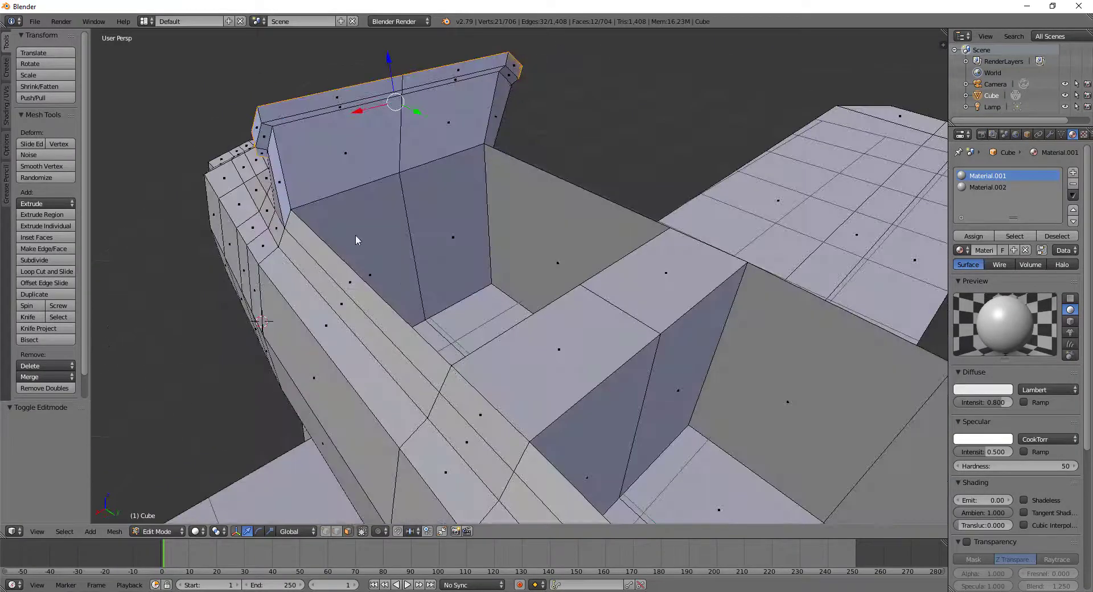
{"action": "right_click", "coordinate": [258, 152], "text": "shift"}
{"action": "right_click", "coordinate": [259, 133], "text": "shift"}
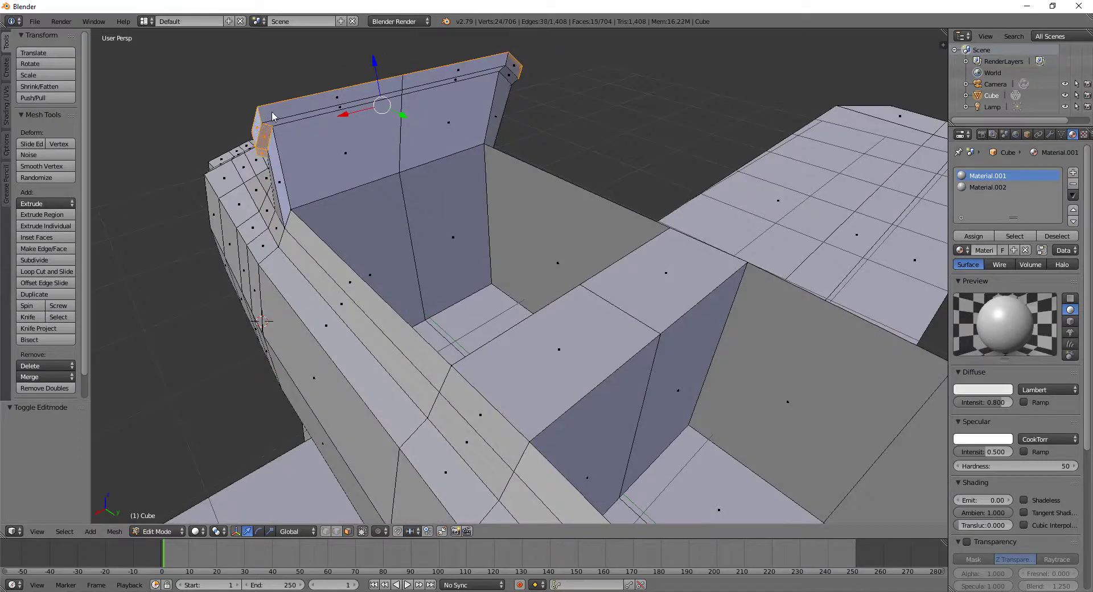
{"action": "right_click", "coordinate": [283, 124], "text": "shift"}
{"action": "right_click", "coordinate": [433, 85], "text": "shift"}
{"action": "right_click", "coordinate": [481, 78], "text": "shift"}
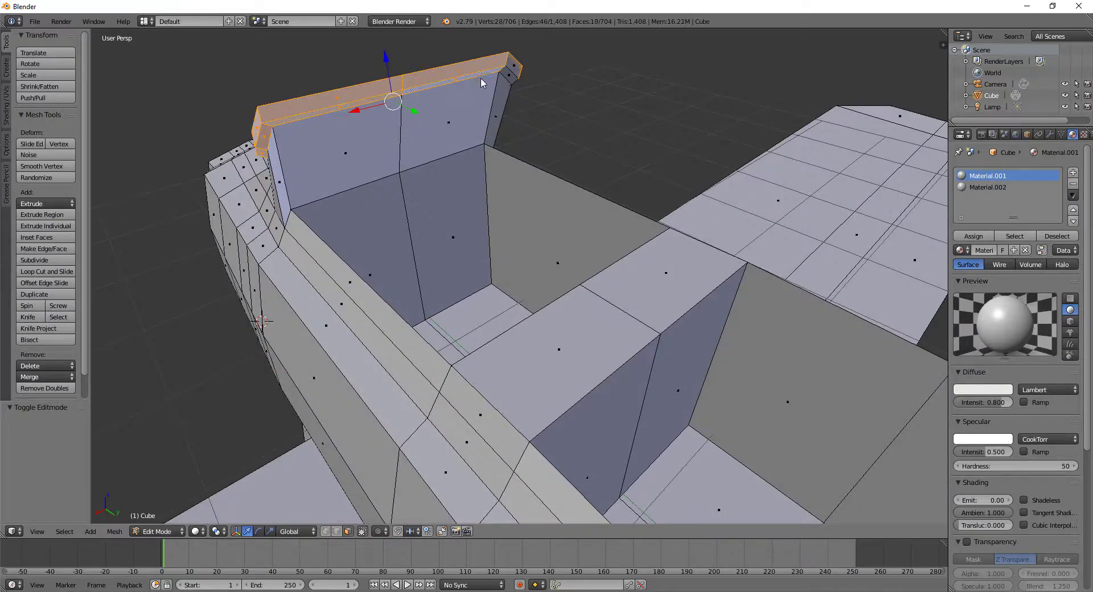
{"action": "right_click", "coordinate": [512, 71], "text": "shift"}
{"action": "middle_click_drag", "start_coordinate": [506, 74], "coordinate": [357, 95]}
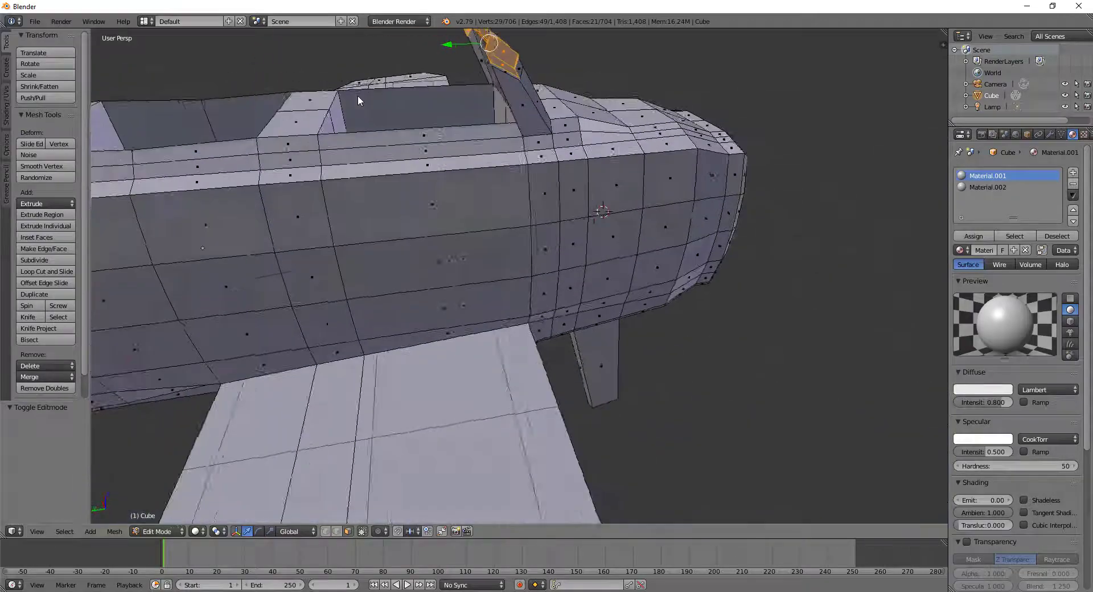
{"action": "right_click", "coordinate": [515, 102], "text": "shift"}
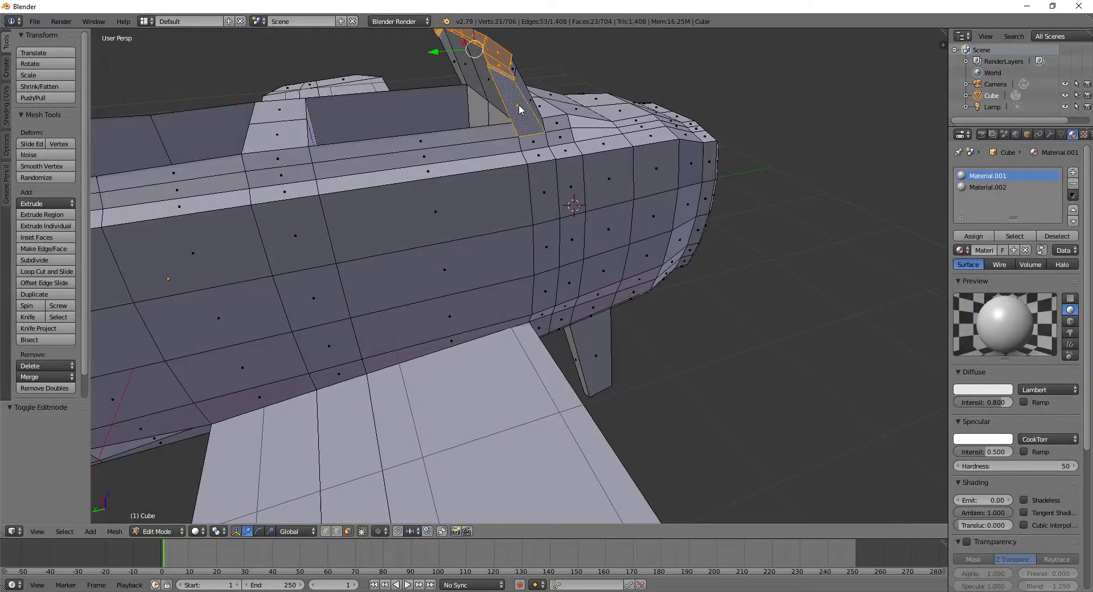
{"action": "mouse_move", "coordinate": [521, 111]}
{"action": "middle_mouse_down"}
{"action": "mouse_move", "coordinate": [617, 149]}
{"action": "mouse_move", "coordinate": [500, 196]}
{"action": "middle_mouse_up"}
{"action": "right_click", "coordinate": [456, 217], "text": "shift"}
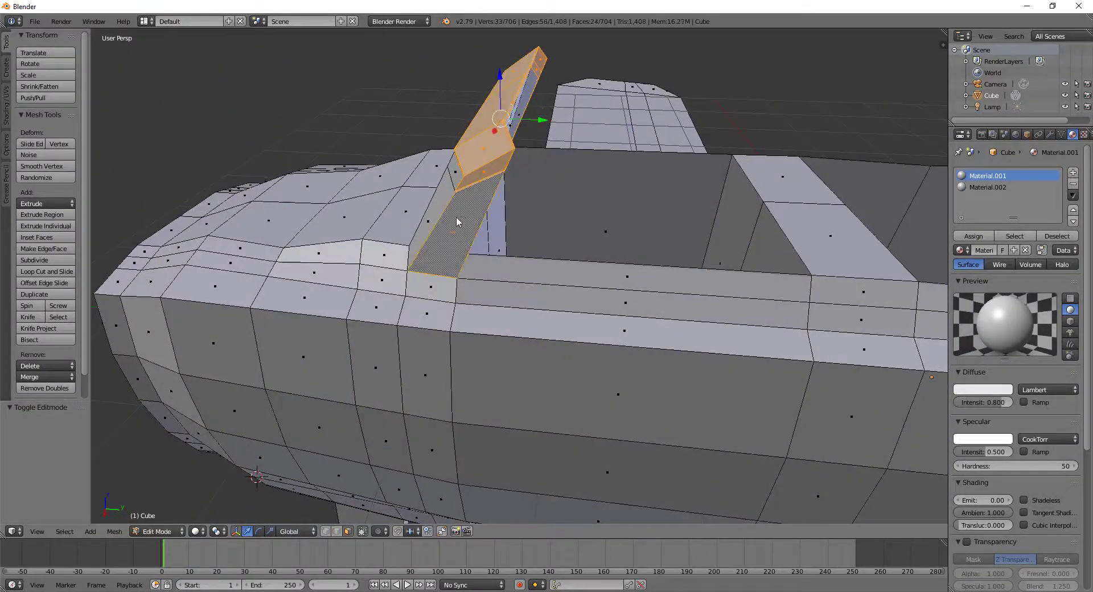
{"action": "right_click", "coordinate": [427, 251], "text": "shift"}
Step: Add the slanted fin's inner and side faces to the selection
{"action": "middle_click_drag", "start_coordinate": [427, 250], "coordinate": [561, 143]}
{"action": "right_click", "coordinate": [572, 138], "text": "shift"}
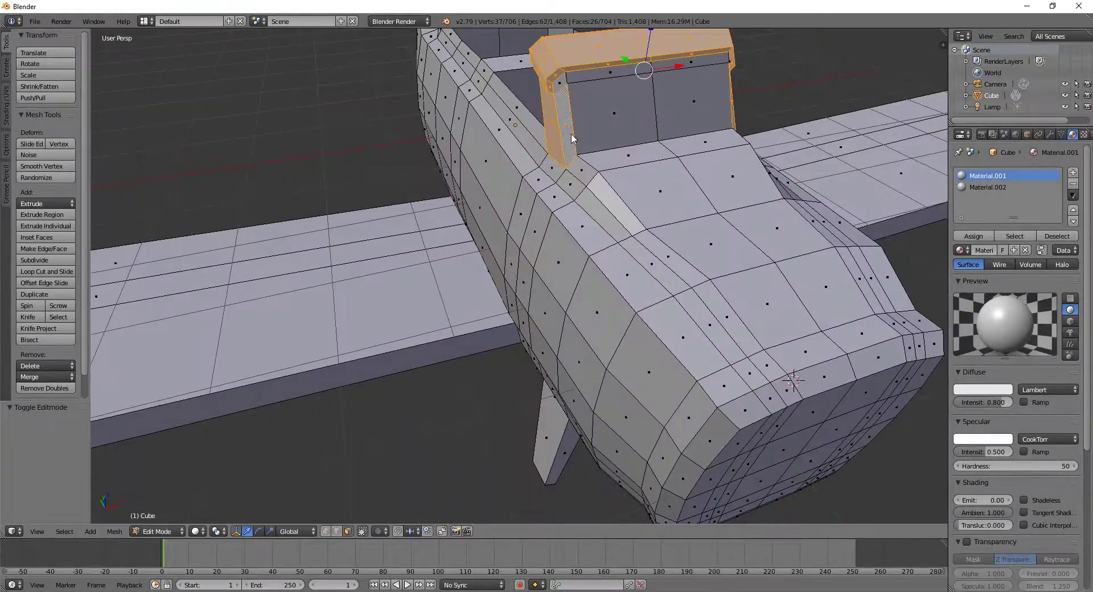
{"action": "mouse_move", "coordinate": [683, 94]}
{"action": "middle_mouse_down"}
{"action": "mouse_move", "coordinate": [743, 160]}
{"action": "mouse_move", "coordinate": [735, 224]}
{"action": "mouse_move", "coordinate": [900, 210]}
{"action": "mouse_move", "coordinate": [611, 236]}
{"action": "mouse_move", "coordinate": [399, 179]}
{"action": "mouse_move", "coordinate": [338, 185]}
{"action": "mouse_move", "coordinate": [266, 122]}
{"action": "middle_mouse_up"}
{"action": "right_click", "coordinate": [743, 161], "text": "shift"}
{"action": "right_click", "coordinate": [267, 122], "text": "shift"}
{"action": "right_click", "coordinate": [490, 104], "text": "shift"}
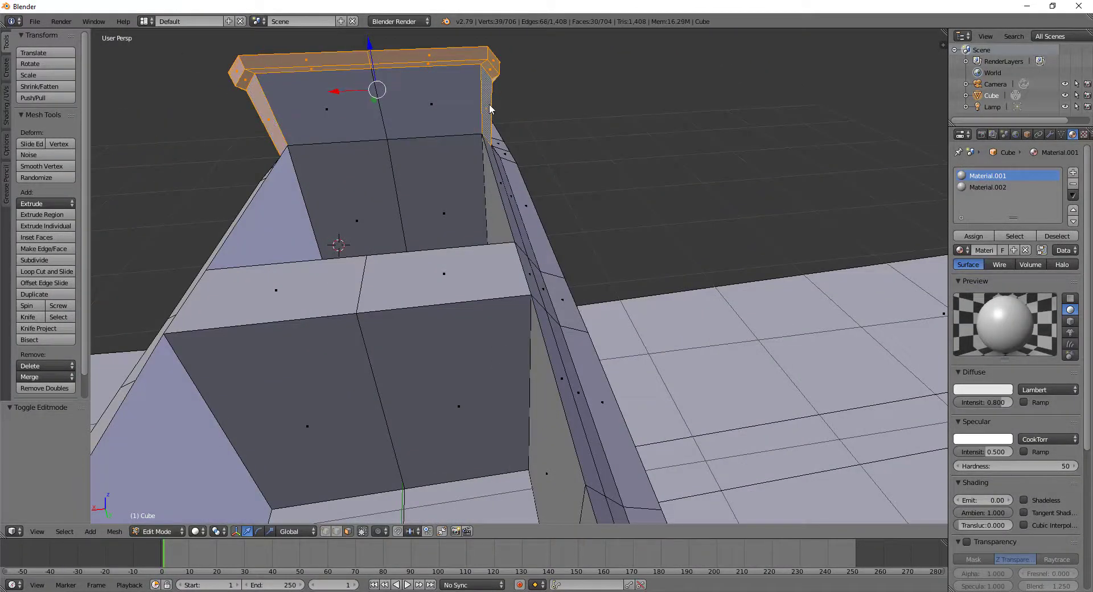
{"action": "mouse_move", "coordinate": [490, 103]}
{"action": "middle_mouse_down"}
{"action": "mouse_move", "coordinate": [583, 211]}
{"action": "mouse_move", "coordinate": [871, 162]}
{"action": "middle_mouse_up"}
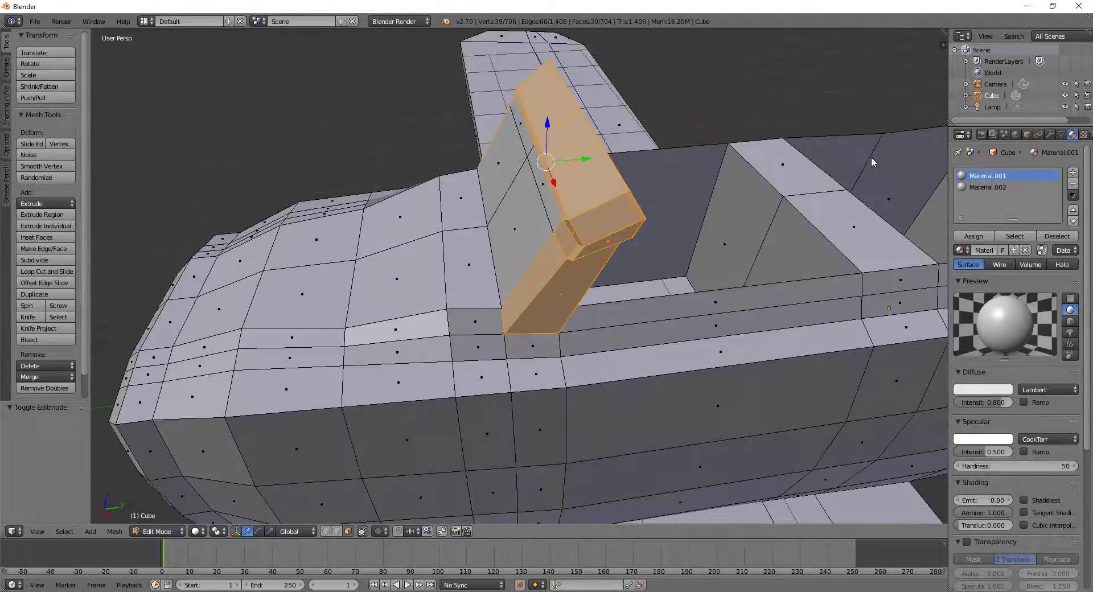
Step: Assign Material.002 to the selection and darken its diffuse to 0.448 grey
{"action": "left_click", "coordinate": [980, 189]}
{"action": "left_click", "coordinate": [973, 235]}
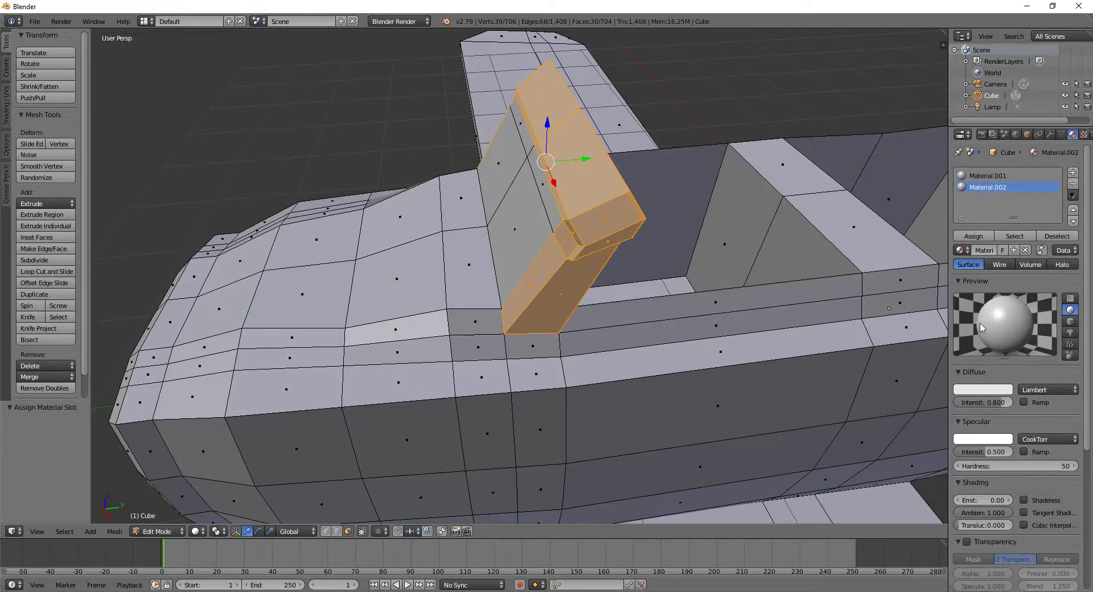
{"action": "left_click", "coordinate": [975, 390]}
{"action": "left_click_drag", "start_coordinate": [1004, 263], "coordinate": [1005, 272]}
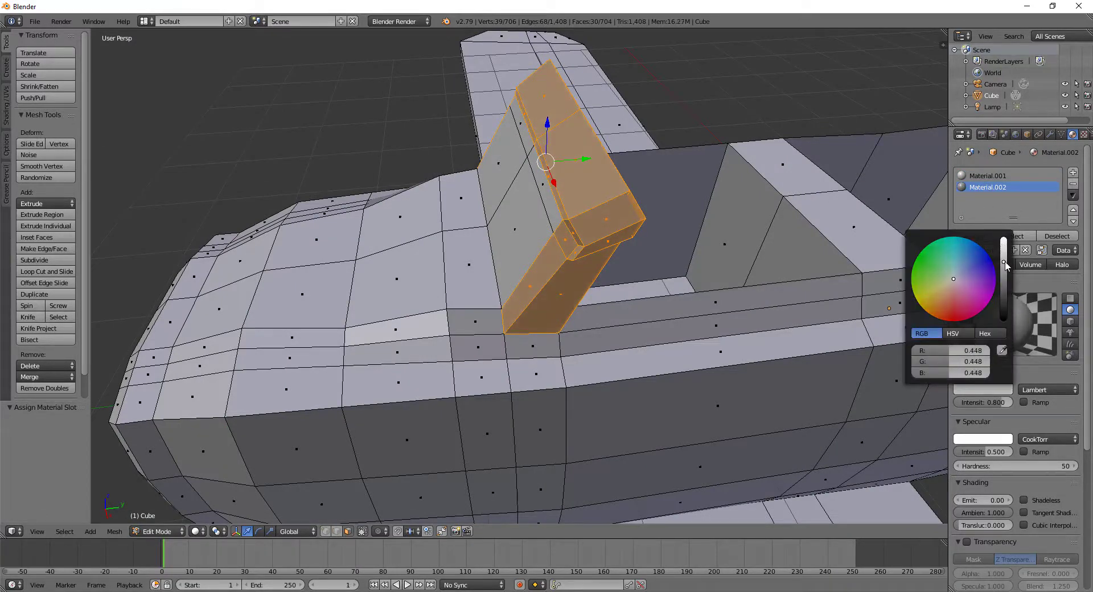
{"action": "key", "text": "Tab"}
{"action": "mouse_move", "coordinate": [540, 308]}
{"action": "middle_mouse_down"}
{"action": "mouse_move", "coordinate": [771, 307]}
{"action": "mouse_move", "coordinate": [795, 261]}
{"action": "mouse_move", "coordinate": [588, 286]}
{"action": "mouse_move", "coordinate": [635, 302]}
{"action": "mouse_move", "coordinate": [739, 309]}
{"action": "mouse_move", "coordinate": [886, 256]}
{"action": "mouse_move", "coordinate": [609, 273]}
{"action": "mouse_move", "coordinate": [591, 285]}
{"action": "middle_mouse_up"}
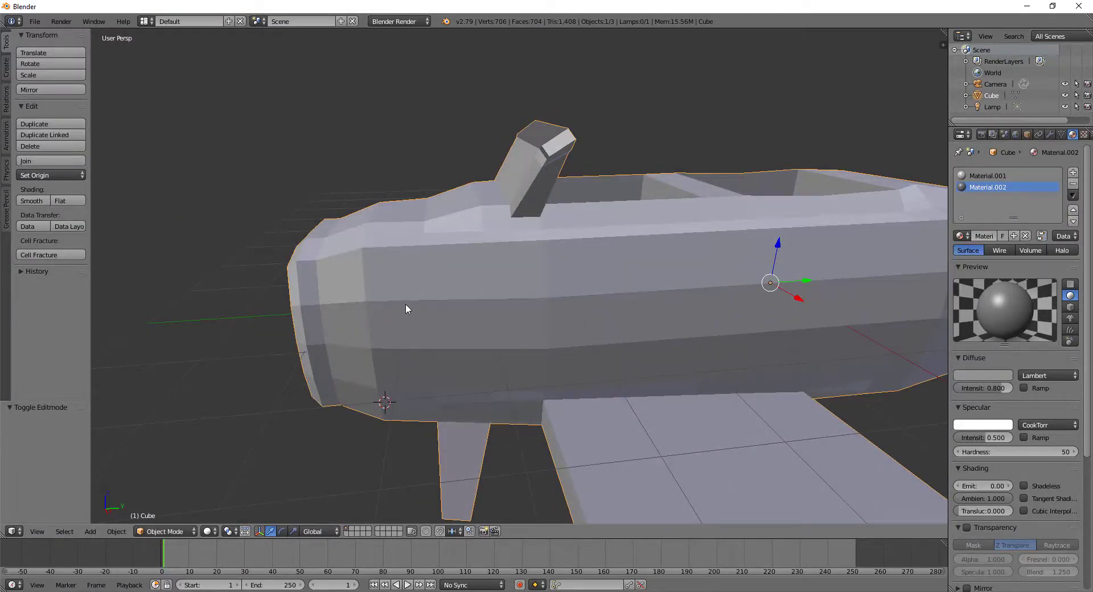
Step: Squash the selected fin faces to 0.581 of their height along Z
{"action": "scroll", "coordinate": [406, 303], "scroll_direction": "up", "scroll_amount": 3}
{"action": "middle_click_drag", "start_coordinate": [515, 226], "coordinate": [511, 240]}
{"action": "key", "text": "Tab"}
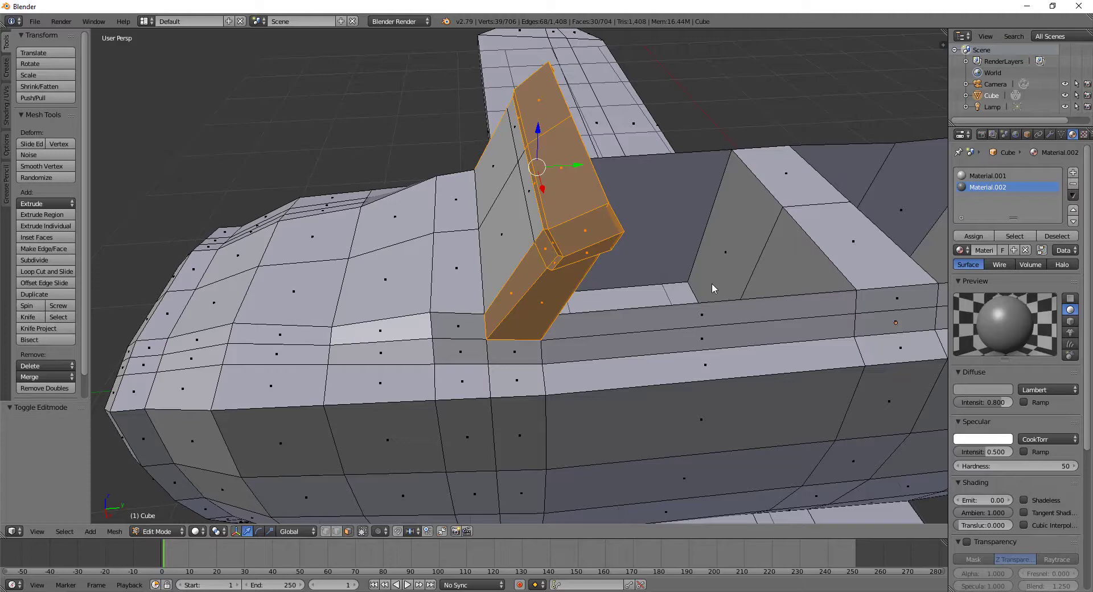
{"action": "key", "text": "s"}
{"action": "key", "text": "z"}
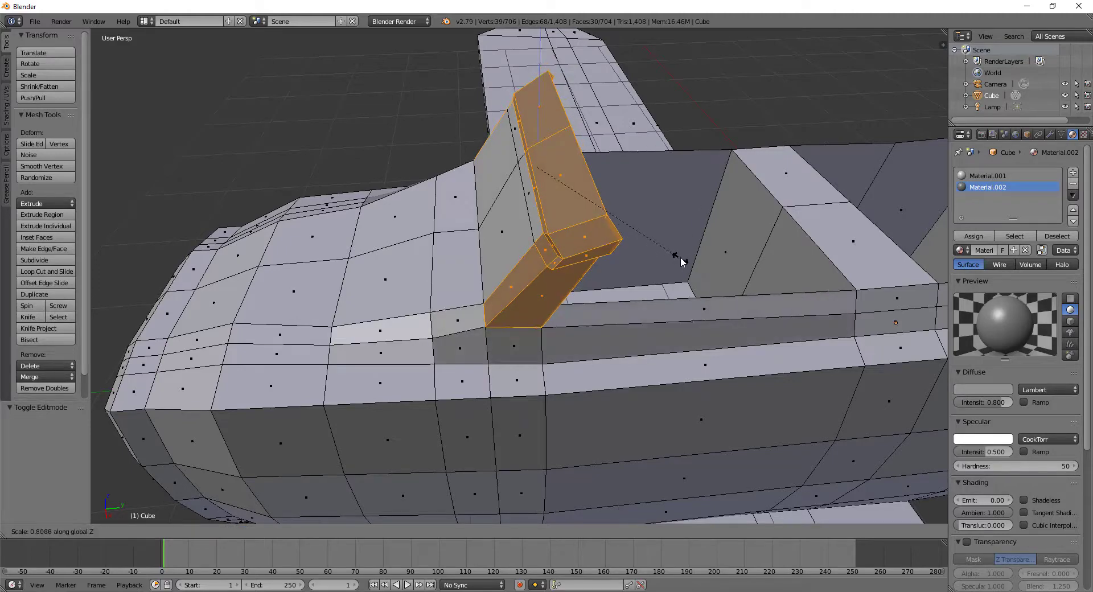
{"action": "left_click", "coordinate": [631, 239]}
{"action": "middle_click_drag", "start_coordinate": [631, 239], "coordinate": [590, 233]}
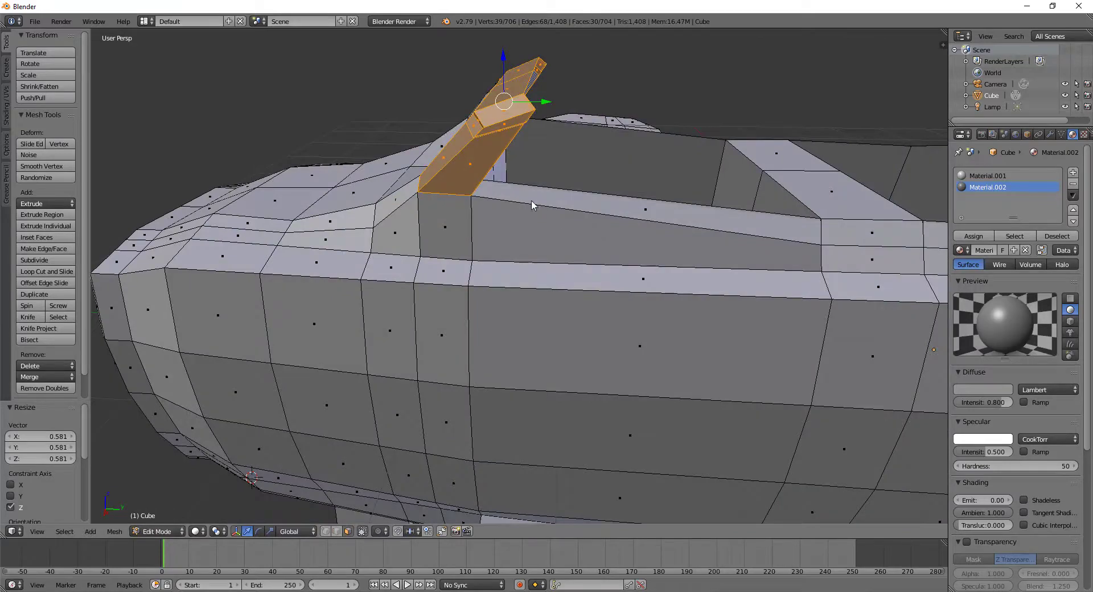
Step: Lower the fin faces by 0.159 along Z
{"action": "key", "text": "g"}
{"action": "key", "text": "z"}
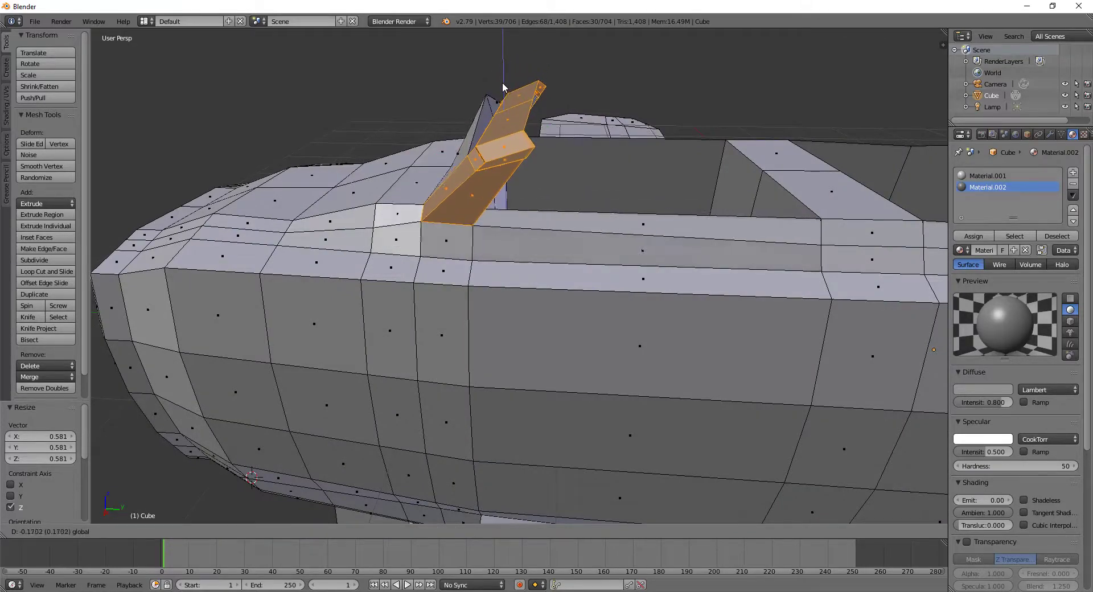
{"action": "left_click", "coordinate": [501, 93]}
{"action": "mouse_move", "coordinate": [636, 229]}
{"action": "middle_mouse_down"}
{"action": "mouse_move", "coordinate": [676, 242]}
{"action": "mouse_move", "coordinate": [567, 145]}
{"action": "middle_mouse_up"}
Step: In vertex mode, pull one corner vertex of the fin down 0.171
{"action": "right_click", "coordinate": [560, 150]}
{"action": "right_click", "coordinate": [531, 218]}
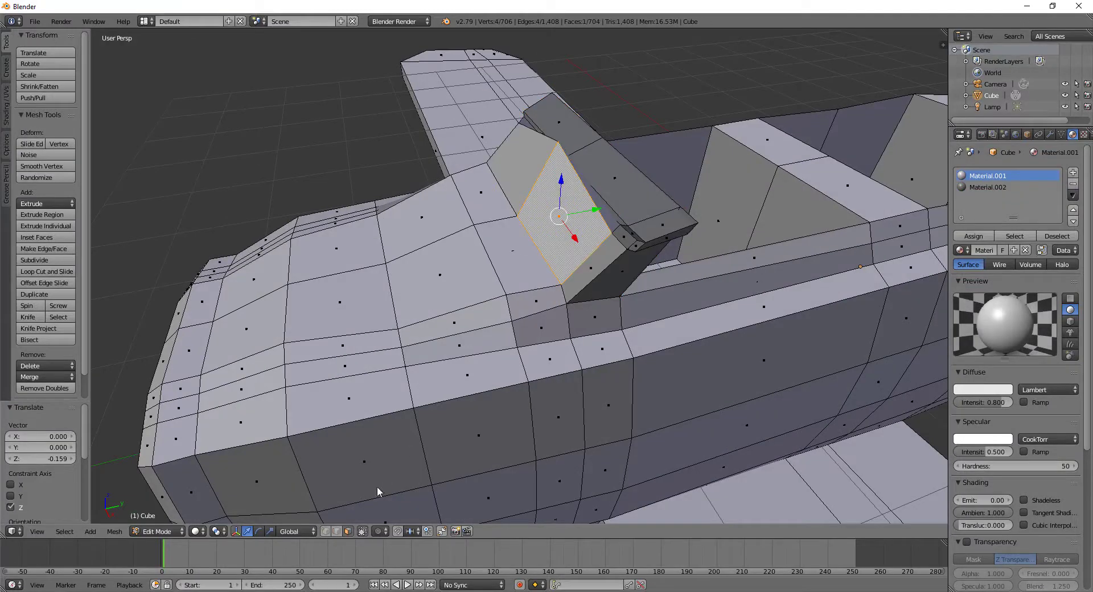
{"action": "left_click", "coordinate": [326, 532]}
{"action": "right_click", "coordinate": [556, 145]}
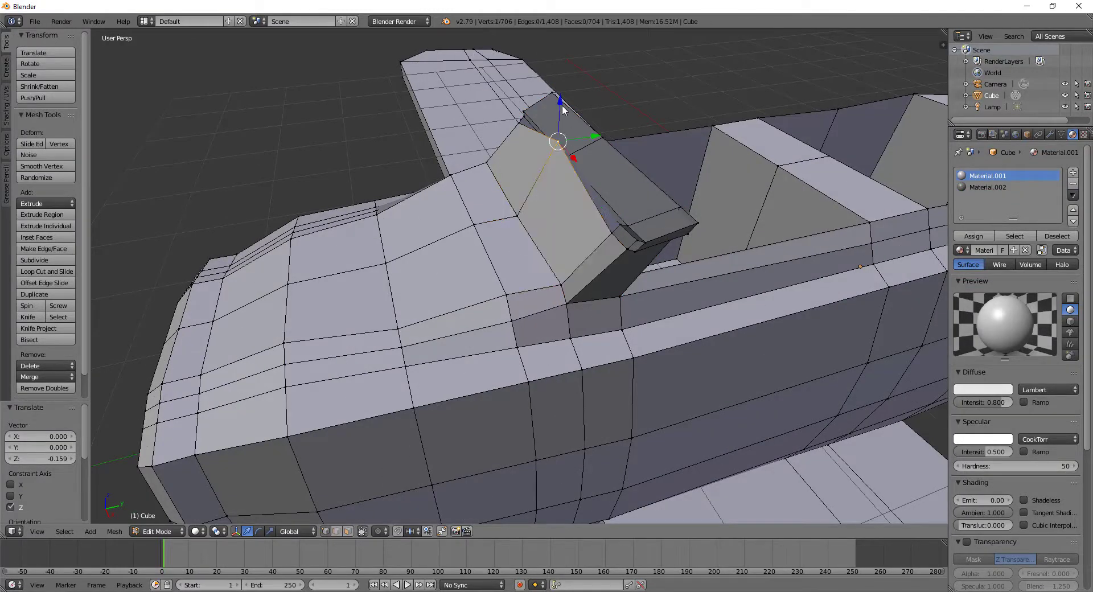
{"action": "left_click_drag", "start_coordinate": [562, 104], "coordinate": [562, 130]}
{"action": "mouse_move", "coordinate": [562, 130]}
{"action": "middle_mouse_down"}
{"action": "mouse_move", "coordinate": [597, 205]}
{"action": "mouse_move", "coordinate": [598, 186]}
{"action": "mouse_move", "coordinate": [599, 217]}
{"action": "middle_mouse_up"}
{"action": "scroll", "coordinate": [597, 278], "scroll_direction": "down", "scroll_amount": 3}
Step: Review the lowered windscreen in Object Mode, then return to Edit Mode at the cockpit
{"action": "key", "text": "Tab"}
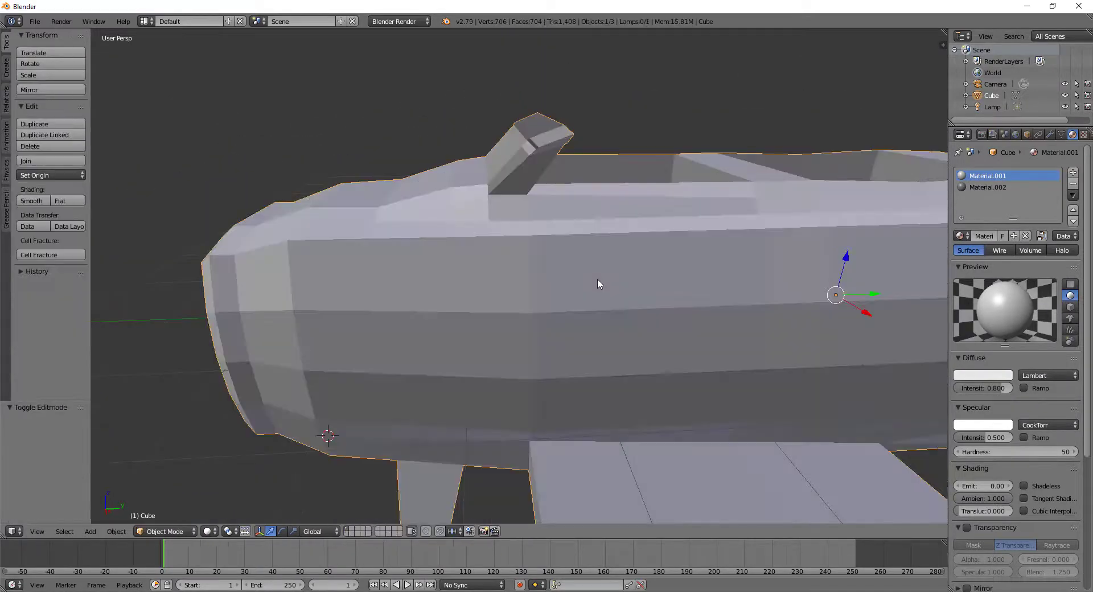
{"action": "mouse_move", "coordinate": [597, 278]}
{"action": "middle_mouse_down"}
{"action": "mouse_move", "coordinate": [588, 313]}
{"action": "mouse_move", "coordinate": [730, 340]}
{"action": "mouse_move", "coordinate": [481, 311]}
{"action": "mouse_move", "coordinate": [779, 303]}
{"action": "mouse_move", "coordinate": [585, 330]}
{"action": "middle_mouse_up"}
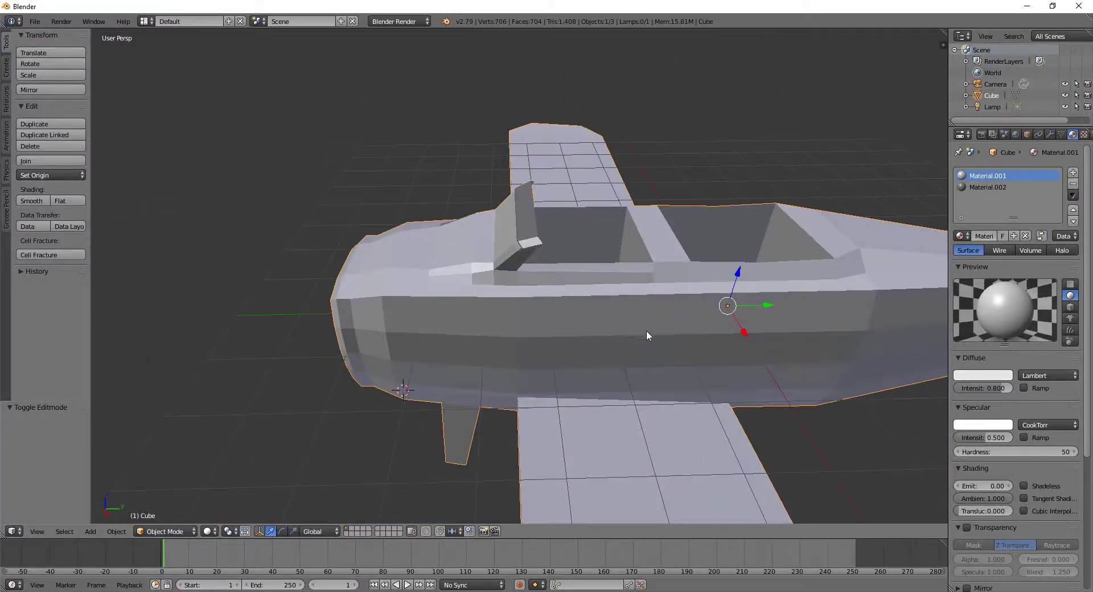
{"action": "key", "text": "Tab"}
{"action": "mouse_move", "coordinate": [692, 333]}
{"action": "middle_mouse_down"}
{"action": "mouse_move", "coordinate": [557, 336]}
{"action": "mouse_move", "coordinate": [609, 307]}
{"action": "mouse_move", "coordinate": [564, 326]}
{"action": "mouse_move", "coordinate": [547, 185]}
{"action": "middle_mouse_up"}
{"action": "scroll", "coordinate": [557, 337], "scroll_direction": "up", "scroll_amount": 3}
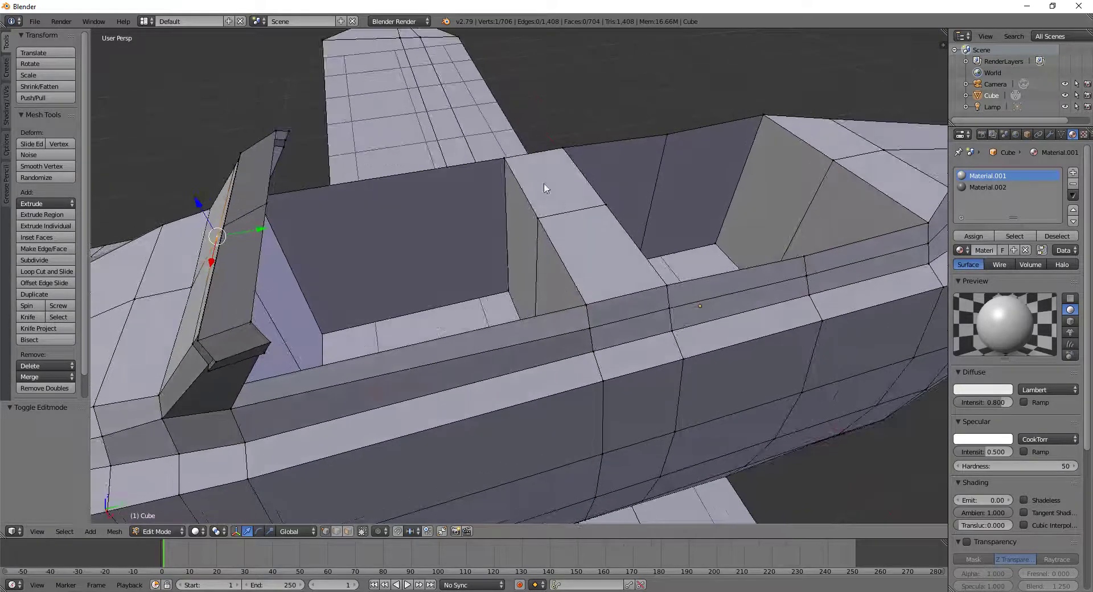
Step: Add a centred edge loop across the cockpit crossbar
{"action": "left_click", "coordinate": [504, 159]}
{"action": "key", "text": "ctrl+r"}
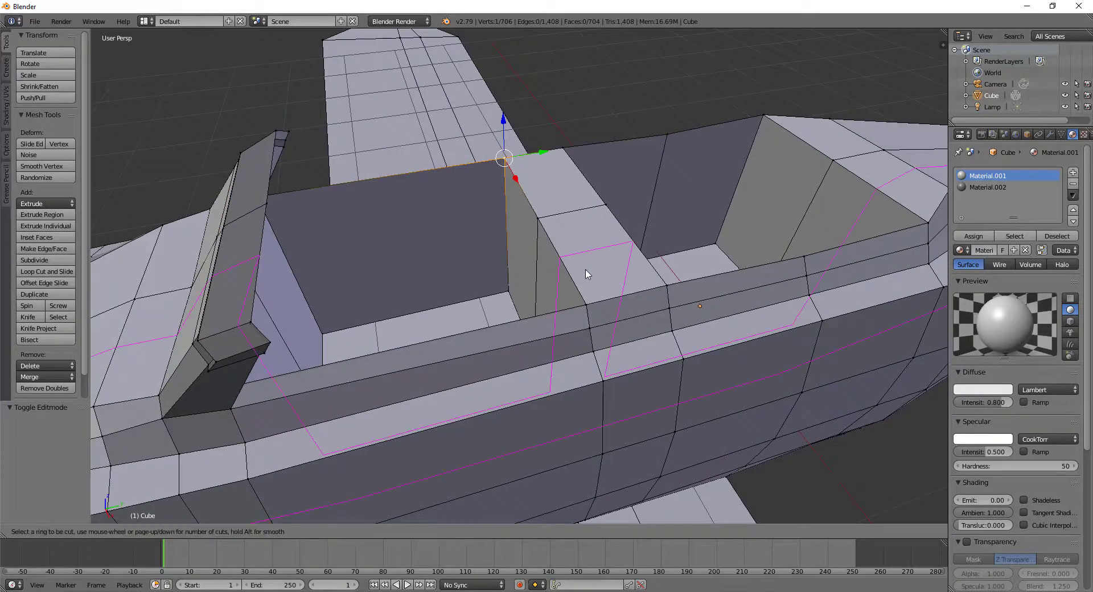
{"action": "left_click", "coordinate": [570, 212]}
{"action": "right_click", "coordinate": [569, 211]}
{"action": "middle_click_drag", "start_coordinate": [647, 324], "coordinate": [553, 322]}
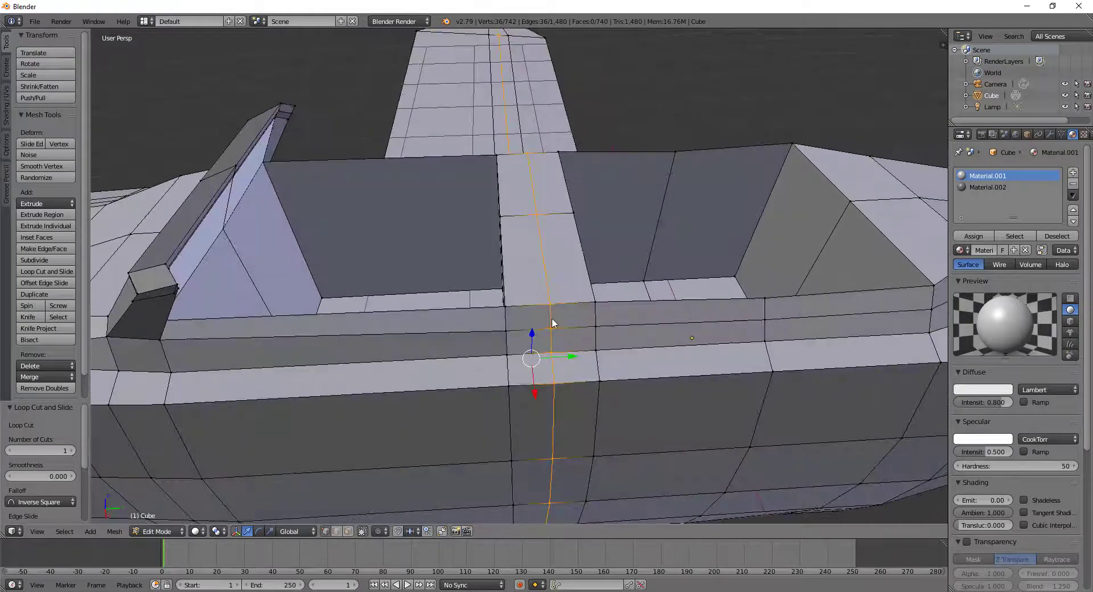
Step: Select the four top faces of the crossbar in face mode
{"action": "left_click", "coordinate": [348, 533]}
{"action": "right_click", "coordinate": [561, 280]}
{"action": "right_click", "coordinate": [569, 317], "text": "shift"}
{"action": "right_click", "coordinate": [556, 177], "text": "shift"}
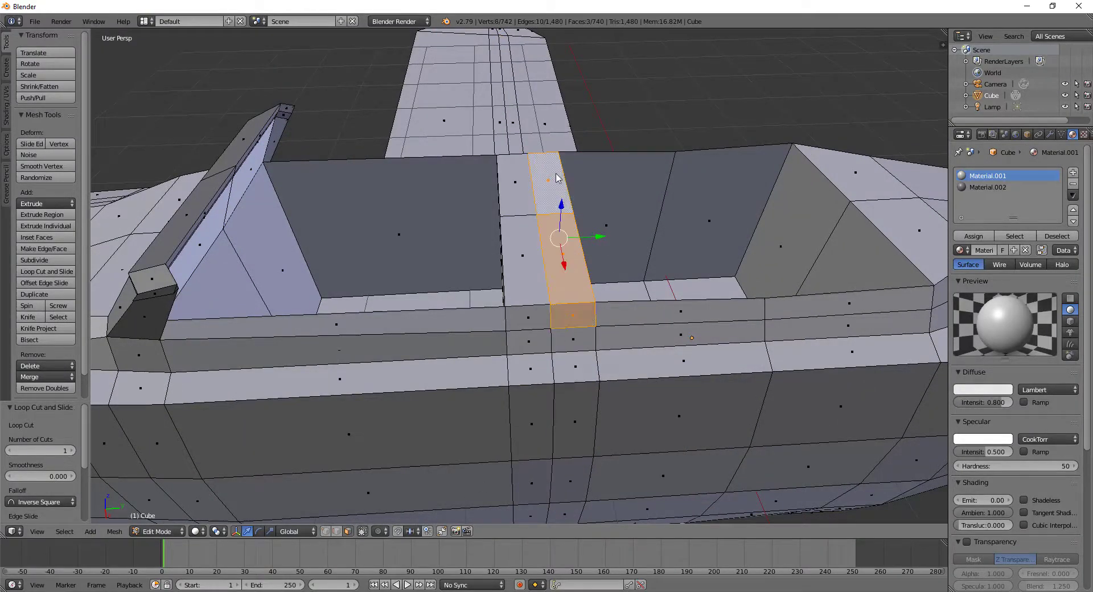
{"action": "mouse_move", "coordinate": [557, 176]}
{"action": "middle_mouse_down"}
{"action": "mouse_move", "coordinate": [767, 333]}
{"action": "mouse_move", "coordinate": [515, 183]}
{"action": "mouse_move", "coordinate": [453, 192]}
{"action": "middle_mouse_up"}
{"action": "right_click", "coordinate": [513, 170], "text": "shift"}
Step: Extrude the crossbar faces 0.484, tilt them 35.7° on X and shift 0.235 along Y
{"action": "key", "text": "e"}
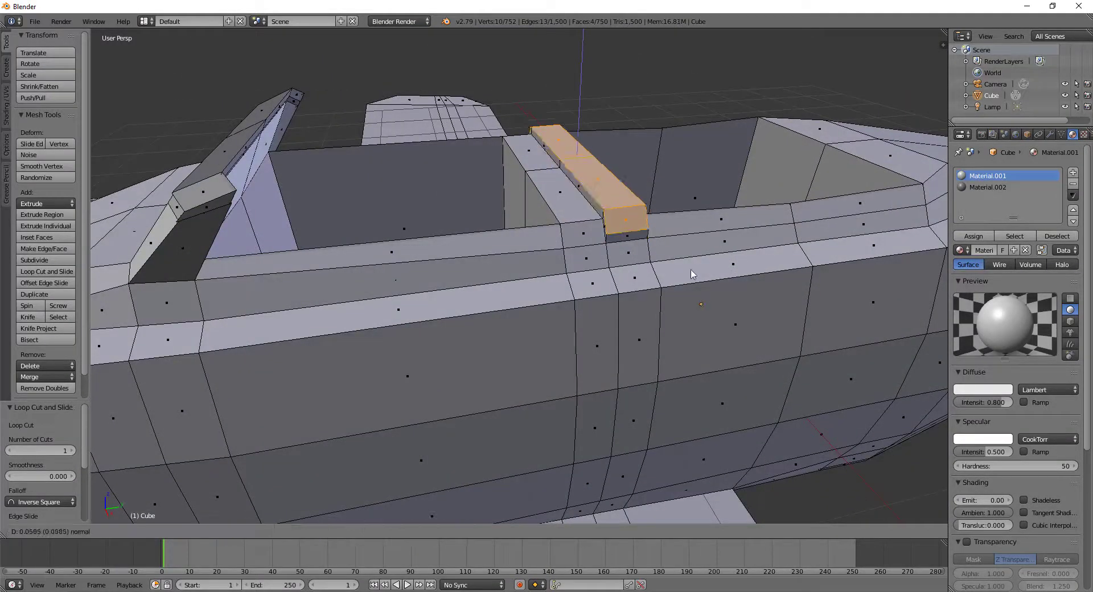
{"action": "left_click", "coordinate": [691, 227]}
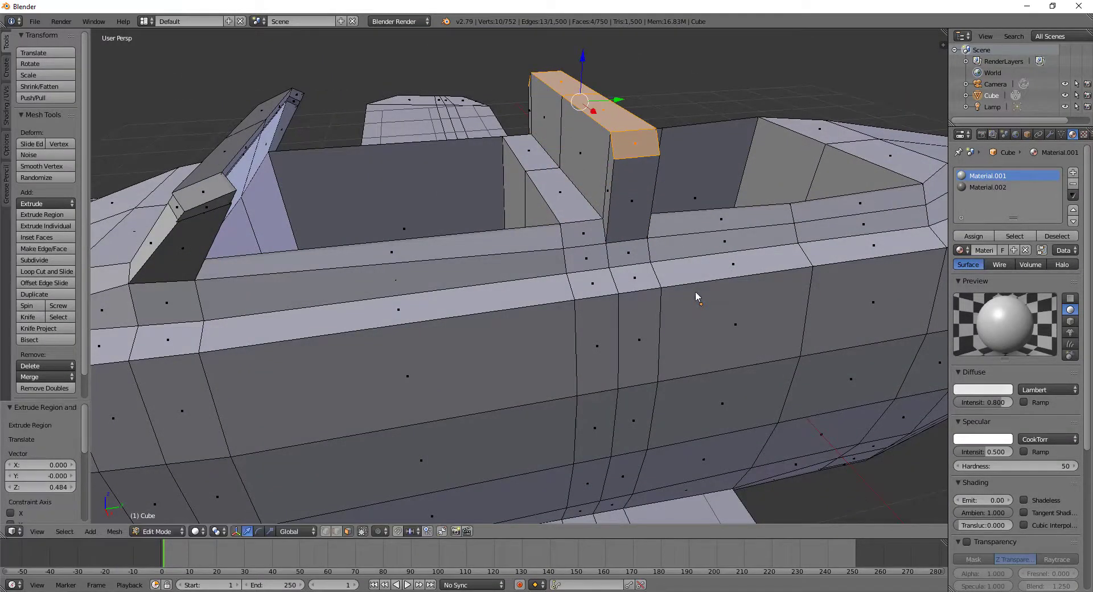
{"action": "key", "text": "r"}
{"action": "key", "text": "x"}
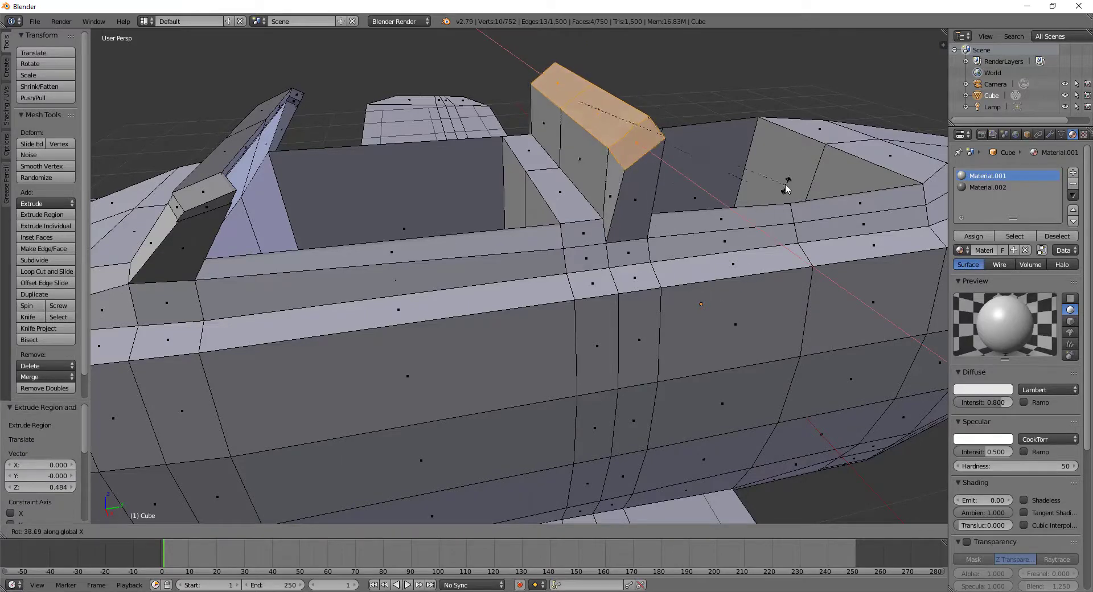
{"action": "left_click", "coordinate": [771, 180]}
{"action": "mouse_move", "coordinate": [771, 180]}
{"action": "middle_mouse_down"}
{"action": "mouse_move", "coordinate": [674, 224]}
{"action": "mouse_move", "coordinate": [616, 201]}
{"action": "middle_mouse_up"}
{"action": "left_click_drag", "start_coordinate": [560, 112], "coordinate": [597, 131]}
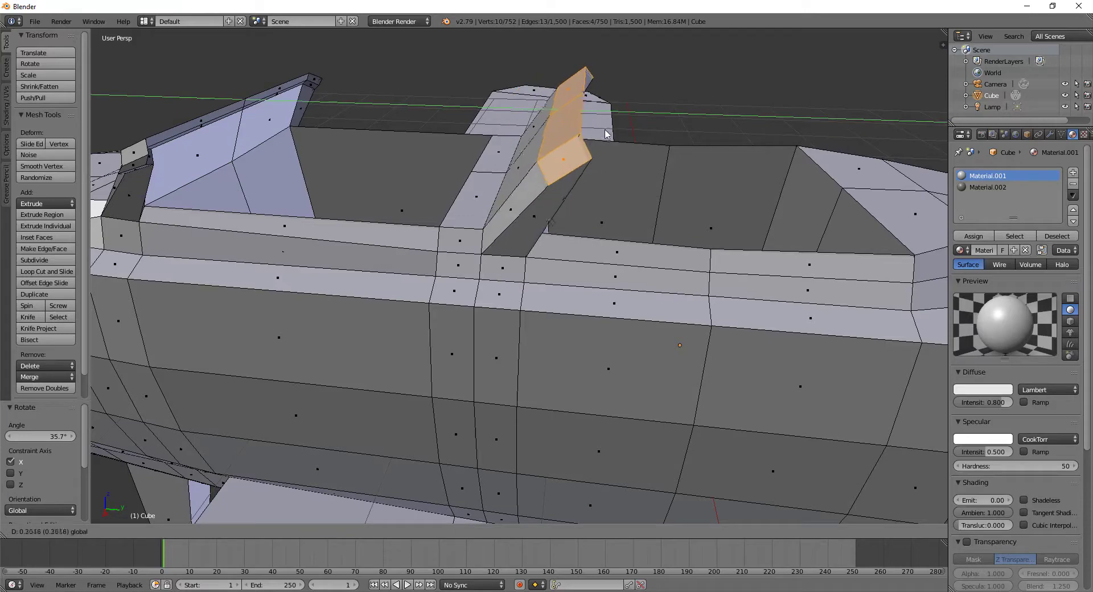
{"action": "left_click", "coordinate": [596, 131]}
Step: Select a new run of faces along the tilted strip and inspect it from several angles
{"action": "mouse_move", "coordinate": [597, 131]}
{"action": "middle_mouse_down"}
{"action": "mouse_move", "coordinate": [624, 225]}
{"action": "mouse_move", "coordinate": [616, 243]}
{"action": "middle_mouse_up"}
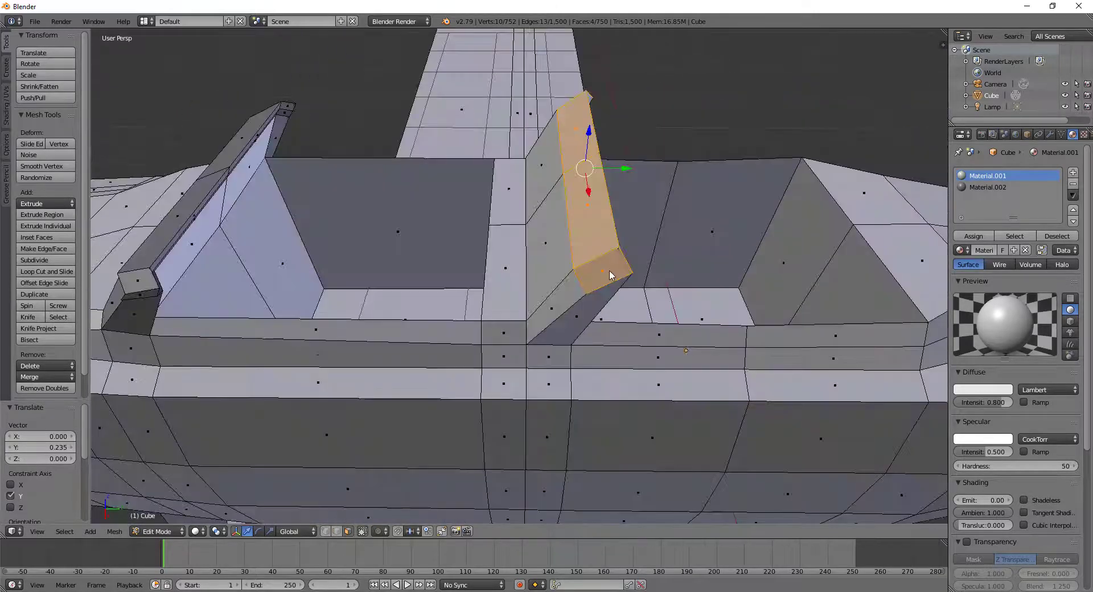
{"action": "left_click", "coordinate": [610, 276]}
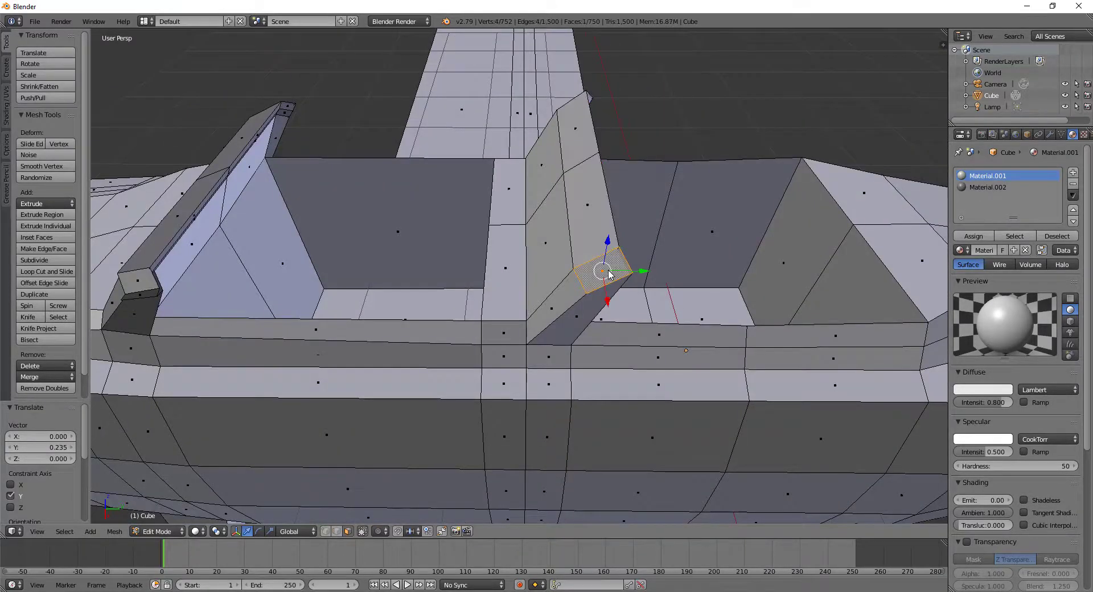
{"action": "left_click", "coordinate": [590, 228], "text": "shift"}
{"action": "left_click", "coordinate": [590, 138], "text": "shift"}
{"action": "mouse_move", "coordinate": [589, 131]}
{"action": "middle_mouse_down"}
{"action": "mouse_move", "coordinate": [697, 168]}
{"action": "mouse_move", "coordinate": [731, 166]}
{"action": "mouse_move", "coordinate": [508, 49]}
{"action": "middle_mouse_up"}
{"action": "middle_click_drag", "start_coordinate": [591, 110], "coordinate": [452, 112]}
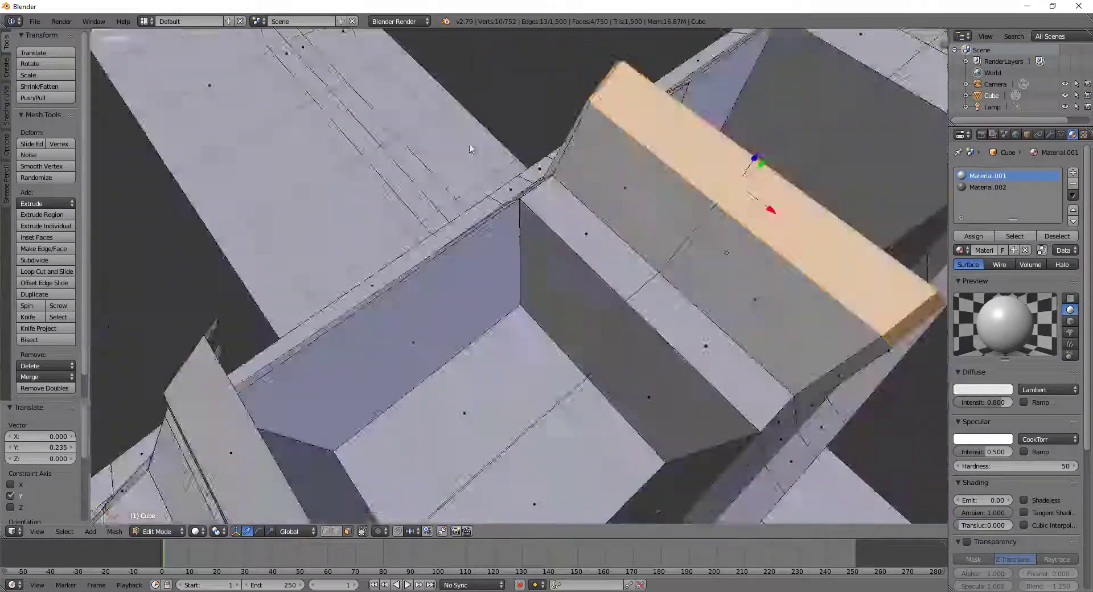
{"action": "middle_click_drag", "start_coordinate": [617, 189], "coordinate": [595, 185]}
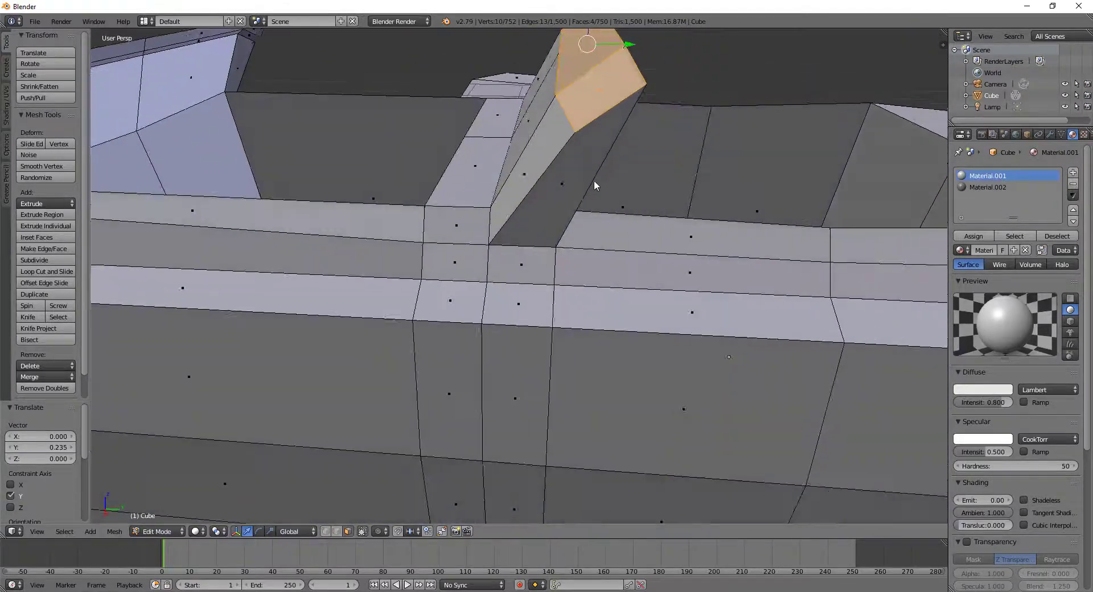
Step: Add an edge loop through the slanted post and nudge it slightly along Y
{"action": "key", "text": "ctrl+r"}
{"action": "left_click", "coordinate": [598, 101]}
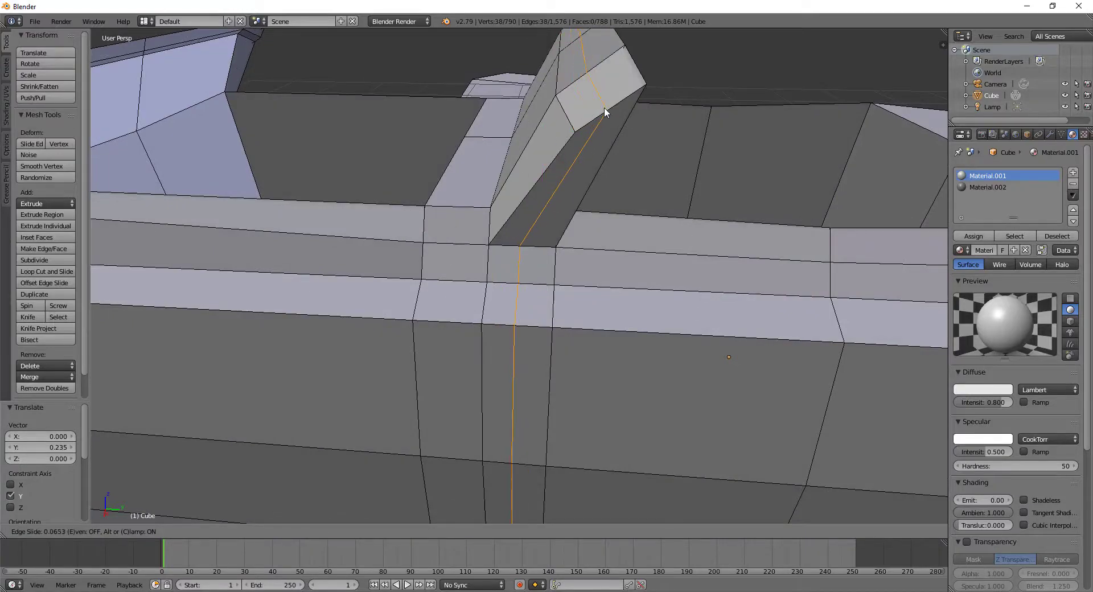
{"action": "left_click", "coordinate": [603, 108]}
{"action": "scroll", "coordinate": [358, 227], "scroll_direction": "down", "scroll_amount": 4}
{"action": "middle_click_drag", "start_coordinate": [359, 227], "coordinate": [451, 232]}
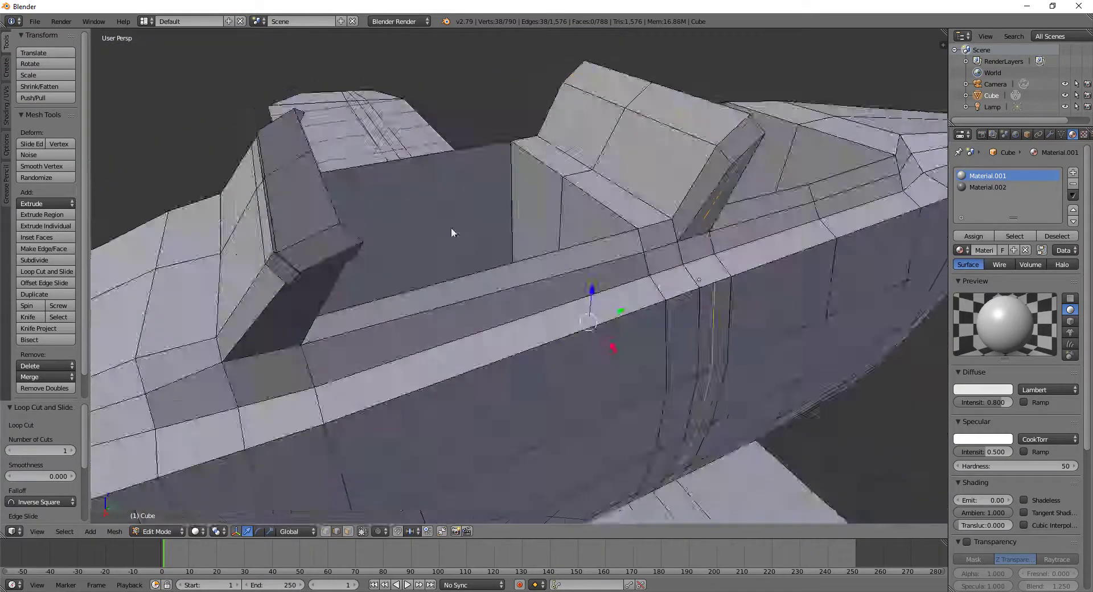
{"action": "scroll", "coordinate": [468, 231], "scroll_direction": "up", "scroll_amount": 2}
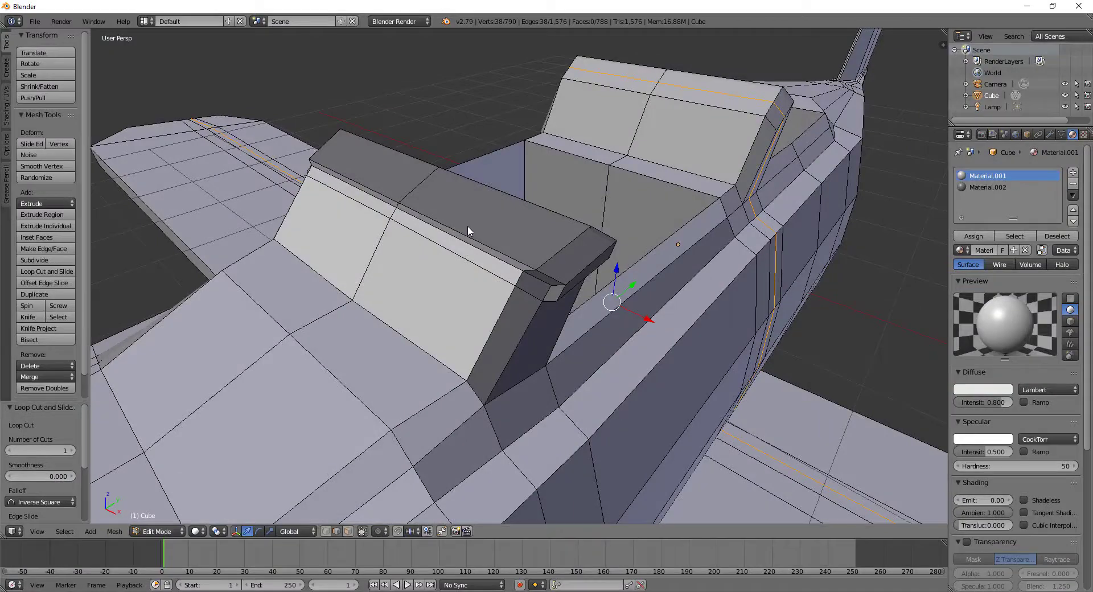
{"action": "middle_click_drag", "start_coordinate": [466, 227], "coordinate": [442, 236]}
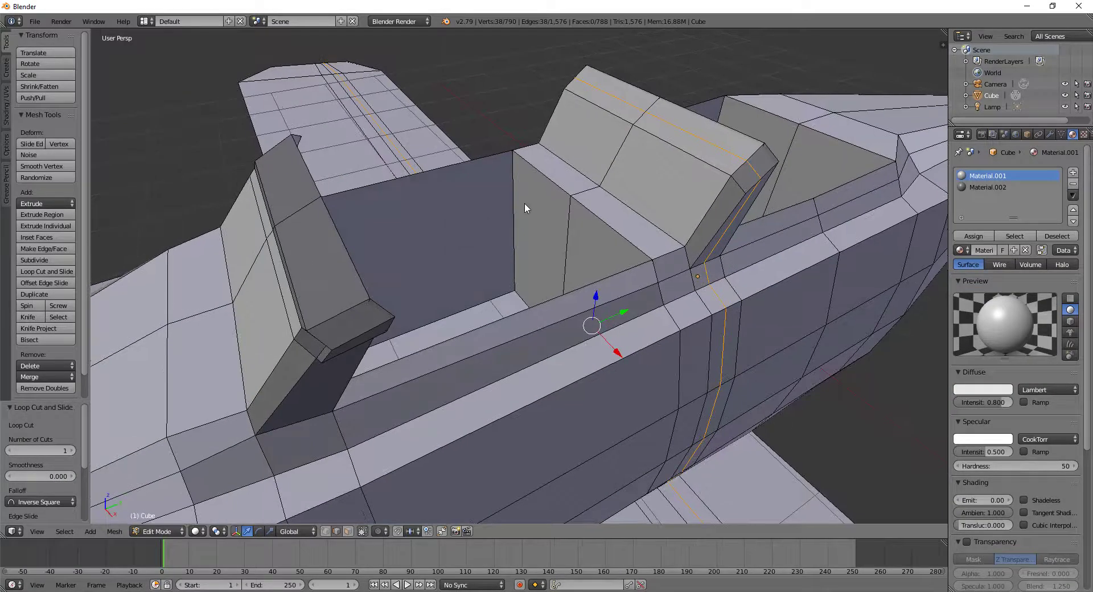
{"action": "middle_click_drag", "start_coordinate": [598, 158], "coordinate": [552, 161]}
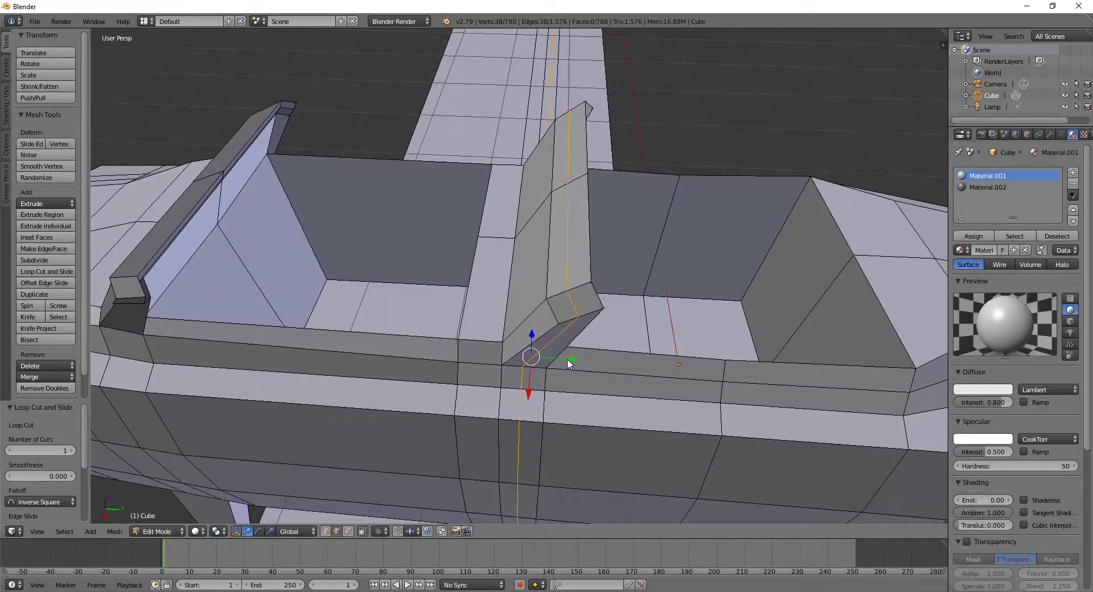
{"action": "left_click_drag", "start_coordinate": [569, 364], "coordinate": [565, 362]}
{"action": "mouse_move", "coordinate": [565, 362]}
{"action": "middle_mouse_down"}
{"action": "mouse_move", "coordinate": [529, 310]}
{"action": "mouse_move", "coordinate": [623, 334]}
{"action": "middle_mouse_up"}
{"action": "scroll", "coordinate": [530, 310], "scroll_direction": "down", "scroll_amount": 3}
Step: In face select mode, select only the top face of the slanted post
{"action": "right_click", "coordinate": [682, 314]}
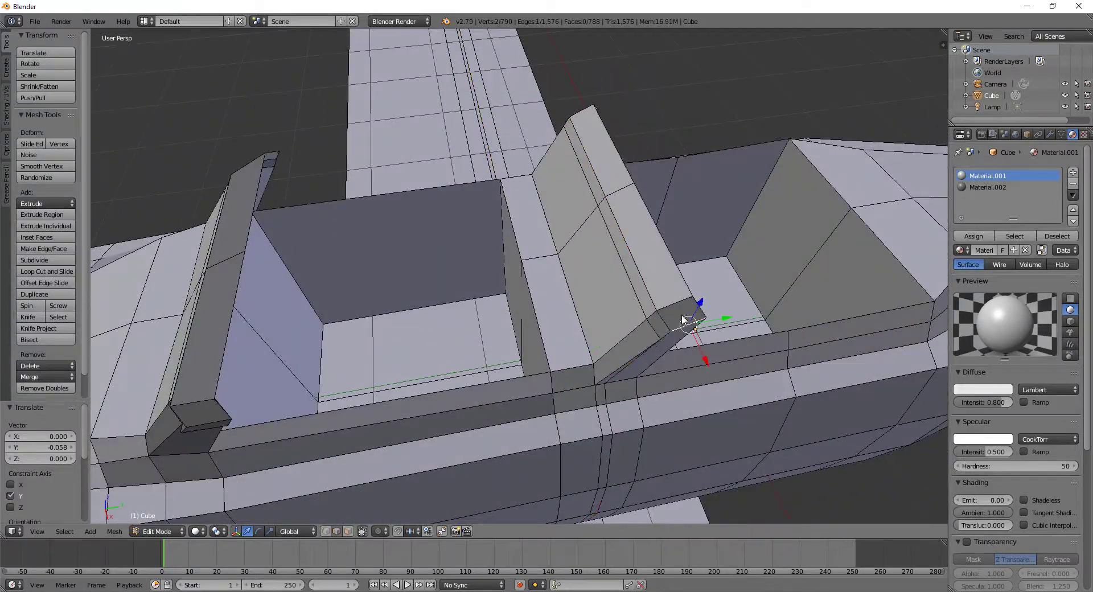
{"action": "right_click", "coordinate": [644, 278], "text": "shift"}
{"action": "left_click", "coordinate": [348, 531]}
{"action": "right_click", "coordinate": [665, 279]}
{"action": "right_click", "coordinate": [685, 320], "text": "shift"}
{"action": "middle_click_drag", "start_coordinate": [685, 320], "coordinate": [853, 333]}
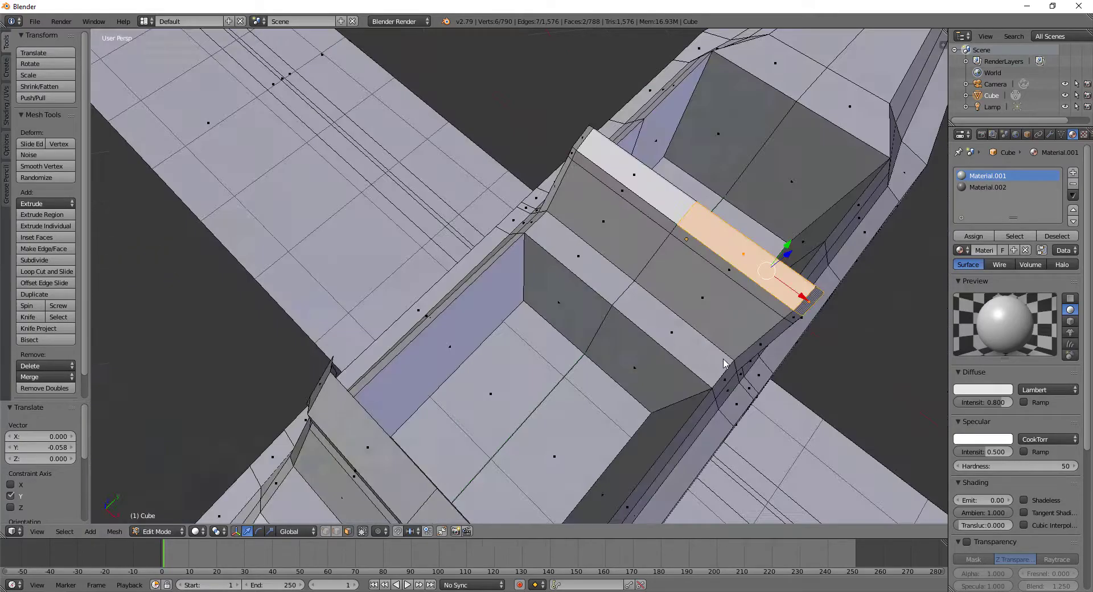
{"action": "right_click", "coordinate": [477, 80], "text": "shift"}
{"action": "right_click", "coordinate": [468, 121], "text": "shift"}
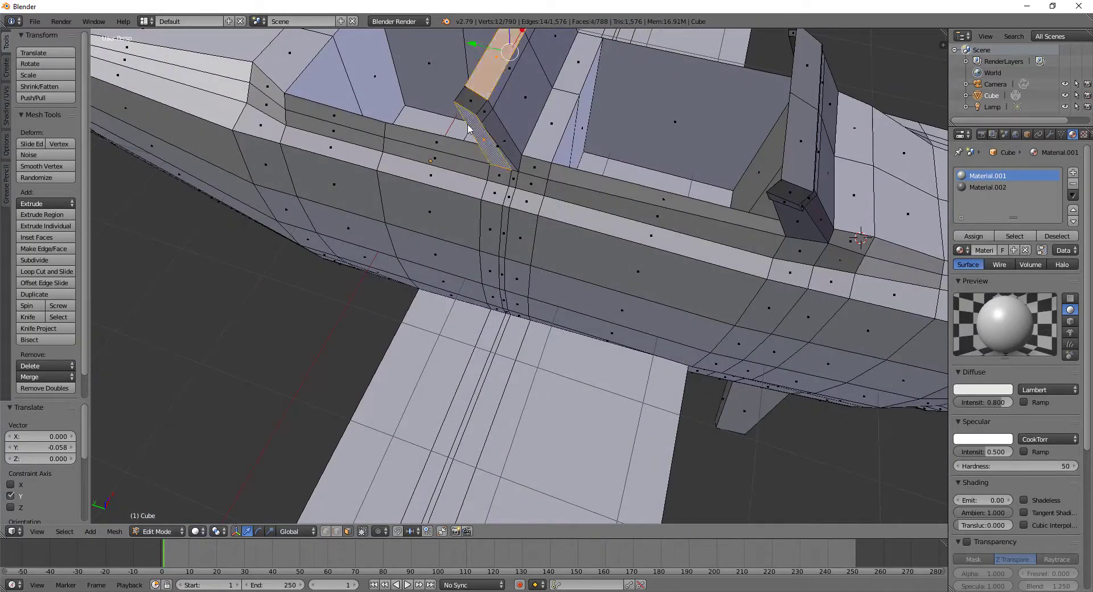
{"action": "right_click", "coordinate": [468, 129], "text": "shift"}
{"action": "mouse_move", "coordinate": [468, 129]}
{"action": "middle_mouse_down"}
{"action": "mouse_move", "coordinate": [585, 185]}
{"action": "mouse_move", "coordinate": [546, 212]}
{"action": "mouse_move", "coordinate": [565, 262]}
{"action": "mouse_move", "coordinate": [466, 211]}
{"action": "middle_mouse_up"}
{"action": "scroll", "coordinate": [586, 184], "scroll_direction": "up", "scroll_amount": 2}
Step: Extrude the post's top face into a short segment and nudge it slightly upward
{"action": "key", "text": "e"}
{"action": "left_click", "coordinate": [564, 259]}
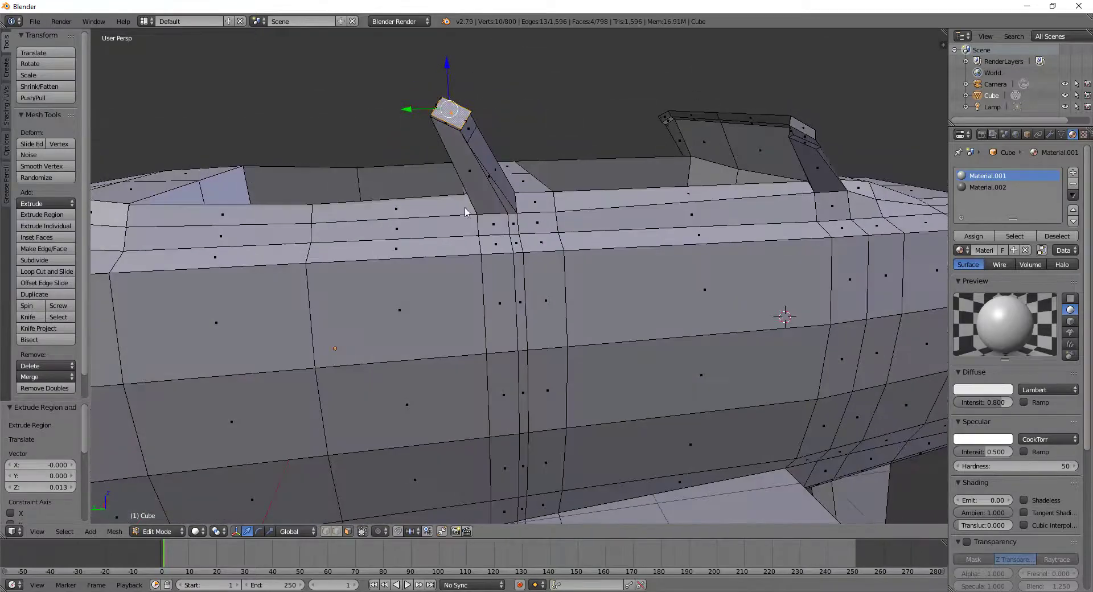
{"action": "left_click_drag", "start_coordinate": [446, 64], "coordinate": [447, 66]}
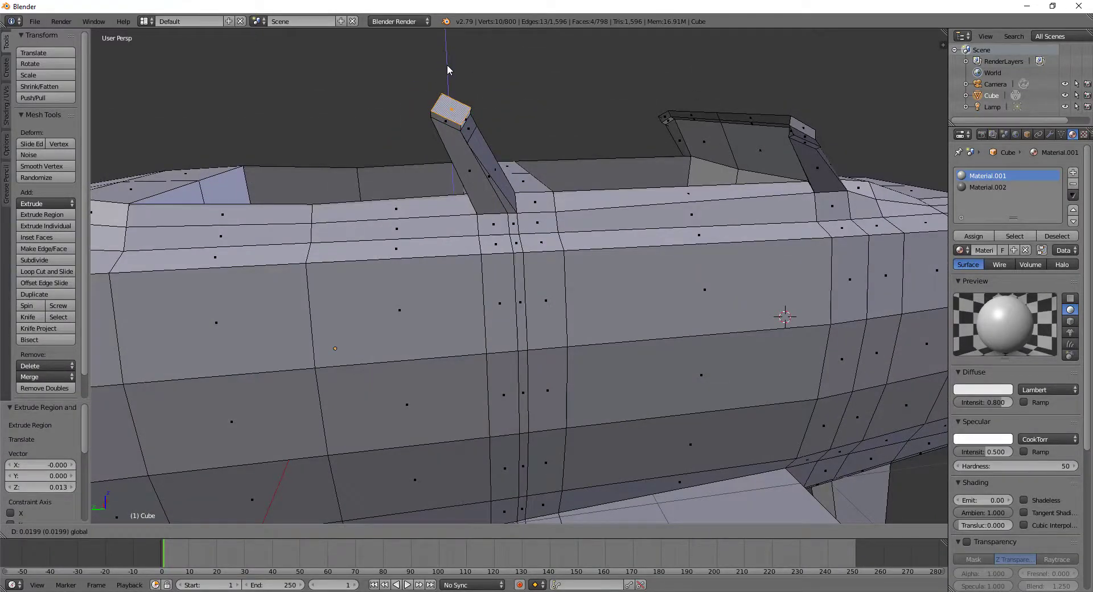
{"action": "mouse_move", "coordinate": [484, 137]}
{"action": "middle_mouse_down"}
{"action": "mouse_move", "coordinate": [543, 296]}
{"action": "mouse_move", "coordinate": [541, 197]}
{"action": "middle_mouse_up"}
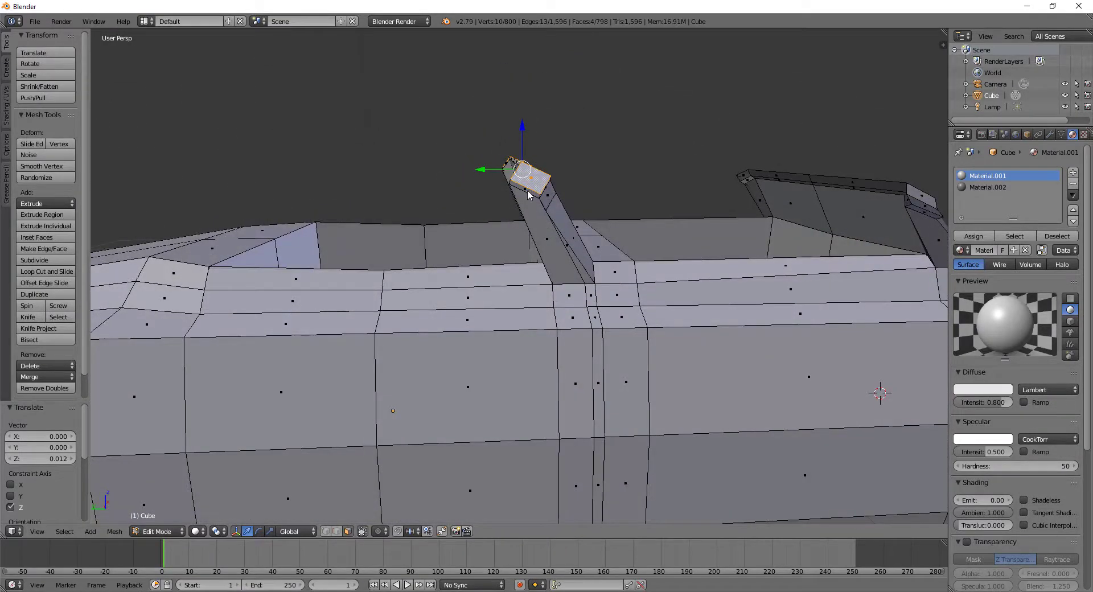
Step: Select the post faces and the first seat-back rim and top-strip faces
{"action": "right_click", "coordinate": [528, 194], "text": "shift"}
{"action": "right_click", "coordinate": [530, 218], "text": "shift"}
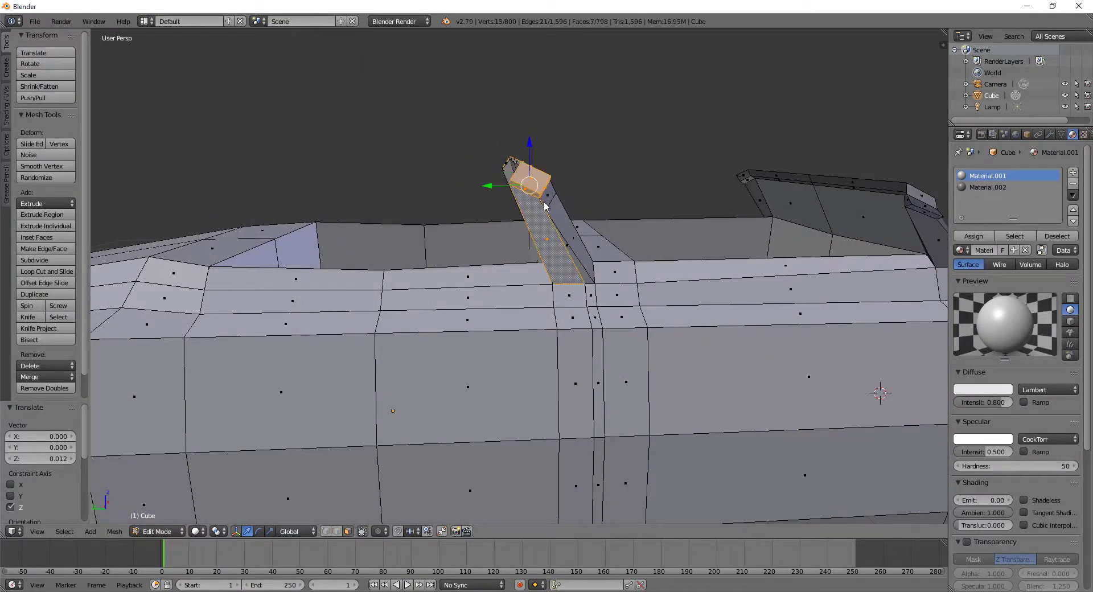
{"action": "right_click", "coordinate": [573, 262], "text": "shift"}
{"action": "middle_click_drag", "start_coordinate": [574, 262], "coordinate": [793, 277]}
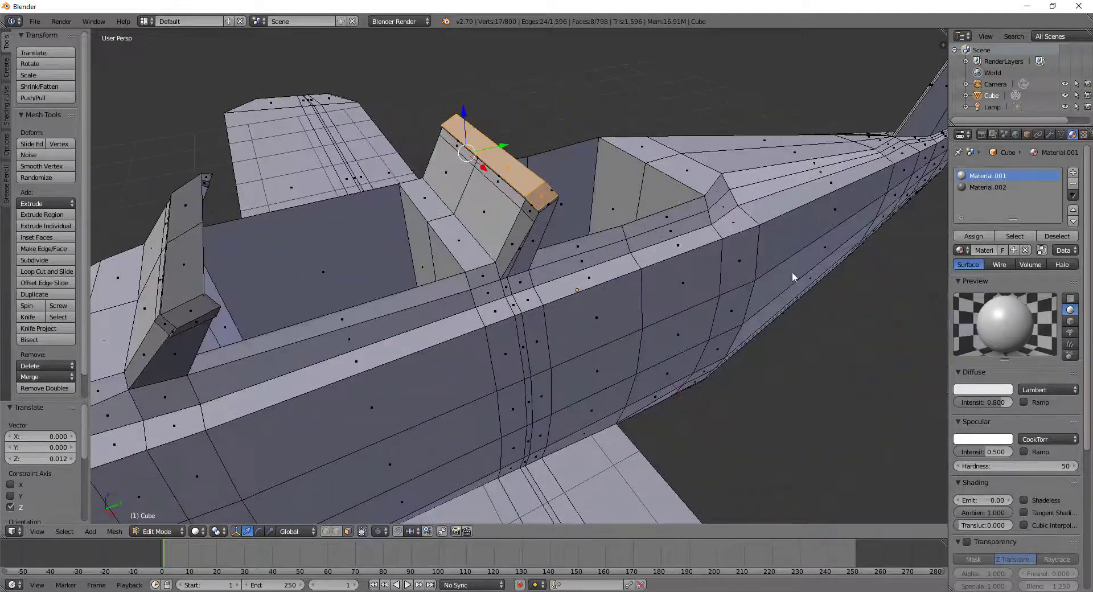
{"action": "right_click", "coordinate": [544, 215], "text": "shift"}
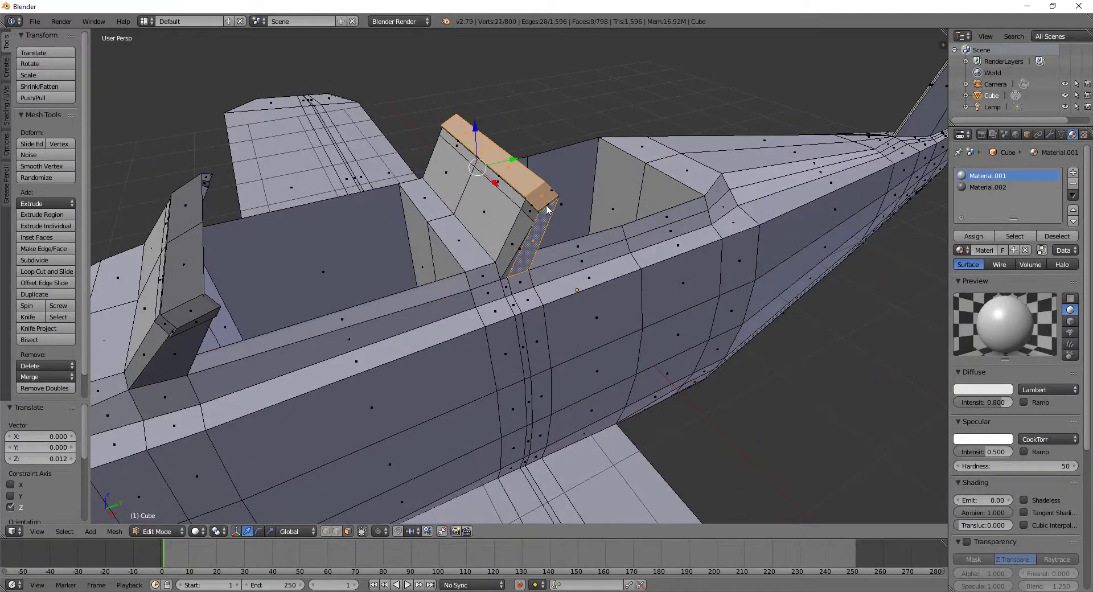
{"action": "right_click", "coordinate": [536, 226], "text": "shift"}
{"action": "right_click", "coordinate": [519, 254], "text": "shift"}
{"action": "mouse_move", "coordinate": [519, 254]}
{"action": "middle_mouse_down"}
{"action": "mouse_move", "coordinate": [531, 278]}
{"action": "mouse_move", "coordinate": [494, 274]}
{"action": "middle_mouse_up"}
{"action": "right_click", "coordinate": [494, 273], "text": "shift"}
{"action": "right_click", "coordinate": [500, 225], "text": "shift"}
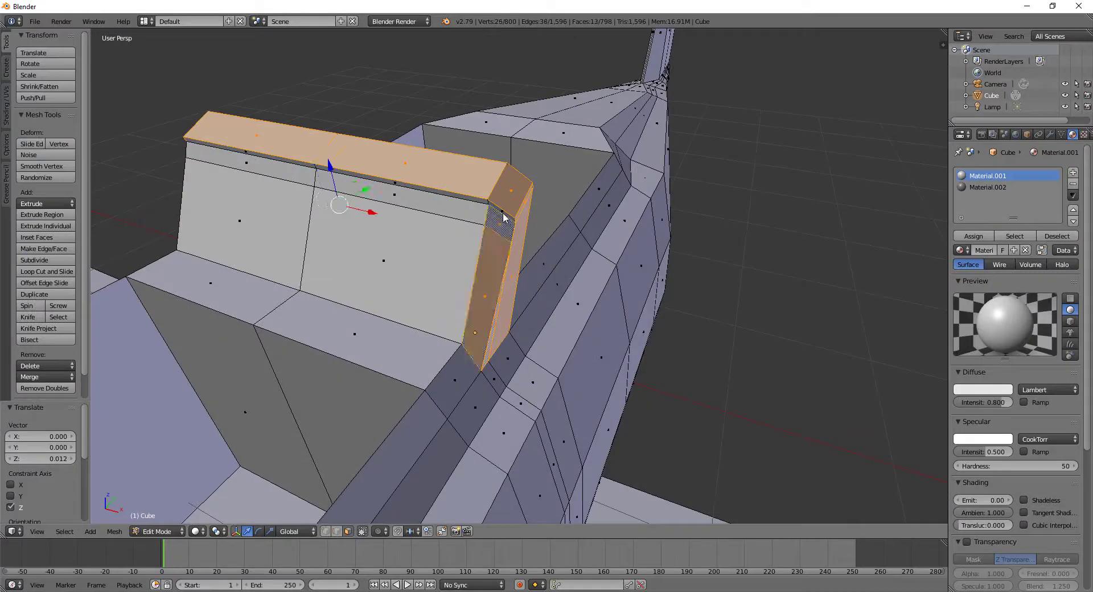
{"action": "right_click", "coordinate": [497, 214], "text": "shift"}
{"action": "right_click", "coordinate": [428, 197], "text": "shift"}
{"action": "right_click", "coordinate": [428, 196], "text": "shift"}
{"action": "right_click", "coordinate": [415, 193], "text": "shift"}
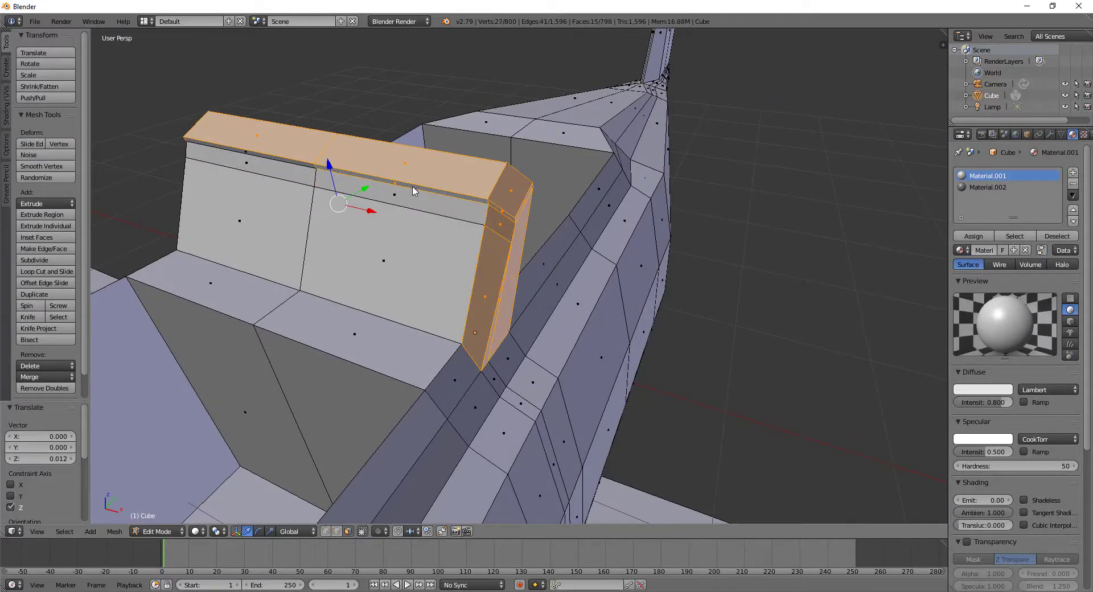
{"action": "mouse_move", "coordinate": [415, 192]}
{"action": "middle_mouse_down"}
{"action": "mouse_move", "coordinate": [320, 223]}
{"action": "mouse_move", "coordinate": [369, 246]}
{"action": "middle_mouse_up"}
{"action": "right_click", "coordinate": [349, 252], "text": "shift"}
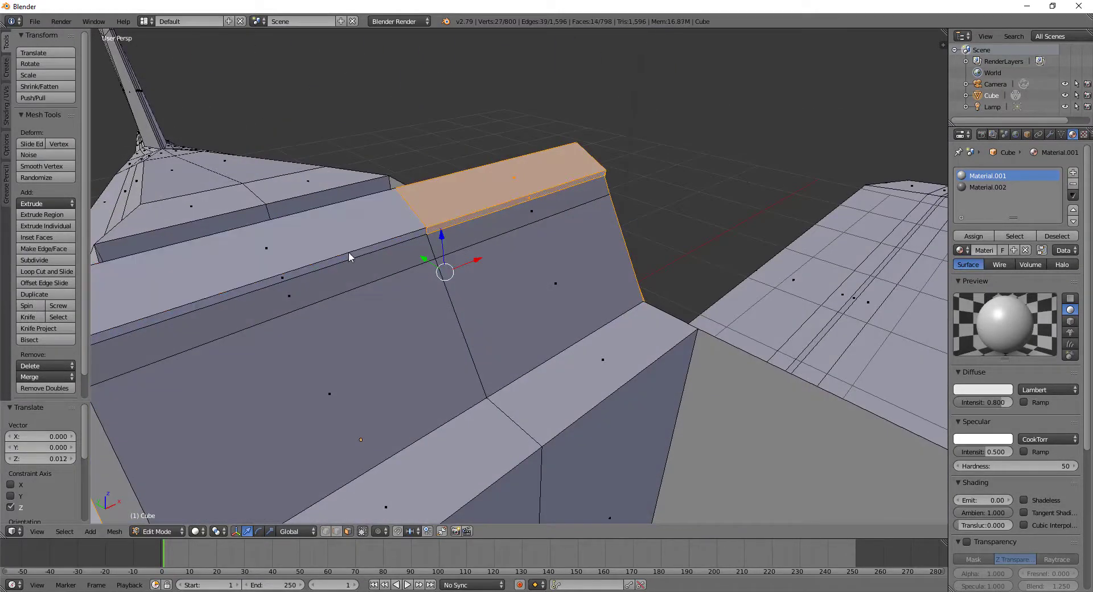
{"action": "right_click", "coordinate": [337, 258], "text": "shift"}
{"action": "right_click", "coordinate": [343, 265], "text": "shift"}
{"action": "mouse_move", "coordinate": [343, 266]}
{"action": "middle_mouse_down"}
{"action": "mouse_move", "coordinate": [288, 320]}
{"action": "mouse_move", "coordinate": [320, 310]}
{"action": "middle_mouse_up"}
{"action": "right_click", "coordinate": [343, 325], "text": "shift"}
{"action": "right_click", "coordinate": [414, 388], "text": "shift"}
{"action": "mouse_move", "coordinate": [414, 389]}
{"action": "middle_mouse_down"}
{"action": "mouse_move", "coordinate": [693, 349]}
{"action": "mouse_move", "coordinate": [637, 314]}
{"action": "mouse_move", "coordinate": [617, 333]}
{"action": "mouse_move", "coordinate": [445, 301]}
{"action": "middle_mouse_up"}
Step: Add the remaining rim and corner faces and assign them Material.002
{"action": "right_click", "coordinate": [468, 308], "text": "shift"}
{"action": "right_click", "coordinate": [522, 280], "text": "shift"}
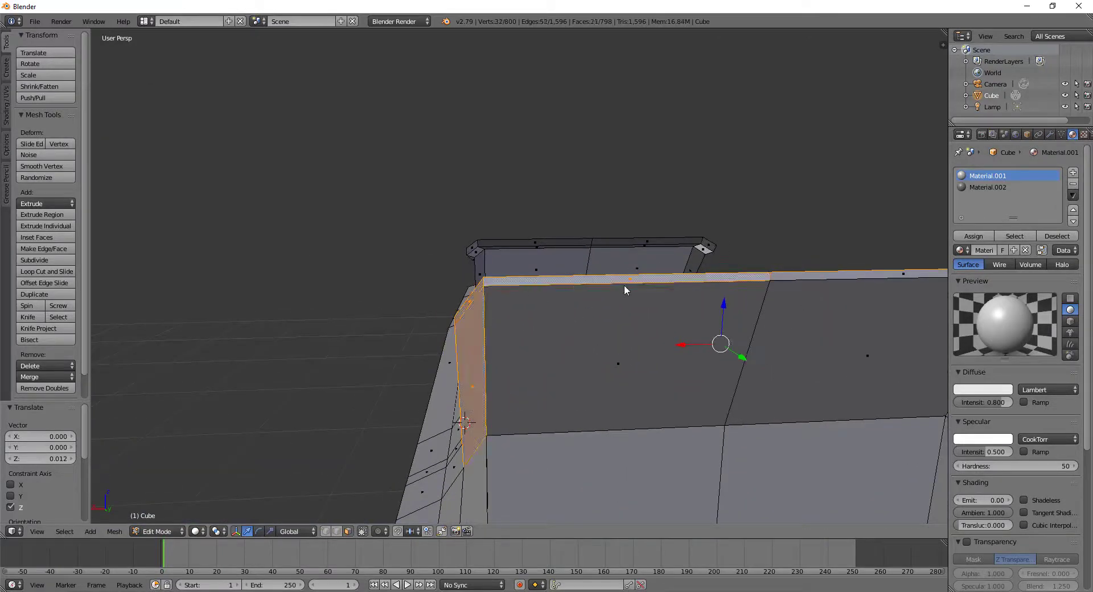
{"action": "right_click", "coordinate": [831, 283], "text": "shift"}
{"action": "middle_click_drag", "start_coordinate": [798, 382], "coordinate": [433, 329]}
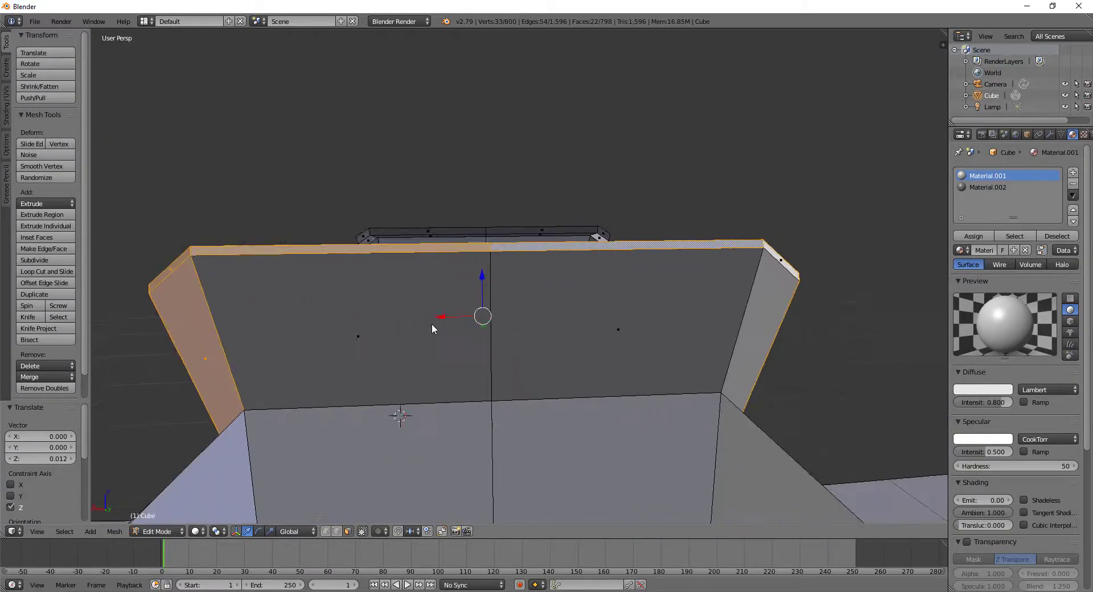
{"action": "right_click", "coordinate": [793, 277]}
{"action": "key", "text": "ctrl+z"}
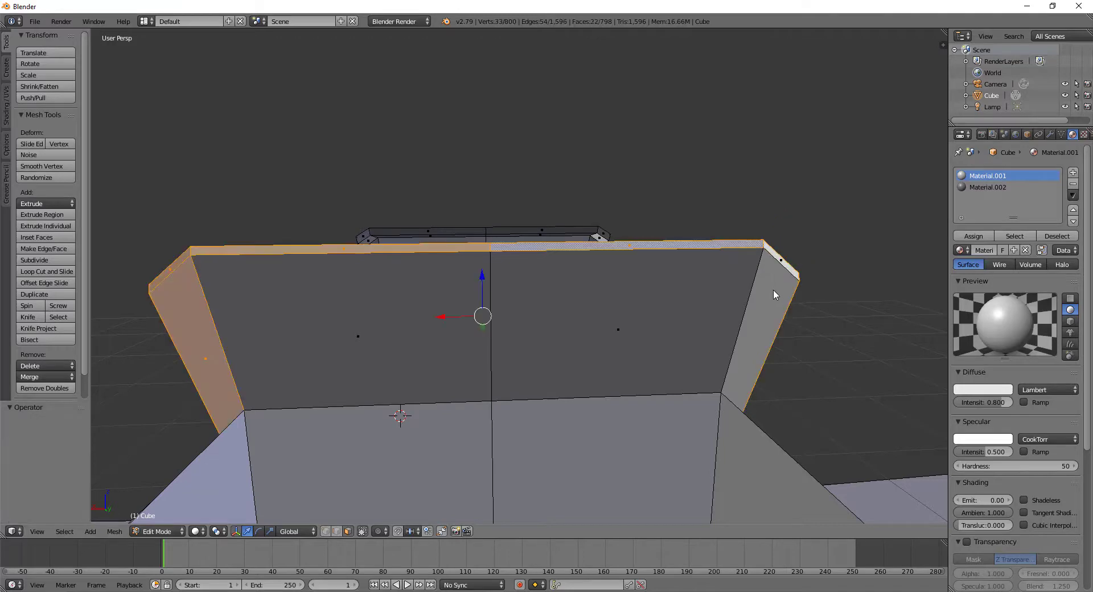
{"action": "right_click", "coordinate": [791, 272], "text": "shift"}
{"action": "right_click", "coordinate": [791, 275], "text": "shift"}
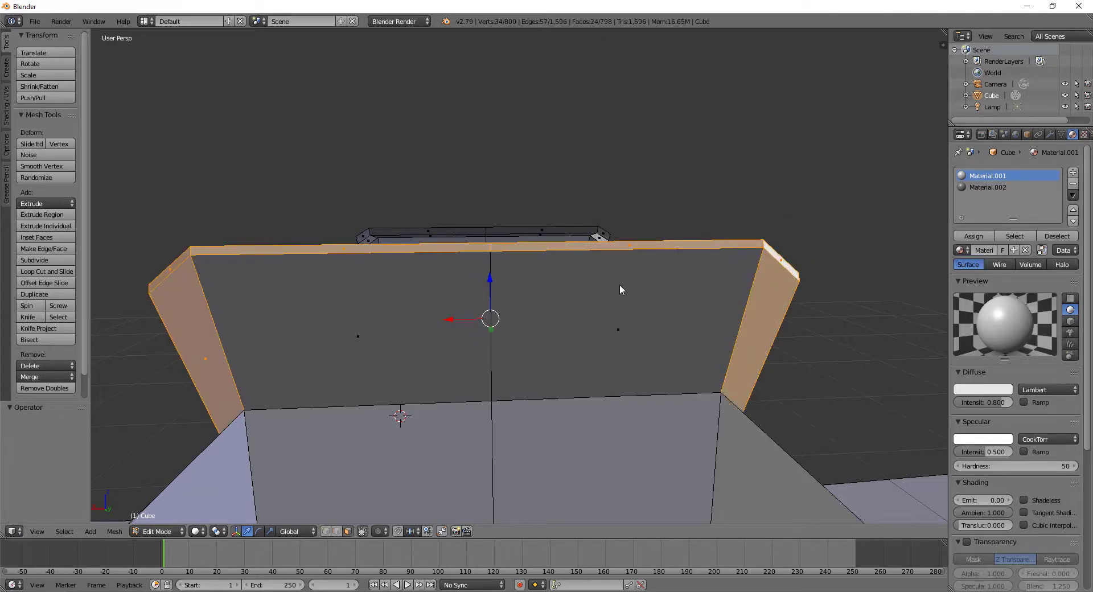
{"action": "scroll", "coordinate": [621, 290], "scroll_direction": "down", "scroll_amount": 3}
{"action": "middle_click_drag", "start_coordinate": [621, 291], "coordinate": [569, 256]}
{"action": "left_click", "coordinate": [991, 188]}
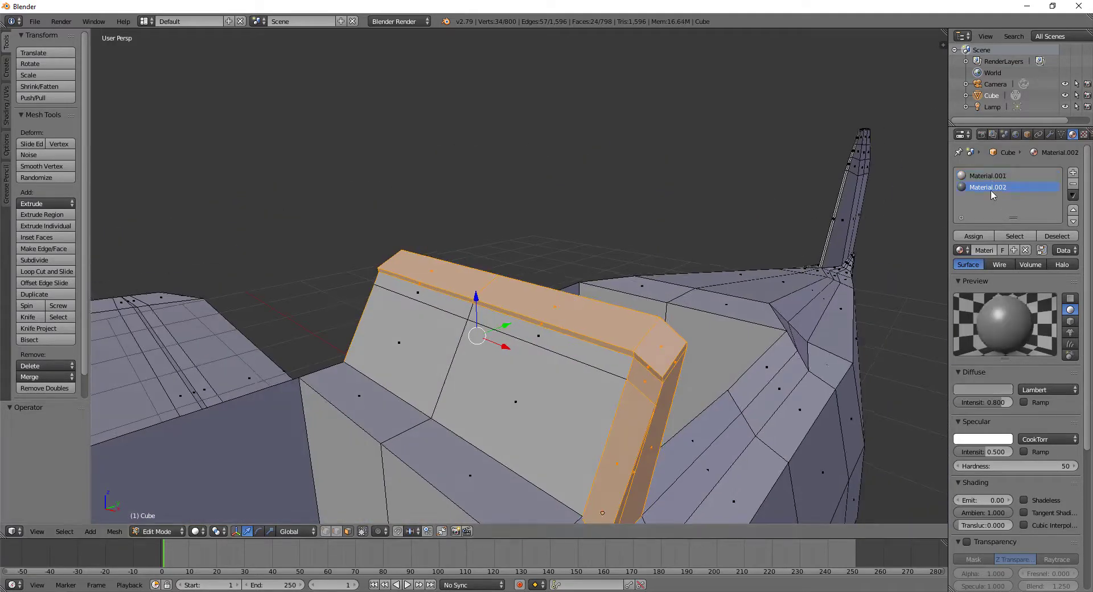
{"action": "left_click", "coordinate": [974, 236]}
Step: Scale the seat back to 0.802 along Z and lower it slightly
{"action": "key", "text": "Tab"}
{"action": "mouse_move", "coordinate": [547, 299]}
{"action": "middle_mouse_down"}
{"action": "mouse_move", "coordinate": [586, 364]}
{"action": "mouse_move", "coordinate": [484, 341]}
{"action": "middle_mouse_up"}
{"action": "scroll", "coordinate": [482, 340], "scroll_direction": "up", "scroll_amount": 3}
{"action": "key", "text": "Tab"}
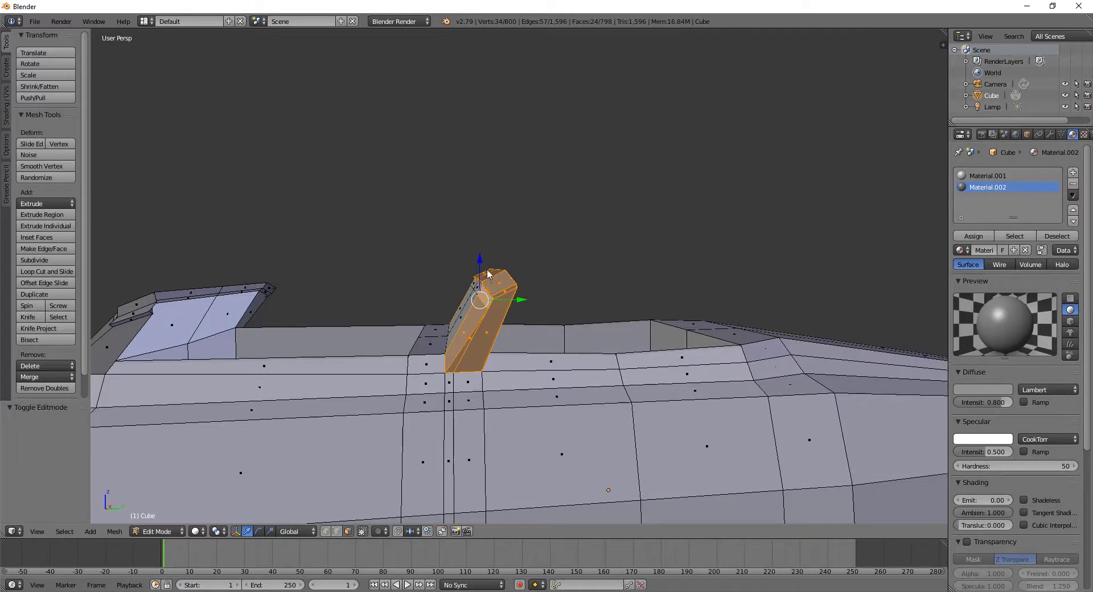
{"action": "key", "text": "s"}
{"action": "key", "text": "z"}
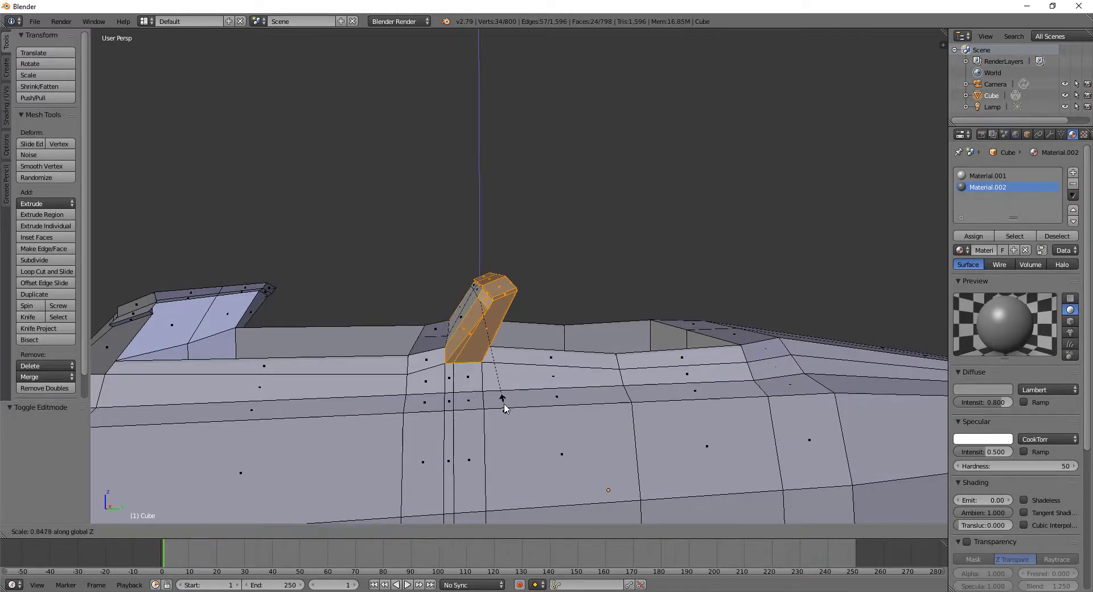
{"action": "left_click", "coordinate": [506, 405]}
{"action": "left_click_drag", "start_coordinate": [482, 266], "coordinate": [484, 268]}
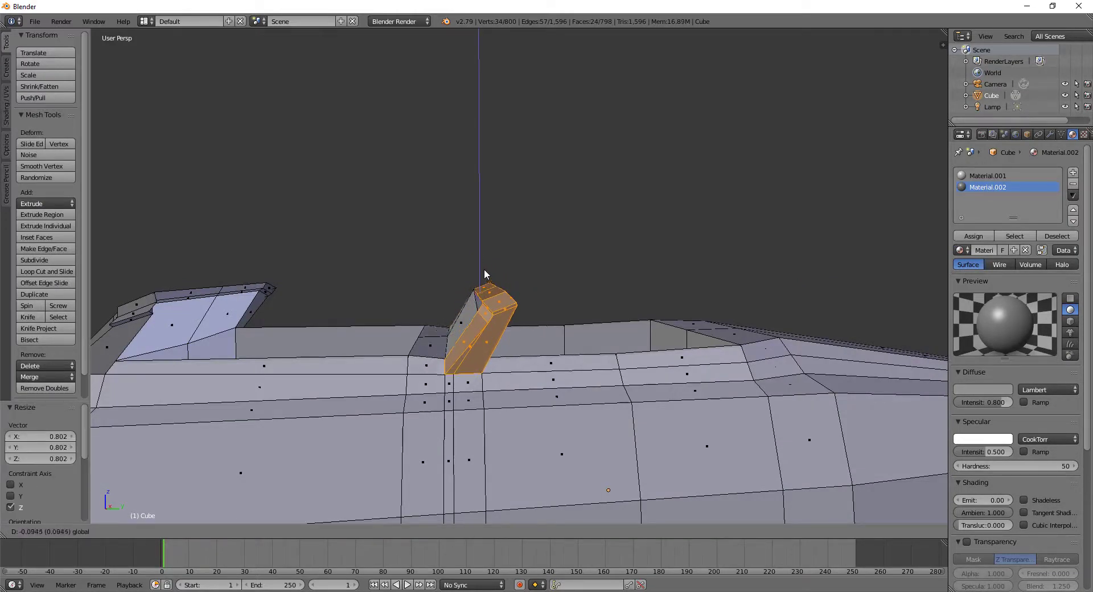
{"action": "middle_click_drag", "start_coordinate": [485, 266], "coordinate": [493, 357]}
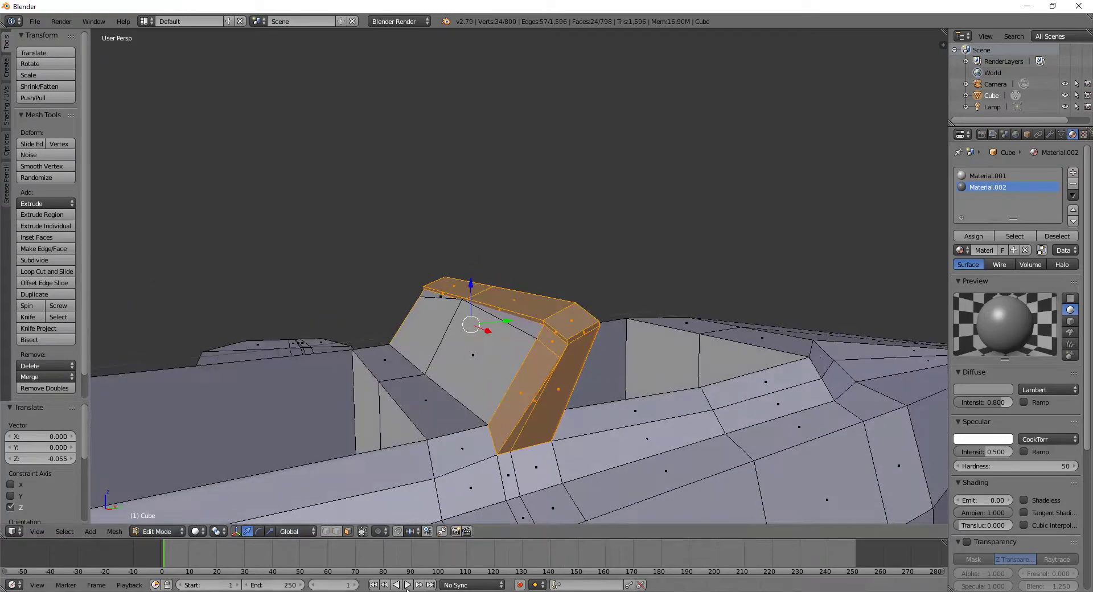
Step: Move one top corner vertex of the seat back down along Z
{"action": "left_click", "coordinate": [323, 530]}
{"action": "right_click", "coordinate": [472, 301]}
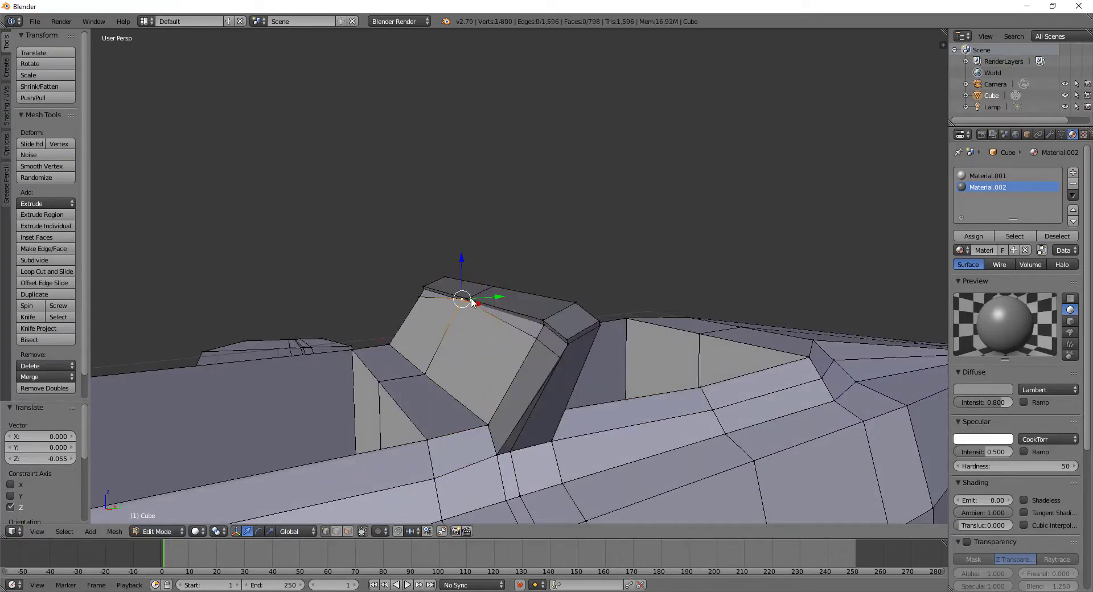
{"action": "key", "text": "g"}
{"action": "key", "text": "z"}
{"action": "left_click", "coordinate": [464, 279]}
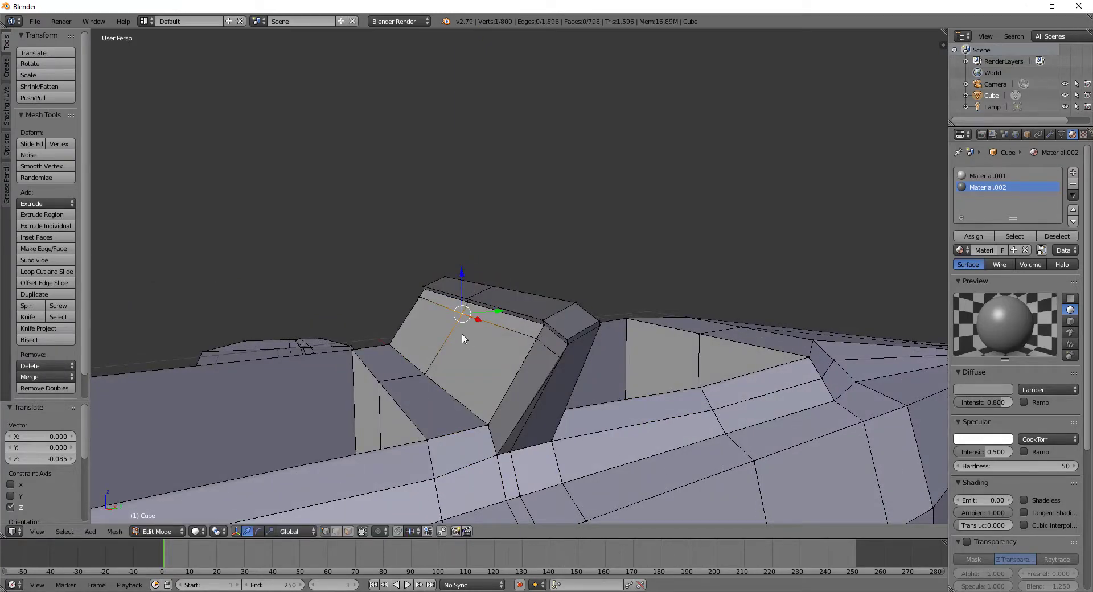
{"action": "scroll", "coordinate": [455, 338], "scroll_direction": "down", "scroll_amount": 3}
{"action": "key", "text": "Tab"}
{"action": "mouse_move", "coordinate": [447, 342]}
{"action": "middle_mouse_down"}
{"action": "mouse_move", "coordinate": [706, 356]}
{"action": "mouse_move", "coordinate": [508, 356]}
{"action": "mouse_move", "coordinate": [500, 339]}
{"action": "mouse_move", "coordinate": [399, 340]}
{"action": "mouse_move", "coordinate": [494, 375]}
{"action": "mouse_move", "coordinate": [550, 366]}
{"action": "mouse_move", "coordinate": [534, 361]}
{"action": "mouse_move", "coordinate": [570, 354]}
{"action": "mouse_move", "coordinate": [599, 286]}
{"action": "mouse_move", "coordinate": [611, 307]}
{"action": "middle_mouse_up"}
{"action": "scroll", "coordinate": [494, 316], "scroll_direction": "down", "scroll_amount": 3}
{"action": "scroll", "coordinate": [494, 316], "scroll_direction": "down", "scroll_amount": 3}
{"action": "scroll", "coordinate": [494, 374], "scroll_direction": "up", "scroll_amount": 2}
Step: Raise the rear cockpit edge and a seat-back edge vertically
{"action": "key", "text": "Tab"}
{"action": "right_click", "coordinate": [595, 287], "text": "shift"}
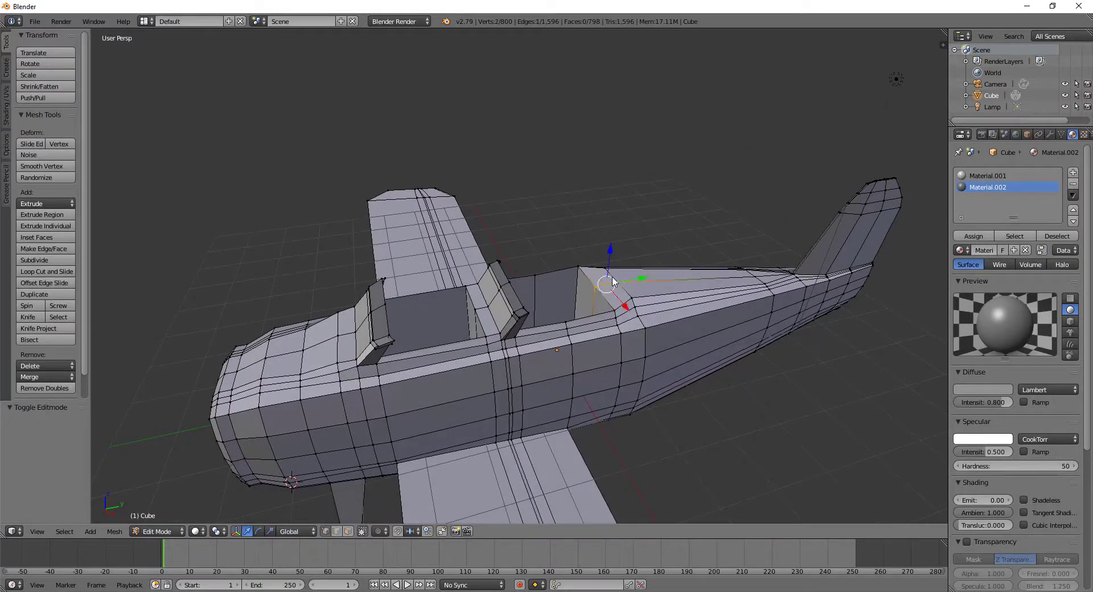
{"action": "left_click_drag", "start_coordinate": [611, 262], "coordinate": [615, 256]}
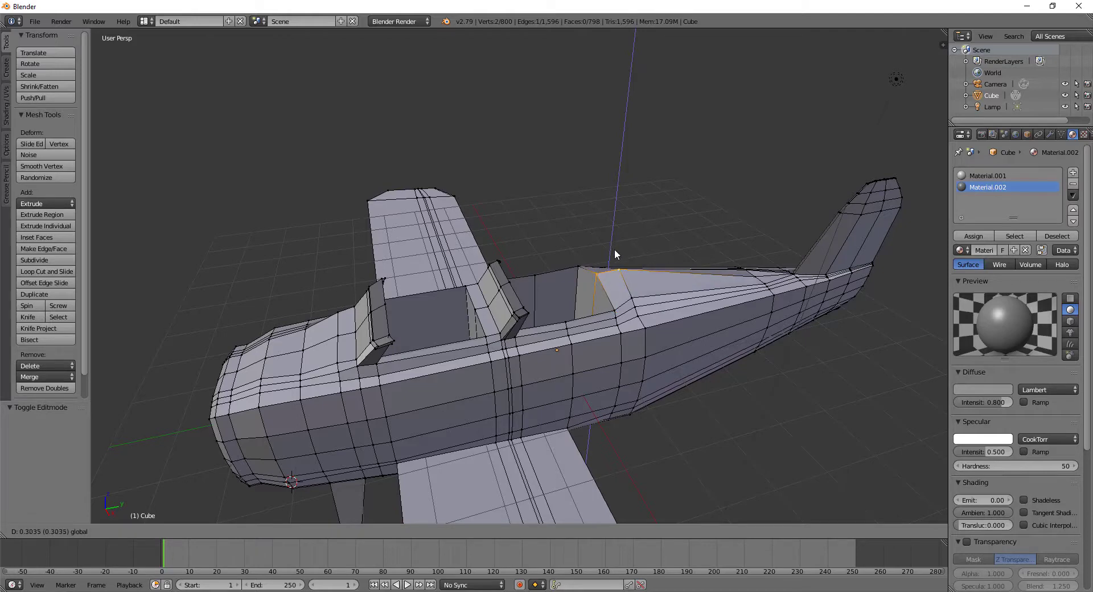
{"action": "left_click_drag", "start_coordinate": [615, 257], "coordinate": [614, 248]}
{"action": "middle_click_drag", "start_coordinate": [614, 248], "coordinate": [464, 323]}
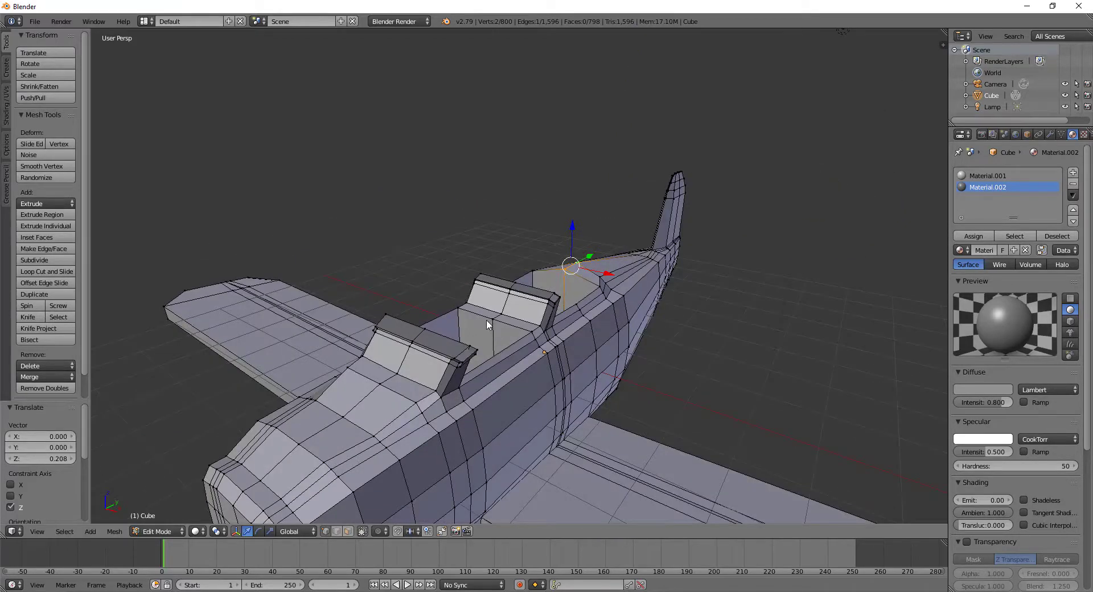
{"action": "right_click", "coordinate": [493, 322]}
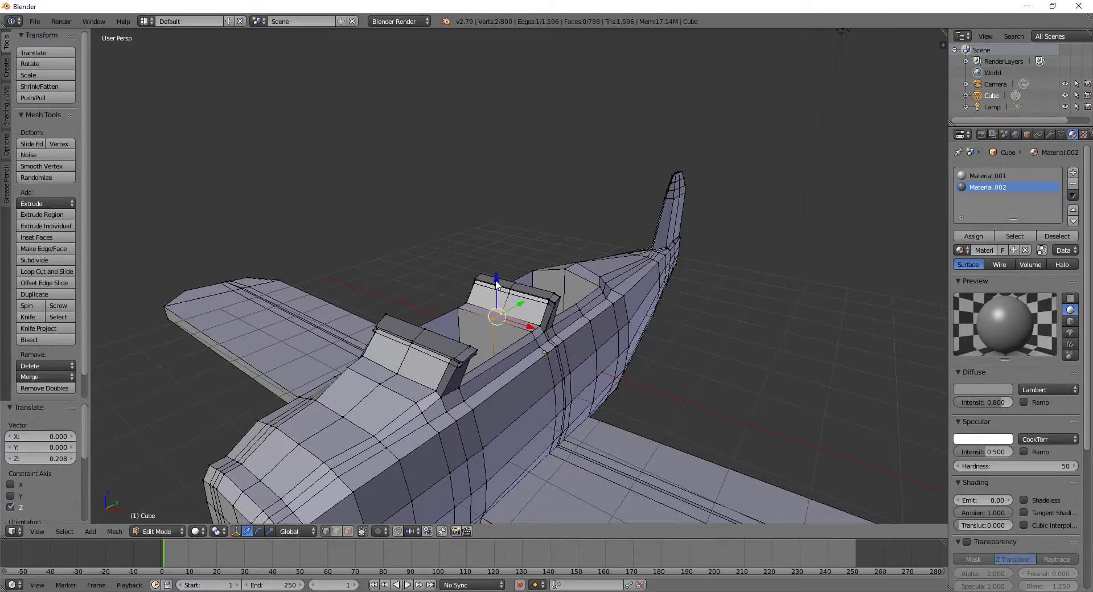
{"action": "left_click_drag", "start_coordinate": [496, 283], "coordinate": [496, 274]}
{"action": "key", "text": "Tab"}
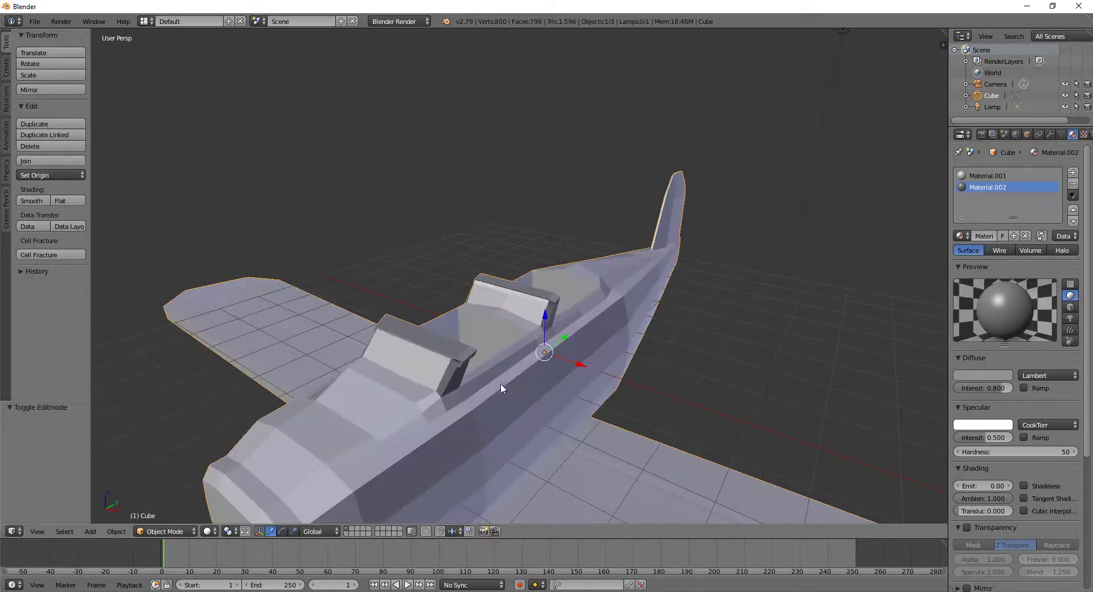
Step: Raise another rear edge of the seat back along Z
{"action": "middle_click_drag", "start_coordinate": [501, 383], "coordinate": [442, 364]}
{"action": "scroll", "coordinate": [374, 370], "scroll_direction": "up", "scroll_amount": 4}
{"action": "scroll", "coordinate": [375, 372], "scroll_direction": "down", "scroll_amount": 4}
{"action": "mouse_move", "coordinate": [375, 371]}
{"action": "middle_mouse_down"}
{"action": "mouse_move", "coordinate": [533, 362]}
{"action": "mouse_move", "coordinate": [491, 368]}
{"action": "middle_mouse_up"}
{"action": "key", "text": "Tab"}
{"action": "right_click", "coordinate": [514, 374], "text": "shift"}
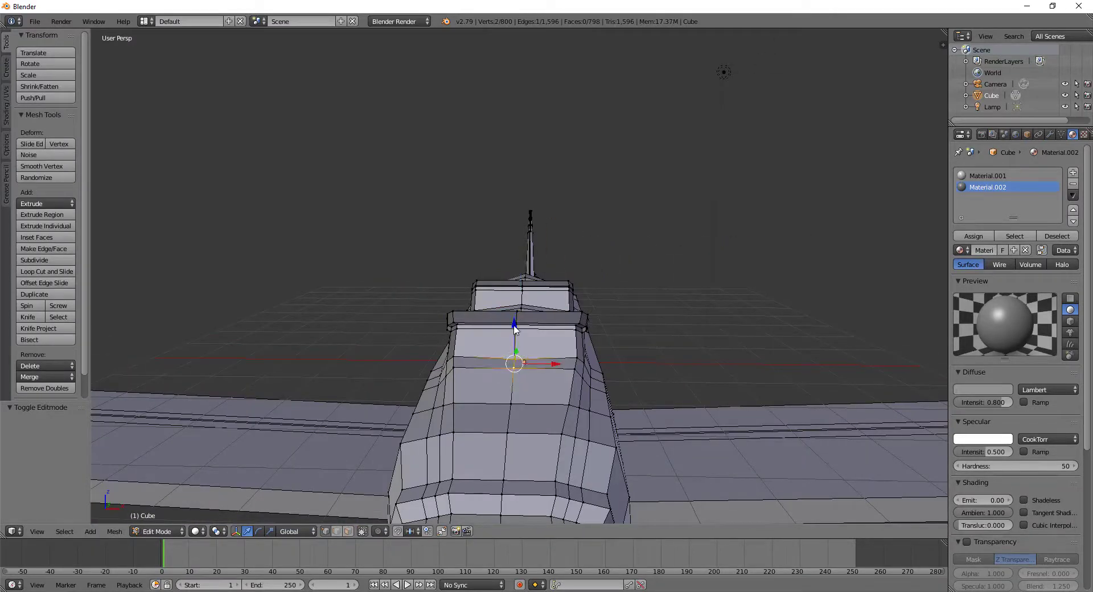
{"action": "left_click_drag", "start_coordinate": [514, 328], "coordinate": [514, 322]}
{"action": "key", "text": "Tab"}
Step: Show the Create tab's list of primitive shapes in object mode
{"action": "mouse_move", "coordinate": [593, 374]}
{"action": "middle_mouse_down"}
{"action": "mouse_move", "coordinate": [449, 366]}
{"action": "mouse_move", "coordinate": [504, 336]}
{"action": "mouse_move", "coordinate": [634, 357]}
{"action": "mouse_move", "coordinate": [743, 333]}
{"action": "mouse_move", "coordinate": [501, 344]}
{"action": "middle_mouse_up"}
{"action": "mouse_move", "coordinate": [608, 334]}
{"action": "middle_mouse_down"}
{"action": "mouse_move", "coordinate": [537, 347]}
{"action": "mouse_move", "coordinate": [449, 339]}
{"action": "mouse_move", "coordinate": [706, 330]}
{"action": "mouse_move", "coordinate": [630, 323]}
{"action": "mouse_move", "coordinate": [572, 339]}
{"action": "middle_mouse_up"}
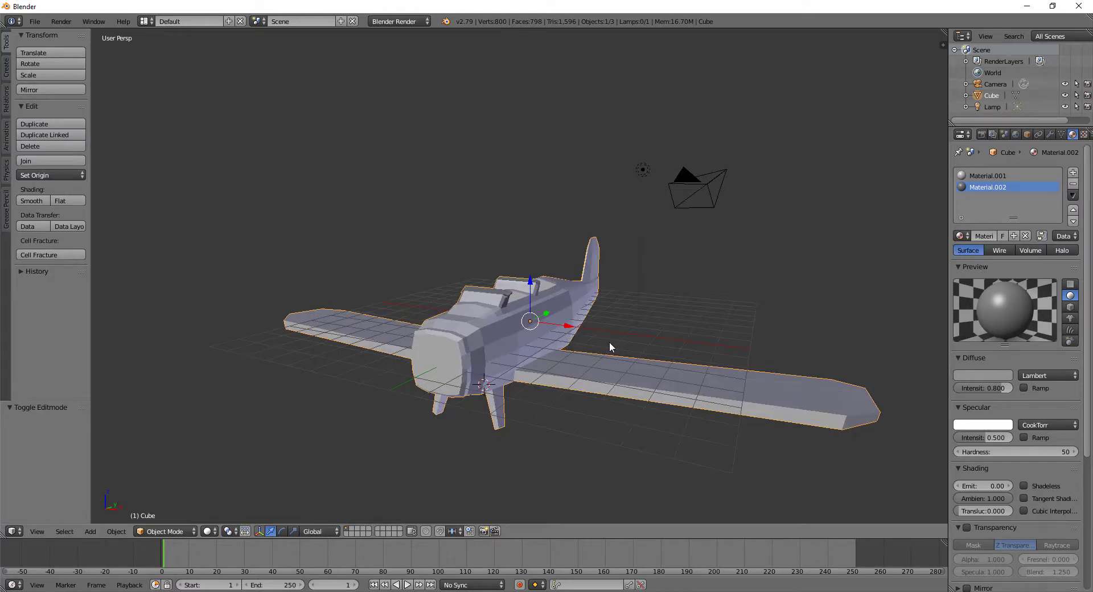
{"action": "left_click", "coordinate": [7, 71]}
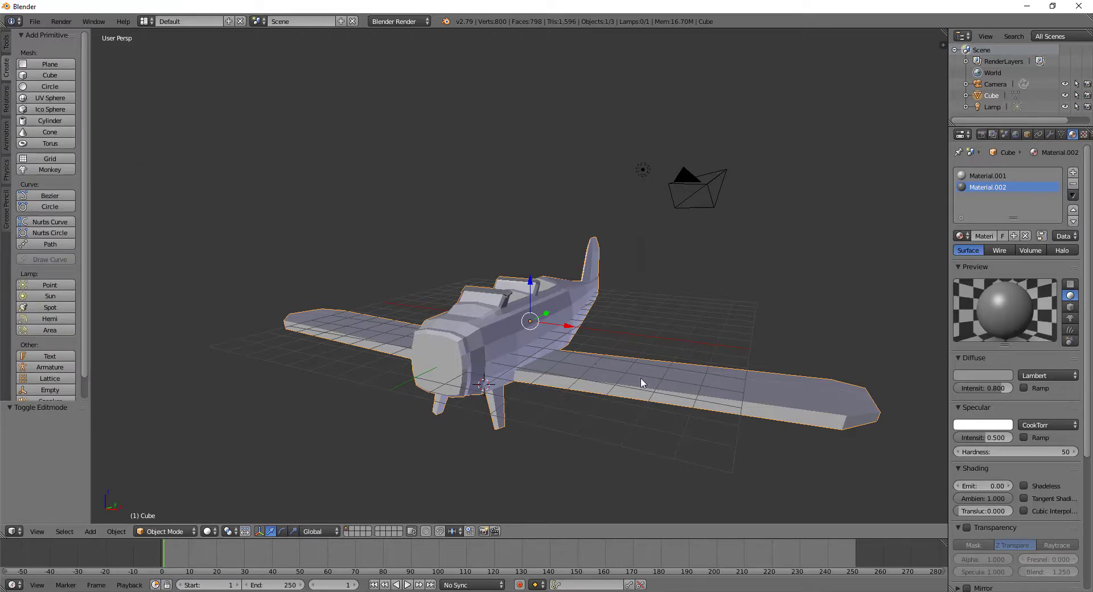
Step: Add two edge loops across the wing with Ctrl+R
{"action": "key", "text": "Tab"}
{"action": "mouse_move", "coordinate": [759, 461]}
{"action": "middle_mouse_down"}
{"action": "mouse_move", "coordinate": [647, 350]}
{"action": "mouse_move", "coordinate": [629, 397]}
{"action": "middle_mouse_up"}
{"action": "scroll", "coordinate": [605, 350], "scroll_direction": "up", "scroll_amount": 3}
{"action": "scroll", "coordinate": [569, 344], "scroll_direction": "up", "scroll_amount": 4}
{"action": "middle_click_drag", "start_coordinate": [511, 342], "coordinate": [511, 367]}
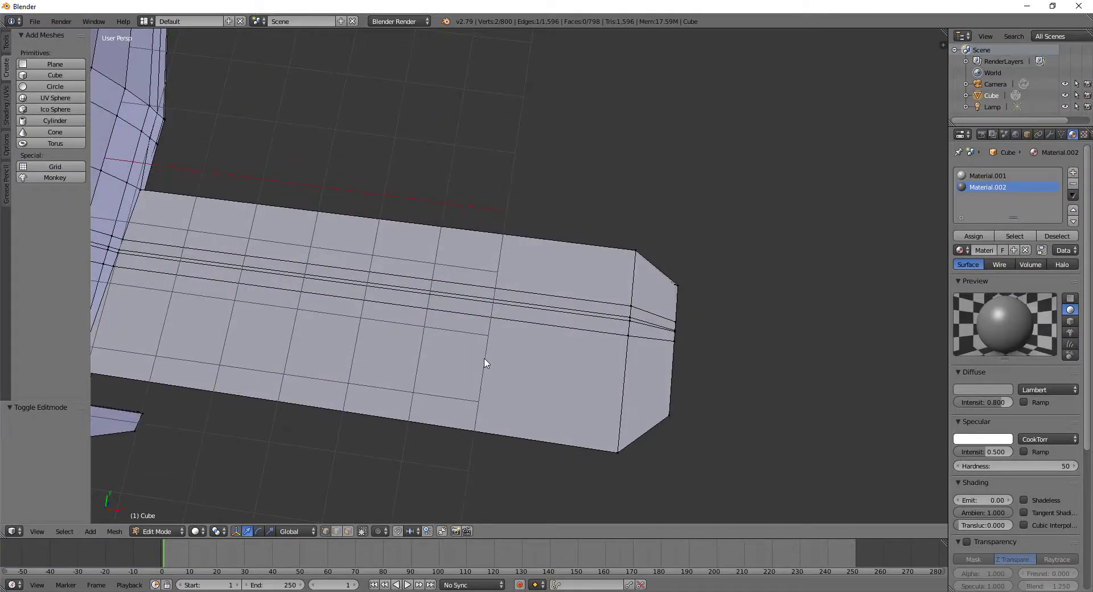
{"action": "key", "text": "ctrl+r"}
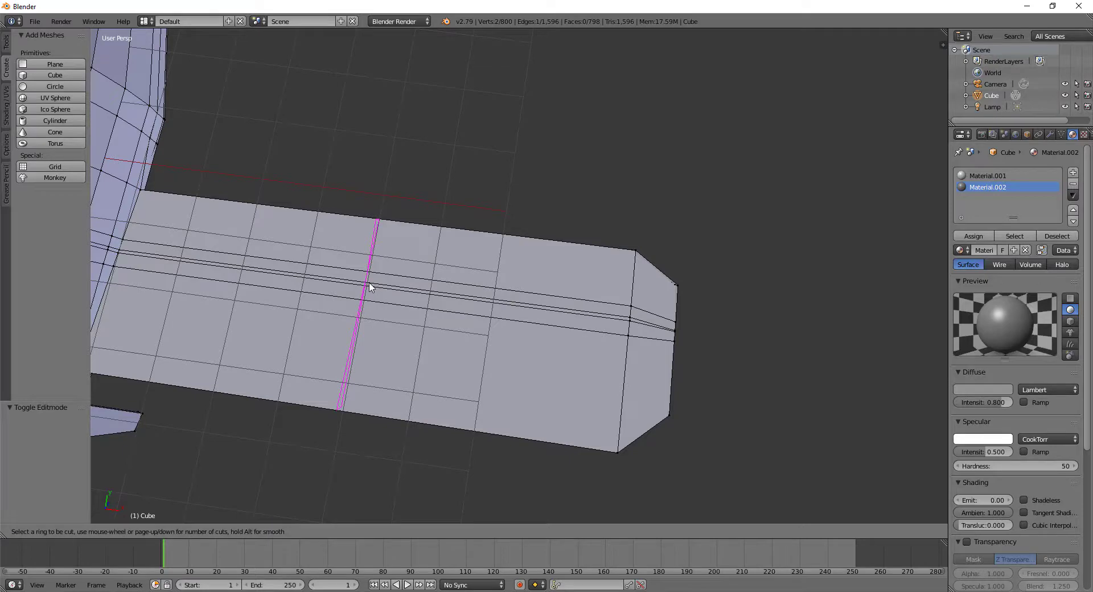
{"action": "left_click", "coordinate": [370, 287]}
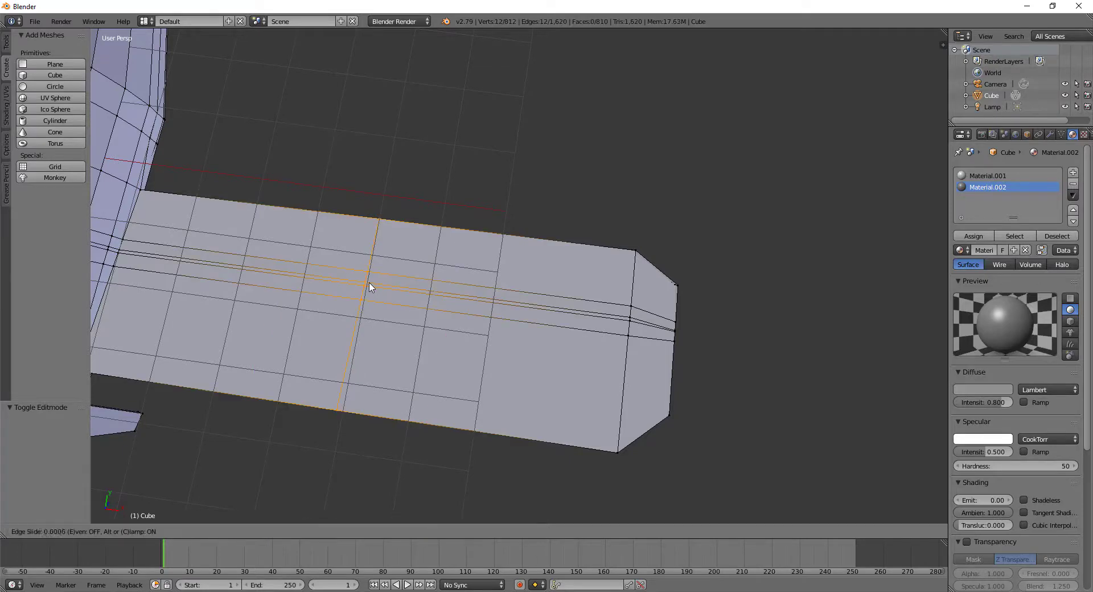
{"action": "left_click", "coordinate": [534, 315]}
{"action": "key", "text": "ctrl+r"}
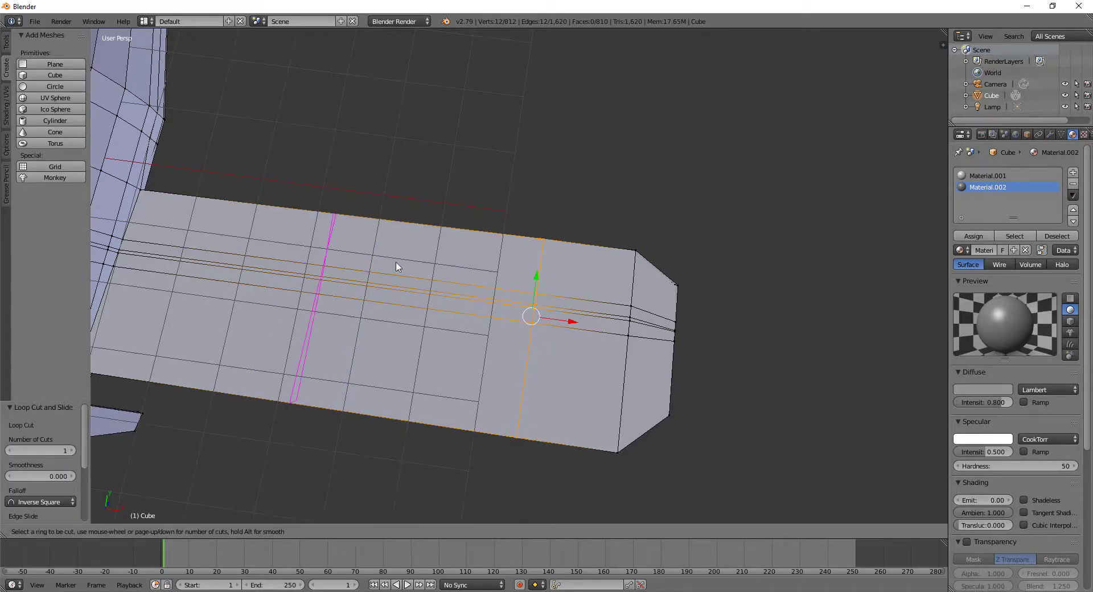
{"action": "left_click", "coordinate": [376, 246]}
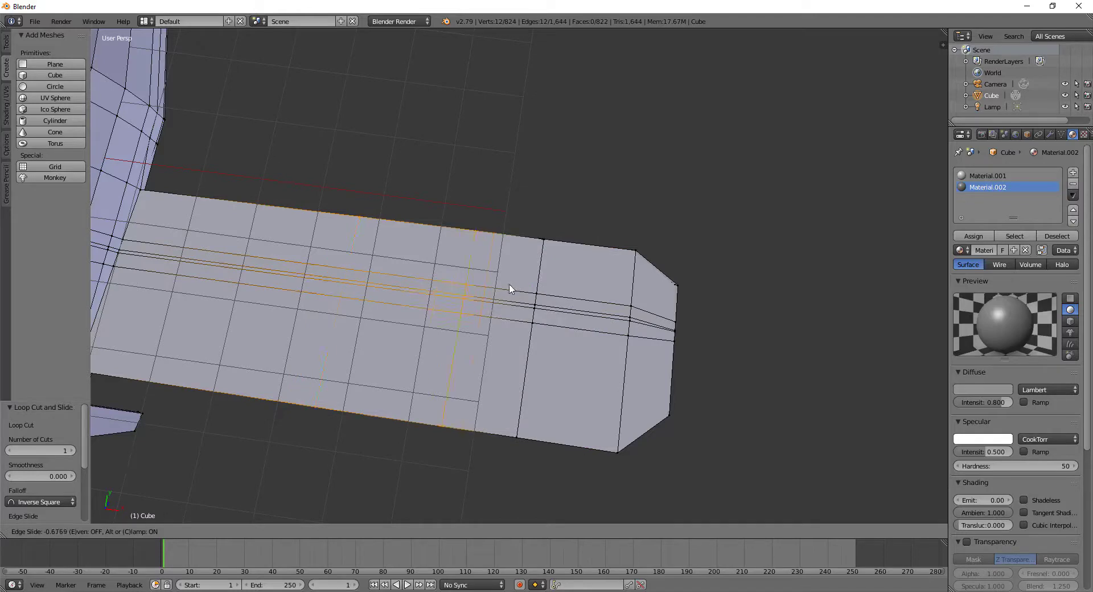
{"action": "left_click", "coordinate": [555, 308]}
Step: Add a loop near the wing tip and a lengthwise loop along the wing
{"action": "mouse_move", "coordinate": [552, 311]}
{"action": "middle_mouse_down"}
{"action": "mouse_move", "coordinate": [478, 337]}
{"action": "mouse_move", "coordinate": [528, 303]}
{"action": "mouse_move", "coordinate": [532, 332]}
{"action": "mouse_move", "coordinate": [522, 334]}
{"action": "middle_mouse_up"}
{"action": "scroll", "coordinate": [479, 337], "scroll_direction": "up", "scroll_amount": 3}
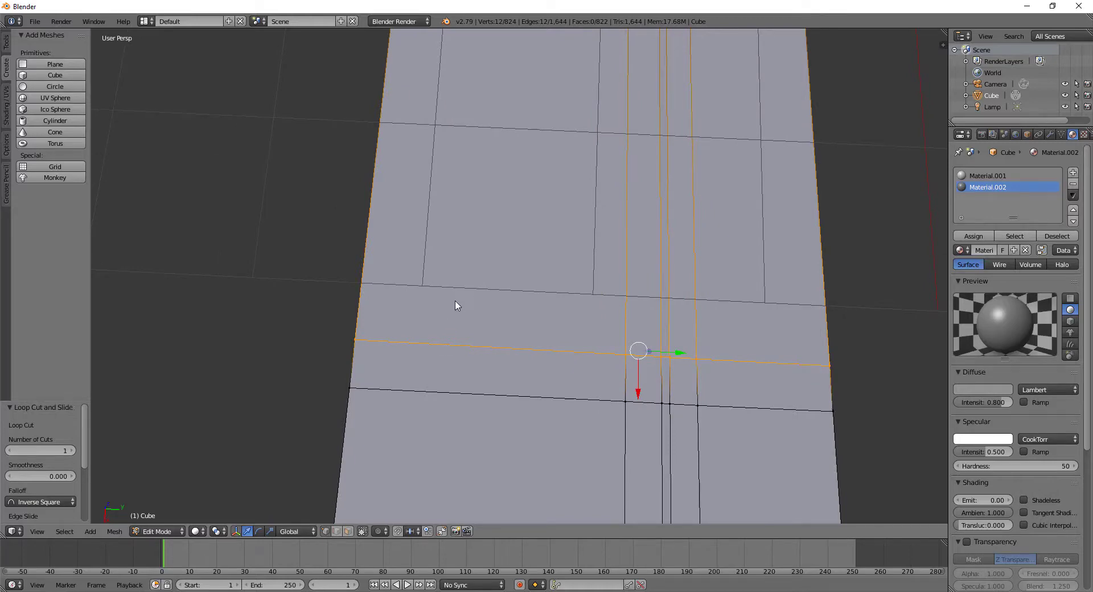
{"action": "middle_click_drag", "start_coordinate": [455, 306], "coordinate": [567, 287]}
{"action": "scroll", "coordinate": [508, 242], "scroll_direction": "down", "scroll_amount": 3}
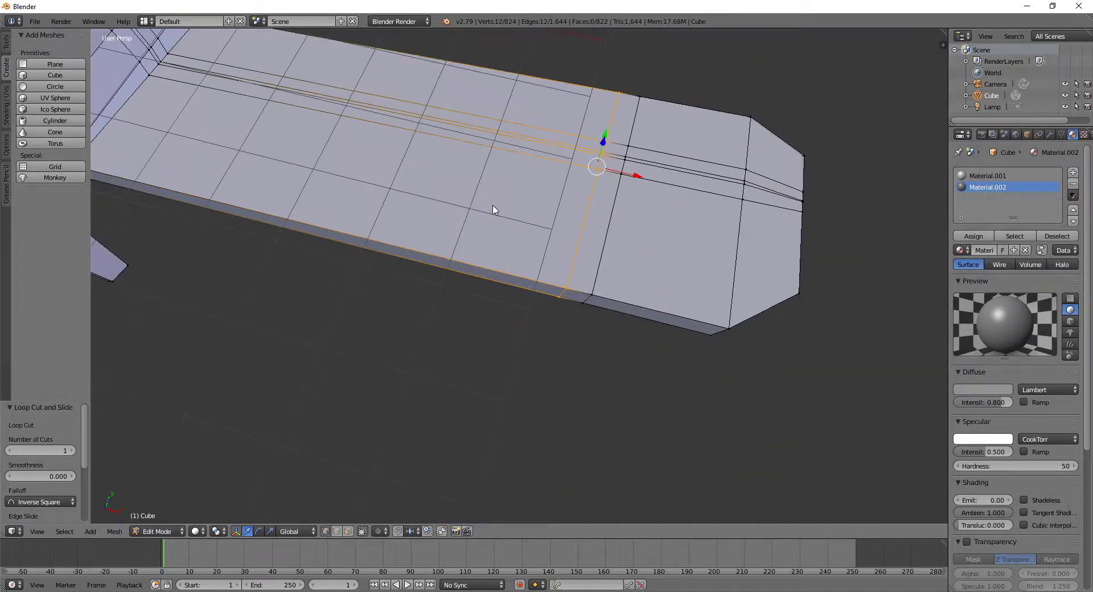
{"action": "key", "text": "ctrl+r"}
{"action": "left_click", "coordinate": [416, 119]}
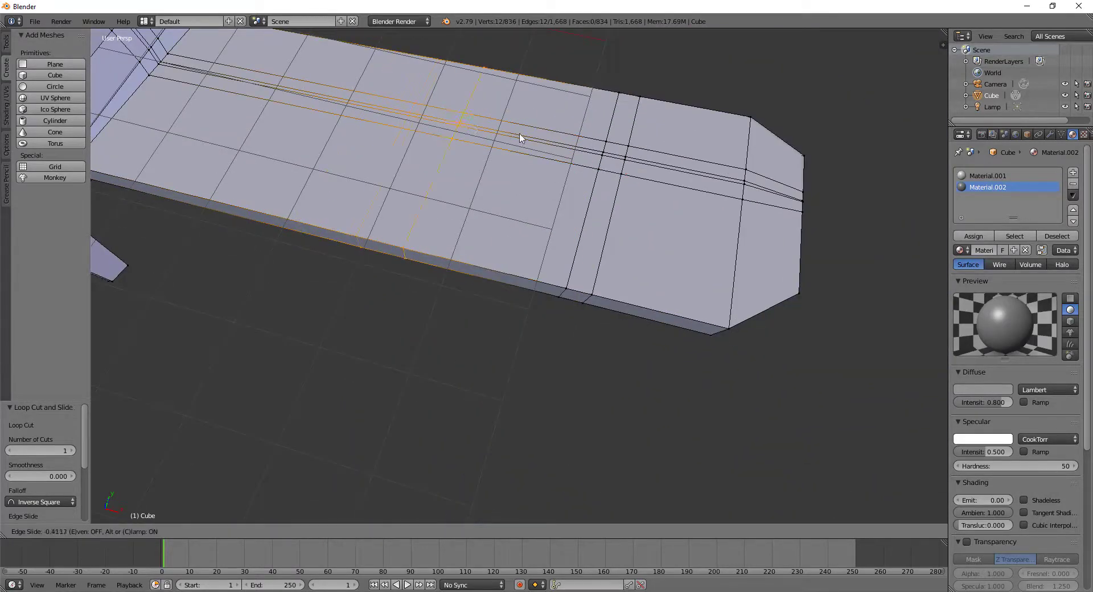
{"action": "left_click", "coordinate": [603, 169]}
{"action": "mouse_move", "coordinate": [570, 208]}
{"action": "middle_mouse_down"}
{"action": "mouse_move", "coordinate": [464, 227]}
{"action": "mouse_move", "coordinate": [501, 262]}
{"action": "mouse_move", "coordinate": [477, 287]}
{"action": "middle_mouse_up"}
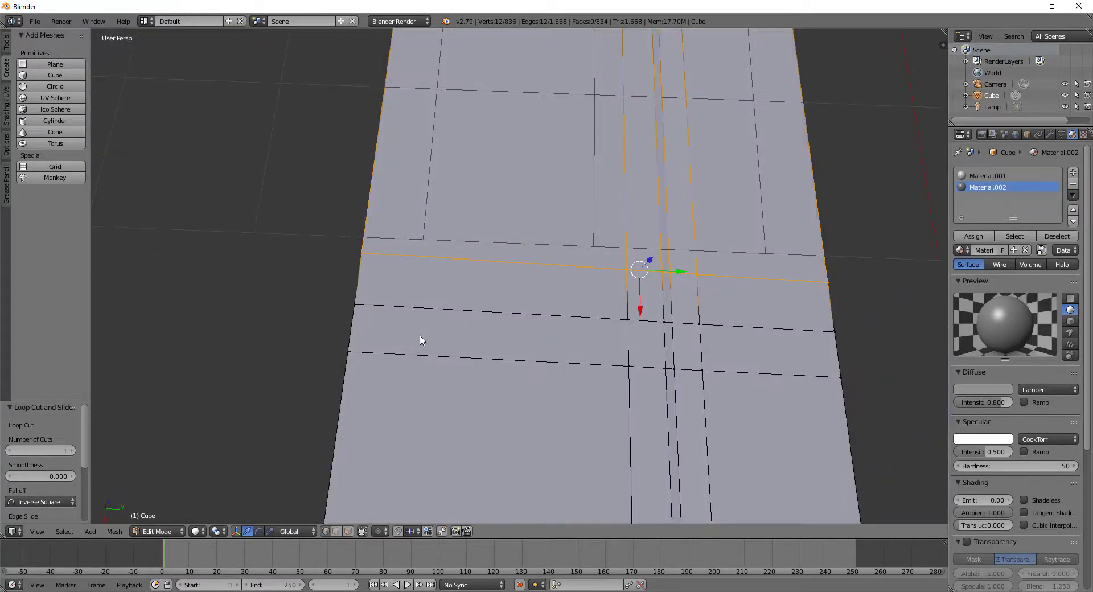
{"action": "key", "text": "ctrl+r"}
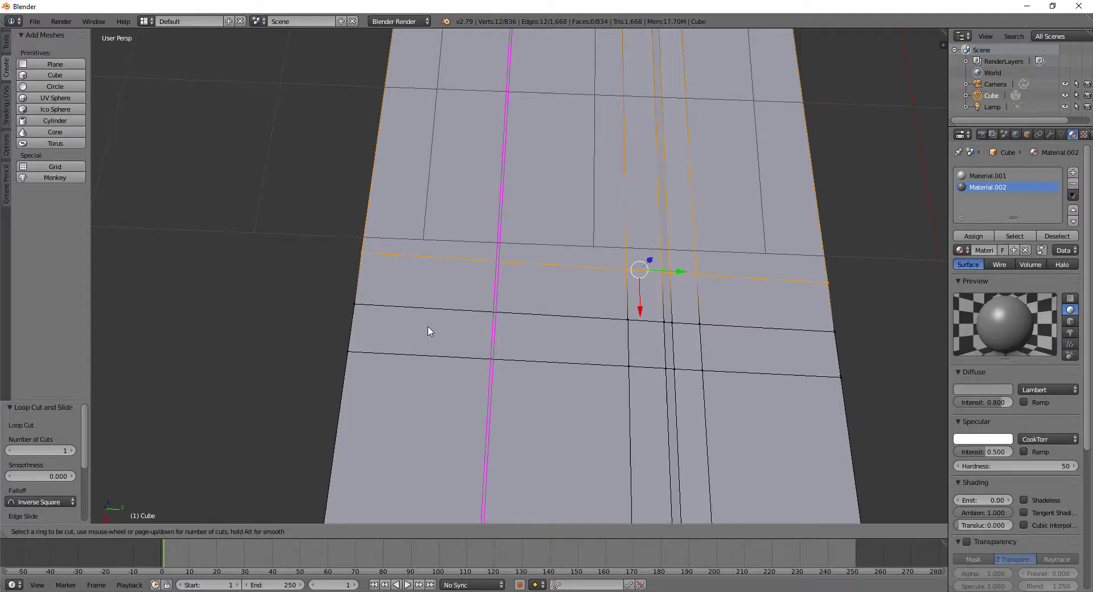
{"action": "left_click", "coordinate": [429, 332]}
{"action": "left_click", "coordinate": [381, 335]}
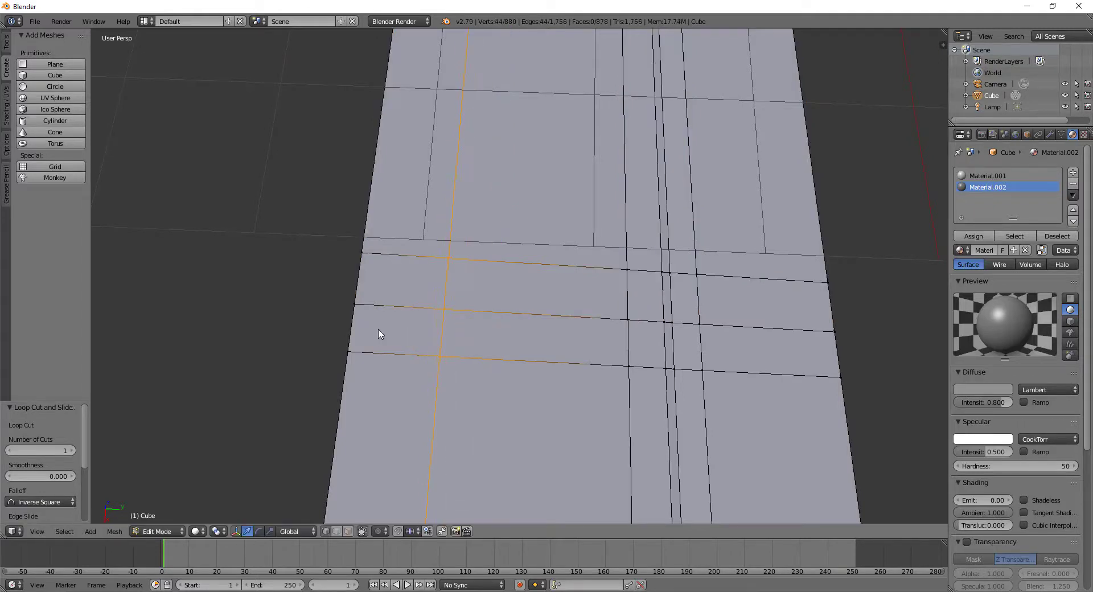
Step: Add two more lengthwise edge loops along the wing
{"action": "key", "text": "ctrl+r"}
{"action": "left_click", "coordinate": [511, 335]}
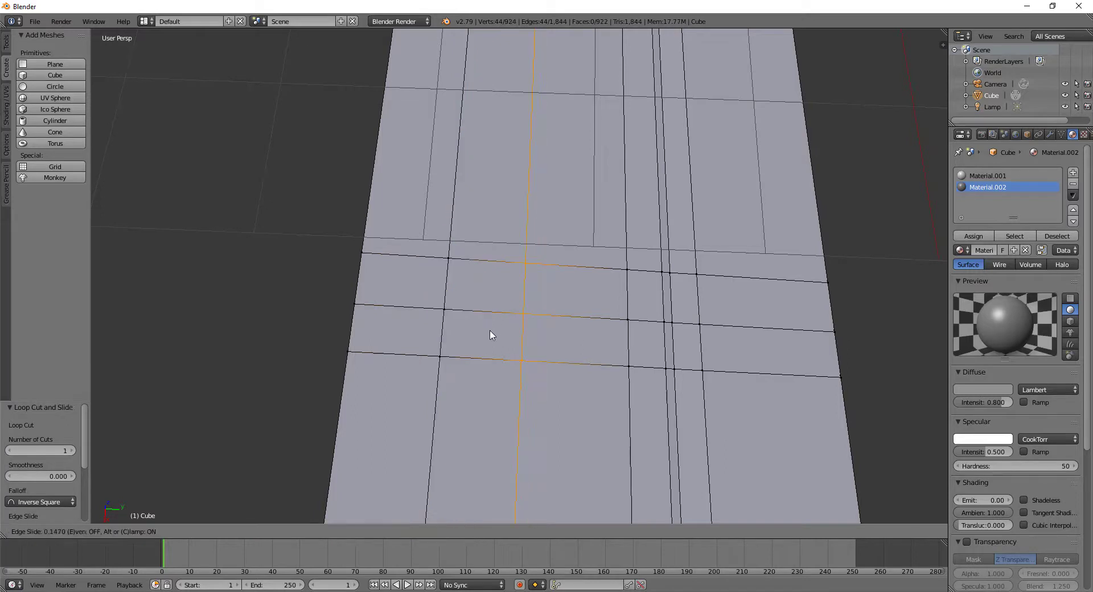
{"action": "left_click", "coordinate": [458, 329]}
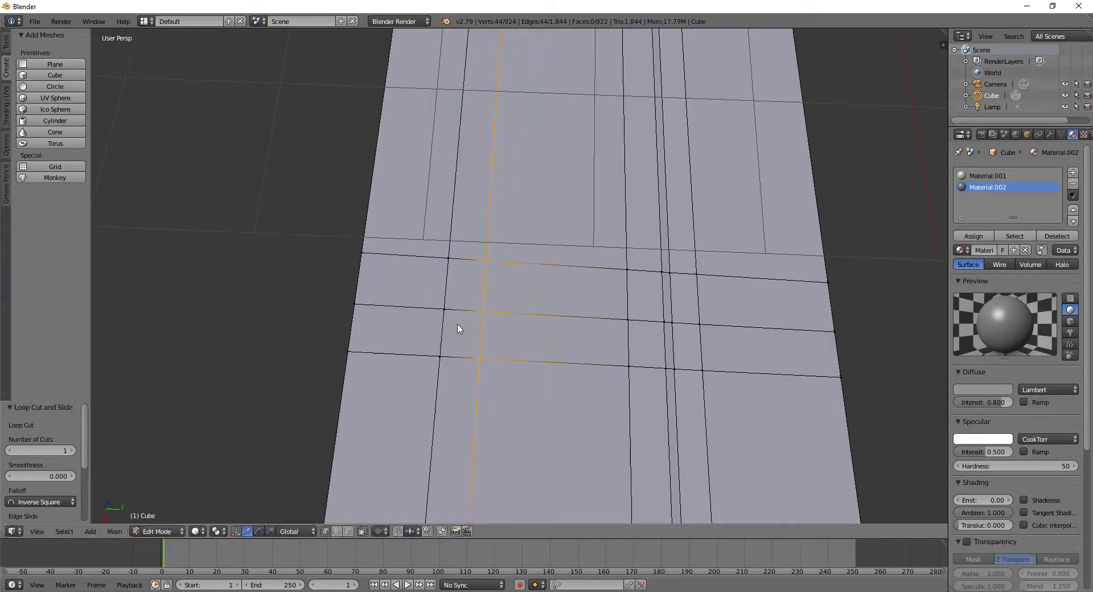
{"action": "key", "text": "ctrl+r"}
{"action": "left_click", "coordinate": [563, 331]}
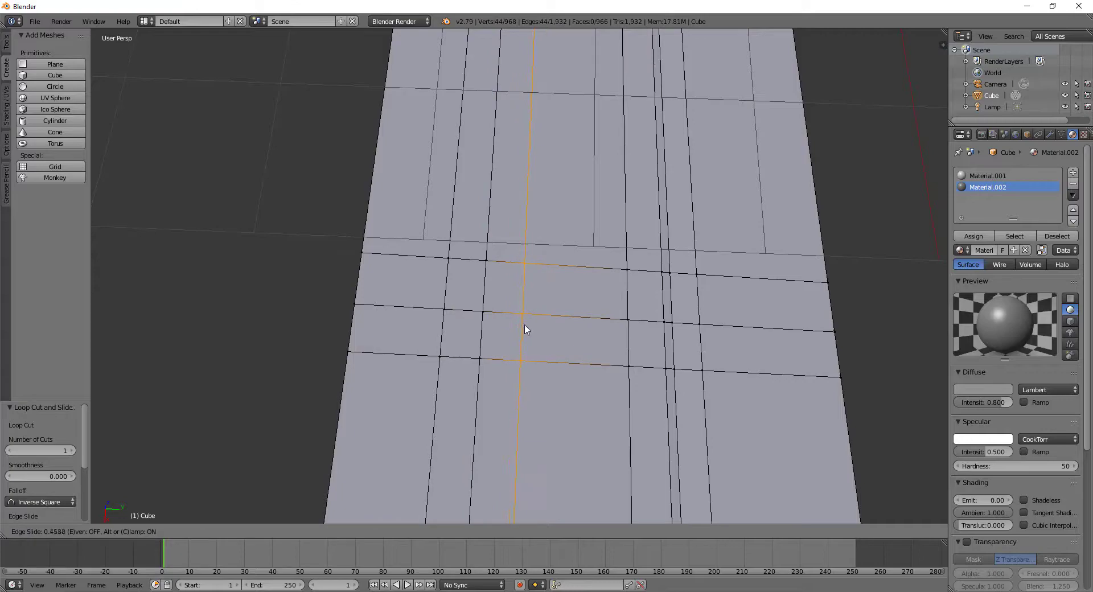
{"action": "left_click", "coordinate": [526, 329]}
{"action": "mouse_move", "coordinate": [525, 326]}
{"action": "middle_mouse_down"}
{"action": "mouse_move", "coordinate": [536, 322]}
{"action": "mouse_move", "coordinate": [463, 331]}
{"action": "mouse_move", "coordinate": [586, 274]}
{"action": "mouse_move", "coordinate": [534, 350]}
{"action": "mouse_move", "coordinate": [471, 370]}
{"action": "middle_mouse_up"}
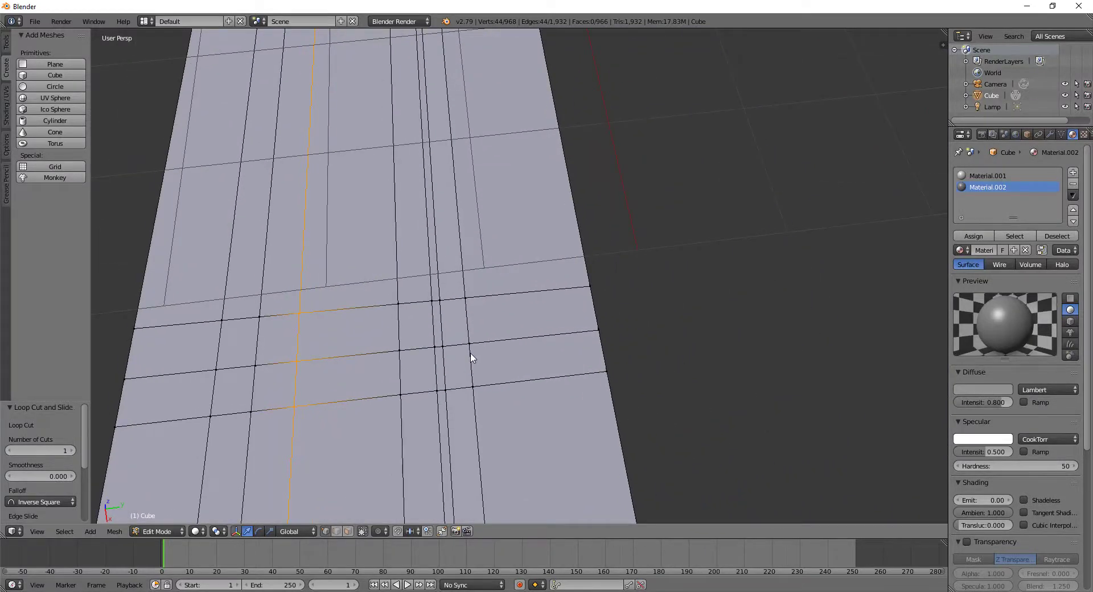
Step: Add a final lengthwise loop near the wing edge, then bring up the biplane reference photo
{"action": "key", "text": "ctrl+r"}
{"action": "left_click", "coordinate": [501, 336]}
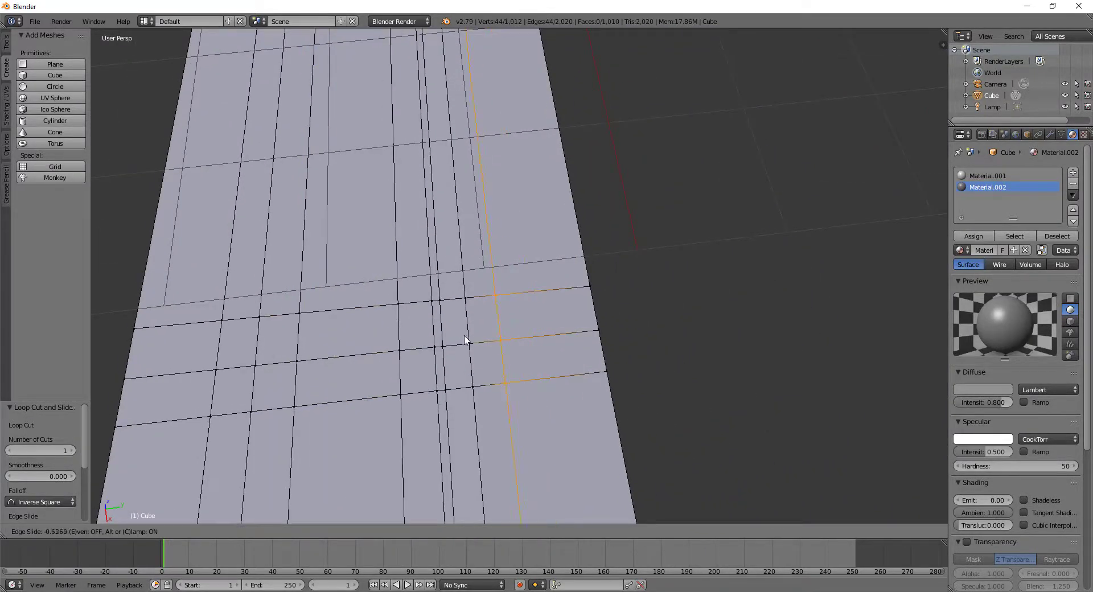
{"action": "left_click", "coordinate": [466, 341]}
{"action": "mouse_move", "coordinate": [468, 342]}
{"action": "middle_mouse_down"}
{"action": "mouse_move", "coordinate": [442, 371]}
{"action": "mouse_move", "coordinate": [564, 325]}
{"action": "mouse_move", "coordinate": [556, 345]}
{"action": "middle_mouse_up"}
{"action": "scroll", "coordinate": [499, 340], "scroll_direction": "down", "scroll_amount": 3}
{"action": "scroll", "coordinate": [546, 345], "scroll_direction": "down", "scroll_amount": 1}
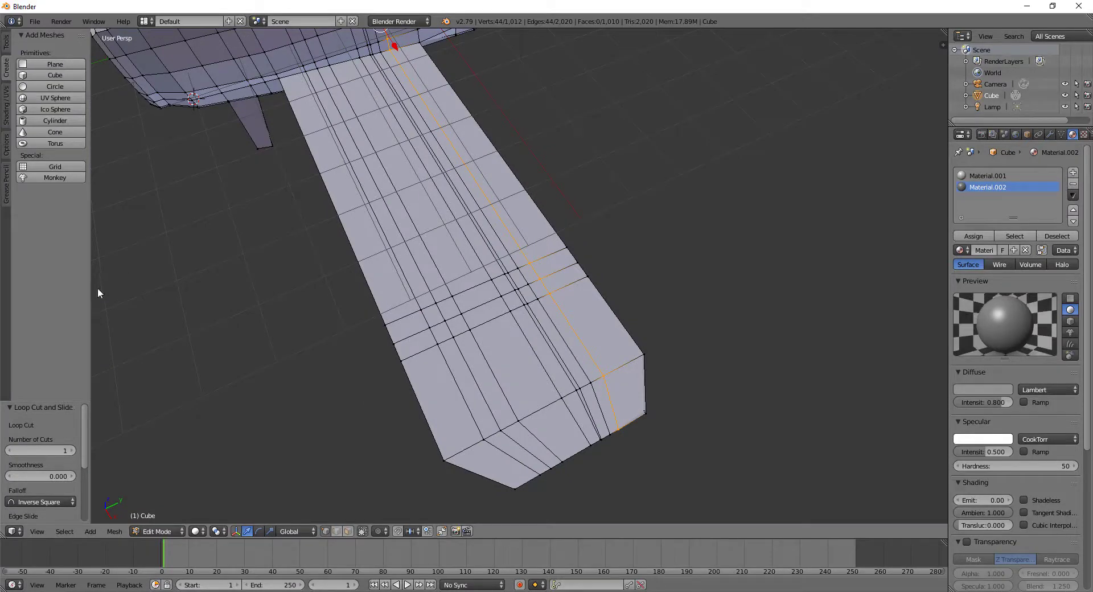
{"action": "key", "text": "alt+Tab"}
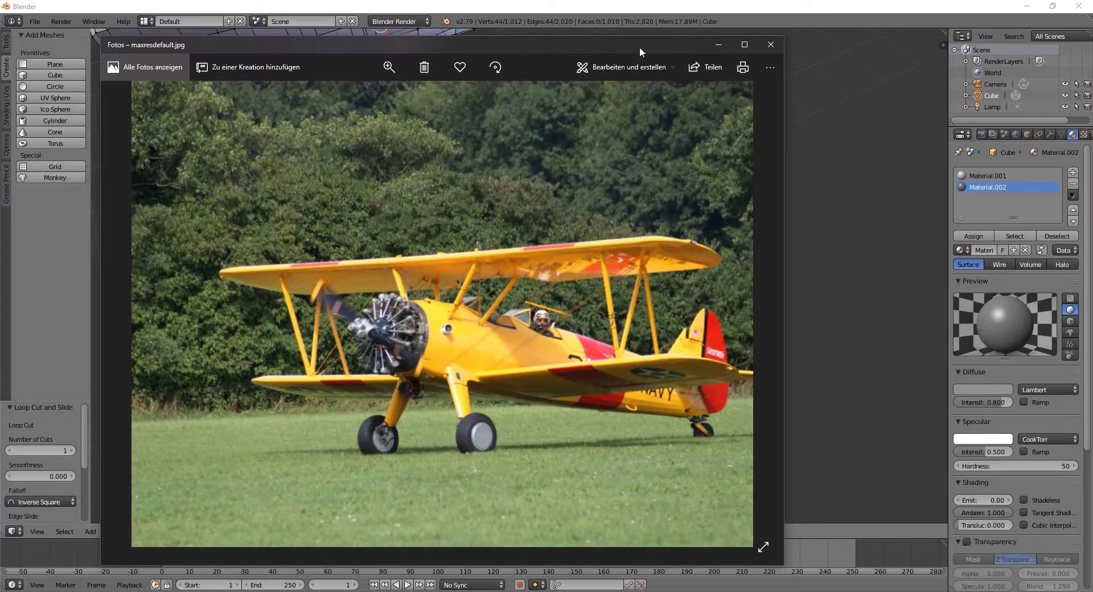
Step: Close the yellow biplane photo and view the whole loop-cut plane in Blender
{"action": "left_click", "coordinate": [719, 44]}
{"action": "scroll", "coordinate": [709, 231], "scroll_direction": "down", "scroll_amount": 5}
{"action": "mouse_move", "coordinate": [710, 231]}
{"action": "middle_mouse_down"}
{"action": "mouse_move", "coordinate": [561, 312]}
{"action": "mouse_move", "coordinate": [661, 312]}
{"action": "mouse_move", "coordinate": [698, 227]}
{"action": "mouse_move", "coordinate": [501, 365]}
{"action": "mouse_move", "coordinate": [261, 361]}
{"action": "mouse_move", "coordinate": [319, 391]}
{"action": "mouse_move", "coordinate": [349, 374]}
{"action": "mouse_move", "coordinate": [468, 381]}
{"action": "mouse_move", "coordinate": [452, 295]}
{"action": "mouse_move", "coordinate": [463, 319]}
{"action": "mouse_move", "coordinate": [452, 312]}
{"action": "middle_mouse_up"}
{"action": "scroll", "coordinate": [478, 359], "scroll_direction": "up", "scroll_amount": 3}
{"action": "scroll", "coordinate": [451, 313], "scroll_direction": "up", "scroll_amount": 3}
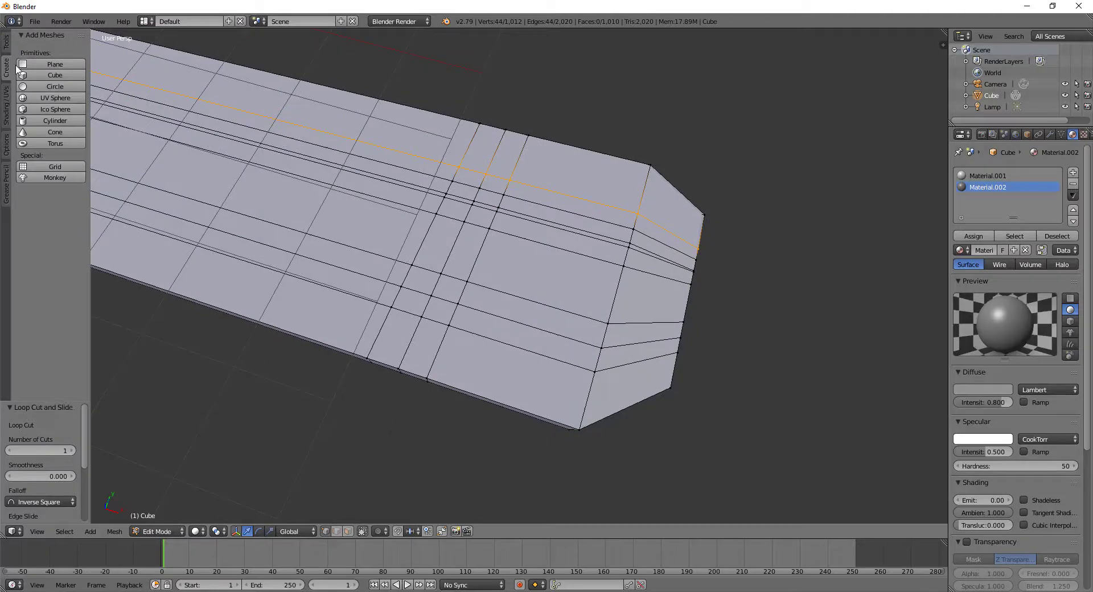
Step: Add a circle mesh with 8 vertices to the wing
{"action": "left_click", "coordinate": [56, 86]}
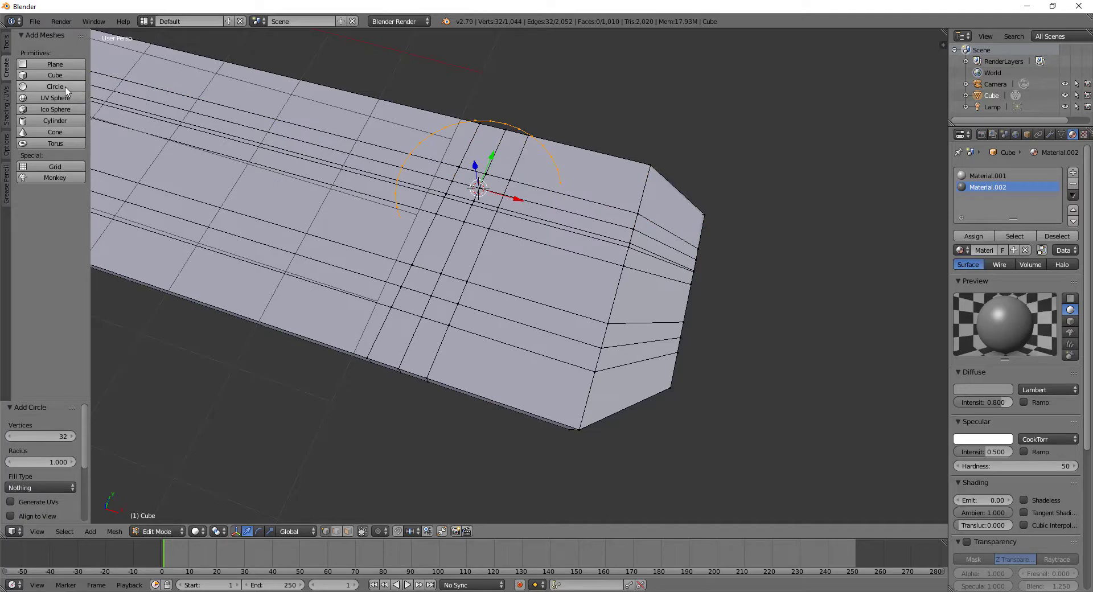
{"action": "left_click", "coordinate": [38, 436]}
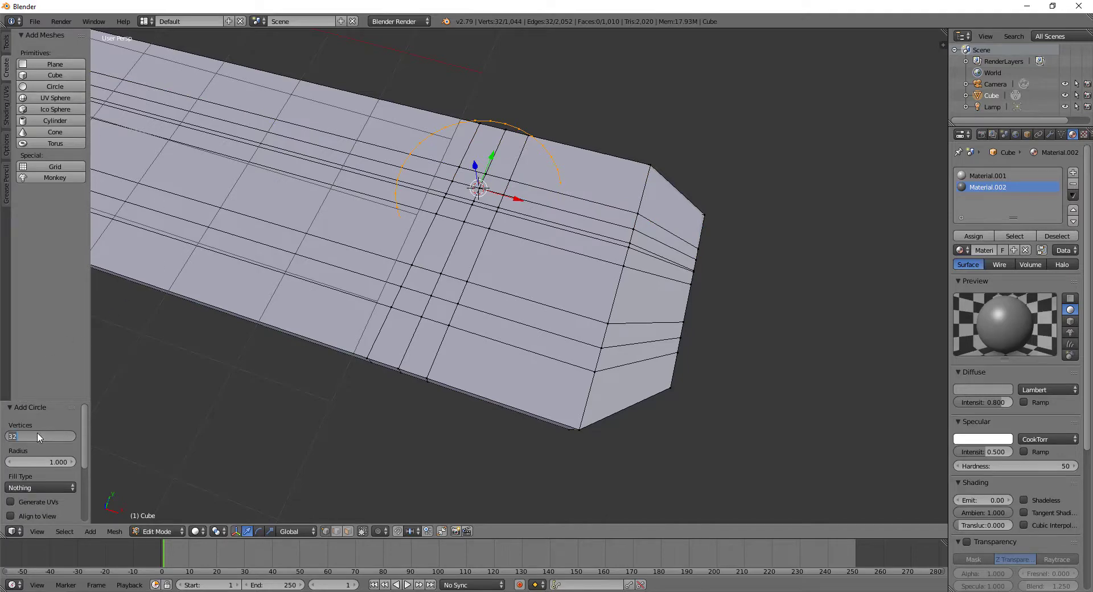
{"action": "type", "text": "8"}
{"action": "key", "text": "Return"}
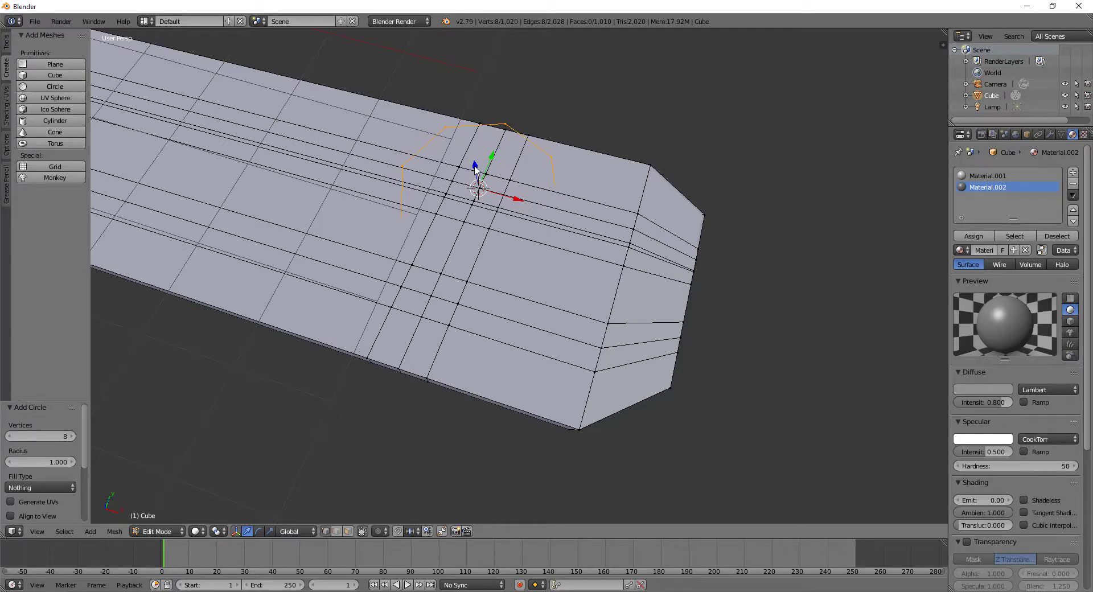
Step: Move the circle along Z, shrink it to about a fifth, and drop it onto the wing
{"action": "left_click_drag", "start_coordinate": [475, 169], "coordinate": [529, 239]}
{"action": "key", "text": "s"}
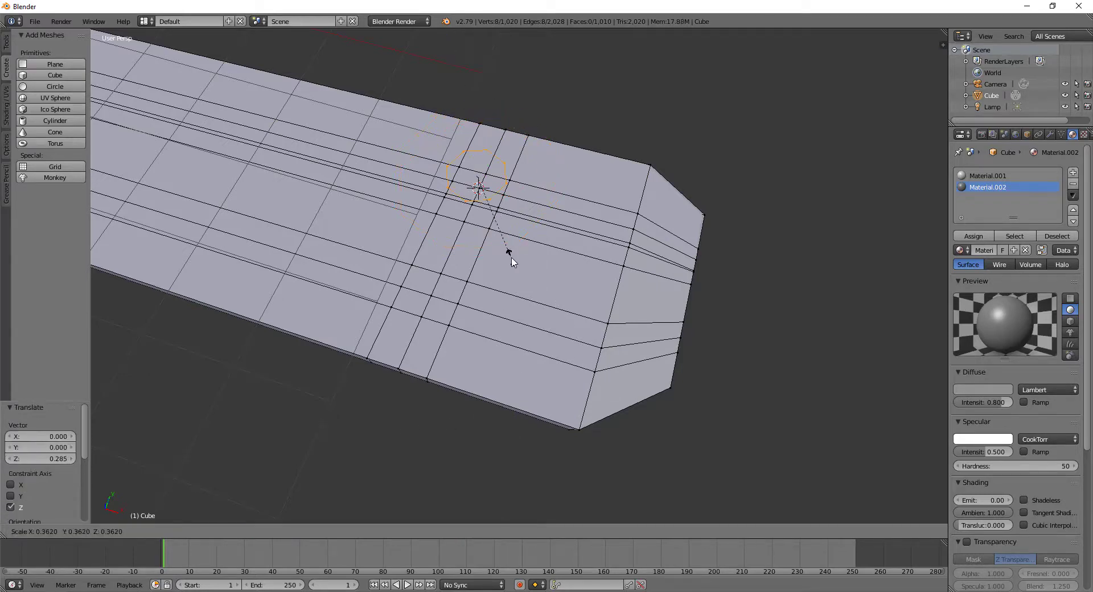
{"action": "left_click", "coordinate": [500, 212]}
{"action": "scroll", "coordinate": [574, 390], "scroll_direction": "up", "scroll_amount": 5}
{"action": "scroll", "coordinate": [484, 312], "scroll_direction": "down", "scroll_amount": 3}
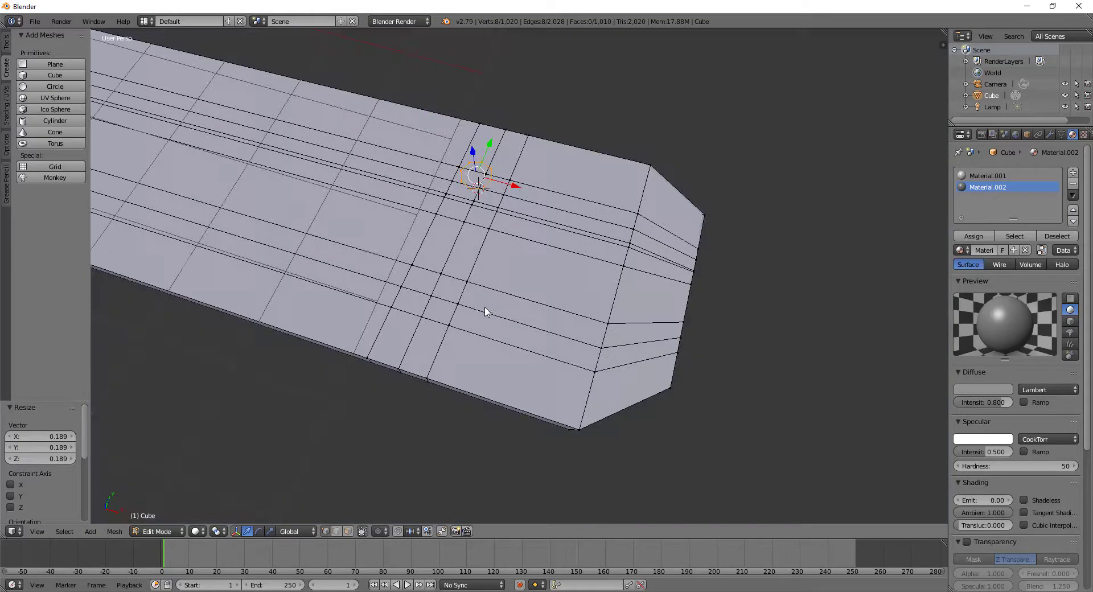
{"action": "scroll", "coordinate": [487, 306], "scroll_direction": "up", "scroll_amount": 1}
{"action": "key", "text": "g"}
{"action": "left_click", "coordinate": [519, 240]}
Step: Refine the circle's placement: shift it along Y, scale to 0.757, nudge along X
{"action": "mouse_move", "coordinate": [519, 241]}
{"action": "middle_mouse_down"}
{"action": "mouse_move", "coordinate": [500, 261]}
{"action": "mouse_move", "coordinate": [704, 263]}
{"action": "mouse_move", "coordinate": [667, 260]}
{"action": "mouse_move", "coordinate": [796, 251]}
{"action": "mouse_move", "coordinate": [644, 234]}
{"action": "mouse_move", "coordinate": [693, 215]}
{"action": "mouse_move", "coordinate": [631, 296]}
{"action": "middle_mouse_up"}
{"action": "key", "text": "KP_Decimal"}
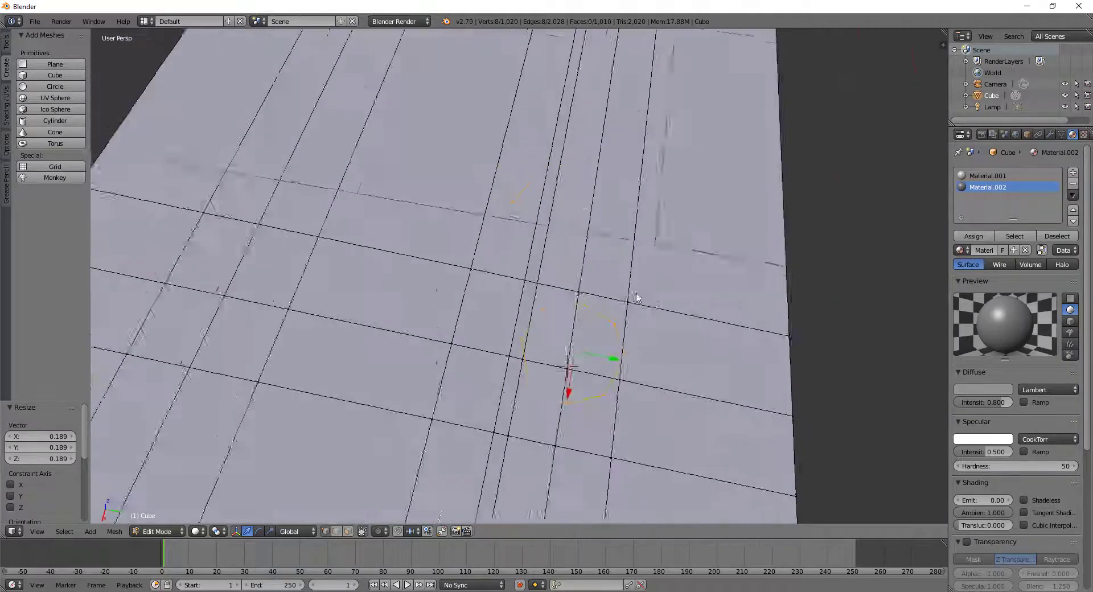
{"action": "key", "text": "g"}
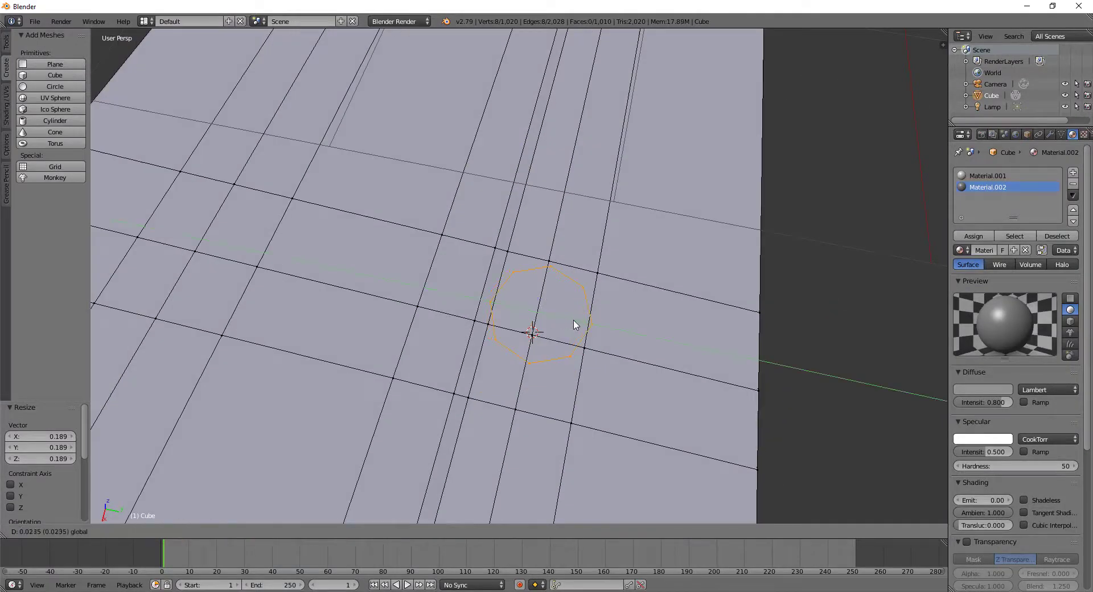
{"action": "key", "text": "y"}
{"action": "left_click", "coordinate": [651, 380]}
{"action": "key", "text": "s"}
{"action": "left_click", "coordinate": [632, 359]}
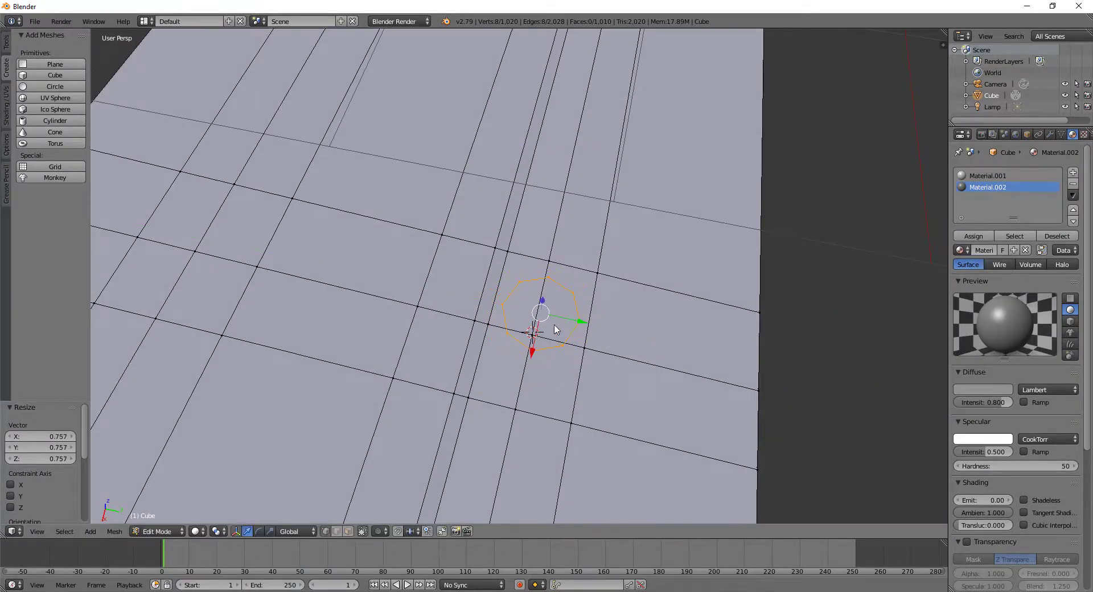
{"action": "left_click_drag", "start_coordinate": [532, 353], "coordinate": [530, 363]}
{"action": "left_click", "coordinate": [528, 364]}
Step: Select the nine grid vertices enclosing the circle on the wing surface
{"action": "right_click", "coordinate": [511, 257]}
{"action": "right_click", "coordinate": [537, 262], "text": "shift"}
{"action": "right_click", "coordinate": [598, 275], "text": "shift"}
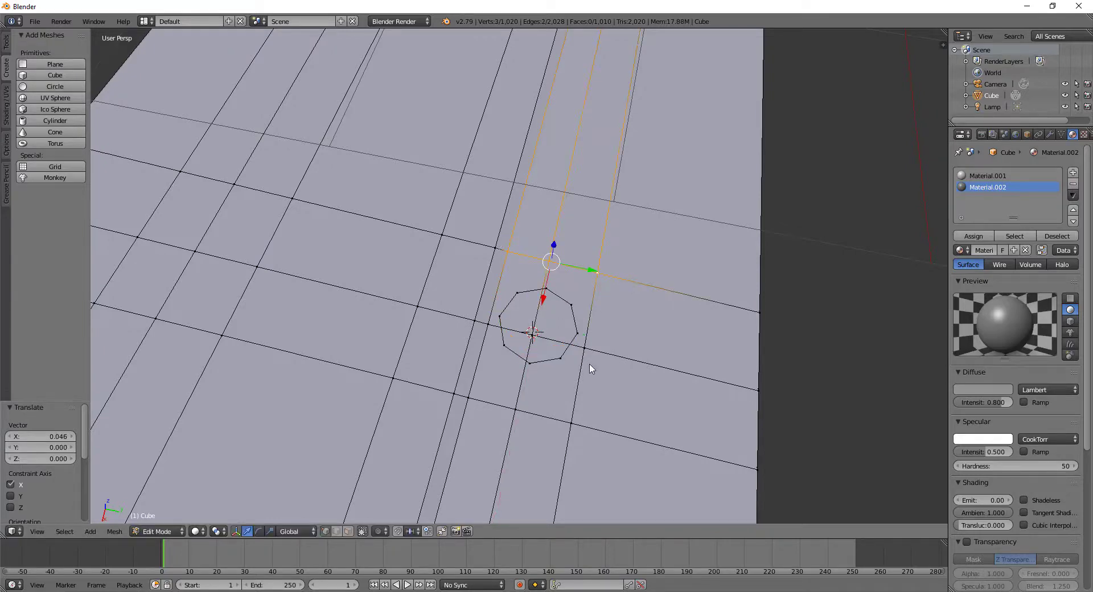
{"action": "right_click", "coordinate": [586, 350], "text": "shift"}
{"action": "right_click", "coordinate": [536, 338], "text": "shift"}
{"action": "right_click", "coordinate": [488, 327], "text": "shift"}
{"action": "right_click", "coordinate": [469, 397], "text": "shift"}
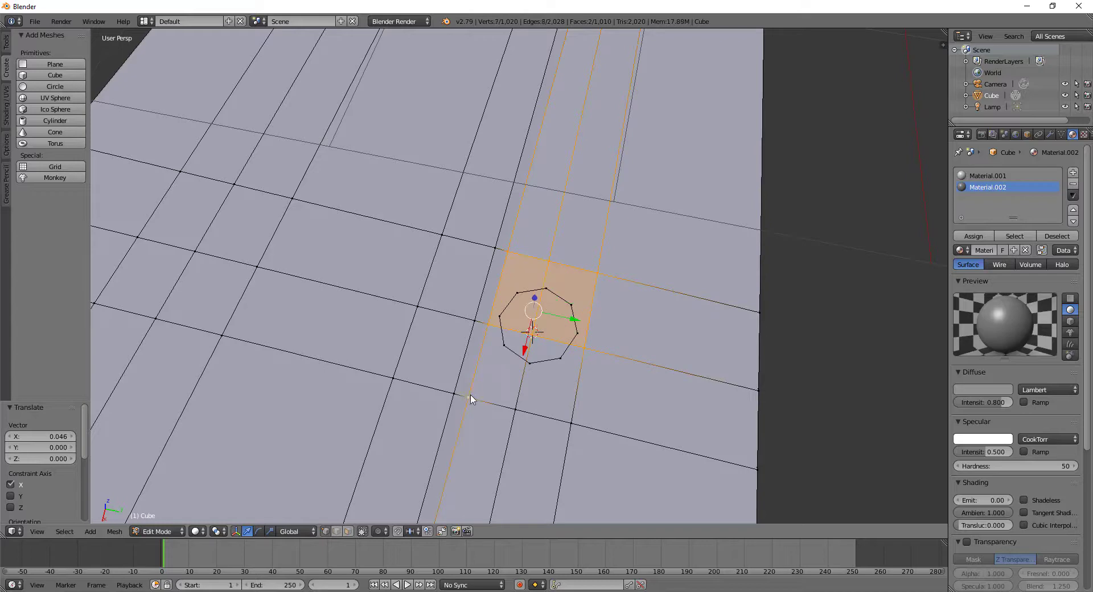
{"action": "right_click", "coordinate": [517, 412], "text": "shift"}
{"action": "right_click", "coordinate": [572, 424], "text": "shift"}
Step: Delete the faces around the circle and fill the first face joining ring to grid
{"action": "key", "text": "x"}
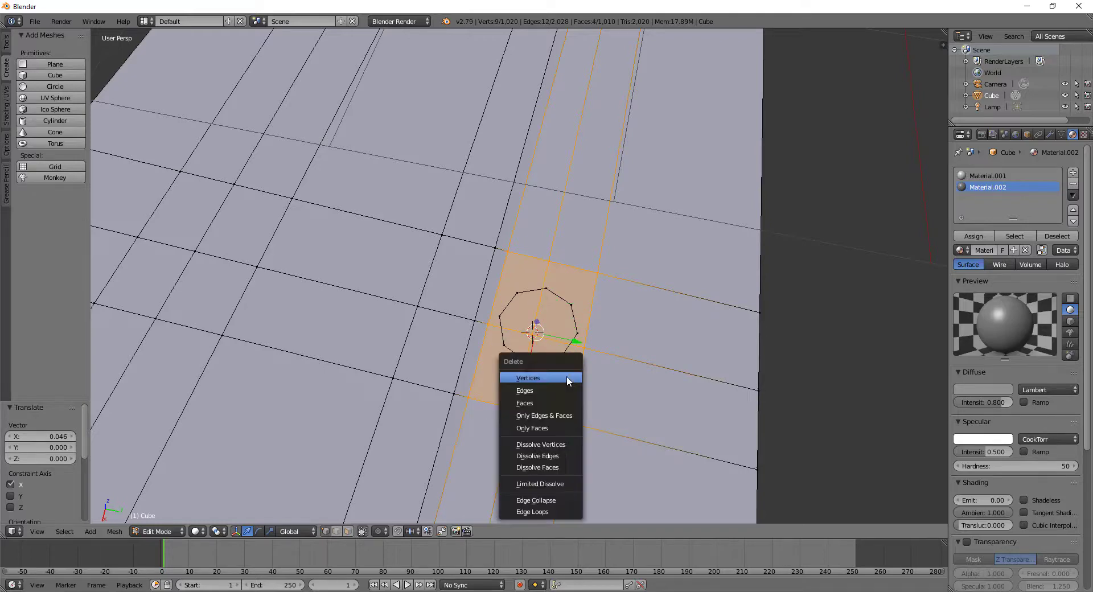
{"action": "left_click", "coordinate": [563, 403]}
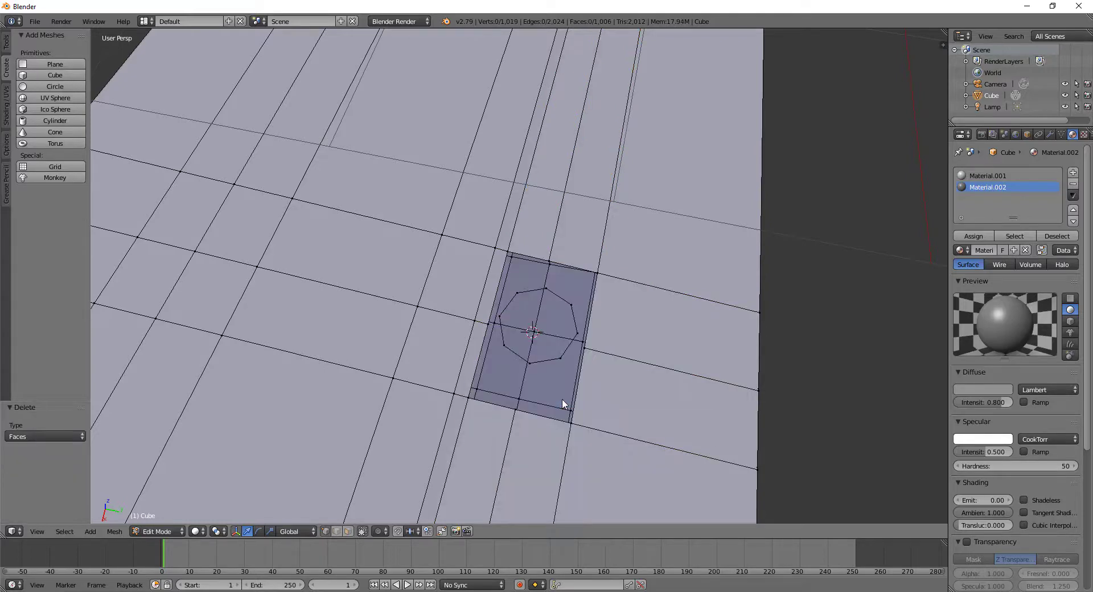
{"action": "right_click", "coordinate": [546, 291], "text": "shift"}
{"action": "right_click", "coordinate": [551, 261], "text": "shift"}
{"action": "right_click", "coordinate": [509, 251], "text": "shift"}
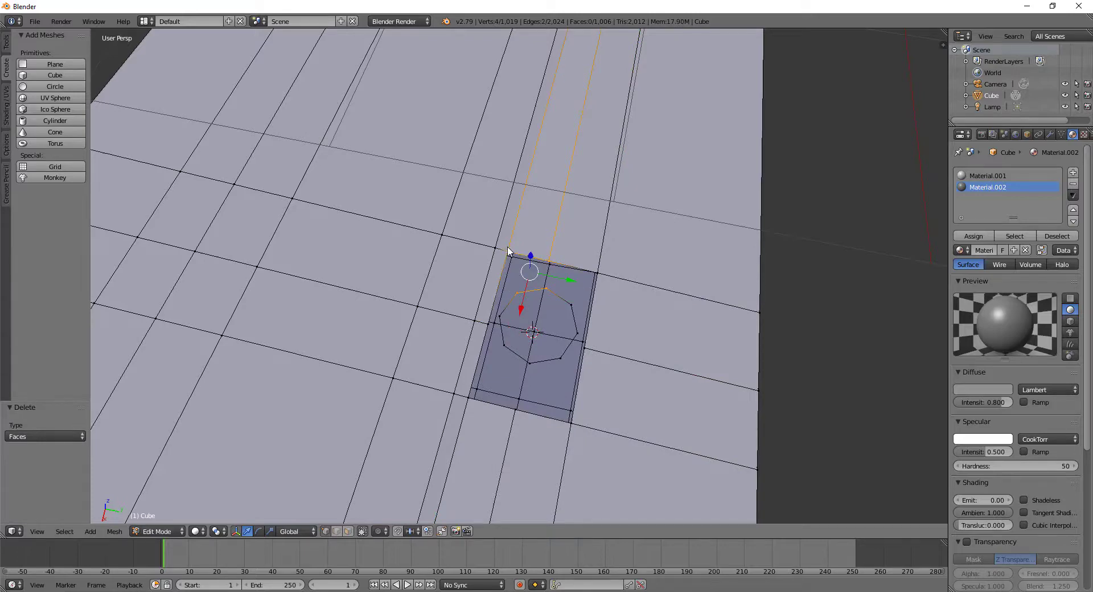
{"action": "key", "text": "f"}
Step: Fill two faces between the ring and the hole's top-right corner
{"action": "right_click", "coordinate": [552, 262]}
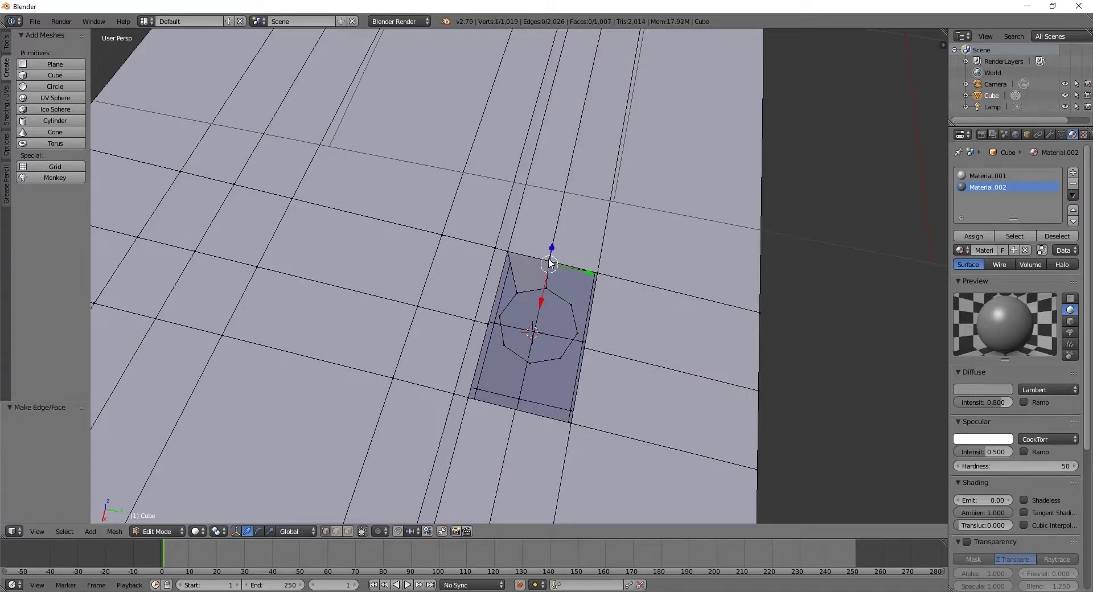
{"action": "right_click", "coordinate": [604, 279], "text": "shift"}
{"action": "right_click", "coordinate": [568, 306], "text": "shift"}
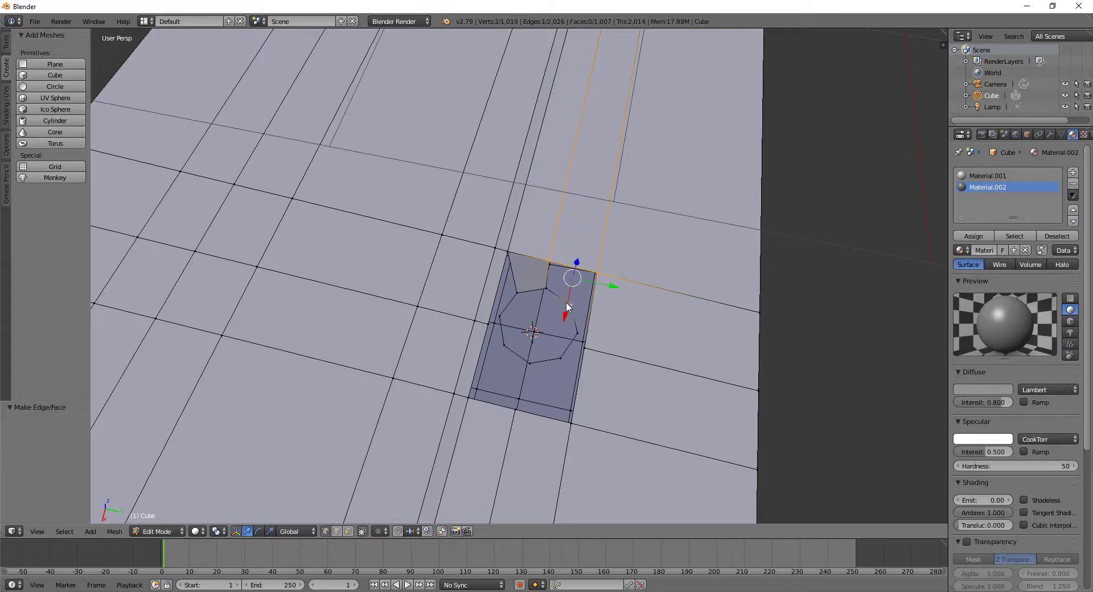
{"action": "key", "text": "f"}
{"action": "right_click", "coordinate": [605, 265]}
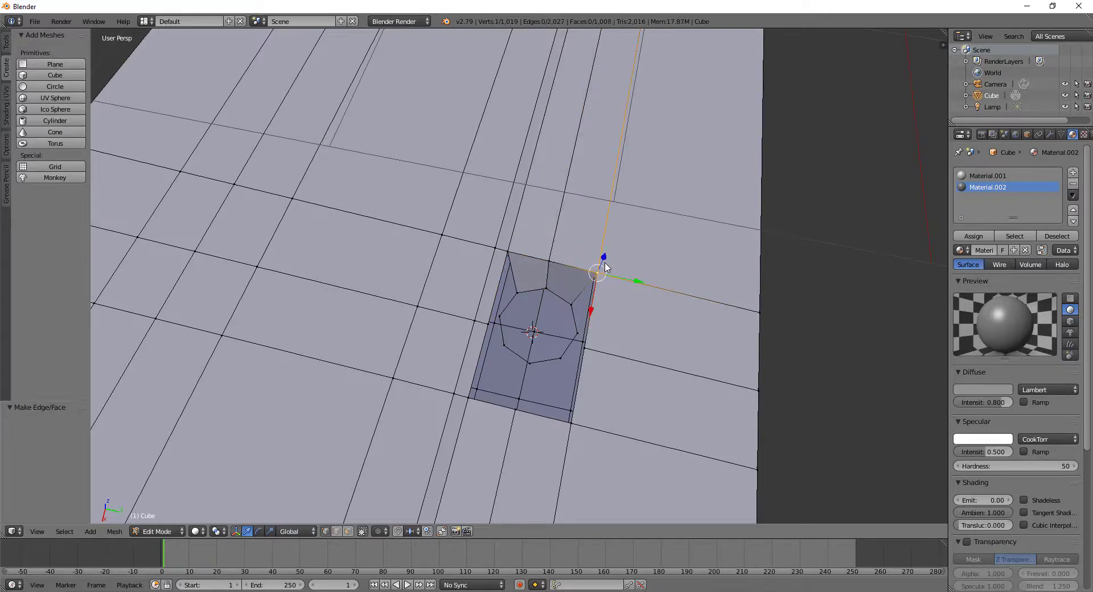
{"action": "right_click", "coordinate": [589, 354], "text": "shift"}
{"action": "right_click", "coordinate": [569, 301], "text": "shift"}
{"action": "right_click", "coordinate": [568, 314], "text": "shift"}
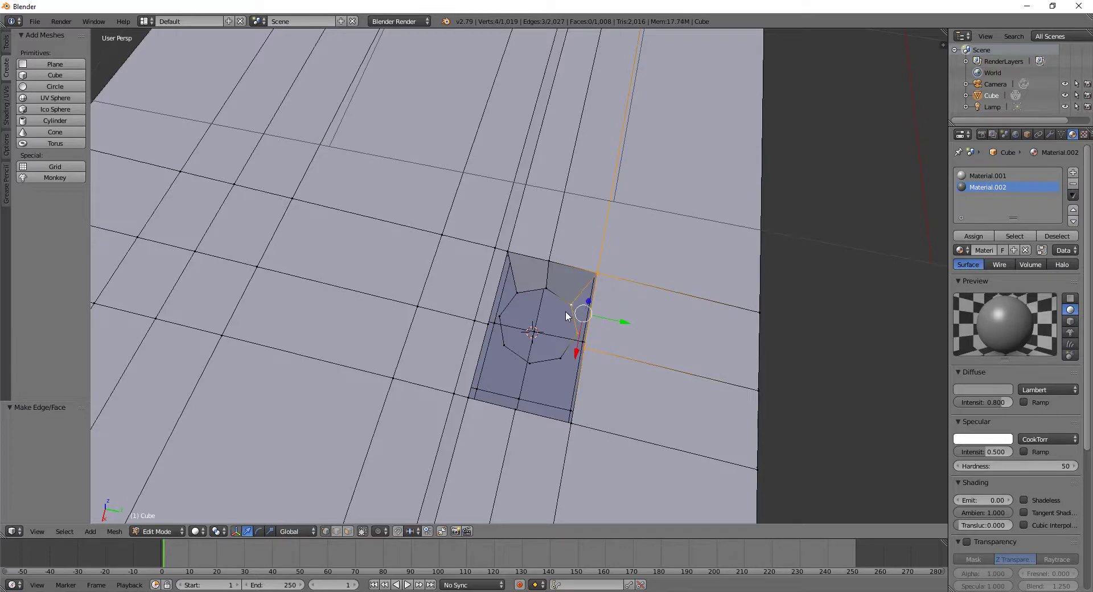
{"action": "key", "text": "f"}
Step: Fill three more faces along the right and lower side of the ring
{"action": "right_click", "coordinate": [578, 329]}
{"action": "right_click", "coordinate": [588, 353], "text": "shift"}
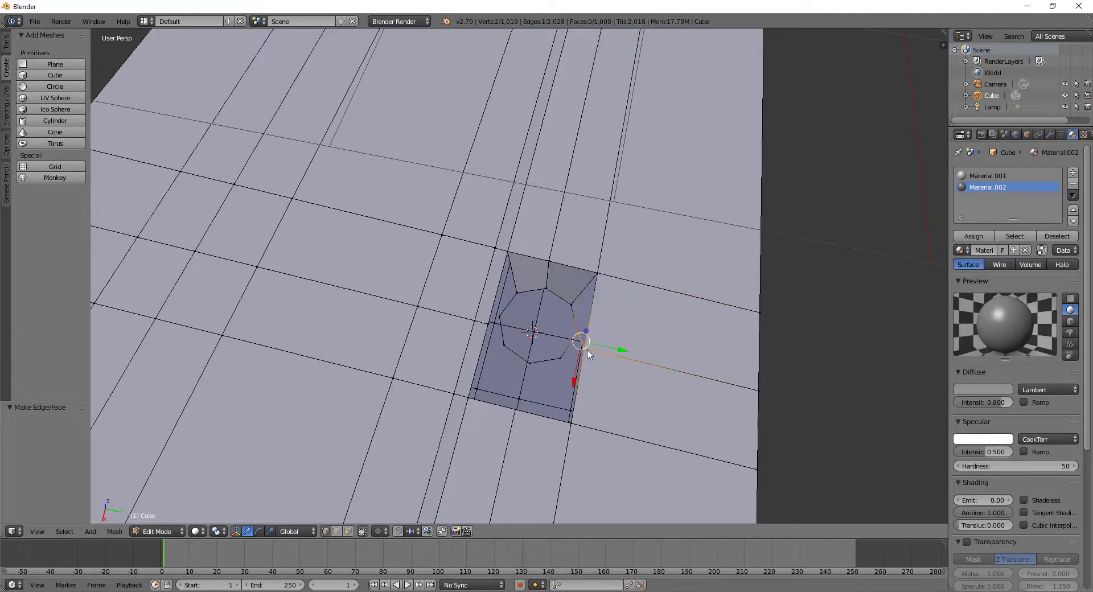
{"action": "key", "text": "f"}
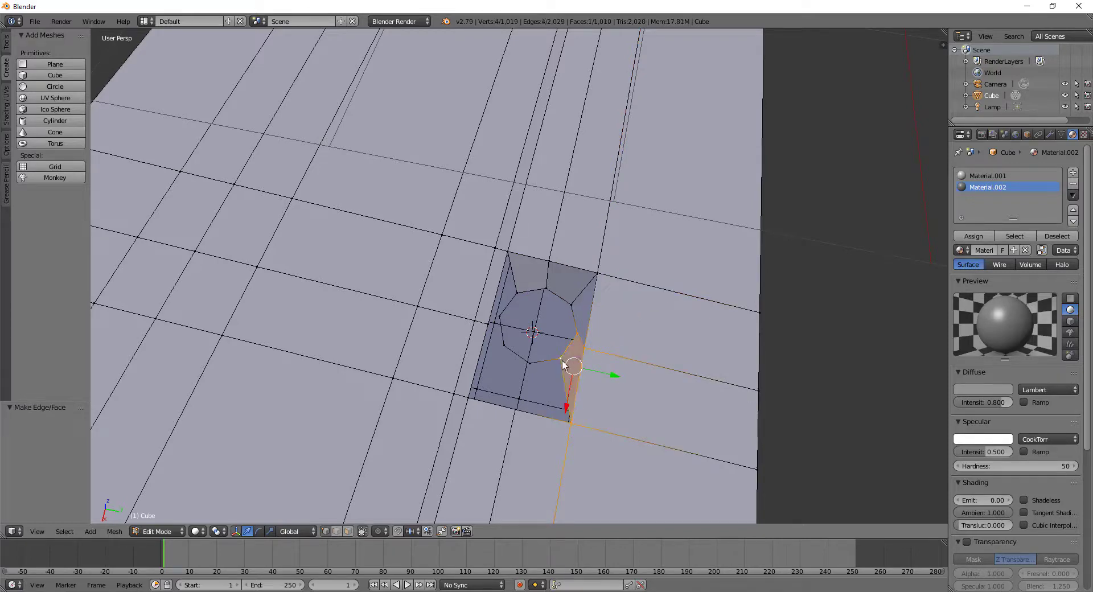
{"action": "right_click", "coordinate": [562, 360]}
{"action": "right_click", "coordinate": [572, 426], "text": "shift"}
{"action": "right_click", "coordinate": [517, 411], "text": "shift"}
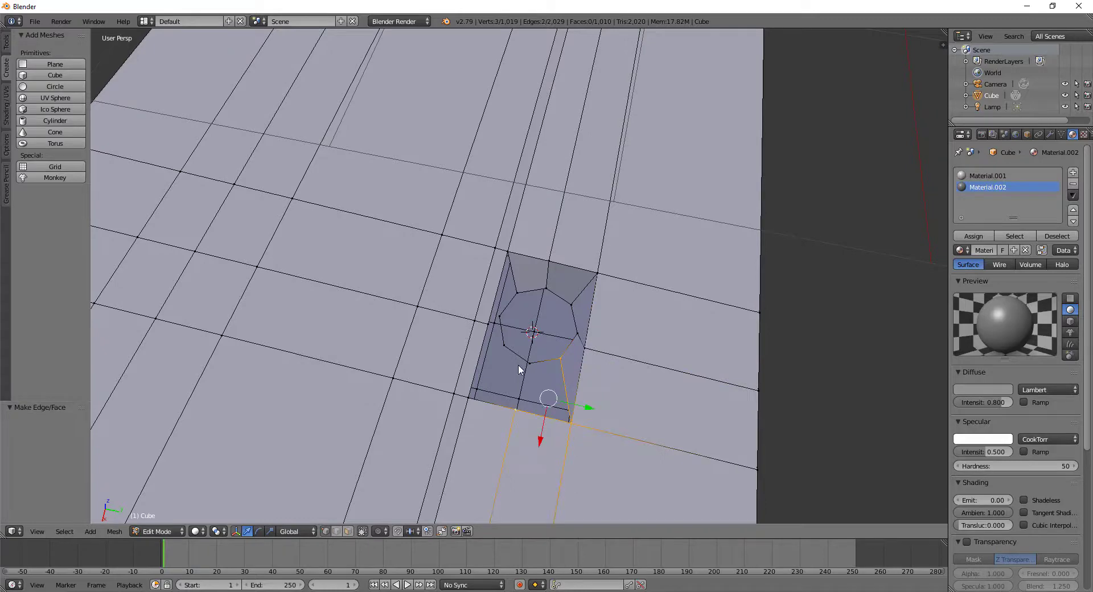
{"action": "right_click", "coordinate": [527, 363], "text": "shift"}
{"action": "key", "text": "f"}
{"action": "right_click", "coordinate": [520, 391]}
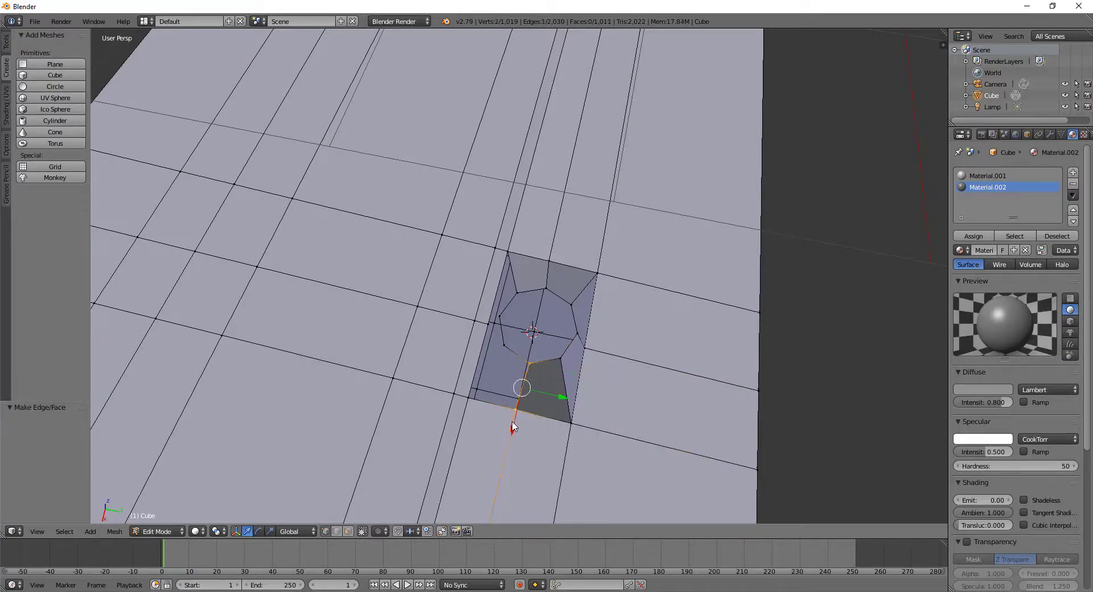
{"action": "right_click", "coordinate": [469, 398], "text": "shift"}
{"action": "right_click", "coordinate": [504, 343], "text": "shift"}
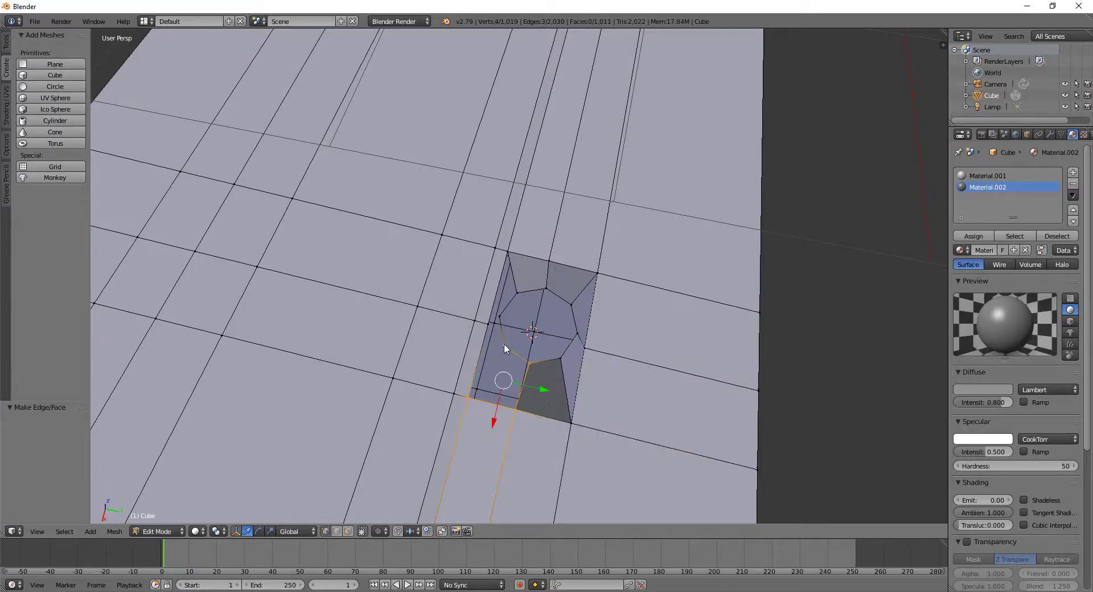
{"action": "key", "text": "f"}
Step: Fill the last two faces on the ring's left side and view the ring side-on
{"action": "right_click", "coordinate": [493, 361]}
{"action": "right_click", "coordinate": [488, 323], "text": "shift"}
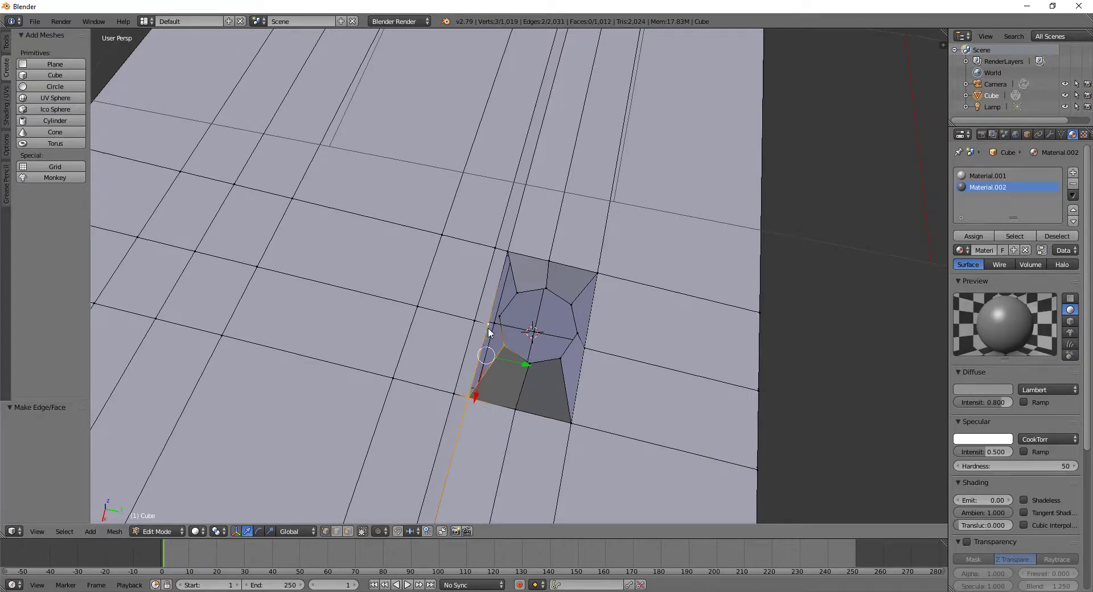
{"action": "right_click", "coordinate": [499, 315], "text": "shift"}
{"action": "key", "text": "f"}
{"action": "right_click", "coordinate": [488, 326]}
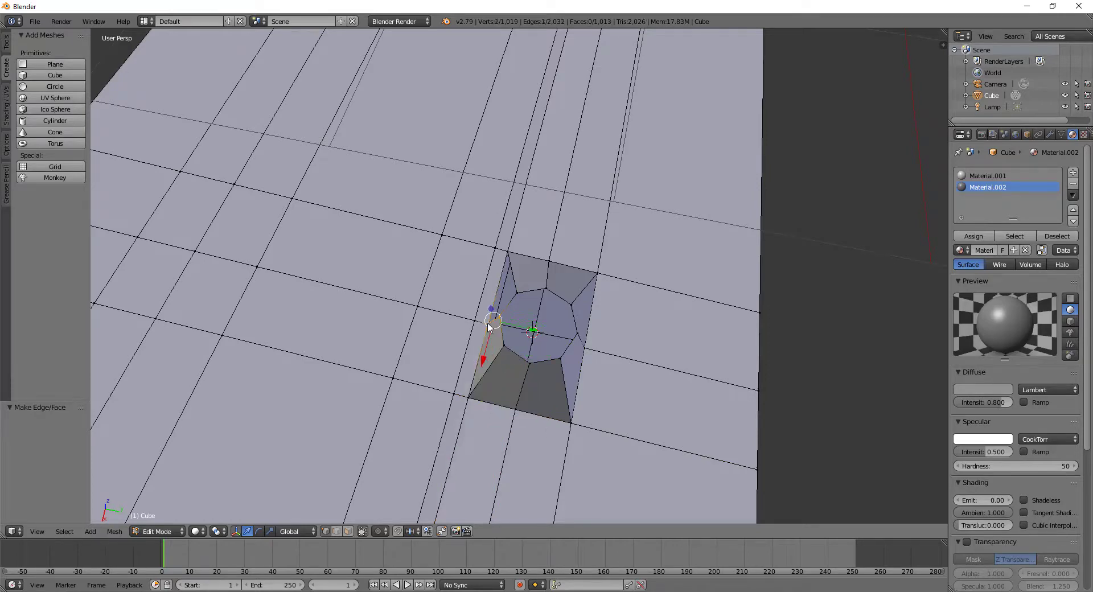
{"action": "right_click", "coordinate": [514, 261], "text": "shift"}
{"action": "right_click", "coordinate": [525, 291], "text": "shift"}
{"action": "key", "text": "f"}
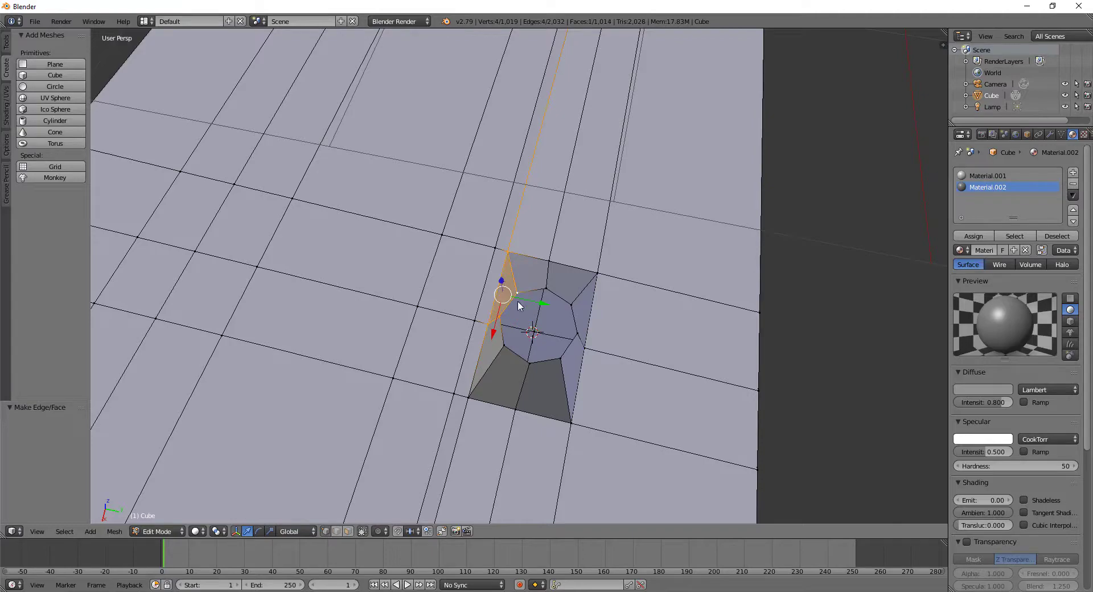
{"action": "mouse_move", "coordinate": [515, 357]}
{"action": "middle_mouse_down"}
{"action": "mouse_move", "coordinate": [598, 373]}
{"action": "mouse_move", "coordinate": [638, 360]}
{"action": "mouse_move", "coordinate": [610, 344]}
{"action": "mouse_move", "coordinate": [517, 390]}
{"action": "mouse_move", "coordinate": [551, 460]}
{"action": "mouse_move", "coordinate": [552, 396]}
{"action": "middle_mouse_up"}
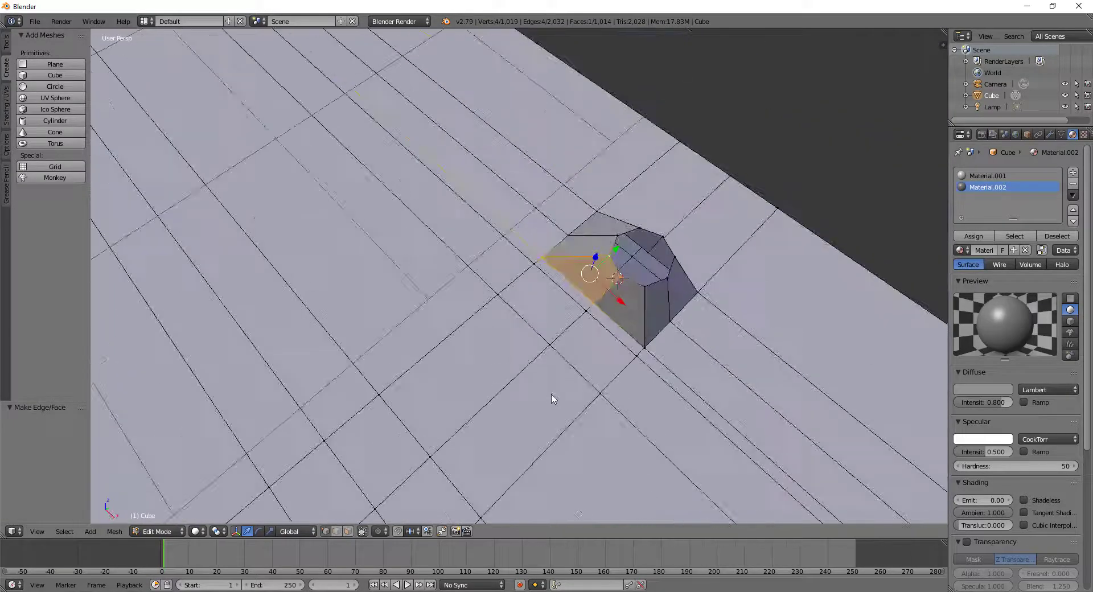
Step: Select the octagonal edge loop and push it 0.254 units down along Z
{"action": "right_click", "coordinate": [609, 258]}
{"action": "right_click", "coordinate": [612, 249], "text": "alt"}
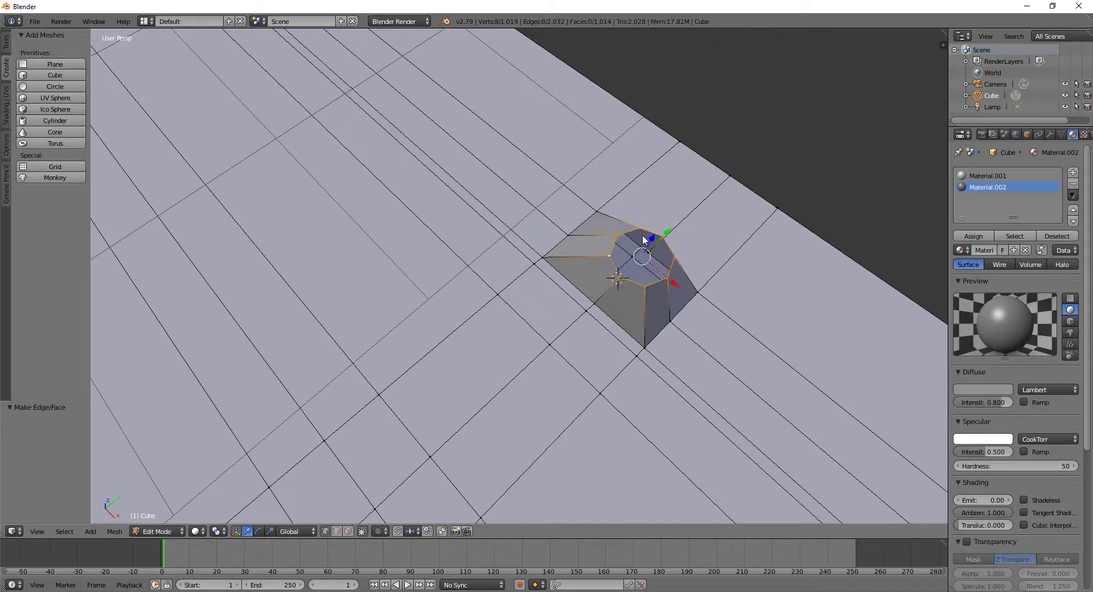
{"action": "left_click_drag", "start_coordinate": [652, 244], "coordinate": [641, 268]}
{"action": "mouse_move", "coordinate": [662, 369]}
{"action": "middle_mouse_down"}
{"action": "mouse_move", "coordinate": [727, 395]}
{"action": "mouse_move", "coordinate": [678, 373]}
{"action": "mouse_move", "coordinate": [632, 429]}
{"action": "middle_mouse_up"}
{"action": "scroll", "coordinate": [575, 382], "scroll_direction": "down", "scroll_amount": 5}
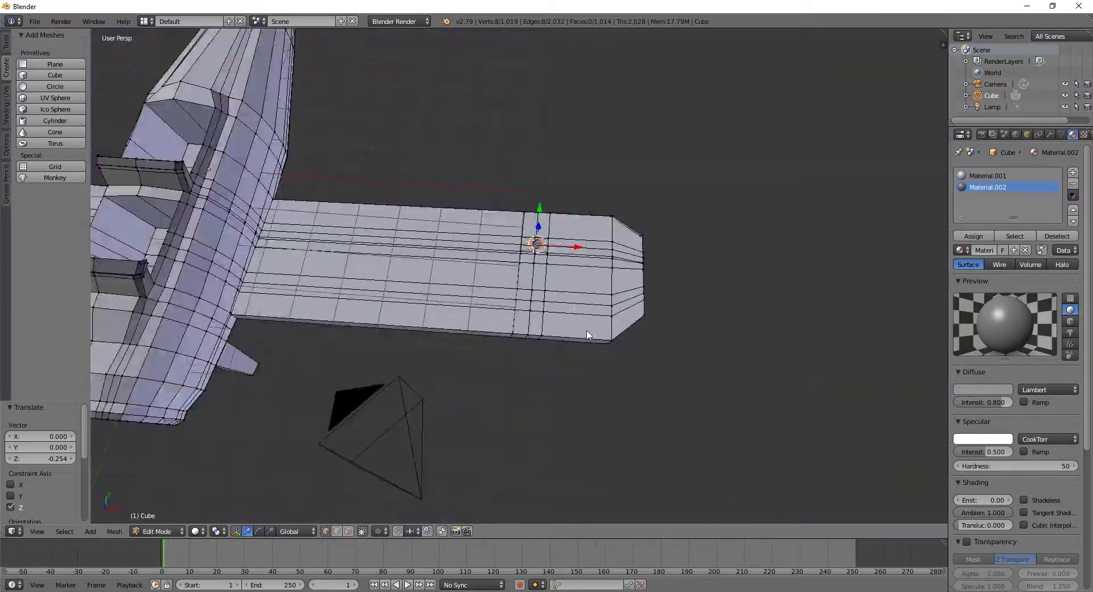
{"action": "mouse_move", "coordinate": [575, 381]}
{"action": "middle_mouse_down"}
{"action": "mouse_move", "coordinate": [634, 289]}
{"action": "mouse_move", "coordinate": [598, 158]}
{"action": "mouse_move", "coordinate": [607, 262]}
{"action": "middle_mouse_up"}
Step: Try extruding the ring upward, then cancel and undo the extrusion
{"action": "key", "text": "e"}
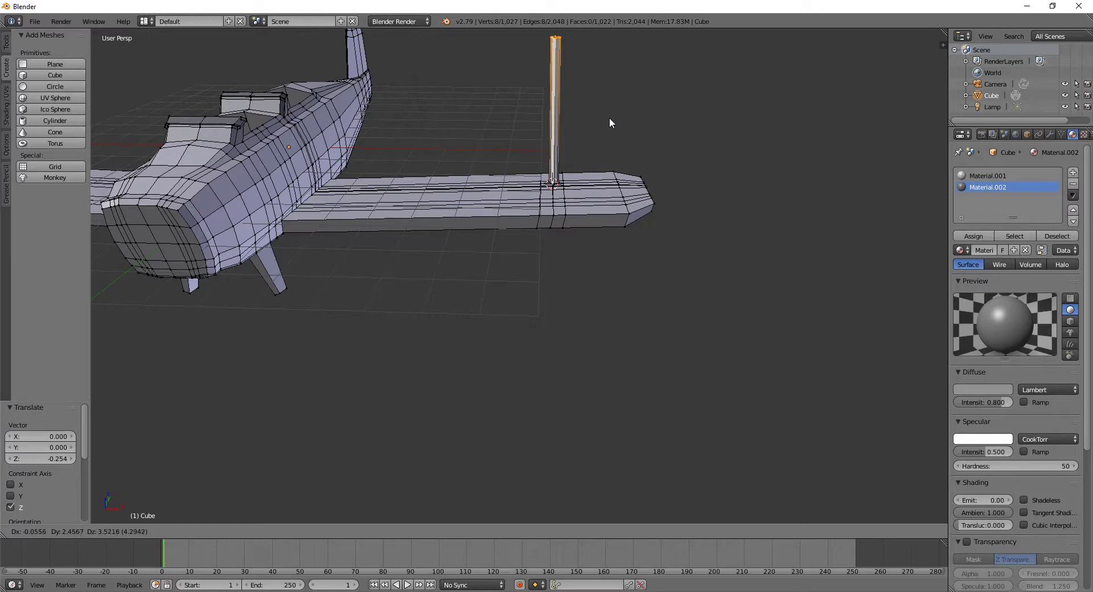
{"action": "right_click", "coordinate": [610, 117]}
{"action": "middle_click_drag", "start_coordinate": [603, 185], "coordinate": [587, 218]}
{"action": "scroll", "coordinate": [587, 218], "scroll_direction": "up", "scroll_amount": 4}
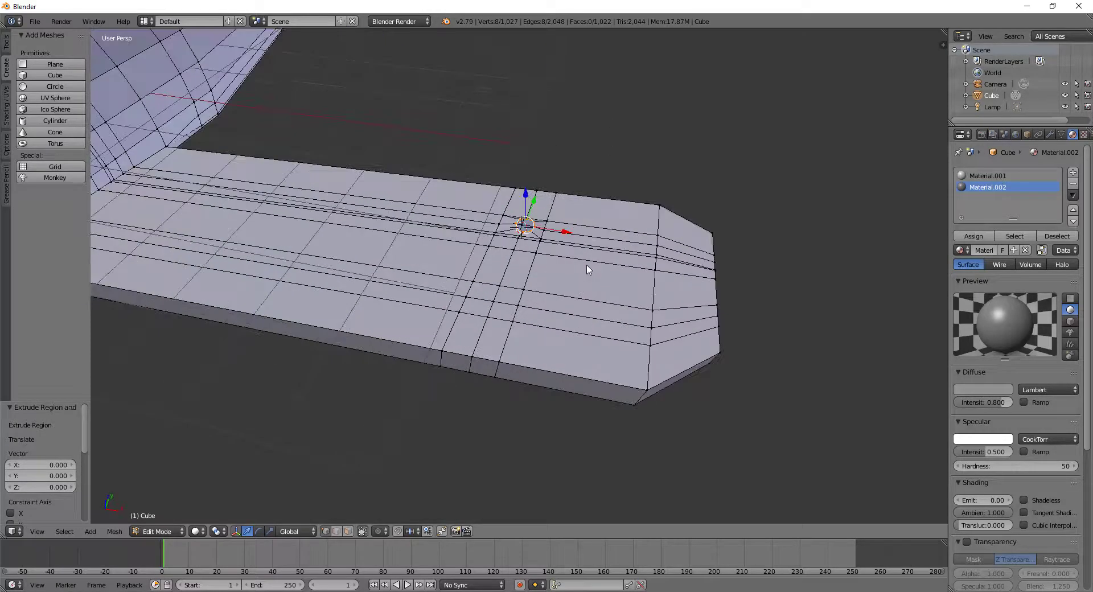
{"action": "key", "text": "ctrl+z"}
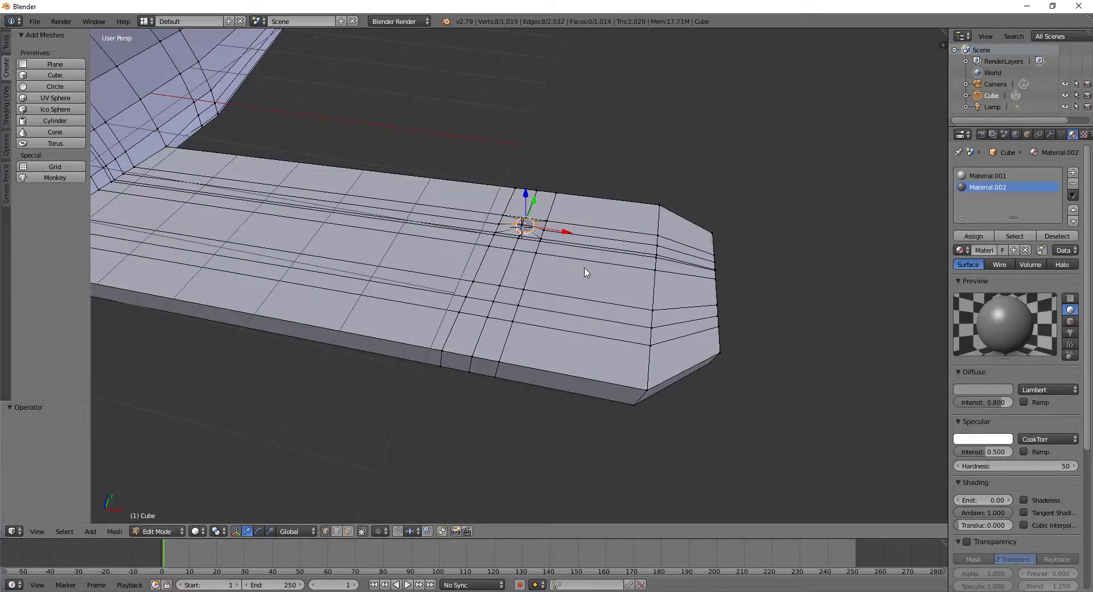
{"action": "scroll", "coordinate": [568, 297], "scroll_direction": "up", "scroll_amount": 4}
{"action": "scroll", "coordinate": [558, 302], "scroll_direction": "down", "scroll_amount": 2}
{"action": "mouse_move", "coordinate": [516, 287]}
{"action": "middle_mouse_down"}
{"action": "mouse_move", "coordinate": [540, 312]}
{"action": "mouse_move", "coordinate": [292, 297]}
{"action": "mouse_move", "coordinate": [540, 310]}
{"action": "mouse_move", "coordinate": [493, 327]}
{"action": "mouse_move", "coordinate": [518, 325]}
{"action": "middle_mouse_up"}
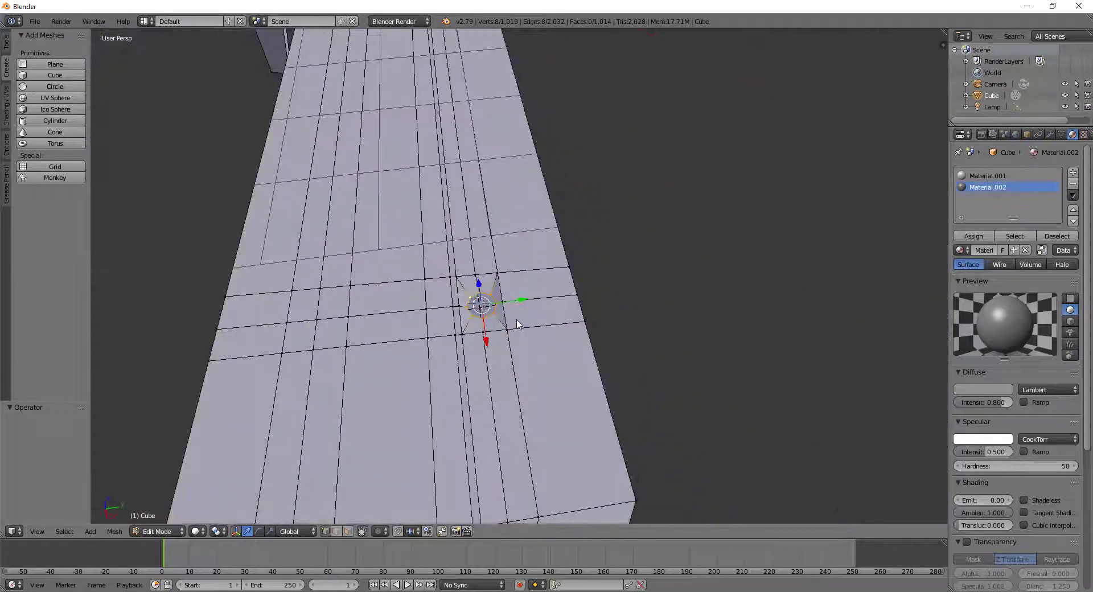
Step: Duplicate the octagon ring and slide the copy along Y and X to a second wing spot
{"action": "key", "text": "shift+d"}
{"action": "right_click", "coordinate": [510, 310]}
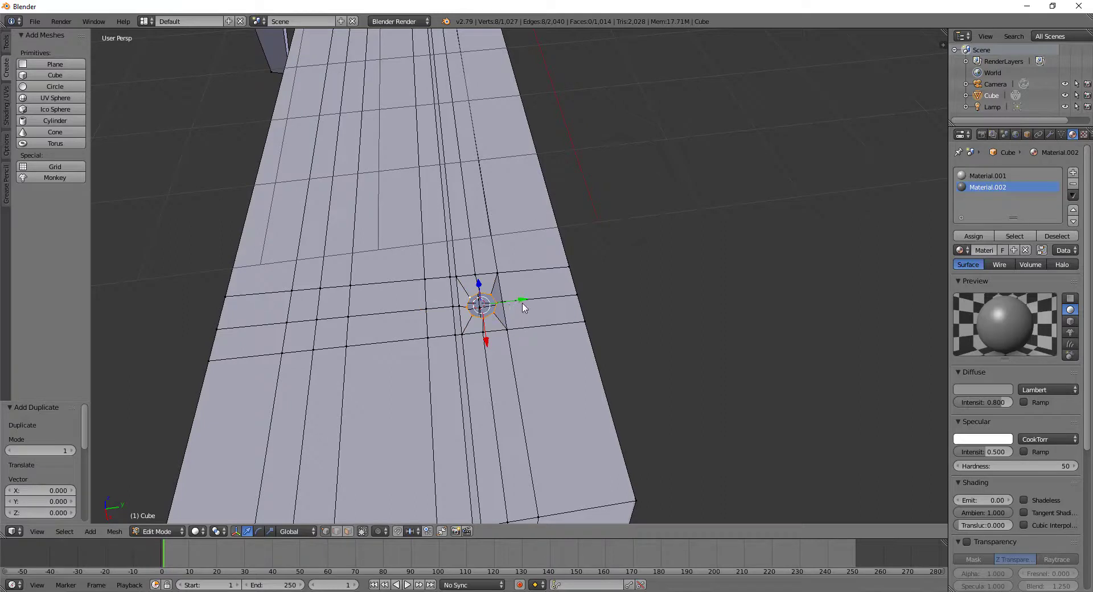
{"action": "left_click_drag", "start_coordinate": [523, 303], "coordinate": [464, 310]}
{"action": "mouse_move", "coordinate": [365, 314]}
{"action": "left_mouse_down"}
{"action": "mouse_move", "coordinate": [346, 321]}
{"action": "mouse_move", "coordinate": [279, 296]}
{"action": "mouse_move", "coordinate": [288, 313]}
{"action": "mouse_move", "coordinate": [365, 328]}
{"action": "mouse_move", "coordinate": [317, 351]}
{"action": "left_mouse_up"}
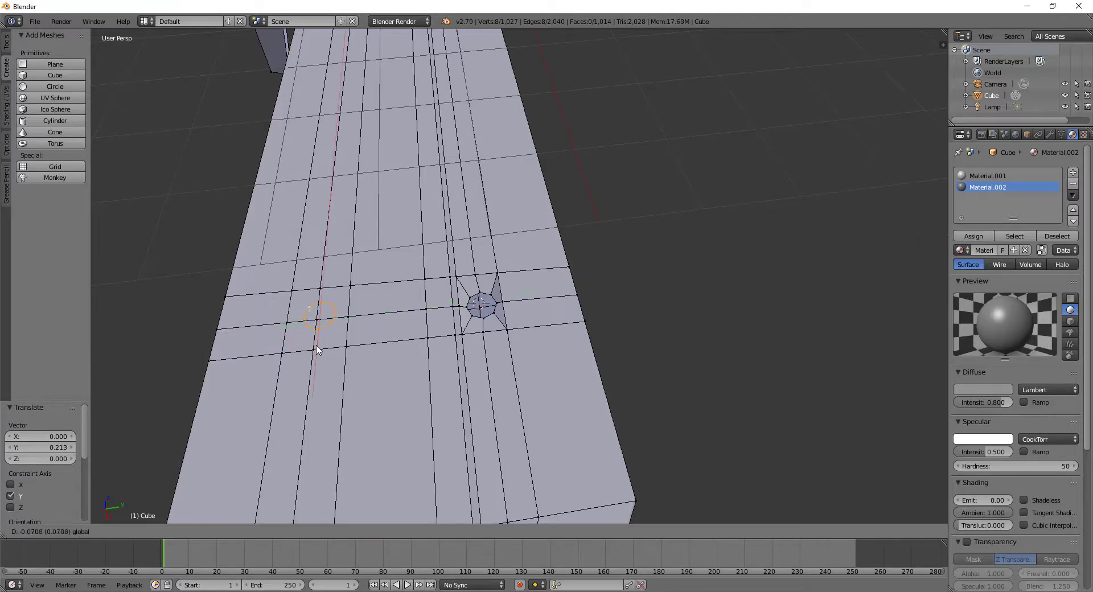
{"action": "left_click_drag", "start_coordinate": [359, 317], "coordinate": [361, 323]}
{"action": "mouse_move", "coordinate": [361, 322]}
{"action": "middle_mouse_down"}
{"action": "mouse_move", "coordinate": [607, 359]}
{"action": "mouse_move", "coordinate": [488, 355]}
{"action": "mouse_move", "coordinate": [520, 347]}
{"action": "mouse_move", "coordinate": [507, 344]}
{"action": "middle_mouse_up"}
{"action": "scroll", "coordinate": [511, 349], "scroll_direction": "up", "scroll_amount": 4}
{"action": "left_click", "coordinate": [458, 320]}
Step: Select the four faces under the copied ring and delete them
{"action": "left_click", "coordinate": [543, 336], "text": "shift"}
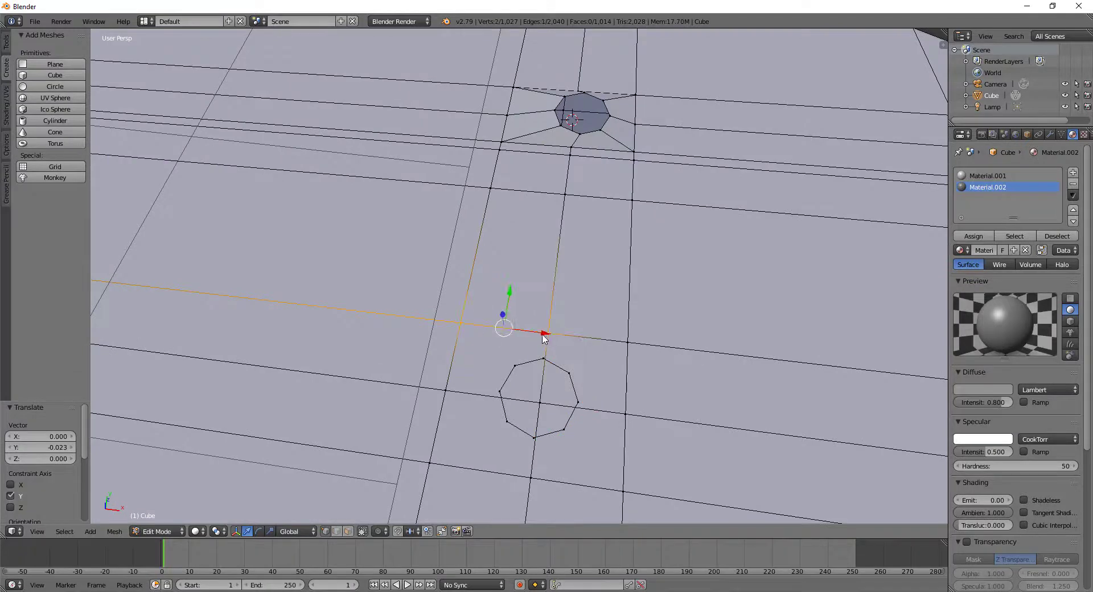
{"action": "right_click", "coordinate": [627, 343], "text": "shift"}
{"action": "right_click", "coordinate": [626, 414], "text": "shift"}
{"action": "right_click", "coordinate": [539, 403], "text": "shift"}
{"action": "right_click", "coordinate": [445, 391], "text": "shift"}
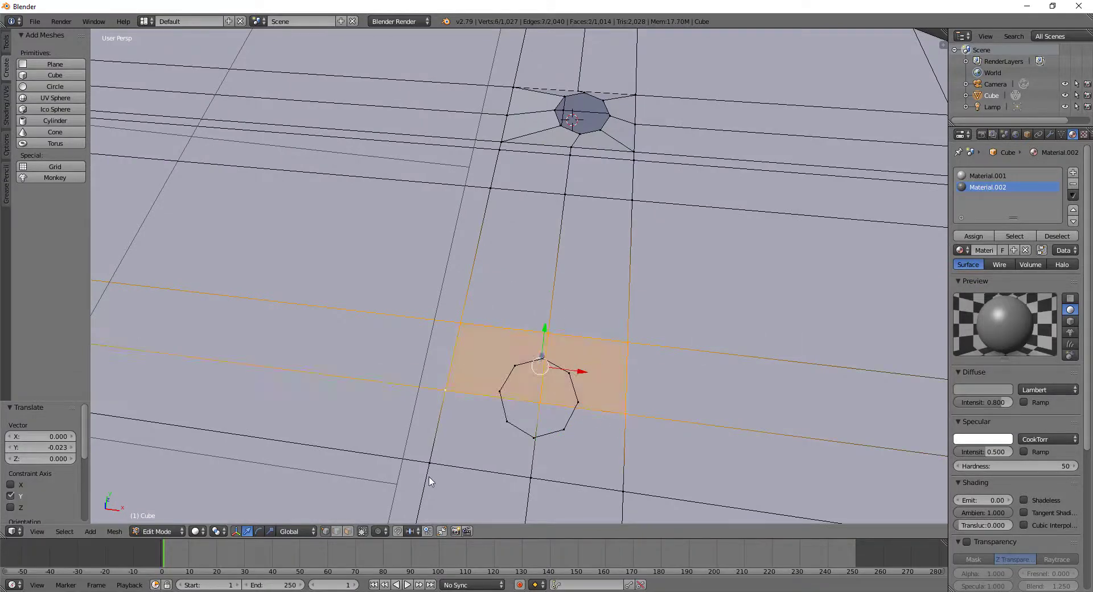
{"action": "right_click", "coordinate": [429, 464], "text": "shift"}
{"action": "right_click", "coordinate": [531, 477], "text": "shift"}
{"action": "right_click", "coordinate": [623, 488], "text": "shift"}
{"action": "key", "text": "x"}
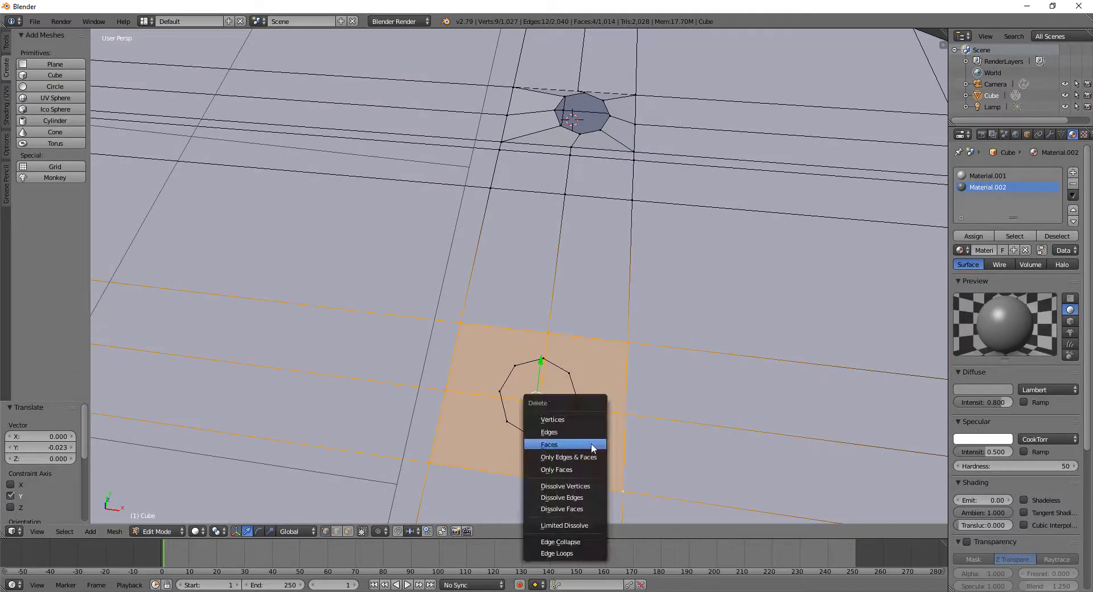
{"action": "left_click", "coordinate": [586, 444]}
Step: Fill the first two faces bridging the top of the second ring to the grid
{"action": "right_click", "coordinate": [460, 323]}
{"action": "right_click", "coordinate": [550, 333], "text": "shift"}
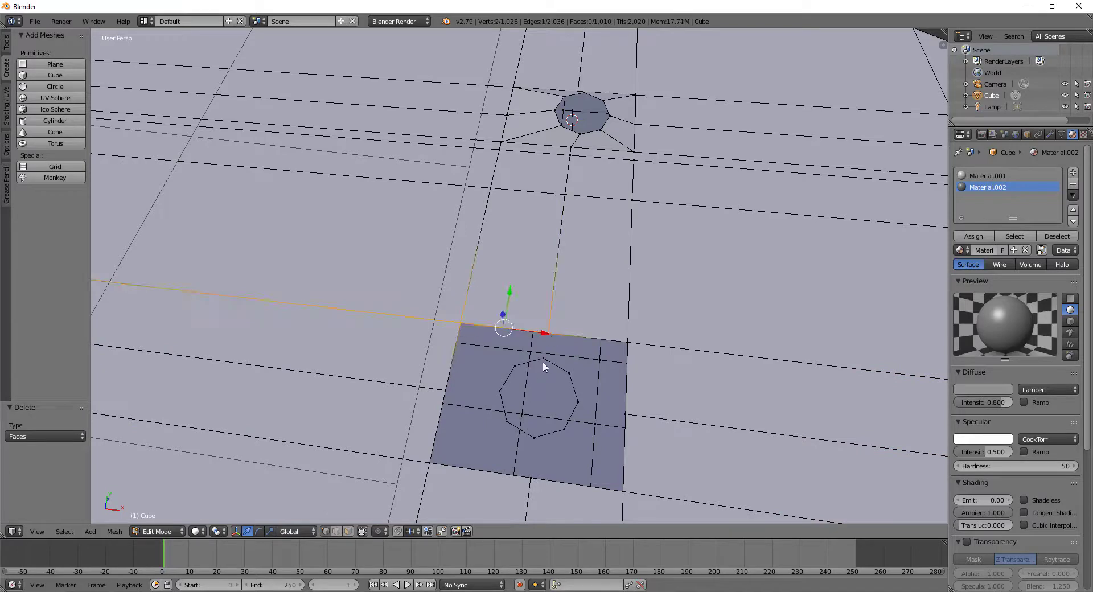
{"action": "right_click", "coordinate": [543, 360], "text": "shift"}
{"action": "right_click", "coordinate": [515, 366], "text": "shift"}
{"action": "key", "text": "f"}
{"action": "right_click", "coordinate": [555, 333]}
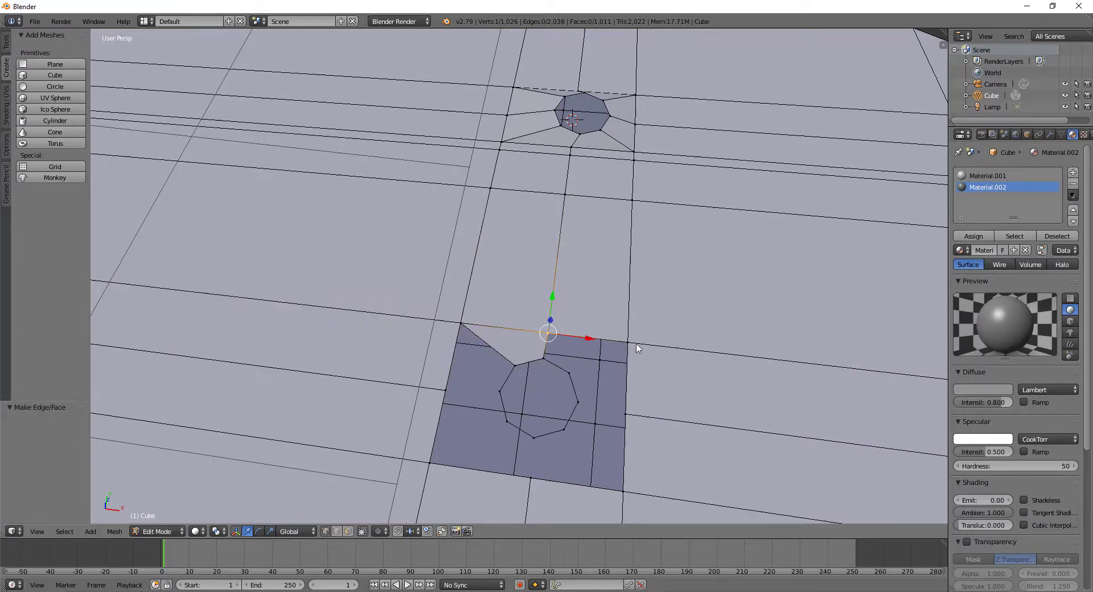
{"action": "right_click", "coordinate": [627, 342], "text": "shift"}
{"action": "right_click", "coordinate": [570, 373], "text": "shift"}
{"action": "right_click", "coordinate": [544, 359], "text": "shift"}
{"action": "key", "text": "f"}
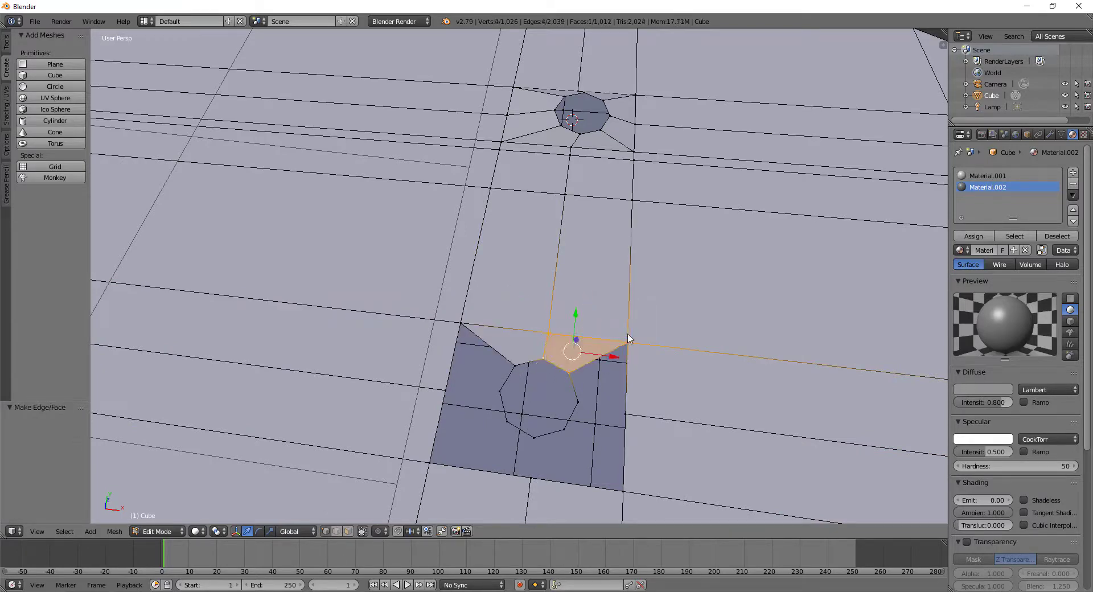
Step: Fill two faces joining the ring's right side to the grid
{"action": "right_click", "coordinate": [629, 339]}
{"action": "right_click", "coordinate": [627, 416], "text": "shift"}
{"action": "right_click", "coordinate": [579, 402], "text": "shift"}
{"action": "right_click", "coordinate": [568, 373], "text": "shift"}
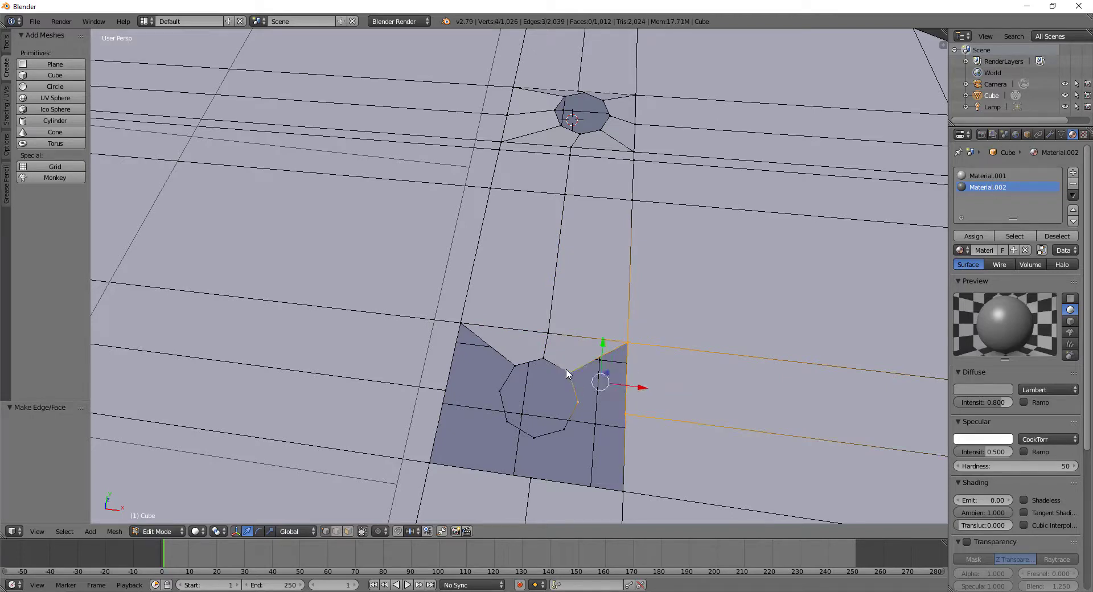
{"action": "key", "text": "f"}
{"action": "right_click", "coordinate": [579, 402]}
{"action": "right_click", "coordinate": [638, 418], "text": "shift"}
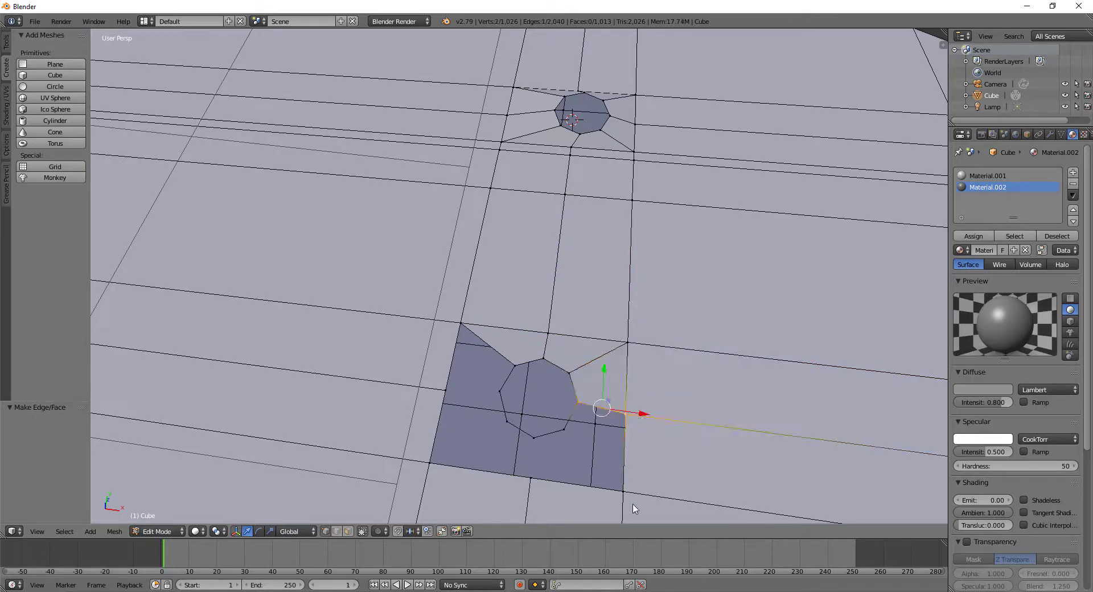
{"action": "right_click", "coordinate": [635, 508], "text": "shift"}
{"action": "right_click", "coordinate": [559, 428], "text": "shift"}
{"action": "key", "text": "f"}
Step: Fill two faces along the bottom of the second ring
{"action": "right_click", "coordinate": [559, 428]}
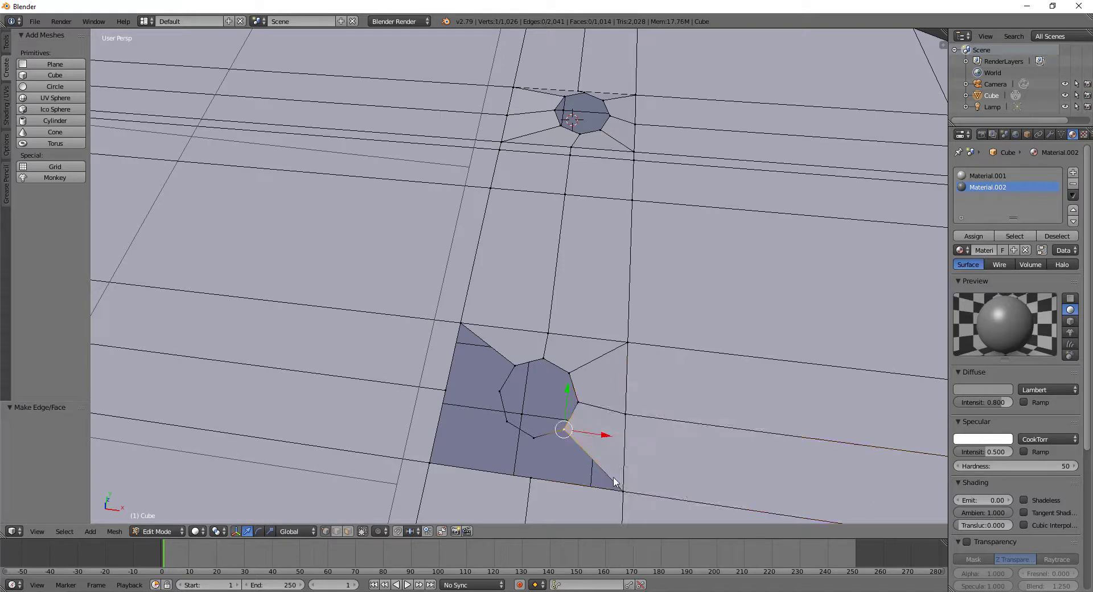
{"action": "right_click", "coordinate": [622, 491], "text": "shift"}
{"action": "right_click", "coordinate": [530, 478], "text": "shift"}
{"action": "right_click", "coordinate": [533, 437], "text": "shift"}
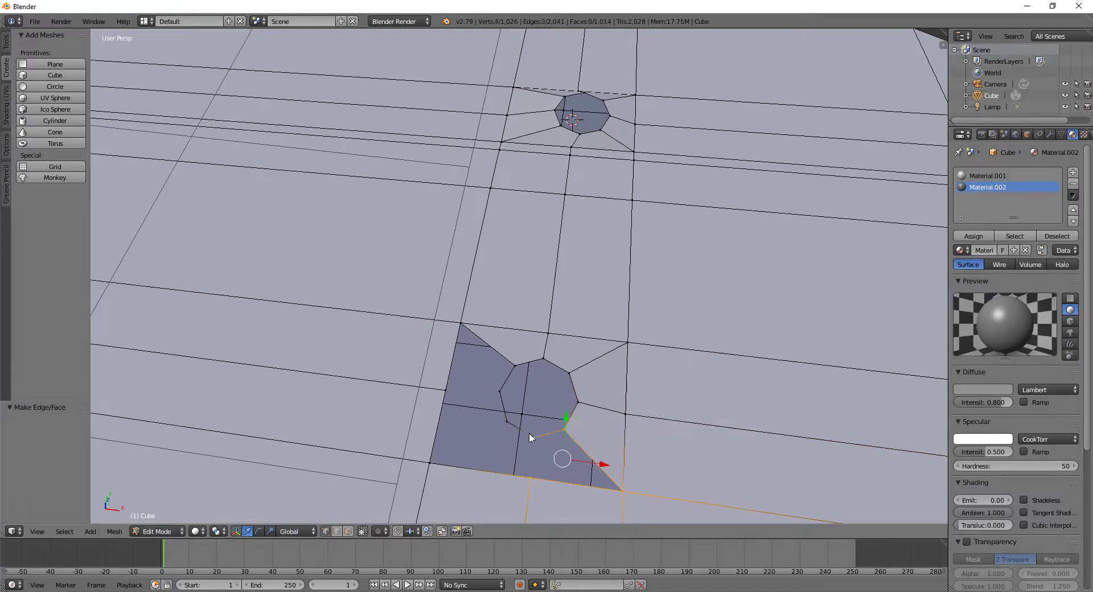
{"action": "key", "text": "f"}
{"action": "right_click", "coordinate": [534, 437]}
{"action": "right_click", "coordinate": [529, 478], "text": "shift"}
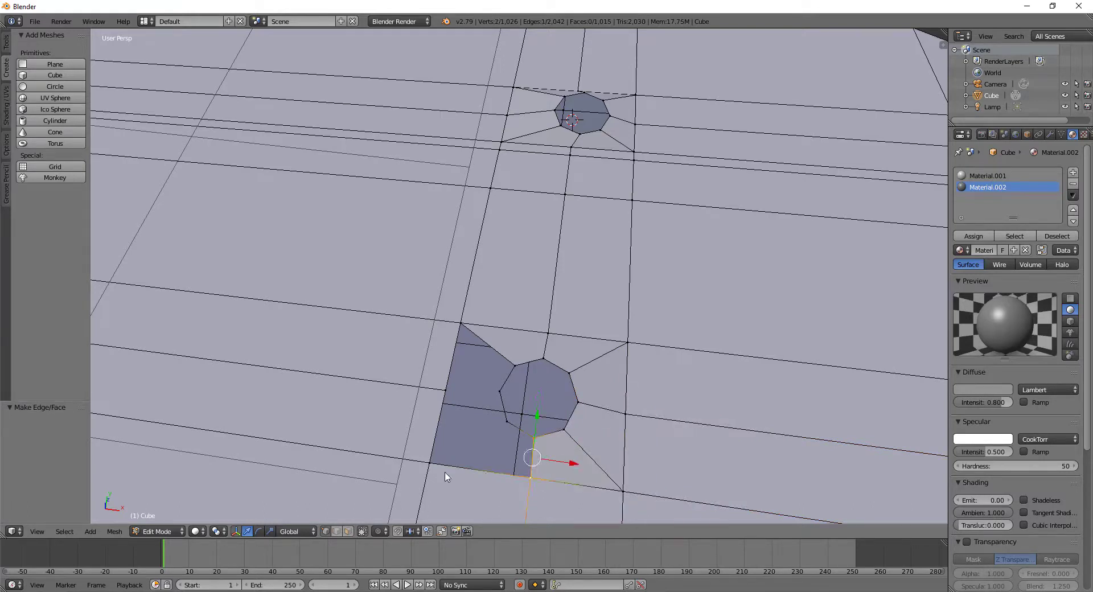
{"action": "right_click", "coordinate": [447, 477], "text": "shift"}
{"action": "right_click", "coordinate": [505, 426], "text": "shift"}
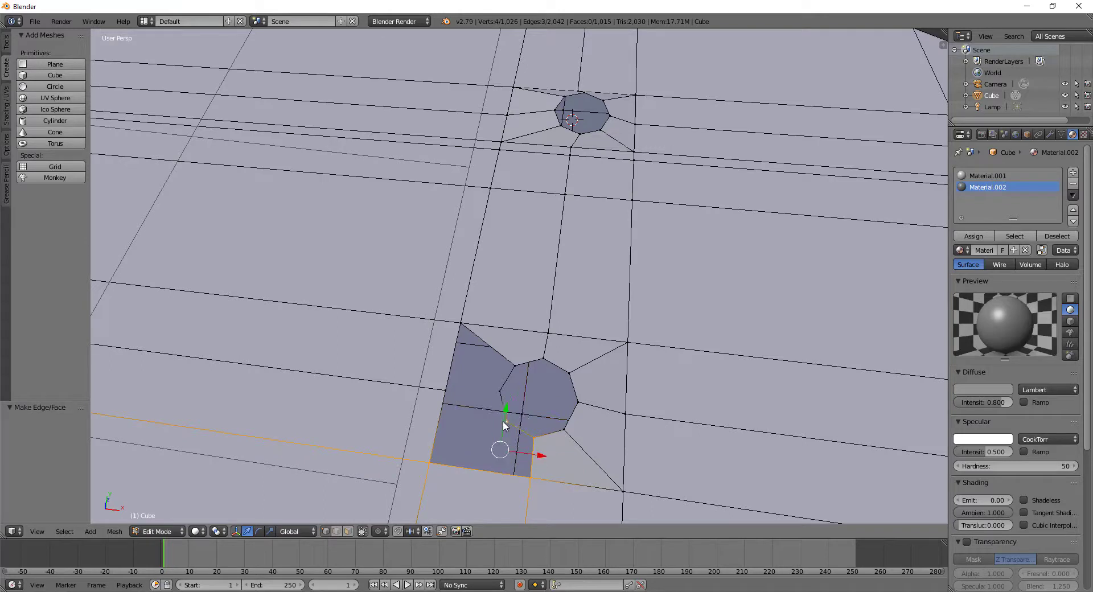
{"action": "key", "text": "f"}
Step: Fill the final two faces on the ring's left side, closing the gap
{"action": "right_click", "coordinate": [506, 422]}
{"action": "right_click", "coordinate": [431, 462], "text": "shift"}
{"action": "right_click", "coordinate": [447, 391], "text": "shift"}
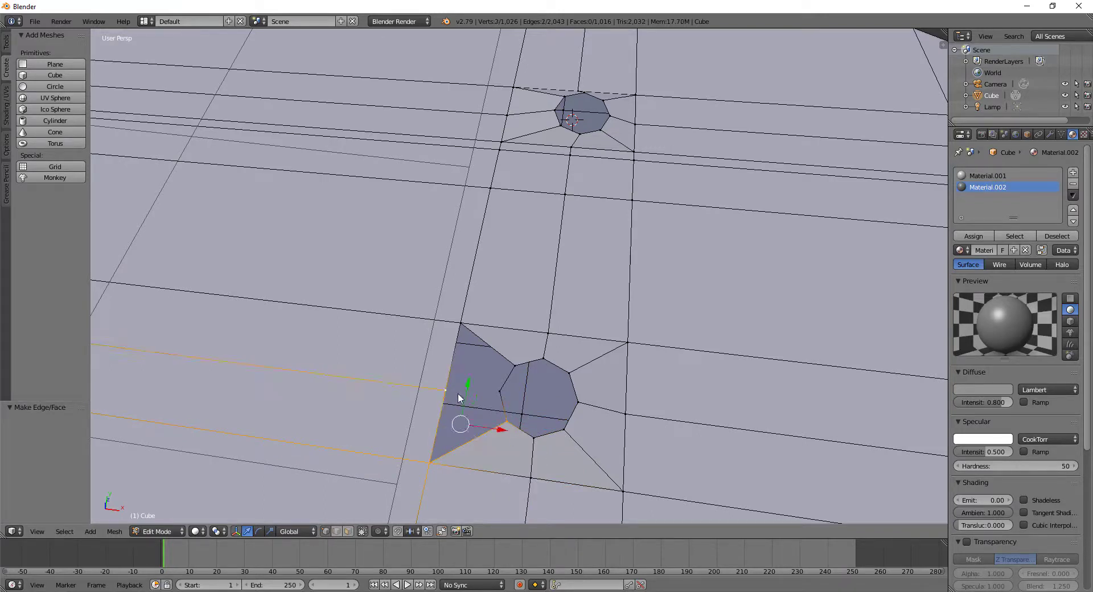
{"action": "right_click", "coordinate": [500, 392], "text": "shift"}
{"action": "key", "text": "f"}
{"action": "right_click", "coordinate": [501, 391]}
{"action": "right_click", "coordinate": [447, 390], "text": "shift"}
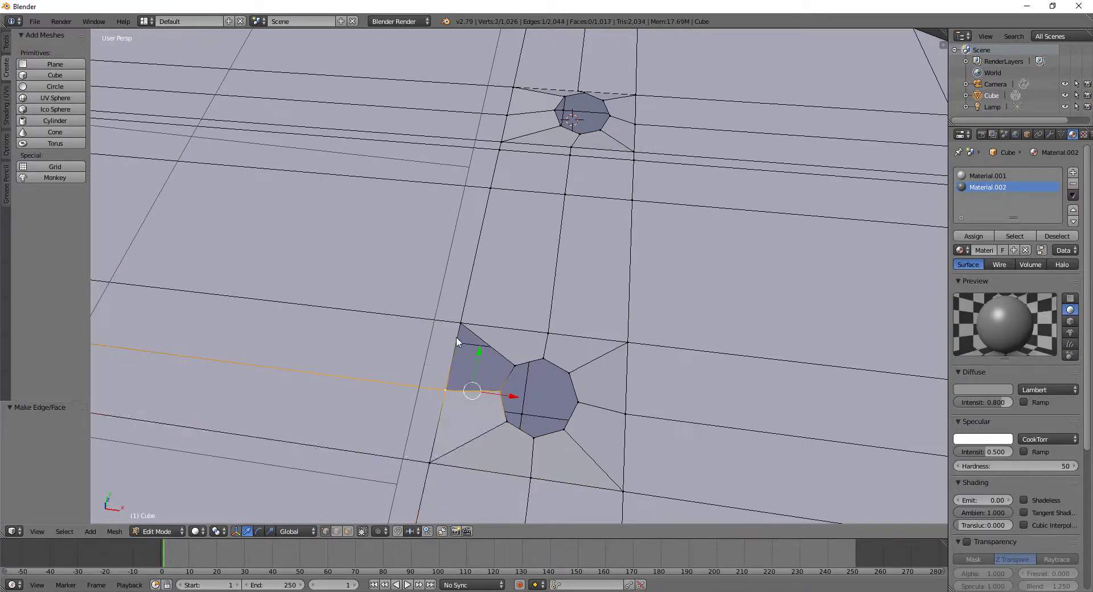
{"action": "right_click", "coordinate": [461, 323], "text": "shift"}
{"action": "right_click", "coordinate": [513, 363], "text": "shift"}
{"action": "key", "text": "f"}
{"action": "scroll", "coordinate": [515, 336], "scroll_direction": "down", "scroll_amount": 10}
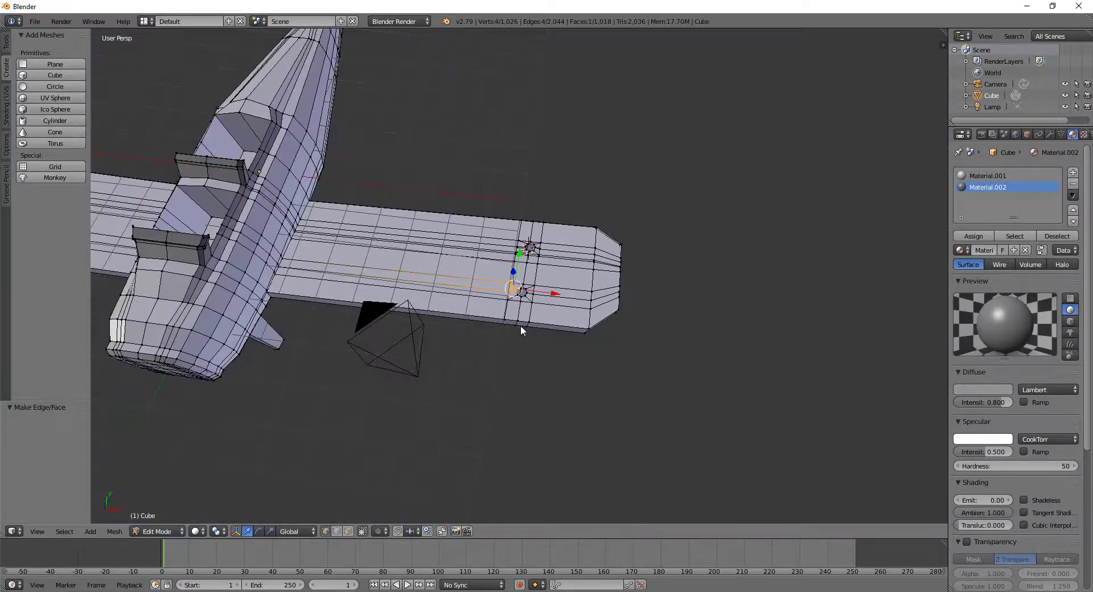
{"action": "mouse_move", "coordinate": [497, 323]}
{"action": "middle_mouse_down"}
{"action": "mouse_move", "coordinate": [419, 319]}
{"action": "mouse_move", "coordinate": [662, 307]}
{"action": "middle_mouse_up"}
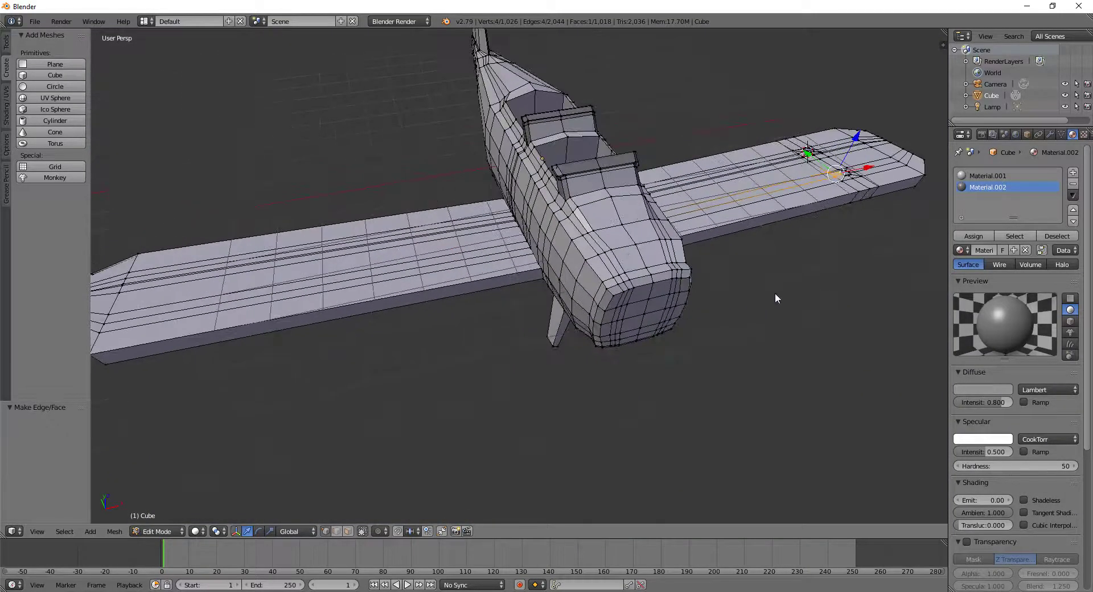
{"action": "mouse_move", "coordinate": [775, 298]}
{"action": "middle_mouse_down"}
{"action": "mouse_move", "coordinate": [561, 309]}
{"action": "mouse_move", "coordinate": [383, 365]}
{"action": "middle_mouse_up"}
{"action": "mouse_move", "coordinate": [264, 367]}
{"action": "middle_mouse_down"}
{"action": "mouse_move", "coordinate": [442, 349]}
{"action": "mouse_move", "coordinate": [415, 386]}
{"action": "mouse_move", "coordinate": [344, 405]}
{"action": "mouse_move", "coordinate": [435, 352]}
{"action": "mouse_move", "coordinate": [515, 425]}
{"action": "mouse_move", "coordinate": [556, 285]}
{"action": "mouse_move", "coordinate": [542, 327]}
{"action": "middle_mouse_up"}
{"action": "scroll", "coordinate": [569, 322], "scroll_direction": "up", "scroll_amount": 2}
{"action": "scroll", "coordinate": [632, 301], "scroll_direction": "up", "scroll_amount": 3}
{"action": "mouse_move", "coordinate": [667, 284]}
{"action": "middle_mouse_down"}
{"action": "mouse_move", "coordinate": [652, 285]}
{"action": "mouse_move", "coordinate": [661, 279]}
{"action": "middle_mouse_up"}
{"action": "middle_click_drag", "start_coordinate": [832, 299], "coordinate": [540, 340], "text": "shift"}
{"action": "scroll", "coordinate": [361, 296], "scroll_direction": "up", "scroll_amount": 4}
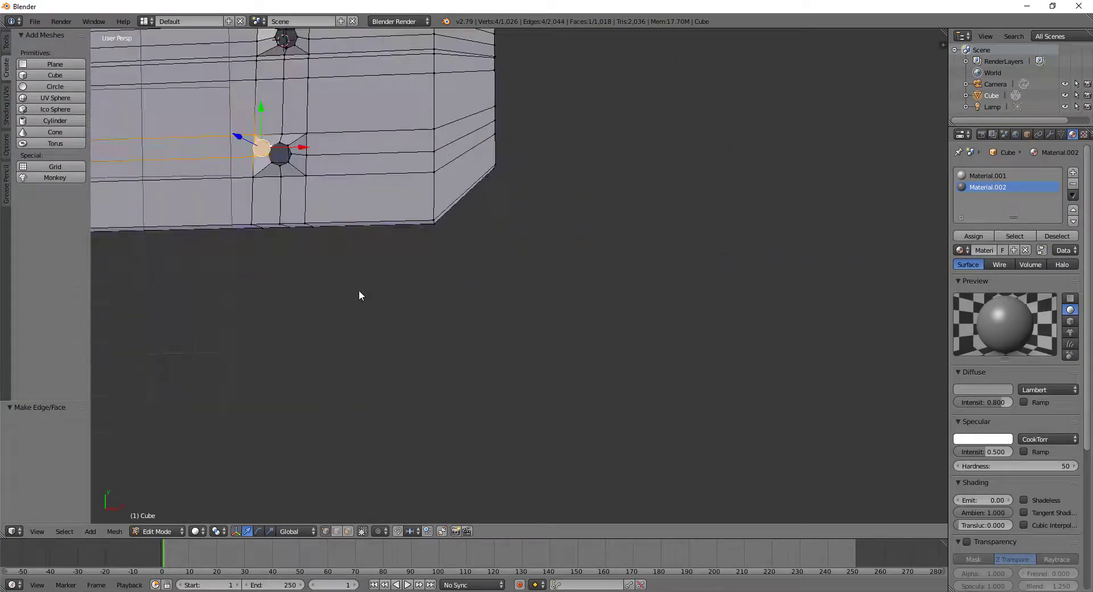
{"action": "mouse_move", "coordinate": [361, 296]}
{"action": "middle_mouse_down", "text": "shift"}
{"action": "mouse_move", "coordinate": [479, 317]}
{"action": "mouse_move", "coordinate": [478, 302]}
{"action": "middle_mouse_up", "text": "shift"}
{"action": "scroll", "coordinate": [512, 245], "scroll_direction": "up", "scroll_amount": 3}
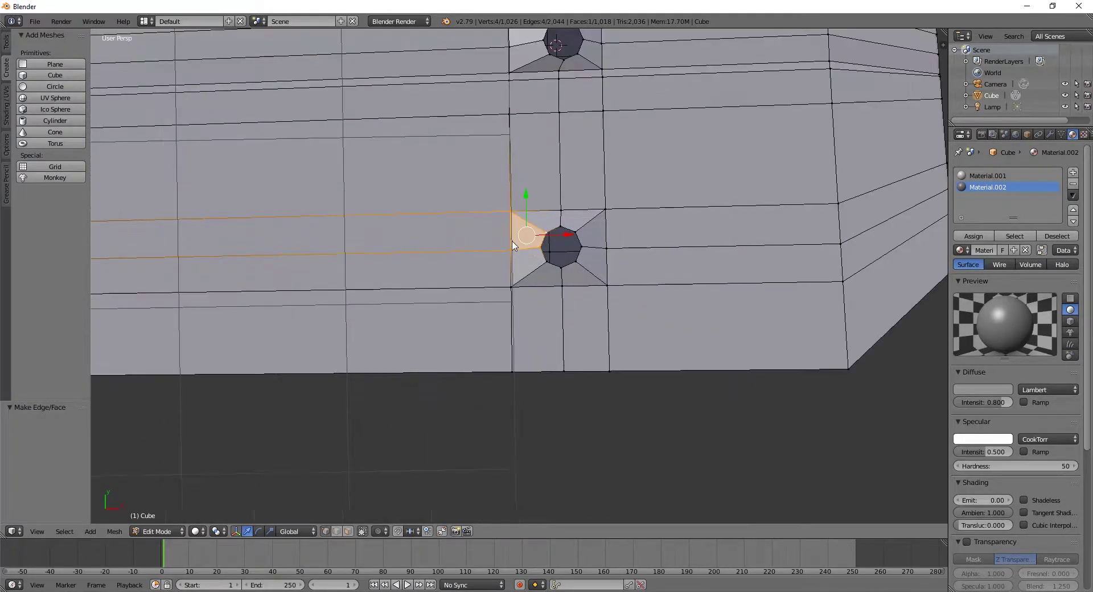
{"action": "scroll", "coordinate": [511, 254], "scroll_direction": "up", "scroll_amount": 3, "text": "shift"}
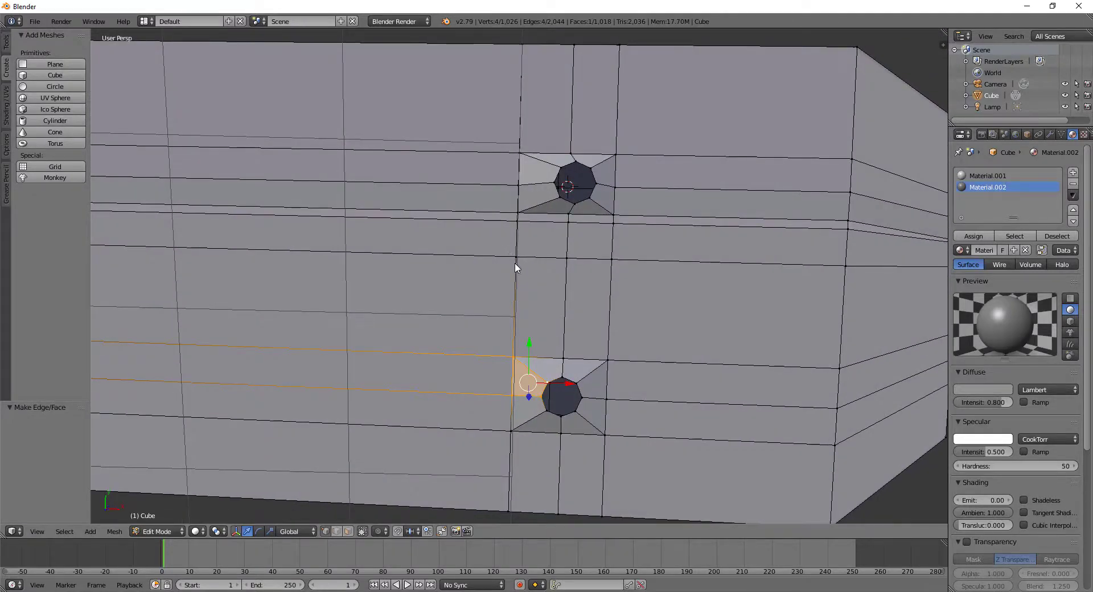
{"action": "scroll", "coordinate": [529, 399], "scroll_direction": "down", "scroll_amount": 5, "text": "shift"}
{"action": "scroll", "coordinate": [531, 387], "scroll_direction": "up", "scroll_amount": 1, "text": "shift"}
{"action": "scroll", "coordinate": [537, 391], "scroll_direction": "down", "scroll_amount": 5, "text": "shift"}
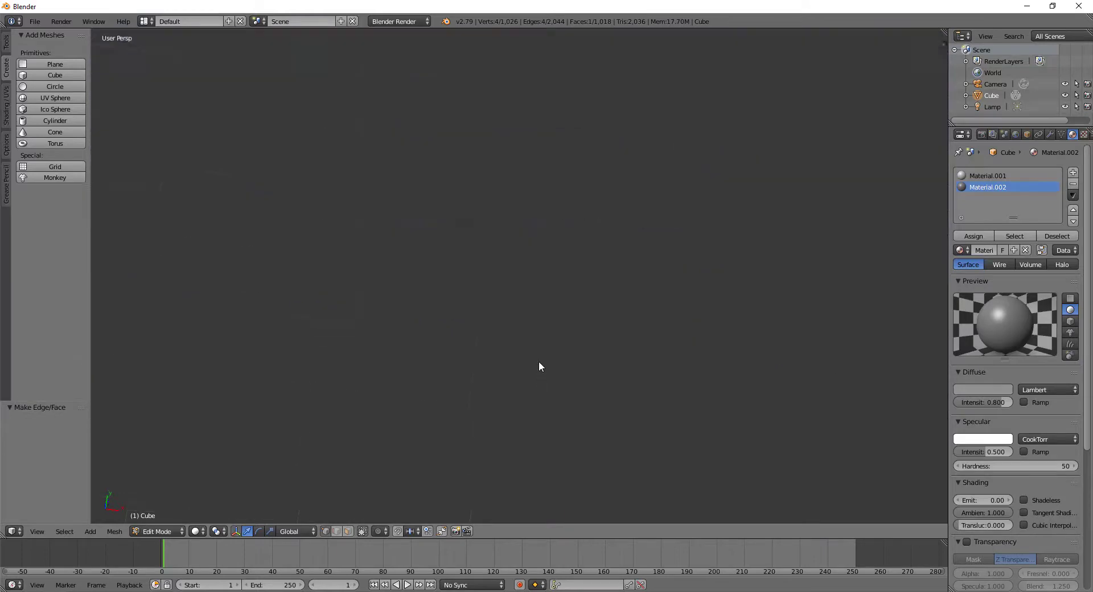
{"action": "scroll", "coordinate": [522, 250], "scroll_direction": "up", "scroll_amount": 3, "text": "shift"}
{"action": "scroll", "coordinate": [521, 275], "scroll_direction": "down", "scroll_amount": 2, "text": "shift"}
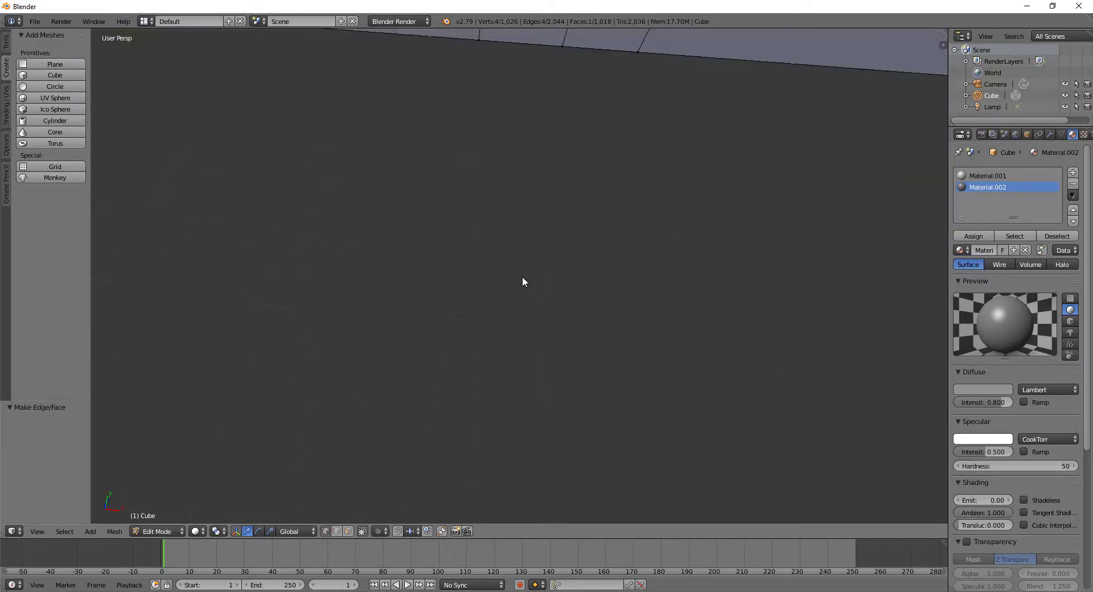
{"action": "scroll", "coordinate": [518, 285], "scroll_direction": "up", "scroll_amount": 3, "text": "shift"}
{"action": "scroll", "coordinate": [516, 296], "scroll_direction": "up", "scroll_amount": 4, "text": "shift"}
{"action": "scroll", "coordinate": [514, 300], "scroll_direction": "up", "scroll_amount": 2, "text": "shift"}
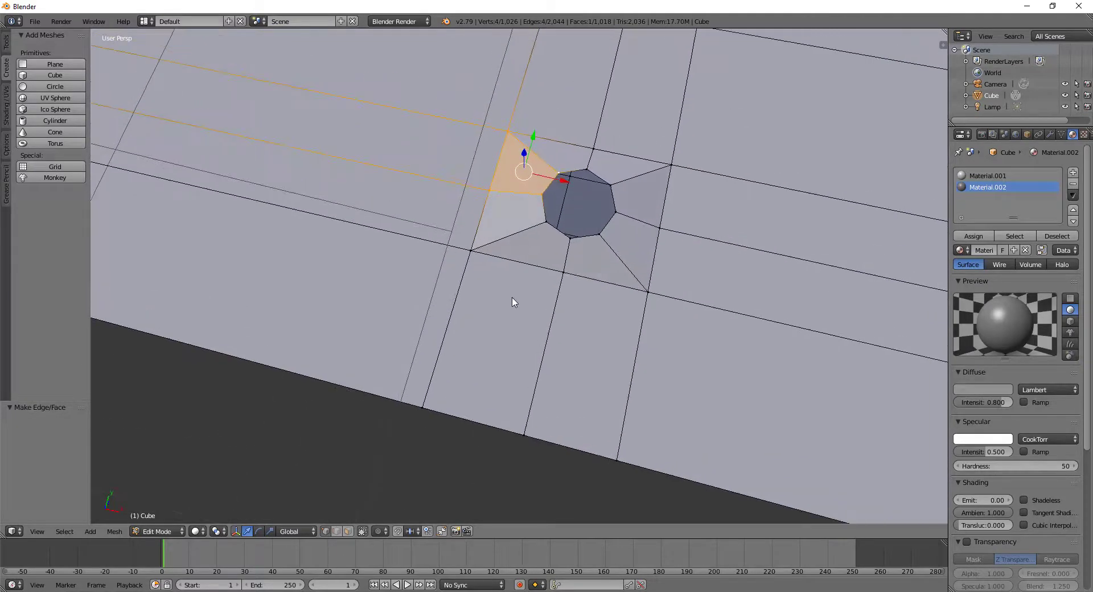
{"action": "scroll", "coordinate": [455, 171], "scroll_direction": "down", "scroll_amount": 5}
{"action": "scroll", "coordinate": [464, 255], "scroll_direction": "up", "scroll_amount": 2, "text": "shift"}
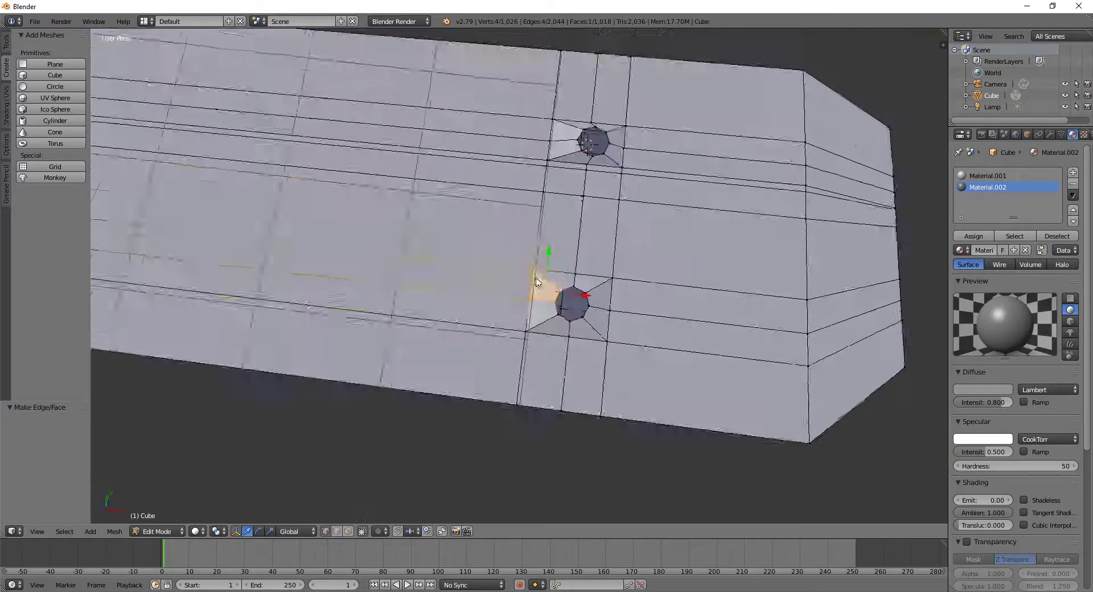
{"action": "scroll", "coordinate": [461, 236], "scroll_direction": "up", "scroll_amount": 8}
{"action": "key", "text": "KP_Decimal"}
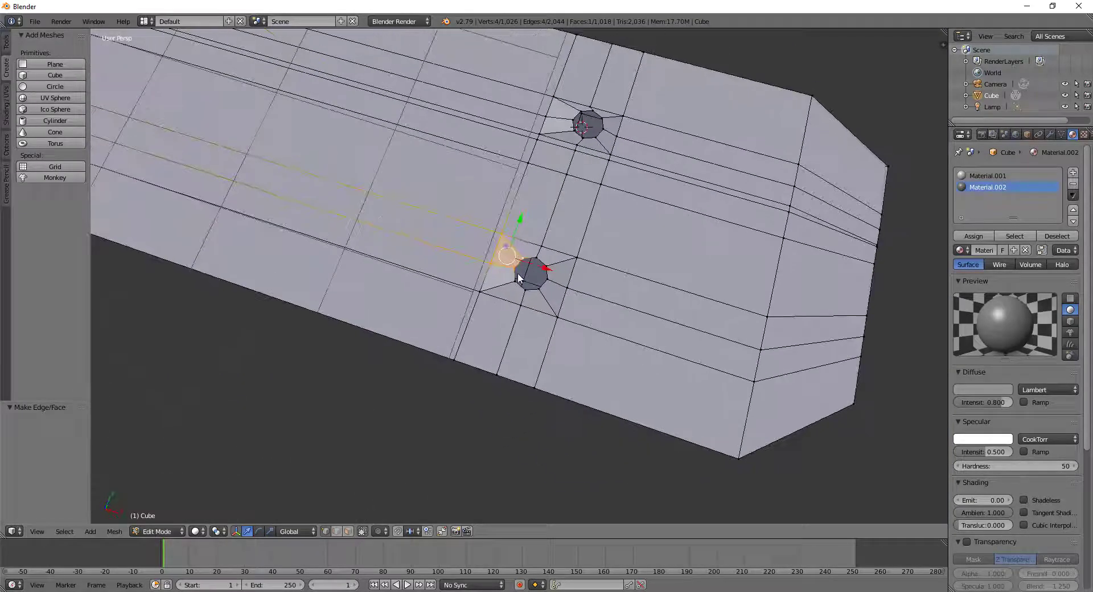
Step: Duplicate both octagonal hole rims and place the copies near the left wingtip
{"action": "right_click", "coordinate": [524, 259]}
{"action": "right_click", "coordinate": [528, 258], "text": "alt"}
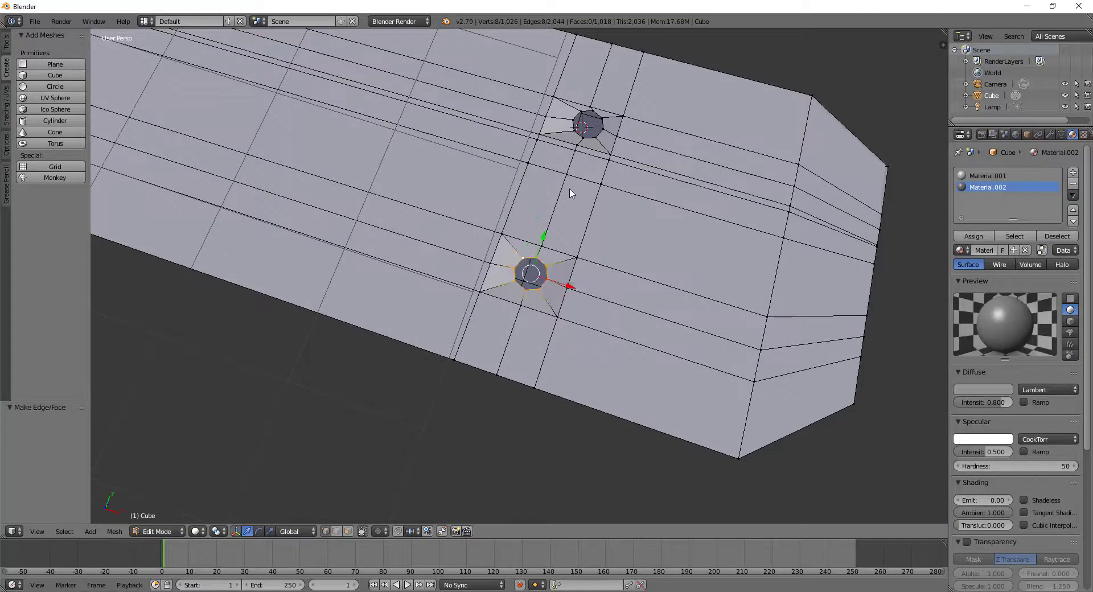
{"action": "right_click", "coordinate": [589, 117], "text": "alt+shift"}
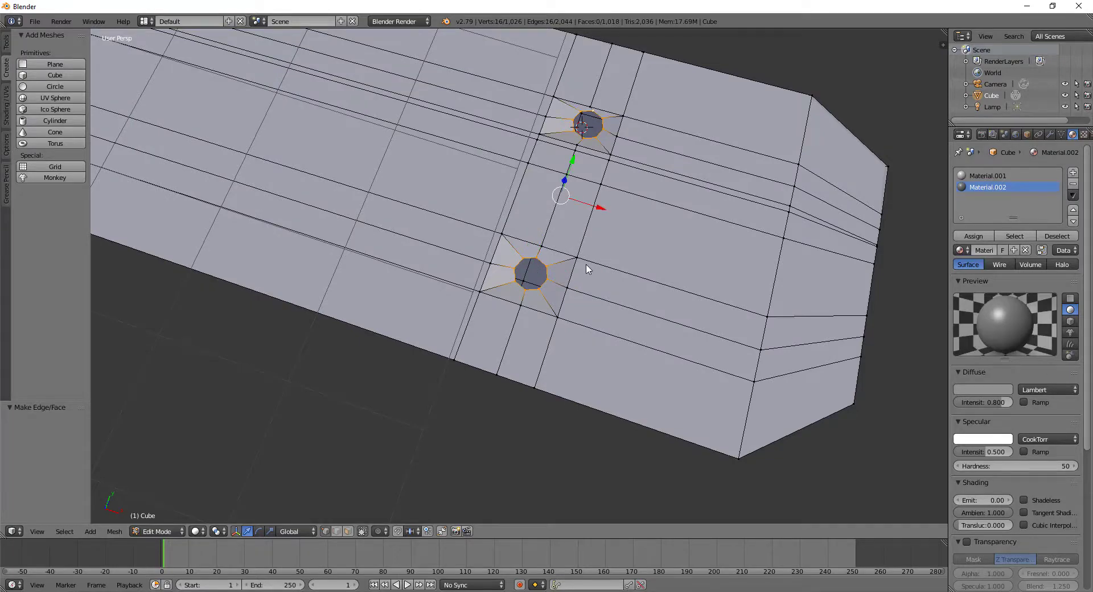
{"action": "key", "text": "shift+d"}
{"action": "key", "text": "Escape"}
{"action": "scroll", "coordinate": [381, 296], "scroll_direction": "down", "scroll_amount": 8}
{"action": "mouse_move", "coordinate": [381, 296]}
{"action": "middle_mouse_down"}
{"action": "mouse_move", "coordinate": [355, 264]}
{"action": "mouse_move", "coordinate": [470, 306]}
{"action": "mouse_move", "coordinate": [496, 295]}
{"action": "middle_mouse_up"}
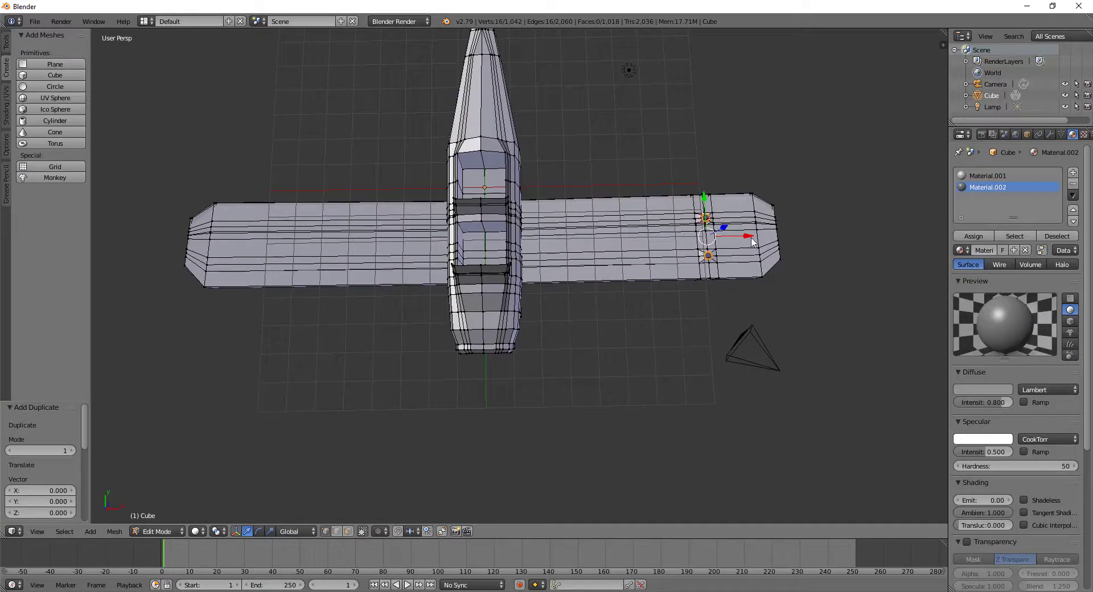
{"action": "left_click_drag", "start_coordinate": [751, 238], "coordinate": [323, 246]}
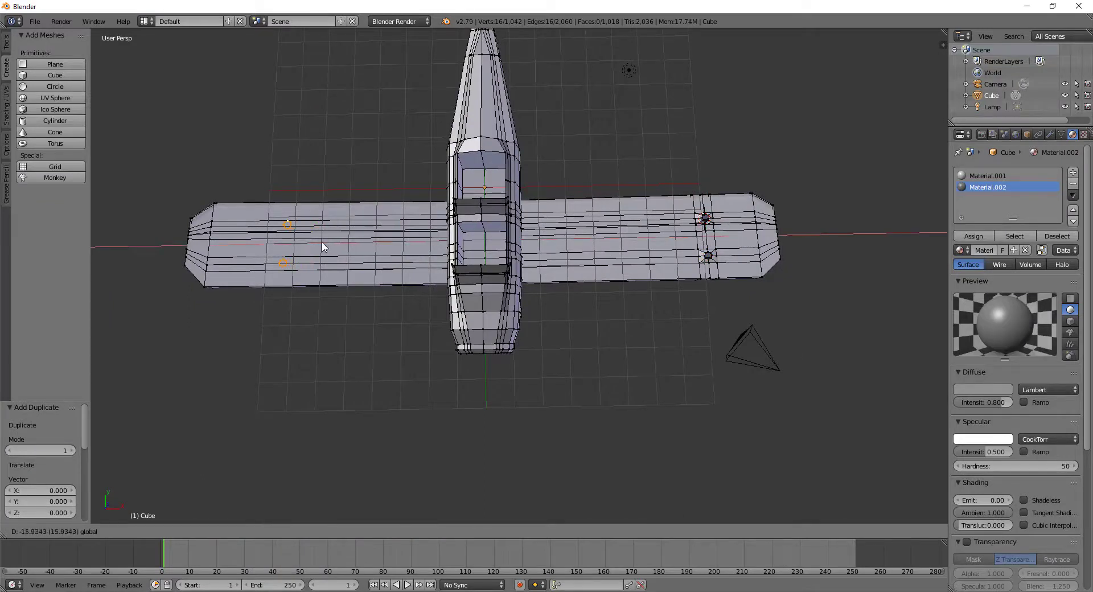
{"action": "left_click_drag", "start_coordinate": [318, 246], "coordinate": [302, 245]}
{"action": "left_click", "coordinate": [300, 243]}
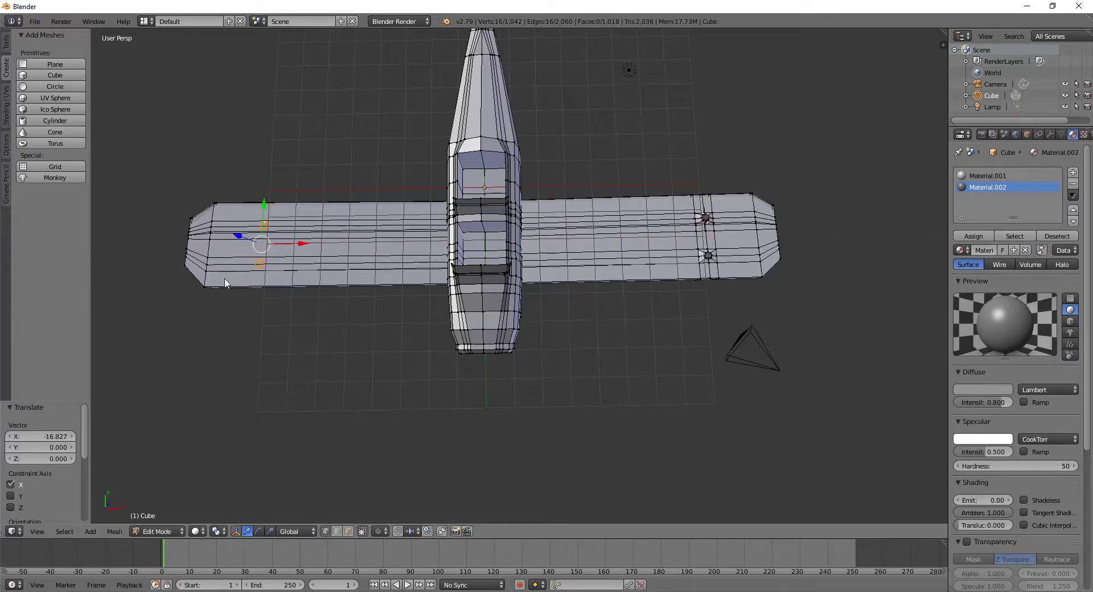
Step: Nudge the copied rims along the wing and cut a new edge loop across it
{"action": "mouse_move", "coordinate": [226, 283]}
{"action": "middle_mouse_down"}
{"action": "mouse_move", "coordinate": [414, 295]}
{"action": "mouse_move", "coordinate": [463, 347]}
{"action": "mouse_move", "coordinate": [451, 386]}
{"action": "middle_mouse_up"}
{"action": "scroll", "coordinate": [471, 339], "scroll_direction": "up", "scroll_amount": 5}
{"action": "scroll", "coordinate": [494, 352], "scroll_direction": "up", "scroll_amount": 3}
{"action": "left_click_drag", "start_coordinate": [458, 278], "coordinate": [481, 299]}
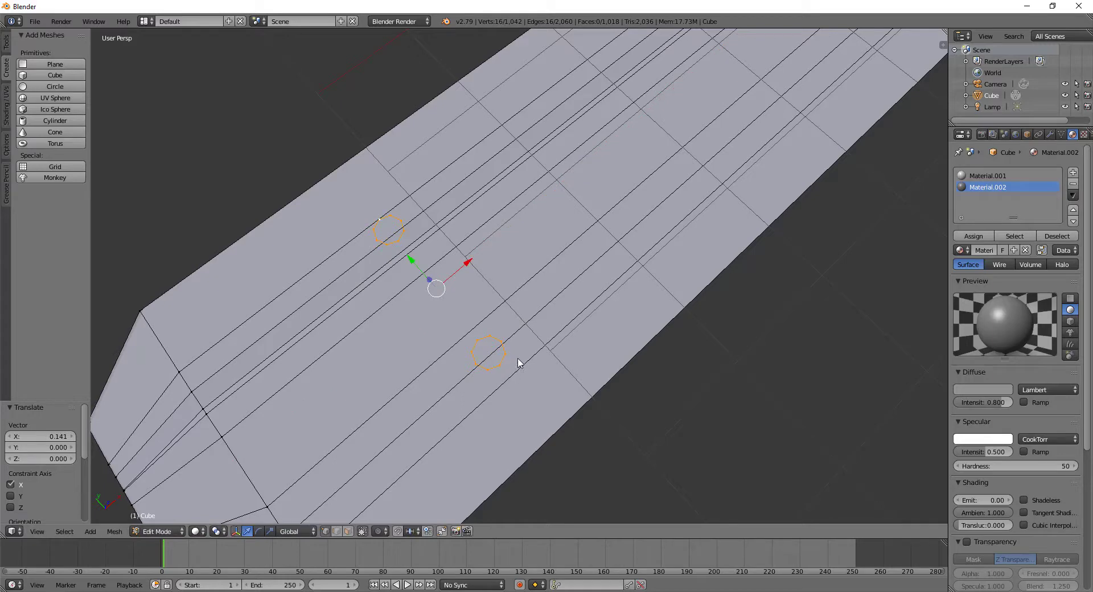
{"action": "key", "text": "ctrl+r"}
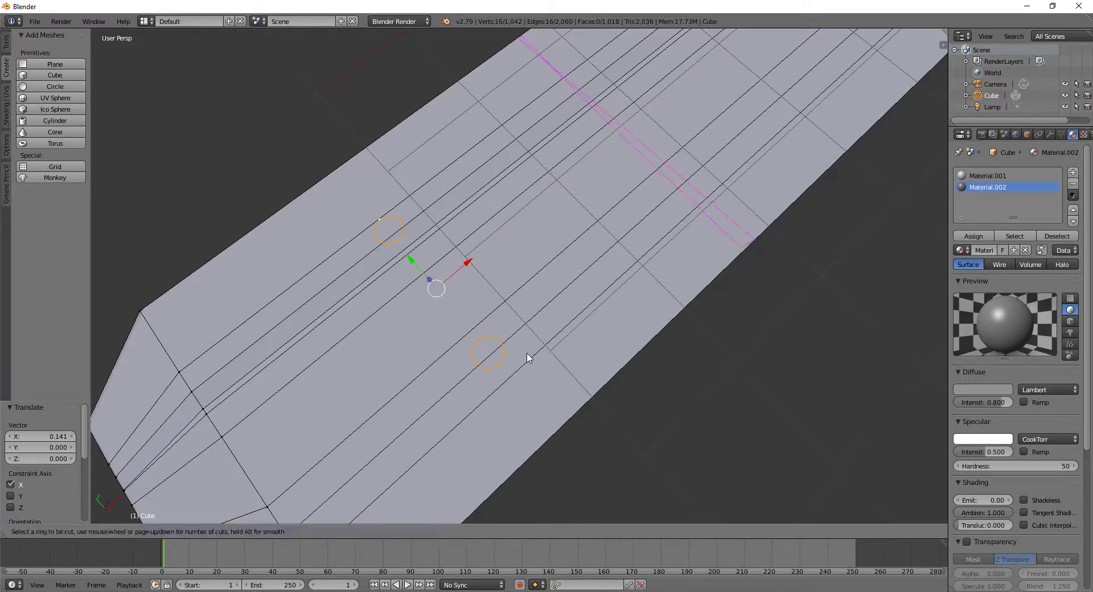
{"action": "left_click", "coordinate": [581, 233]}
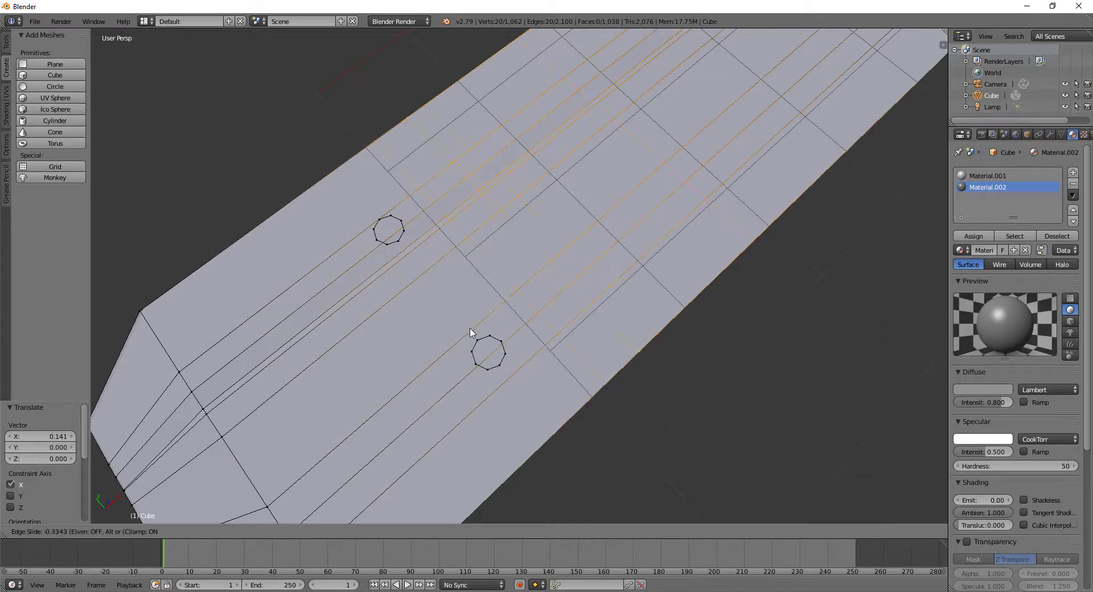
Step: Confirm the first loop cut and add two more edge loops across the left wing beside the rings
{"action": "left_click", "coordinate": [389, 411]}
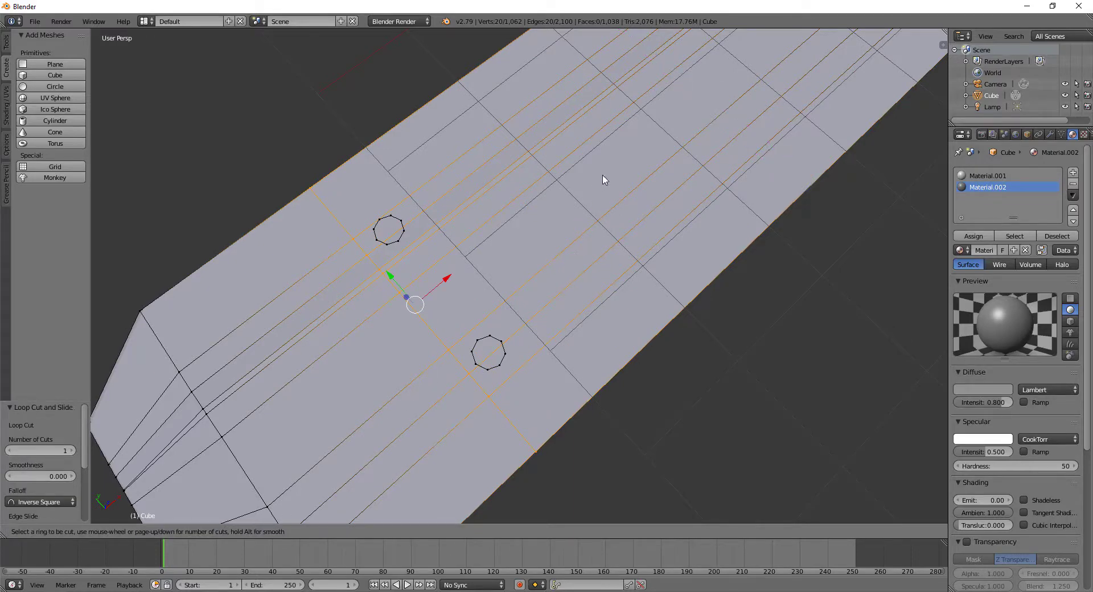
{"action": "left_click", "coordinate": [585, 233]}
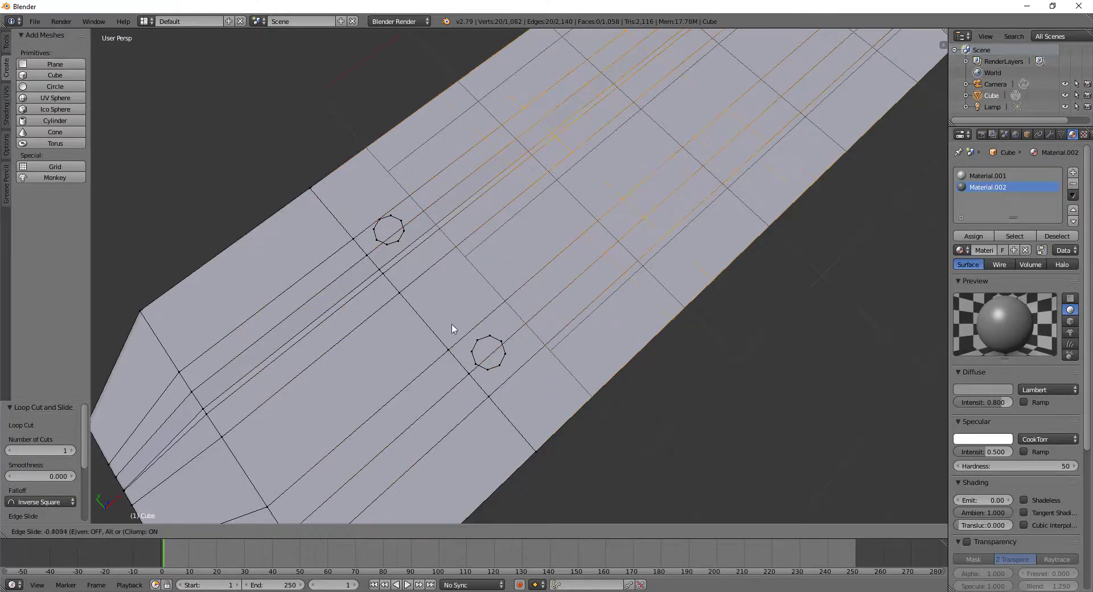
{"action": "left_click", "coordinate": [328, 389]}
{"action": "key", "text": "ctrl+r"}
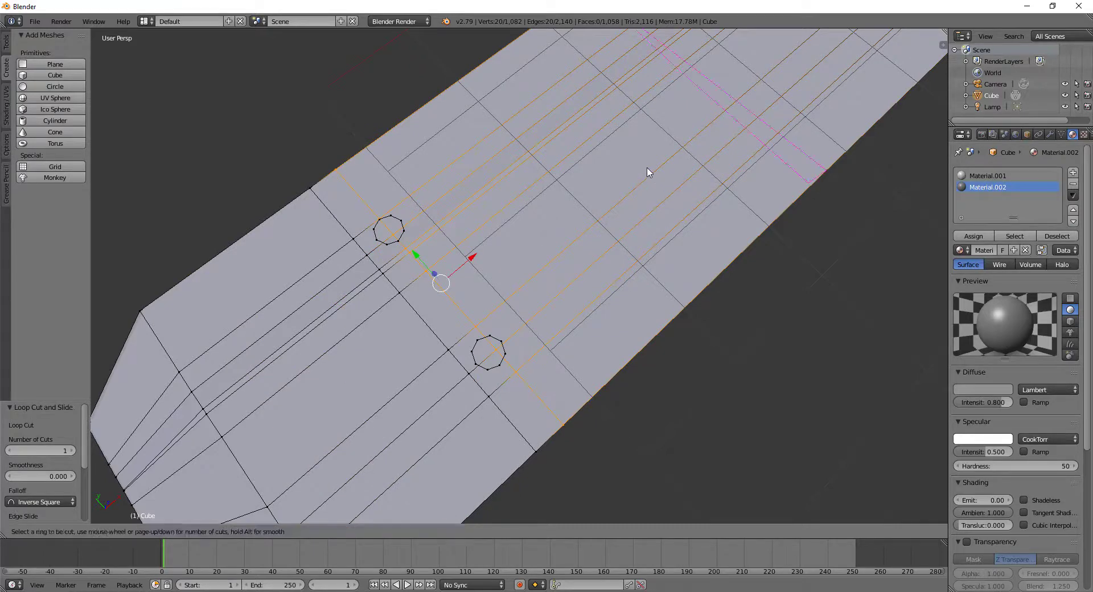
{"action": "left_click", "coordinate": [647, 122]}
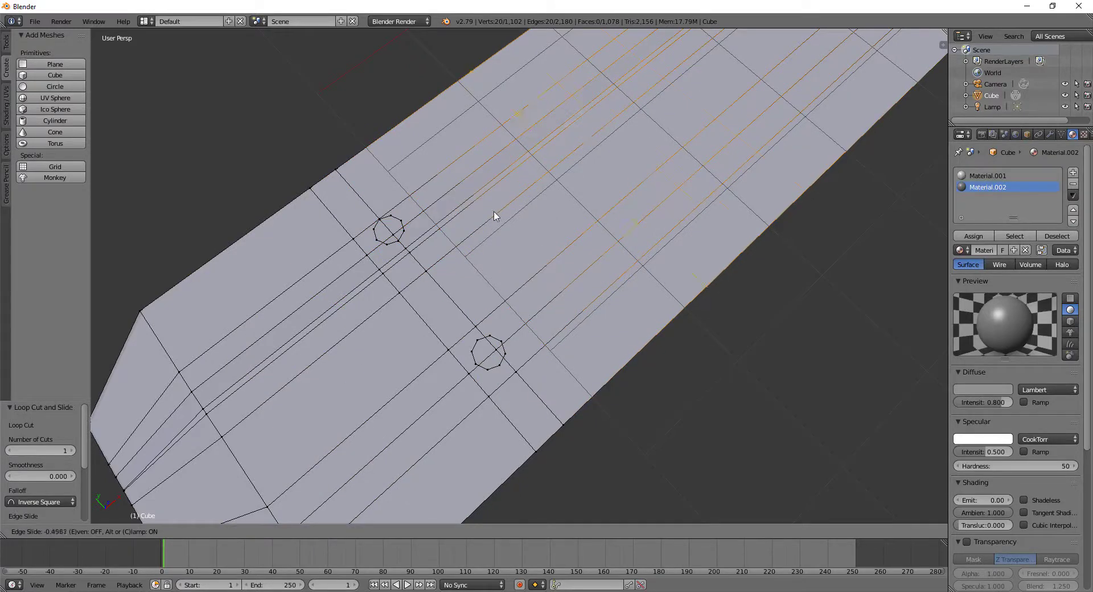
{"action": "left_click", "coordinate": [416, 268]}
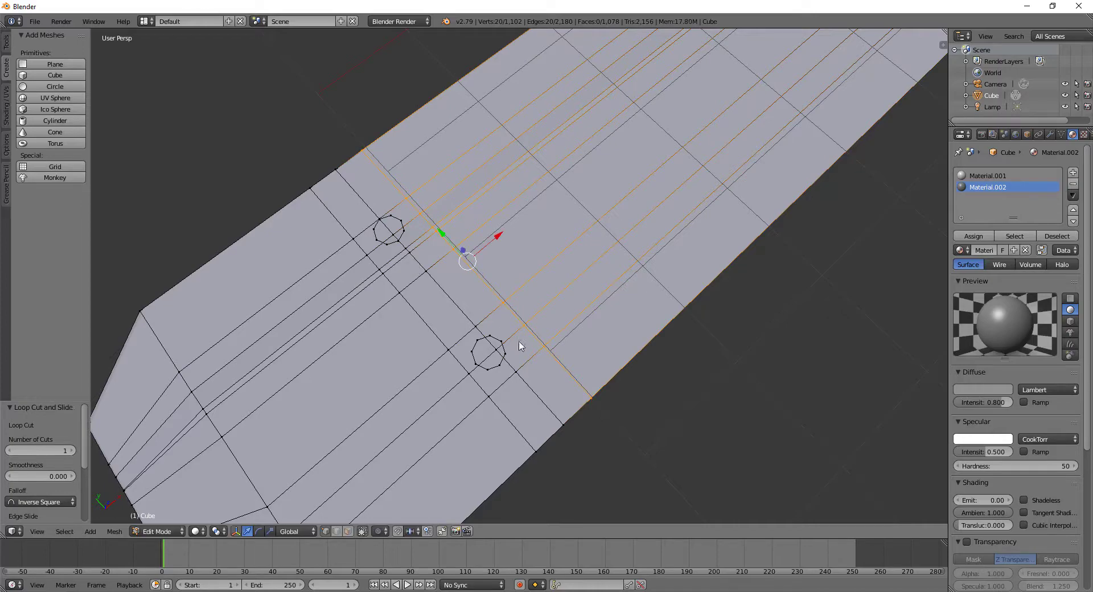
{"action": "middle_click_drag", "start_coordinate": [520, 349], "coordinate": [451, 336]}
{"action": "scroll", "coordinate": [455, 358], "scroll_direction": "up", "scroll_amount": 3}
{"action": "scroll", "coordinate": [523, 405], "scroll_direction": "down", "scroll_amount": 1, "text": "shift"}
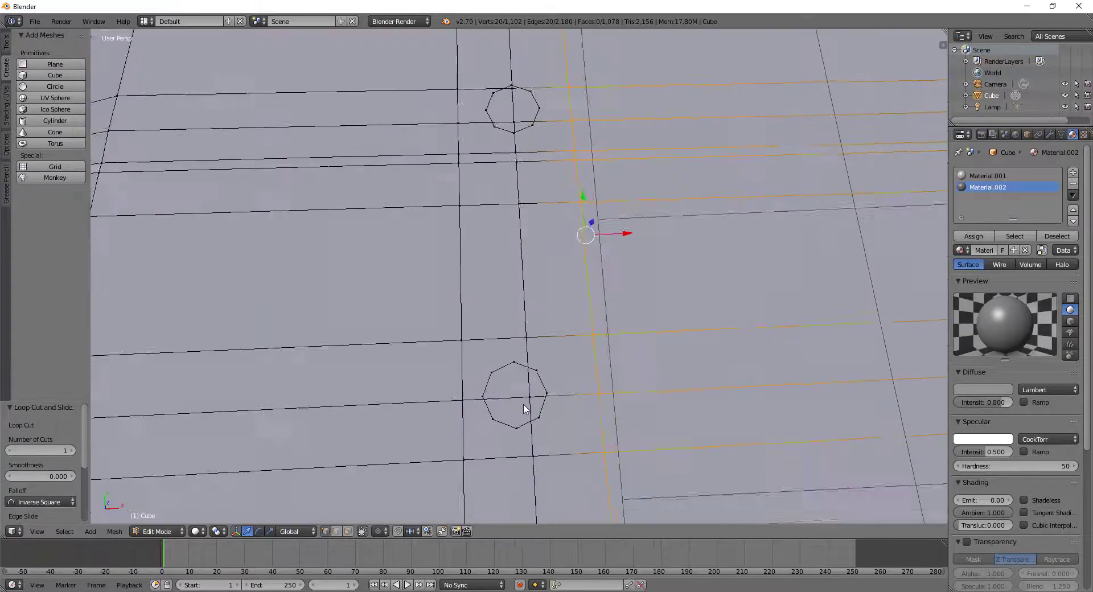
{"action": "scroll", "coordinate": [519, 403], "scroll_direction": "down", "scroll_amount": 4, "text": "shift"}
Step: Select both copied octagon rings and shift them 0.054 along X
{"action": "scroll", "coordinate": [481, 231], "scroll_direction": "down", "scroll_amount": 3}
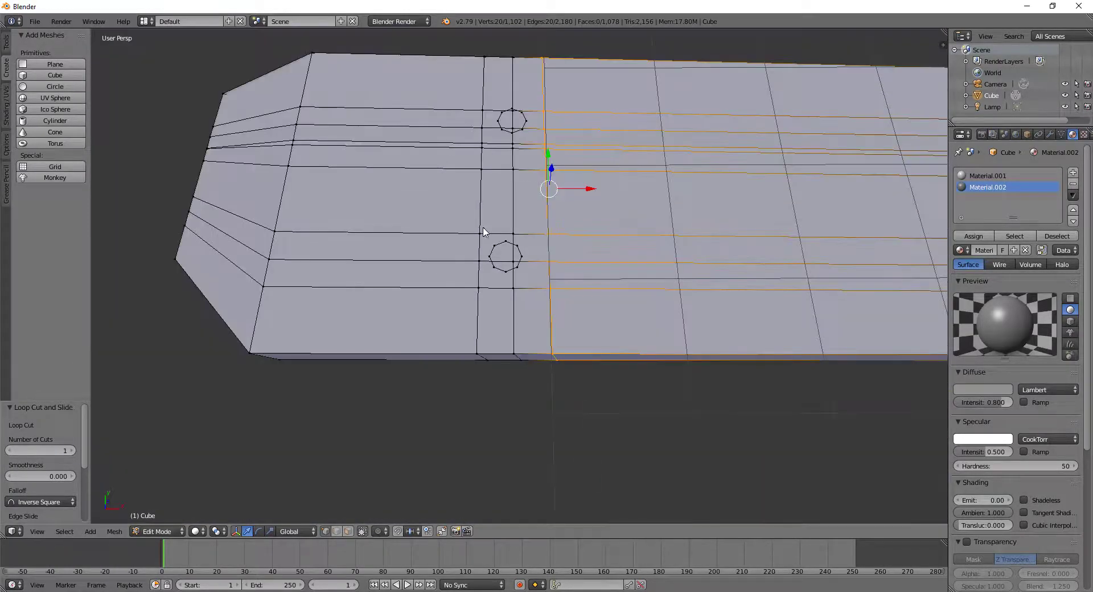
{"action": "right_click", "coordinate": [497, 250]}
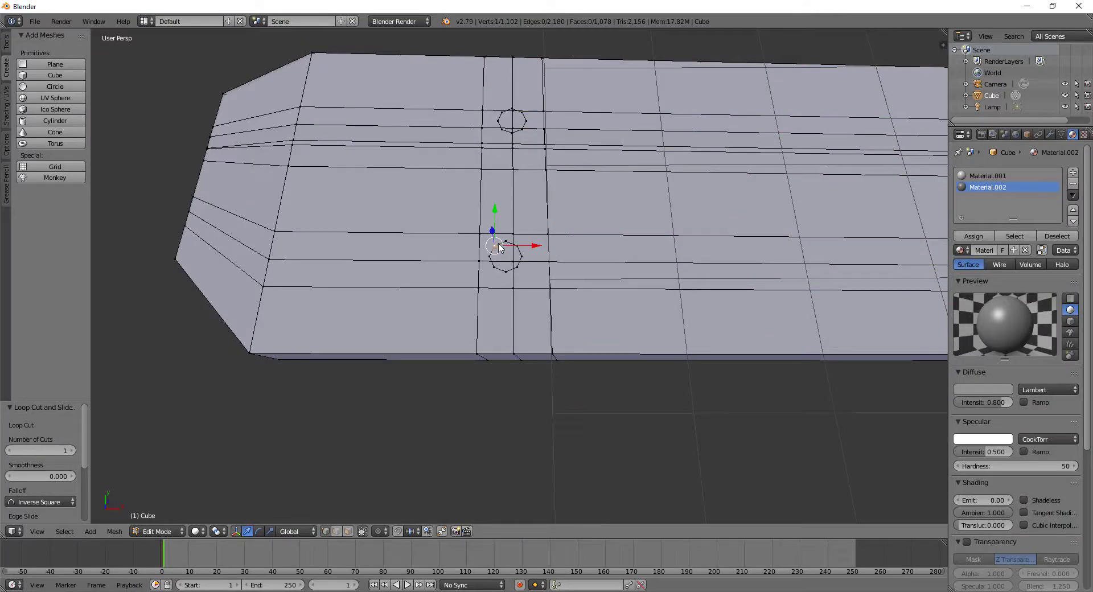
{"action": "right_click", "coordinate": [507, 114], "text": "alt+shift"}
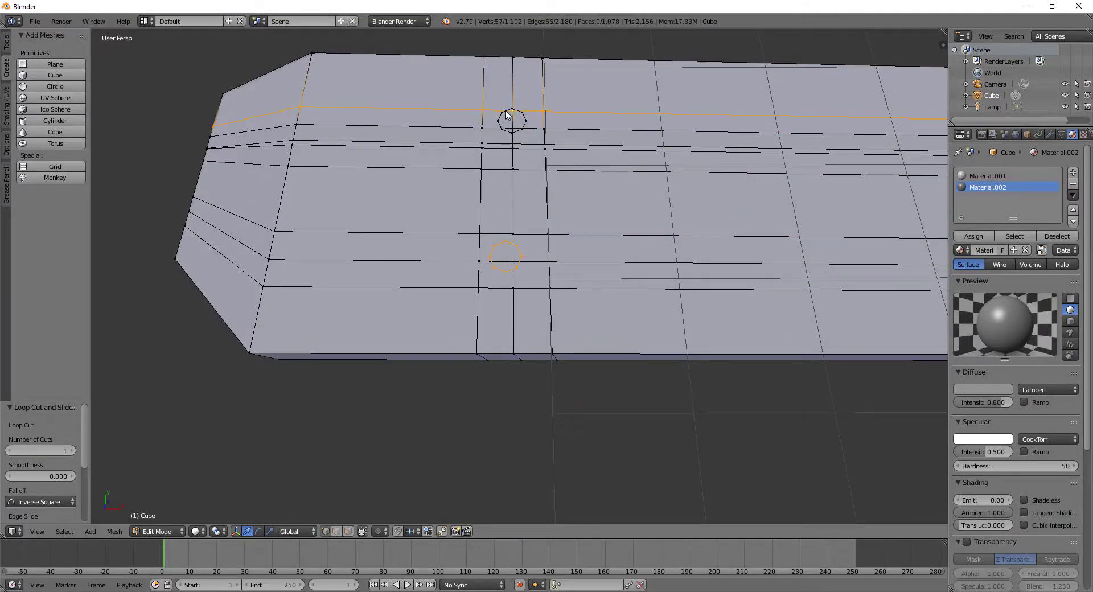
{"action": "right_click", "coordinate": [506, 113], "text": "alt+shift"}
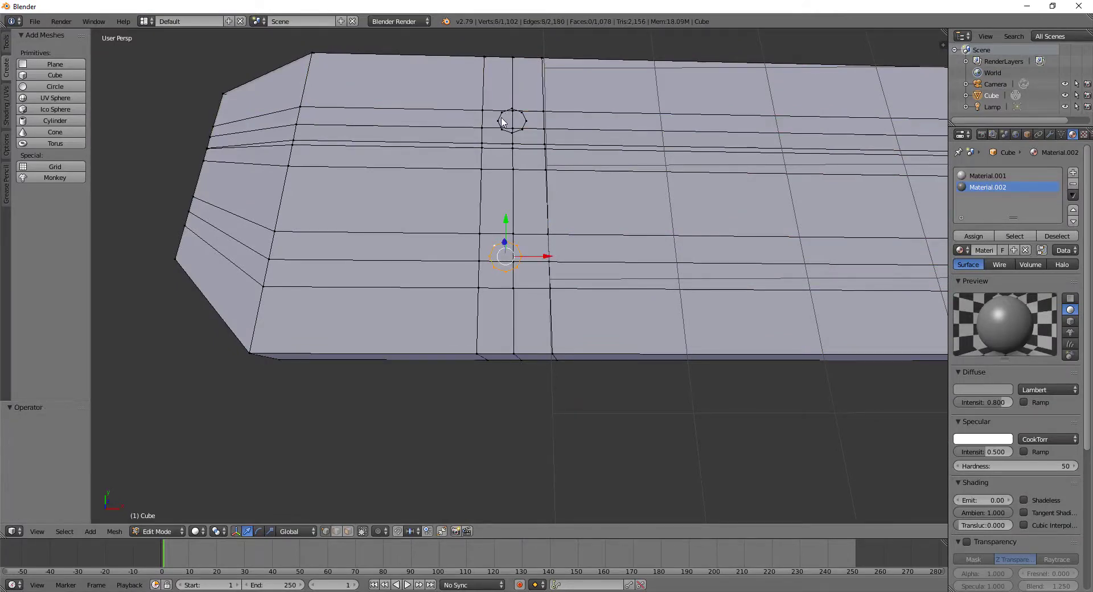
{"action": "right_click", "coordinate": [501, 121], "text": "alt+shift"}
{"action": "left_click_drag", "start_coordinate": [551, 183], "coordinate": [556, 189]}
{"action": "mouse_move", "coordinate": [557, 189]}
{"action": "middle_mouse_down"}
{"action": "mouse_move", "coordinate": [525, 207]}
{"action": "mouse_move", "coordinate": [547, 197]}
{"action": "middle_mouse_up"}
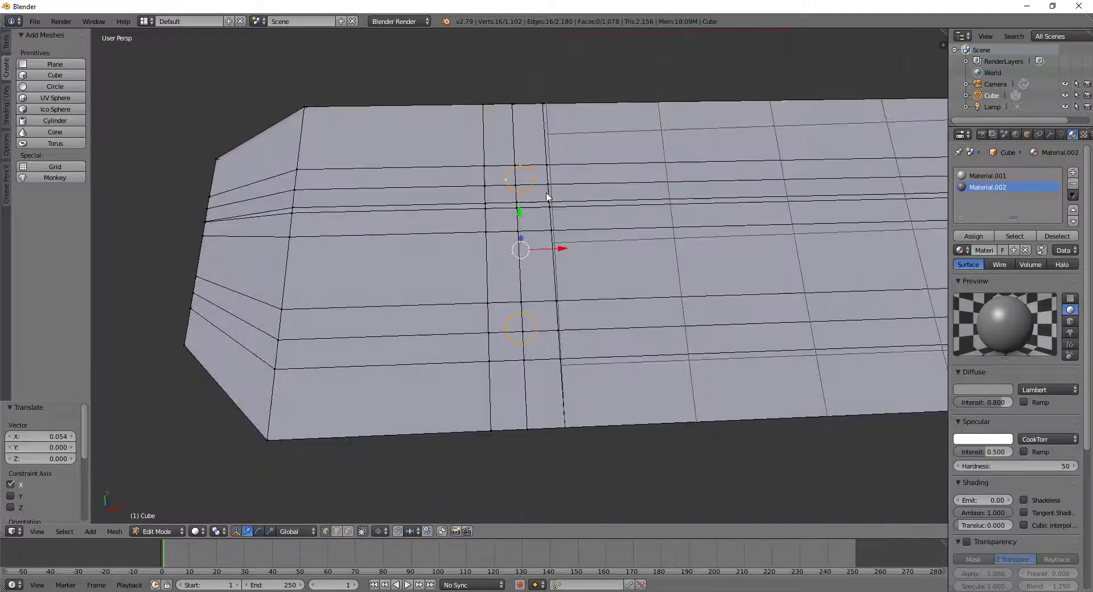
Step: Select the four faces surrounding the lower octagon ring
{"action": "right_click", "coordinate": [489, 303]}
{"action": "right_click", "coordinate": [489, 333], "text": "shift"}
{"action": "right_click", "coordinate": [521, 302], "text": "shift"}
{"action": "right_click", "coordinate": [521, 332], "text": "shift"}
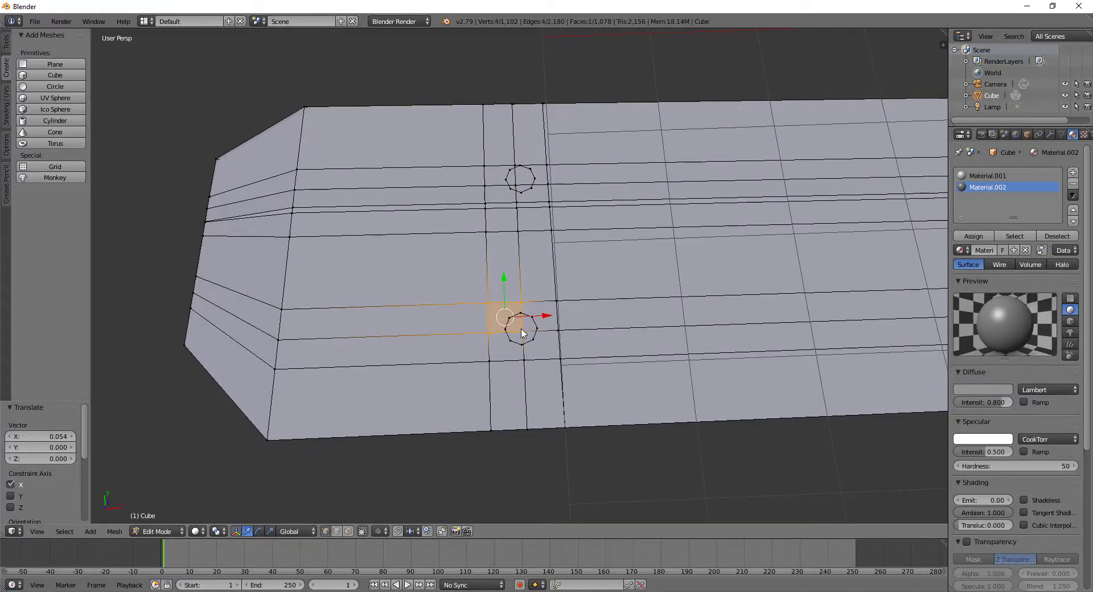
{"action": "right_click", "coordinate": [558, 301], "text": "shift"}
{"action": "right_click", "coordinate": [559, 332], "text": "shift"}
{"action": "right_click", "coordinate": [561, 361], "text": "shift"}
{"action": "right_click", "coordinate": [505, 362], "text": "shift"}
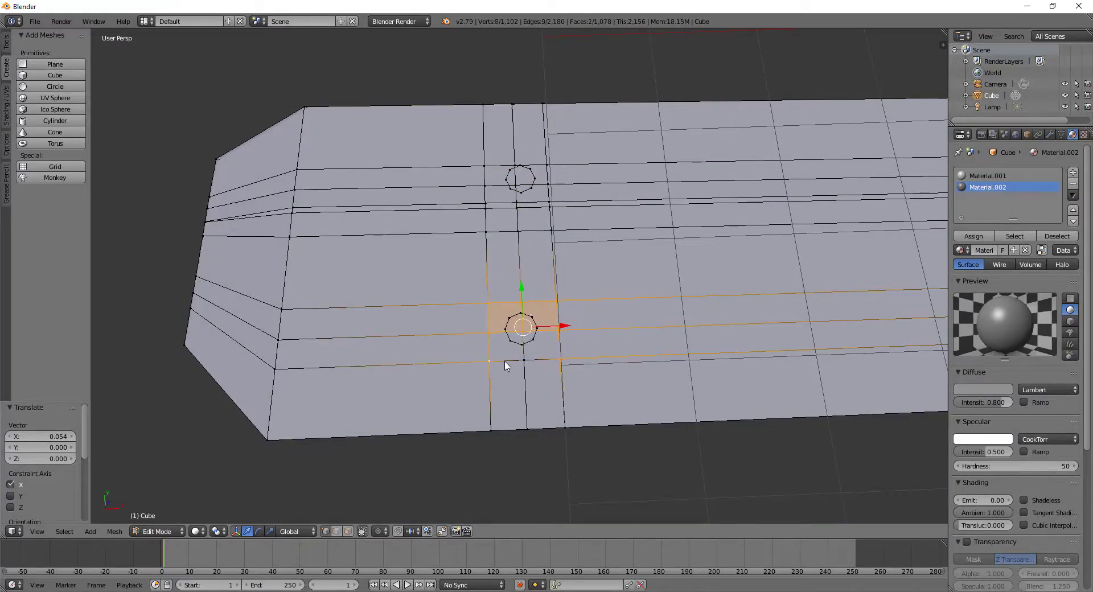
{"action": "right_click", "coordinate": [523, 360], "text": "shift"}
Step: Delete the four faces around the lower ring and fill the first gap with a face
{"action": "key", "text": "x"}
{"action": "left_click", "coordinate": [526, 358]}
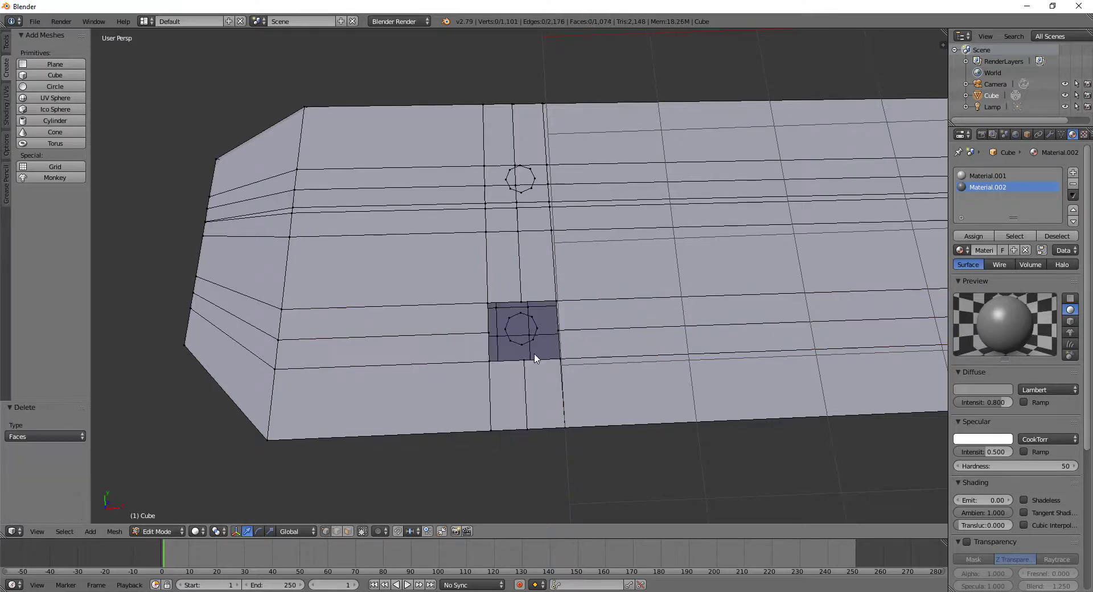
{"action": "scroll", "coordinate": [525, 360], "scroll_direction": "up", "scroll_amount": 4}
{"action": "right_click", "coordinate": [585, 324], "text": "shift"}
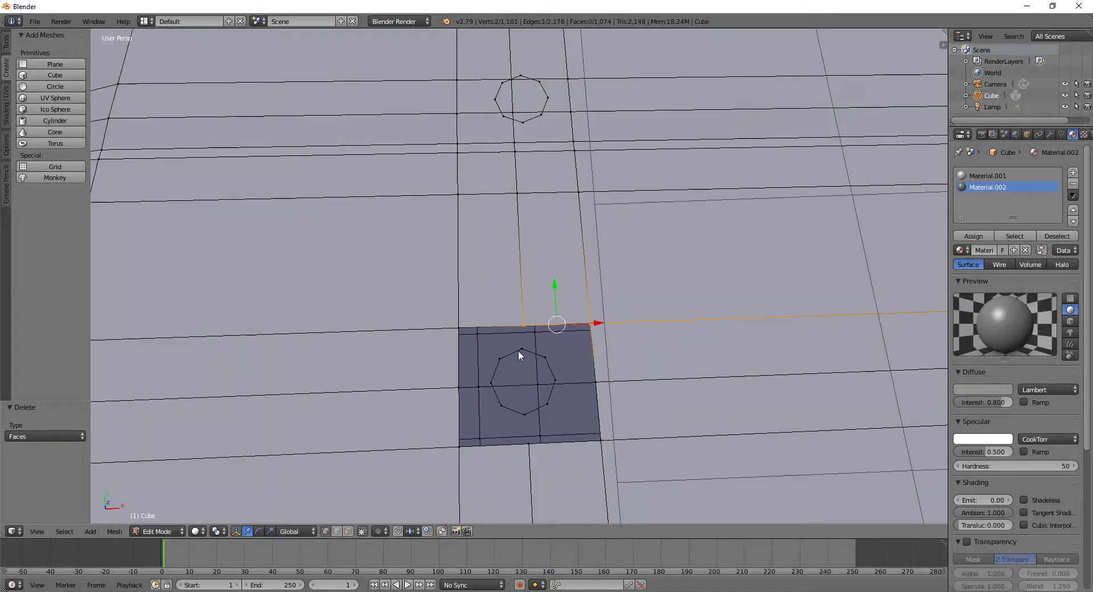
{"action": "right_click", "coordinate": [521, 349], "text": "shift"}
{"action": "right_click", "coordinate": [546, 358], "text": "shift"}
{"action": "key", "text": "f"}
Step: Fill the upper-right and right gaps between the octagon and the square with faces
{"action": "right_click", "coordinate": [590, 324]}
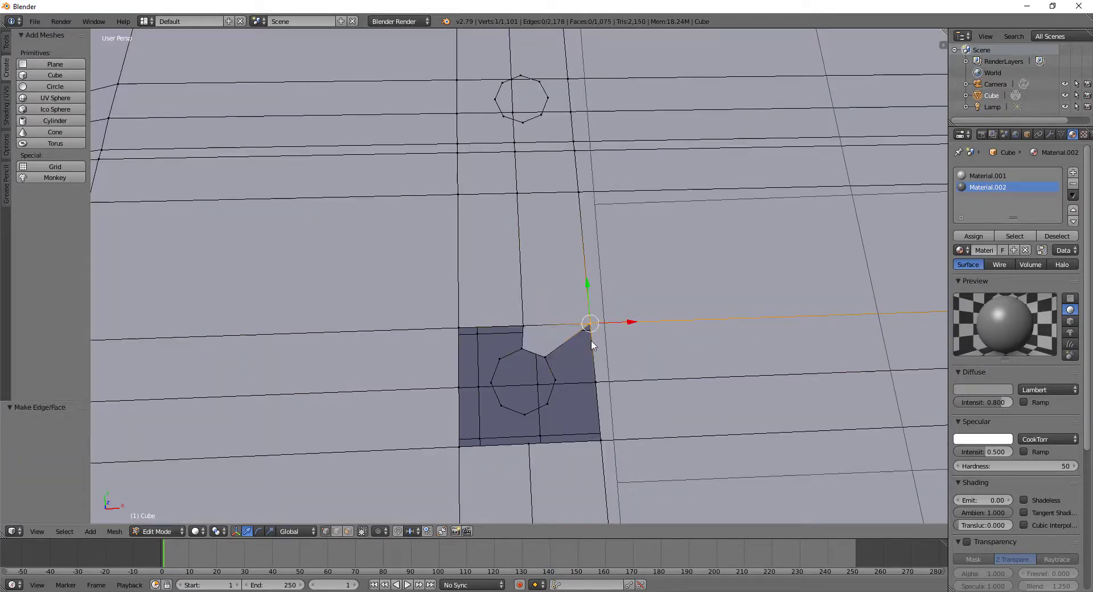
{"action": "right_click", "coordinate": [597, 380], "text": "shift"}
{"action": "right_click", "coordinate": [555, 380], "text": "shift"}
{"action": "right_click", "coordinate": [555, 363], "text": "shift"}
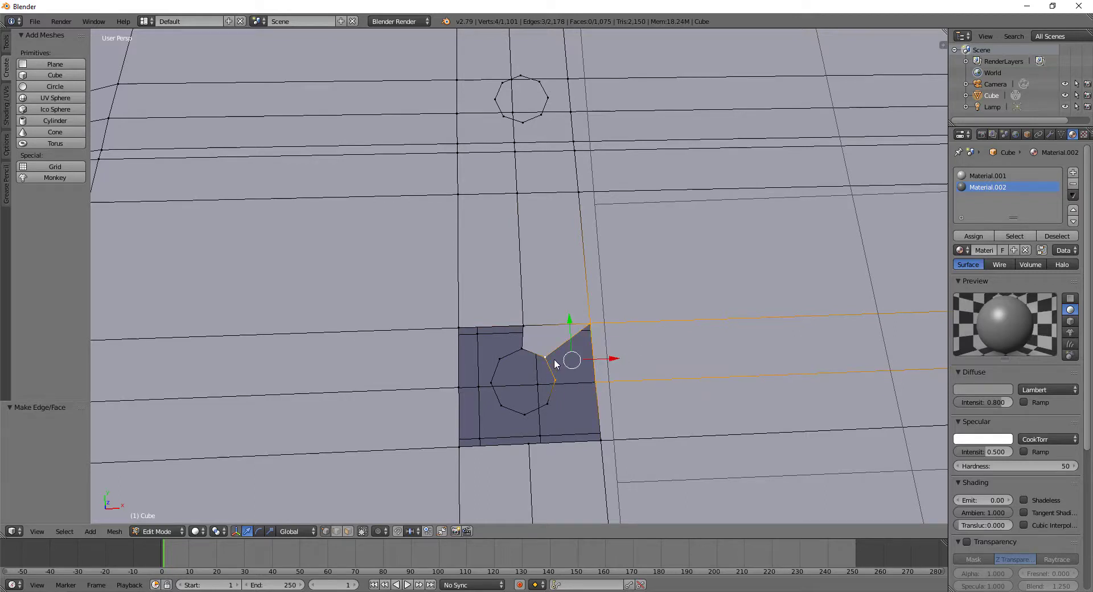
{"action": "key", "text": "f"}
{"action": "right_click", "coordinate": [556, 381]}
{"action": "right_click", "coordinate": [599, 384], "text": "shift"}
{"action": "right_click", "coordinate": [614, 449], "text": "shift"}
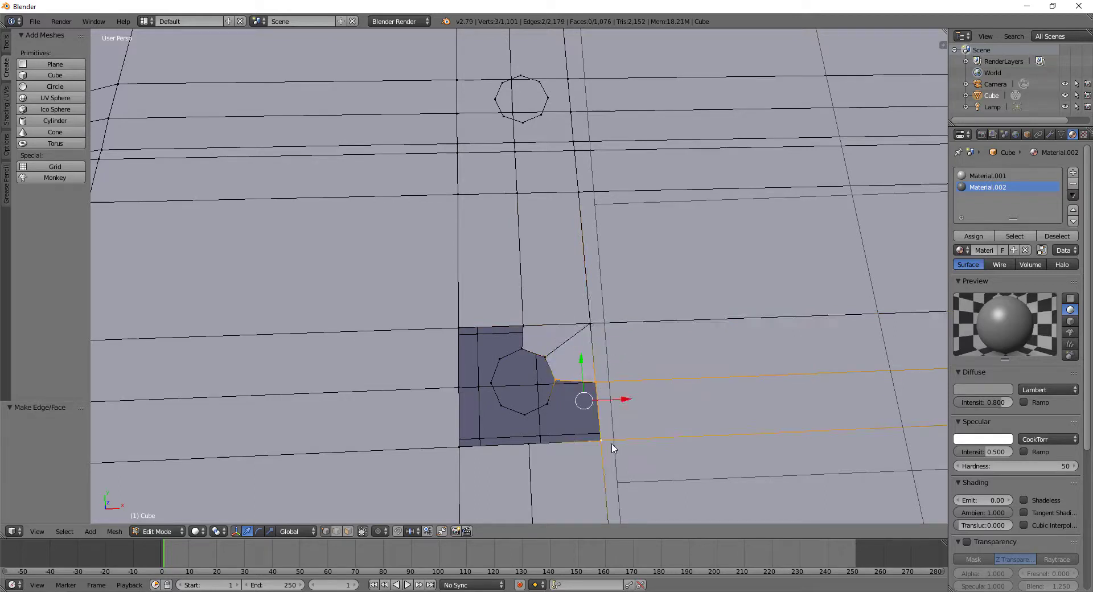
{"action": "right_click", "coordinate": [548, 400], "text": "shift"}
{"action": "key", "text": "f"}
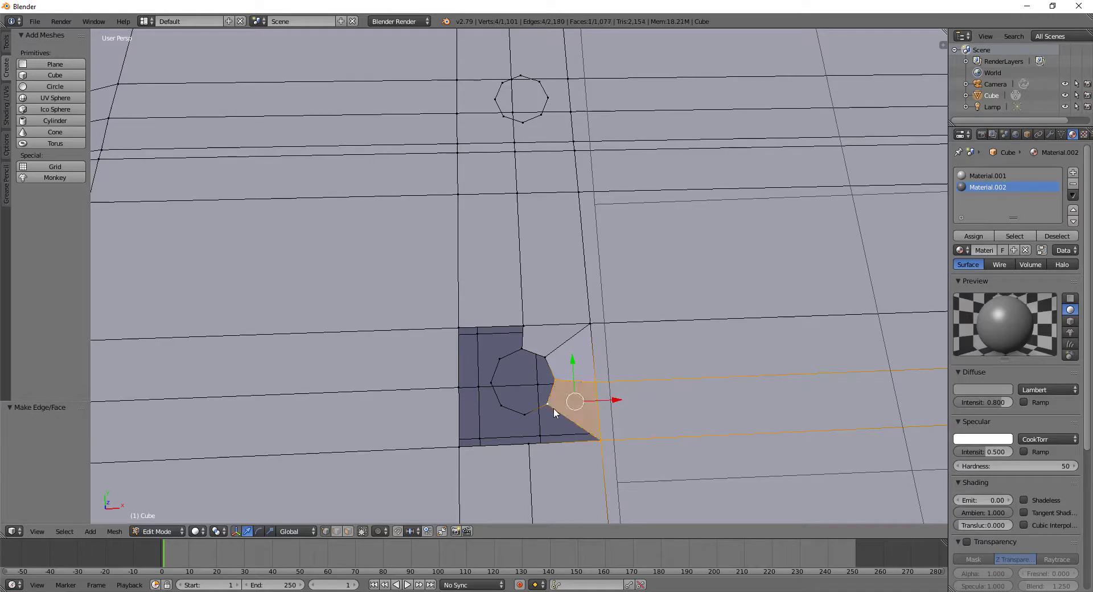
Step: Fill the lower-right and bottom gaps around the first hole with new faces
{"action": "right_click", "coordinate": [551, 406]}
{"action": "right_click", "coordinate": [598, 436], "text": "shift"}
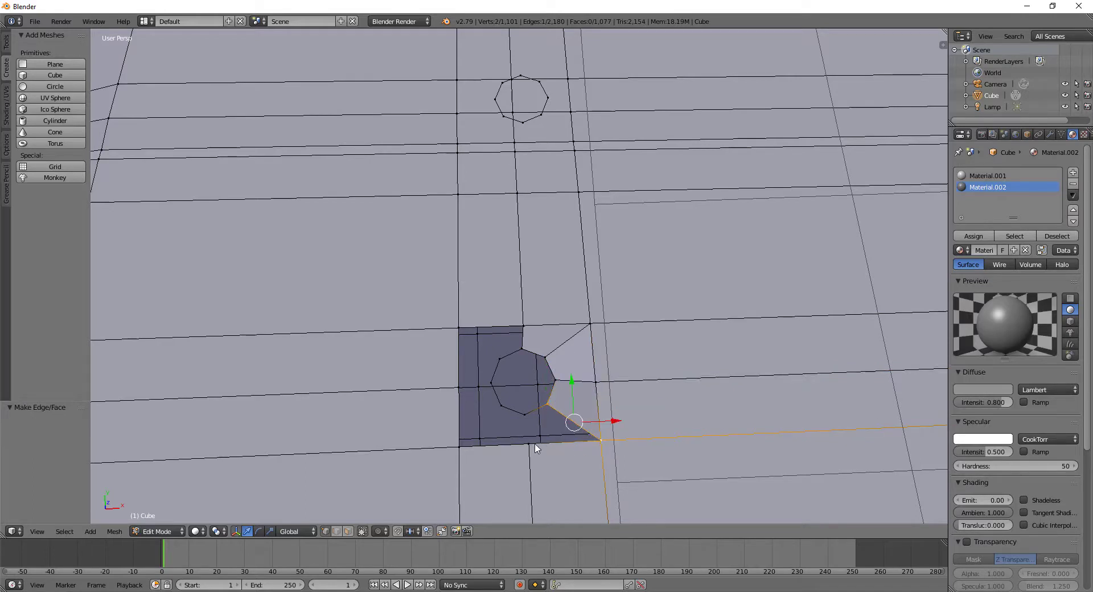
{"action": "right_click", "coordinate": [534, 446], "text": "shift"}
{"action": "right_click", "coordinate": [527, 418], "text": "shift"}
{"action": "key", "text": "f"}
{"action": "right_click", "coordinate": [524, 414]}
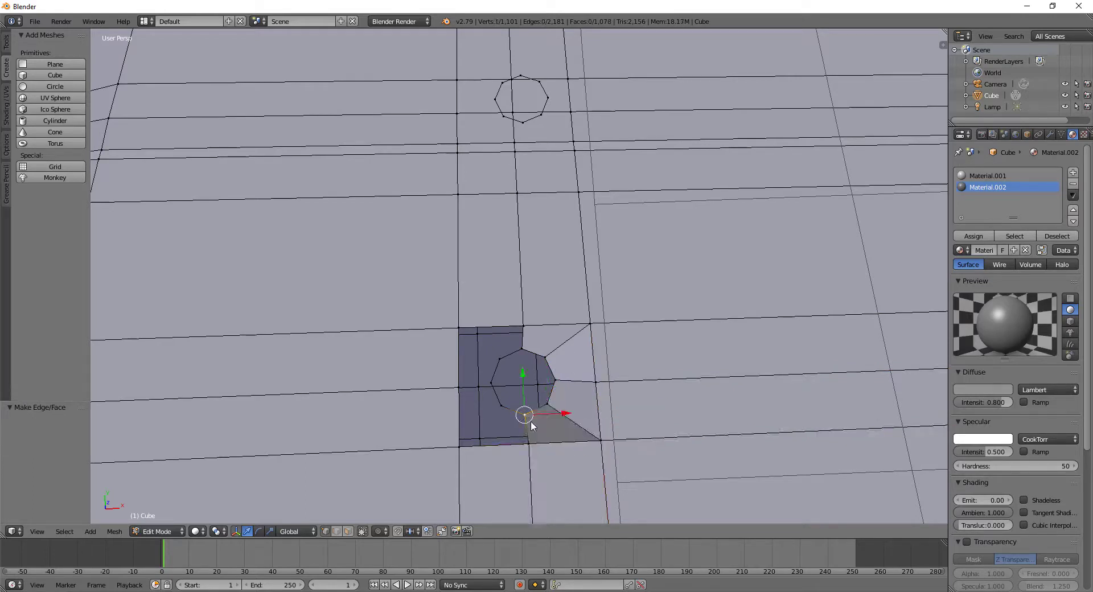
{"action": "right_click", "coordinate": [529, 444], "text": "shift"}
{"action": "right_click", "coordinate": [460, 448], "text": "shift"}
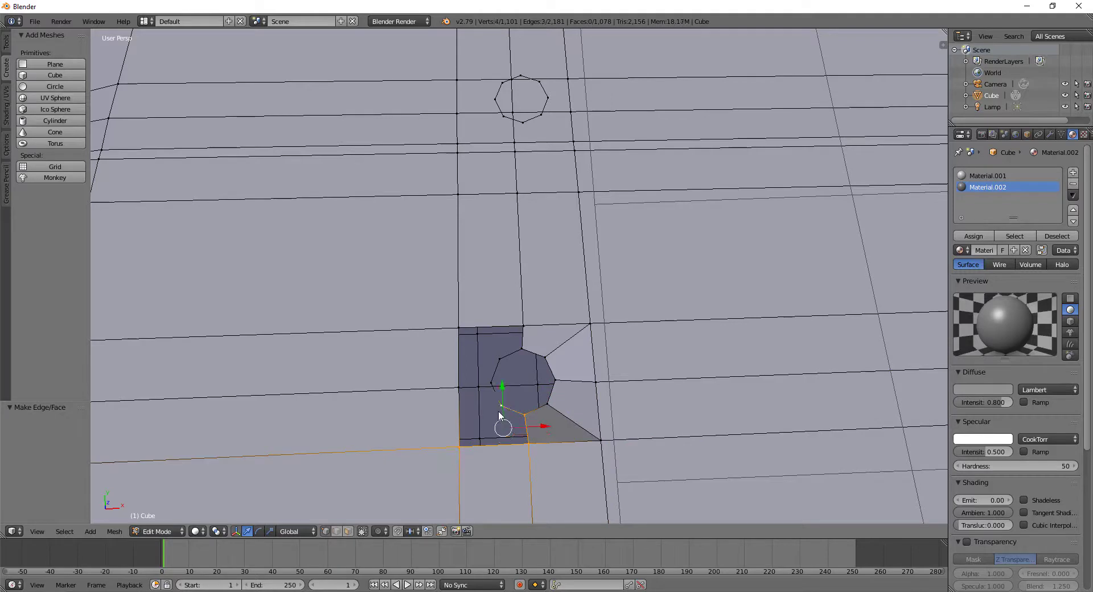
{"action": "key", "text": "f"}
{"action": "right_click", "coordinate": [500, 412]}
{"action": "right_click", "coordinate": [463, 456], "text": "shift"}
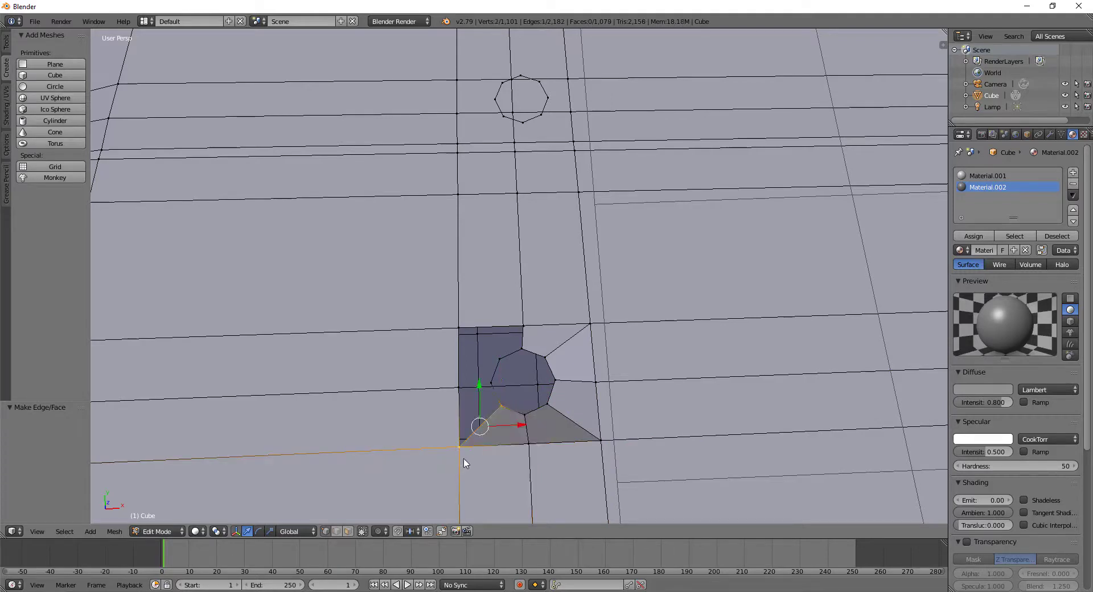
{"action": "right_click", "coordinate": [461, 391], "text": "shift"}
{"action": "key", "text": "f"}
Step: Fill the left and upper-left gaps, closing the ring of faces around the first hole
{"action": "right_click", "coordinate": [490, 382]}
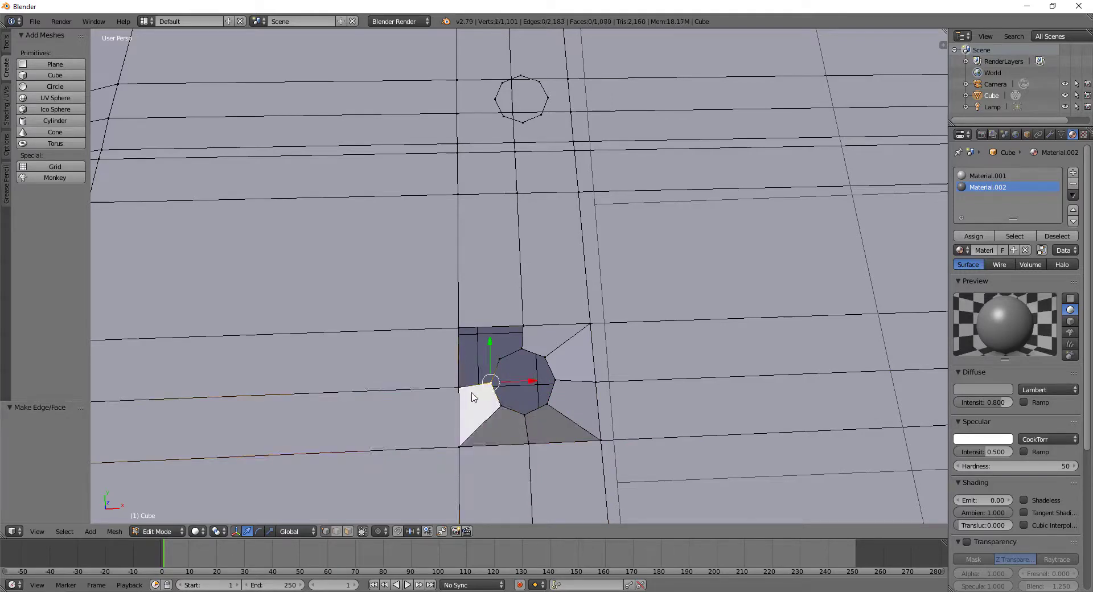
{"action": "right_click", "coordinate": [459, 389], "text": "shift"}
{"action": "right_click", "coordinate": [459, 328], "text": "shift"}
{"action": "right_click", "coordinate": [496, 360], "text": "shift"}
{"action": "key", "text": "f"}
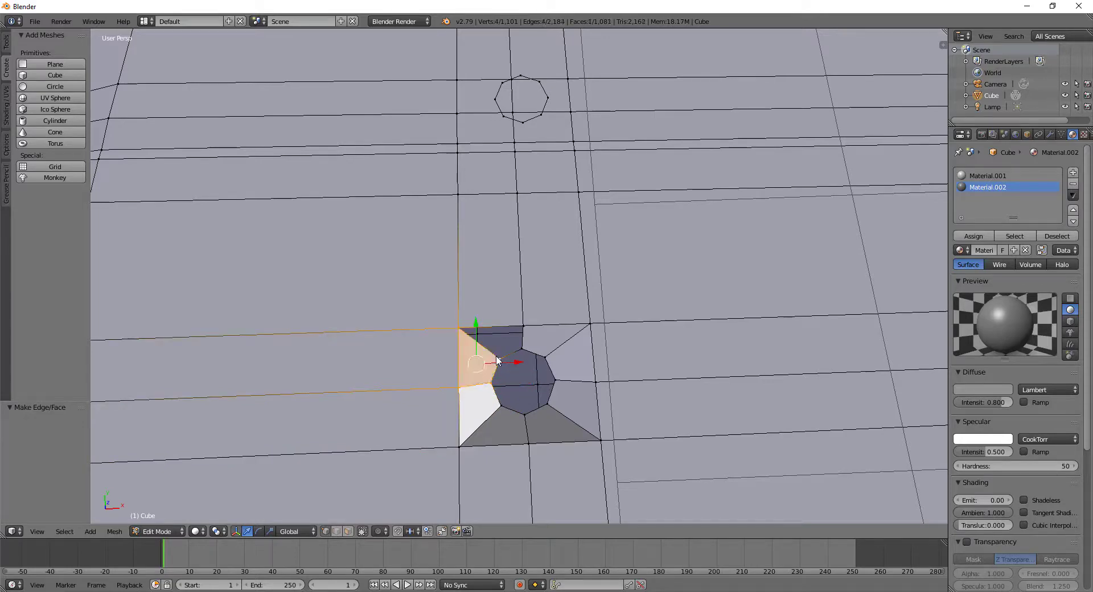
{"action": "right_click", "coordinate": [498, 358]}
{"action": "right_click", "coordinate": [522, 348], "text": "shift"}
{"action": "right_click", "coordinate": [522, 327], "text": "shift"}
{"action": "right_click", "coordinate": [454, 330], "text": "shift"}
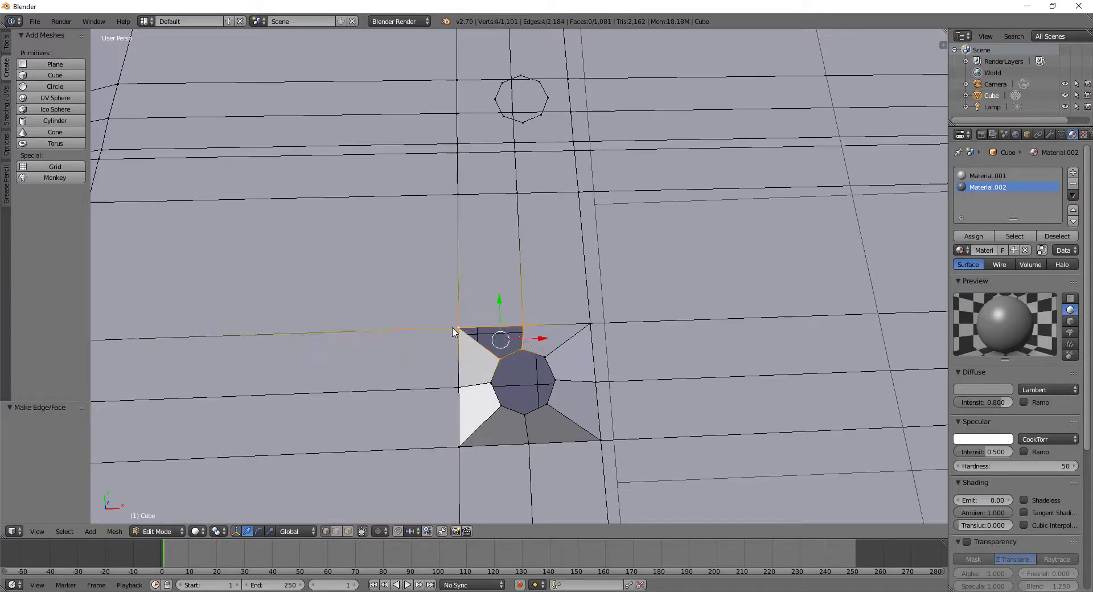
{"action": "key", "text": "f"}
{"action": "middle_click_drag", "start_coordinate": [503, 276], "coordinate": [503, 288]}
Step: Select the square of faces surrounding the second octagon
{"action": "right_click", "coordinate": [466, 322]}
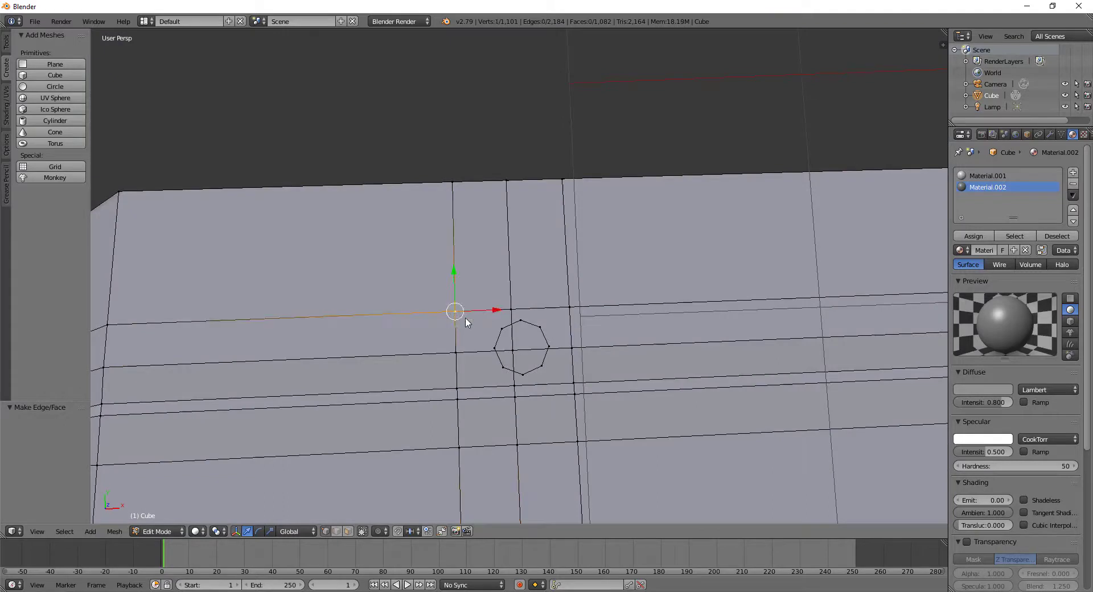
{"action": "right_click", "coordinate": [518, 328], "text": "shift"}
{"action": "right_click", "coordinate": [520, 322], "text": "shift"}
{"action": "right_click", "coordinate": [520, 322], "text": "shift"}
{"action": "right_click", "coordinate": [520, 322], "text": "shift"}
{"action": "right_click", "coordinate": [511, 310], "text": "shift"}
{"action": "right_click", "coordinate": [513, 353], "text": "shift"}
{"action": "right_click", "coordinate": [456, 353], "text": "shift"}
{"action": "right_click", "coordinate": [456, 388], "text": "shift"}
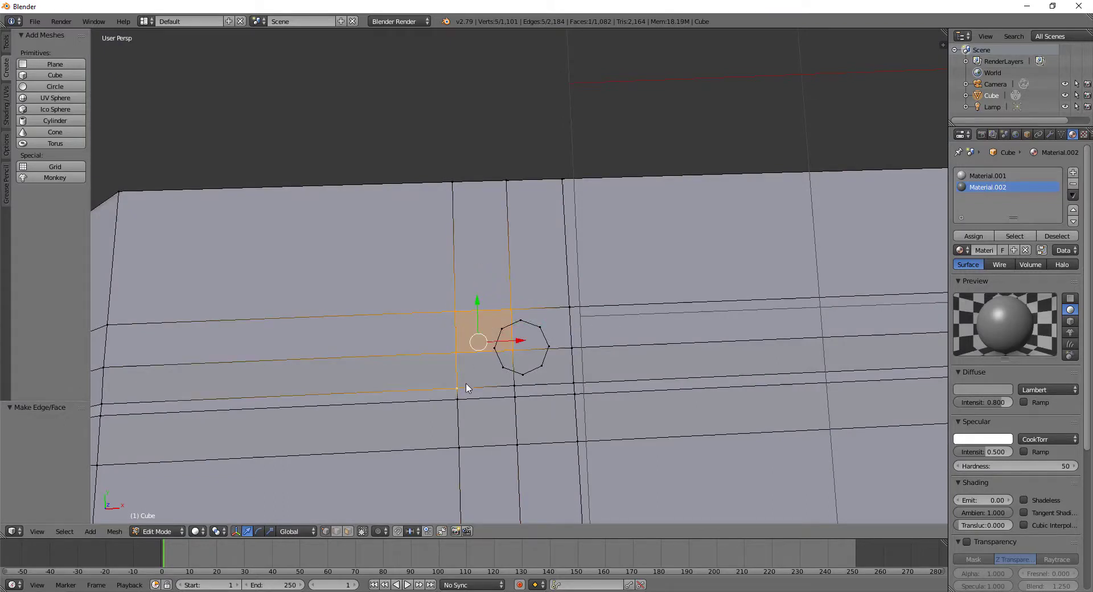
{"action": "right_click", "coordinate": [515, 388], "text": "shift"}
{"action": "right_click", "coordinate": [574, 384], "text": "shift"}
{"action": "right_click", "coordinate": [572, 348], "text": "shift"}
{"action": "right_click", "coordinate": [570, 309], "text": "shift"}
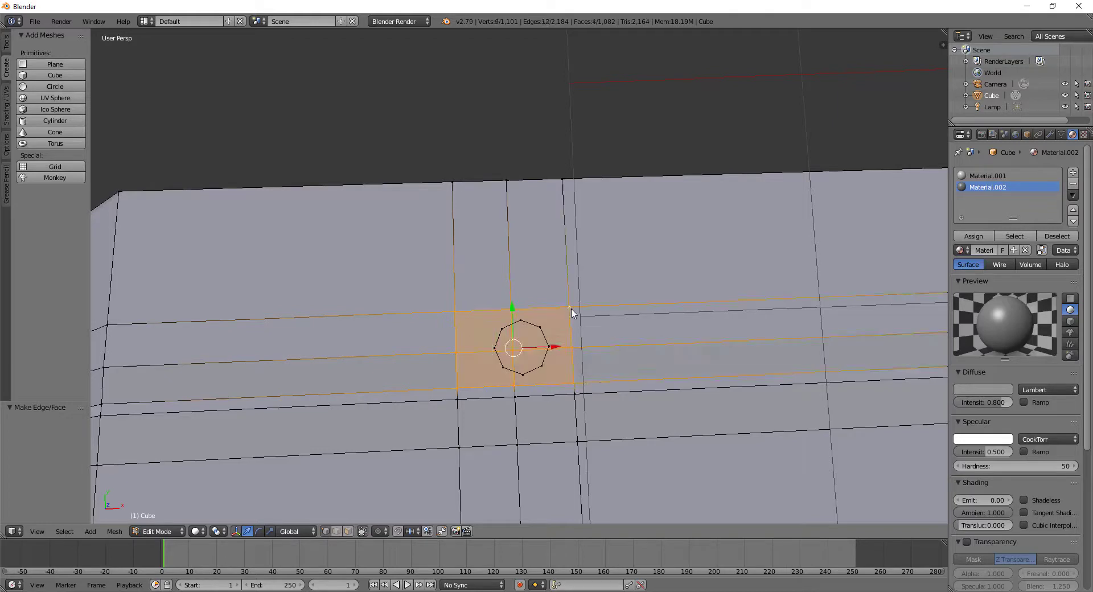
Step: Delete those faces and fill the two top gaps beside the octagon with new faces
{"action": "key", "text": "x"}
{"action": "left_click", "coordinate": [572, 309]}
{"action": "right_click", "coordinate": [455, 312]}
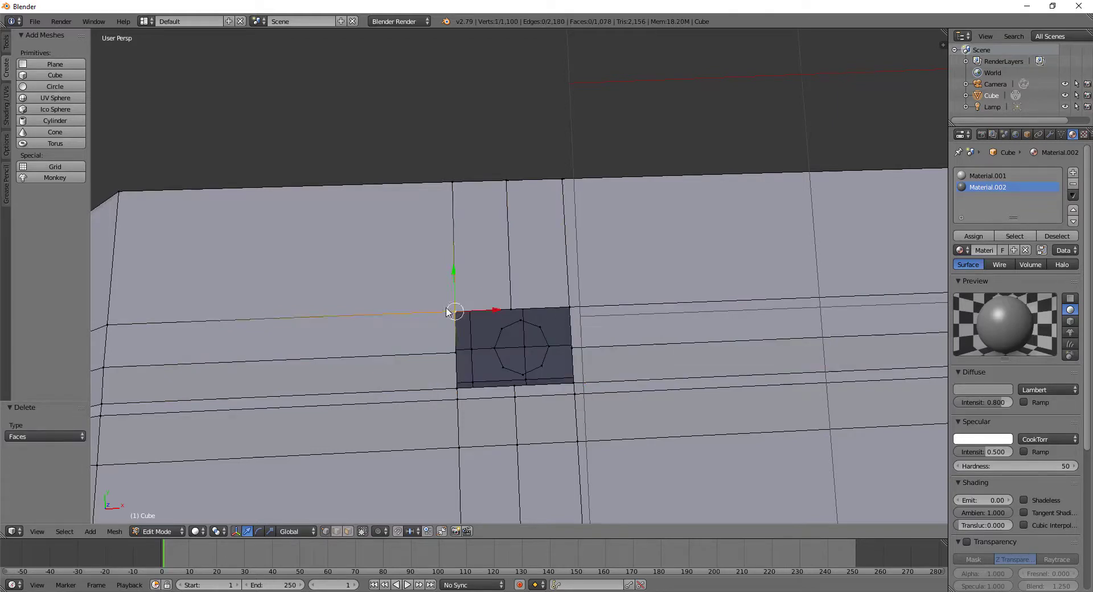
{"action": "right_click", "coordinate": [520, 307], "text": "shift"}
{"action": "right_click", "coordinate": [520, 322], "text": "shift"}
{"action": "right_click", "coordinate": [500, 329], "text": "shift"}
{"action": "key", "text": "f"}
{"action": "right_click", "coordinate": [512, 310]}
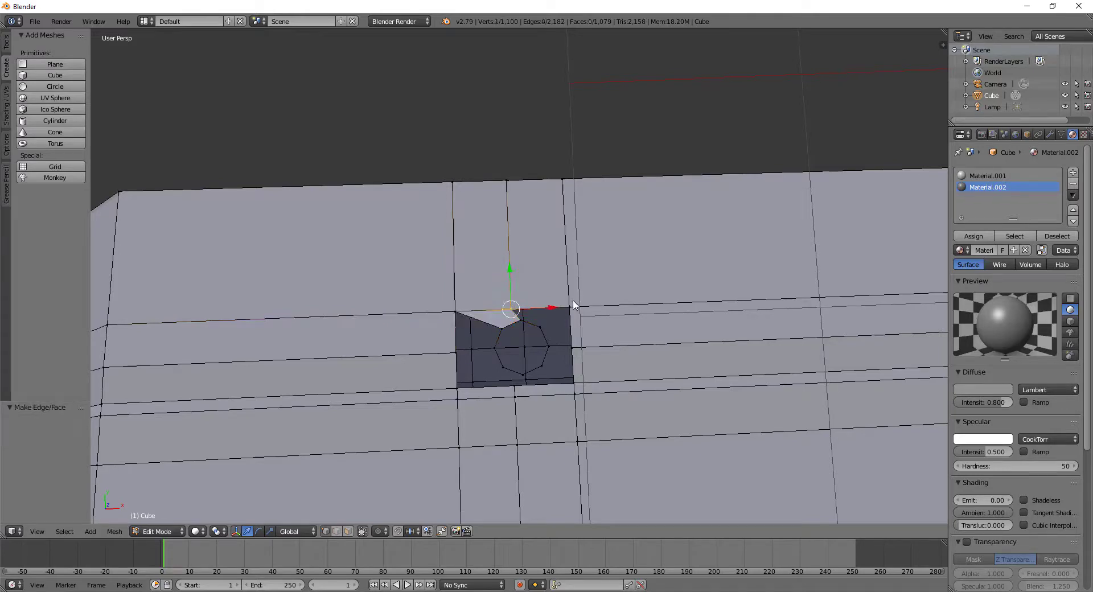
{"action": "right_click", "coordinate": [569, 308], "text": "shift"}
{"action": "right_click", "coordinate": [522, 323], "text": "shift"}
{"action": "key", "text": "f"}
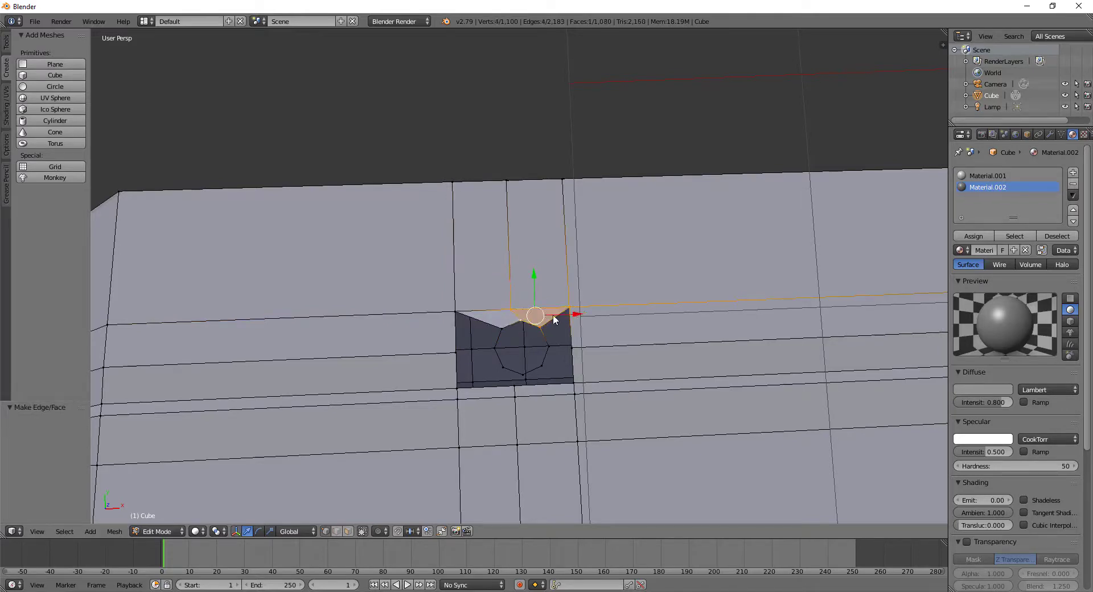
Step: Fill the upper-right, right and lower-right gaps around the second octagon with faces
{"action": "right_click", "coordinate": [574, 321]}
{"action": "right_click", "coordinate": [572, 346], "text": "shift"}
{"action": "right_click", "coordinate": [548, 347], "text": "shift"}
{"action": "right_click", "coordinate": [539, 328], "text": "shift"}
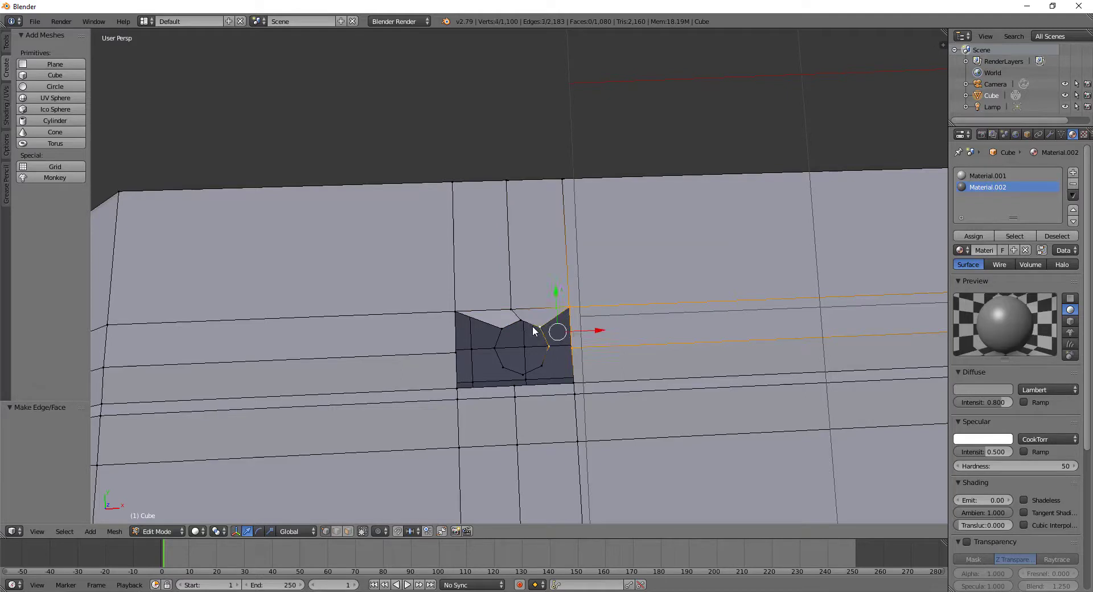
{"action": "key", "text": "f"}
{"action": "right_click", "coordinate": [549, 346]}
{"action": "right_click", "coordinate": [572, 346], "text": "shift"}
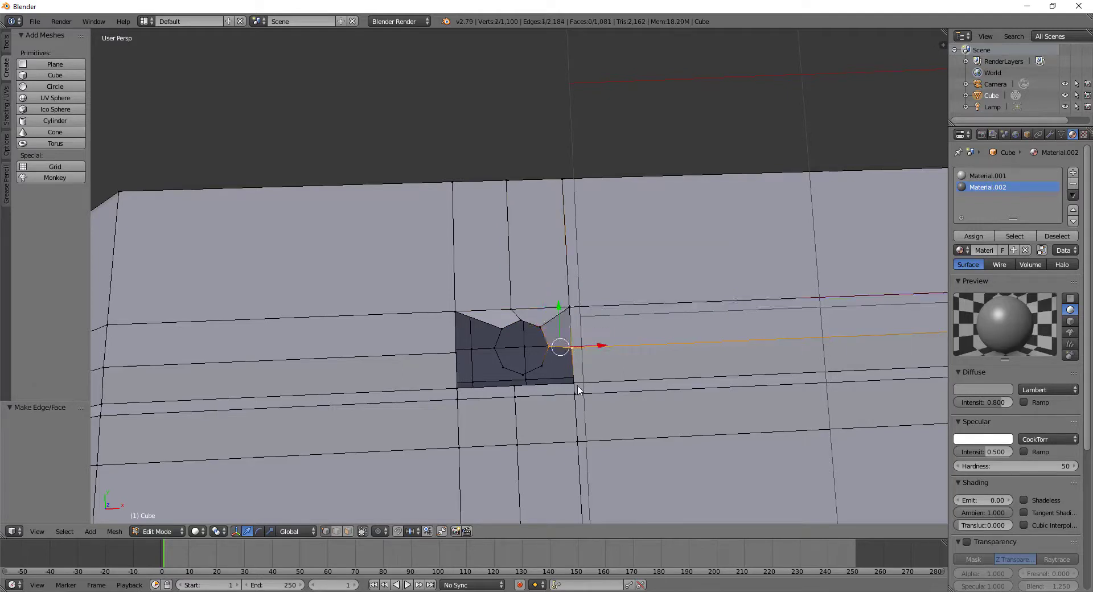
{"action": "right_click", "coordinate": [573, 382], "text": "shift"}
{"action": "key", "text": "f"}
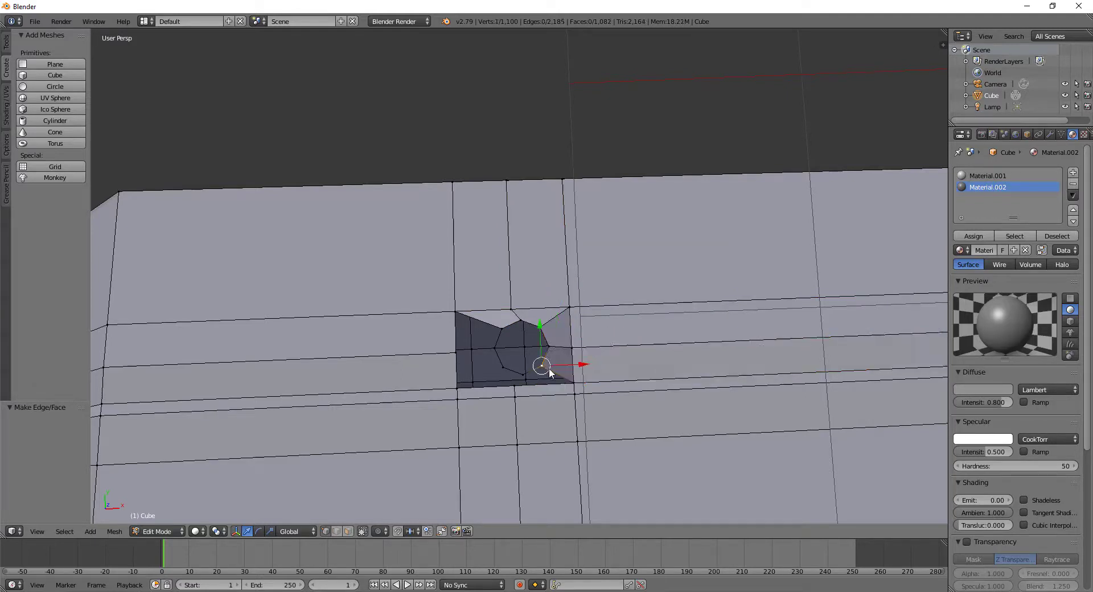
{"action": "right_click", "coordinate": [575, 390]}
{"action": "right_click", "coordinate": [531, 389], "text": "shift"}
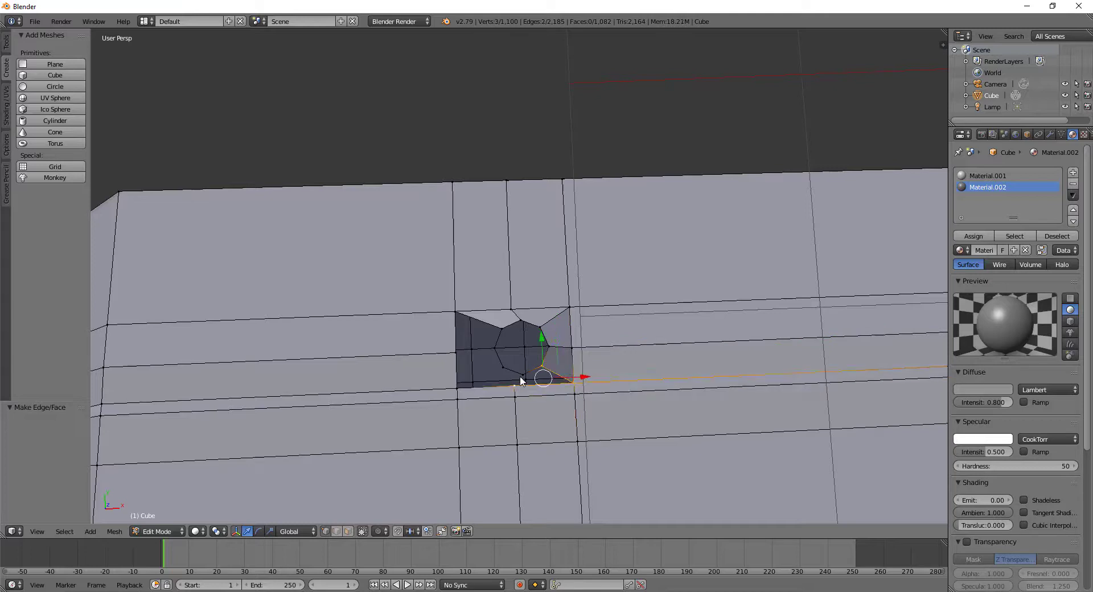
{"action": "right_click", "coordinate": [520, 392], "text": "shift"}
{"action": "key", "text": "f"}
Step: Fill the bottom, lower-left and upper-left gaps to finish faces around the second hole
{"action": "right_click", "coordinate": [522, 378]}
{"action": "right_click", "coordinate": [522, 394], "text": "shift"}
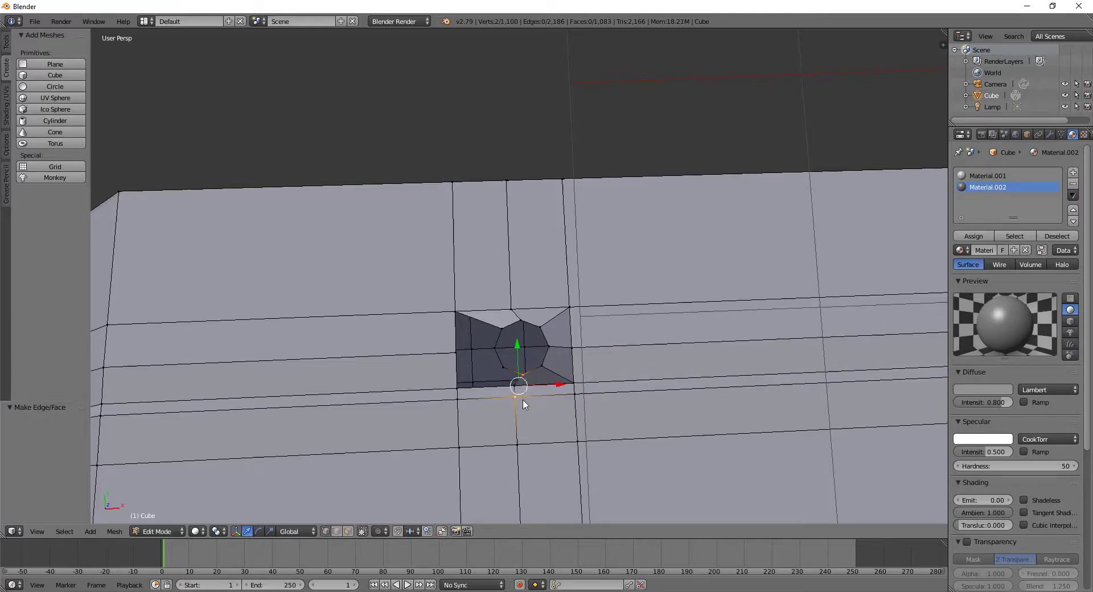
{"action": "right_click", "coordinate": [443, 392], "text": "shift"}
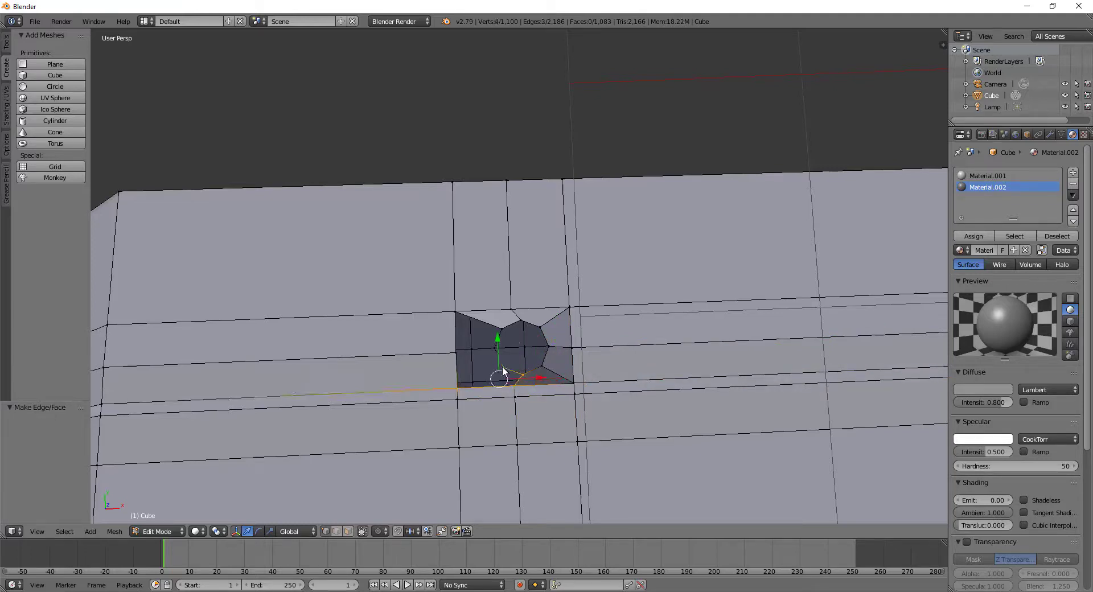
{"action": "key", "text": "f"}
{"action": "right_click", "coordinate": [457, 389]}
{"action": "right_click", "coordinate": [456, 353], "text": "shift"}
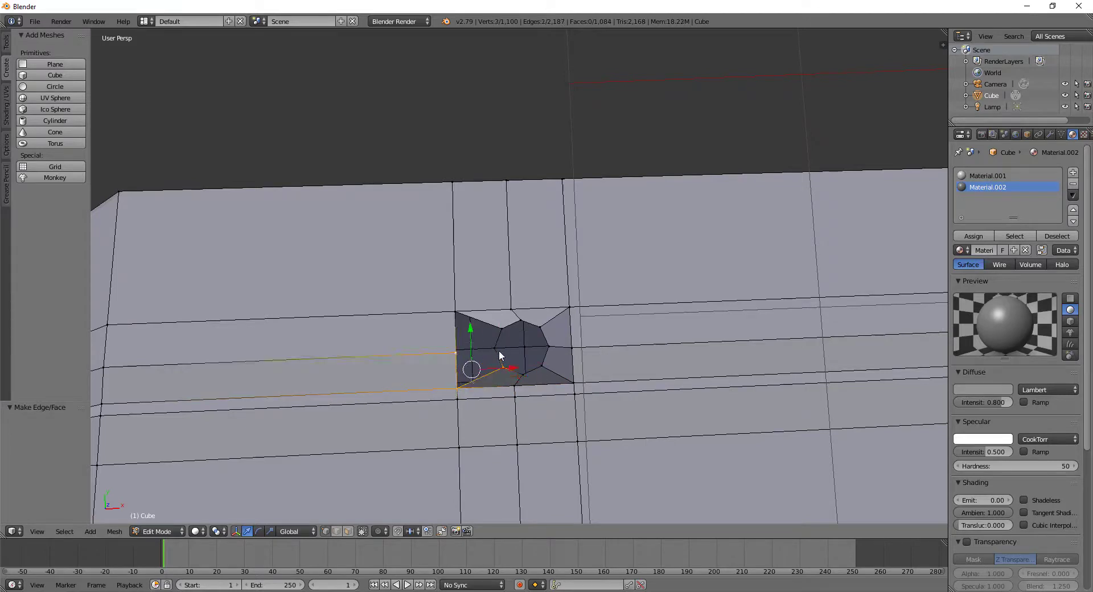
{"action": "key", "text": "f"}
{"action": "right_click", "coordinate": [494, 348]}
{"action": "right_click", "coordinate": [456, 353], "text": "shift"}
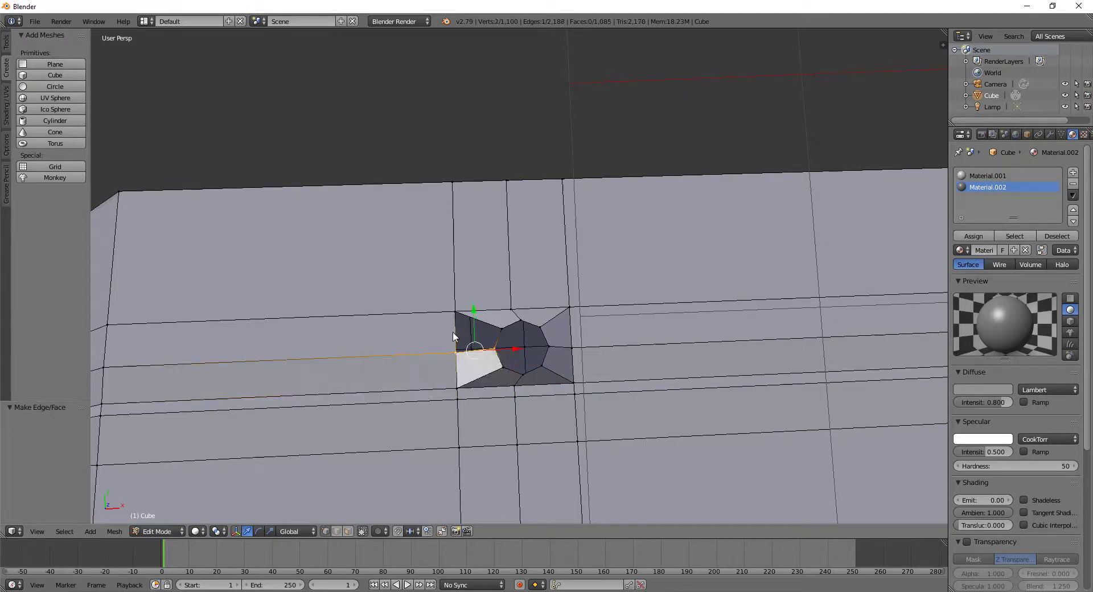
{"action": "right_click", "coordinate": [456, 312], "text": "shift"}
{"action": "key", "text": "f"}
{"action": "key", "text": "Tab"}
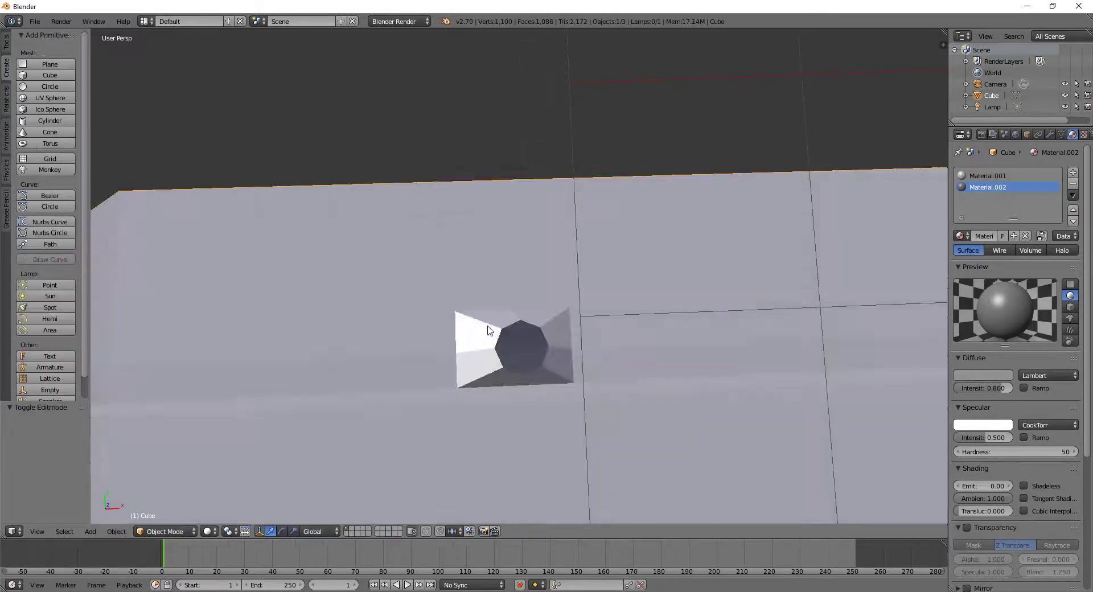
{"action": "scroll", "coordinate": [619, 379], "scroll_direction": "down", "scroll_amount": 5}
{"action": "mouse_move", "coordinate": [483, 328]}
{"action": "middle_mouse_down"}
{"action": "mouse_move", "coordinate": [618, 379]}
{"action": "mouse_move", "coordinate": [610, 313]}
{"action": "mouse_move", "coordinate": [588, 290]}
{"action": "mouse_move", "coordinate": [735, 290]}
{"action": "mouse_move", "coordinate": [585, 305]}
{"action": "mouse_move", "coordinate": [631, 308]}
{"action": "middle_mouse_up"}
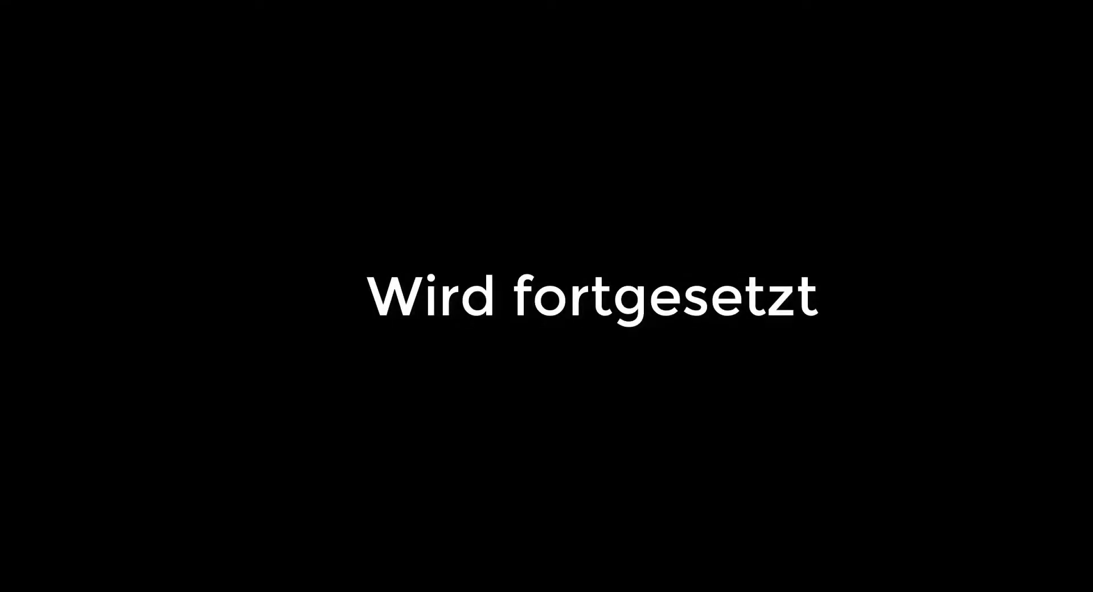